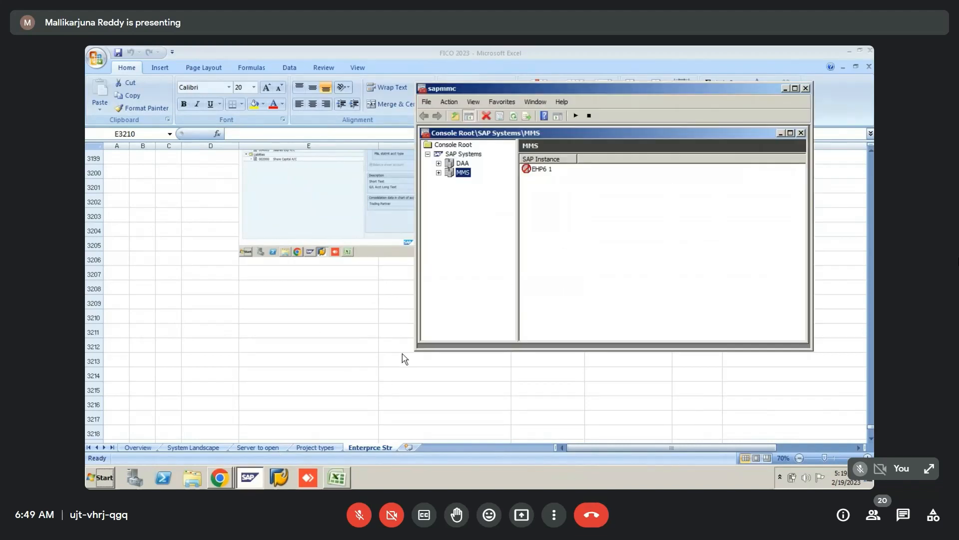
- Start the MMS SAP system in the management console, entering the administrator password to authenticate
click(515, 119)
right_click(463, 174)
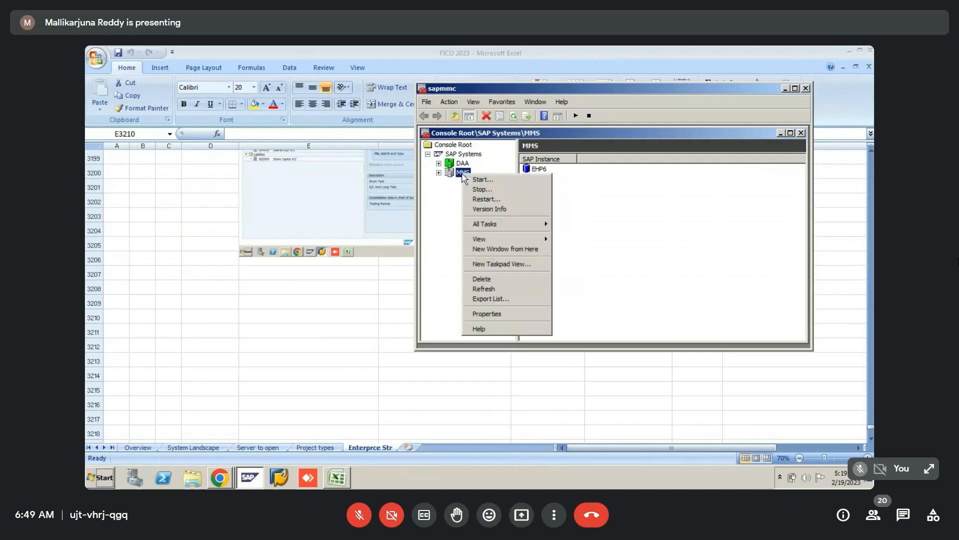
click(501, 181)
click(566, 253)
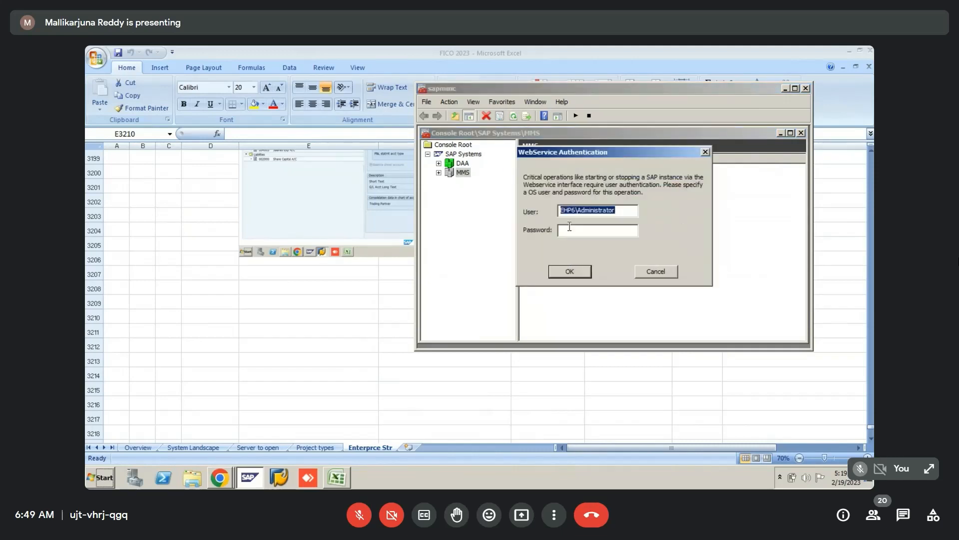
click(570, 231)
text(********)
key(Return)
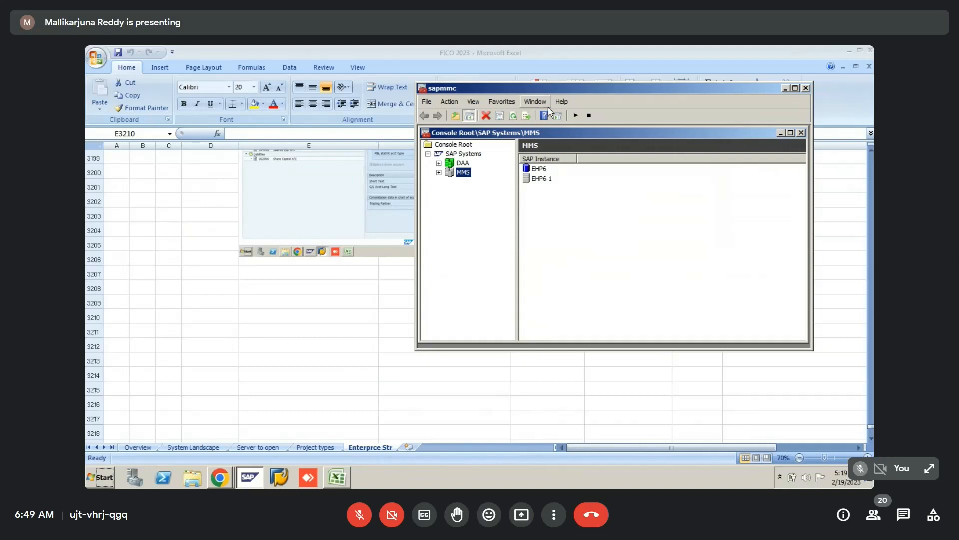
- Refresh the status of the MMS system instances and minimize the management console
click(518, 117)
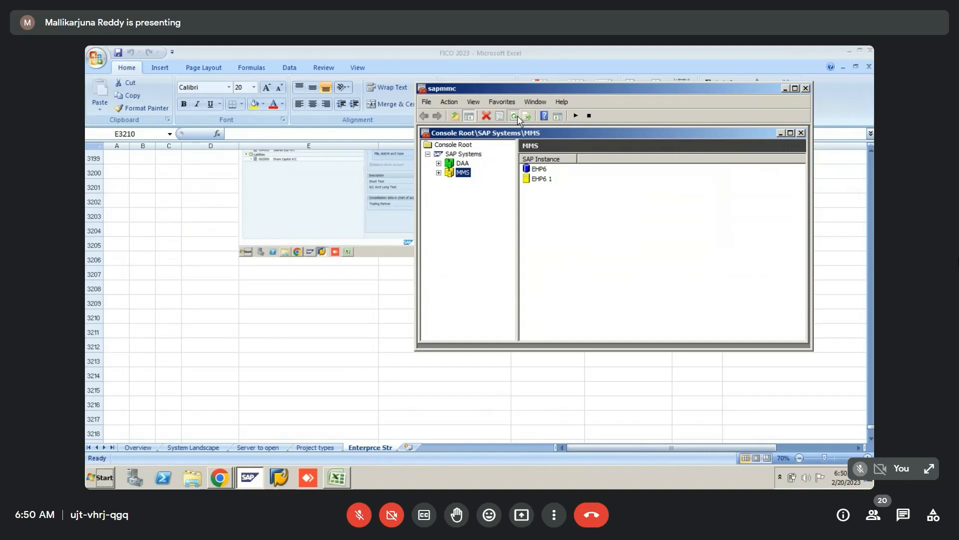
click(517, 120)
click(785, 89)
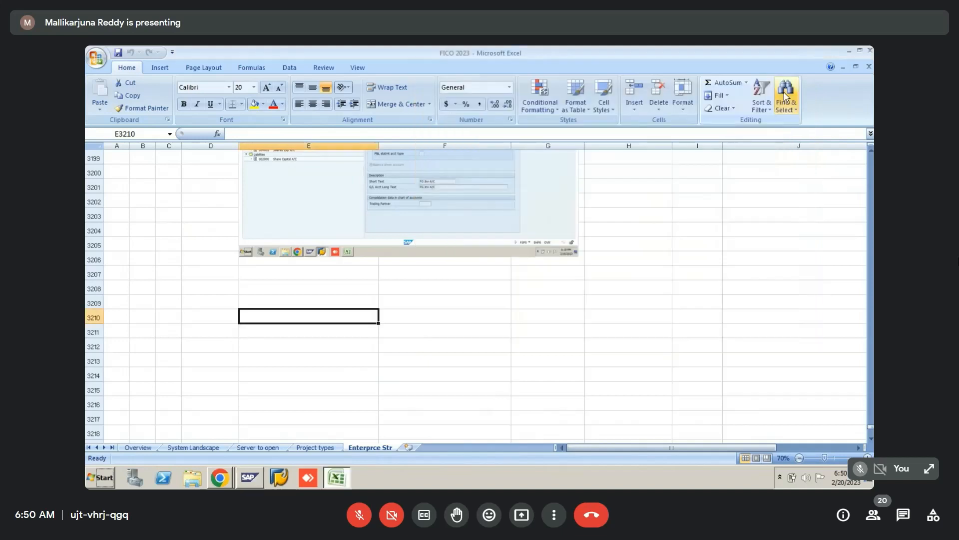
- Open ECC with EHP6 from SAP Logon and sign in as sapuser, entering the account password
click(280, 477)
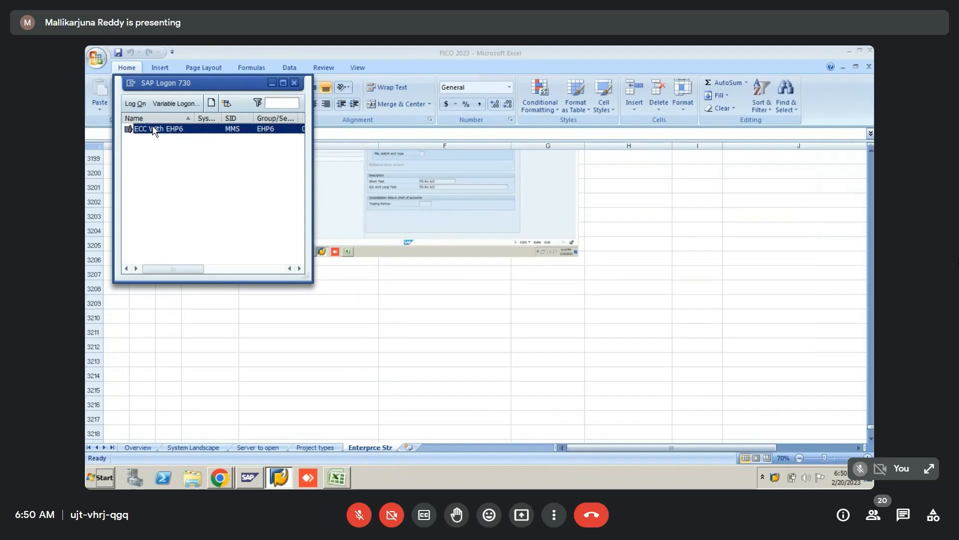
double_click(153, 129)
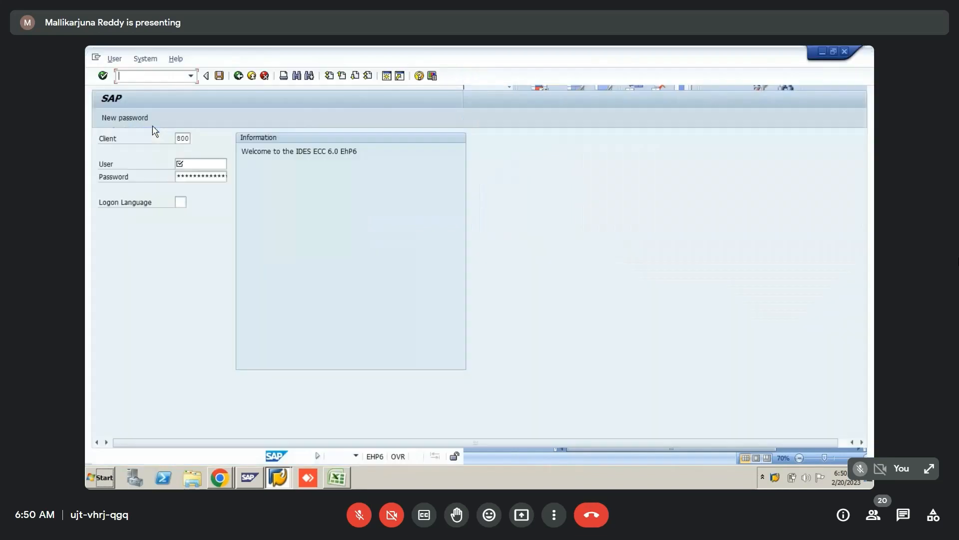
click(186, 166)
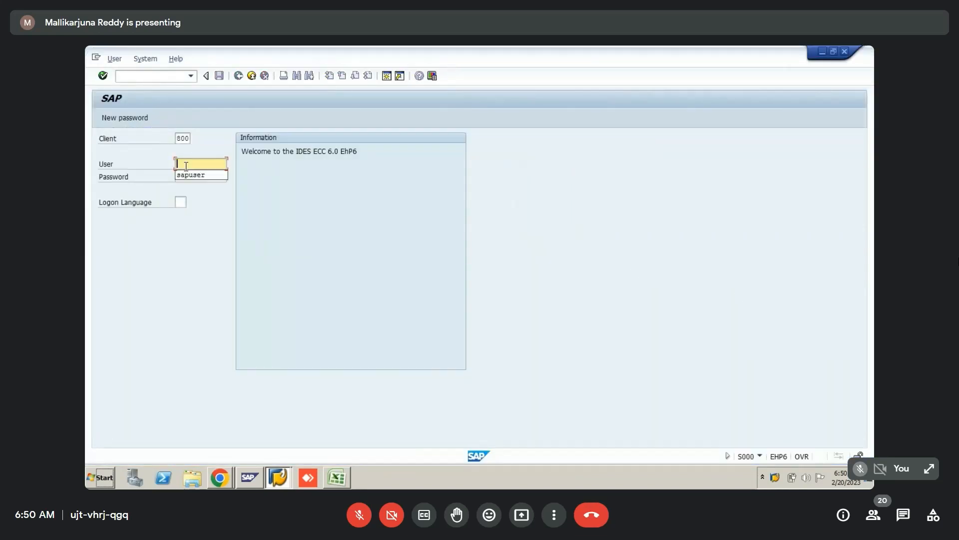
key(Down)
key(Tab)
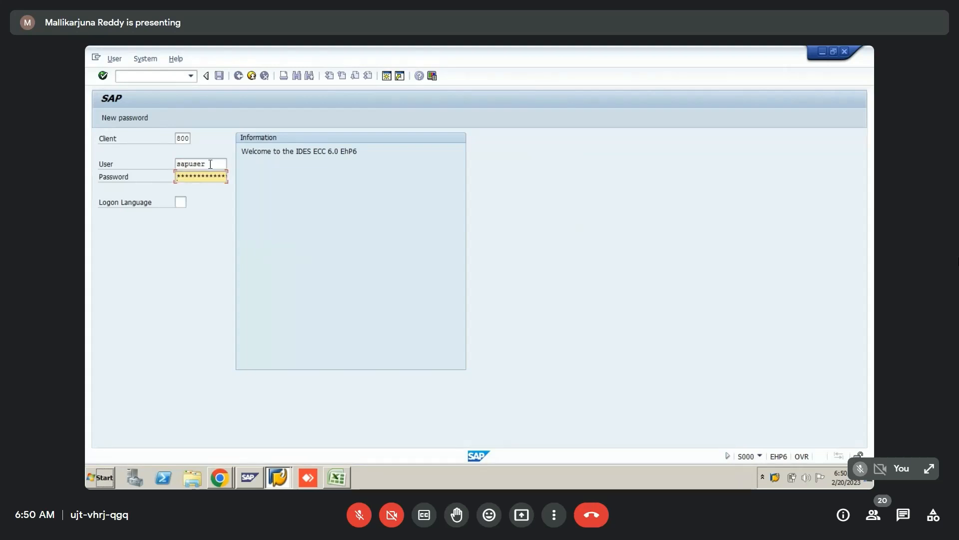
text(**)
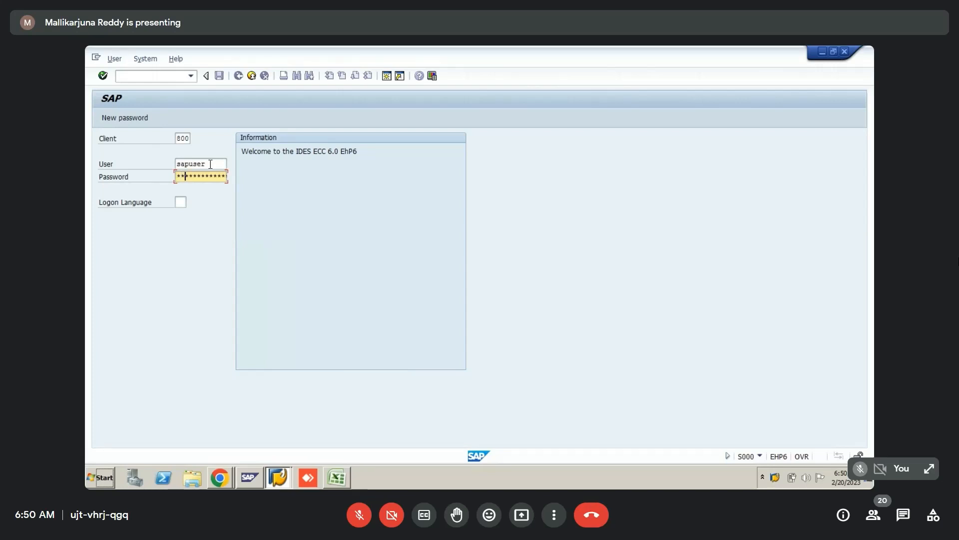
text(*******)
key(Return)
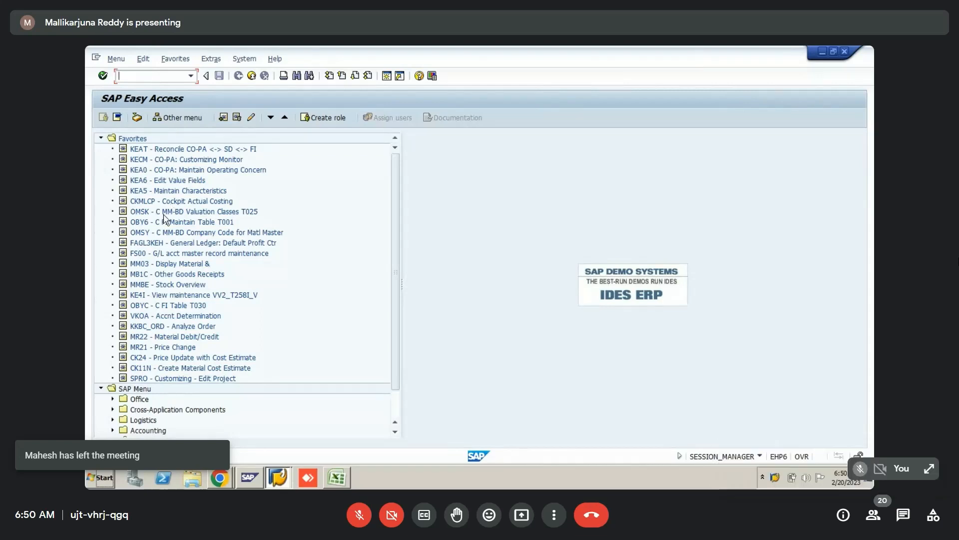
- Collapse the Favorites and expand the SAP Menu through Accounting and Financial Accounting to General Ledger
click(102, 139)
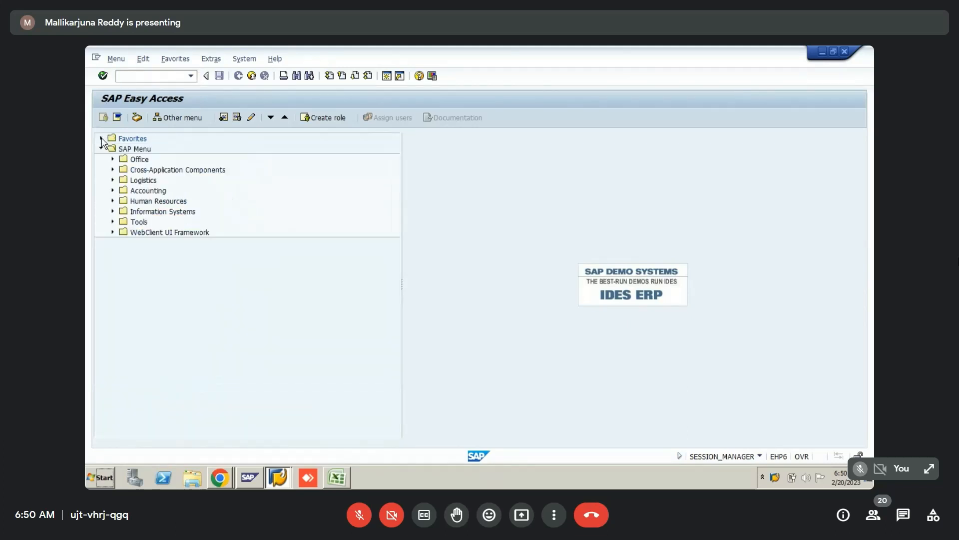
click(113, 191)
click(161, 204)
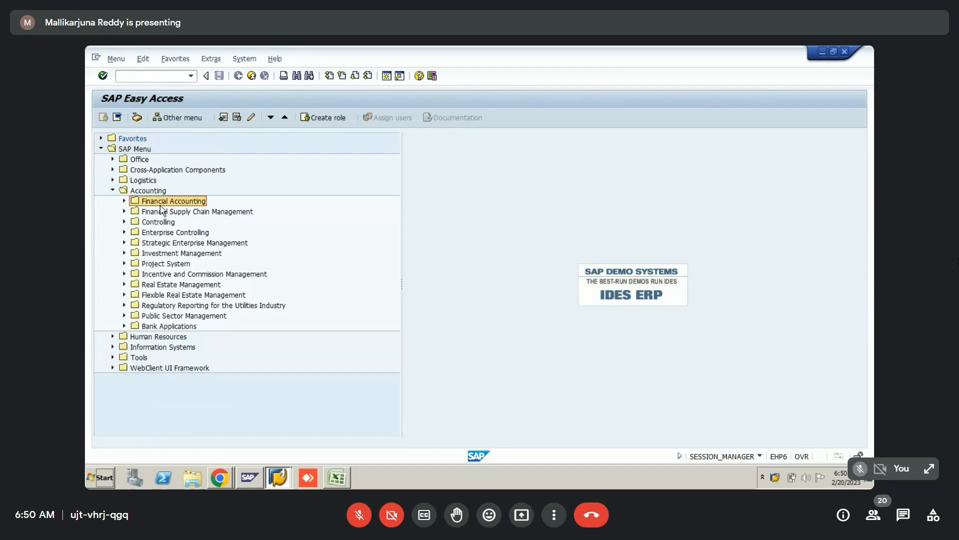
double_click(161, 206)
key(Down)
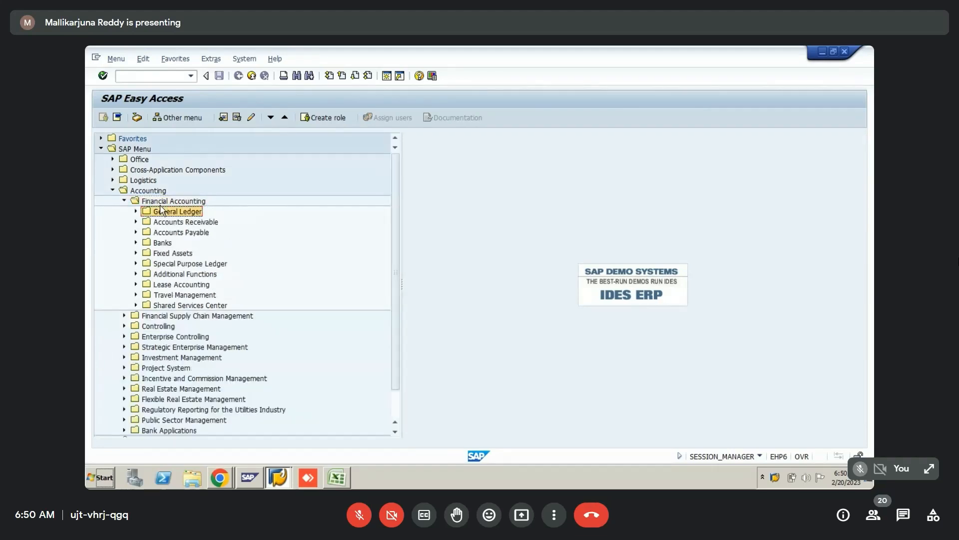
key(Right)
key(Down)
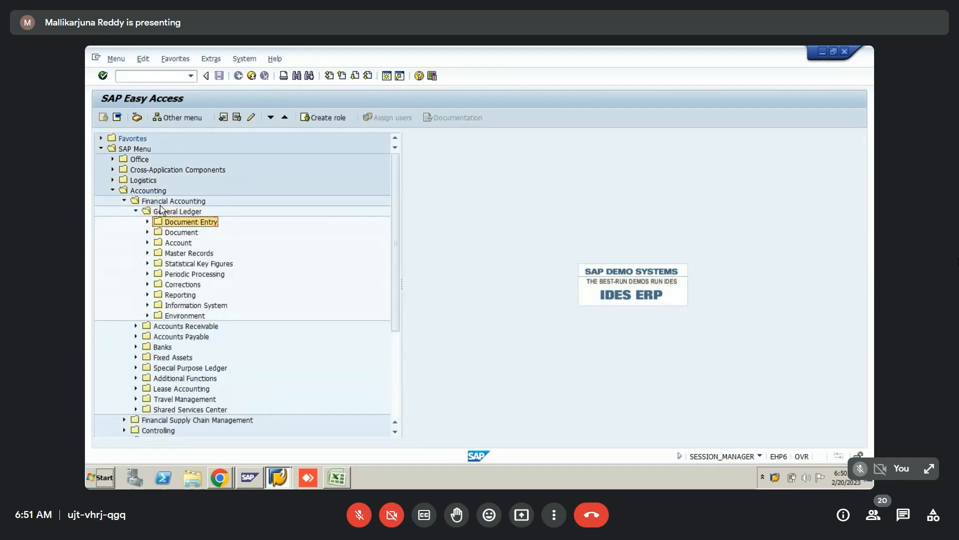
- Expand Master Records, G/L Accounts and Individual Processing under General Ledger
key(Right)
key(Left)
key(Down)
key(Down)
key(Down)
key(Right)
key(Down)
key(Right)
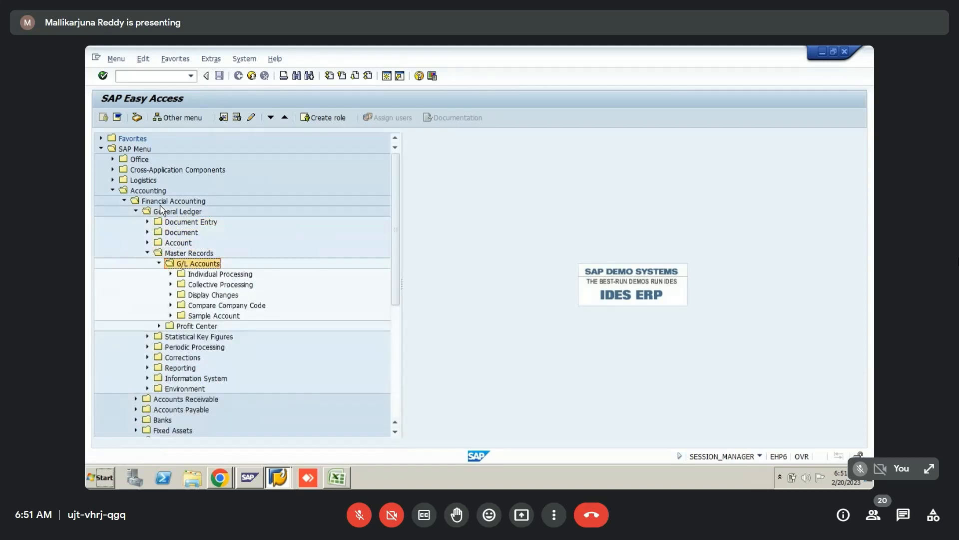
key(Down)
key(Right)
- Review the individual processing transactions FS00 Centrally, FSP0 In Chart of Accounts and FSS0 In Company Code
key(Down)
key(Down)
key(Down)
key(Down)
key(Down)
key(Down)
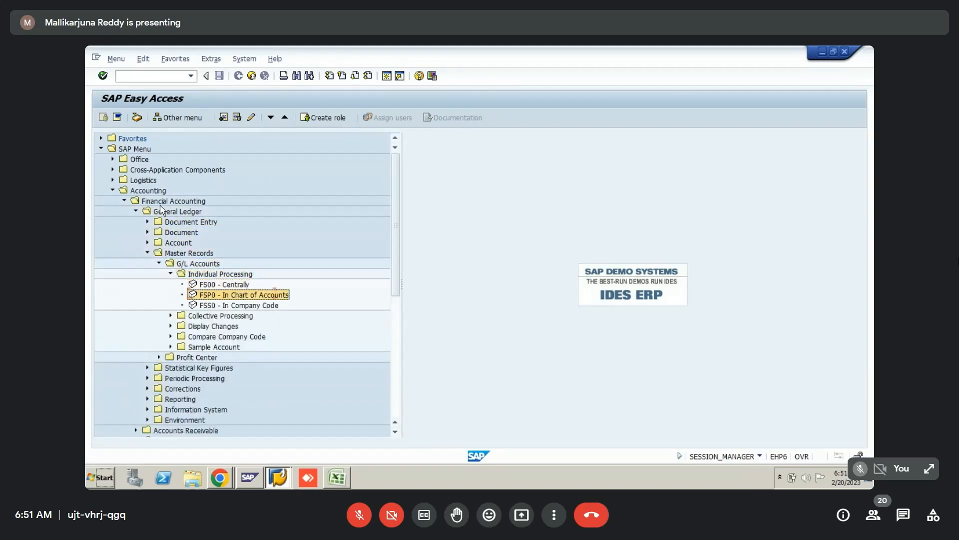
key(Up)
key(Up)
key(Up)
key(Up)
key(Down)
key(Down)
key(Up)
key(Up)
key(Up)
key(Up)
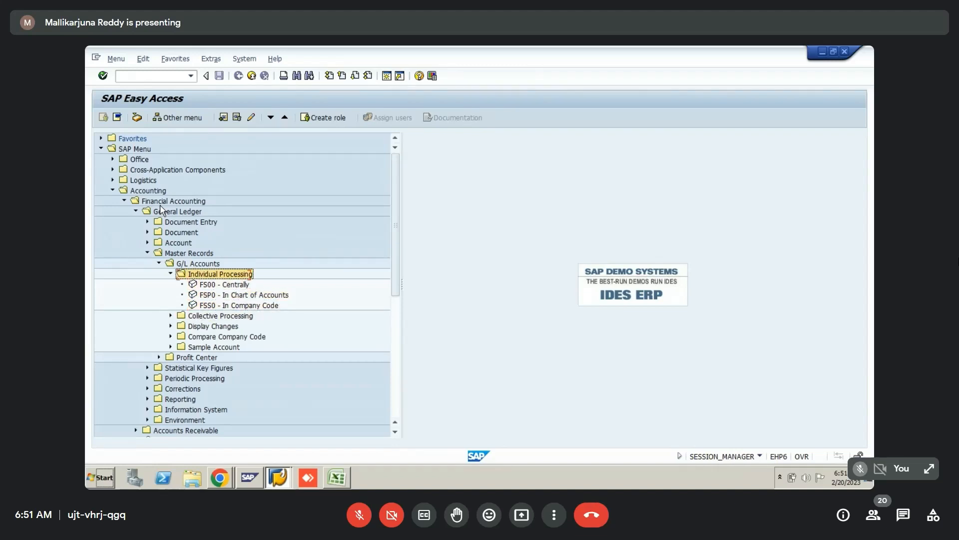
key(Down)
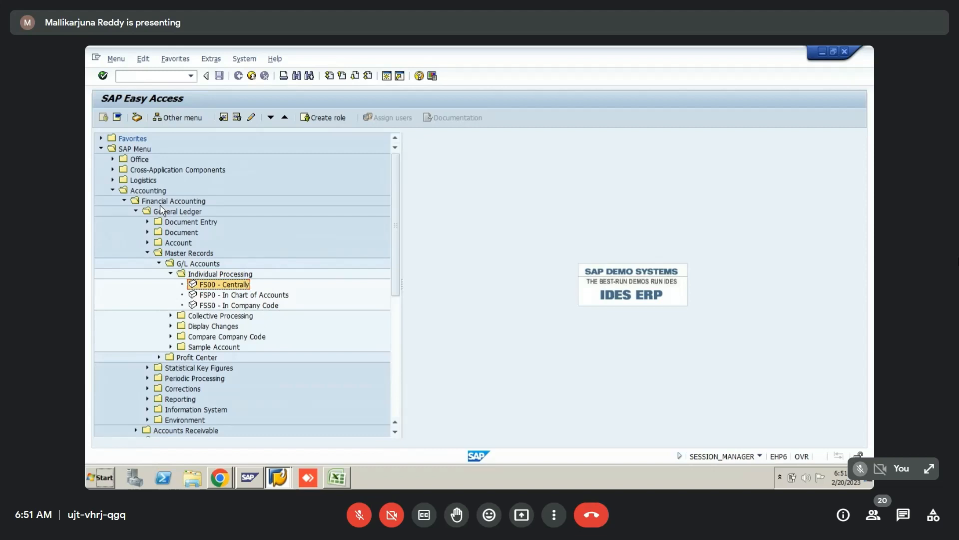
key(Down)
key(Down)
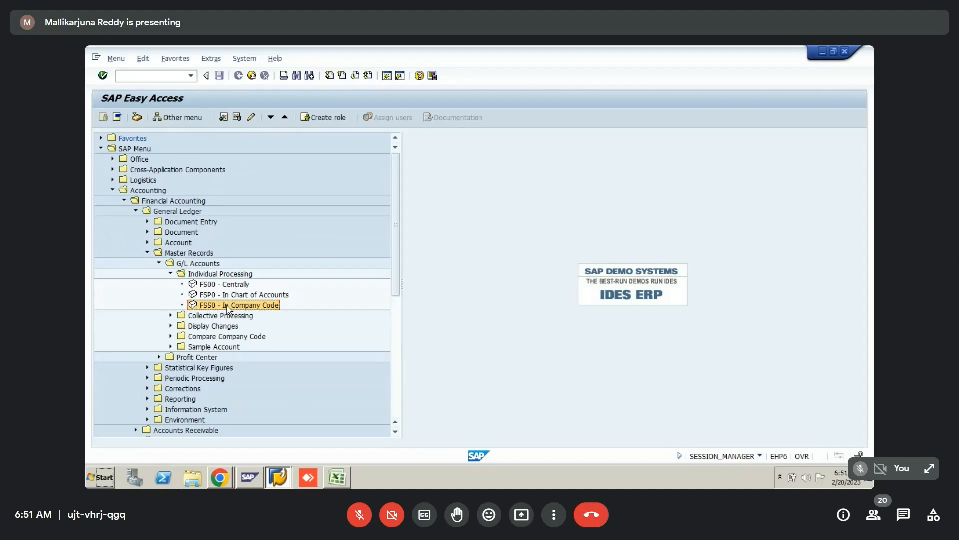
- Switch to the FICO 2023 Excel workbook and fill row 3207 of the Enterprce Str sheet with yellow
key(alt+Tab)
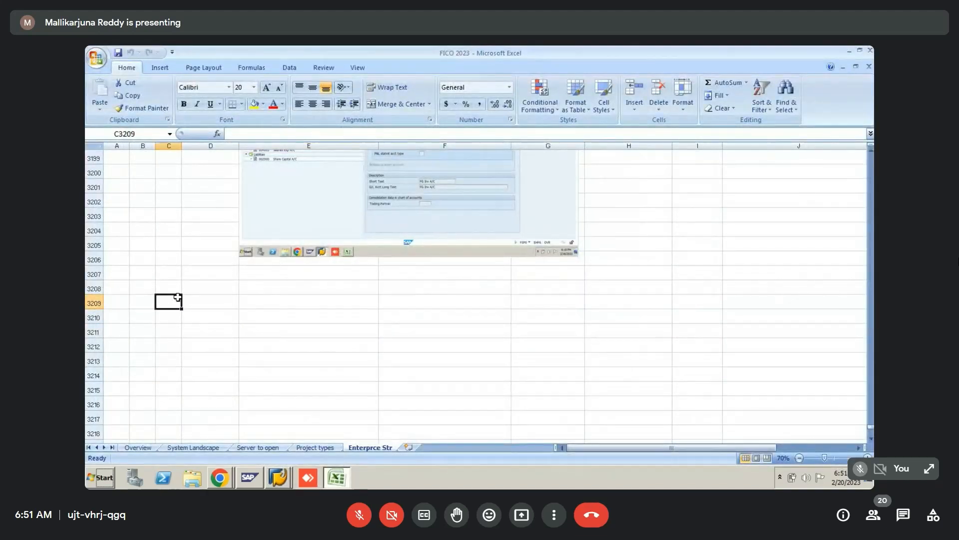
text(E)
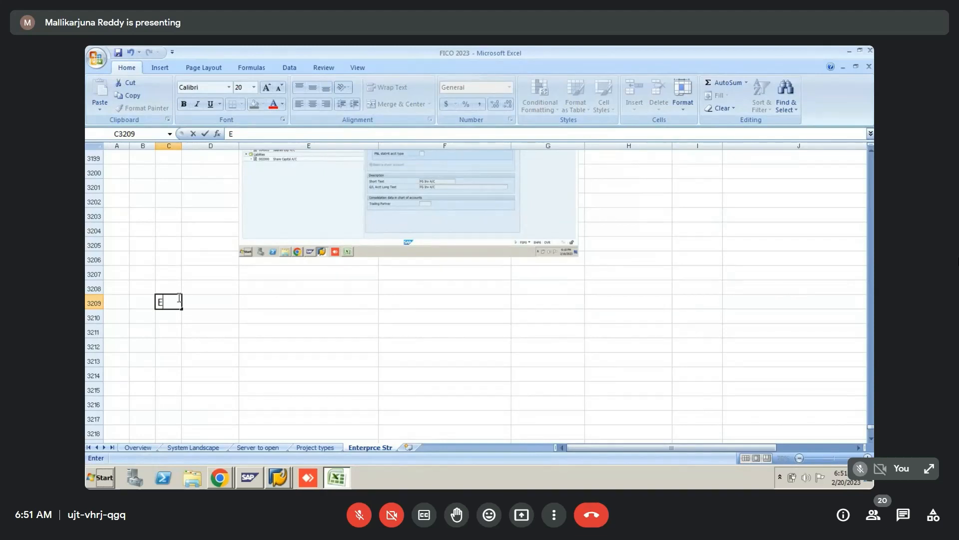
click(95, 273)
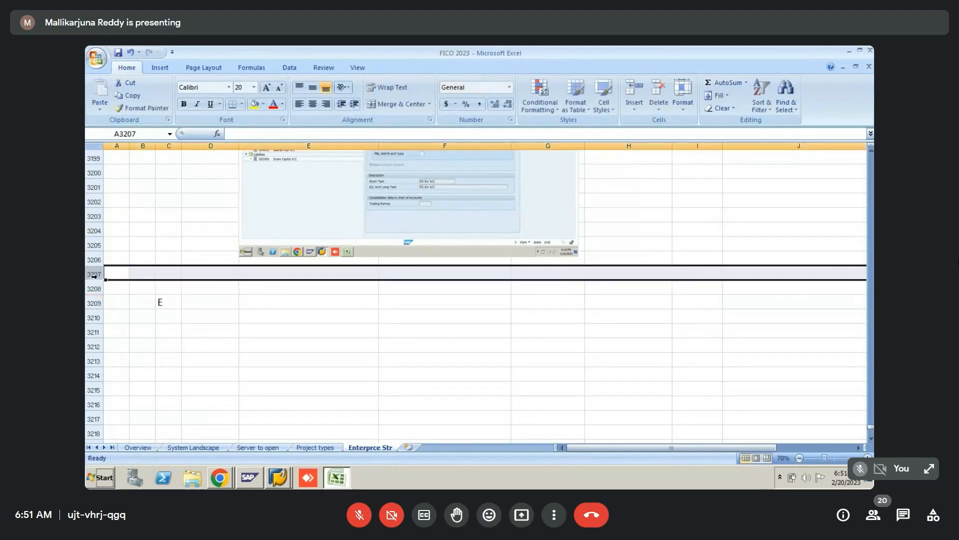
click(255, 103)
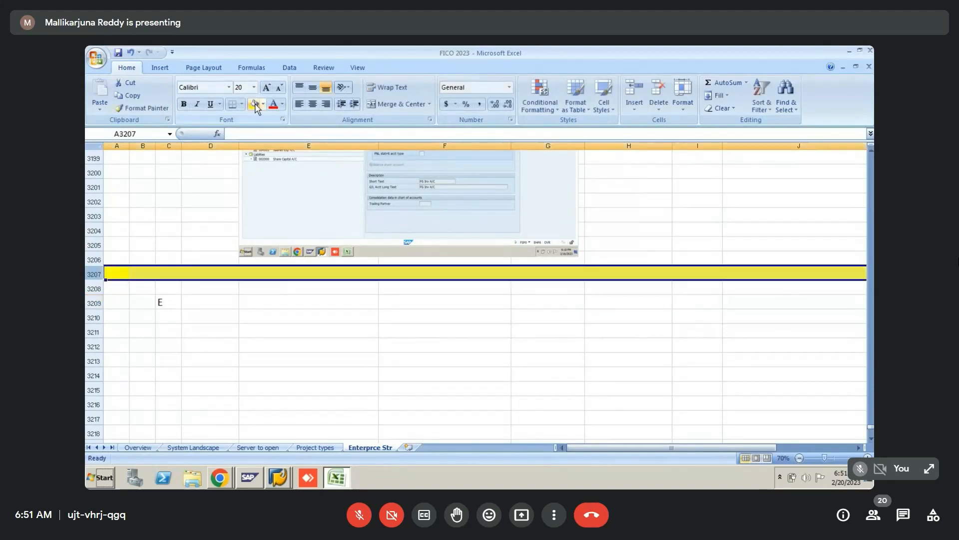
- Clear the stray letter from cell C3209 and enter the date 20-02-2023 there
click(163, 301)
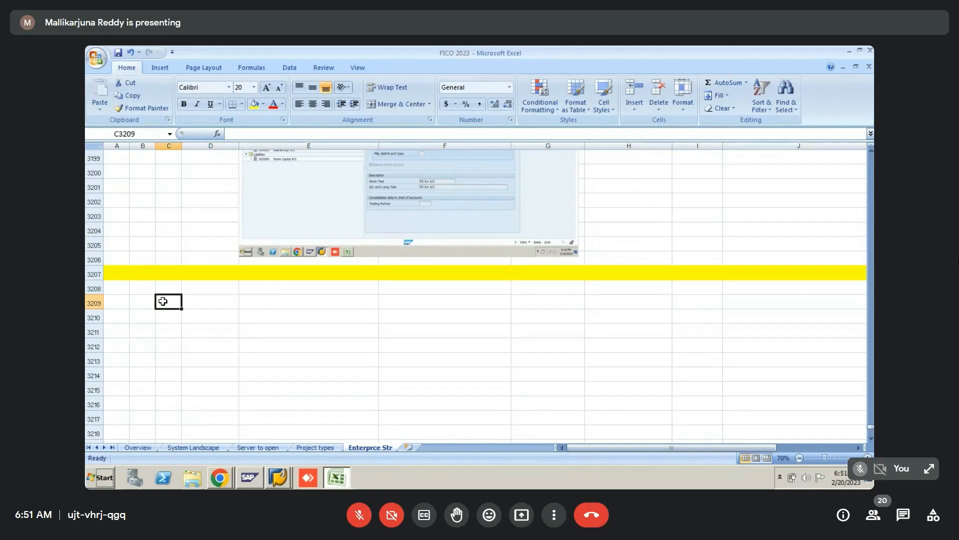
text(20)
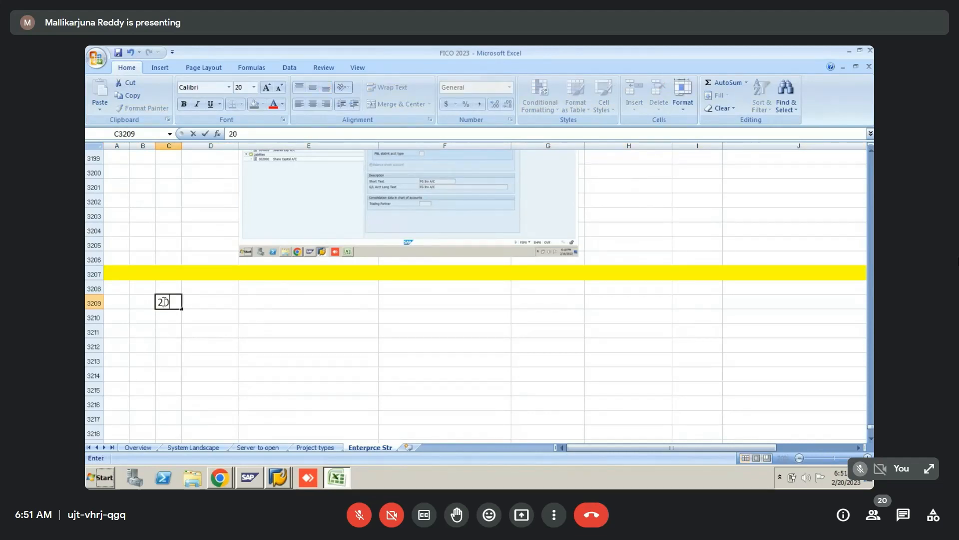
text(-0)
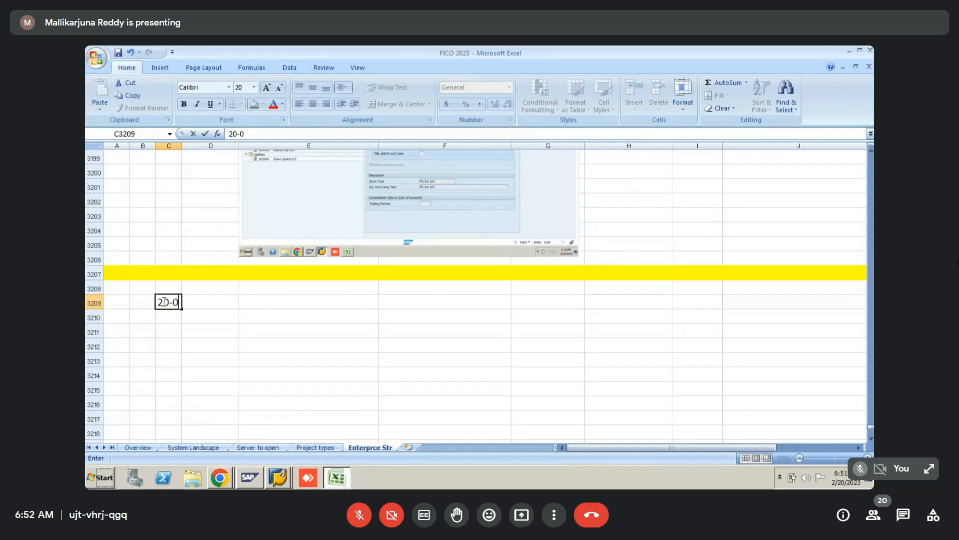
text(2-2-23)
key(BackSpace)
key(BackSpace)
key(BackSpace)
text(023)
key(Return)
- Enter the heading "Extend the GL accounts to Company Code Segment data" in cell B3212
key(Return)
key(Return)
key(Right)
key(Right)
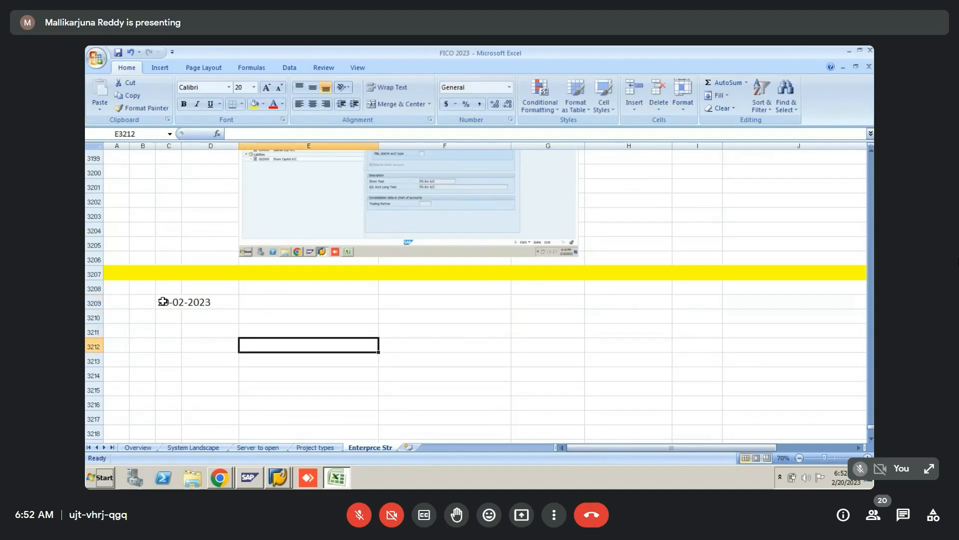
key(Left)
key(Left)
key(Left)
text(E)
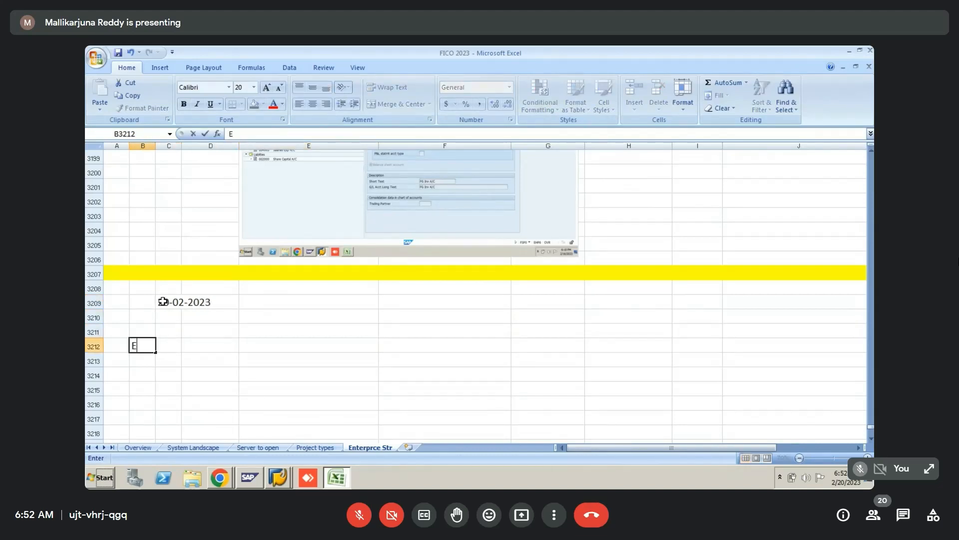
text(xtend the G)
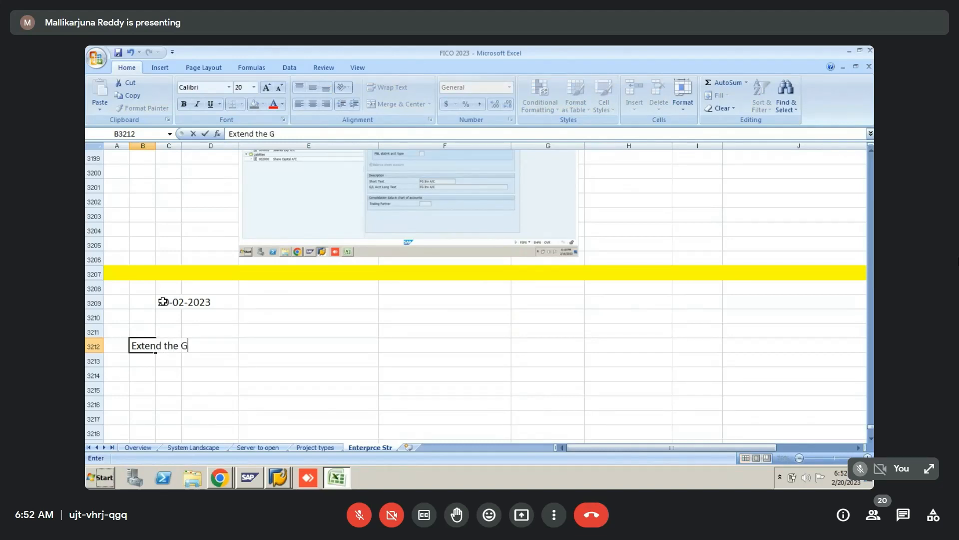
text(L accounts to Com)
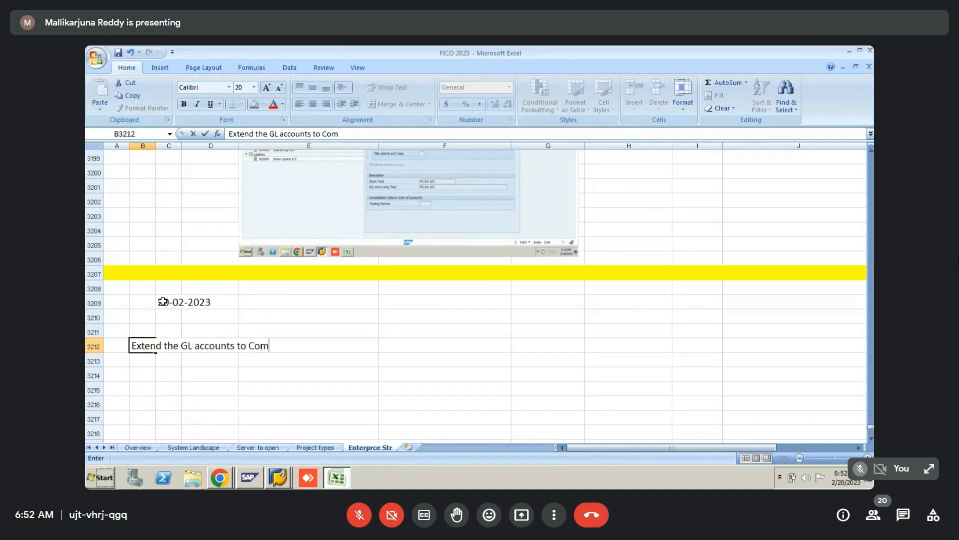
text(pany Code Seg)
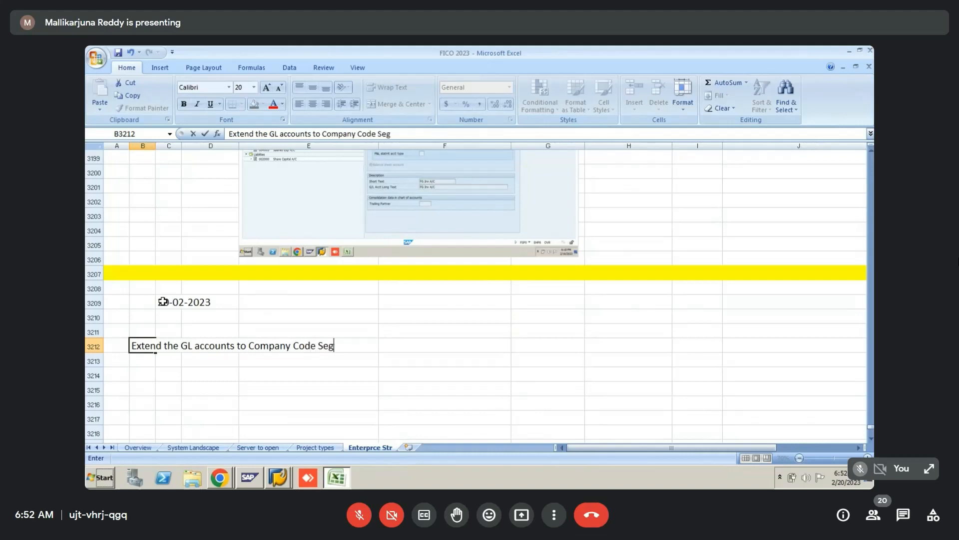
text(ment data)
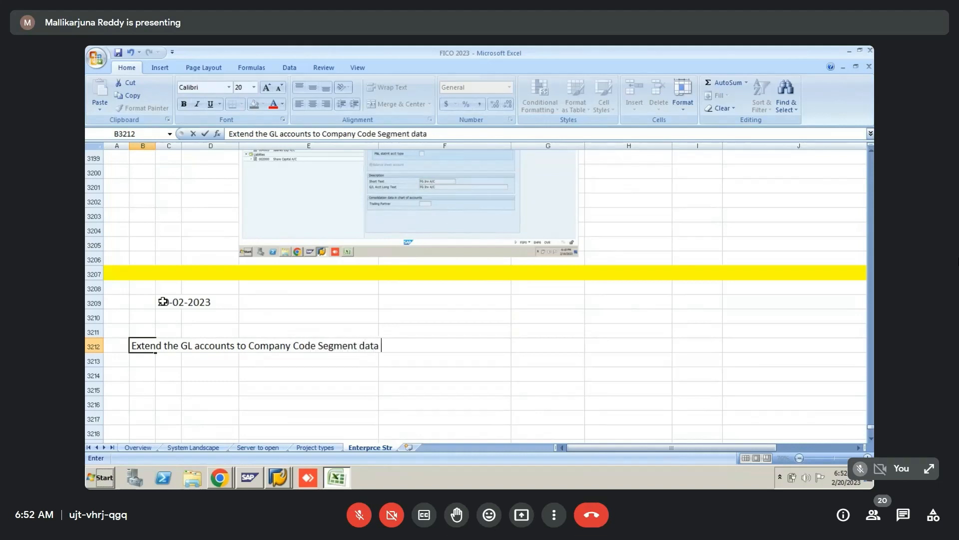
key(Return)
key(Down)
key(Right)
key(Right)
key(Right)
key(Right)
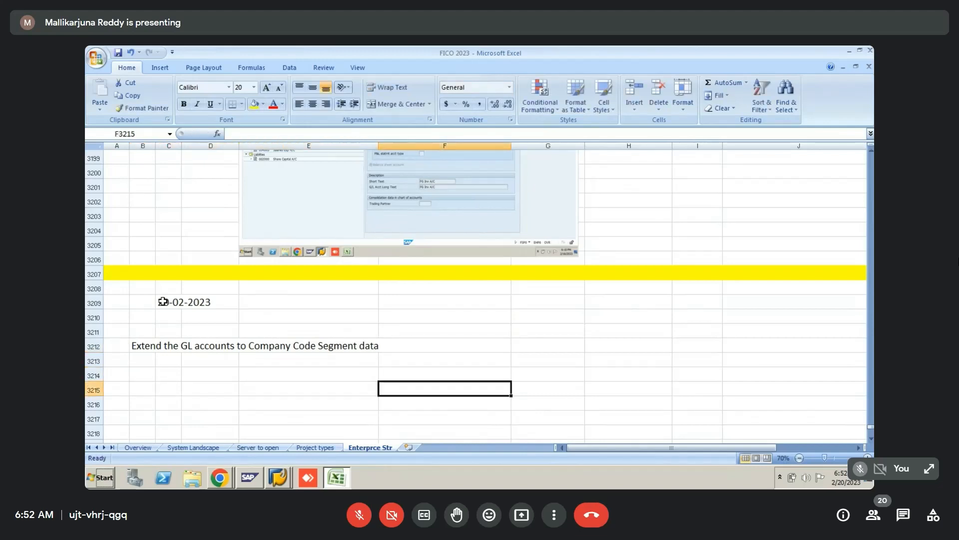
key(Up)
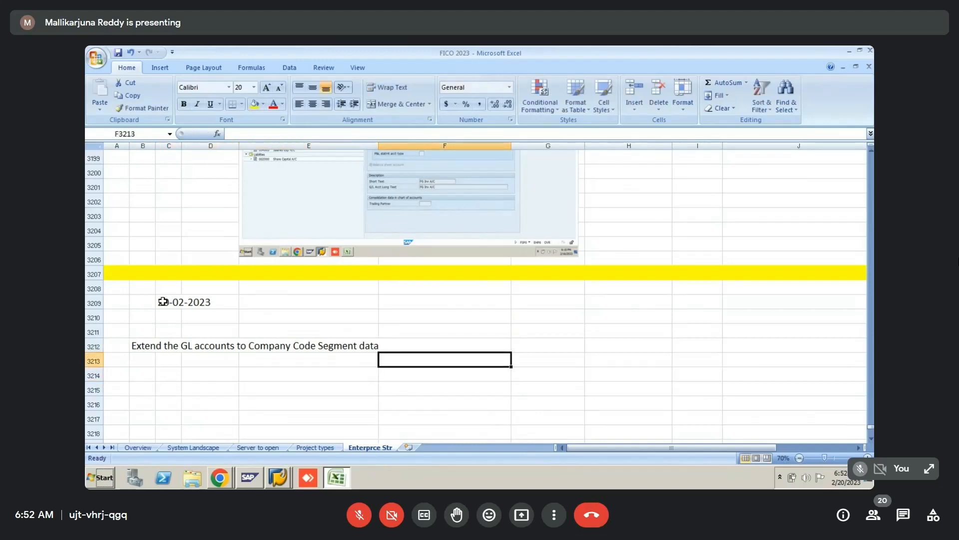
- Enter the note "Company code segment data is applicable only for Primary chart of Accounts" in cell F3213
text(Compan)
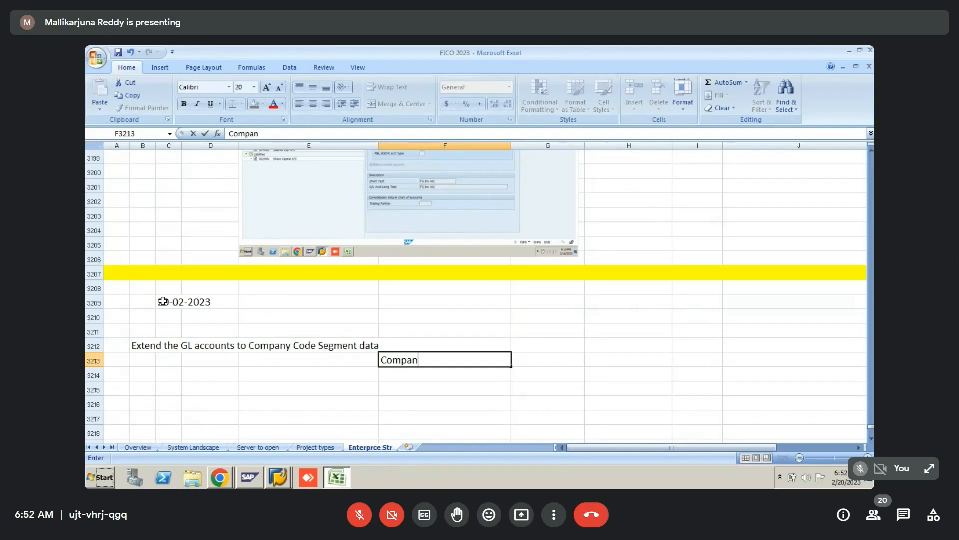
text(y code segment )
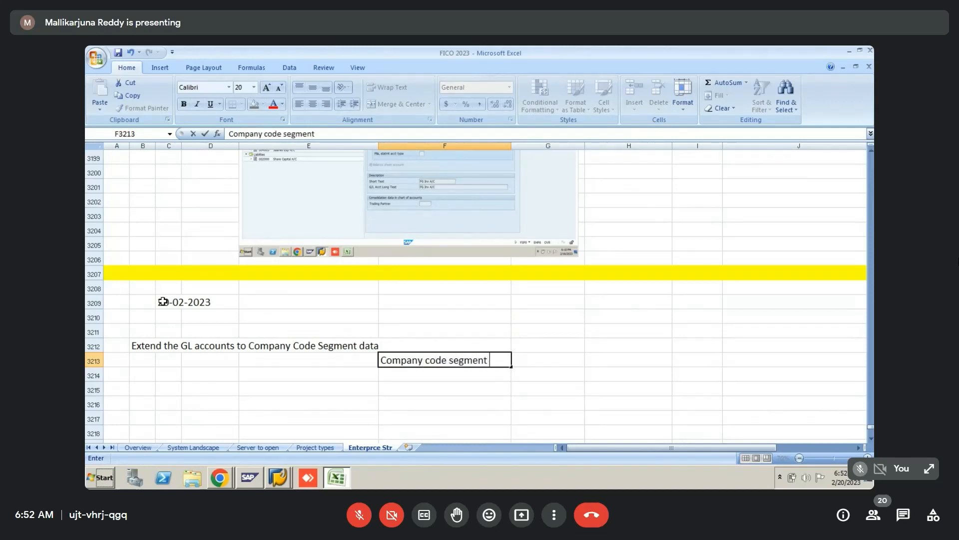
text(data is a)
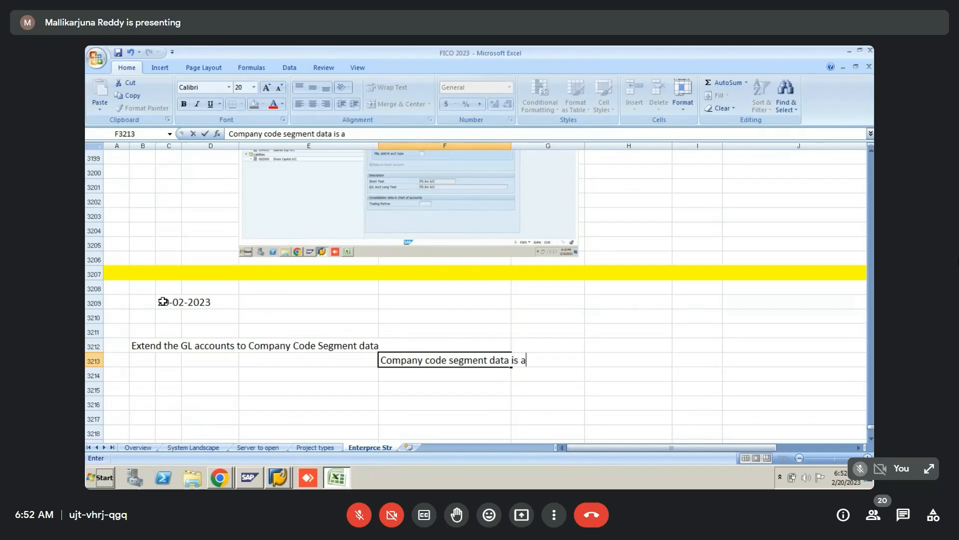
text(pplicable )
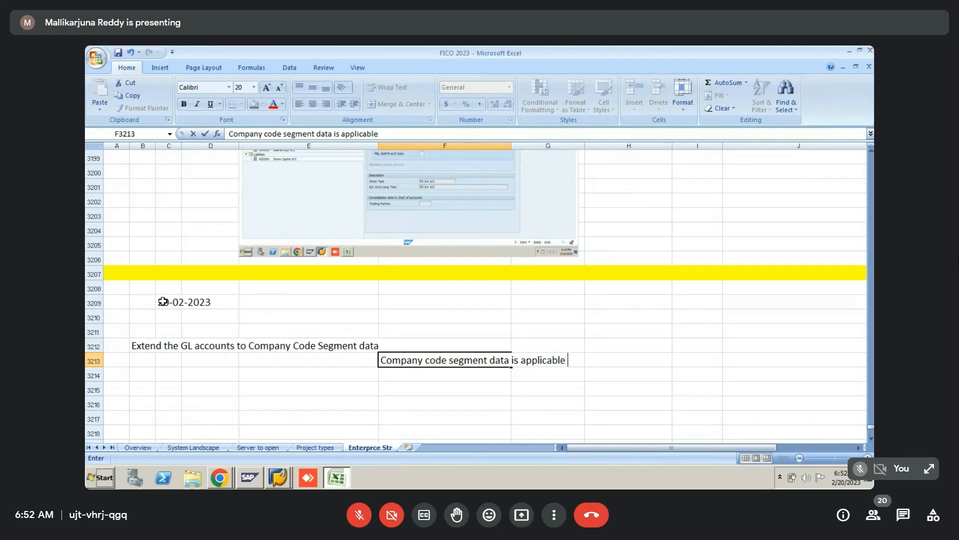
text(only for)
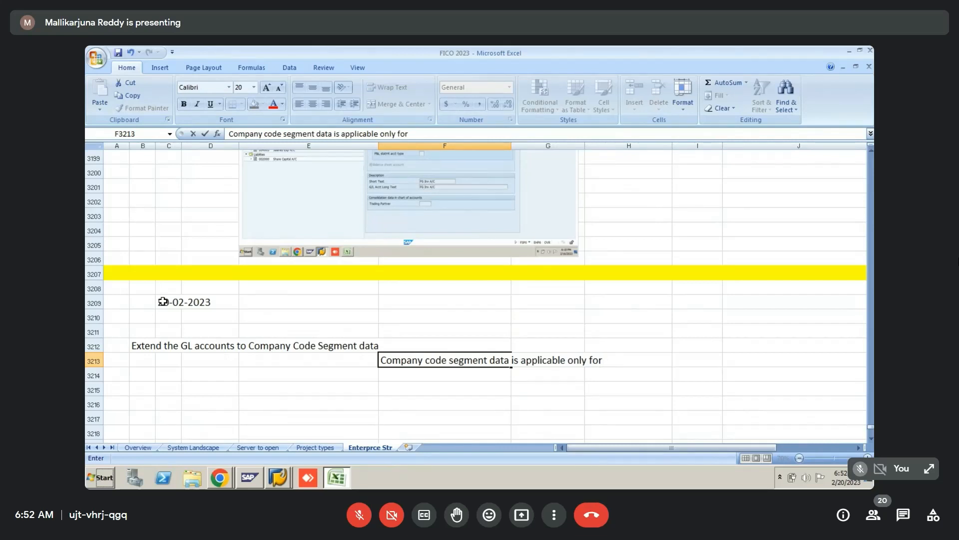
text( Primary ch)
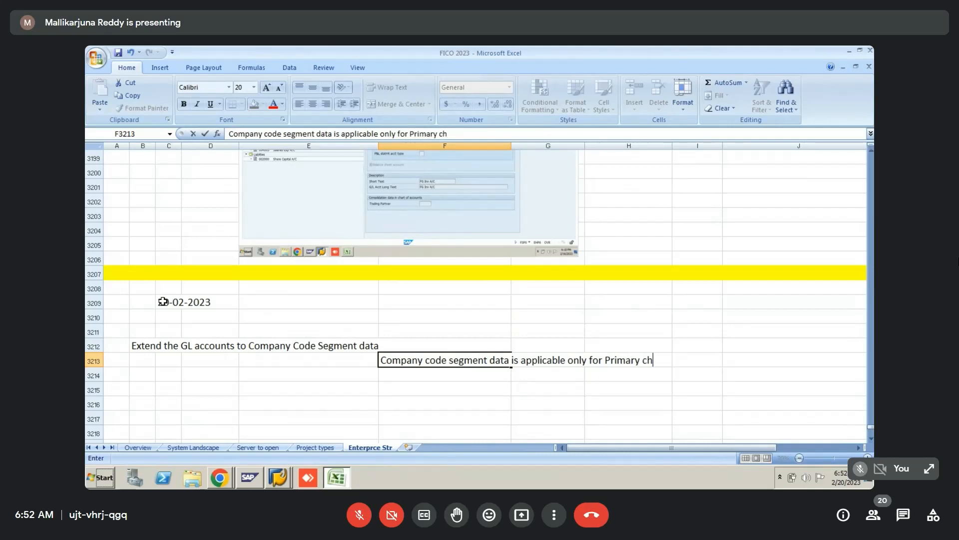
text(art of Accounts)
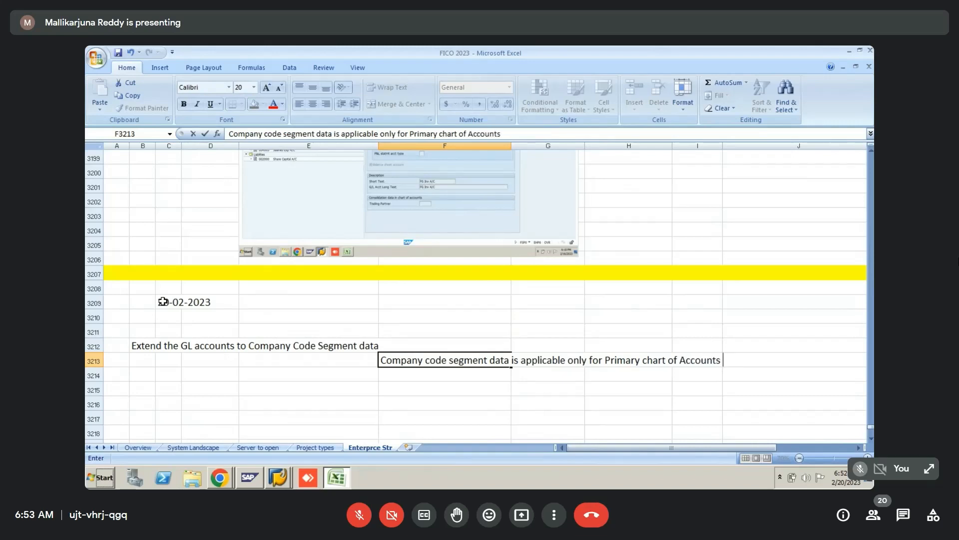
key(Return)
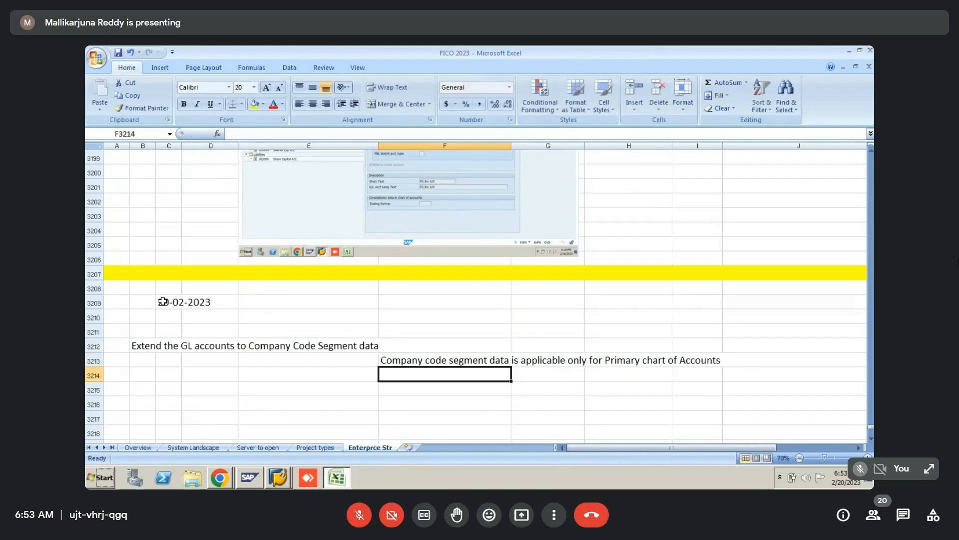
- Enter "Not required to extend company code segment data against Grp and Country specific chart of Accounts" in cell F3214
text(Not )
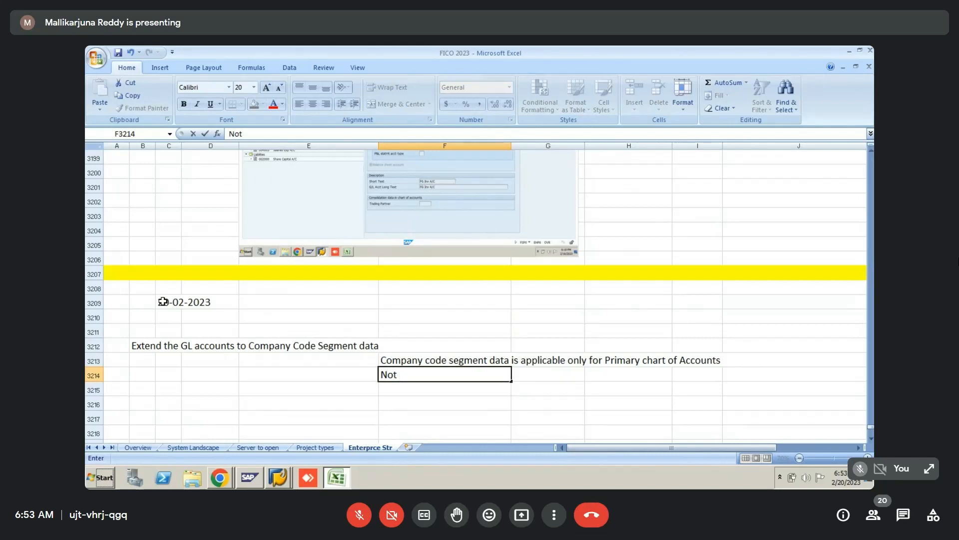
text(possible )
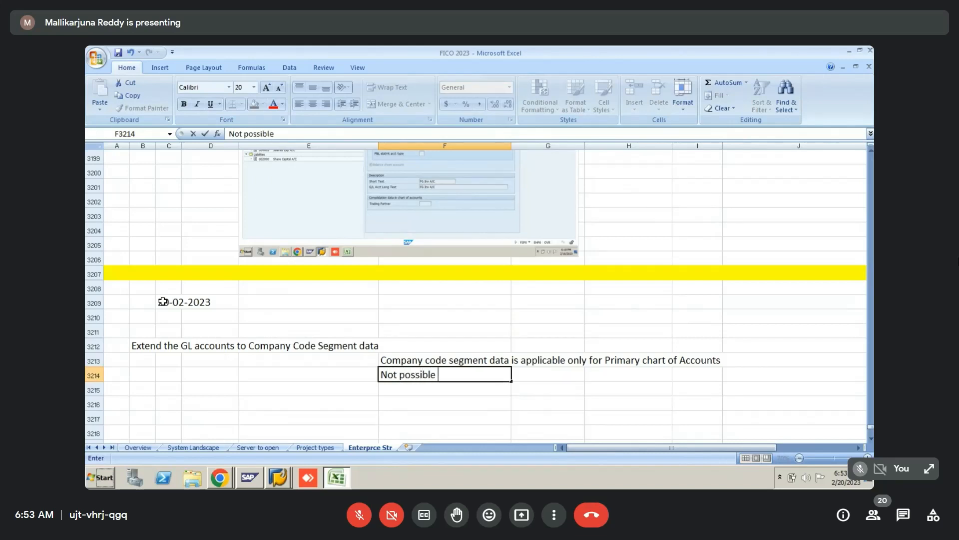
text(to)
key(BackSpace)
key(BackSpace)
key(BackSpace)
key(BackSpace)
key(BackSpace)
key(BackSpace)
key(BackSpace)
key(BackSpace)
key(BackSpace)
key(BackSpace)
key(BackSpace)
text(required to )
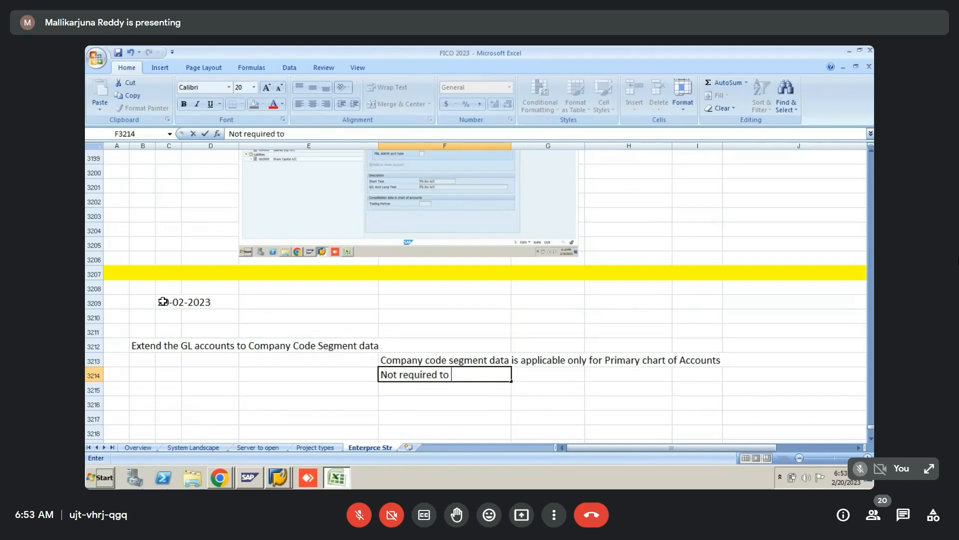
text(extend company )
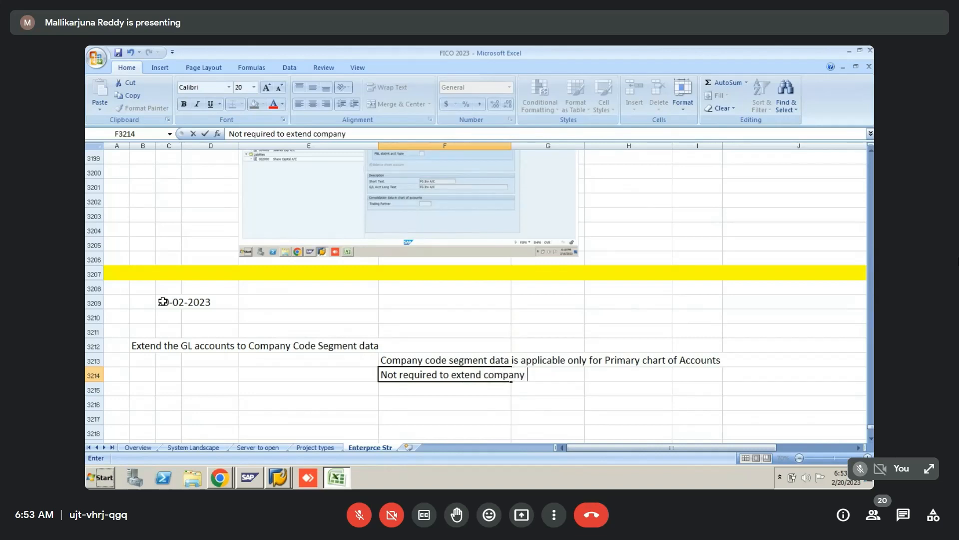
text(code segment da)
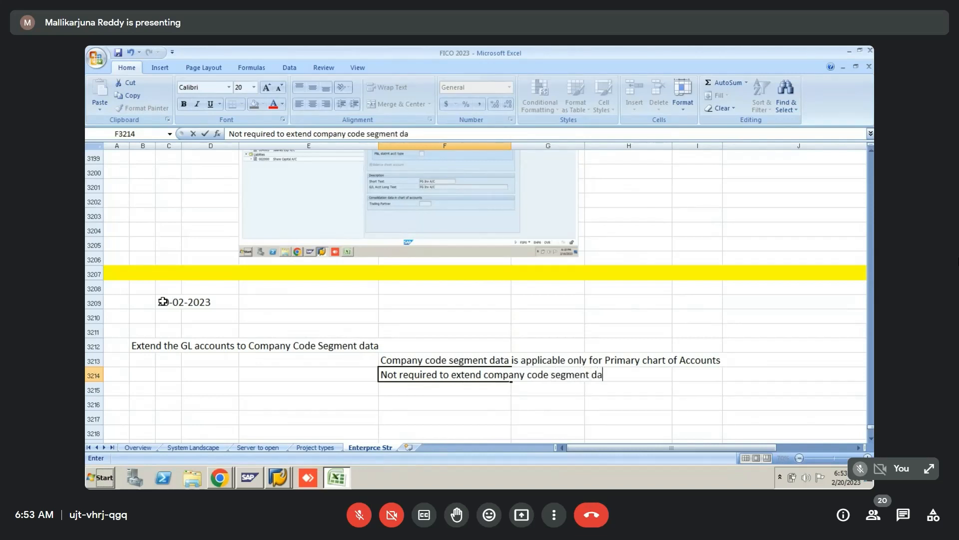
text(ta against G)
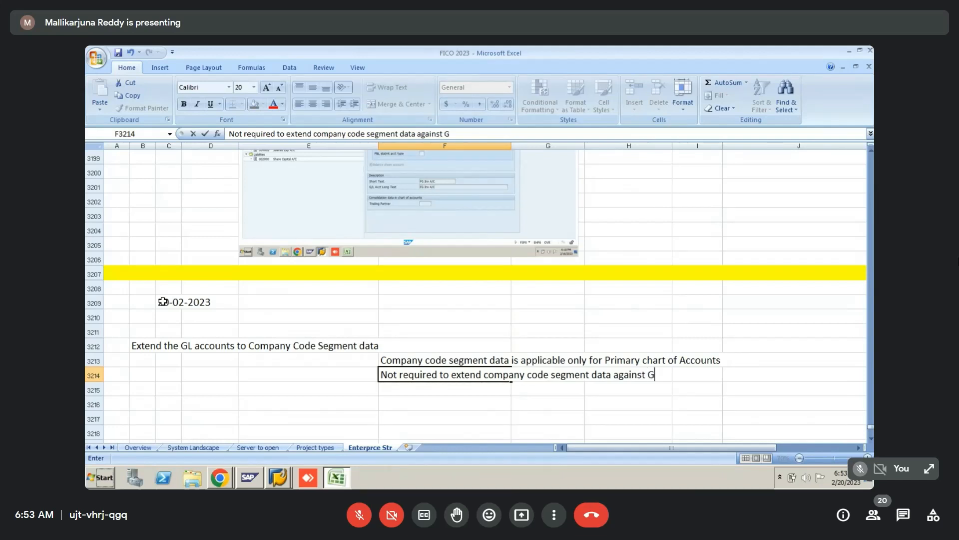
text(rp and Coun)
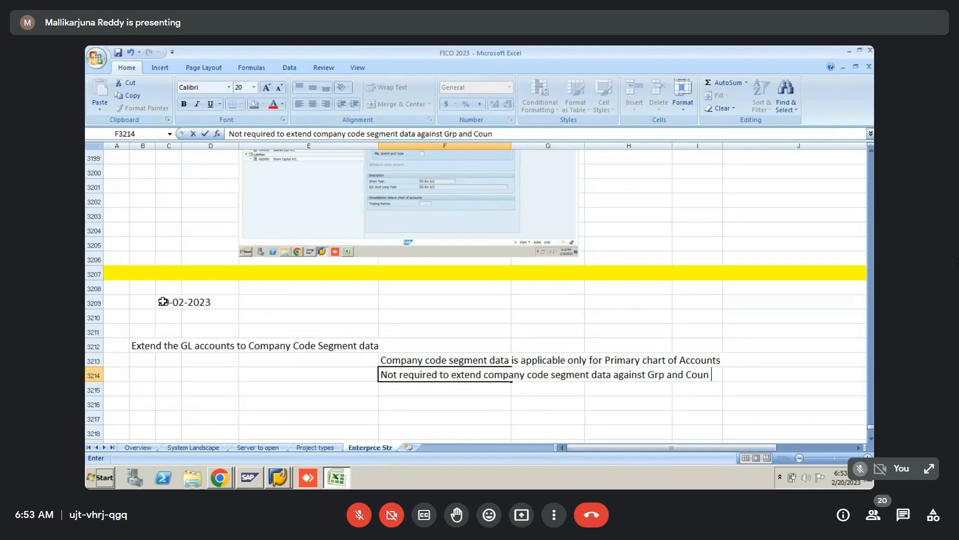
text(try)
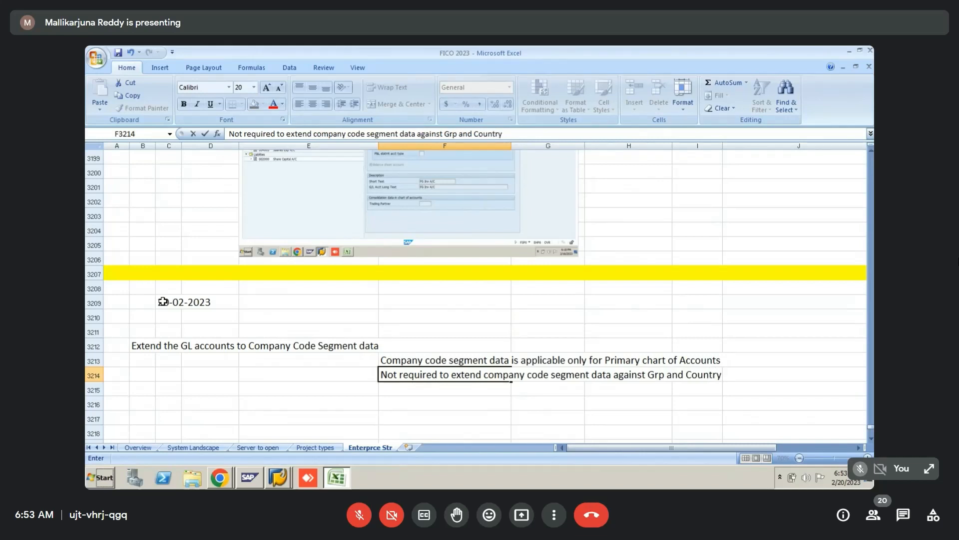
text( specific chart of)
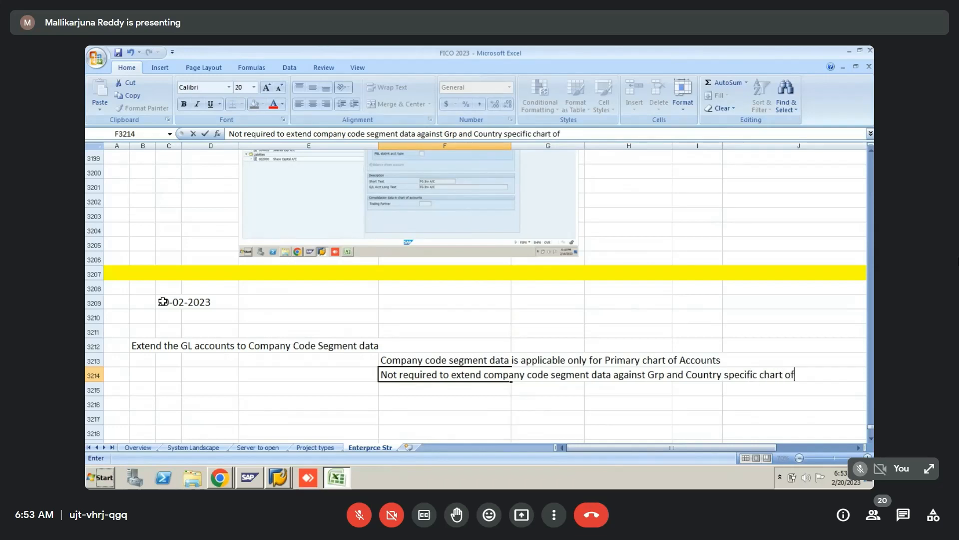
text( Account)
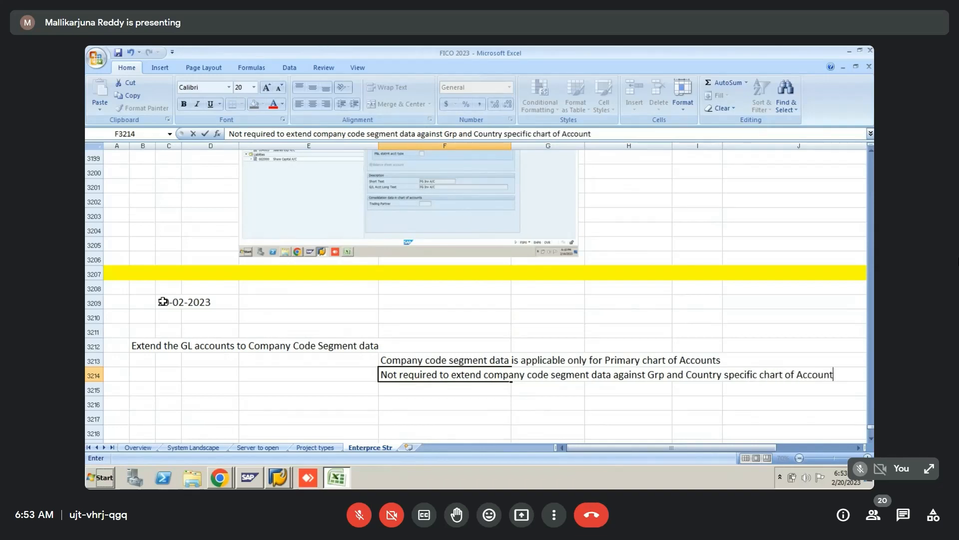
text(s)
key(Return)
- Move the two notes from cells F3213:F3214 to column E, starting at cell E3213
key(Up)
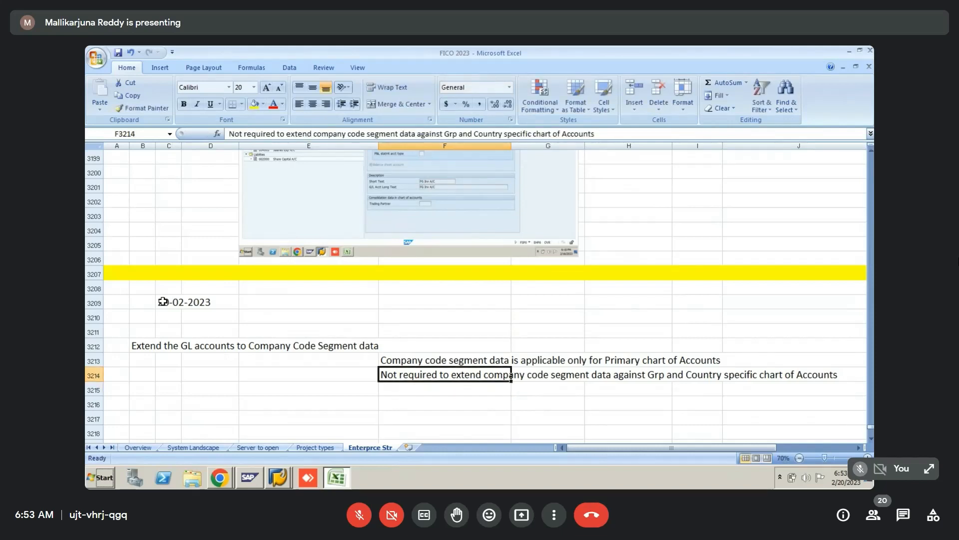
key(Up)
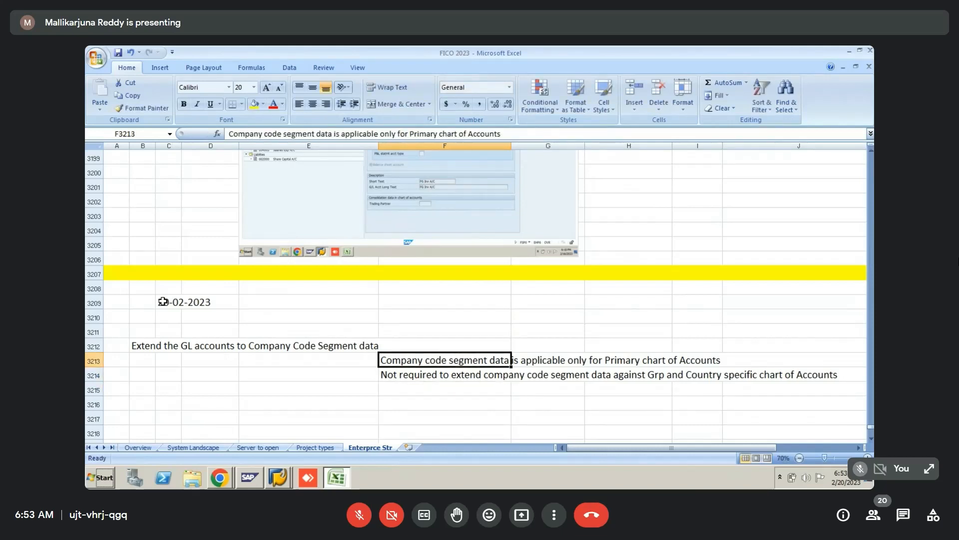
key(shift+Down)
key(ctrl+x)
key(Left)
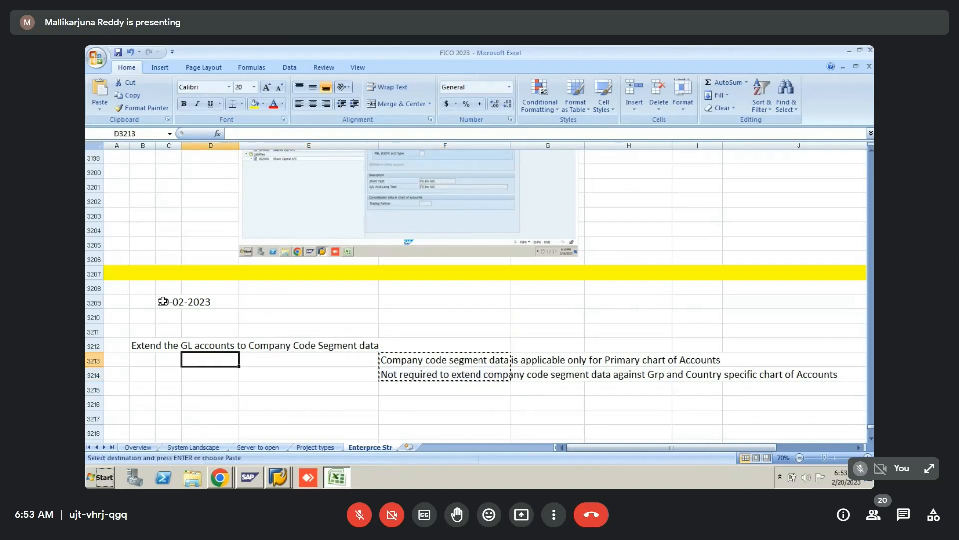
key(ctrl+v)
key(Down)
key(Down)
key(Down)
key(Left)
key(Left)
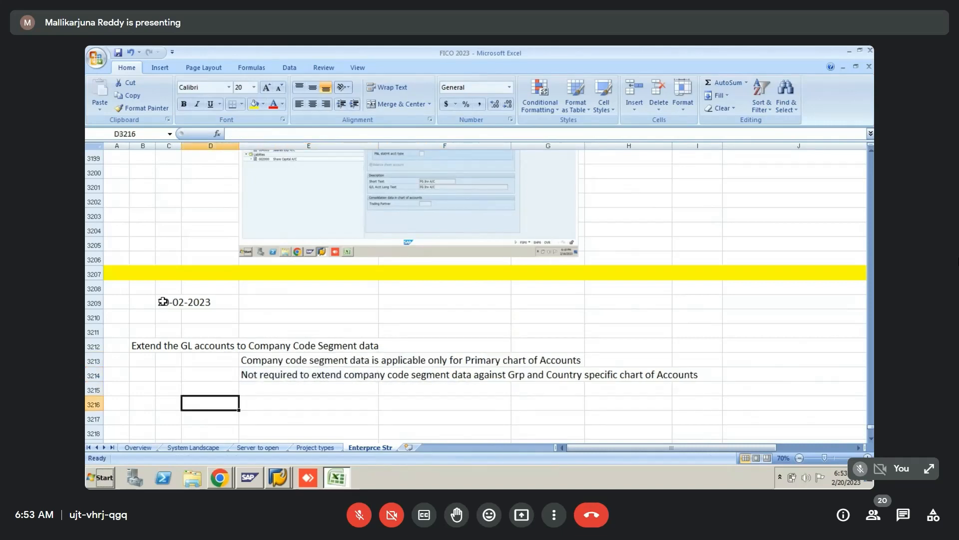
key(Down)
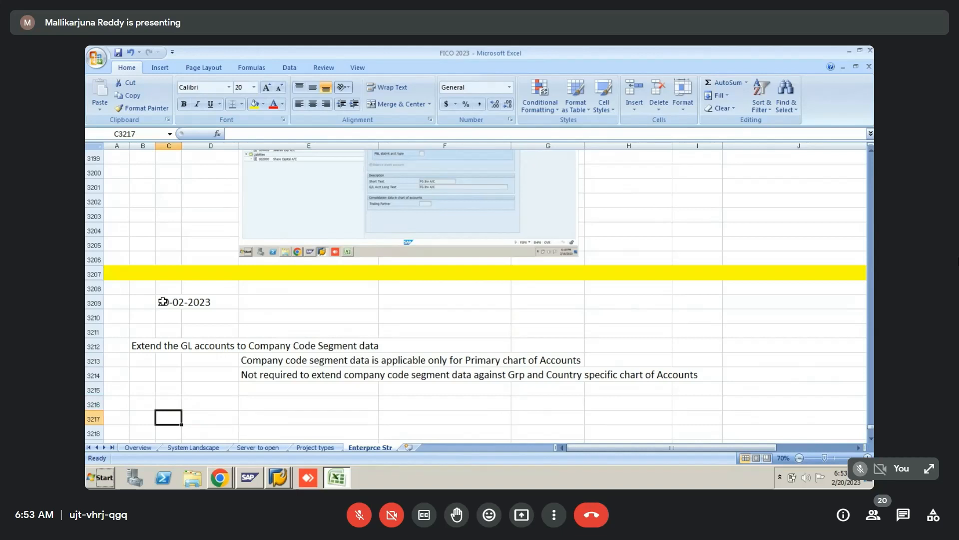
- Switch to SAP Easy Access and trace the path Accounting, Financial Accounting, General Ledger, Master Records to FSS0 In Company Code
key(alt+Tab)
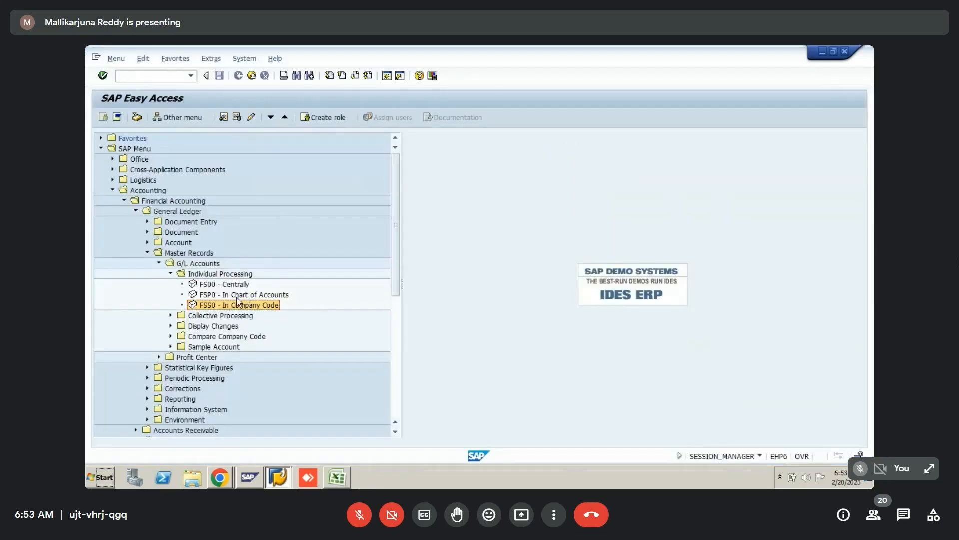
click(162, 193)
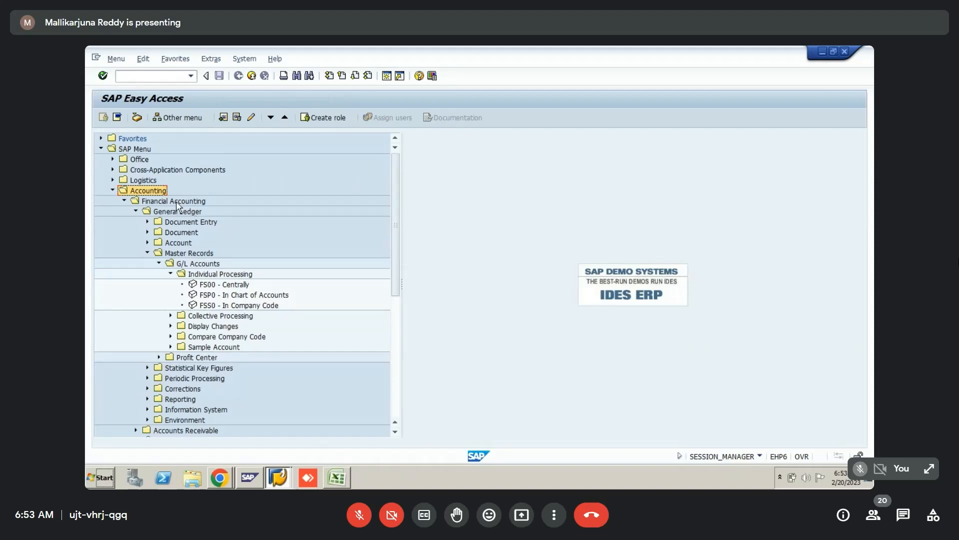
click(176, 201)
click(184, 213)
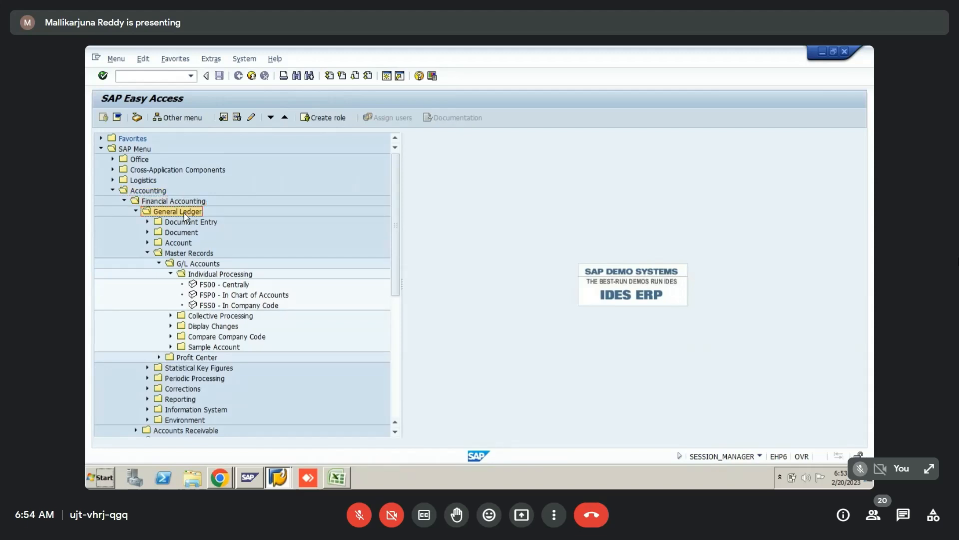
click(203, 255)
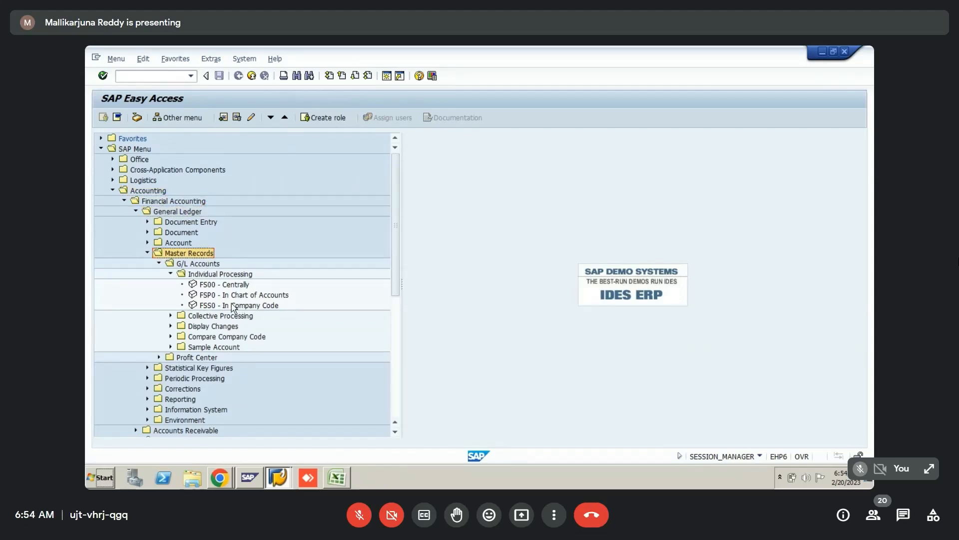
click(230, 305)
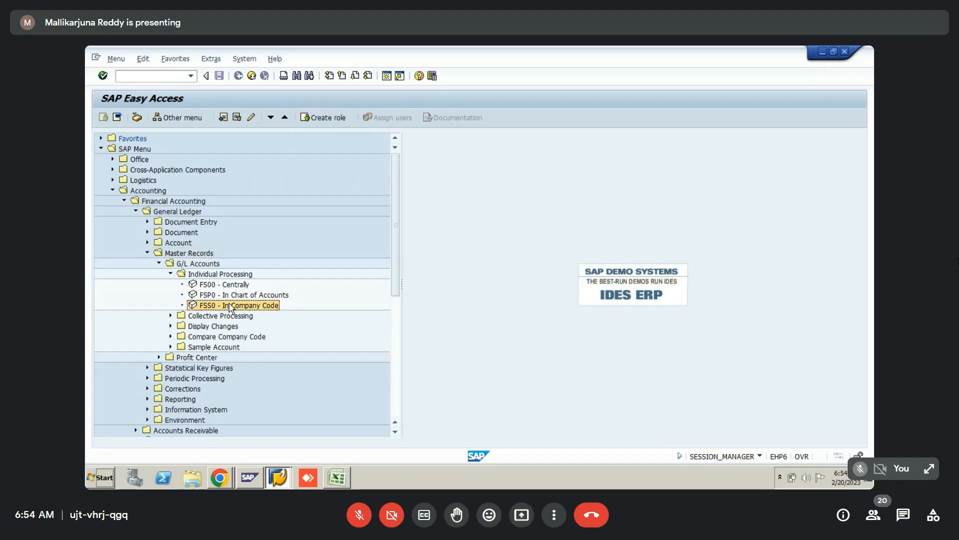
- Switch to the FICO 2023 Excel workbook and paste the SAP Easy Access screenshot at cell E3216
key(alt+Tab)
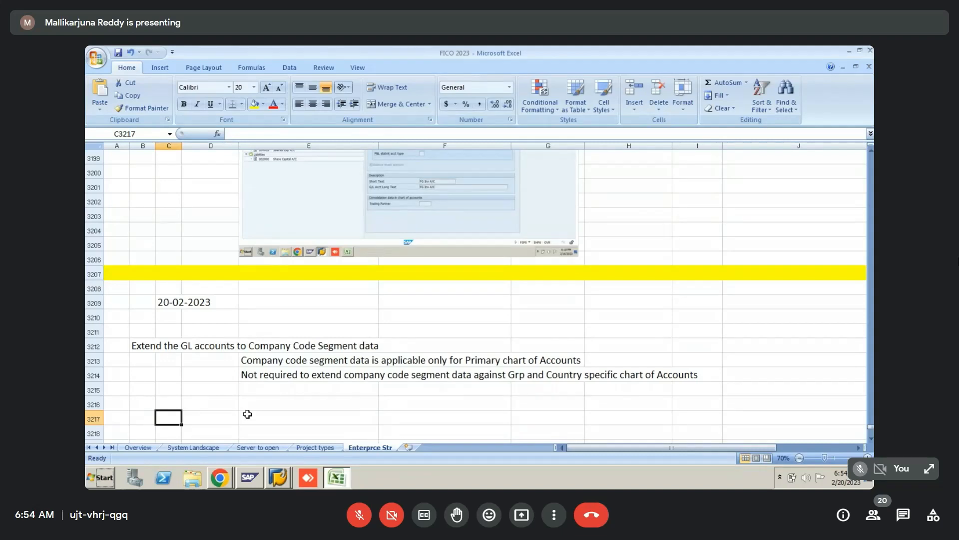
click(245, 415)
click(244, 406)
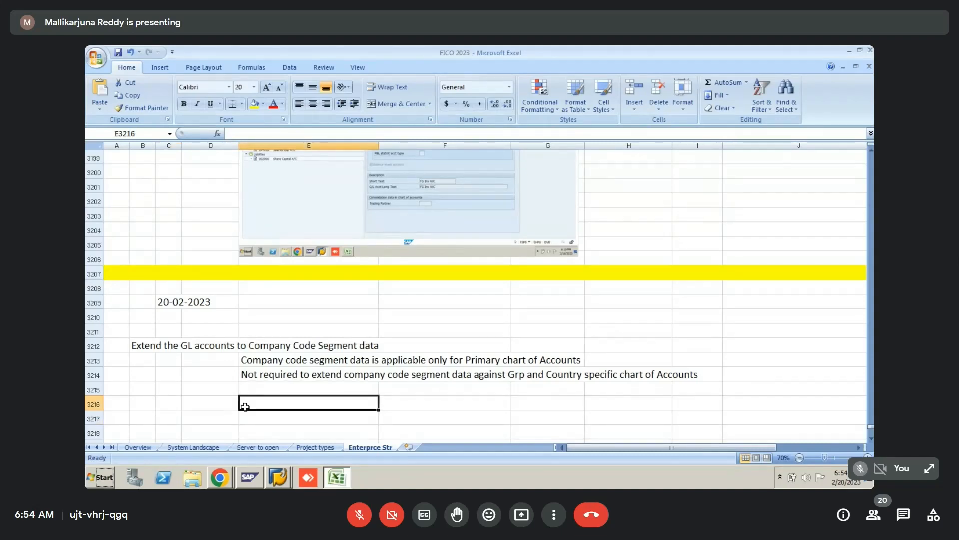
key(ctrl+v)
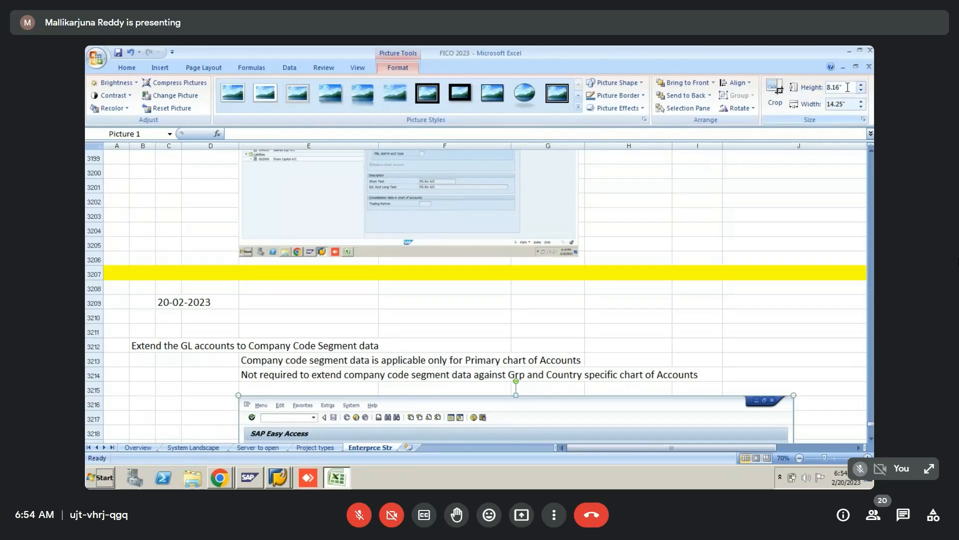
- Set the pasted screenshot's height to 5 inches and save the workbook
double_click(847, 88)
text(5)
key(Return)
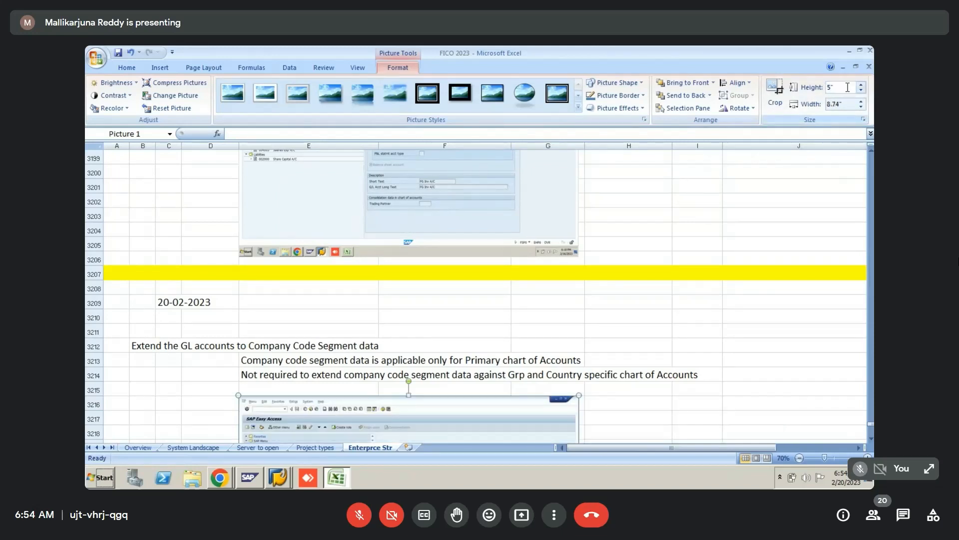
key(ctrl+s)
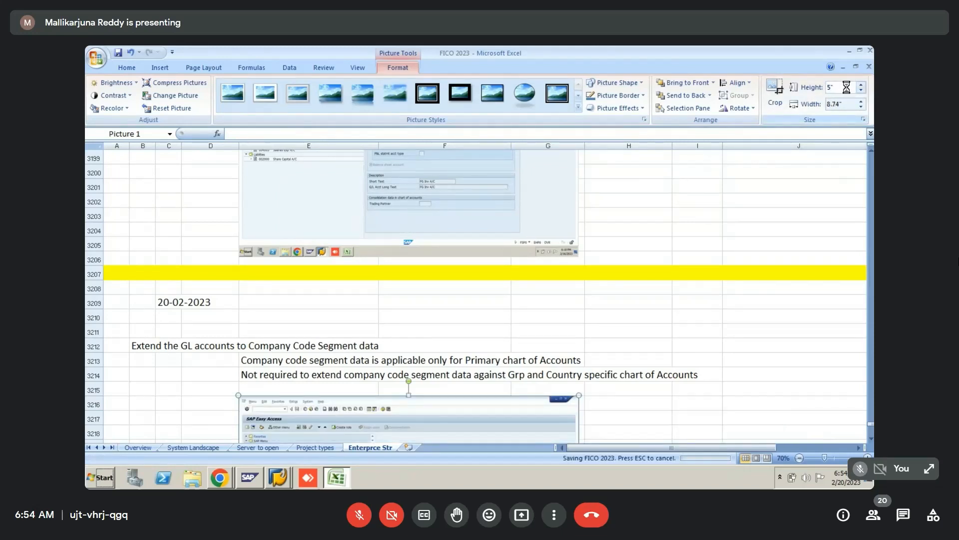
- Switch to SAP Easy Access and open the transaction FSS0 In Company Code
key(alt+Tab)
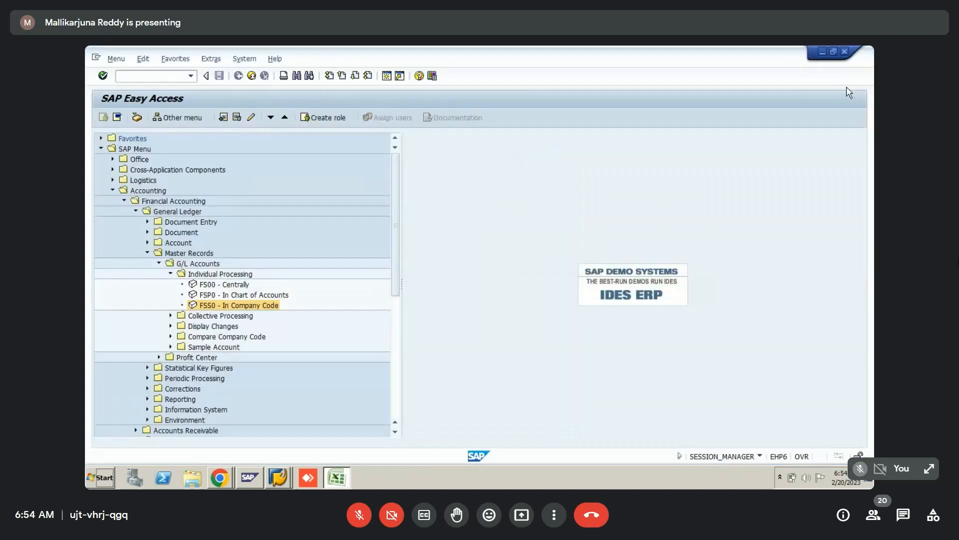
double_click(221, 306)
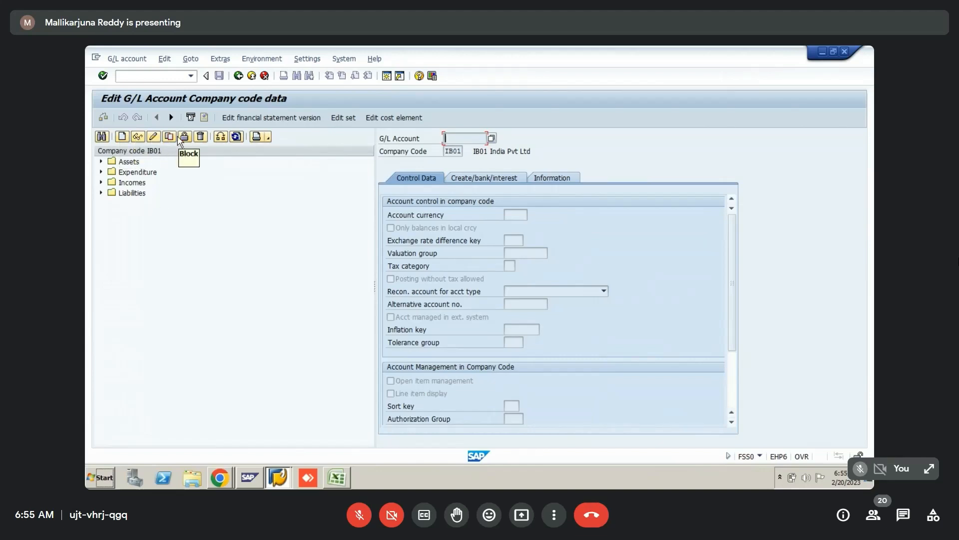
- Start creating a G/L account in company code IB01 and move its dialog over the empty area beside the account data
click(218, 137)
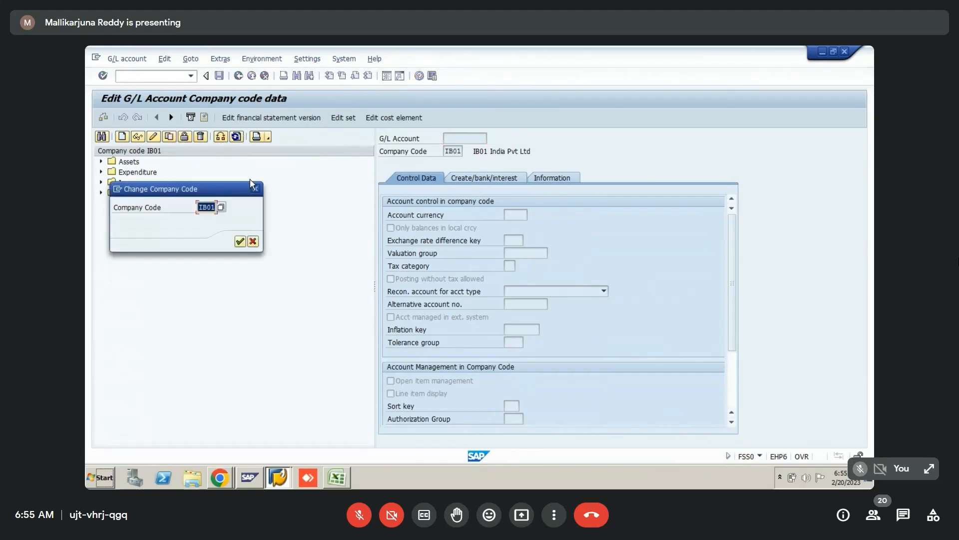
click(256, 190)
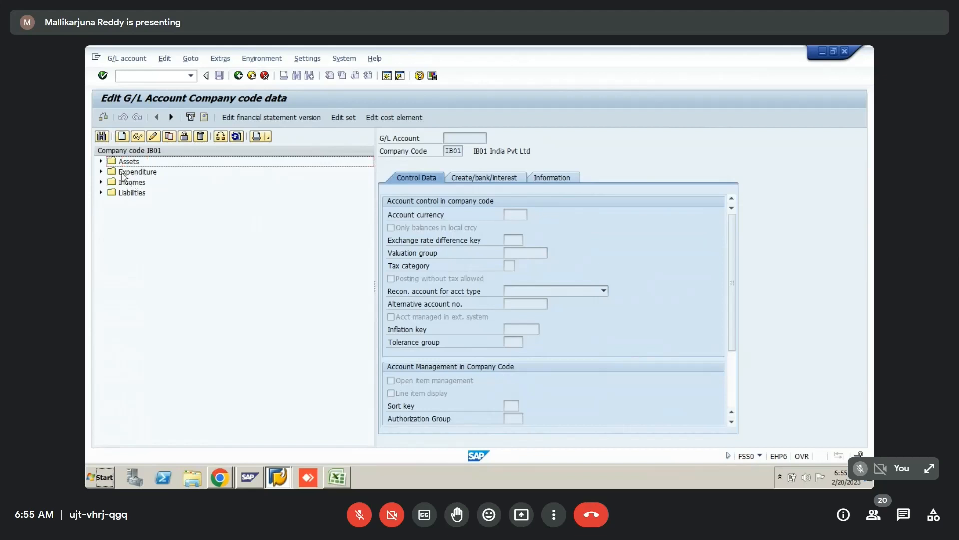
click(123, 138)
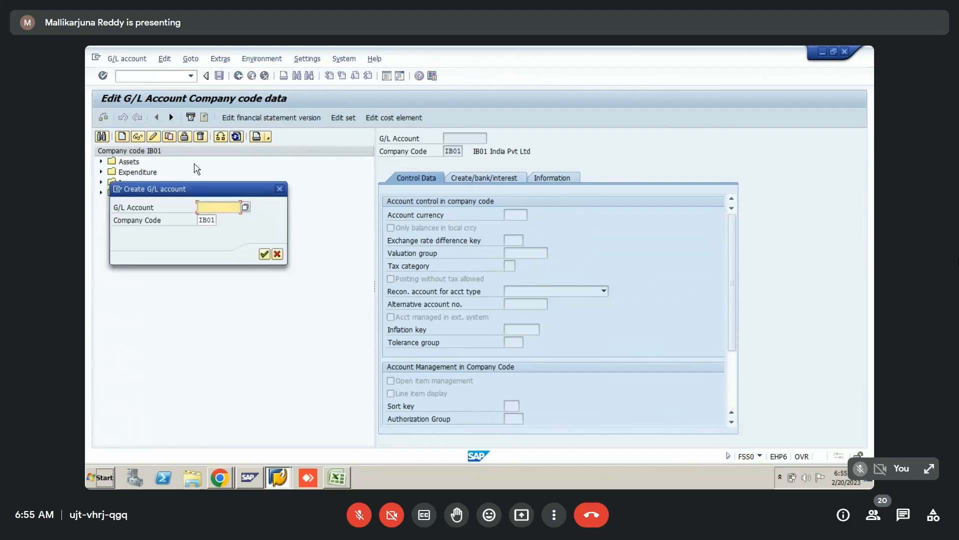
drag(182, 191, 681, 135)
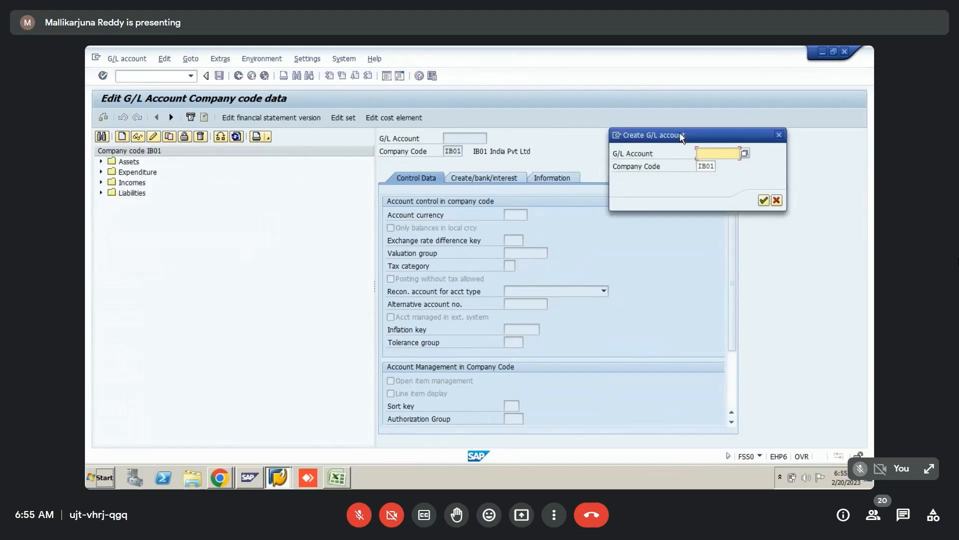
- Switch to the FICO 2023 Excel workbook and paste the Create G/L account screenshot at cell E3231
key(alt+Tab)
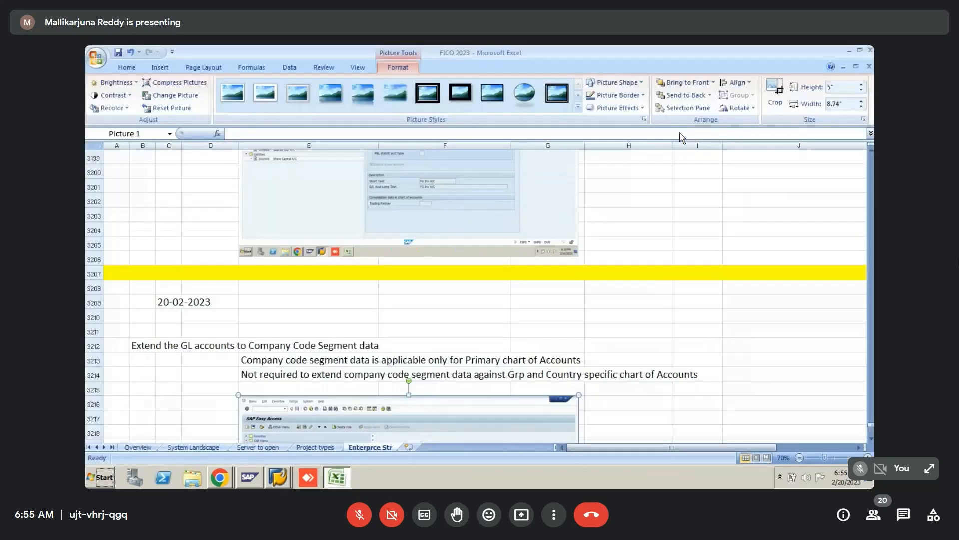
click(180, 399)
key(Down)
key(Down)
key(Down)
key(Down)
key(Down)
key(Down)
key(Down)
key(Down)
key(Down)
key(Down)
key(Down)
key(Down)
key(Down)
key(Down)
key(Down)
key(Down)
key(Down)
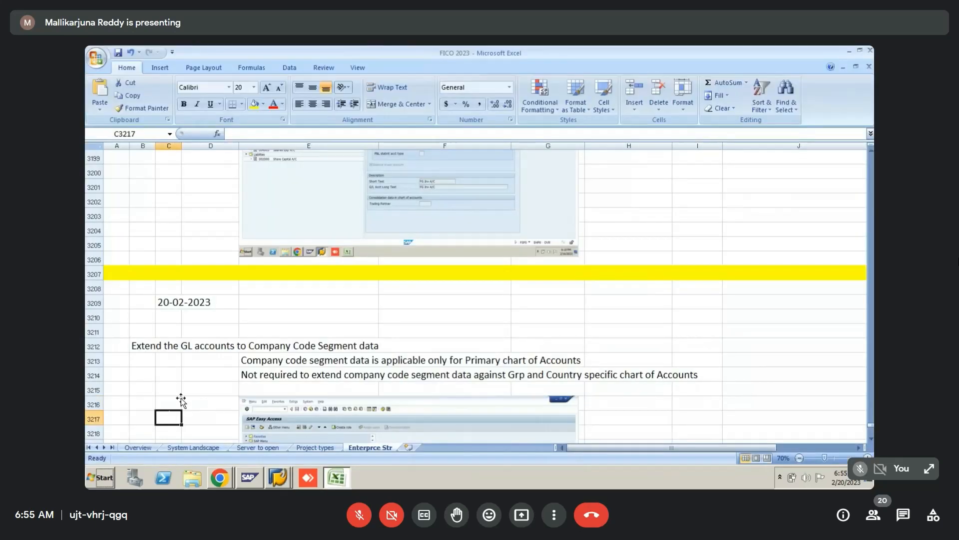
key(Right)
key(Right)
key(Right)
key(Up)
key(Left)
key(Left)
key(Left)
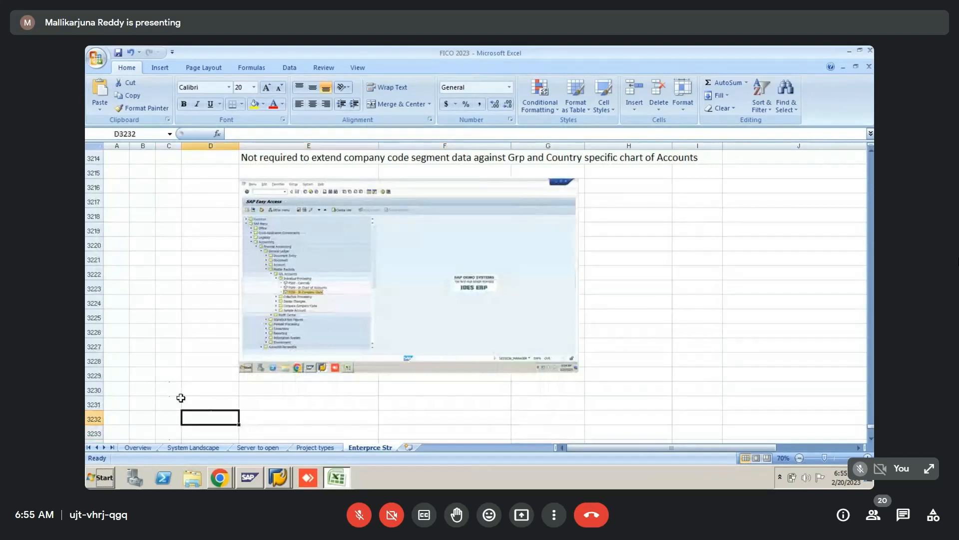
key(Up)
key(Right)
key(Right)
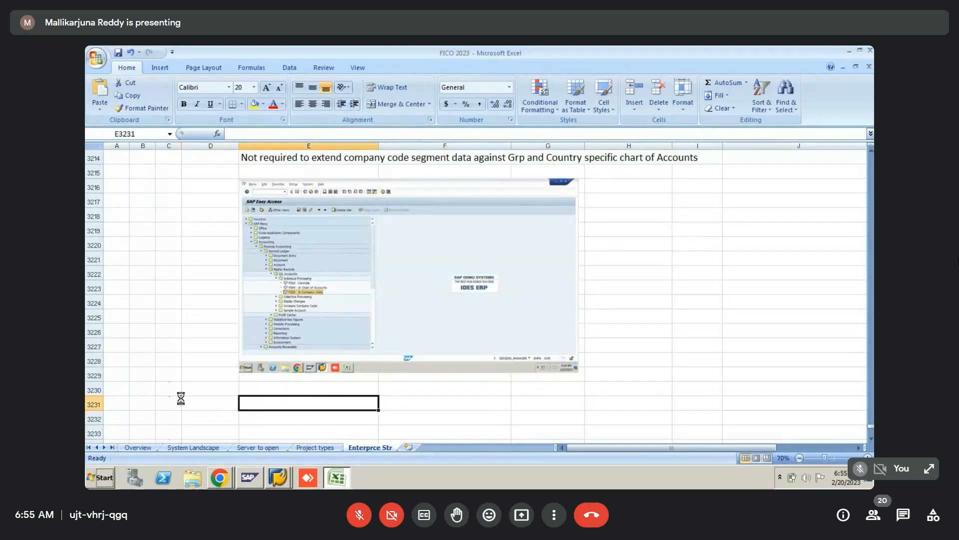
click(181, 398)
key(ctrl+v)
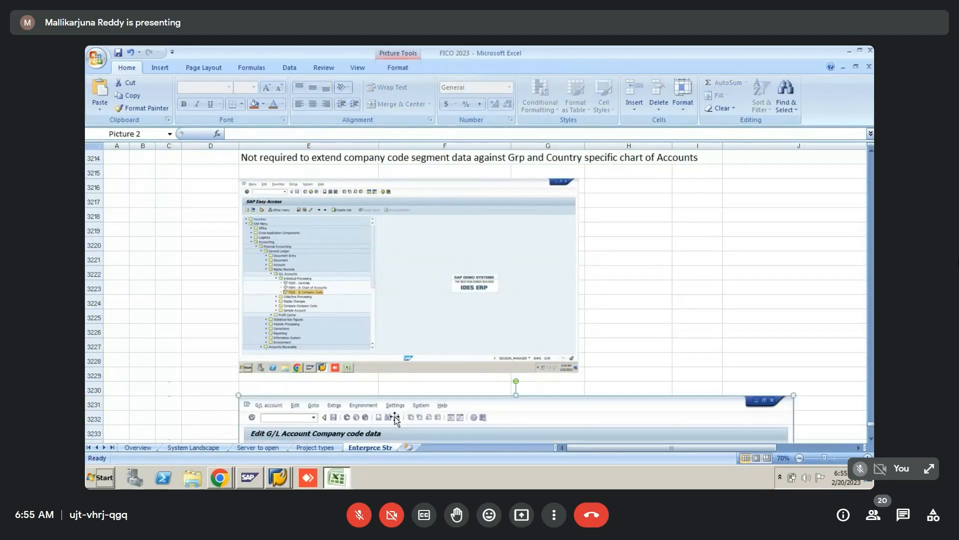
- Set the height of the screenshot at E3231 to 5 inches and save the workbook
double_click(395, 418)
click(844, 88)
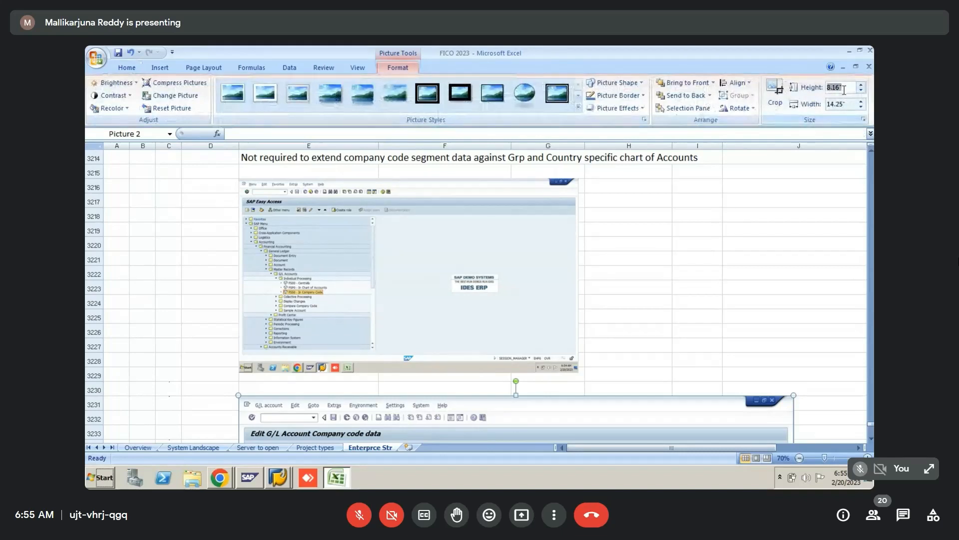
text(5)
key(Return)
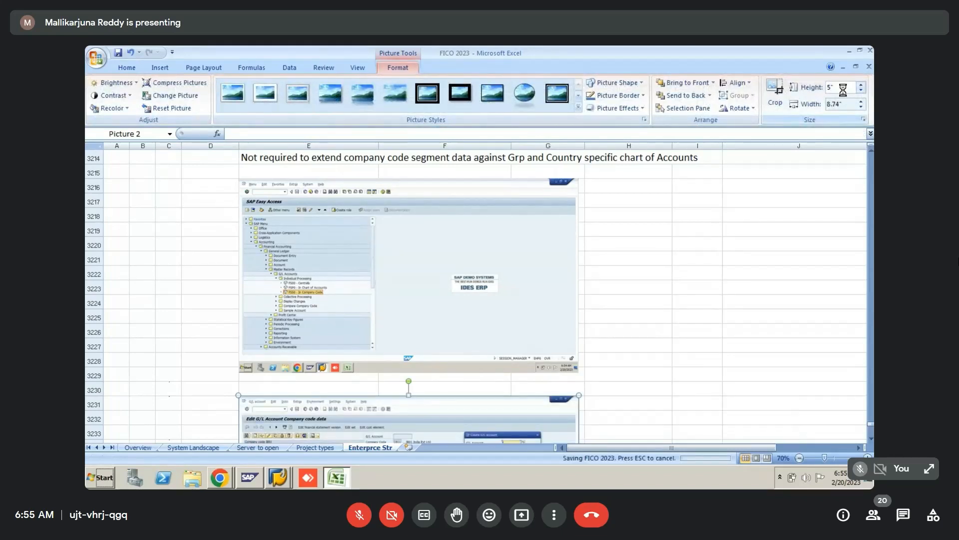
- Select cell E3246 below the resized Create G/L account screenshot
click(177, 416)
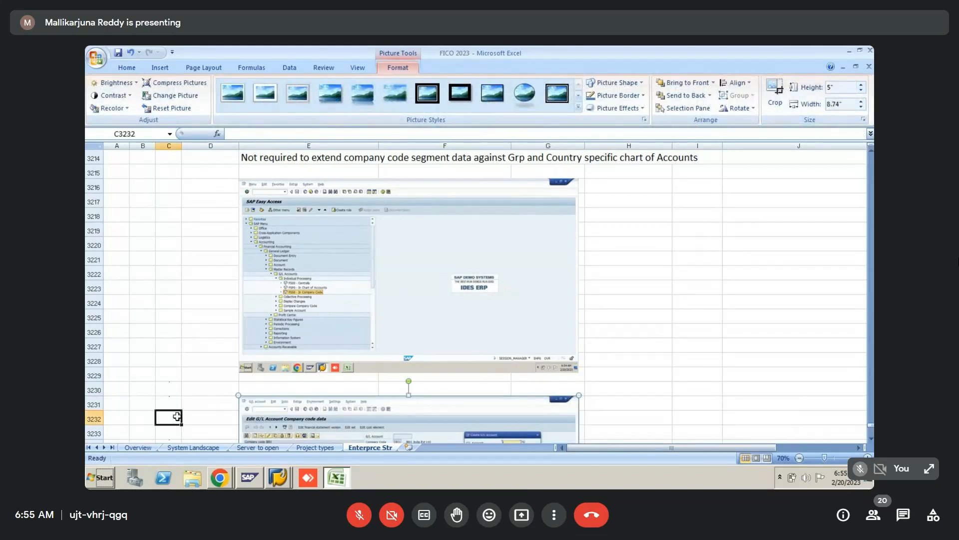
key(Down)
key(Down)
key(Down)
key(Down)
key(Down)
key(Down)
key(Down)
key(Down)
key(Down)
key(Down)
key(Down)
key(Down)
key(Down)
key(Down)
key(Down)
key(Right)
key(Right)
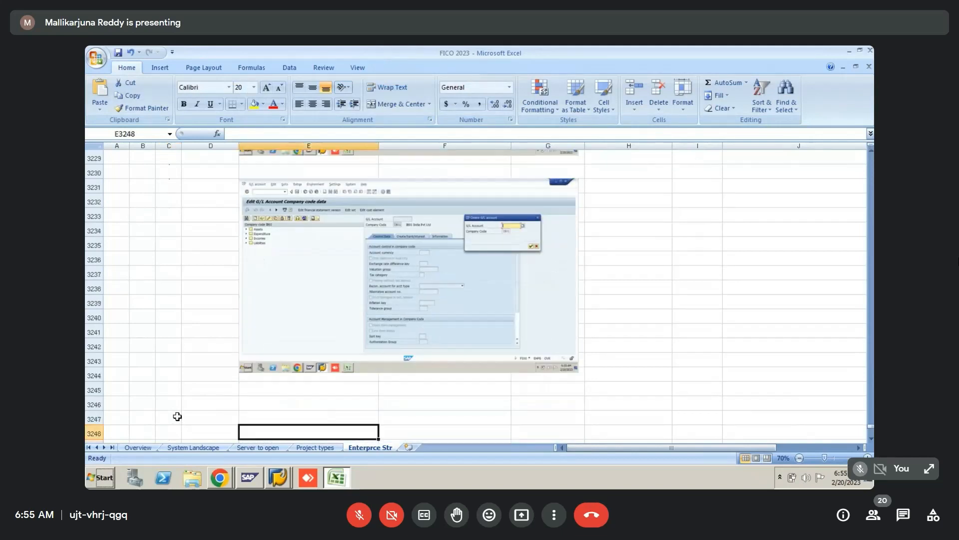
key(Up)
key(Up)
- Switch to SAP, restart the creation of a G/L account, and move the dialog away from the account tree
key(alt+Tab)
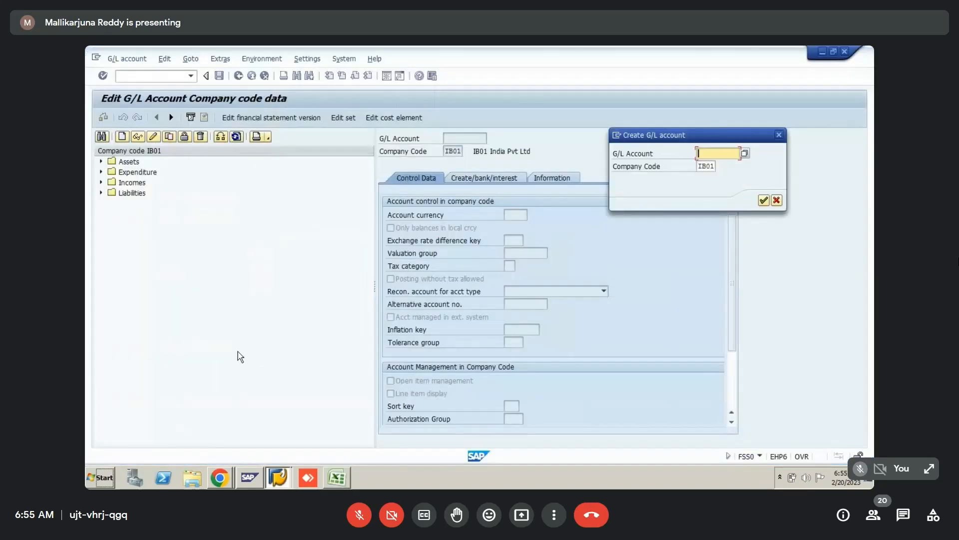
click(779, 135)
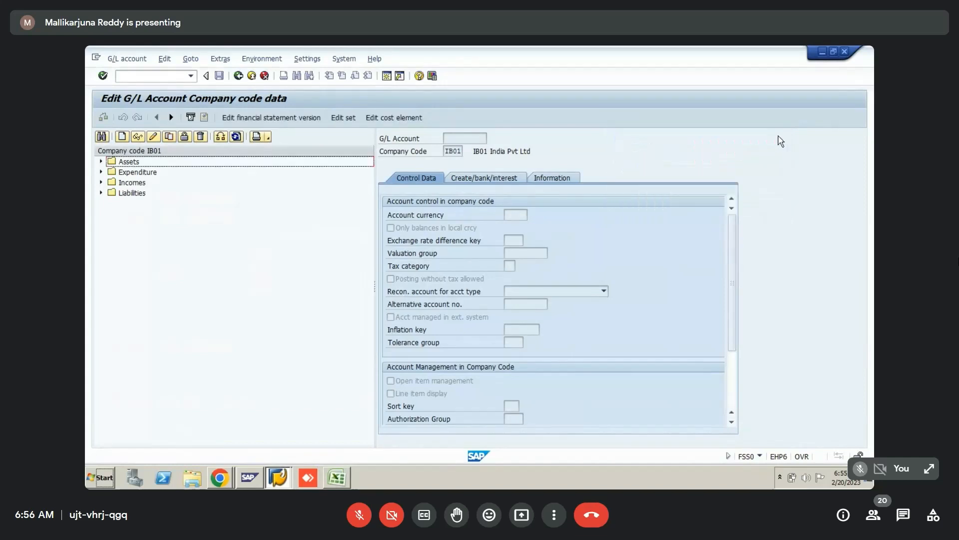
click(123, 136)
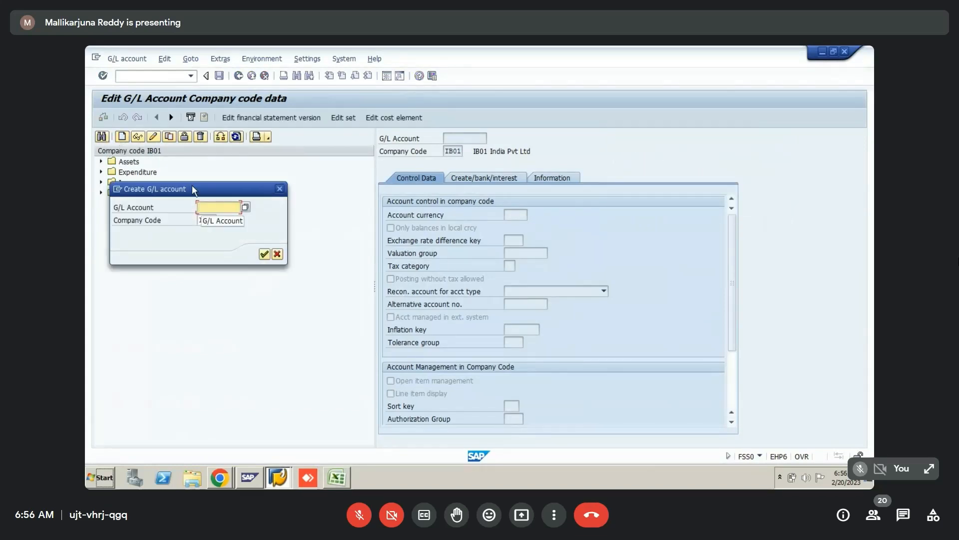
drag(194, 188, 701, 148)
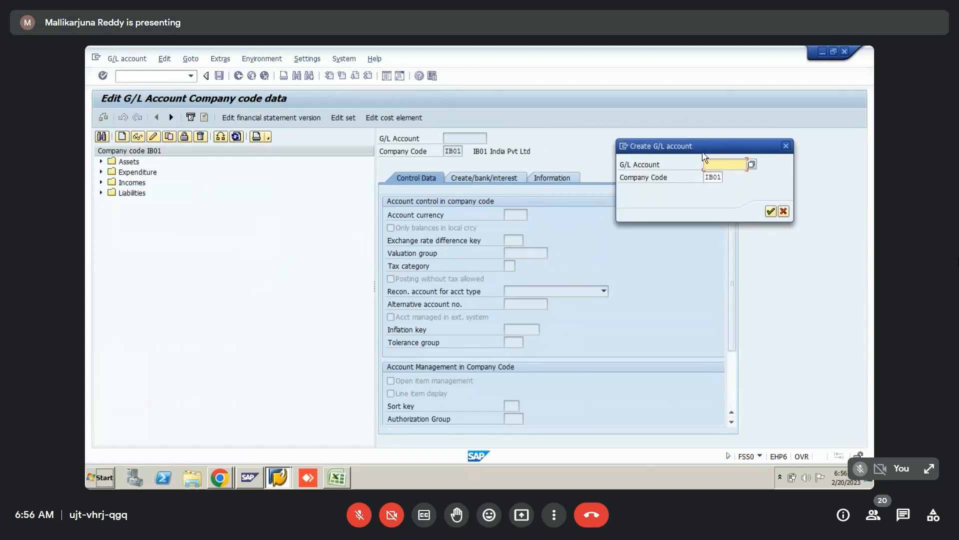
click(751, 165)
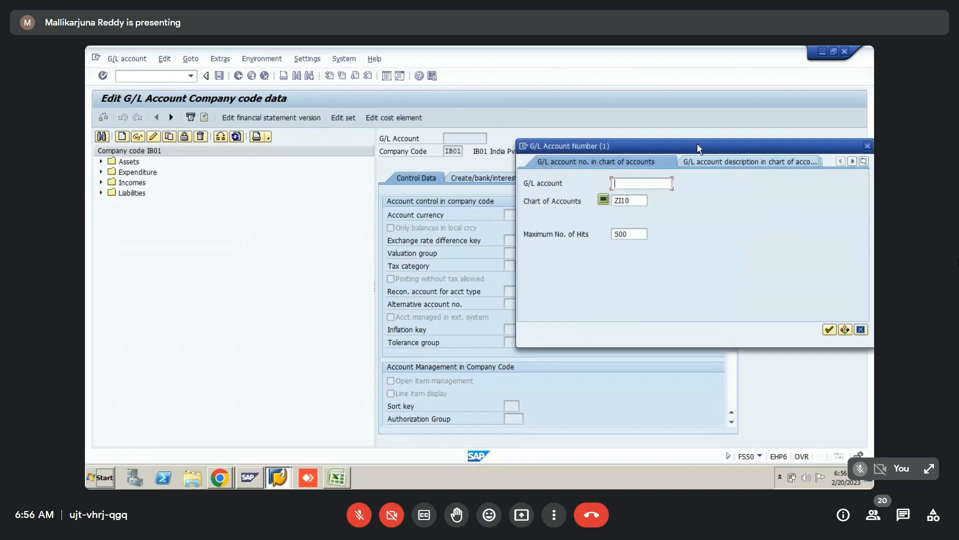
drag(697, 143, 494, 141)
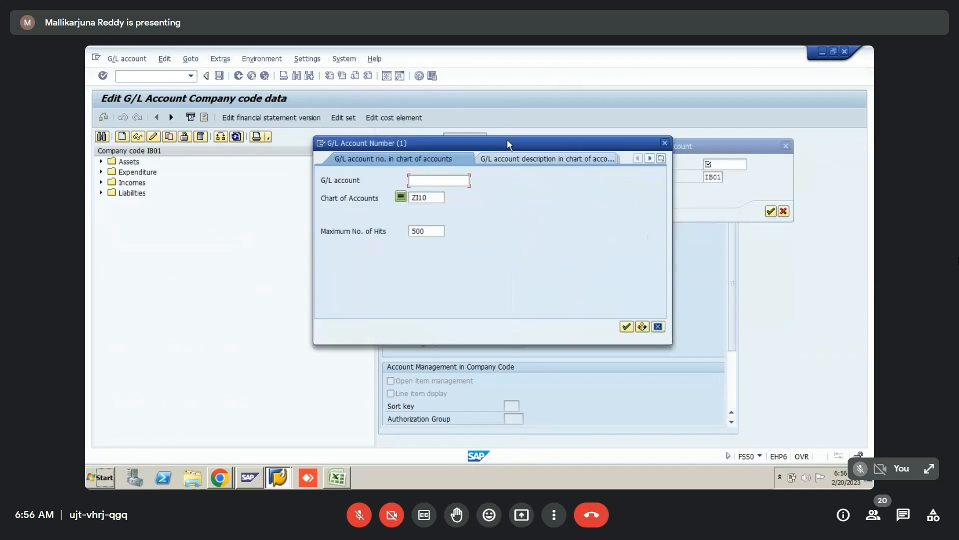
click(665, 143)
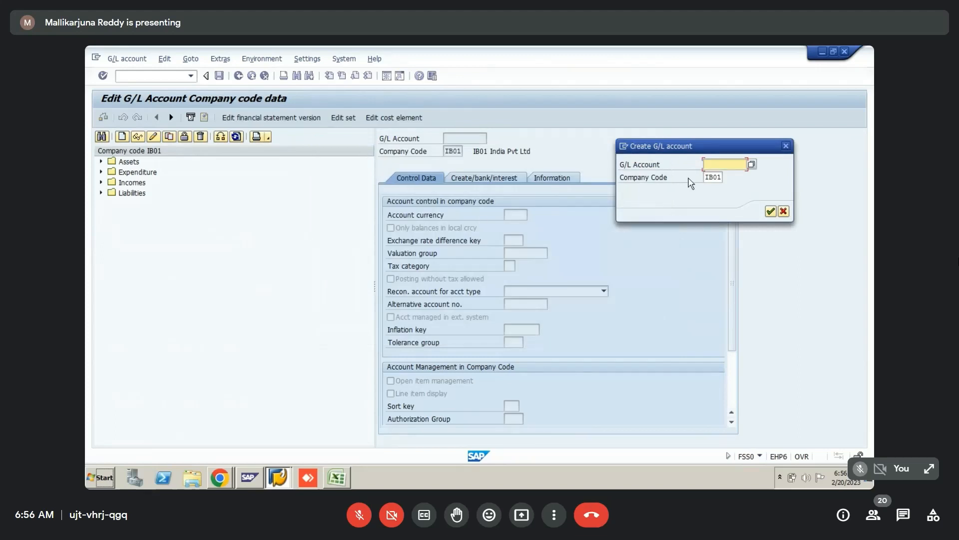
- Set the company code to A100 and the G/L account to 4000 for the account being created
click(723, 179)
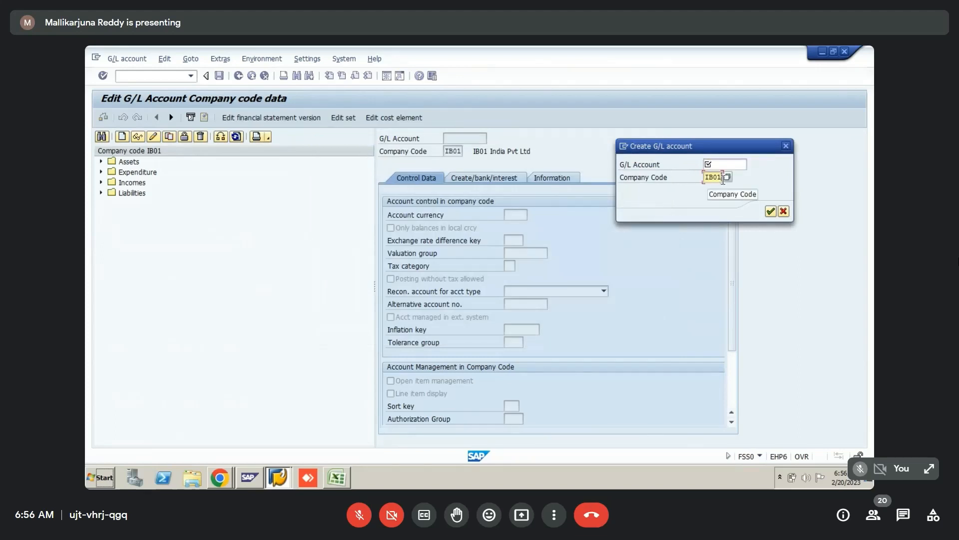
double_click(723, 179)
text(A100)
click(724, 163)
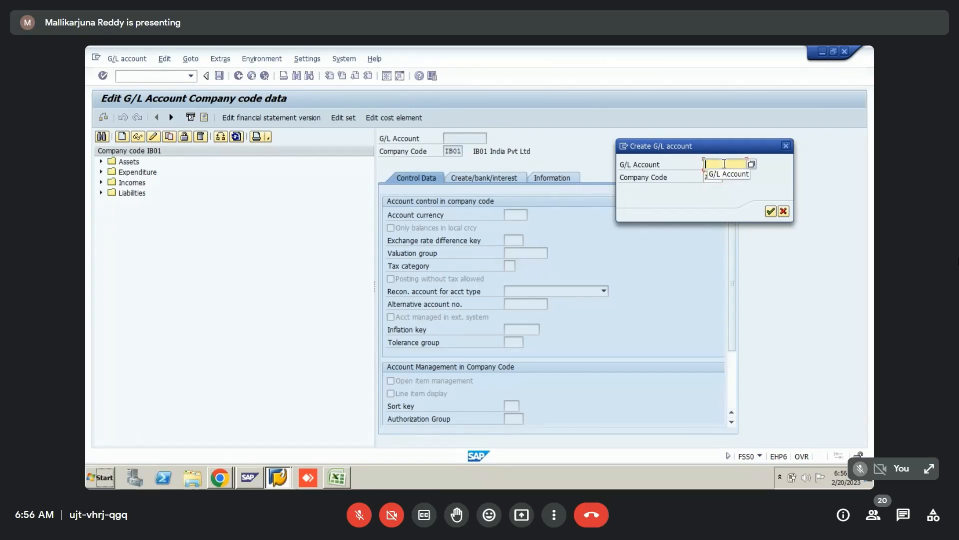
click(770, 212)
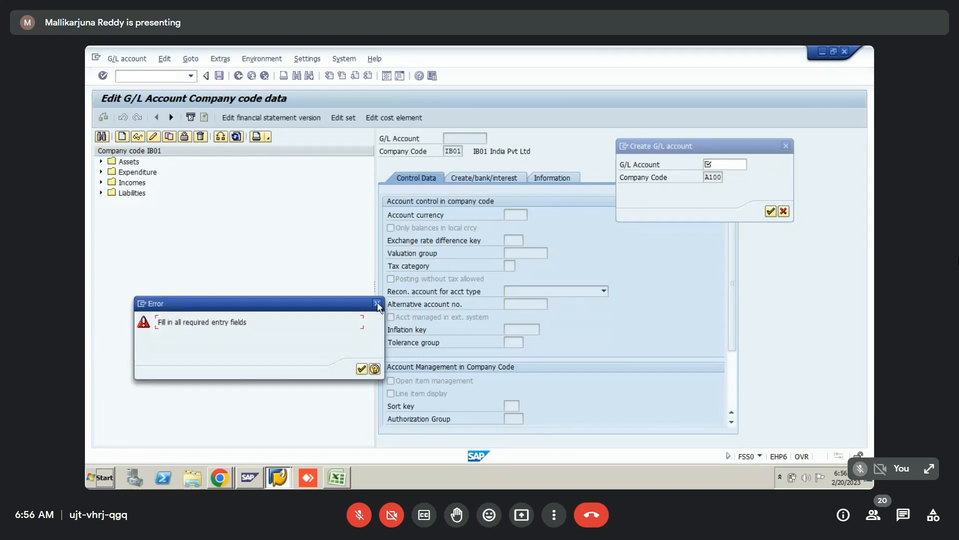
click(378, 304)
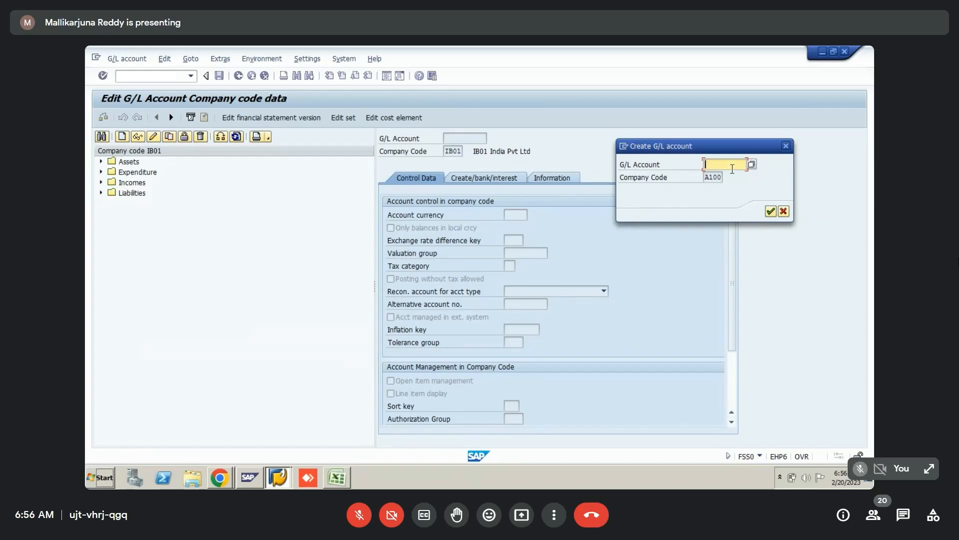
text(4000)
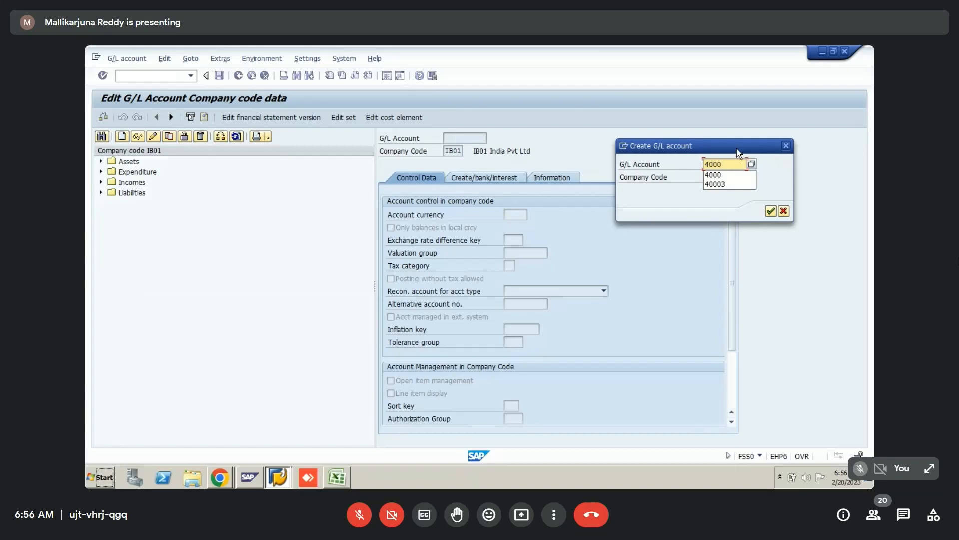
drag(733, 145, 726, 123)
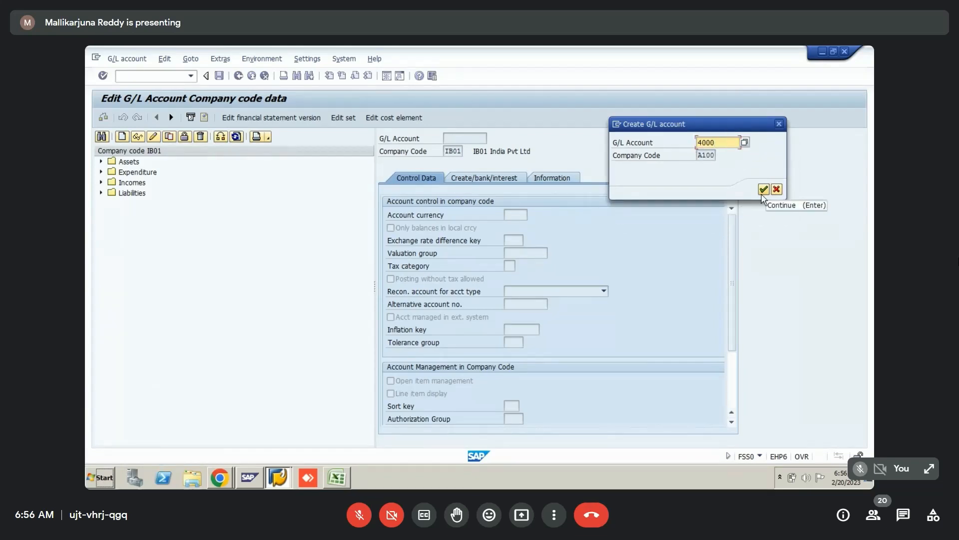
- Switch to the FICO 2023 Excel workbook and paste the filled-in Create G/L account screenshot at cell E3246
key(alt+Tab)
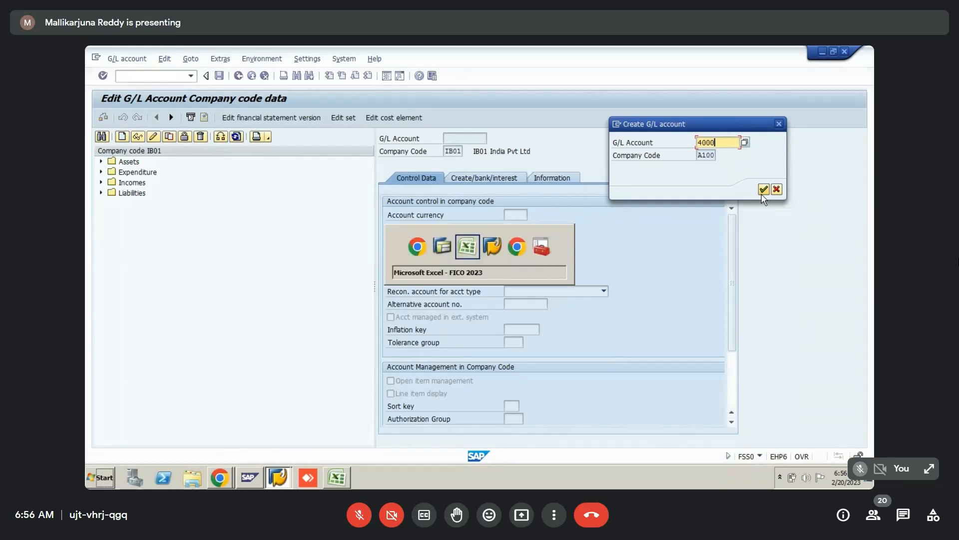
key(ctrl+v)
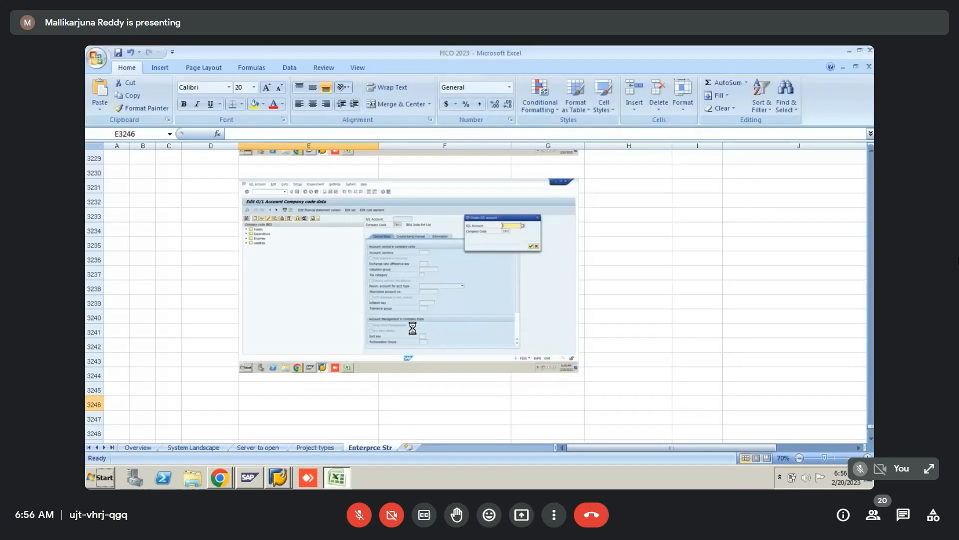
- Set the height of the screenshot at E3246 to 5 inches and save the workbook
double_click(437, 425)
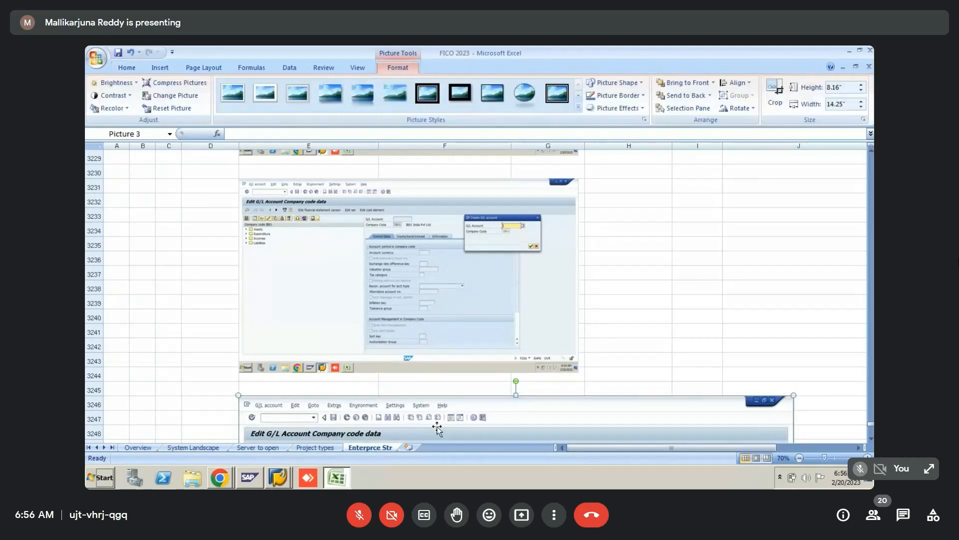
double_click(841, 89)
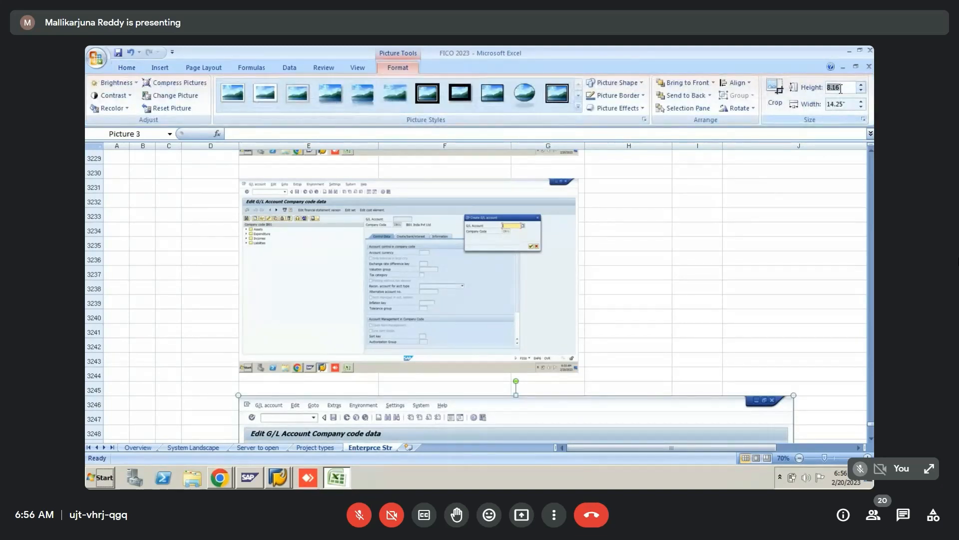
text(5)
key(Return)
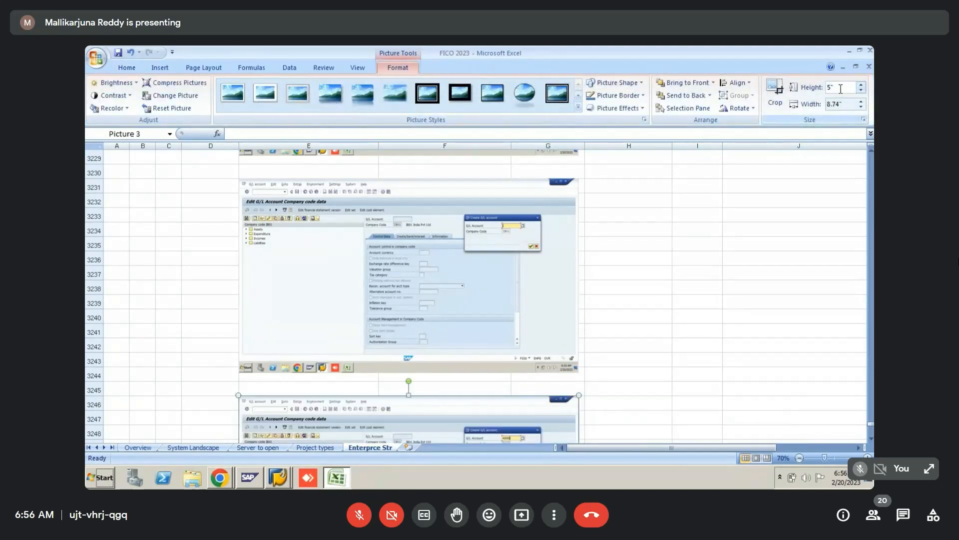
key(ctrl+s)
- Switch to SAP, confirm creating G/L account 4000 in company code A100, and select its account currency value
key(alt+Tab)
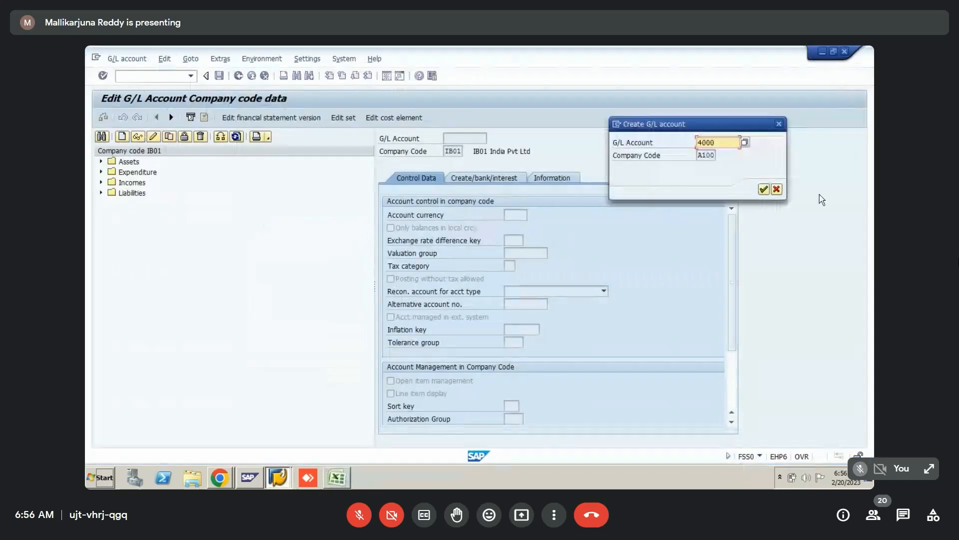
click(764, 191)
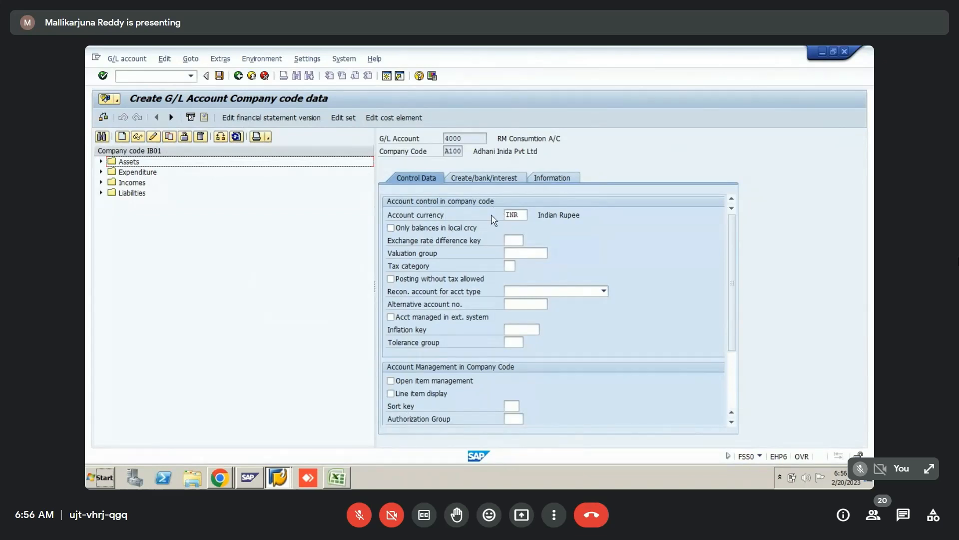
click(528, 214)
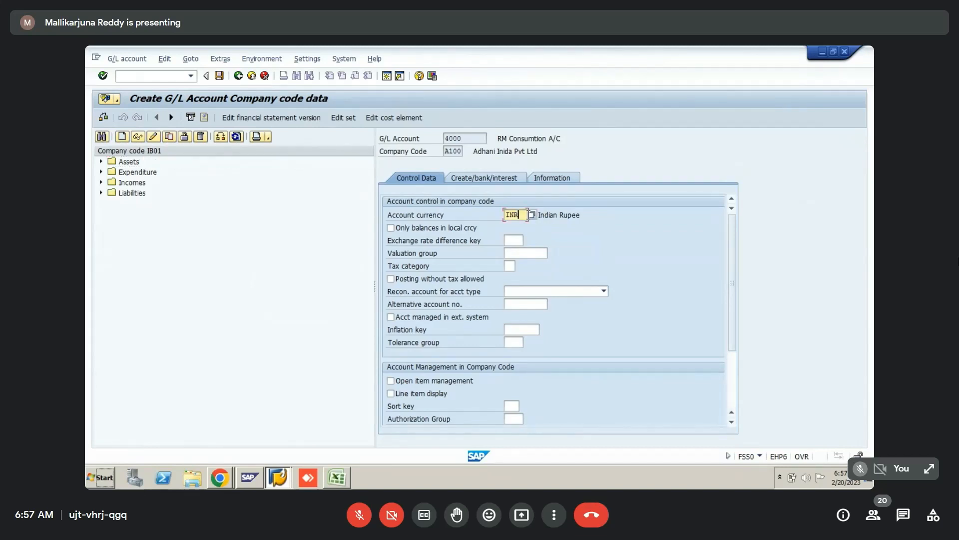
double_click(528, 215)
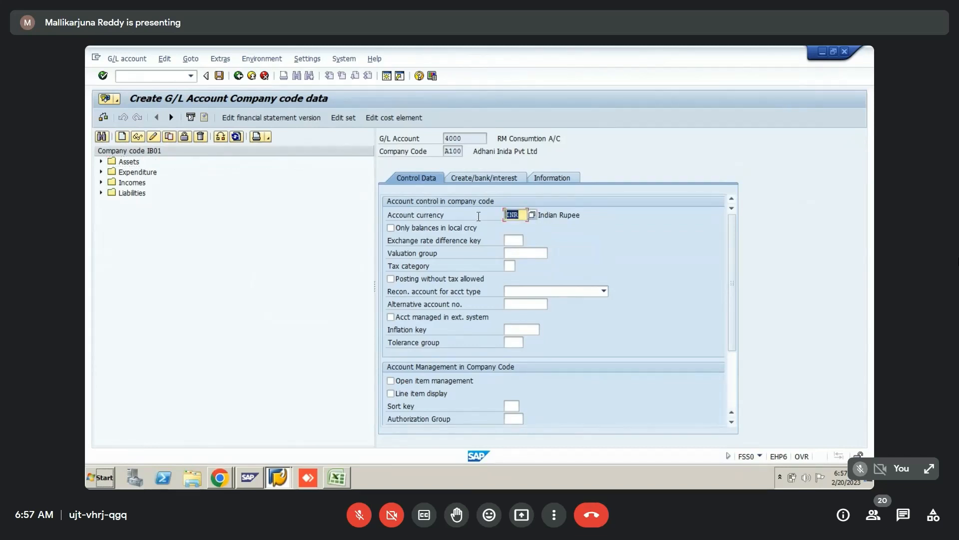
- Review the account currency, the reconciliation account type options and the authorization group in account 4000's control data
click(446, 152)
click(518, 215)
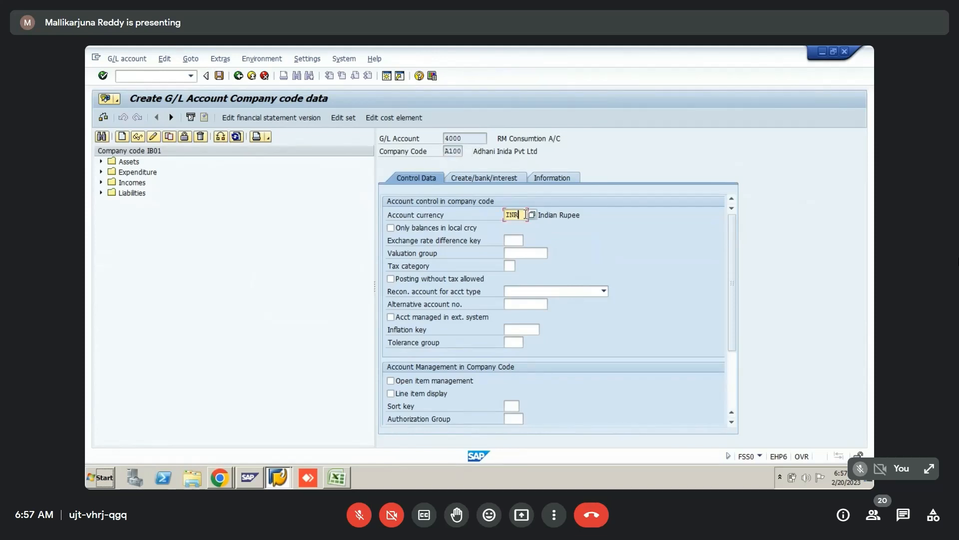
drag(518, 215, 497, 221)
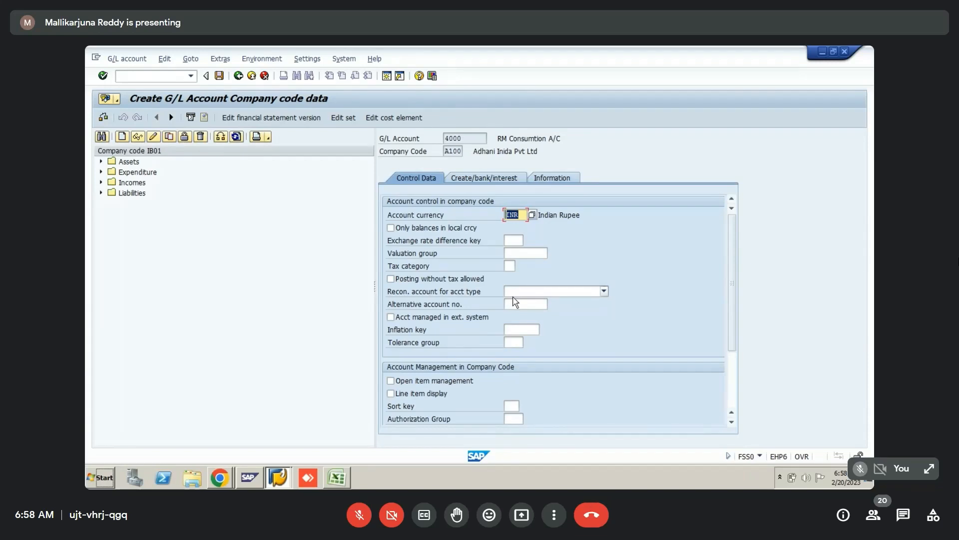
click(531, 292)
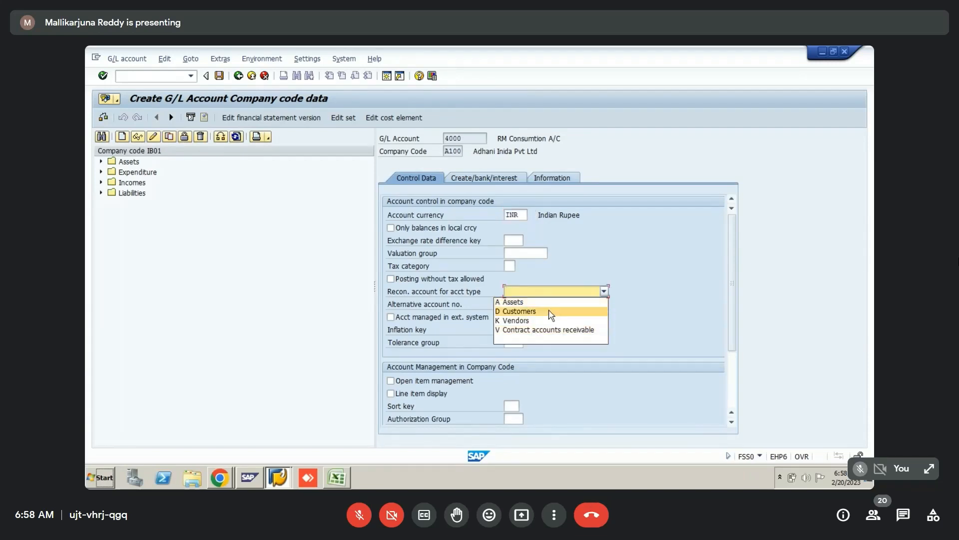
click(641, 304)
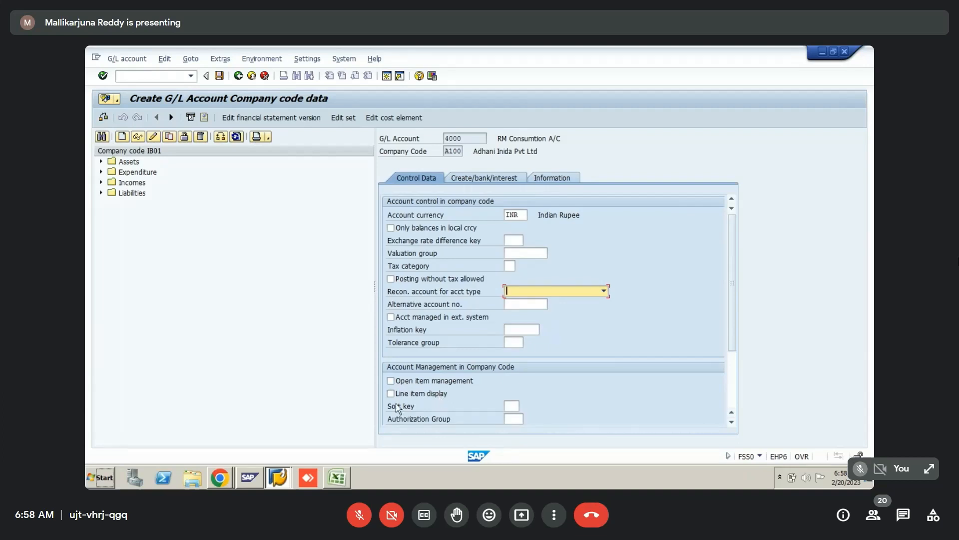
click(516, 418)
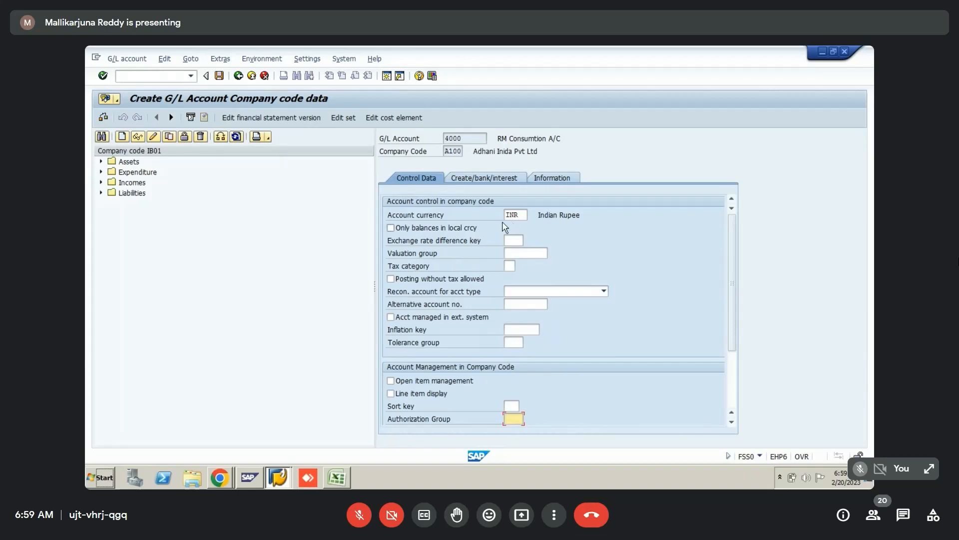
double_click(523, 216)
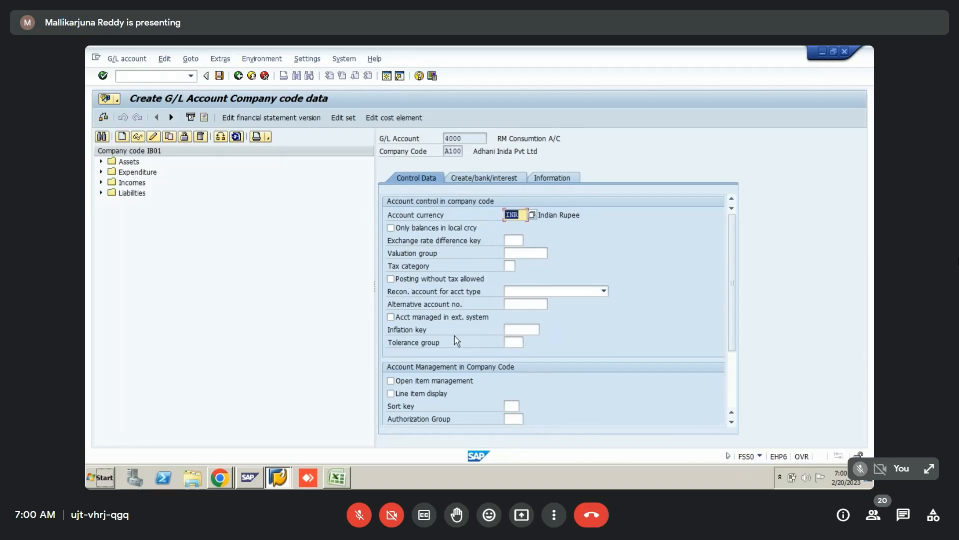
- Enable line item display for account 4000 and set its sort key to 001, Posting date
click(405, 396)
click(513, 405)
click(525, 407)
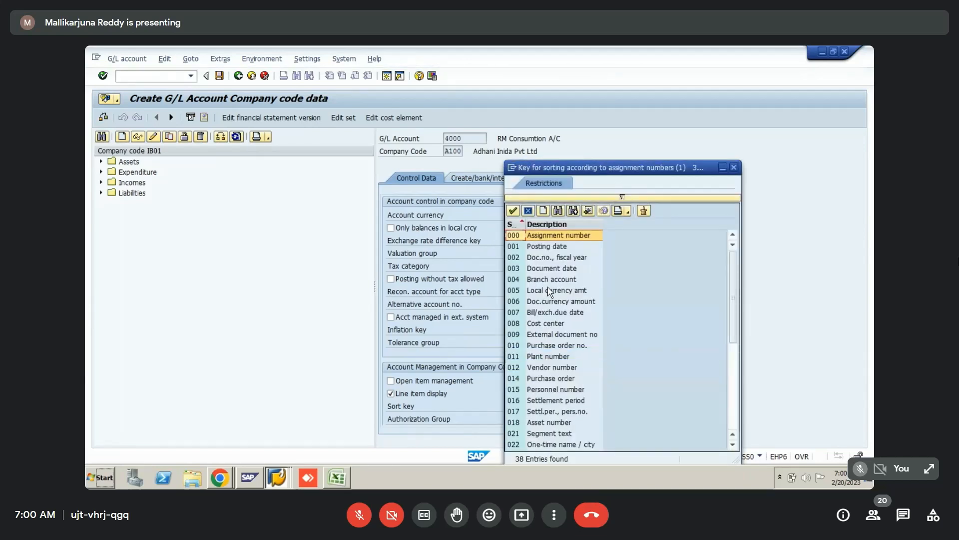
click(521, 249)
drag(529, 168, 655, 201)
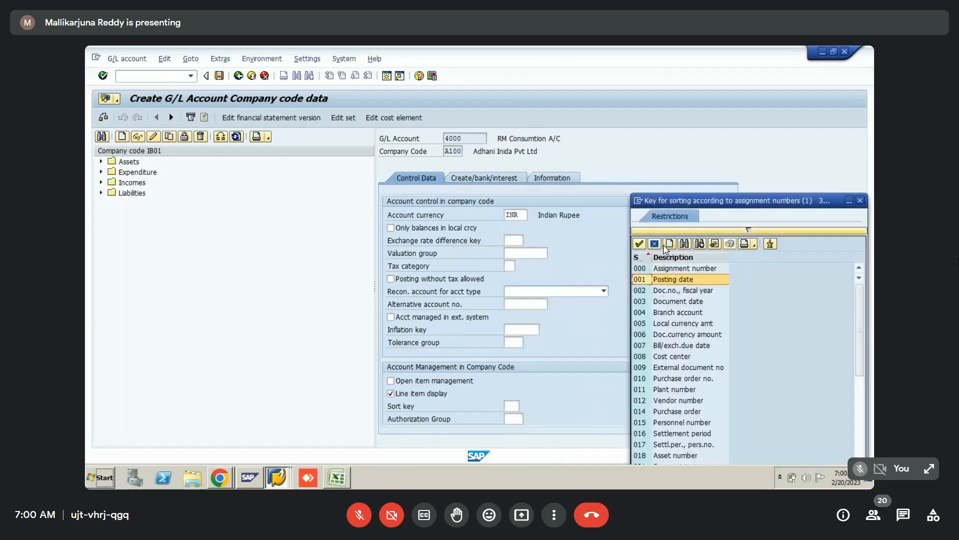
double_click(648, 279)
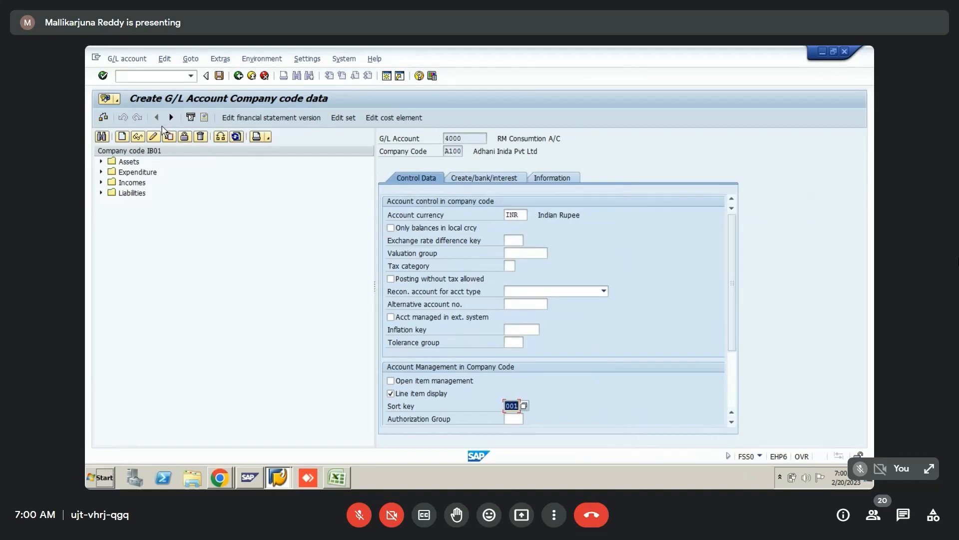
- Switch to the FICO 2023 Excel workbook and paste the completed control data screenshot at cell E3261
double_click(465, 142)
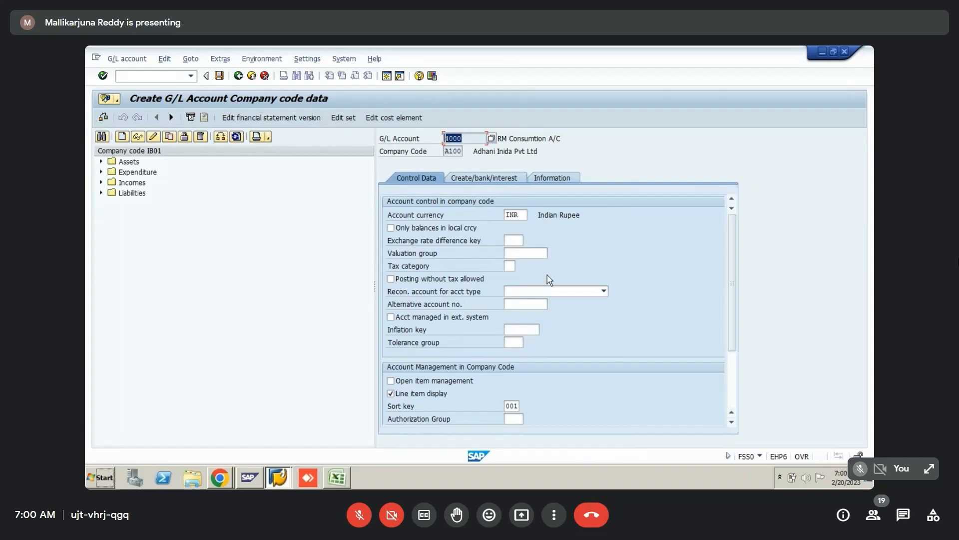
key(alt+Tab)
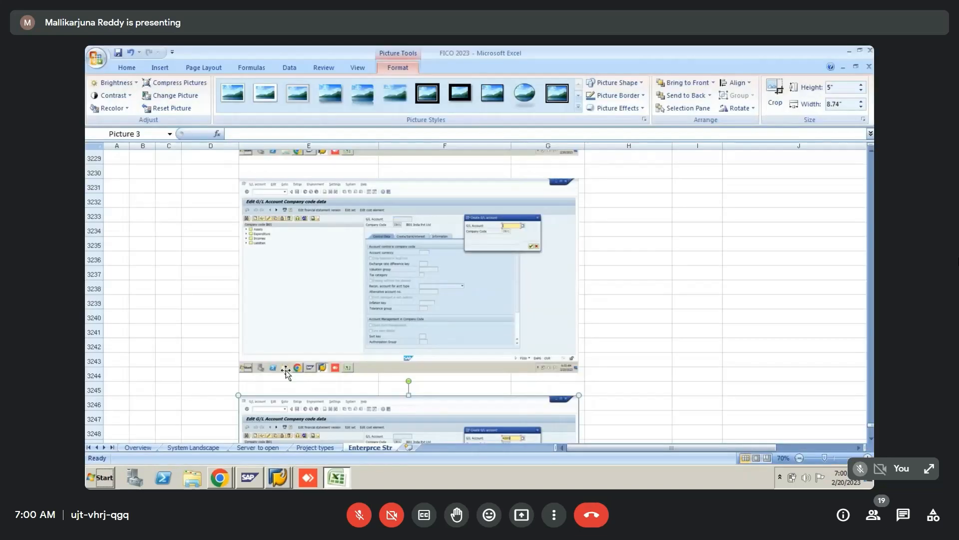
click(155, 392)
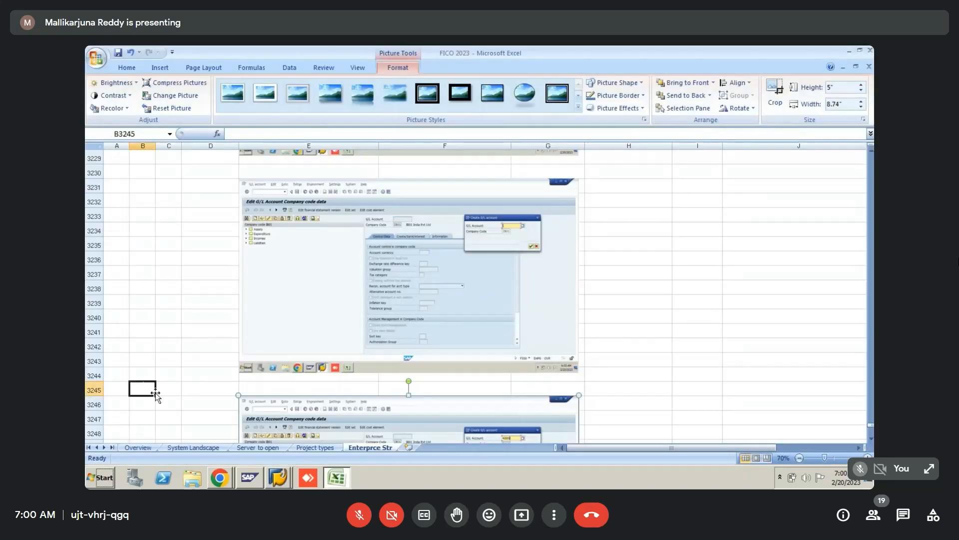
key(Down)
key(Down)
key(Down)
key(Down)
key(Down)
key(Down)
key(Down)
key(Down)
key(Down)
key(Down)
key(Down)
key(Down)
key(Down)
key(Down)
key(Right)
key(Right)
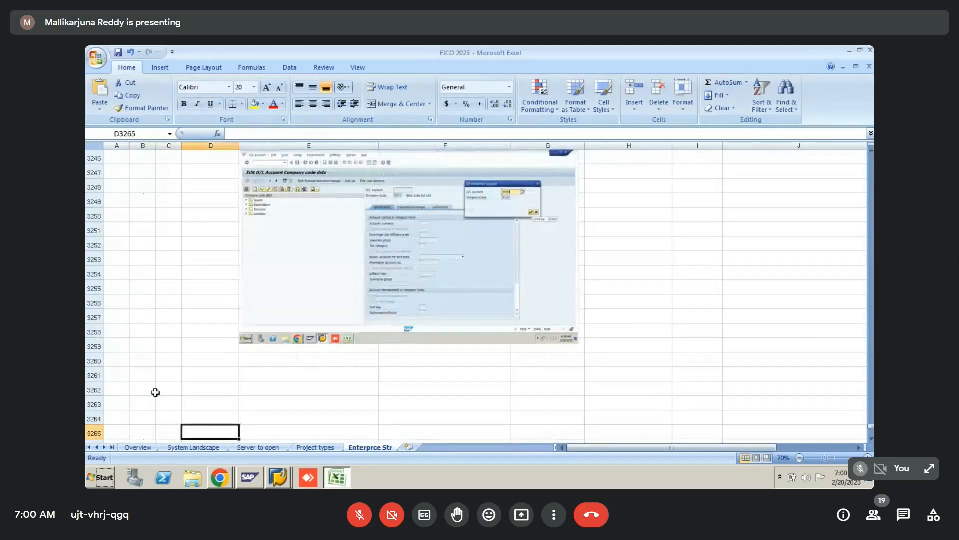
key(Up)
key(Up)
key(Up)
key(Up)
key(Up)
key(Right)
key(Down)
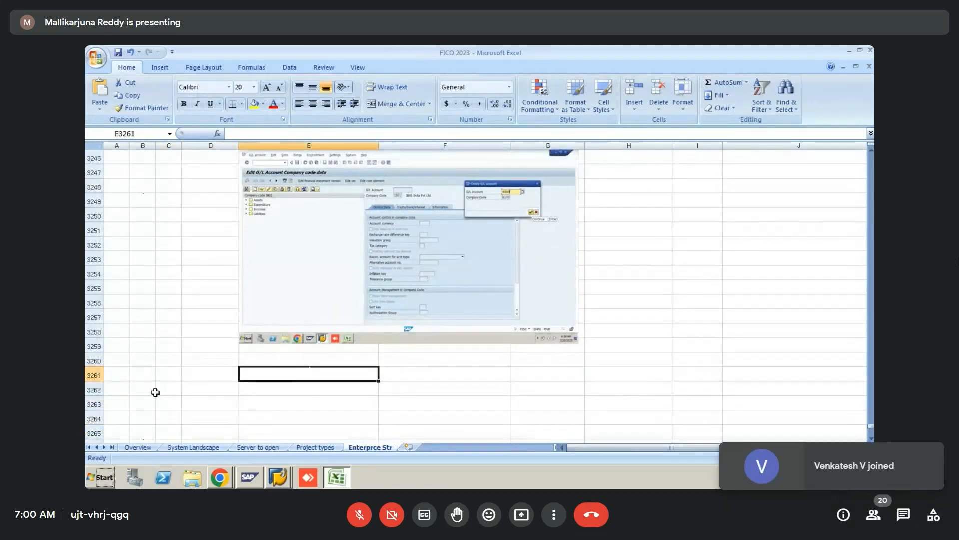
key(ctrl+v)
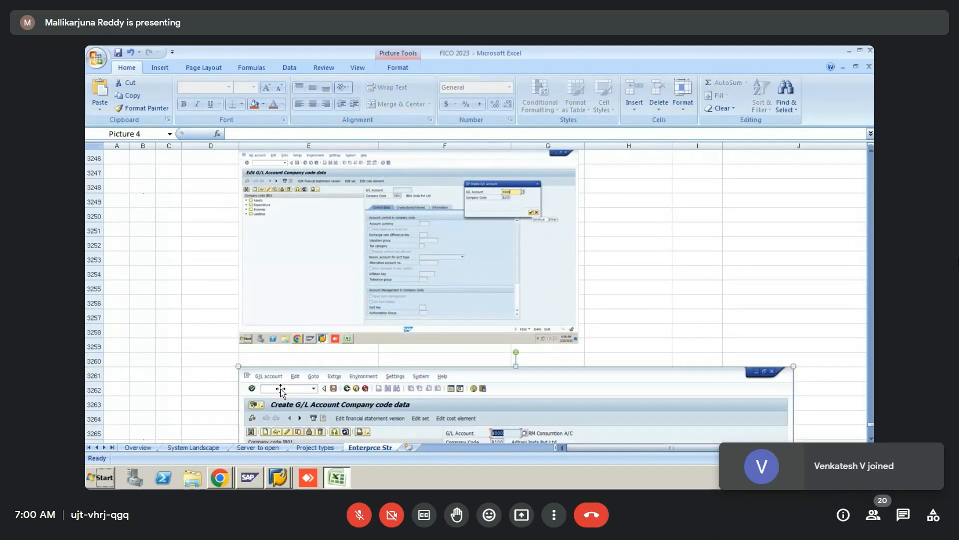
- Set the height of the screenshot at E3261 to 5 inches and save the workbook
double_click(354, 405)
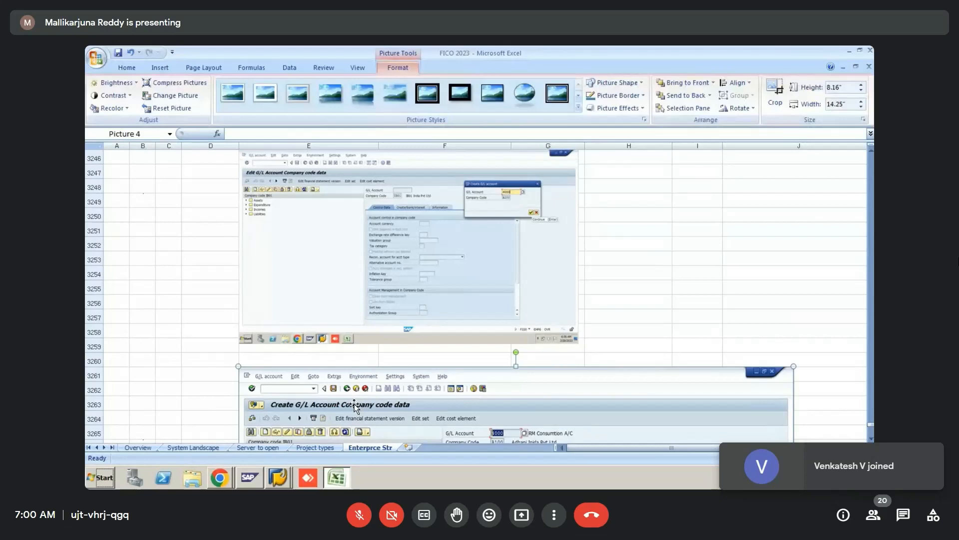
click(844, 87)
text(5)
key(Return)
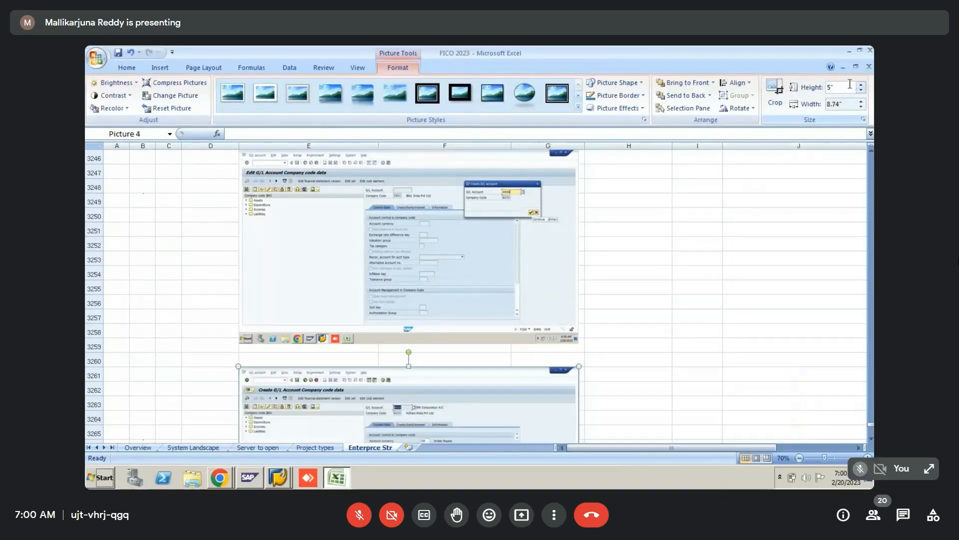
key(ctrl+s)
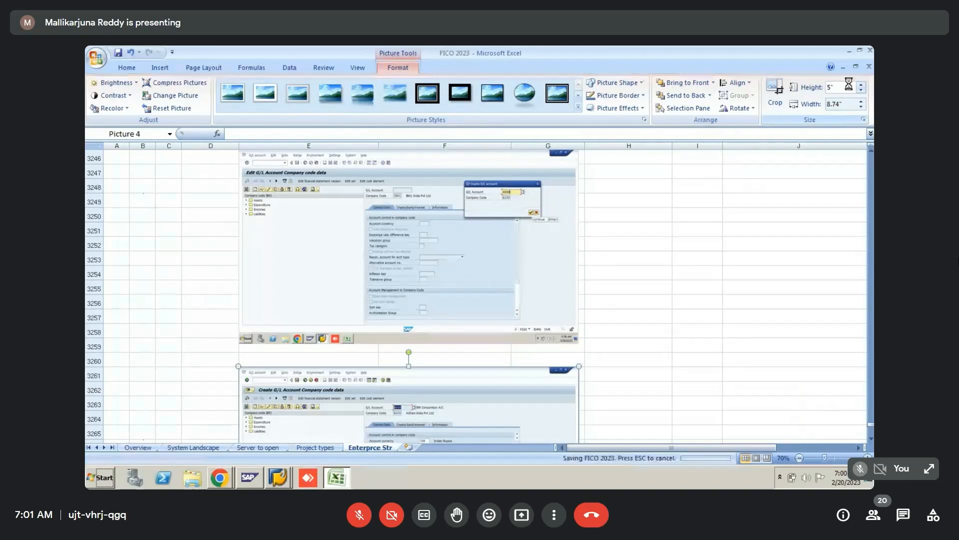
- Switch to SAP and open the list of available field status groups in account 4000's Create/bank/interest data
key(alt+Tab)
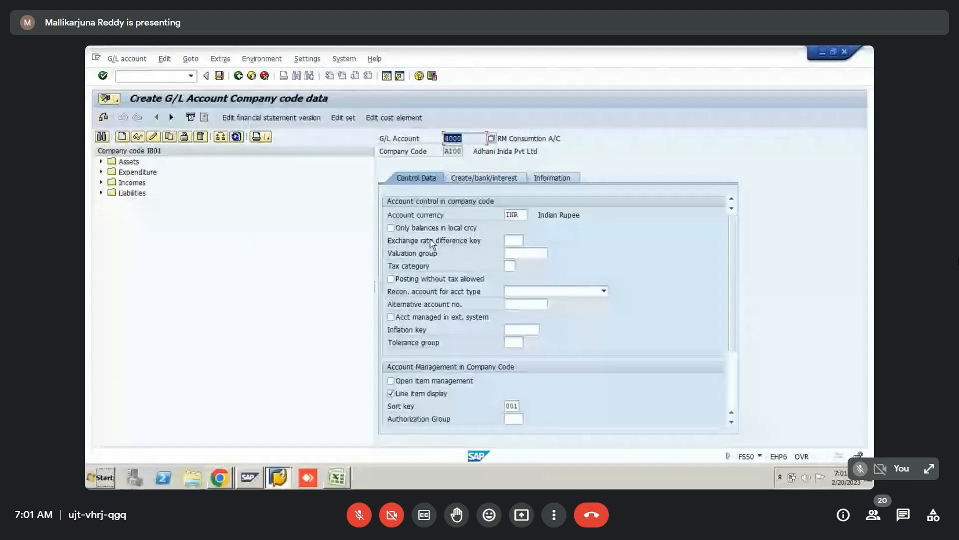
click(461, 181)
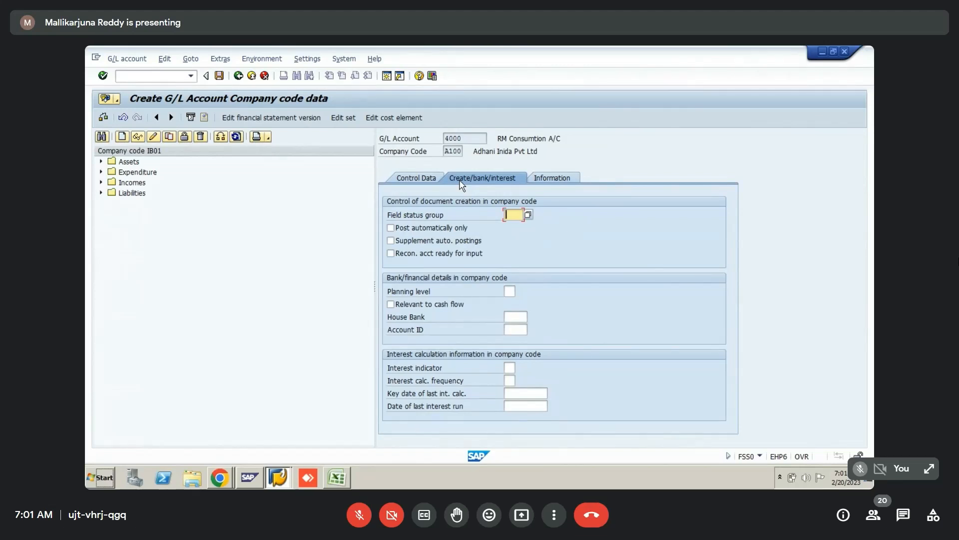
click(528, 215)
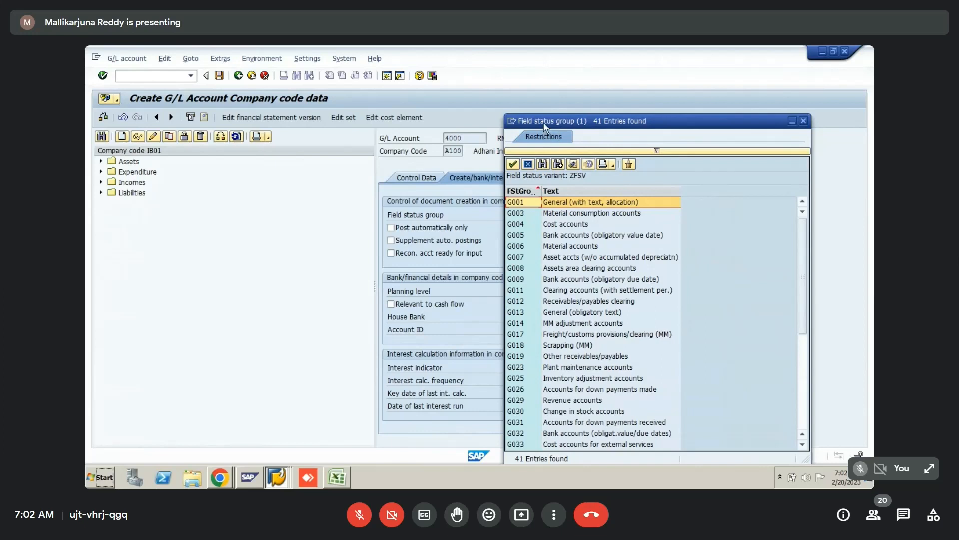
drag(546, 124, 671, 133)
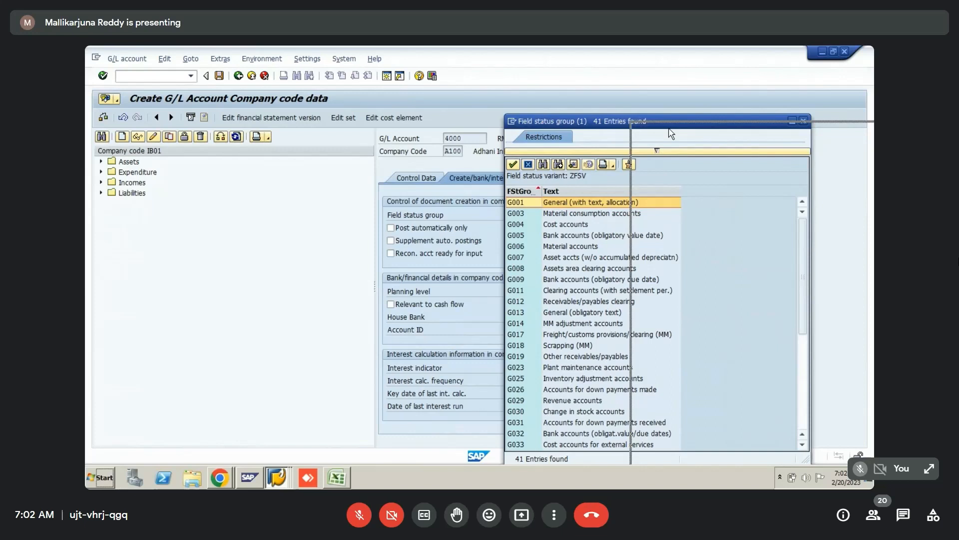
drag(671, 133, 671, 132)
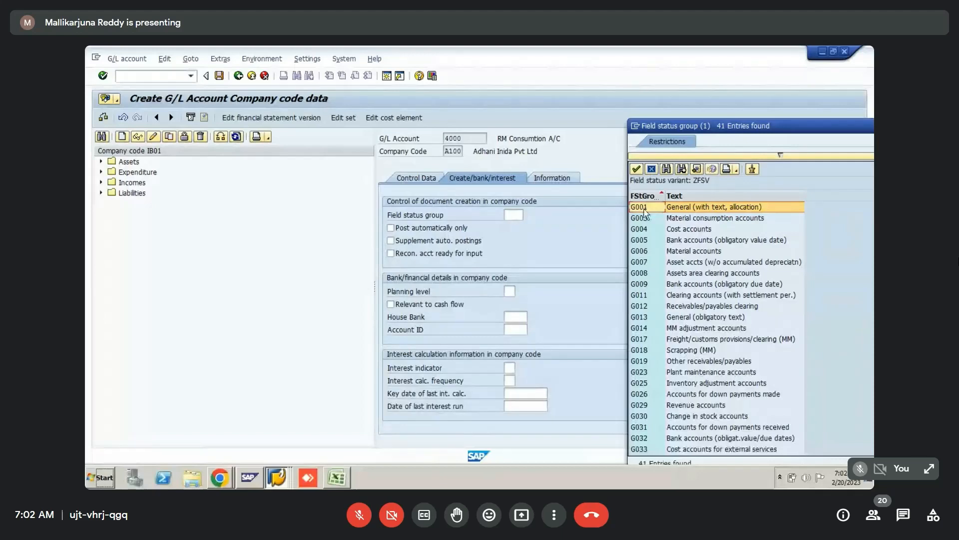
- Switch to the FICO 2023 Excel workbook and paste the field status group list screenshot at cell E3275
key(alt+Tab)
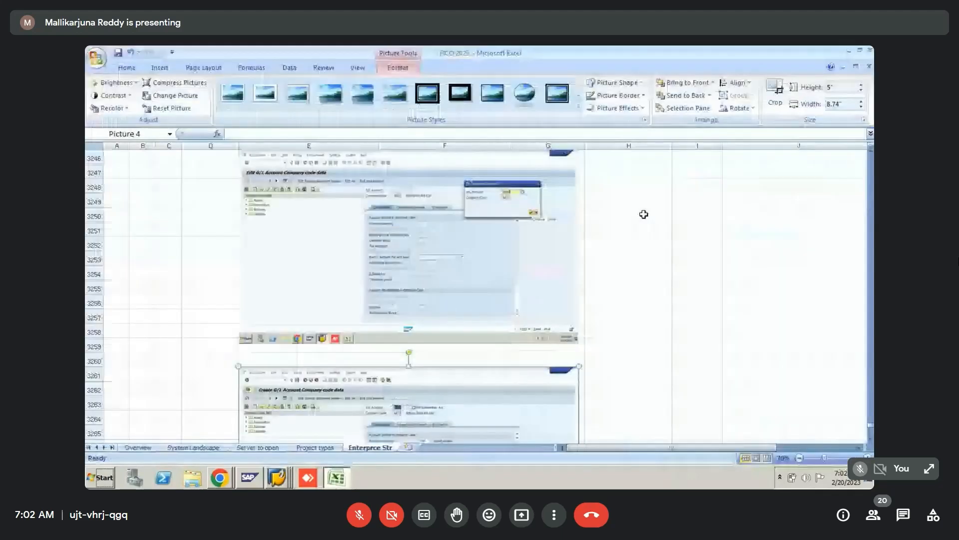
click(201, 380)
key(Down)
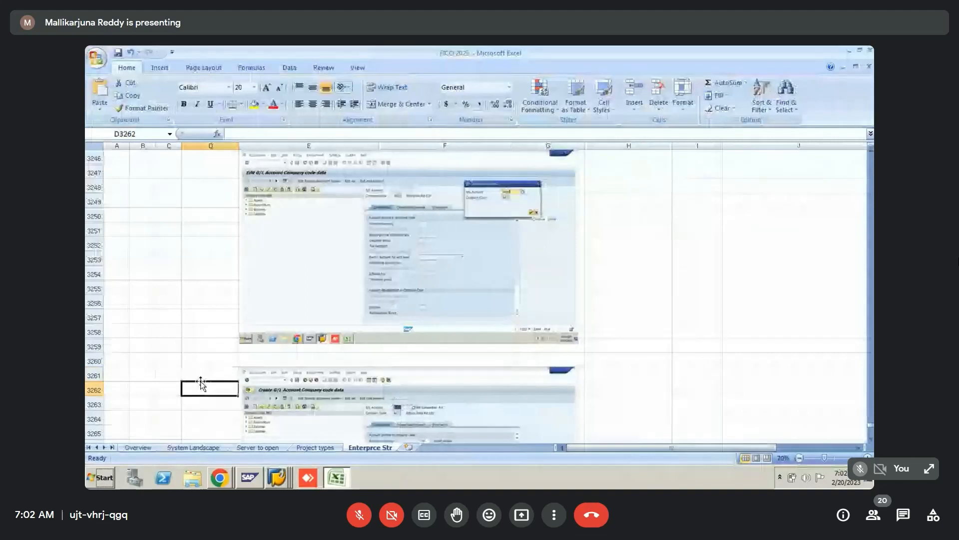
key(Right)
key(Down)
key(Down)
key(Down)
key(Down)
key(Down)
key(Down)
key(Down)
key(Down)
key(Down)
key(Down)
key(Down)
key(Down)
key(Down)
key(Down)
key(Down)
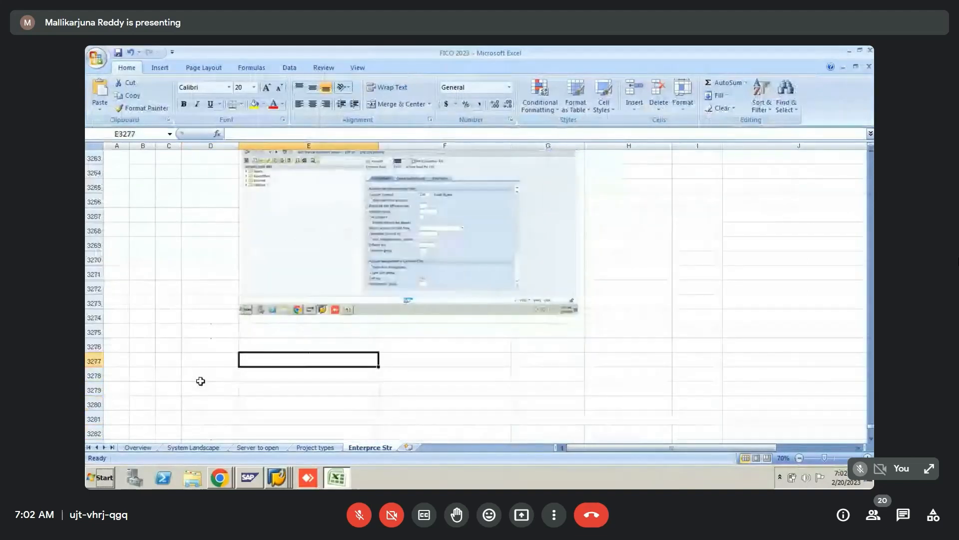
key(ctrl+v)
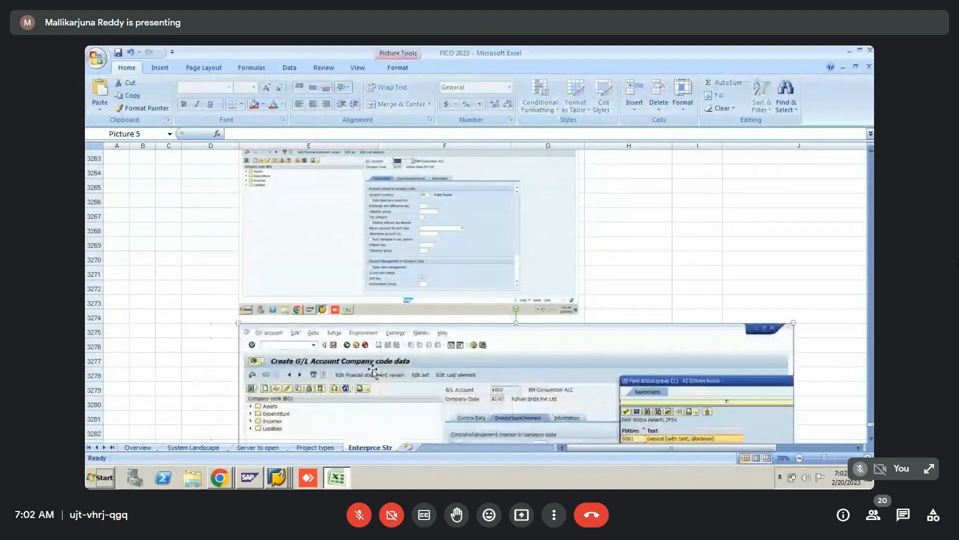
- Set the height of the field status group screenshot at E3275 to 5 inches
double_click(372, 369)
click(845, 88)
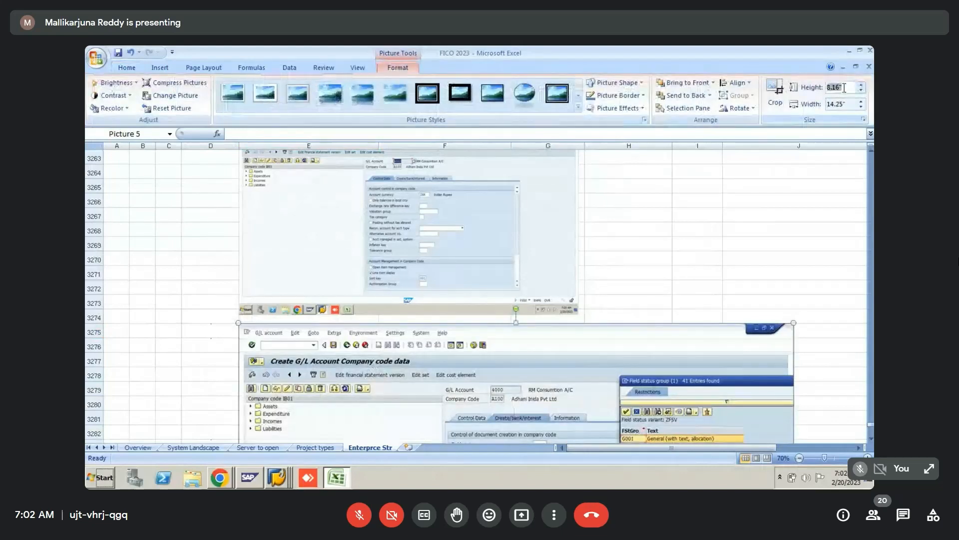
text(5)
key(Return)
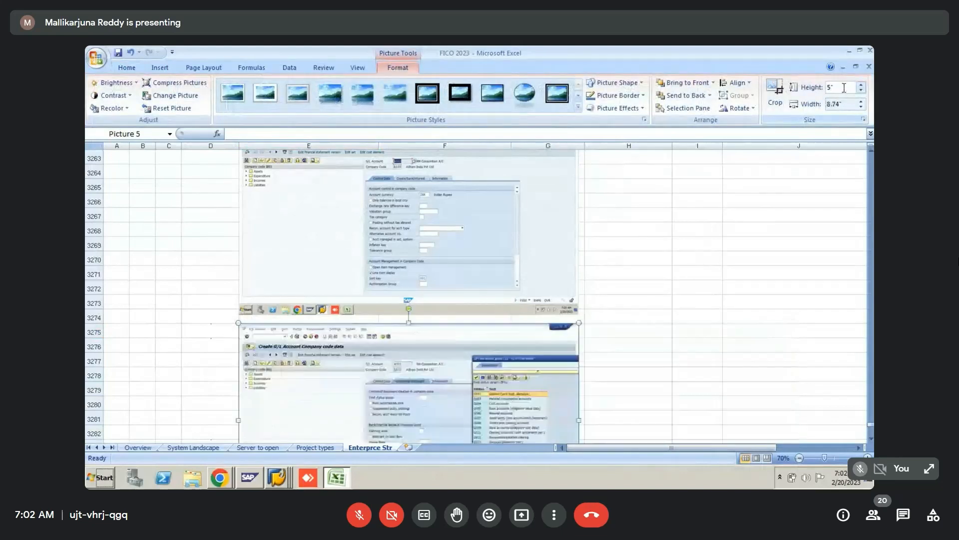
- Switch to SAP, assign field status group G001 to account 4000, and examine the group's General data and Taxes field statuses
key(alt+Tab)
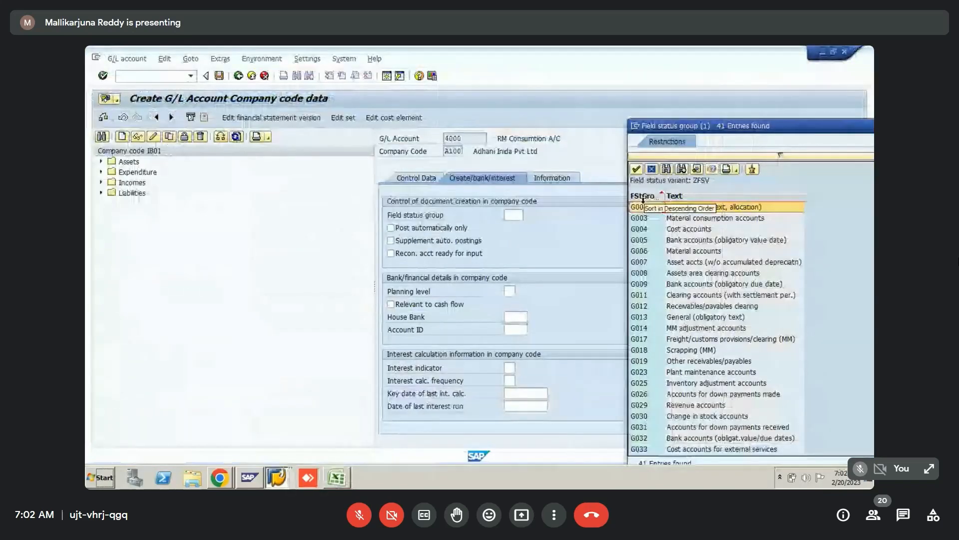
double_click(645, 210)
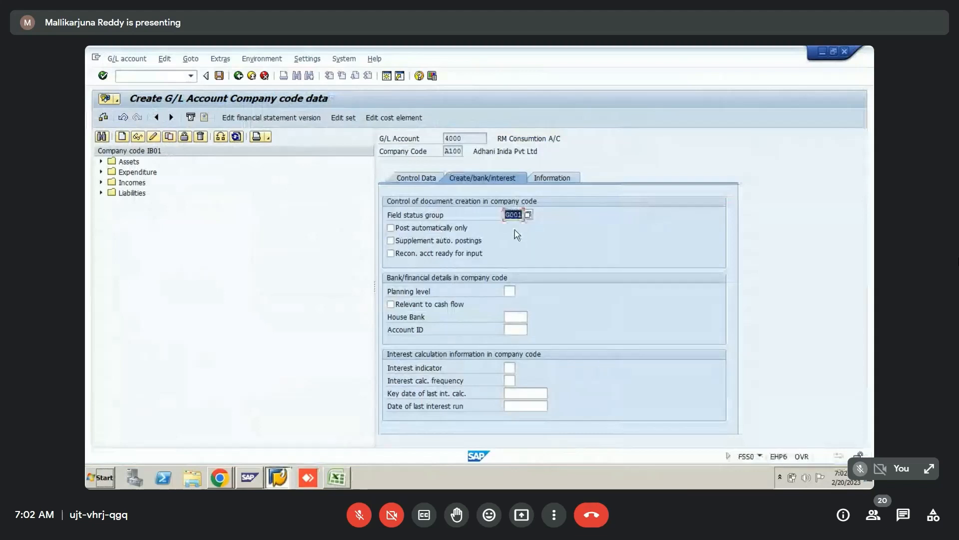
double_click(513, 216)
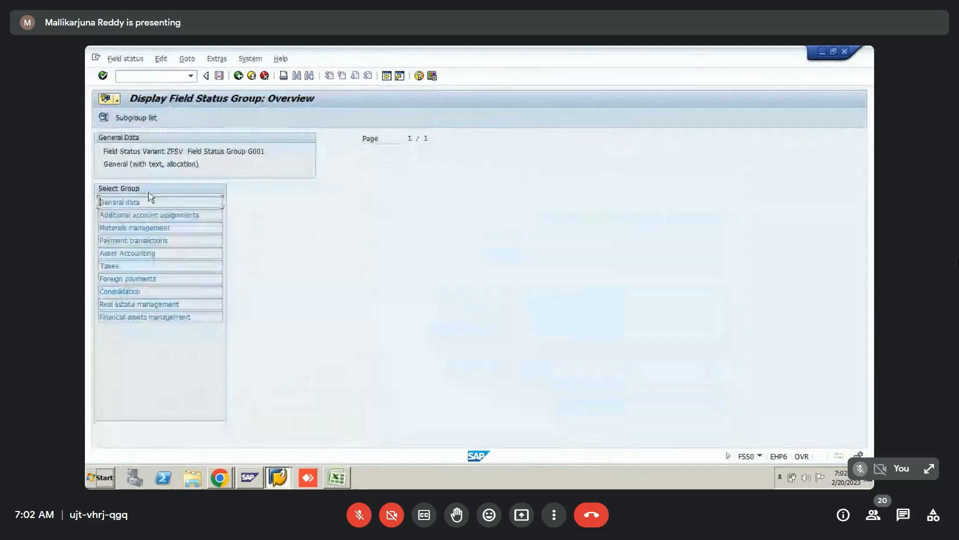
double_click(123, 202)
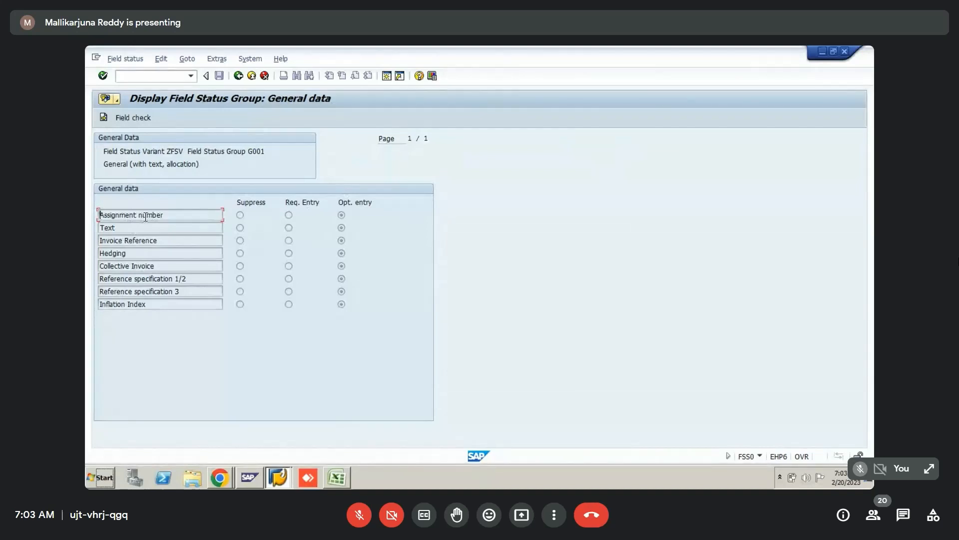
click(238, 76)
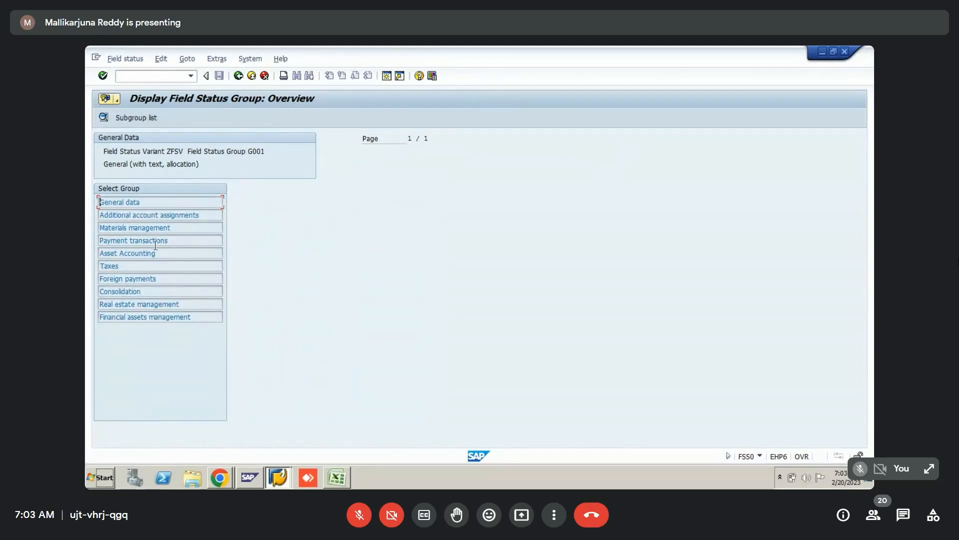
double_click(114, 266)
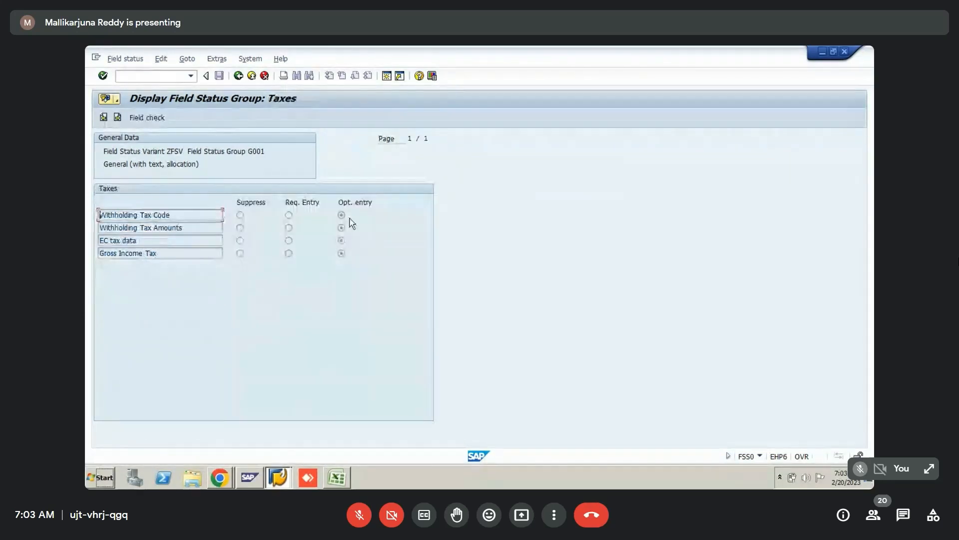
- Leave the field status group G001 display and return to account 4000's Create/bank/interest data
click(290, 216)
key(F3)
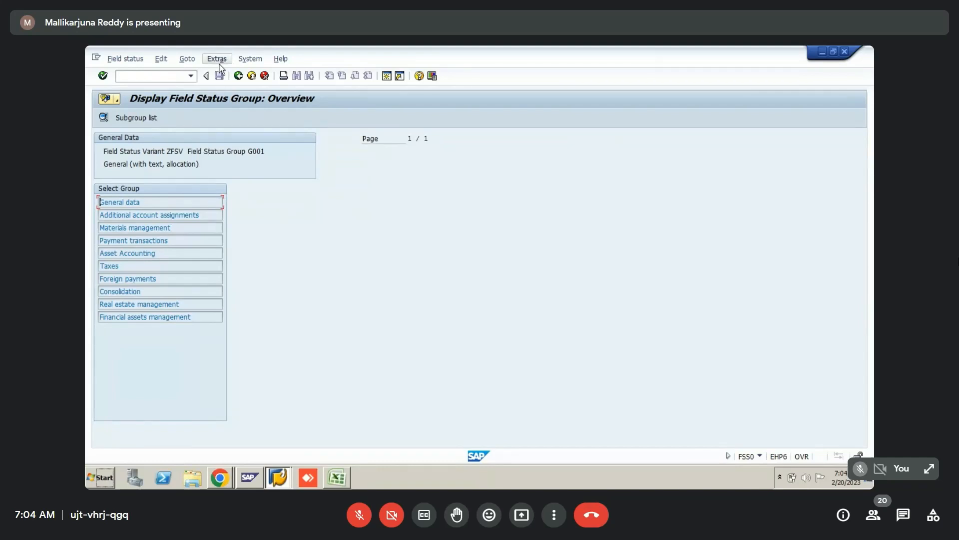
click(243, 77)
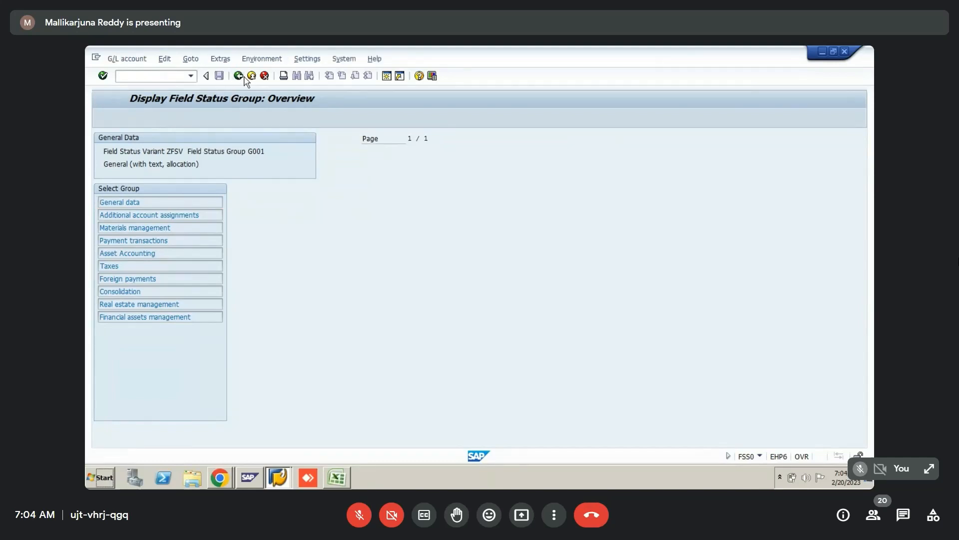
click(243, 77)
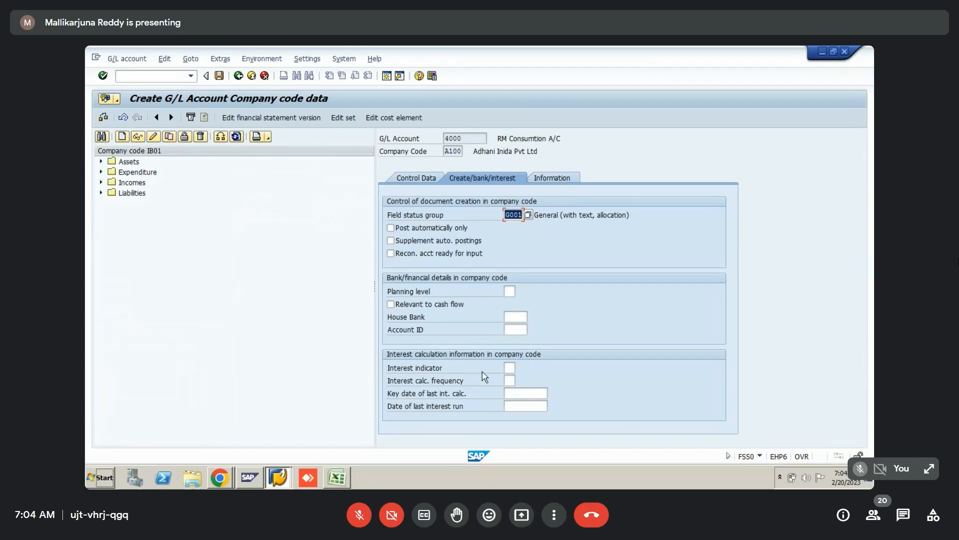
- Switch to the FICO 2023 Excel workbook and paste the screenshot of the assigned field status group G001 at cell E3289
key(alt+Tab)
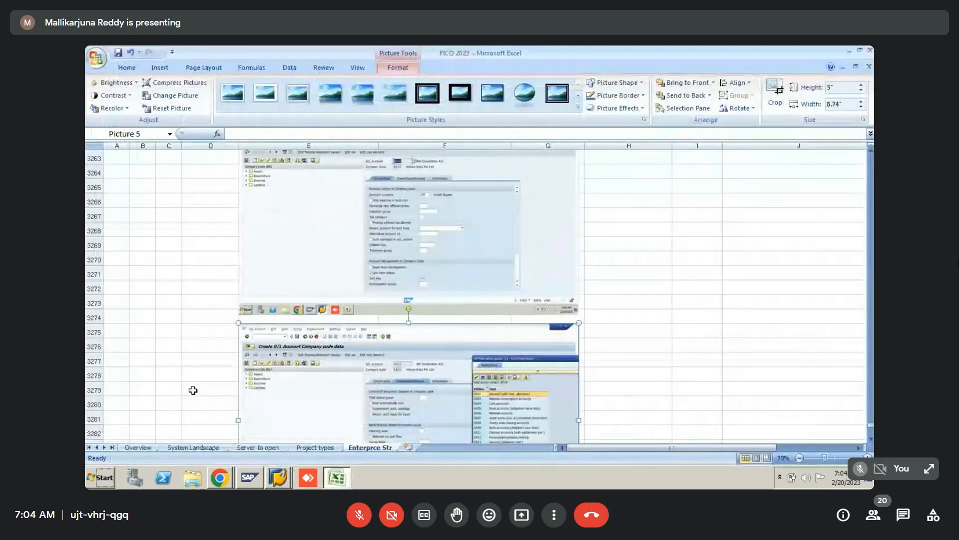
click(193, 389)
key(Down)
key(Down)
key(Down)
key(Down)
key(Down)
key(Down)
key(Down)
key(Down)
key(Down)
key(Down)
key(Down)
key(Down)
key(Down)
key(Down)
key(Down)
key(Down)
key(Down)
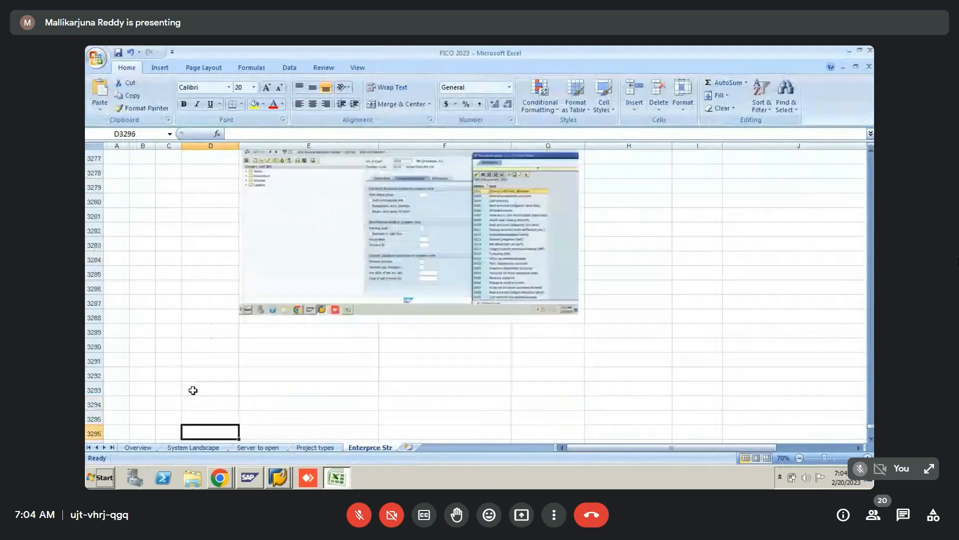
key(Right)
key(Up)
key(Up)
key(Up)
key(Up)
key(Up)
key(Up)
key(Up)
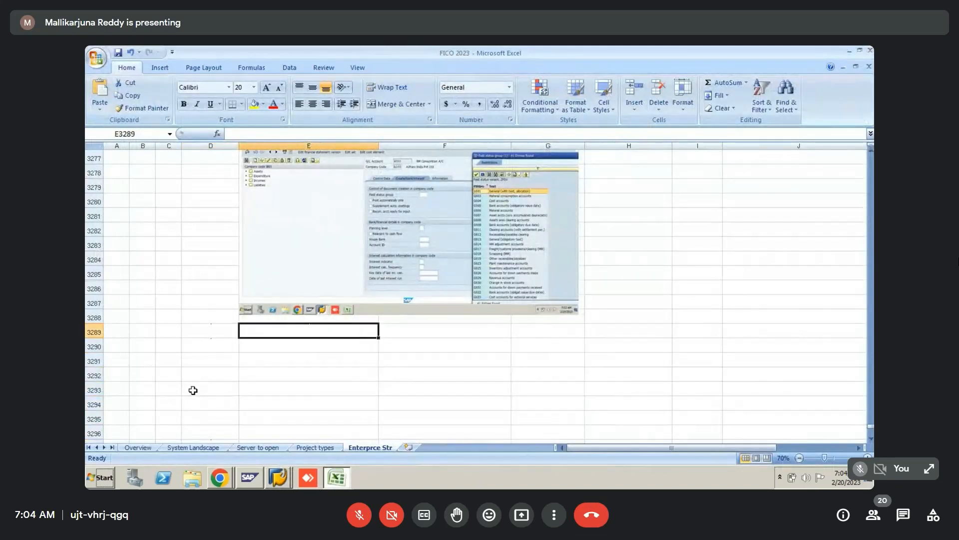
key(ctrl+v)
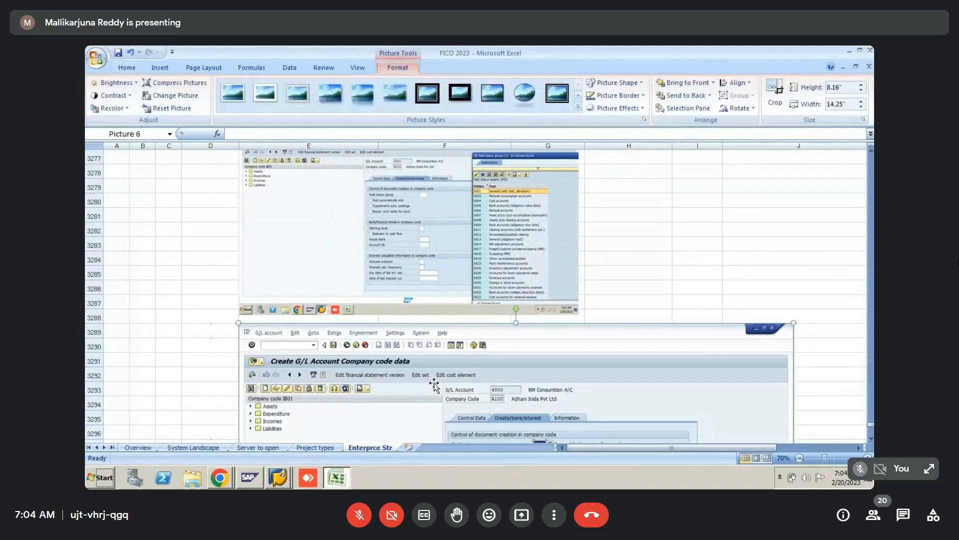
- Set the height of the screenshot at E3289 to 5 inches
click(843, 88)
text(5)
key(Return)
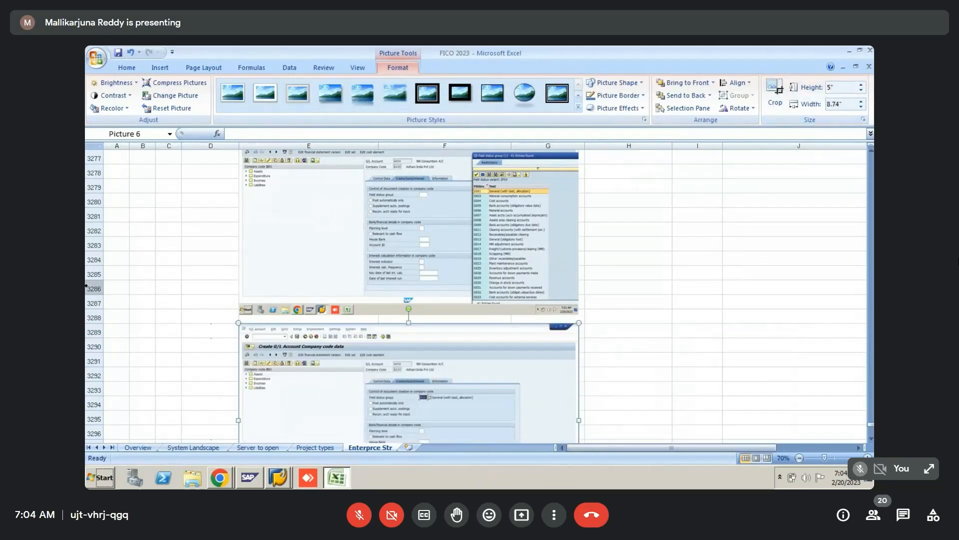
- Insert two blank rows at row 3215, between the company code segment notes and the SAP Easy Access screenshot
click(167, 269)
key(Up)
key(Up)
key(Up)
key(Up)
key(Up)
key(Up)
key(Up)
key(Up)
key(Up)
key(Up)
key(Up)
key(Up)
key(Up)
key(Up)
key(Up)
key(Up)
key(Up)
key(Up)
key(Up)
key(Up)
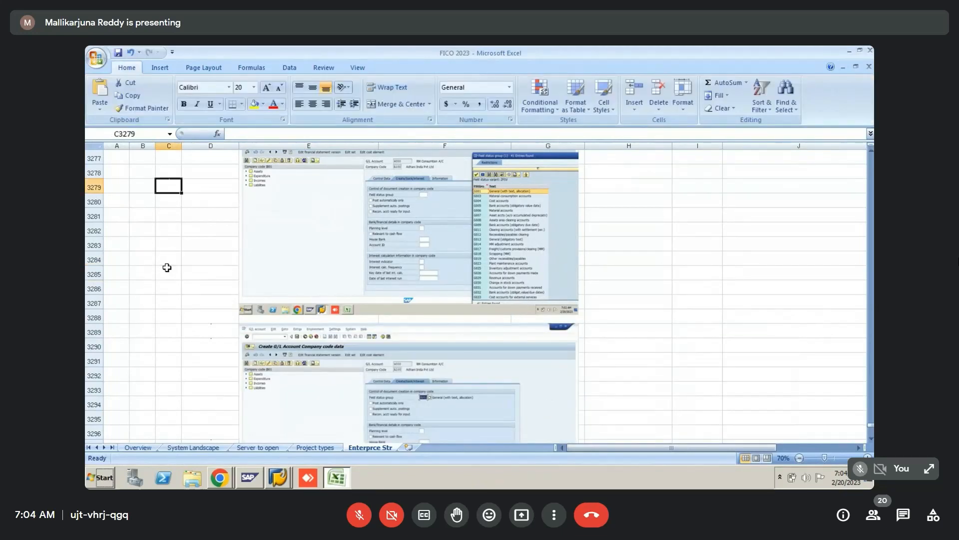
key(Up)
key(Up)
key(Up)
key(Up)
key(Up)
key(Up)
key(Up)
key(Up)
key(Up)
key(Up)
key(Up)
key(Up)
key(Up)
key(Up)
key(Up)
key(Up)
key(Up)
key(Up)
key(Up)
key(Up)
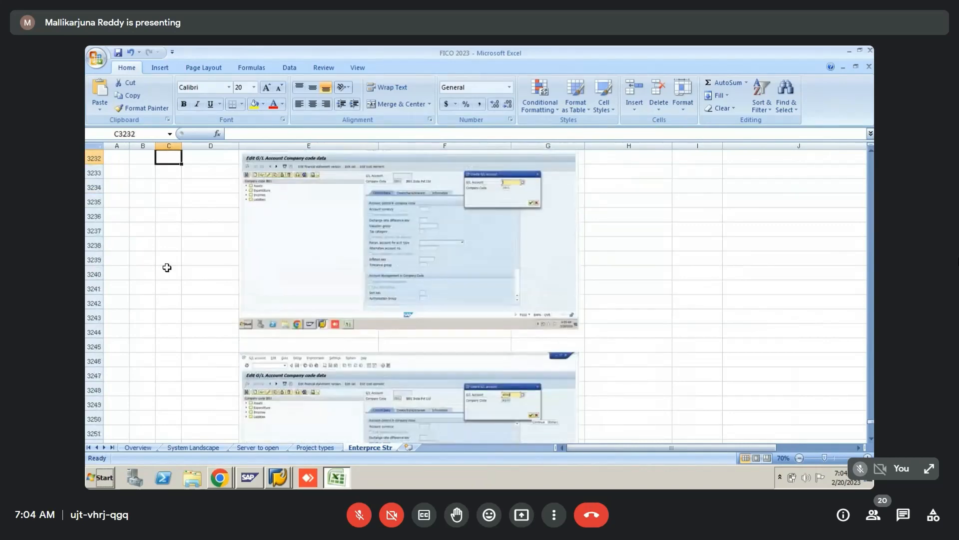
key(Up)
key(Up)
key(Up)
key(Up)
key(Up)
key(Up)
key(Up)
key(Up)
key(Up)
key(Up)
key(Up)
key(Up)
key(Up)
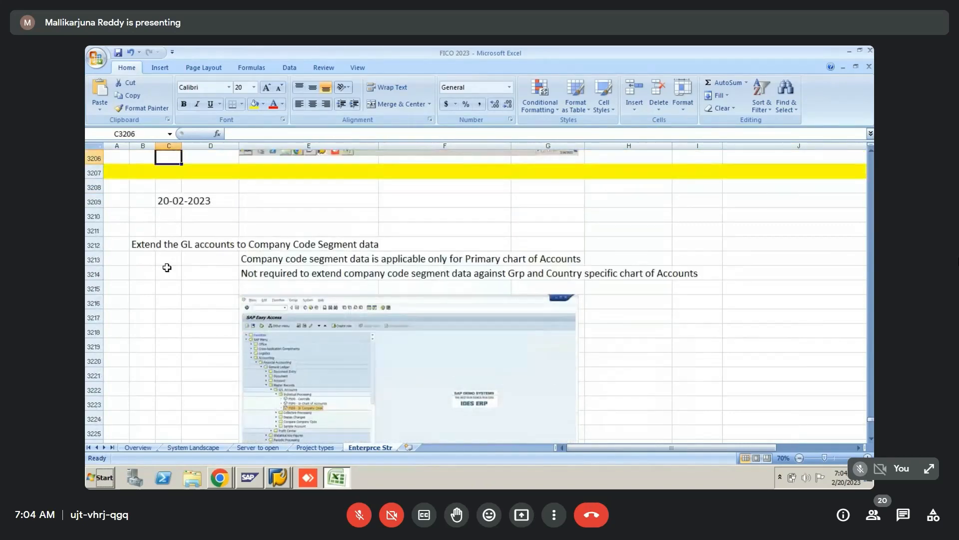
key(Down)
key(Down)
key(Down)
key(Down)
key(Down)
key(Down)
key(Down)
key(Down)
key(Down)
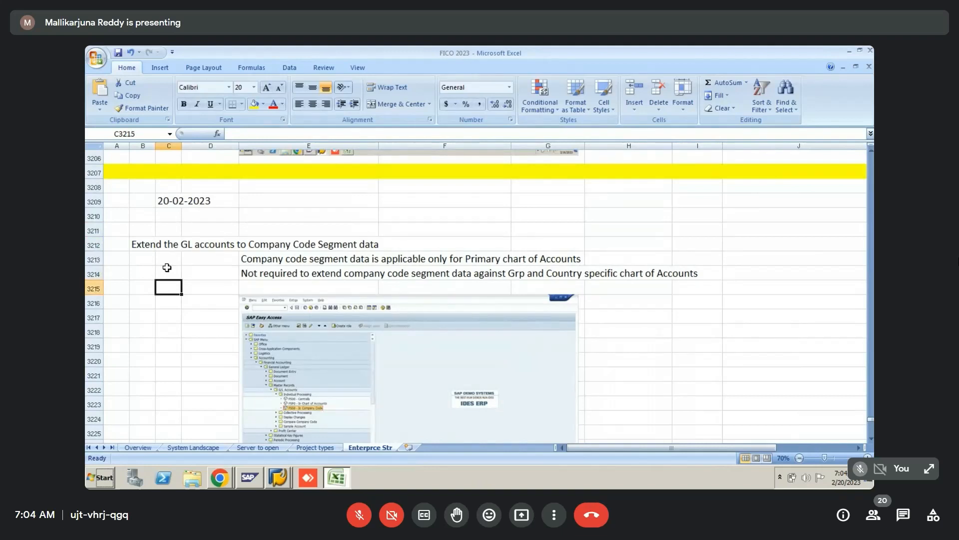
key(shift+space)
key(ctrl+plus)
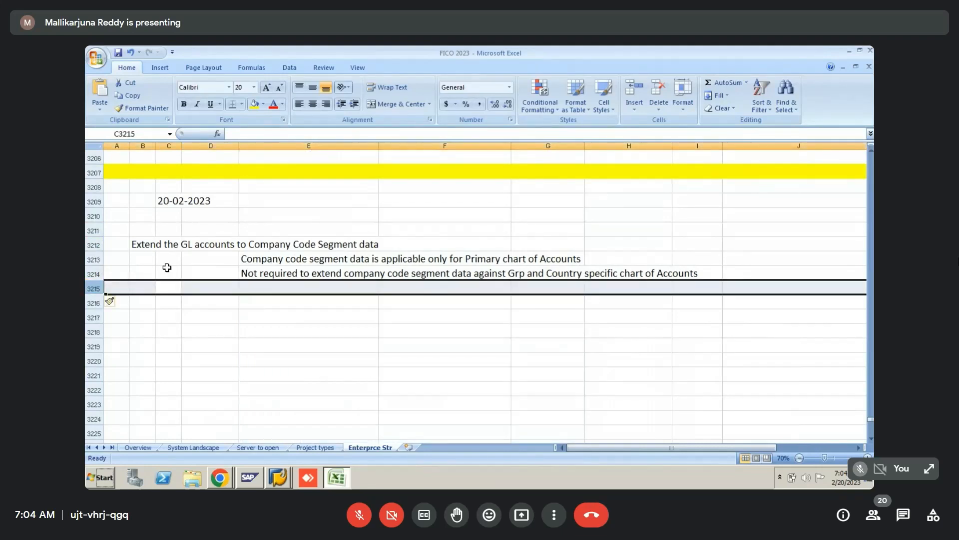
key(ctrl+plus)
- Label the account extension screenshots with "Material Consumtion A/C" in C3216 and the transaction code "FSS0" in F3216
key(Down)
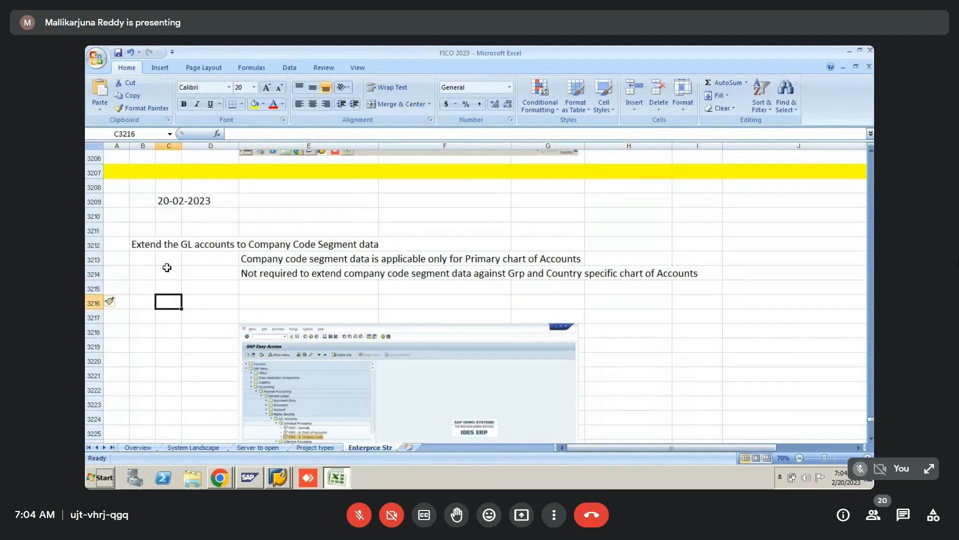
text(Materia)
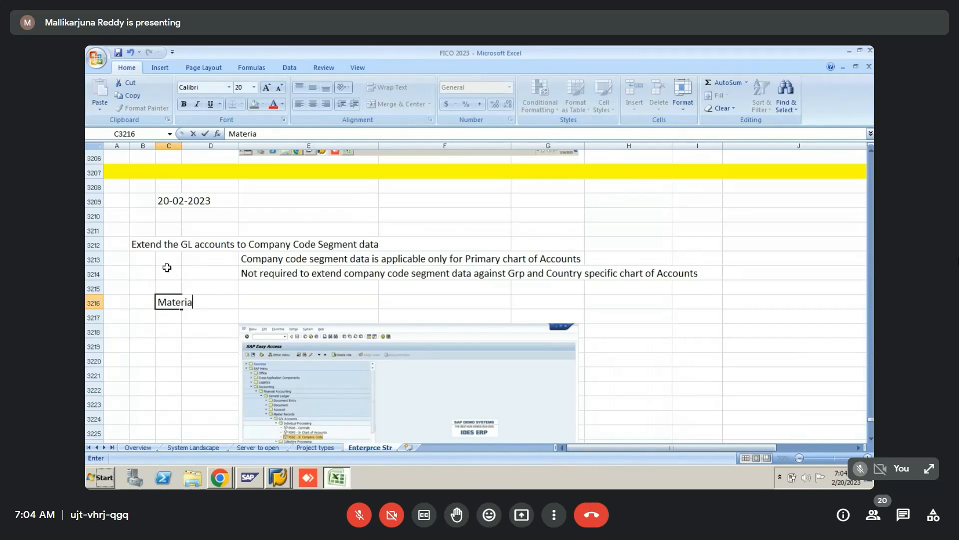
text(l Consumtion A/C)
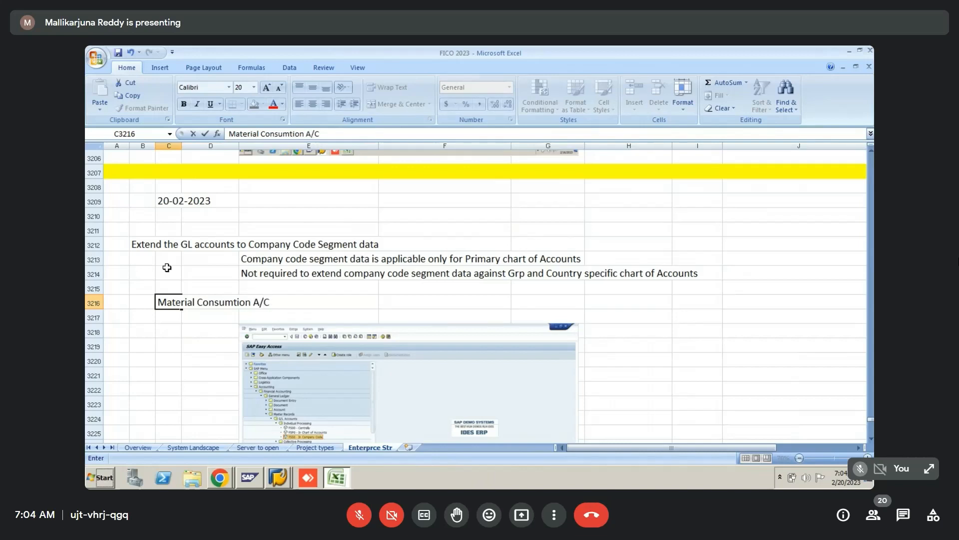
key(Right)
key(Right)
key(Right)
text(FSS0)
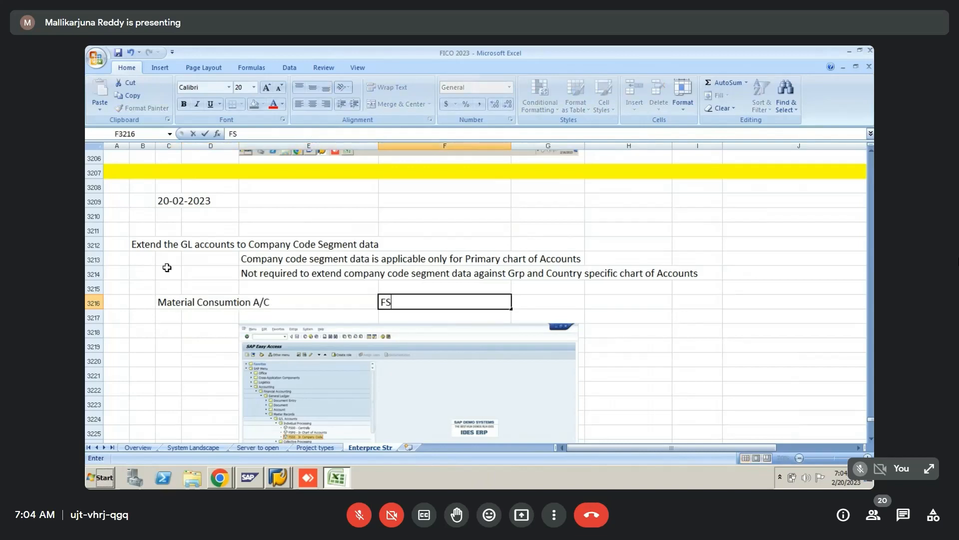
click(148, 376)
- Finish the FSS0 label in F3216 and go through the pasted screenshots to cell E3305, below the last one
key(Return)
key(Down)
key(Down)
key(Down)
key(Down)
key(Down)
key(Down)
key(Down)
key(Down)
key(Down)
key(Down)
key(Down)
key(Down)
key(Down)
key(Down)
key(Down)
key(Down)
key(Down)
key(Down)
key(Down)
key(Down)
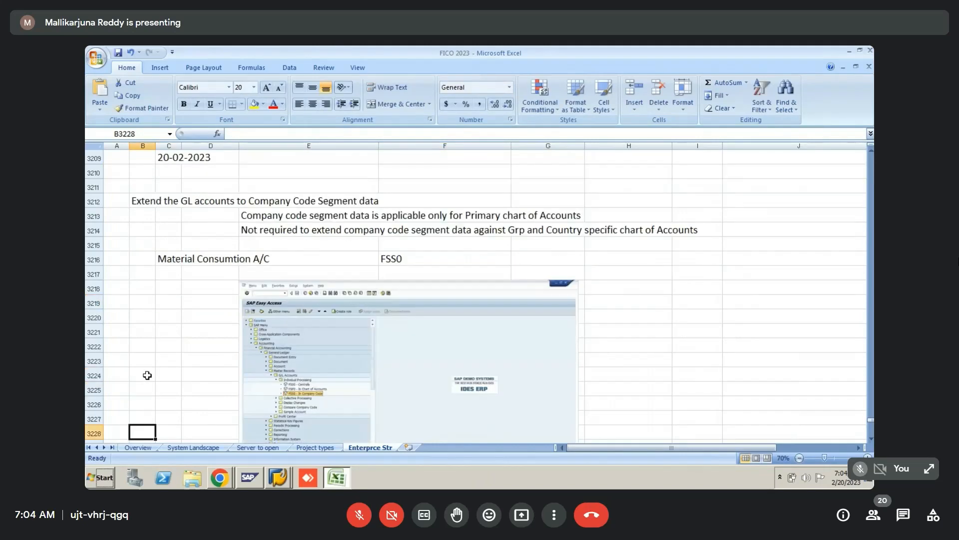
key(Down)
key(Down)
key(Down)
key(Down)
key(Down)
key(Down)
key(Down)
key(Down)
key(Down)
key(Down)
key(Down)
key(Down)
key(Down)
key(Down)
key(Down)
key(Down)
key(Down)
key(Down)
key(Down)
key(Down)
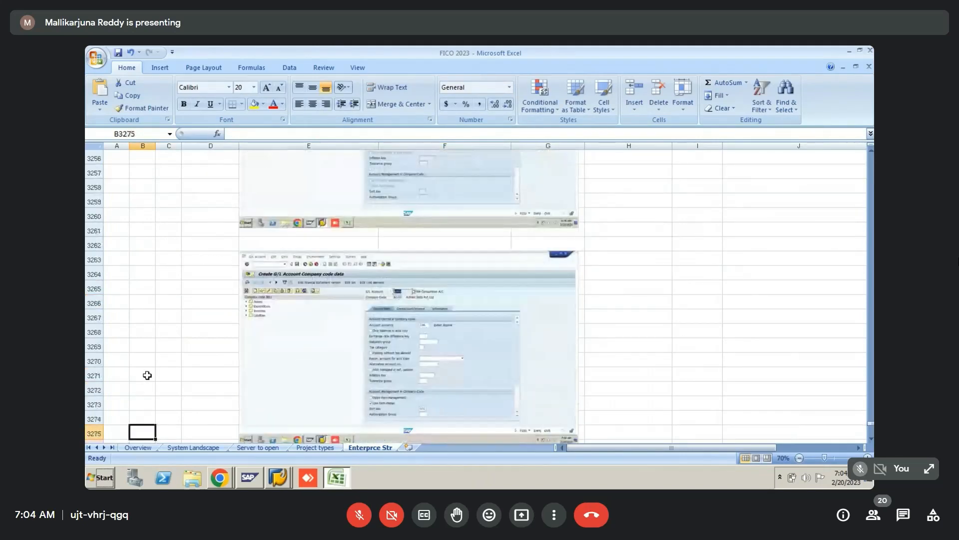
key(Down)
key(Down)
key(Down)
key(Down)
key(Down)
key(Down)
key(Down)
key(Down)
key(Down)
key(Down)
key(Down)
key(Down)
key(Down)
key(Down)
key(Down)
key(Down)
key(Down)
key(Down)
key(Down)
key(Down)
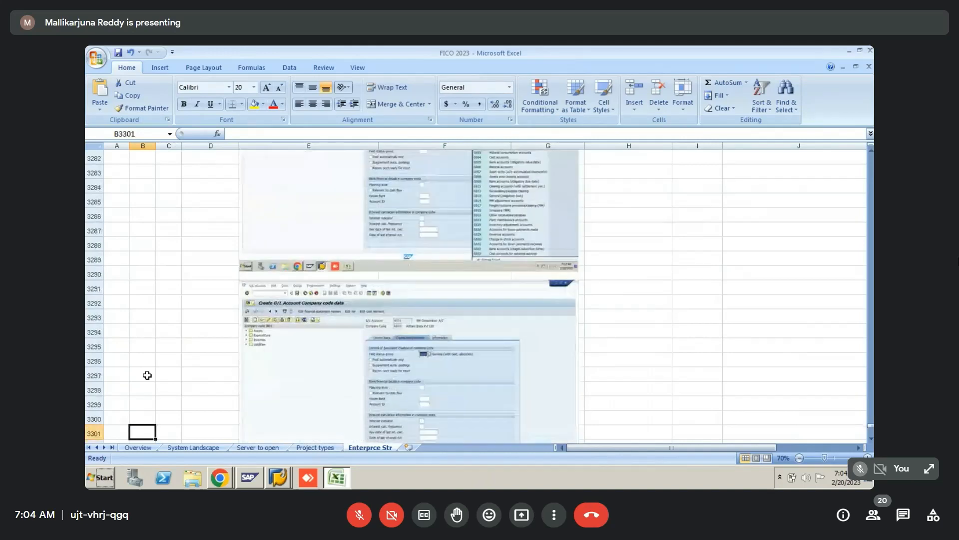
key(Right)
key(Up)
key(Up)
key(Up)
key(Up)
key(Up)
key(Up)
key(Up)
key(Up)
key(Up)
key(Up)
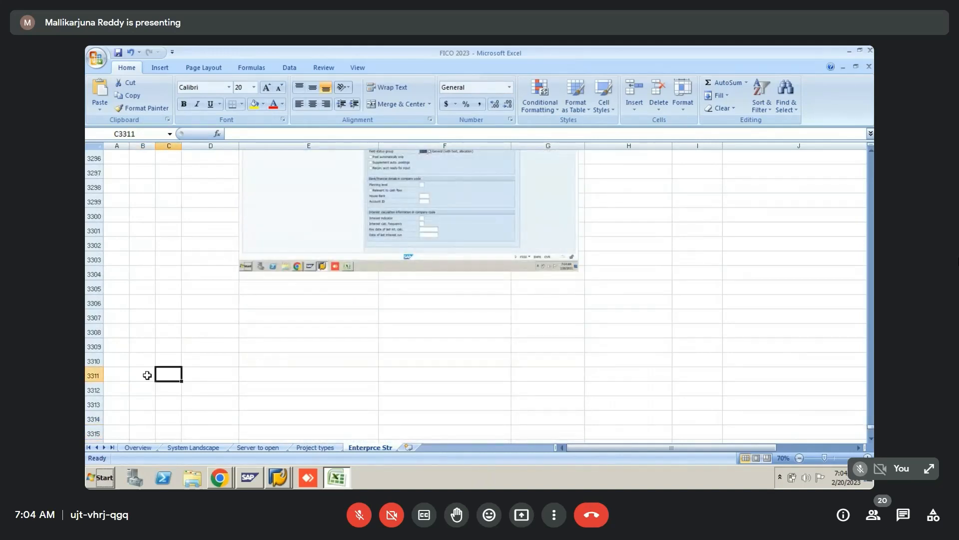
key(Right)
key(Right)
- Switch to SAP and save the company code data of G/L account 4000 for company code A100
key(alt+Tab)
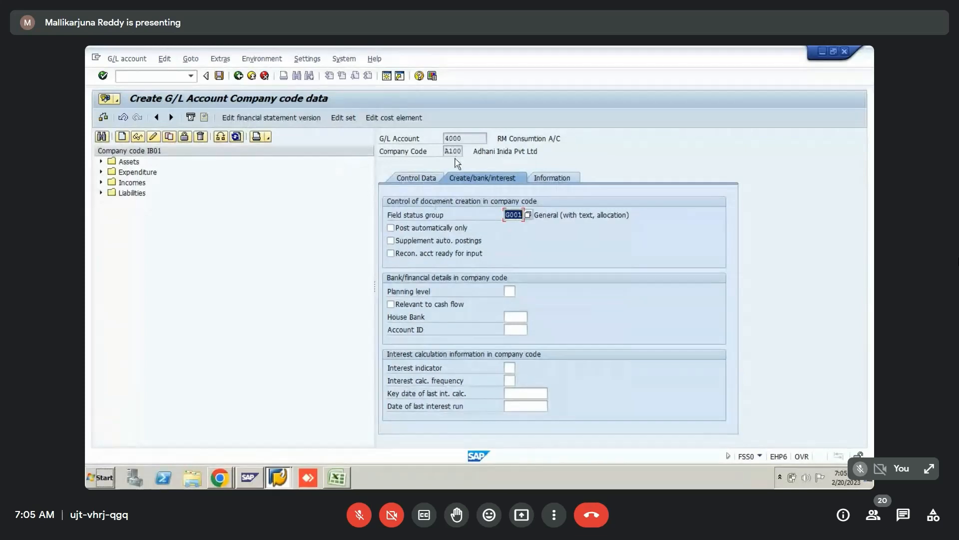
drag(445, 151, 464, 155)
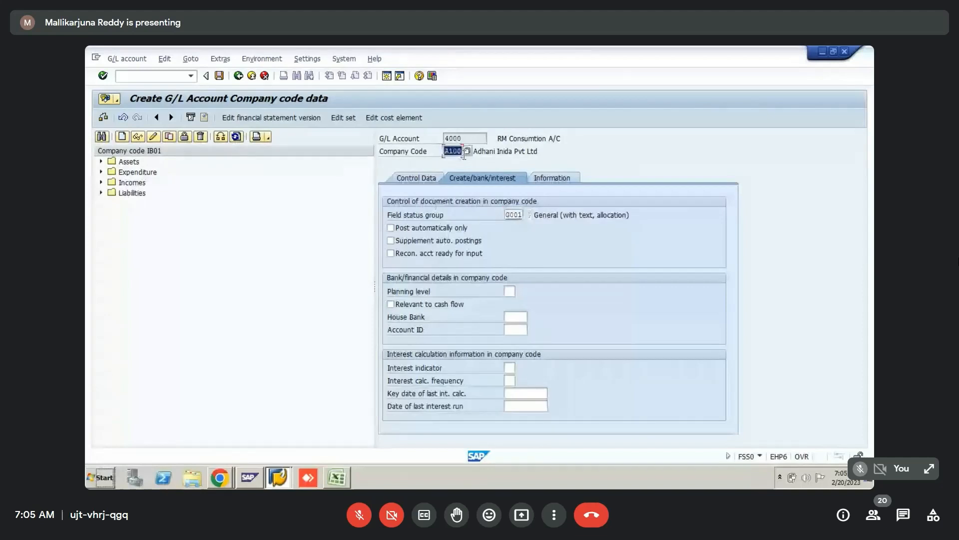
click(219, 79)
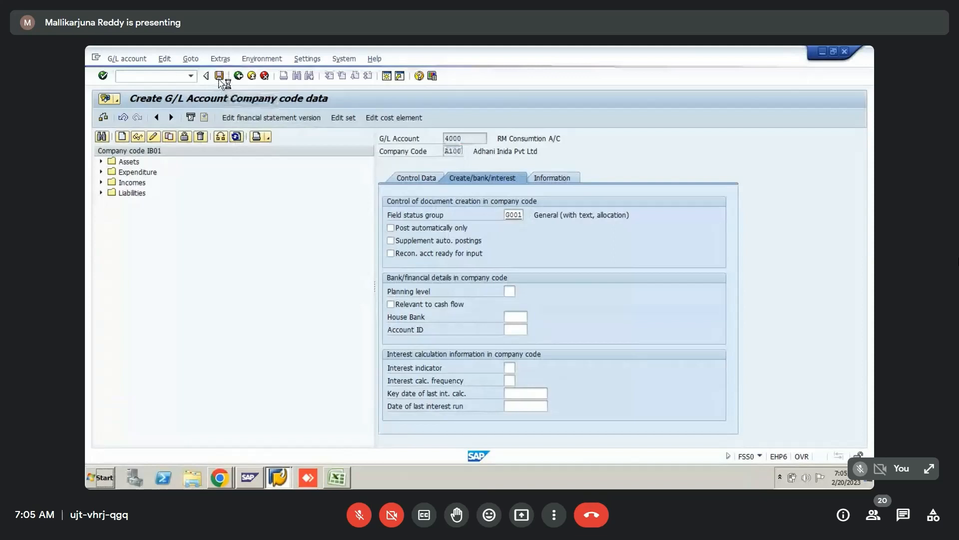
- Set the account tree's company code to A100, expand Expenditure, and view the control data of account 4000
click(221, 139)
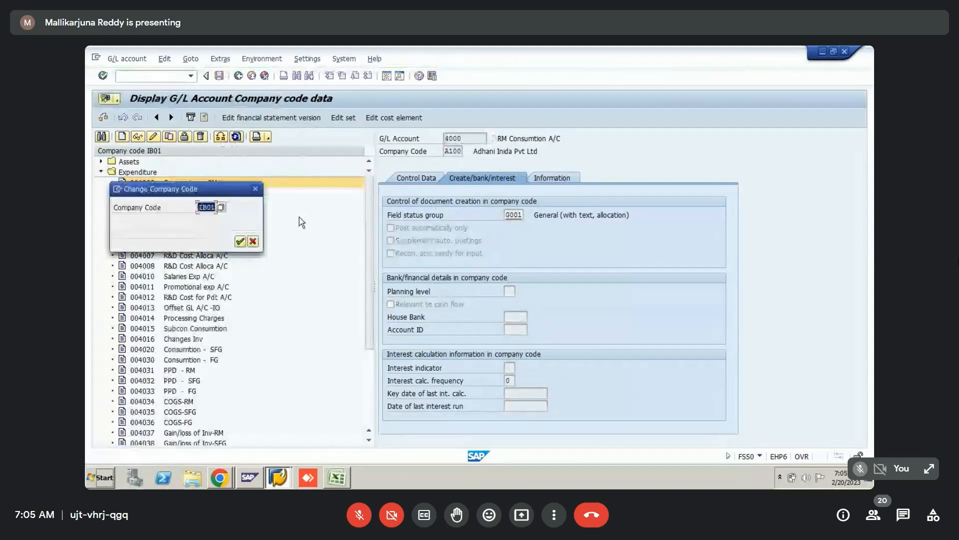
key(Return)
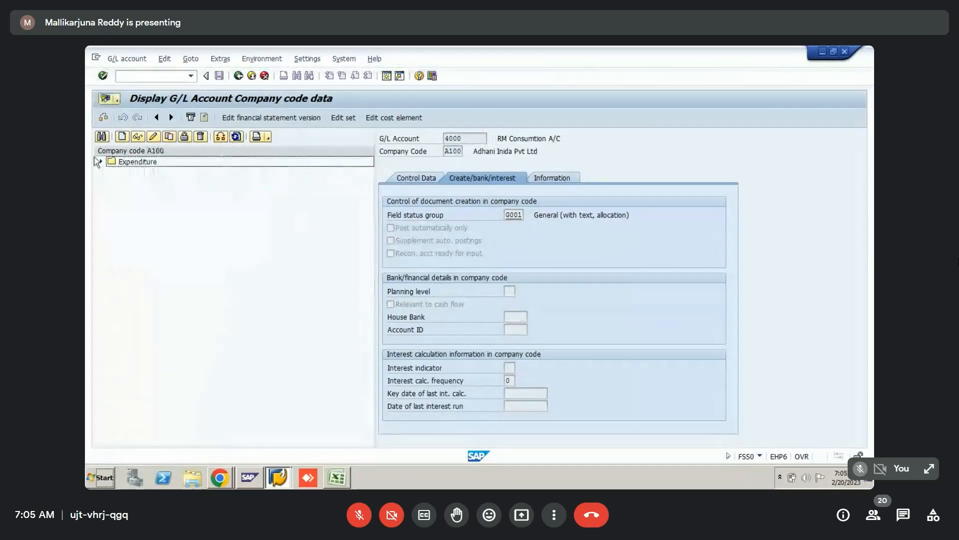
click(100, 162)
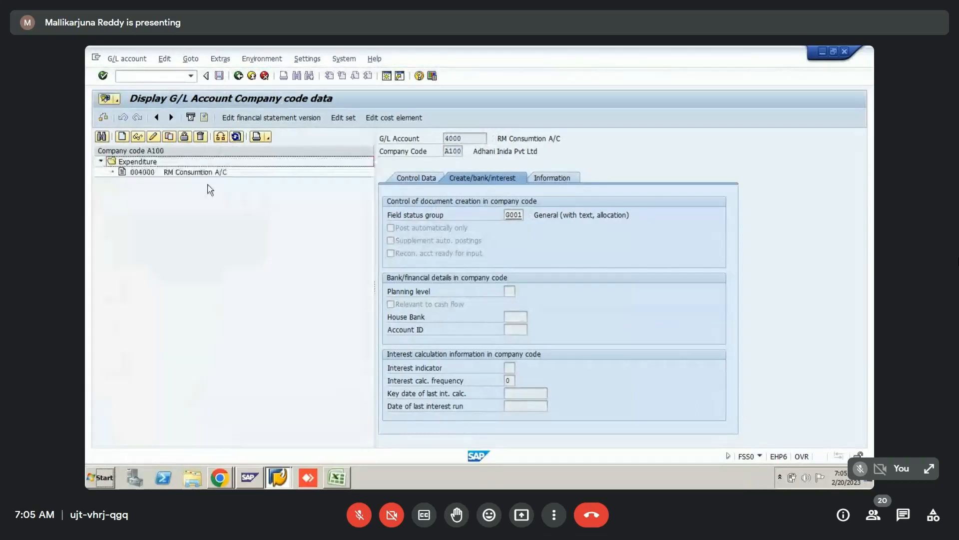
click(411, 176)
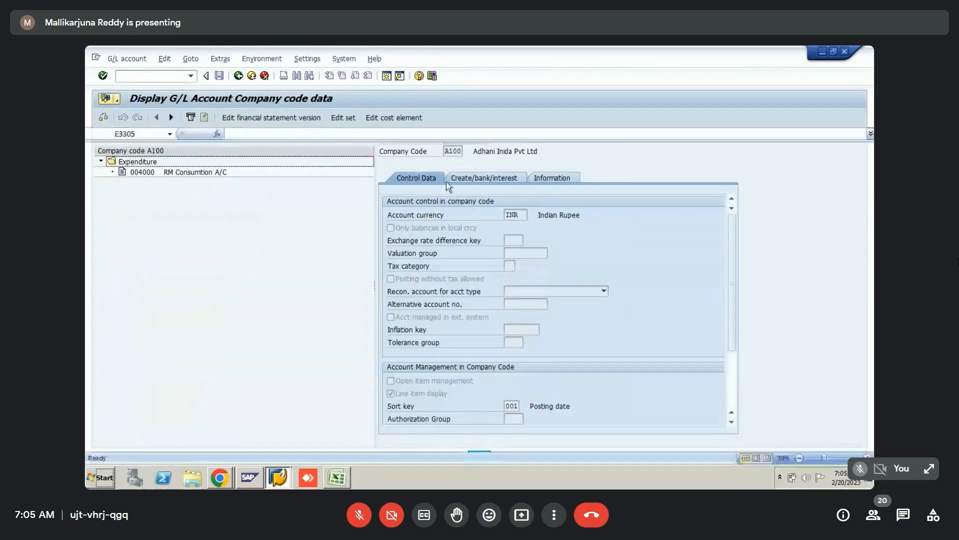
key(alt+Tab)
key(alt+Tab)
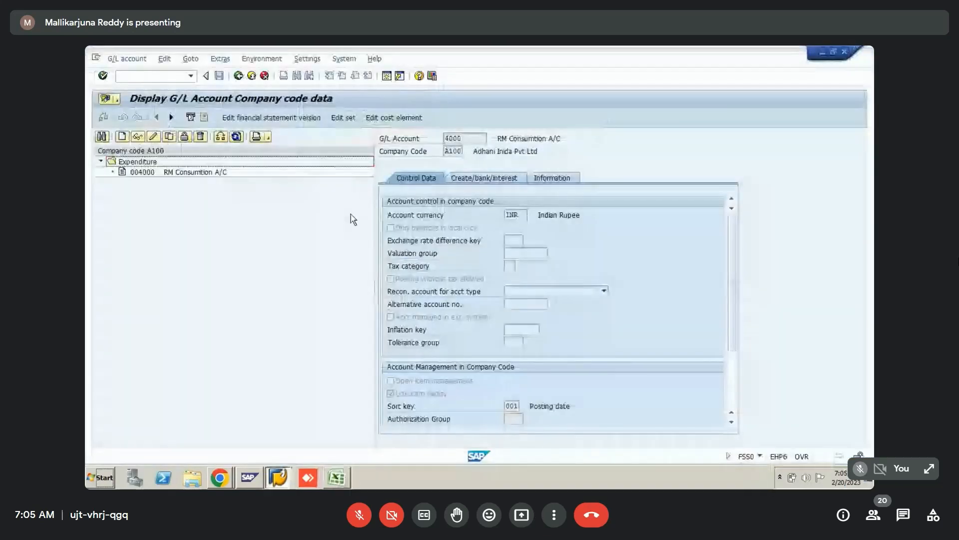
- Open an additional SAP session and exit the G/L account display in the original session
click(389, 79)
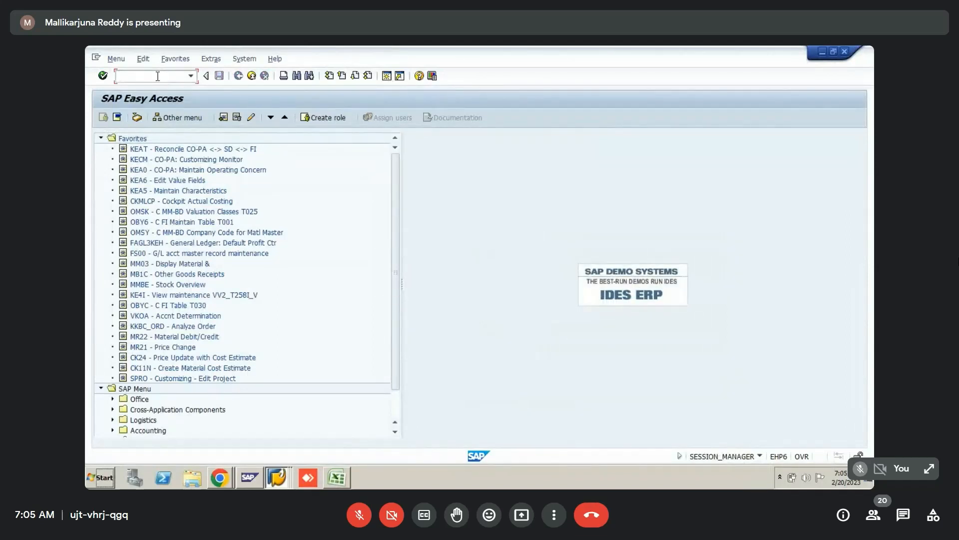
key(alt+Tab)
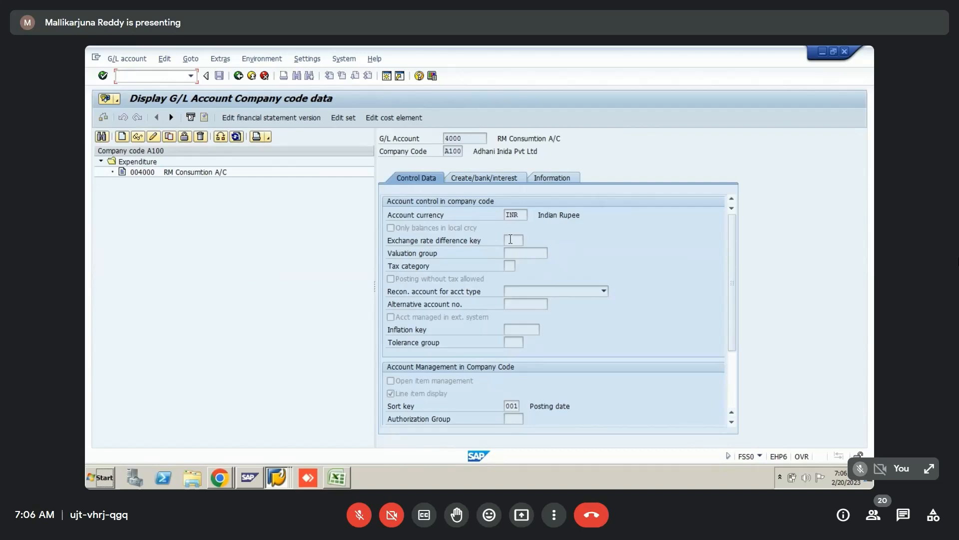
key(F3)
- Switch to the FICO 2023 Excel workbook and enter SE16N in cell D3308, below the last screenshot
key(alt+Tab)
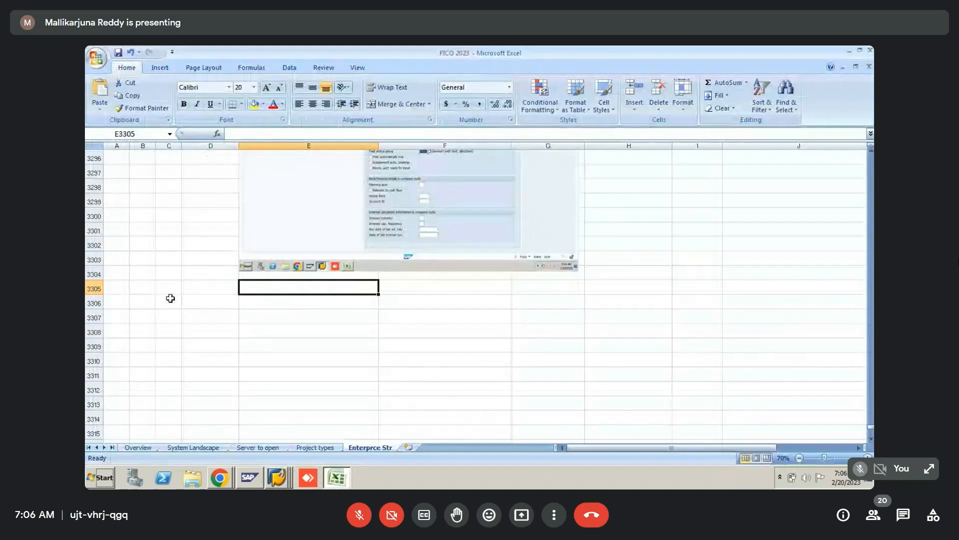
click(169, 303)
key(Down)
key(Down)
key(Down)
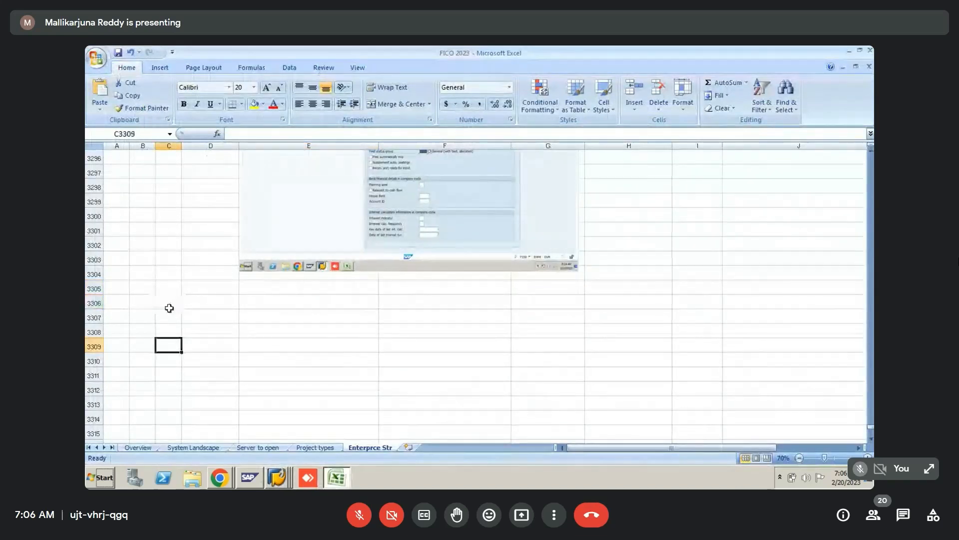
key(Up)
key(Up)
key(Up)
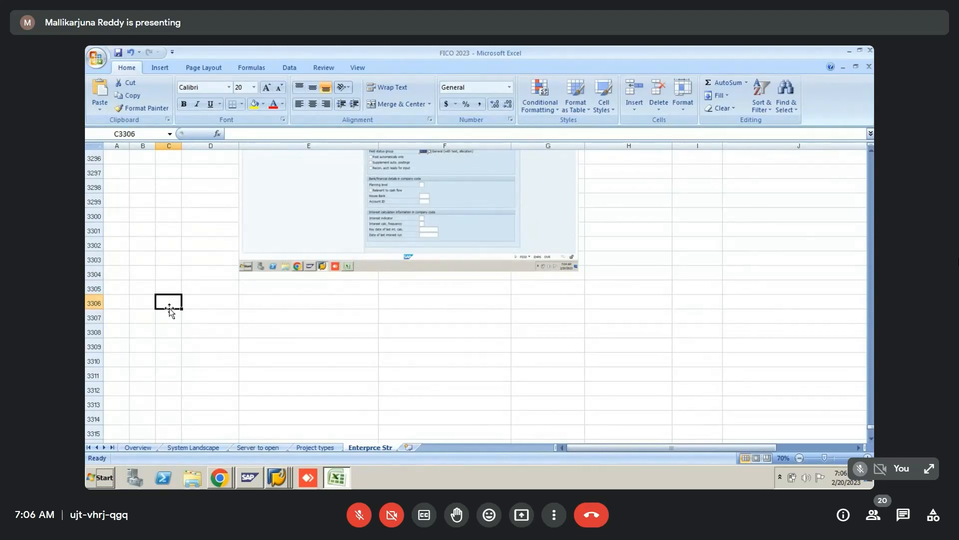
key(Down)
key(Down)
key(Right)
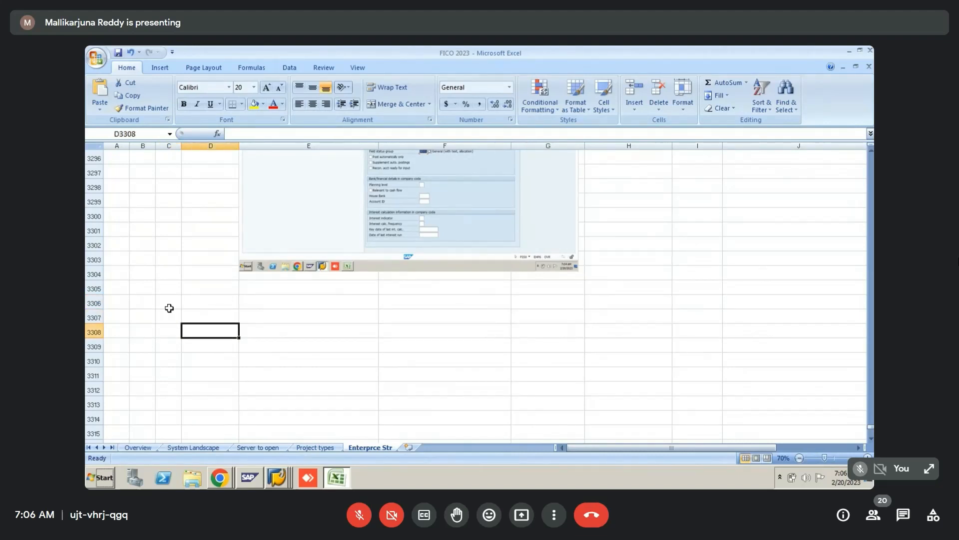
text(SE1)
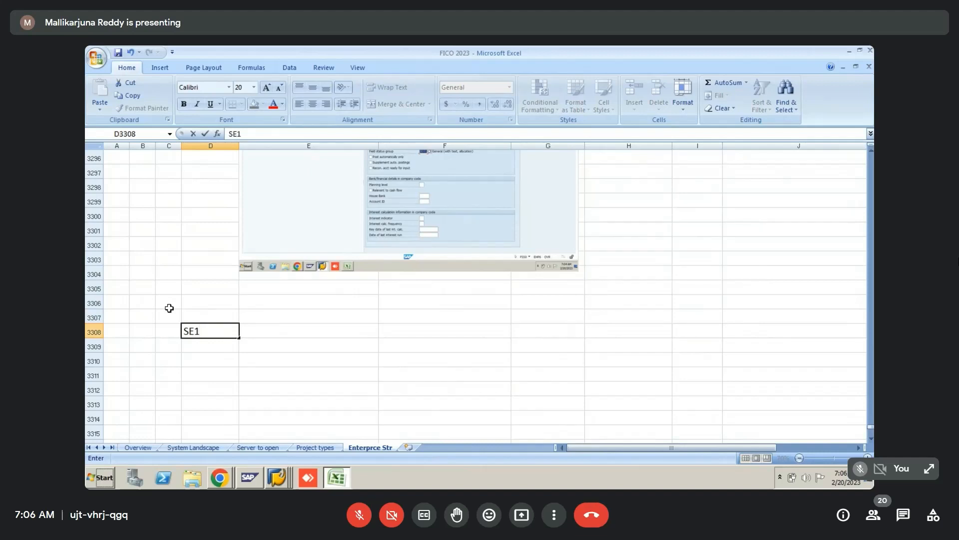
text(6N)
key(Return)
key(Right)
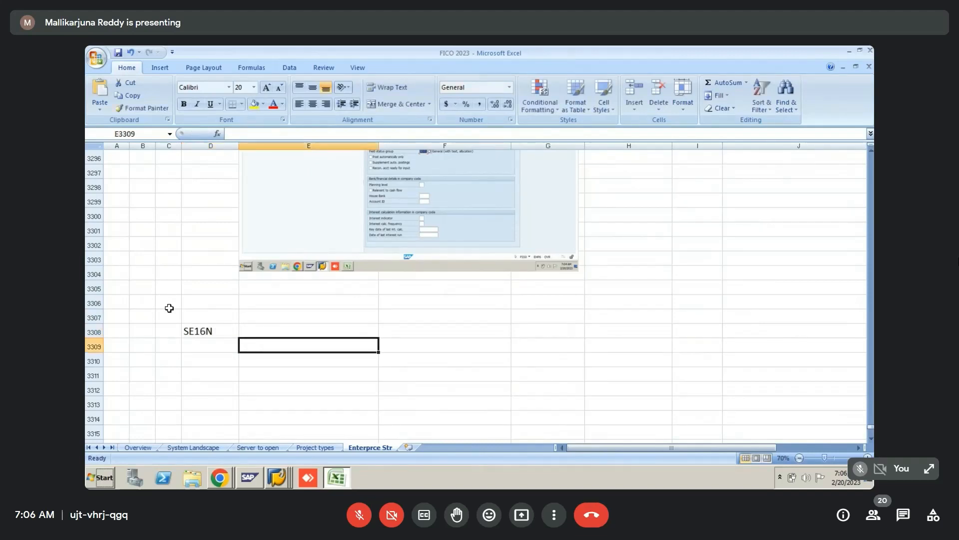
key(Left)
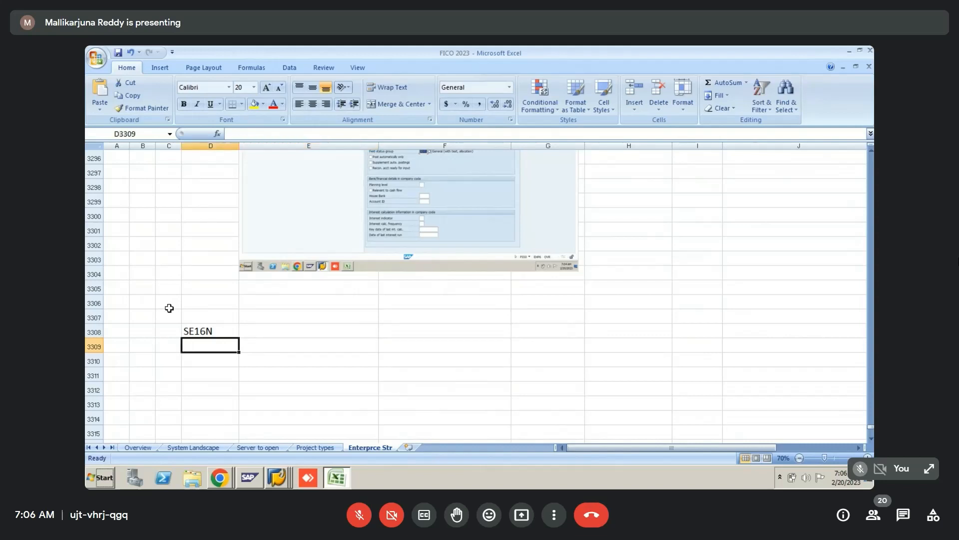
key(Right)
key(alt+Tab)
click(135, 77)
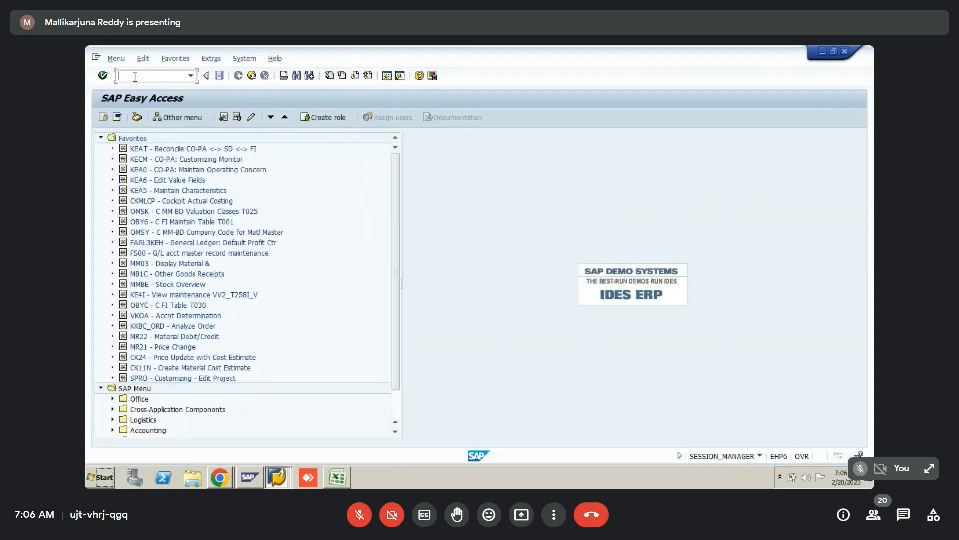
text(se16n)
key(Return)
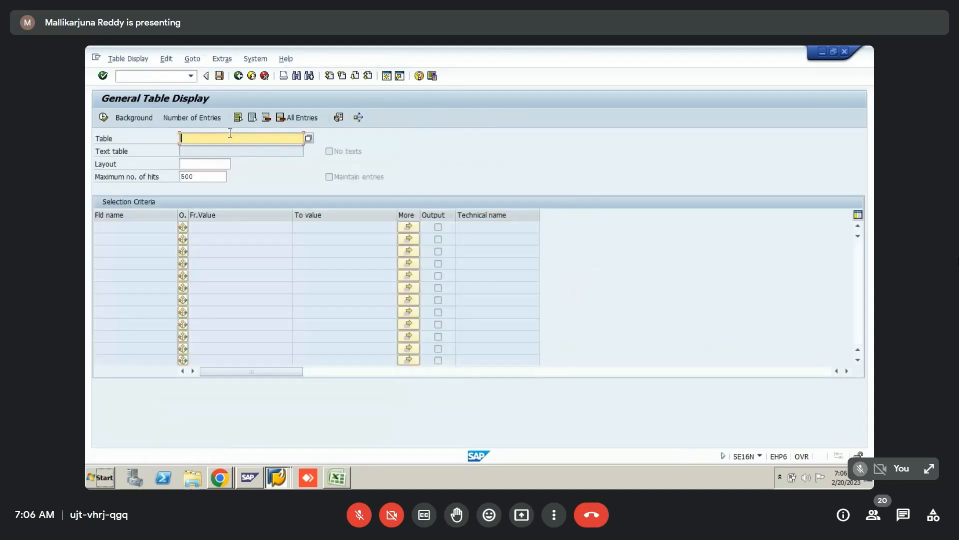
key(alt+Tab)
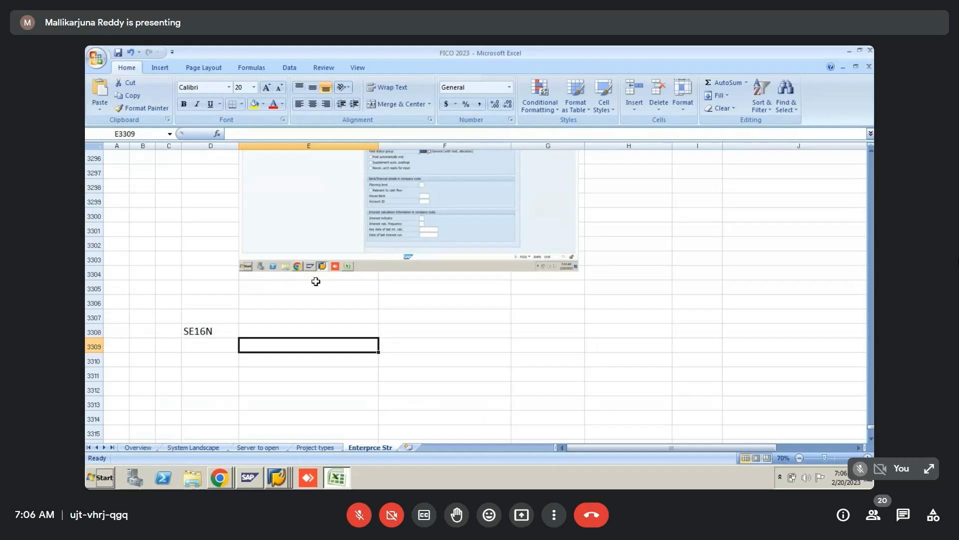
key(alt+Tab)
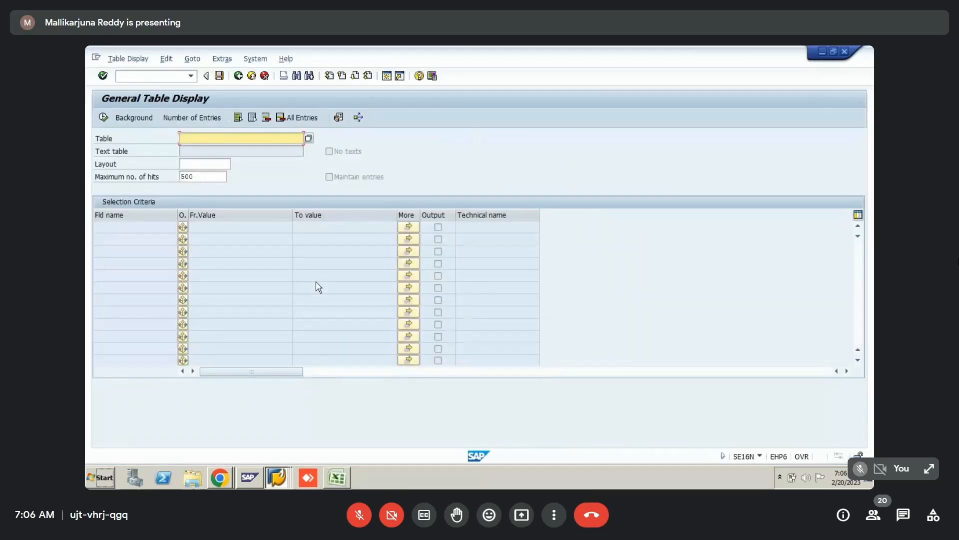
key(alt+Tab)
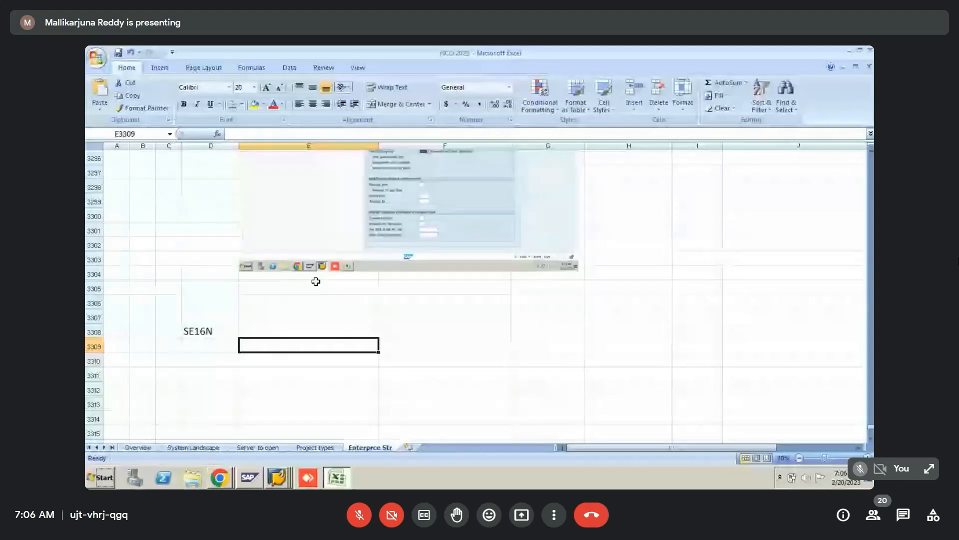
click(316, 281)
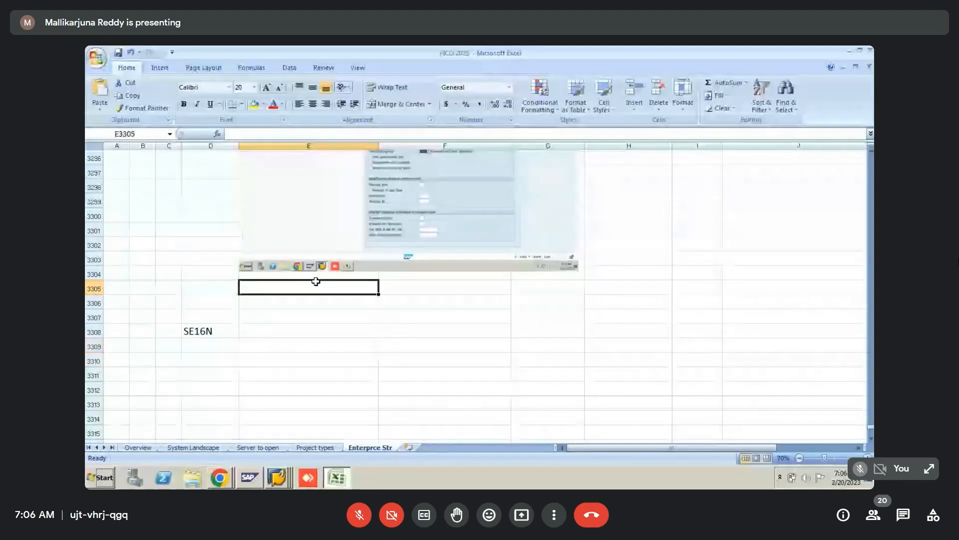
click(271, 341)
key(alt+Tab)
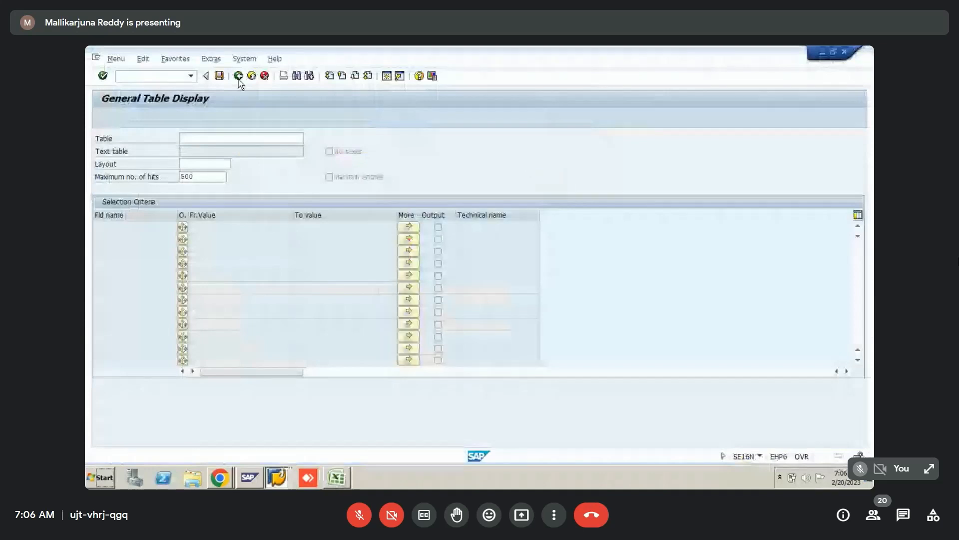
click(239, 79)
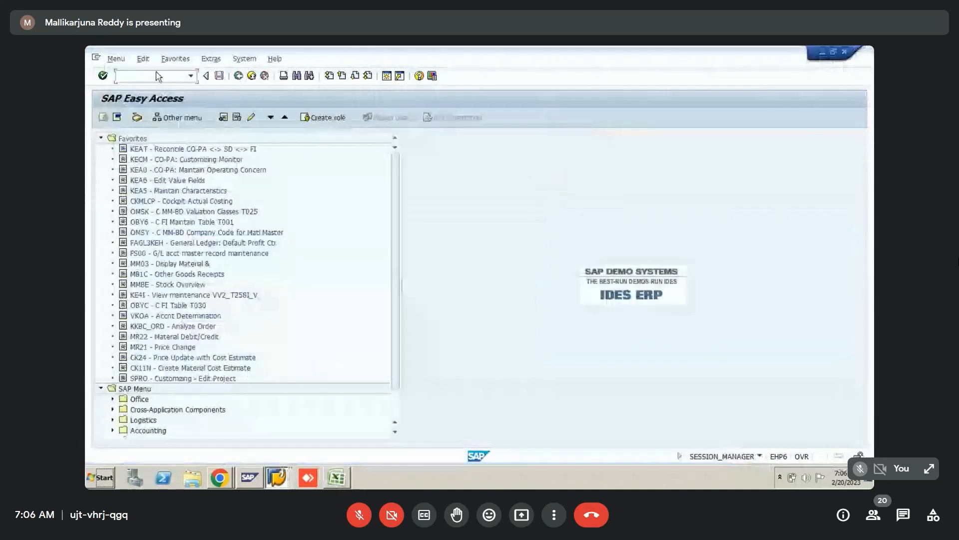
- Enter the transaction code SE16n in SAP Easy Access without running it, and paste its screenshot into the Excel workbook at E3309
click(157, 77)
text(SE16n)
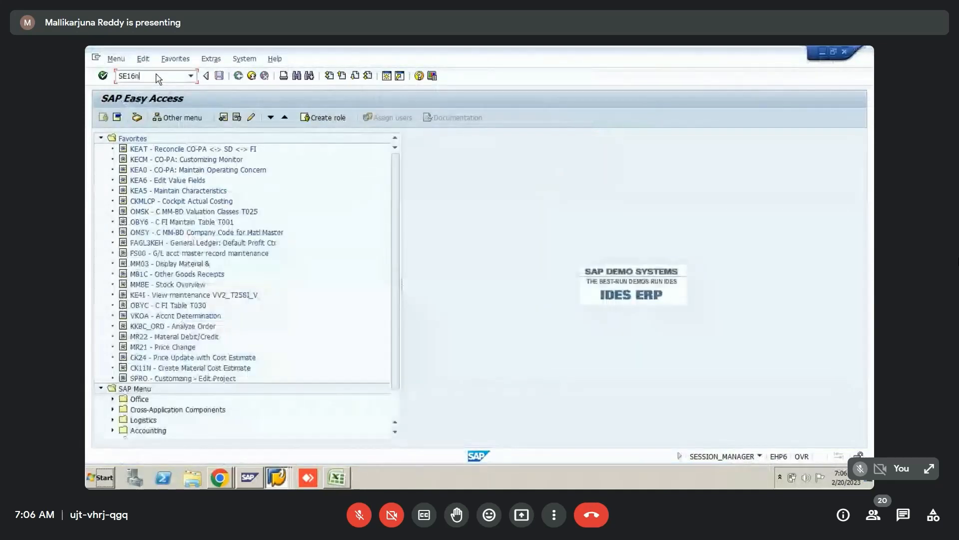
key(alt+Tab)
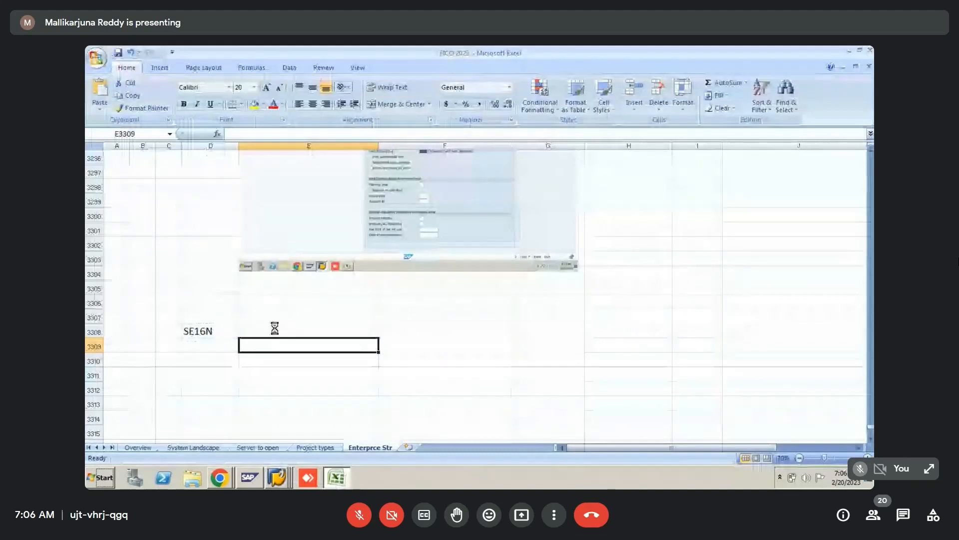
key(ctrl+v)
- Set the height of the SE16N screenshot at E3309 to 5 inches
double_click(406, 385)
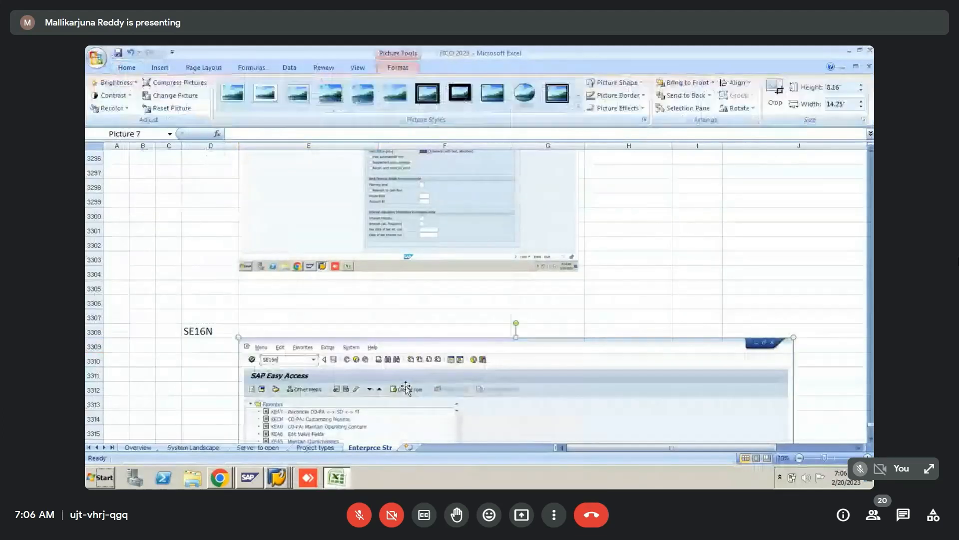
click(850, 86)
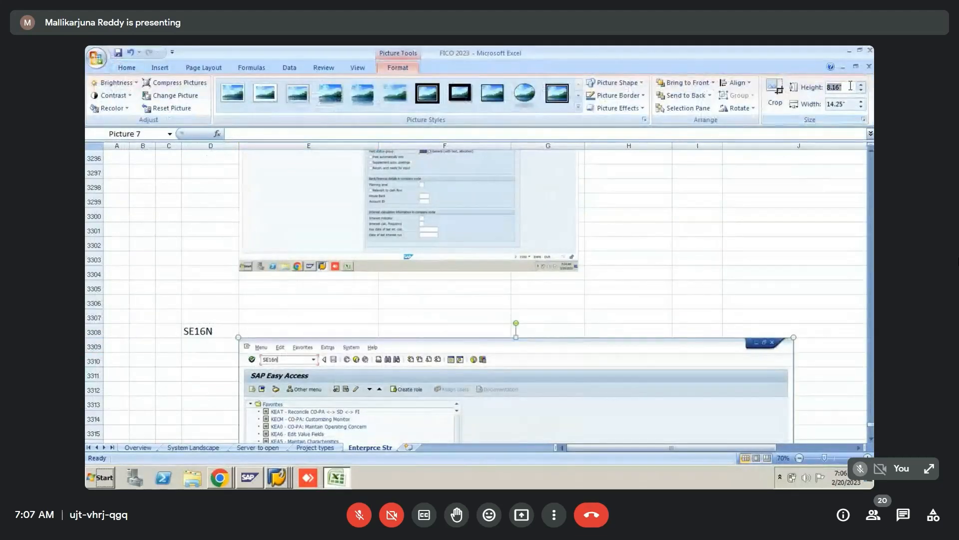
text(5)
key(Return)
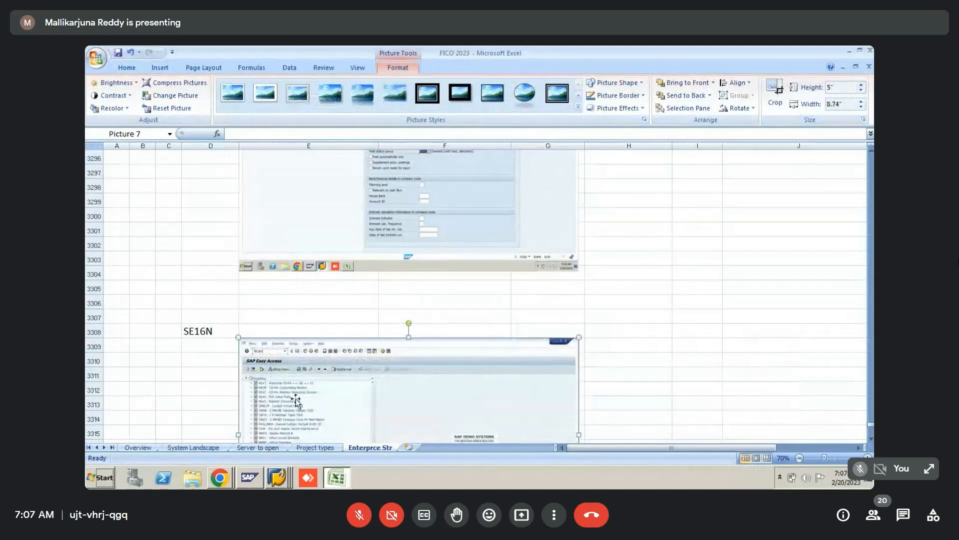
- Select cell D3323, just below the SE16N screenshot on the Enterprce Str sheet
click(171, 417)
key(Down)
key(Down)
key(Down)
key(Down)
key(Down)
key(Down)
key(Down)
key(Down)
key(Down)
key(Down)
key(Down)
key(Down)
key(Down)
key(Down)
key(Down)
key(Down)
key(Down)
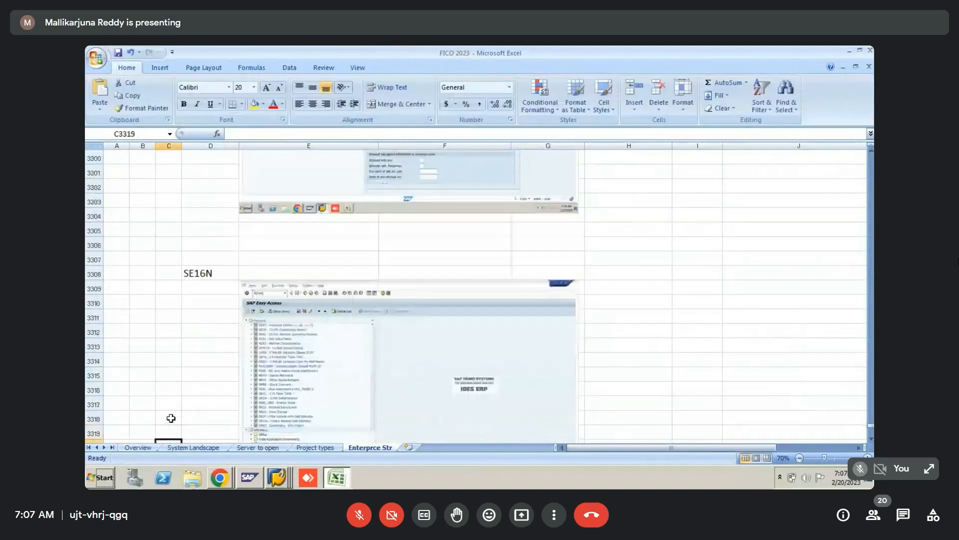
key(Right)
key(Up)
key(Up)
key(Up)
key(Up)
key(Up)
key(Up)
key(Up)
key(Up)
key(Up)
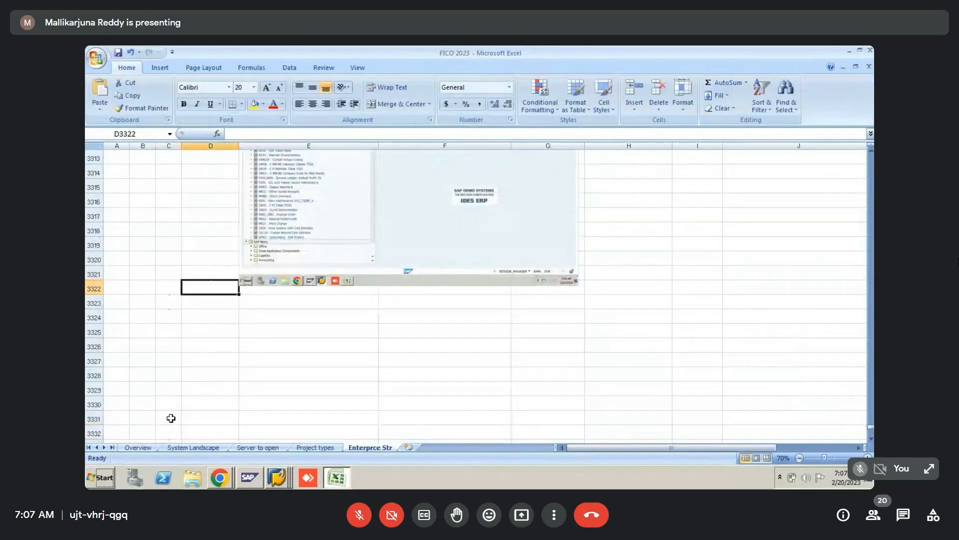
key(Down)
- Switch to SAP, run the SE16n transaction and enter SKA1 as the table
key(alt+Tab)
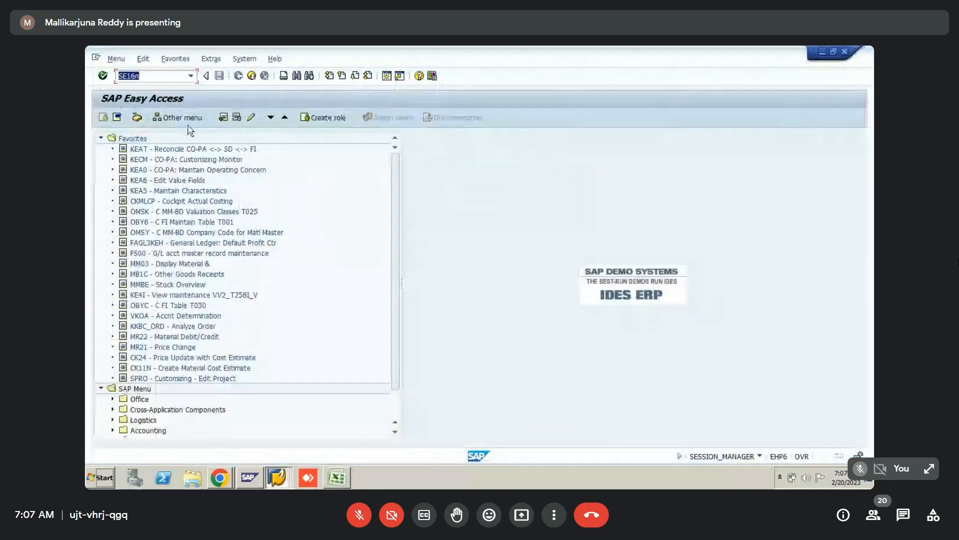
key(Return)
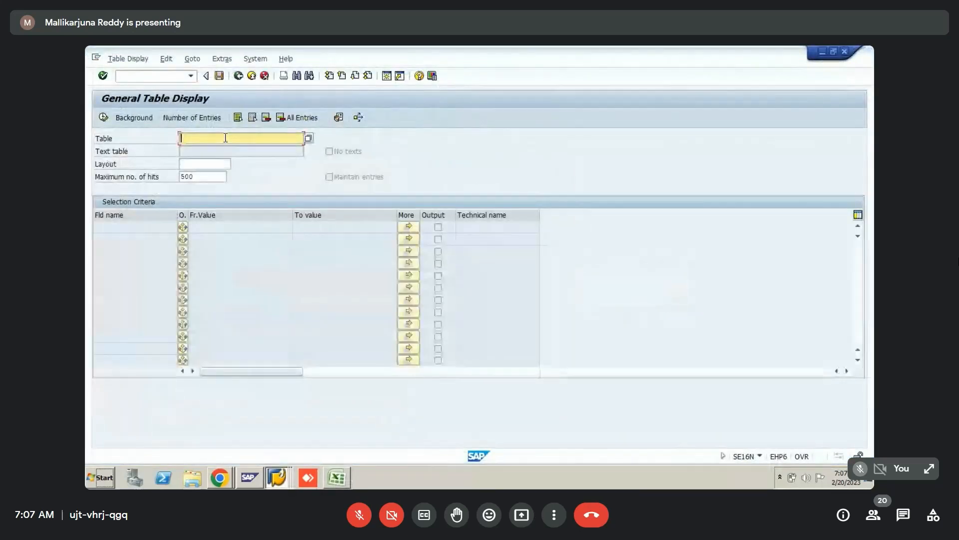
text(SKA)
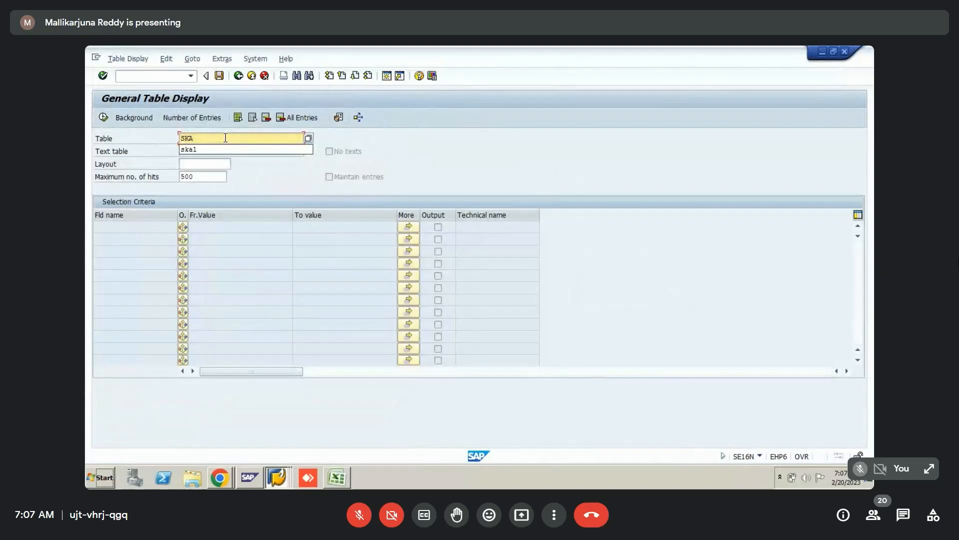
text(1)
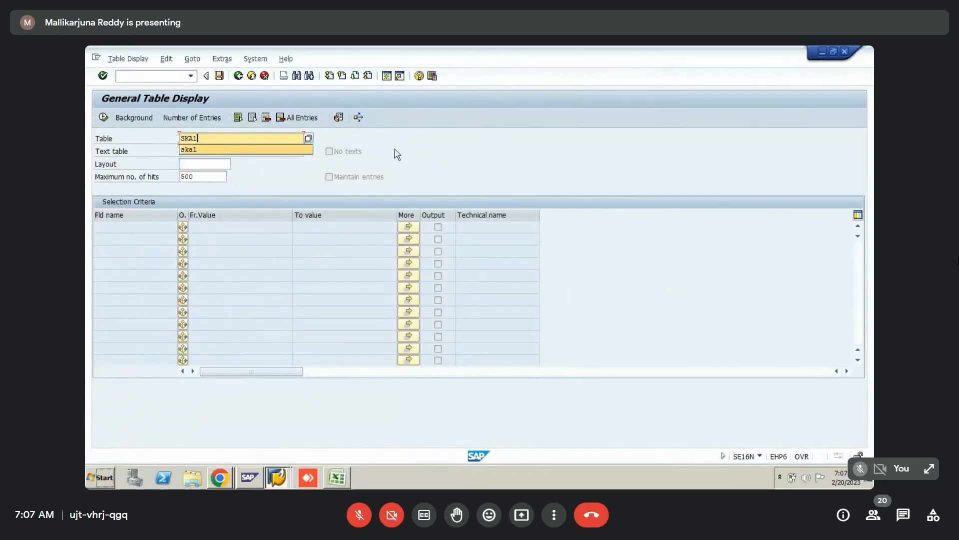
key(Return)
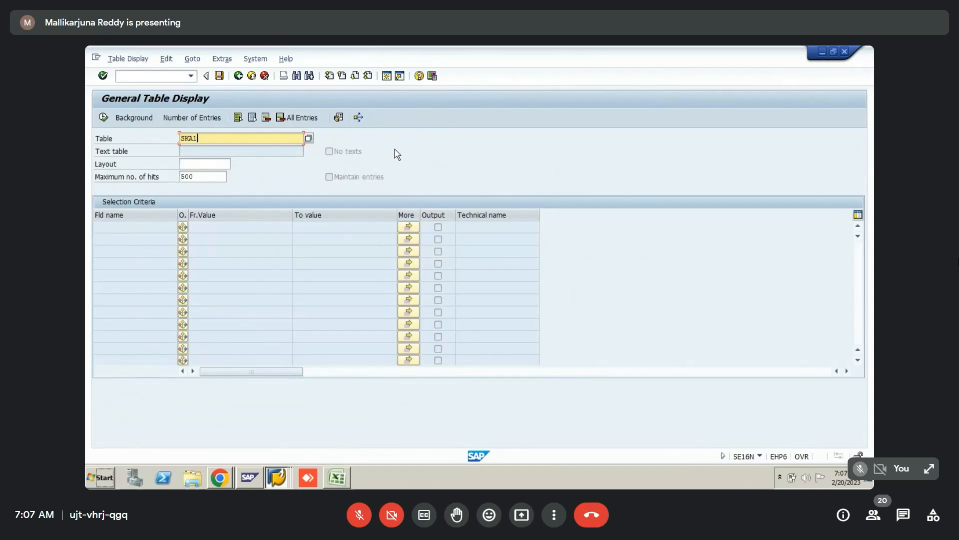
- Paste the General Table Display screenshot into the Excel workbook at E3324 and set its height to 5 inches
key(alt+Tab)
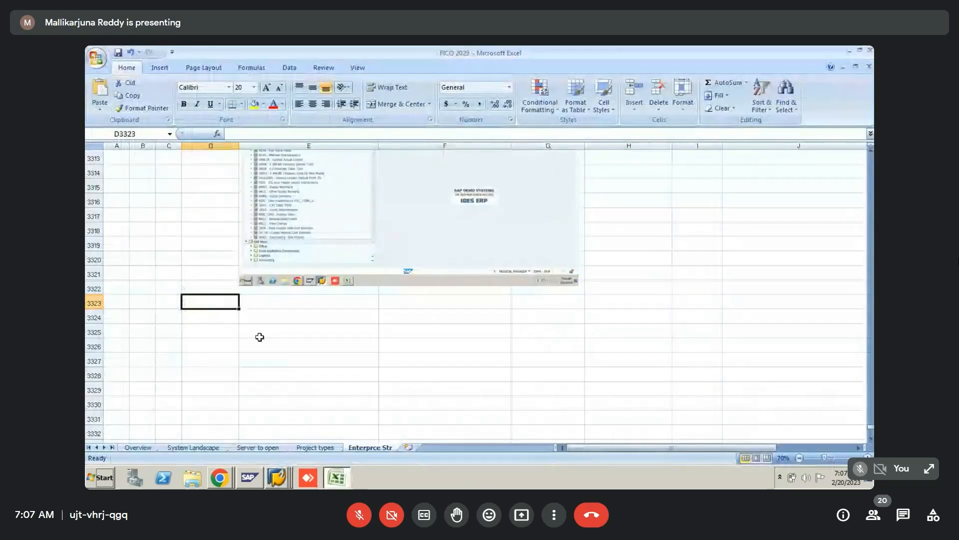
click(260, 314)
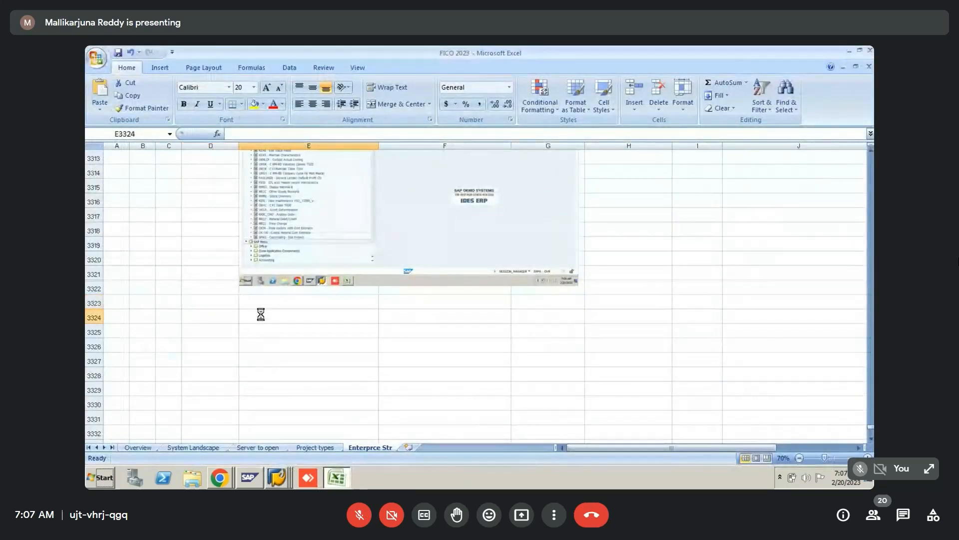
key(ctrl+v)
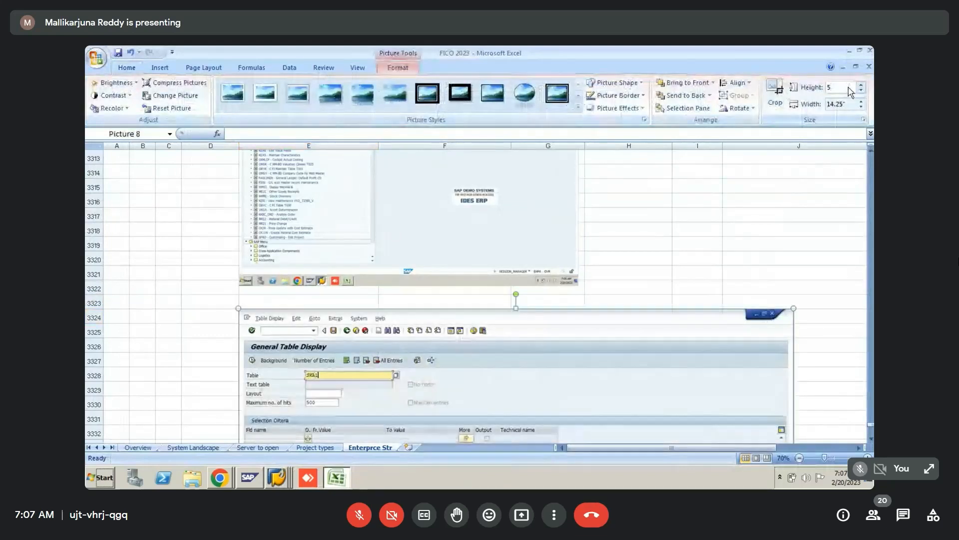
click(851, 91)
text(5)
key(Return)
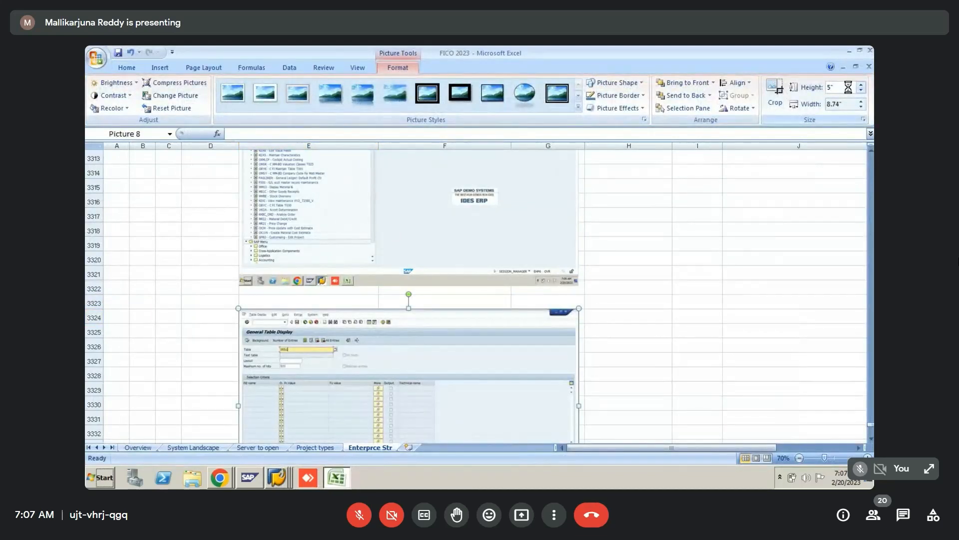
- Back in SAP, clear the maximum number of hits and load the selection fields of table SKA1
key(alt+Tab)
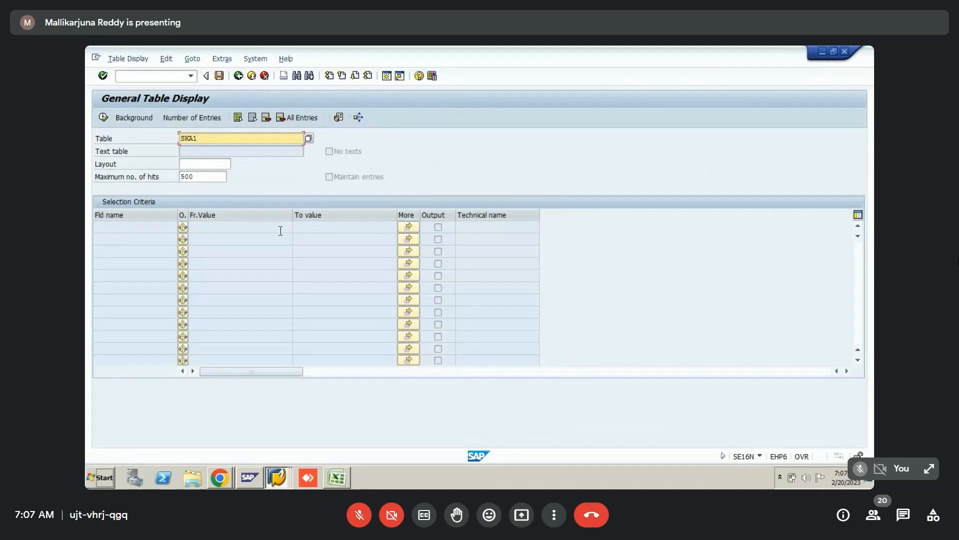
double_click(200, 177)
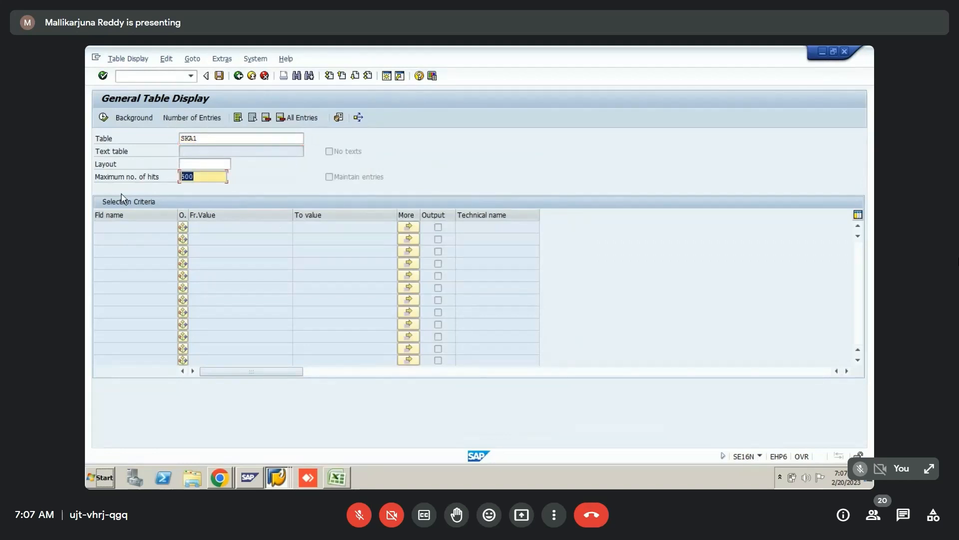
key(Delete)
key(Return)
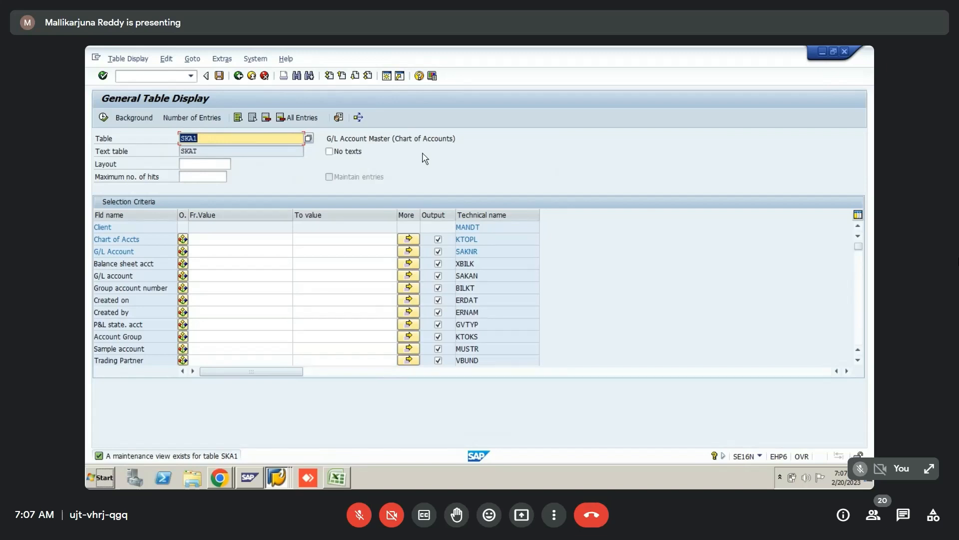
- Display the SKA1 entries for chart of accounts A100, and return to the selection screen
click(212, 242)
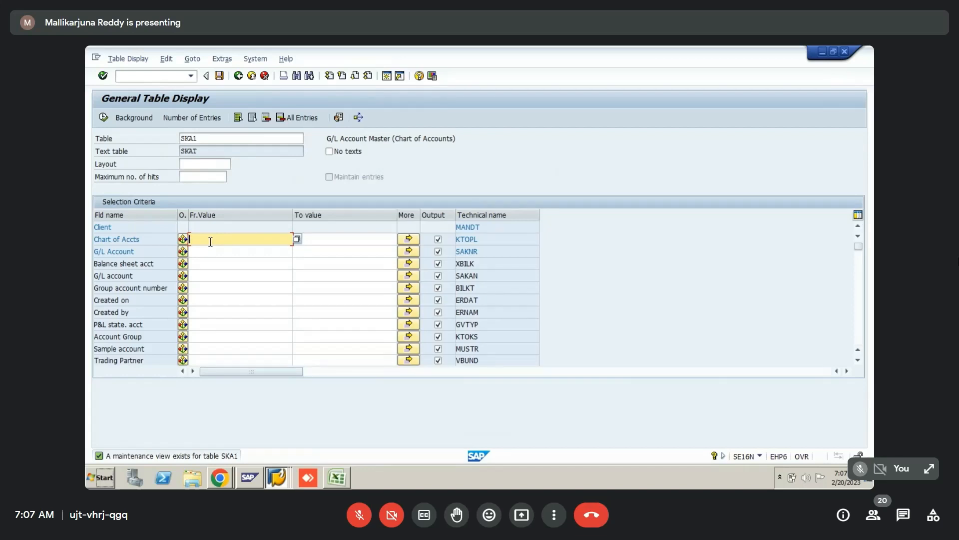
text(Z)
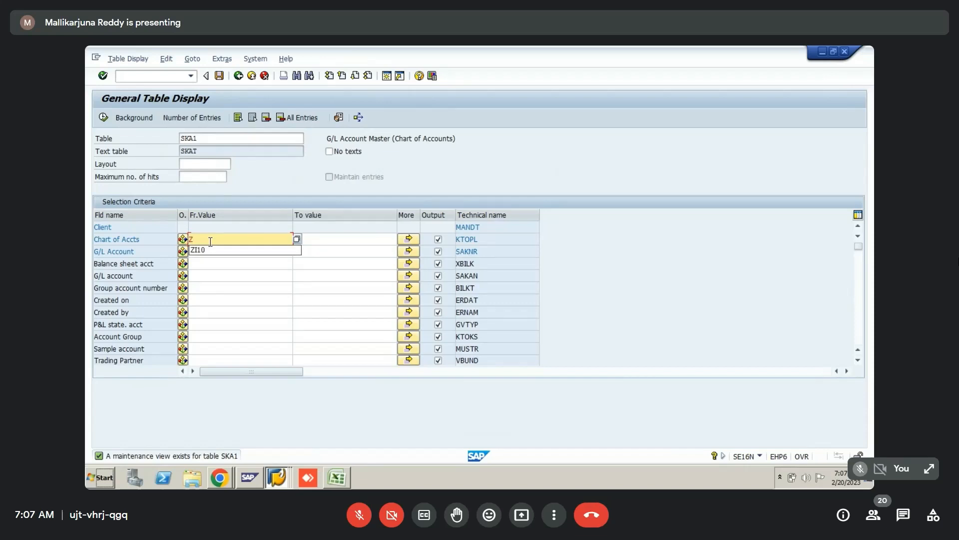
key(BackSpace)
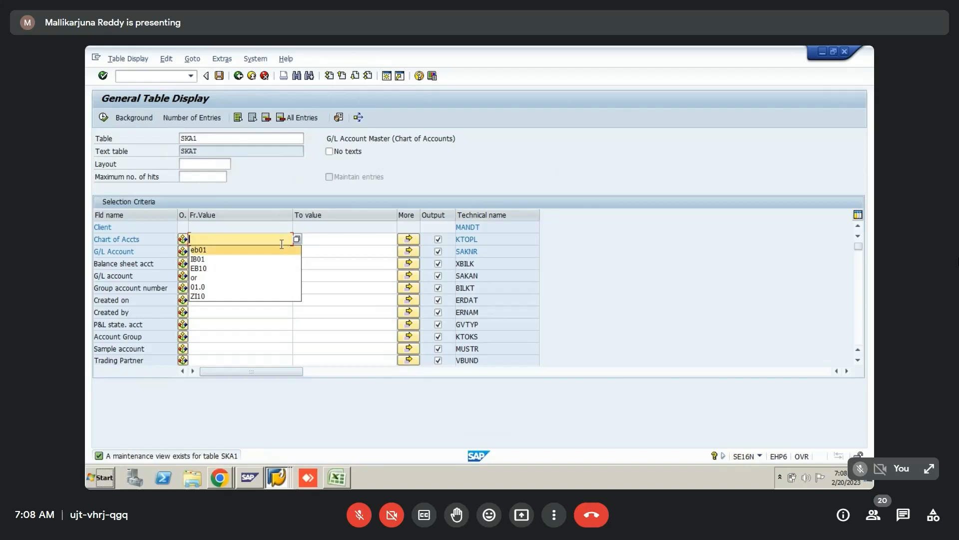
text(A)
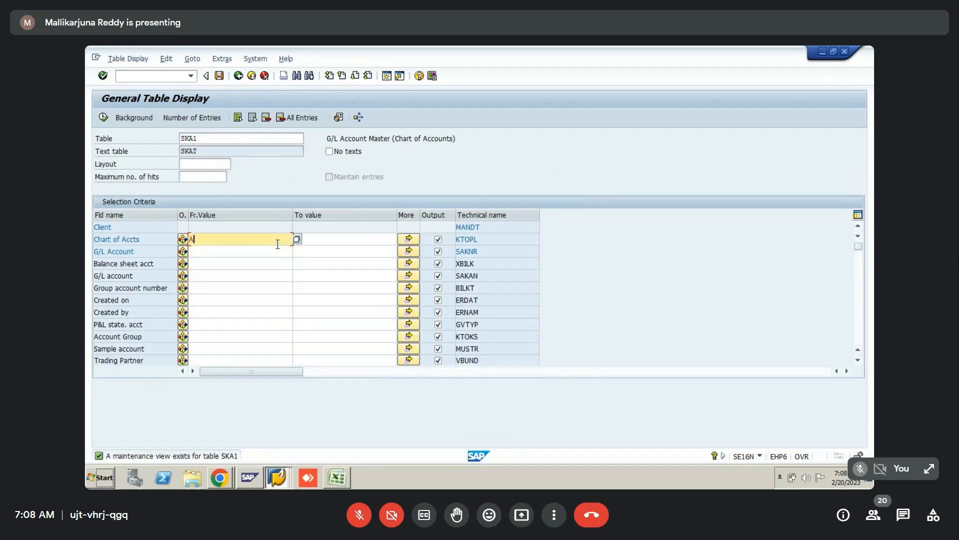
text(100)
key(Tab)
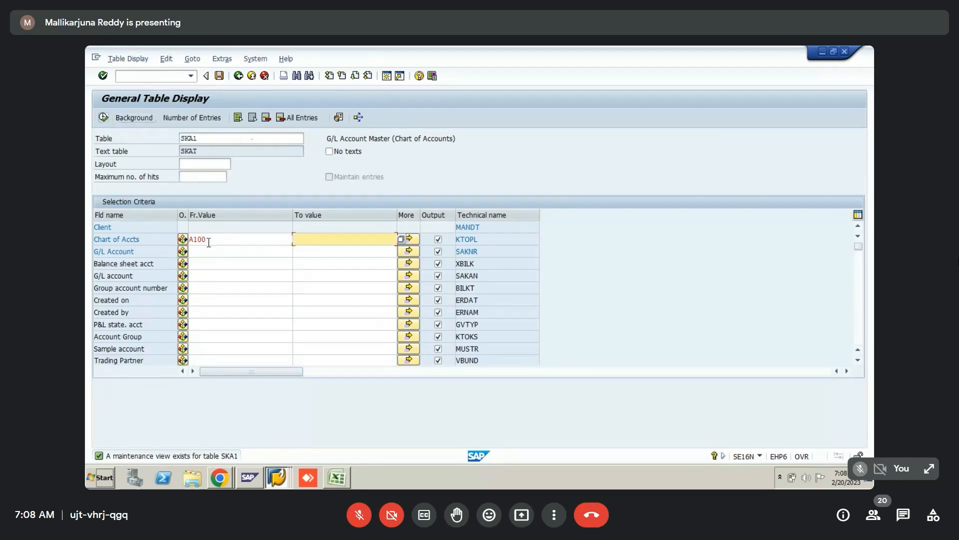
click(104, 119)
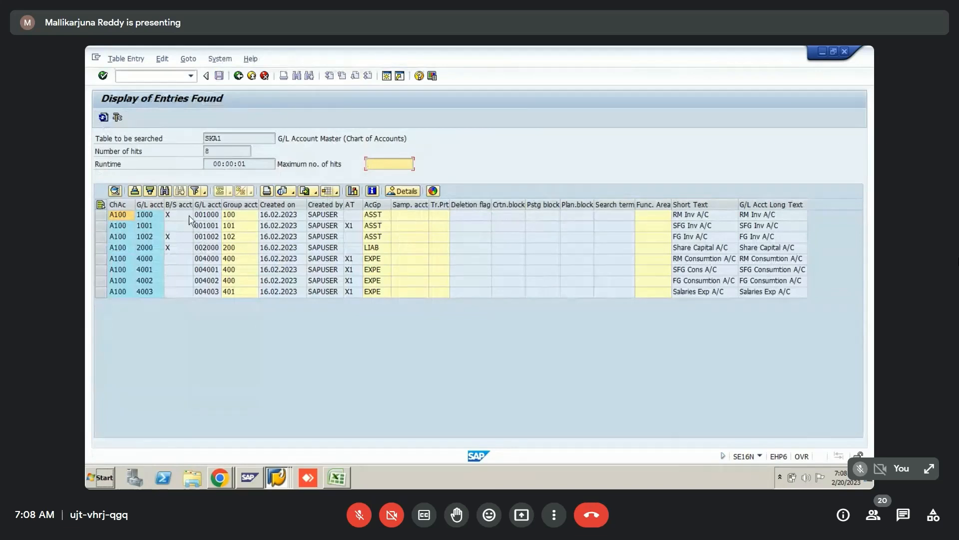
click(238, 76)
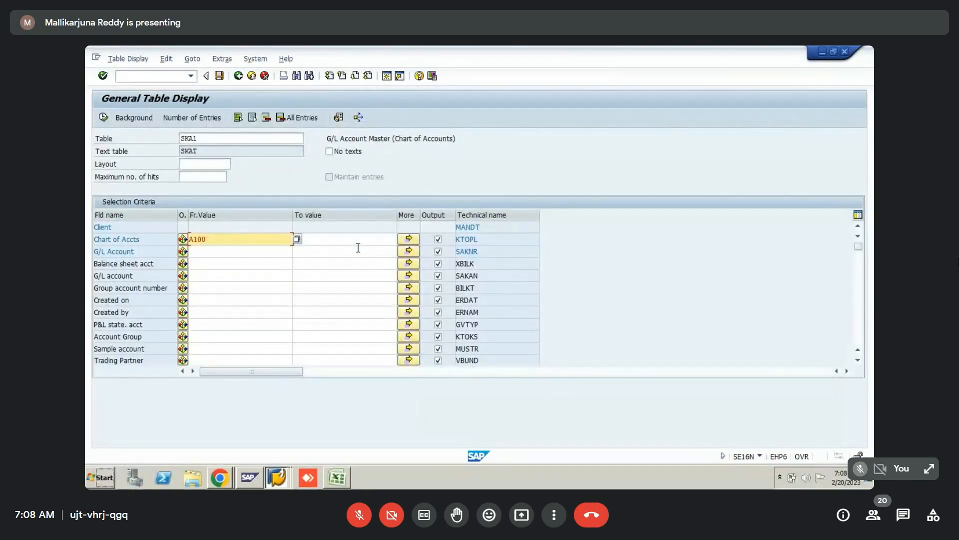
click(408, 241)
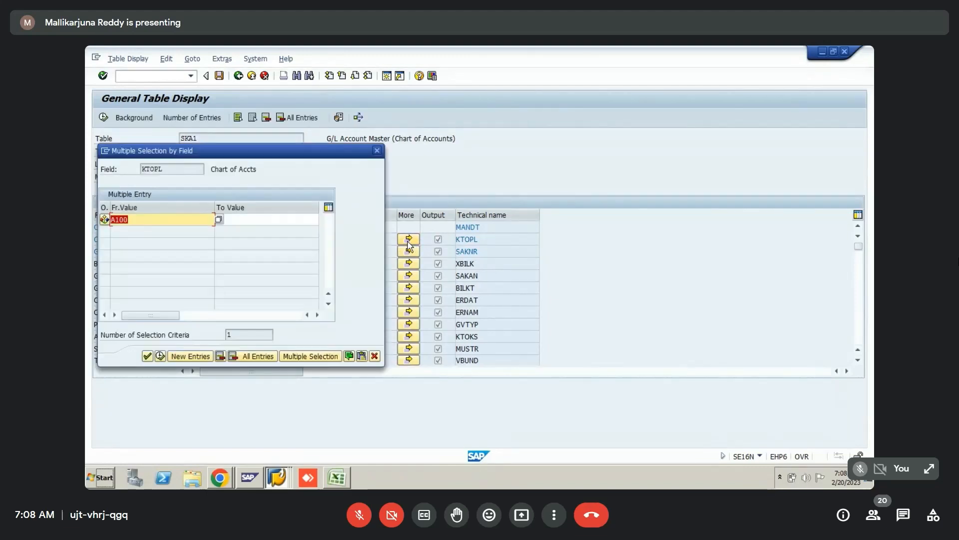
click(377, 151)
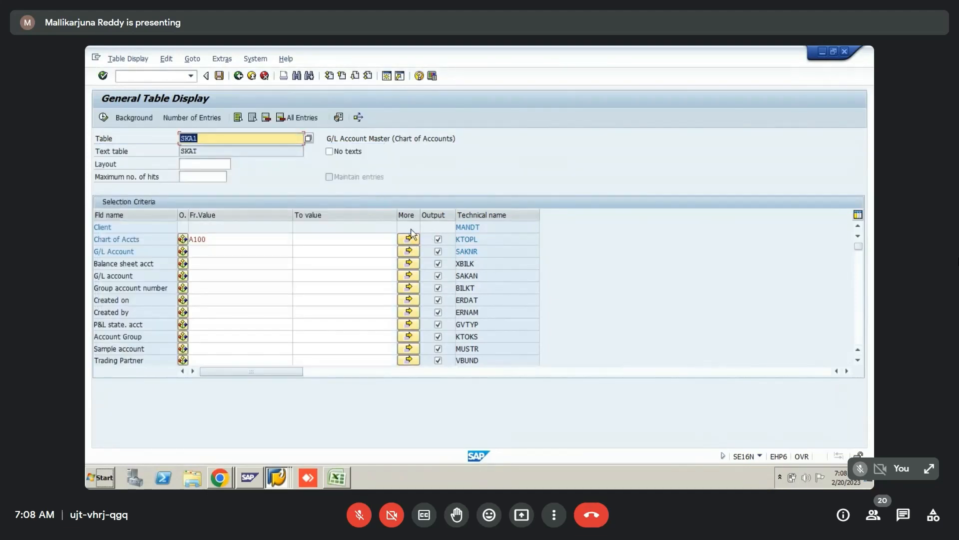
click(300, 240)
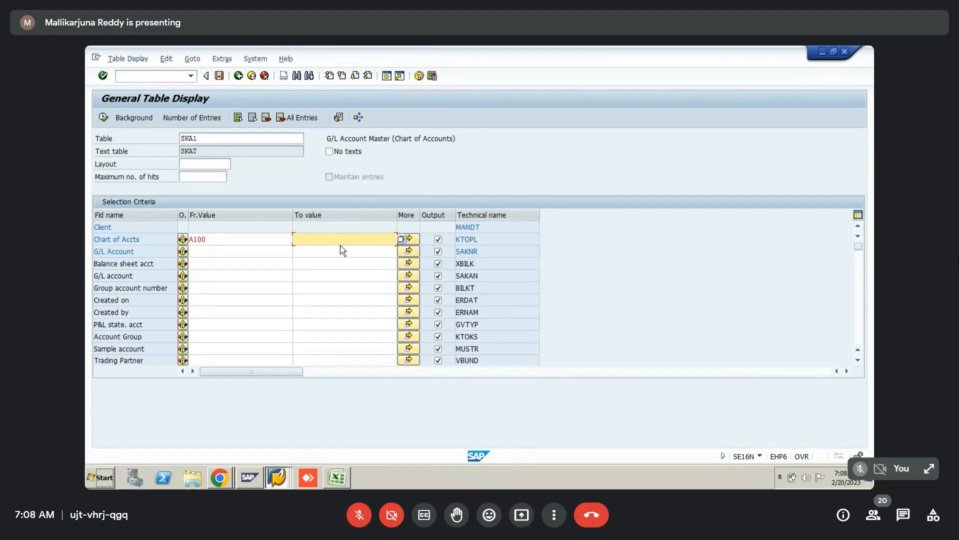
- Open the multiple selection for Chart of Accts and add ZC00 and ZG00 as further values below A100
click(409, 239)
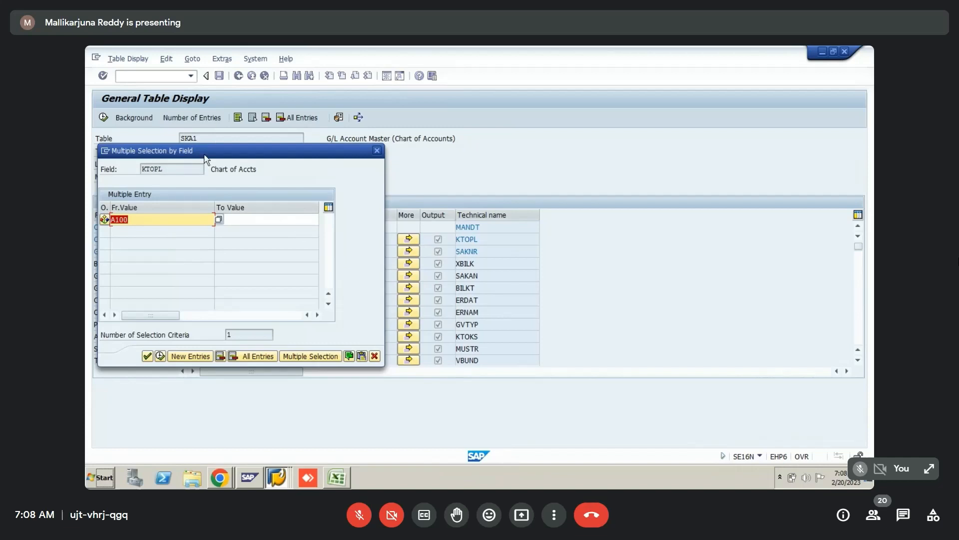
drag(206, 159, 570, 134)
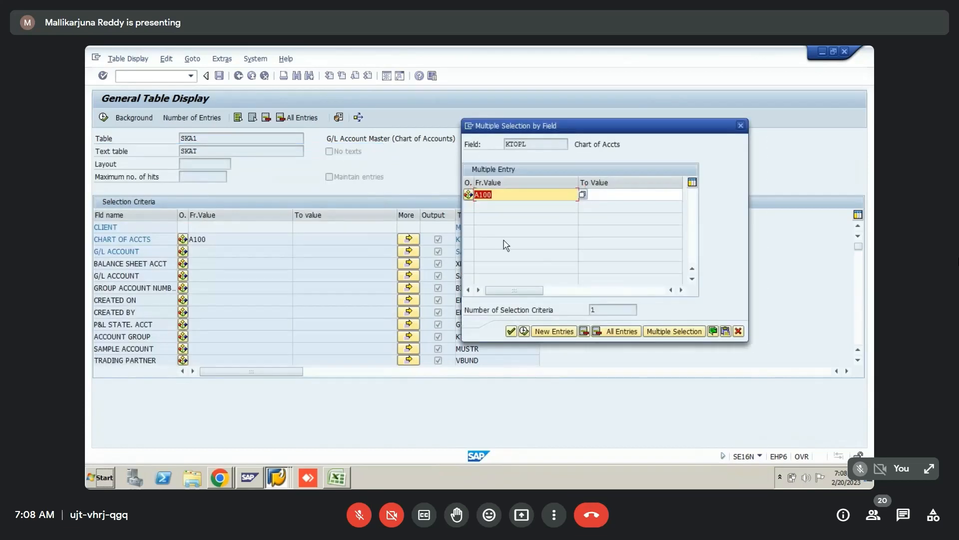
click(555, 331)
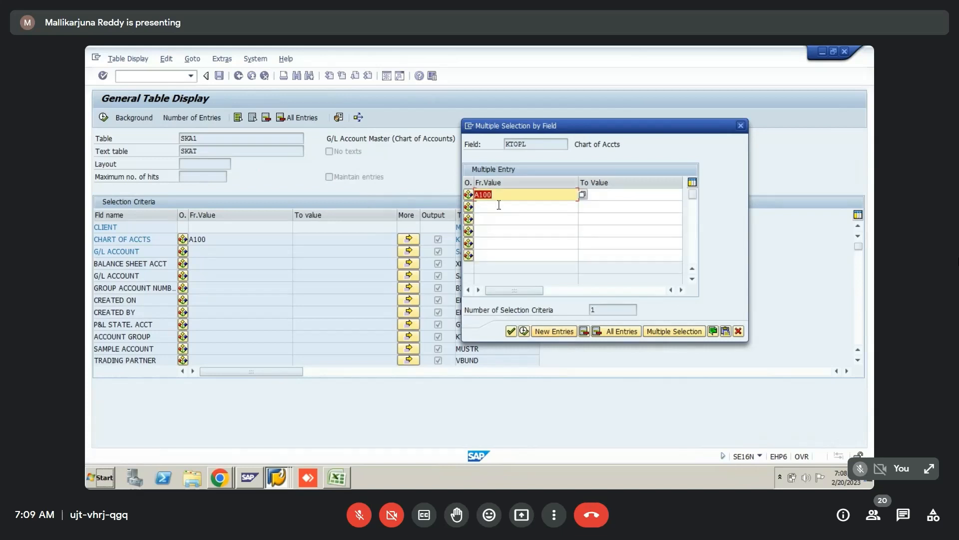
click(498, 210)
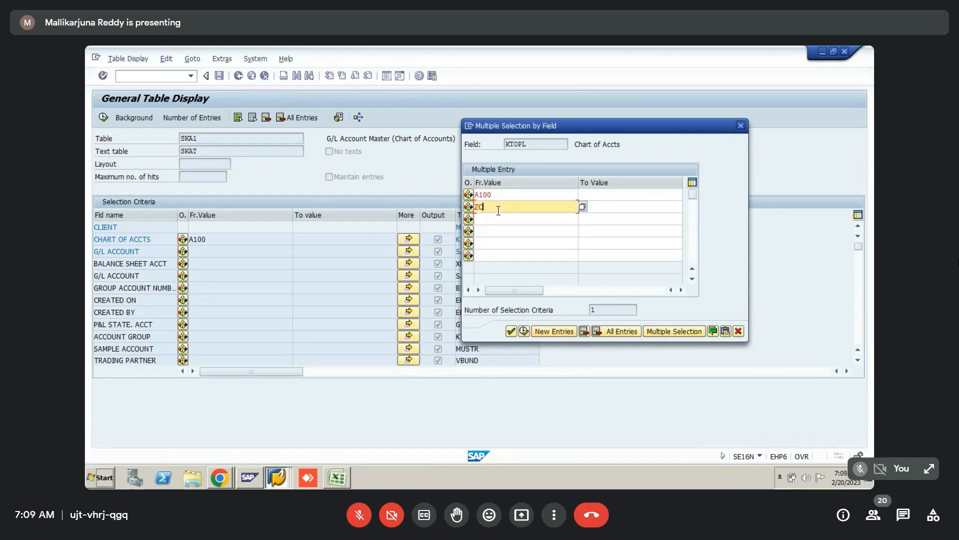
text(ZC00)
click(493, 218)
text(Z)
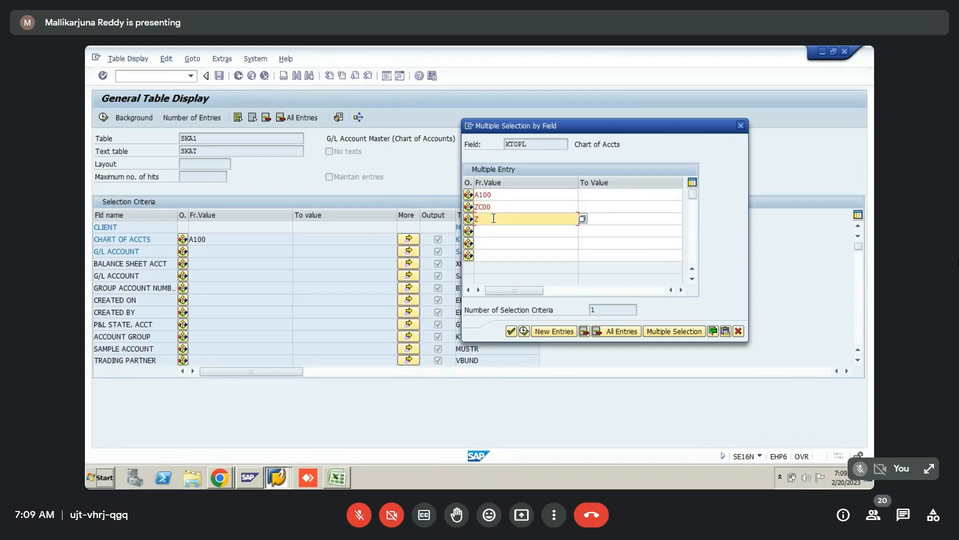
text(G00)
- Switch to the Excel workbook and paste the multiple selection screenshot at E3338, below the General Table Display screenshot
key(alt+Tab)
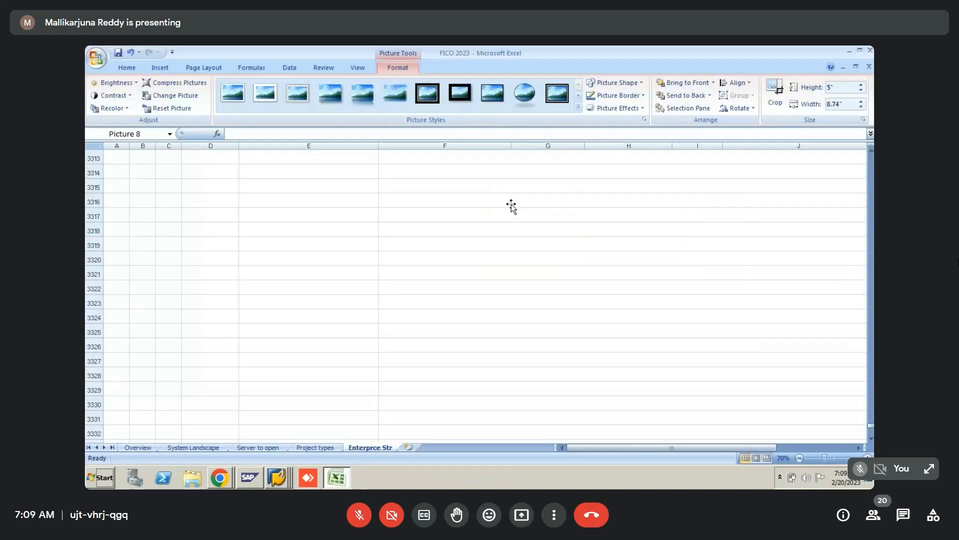
click(210, 376)
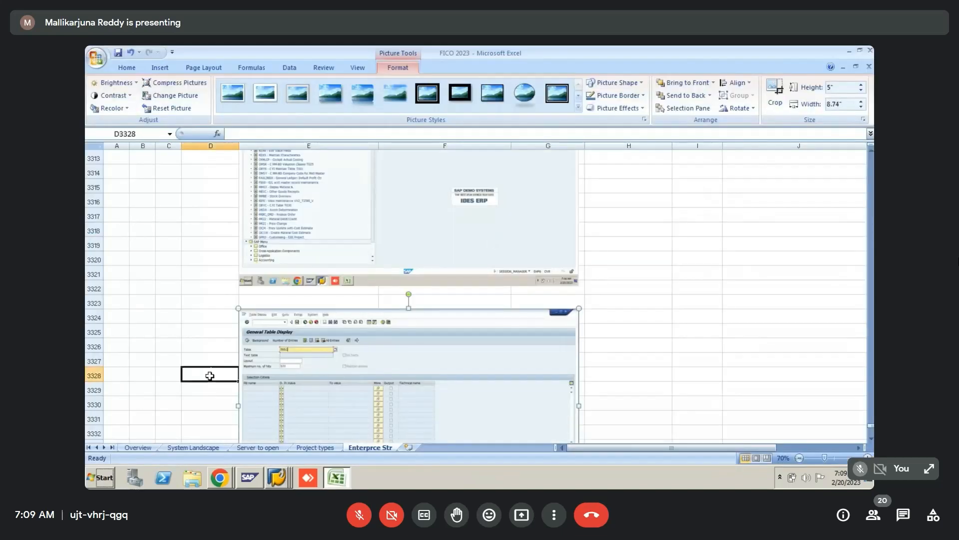
key(Down)
key(Down)
key(Down)
key(Down)
key(Down)
key(Down)
key(Down)
key(Down)
key(Down)
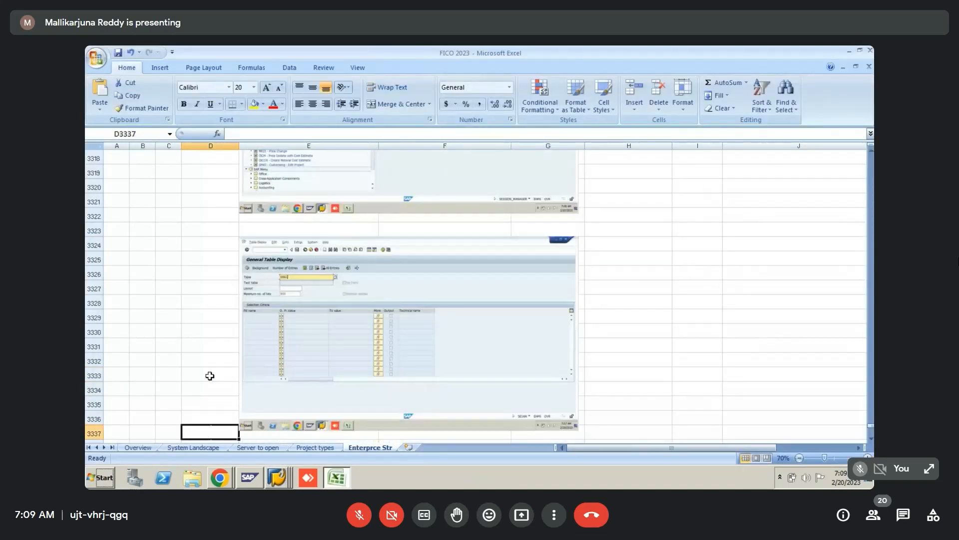
key(Down)
key(Down)
key(Down)
key(Down)
key(Down)
key(Down)
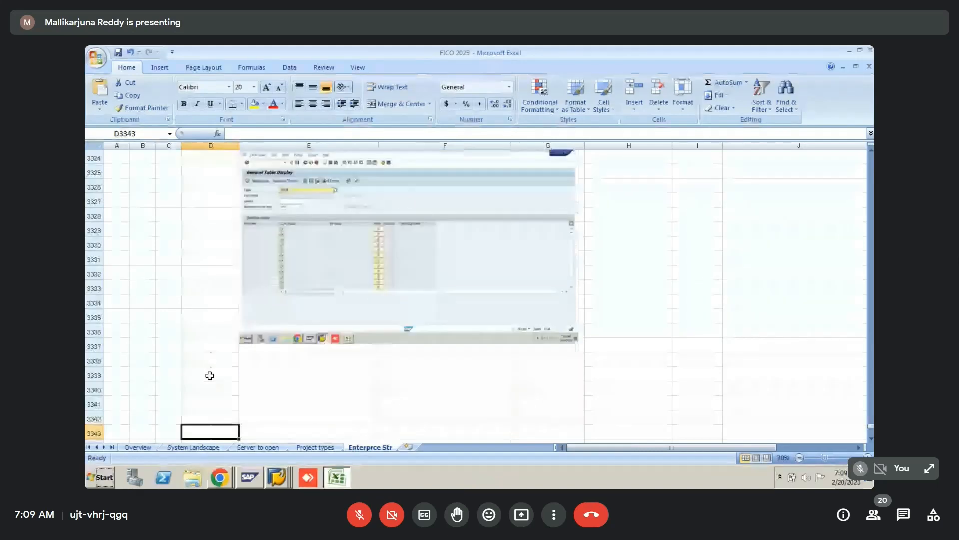
scroll(209, 376, down, 1)
key(ctrl+v)
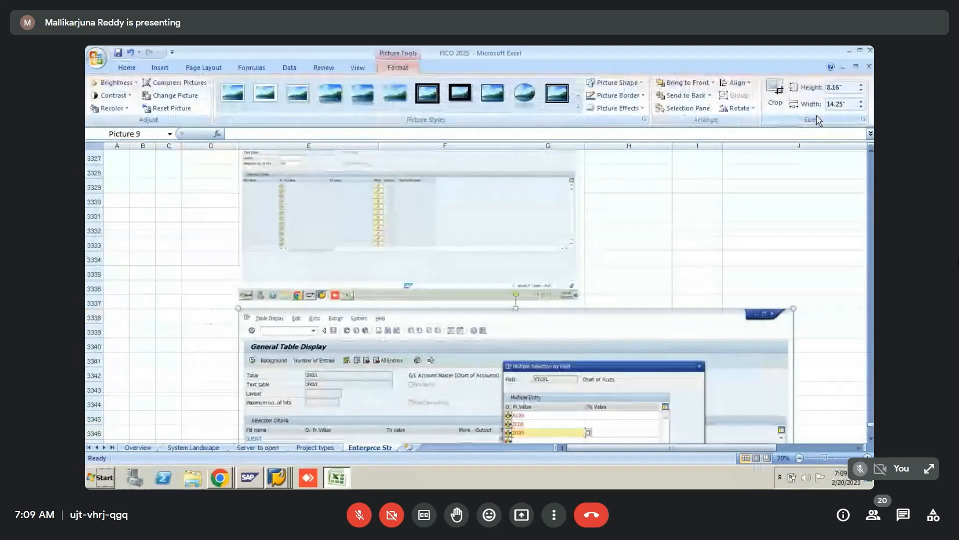
- Set the height of the multiple selection screenshot at E3338 to 5 inches
click(829, 89)
text(5)
key(Return)
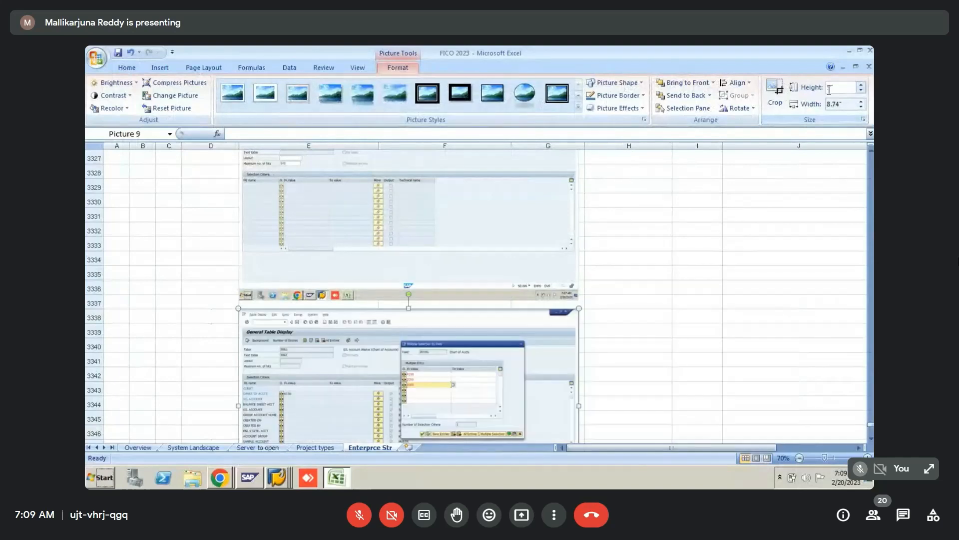
- Save the workbook, and apply the chart of accounts multiple selection in the SE16N table display
key(ctrl+s)
key(alt+Tab)
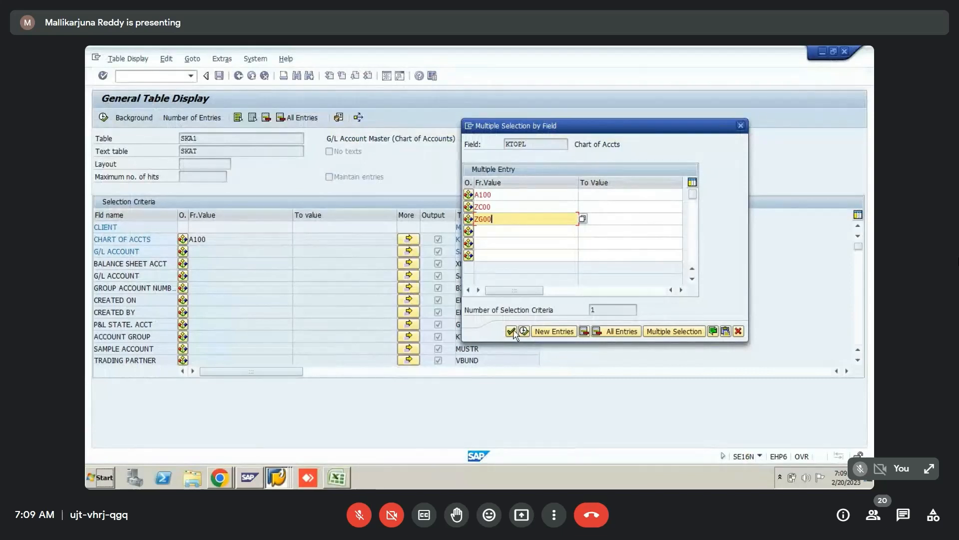
click(511, 331)
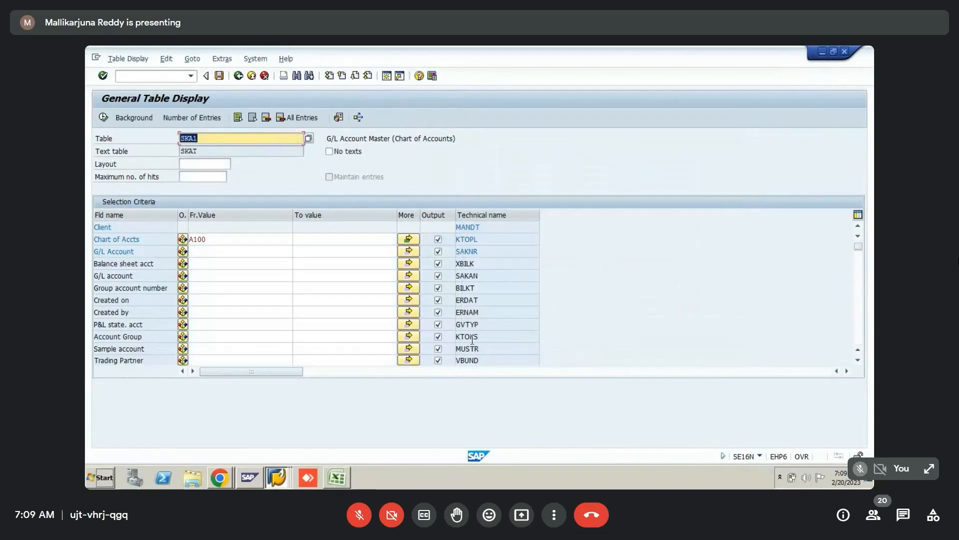
- Count the SKA1 entries matching the selected charts of accounts, and display the full list of entries
click(183, 123)
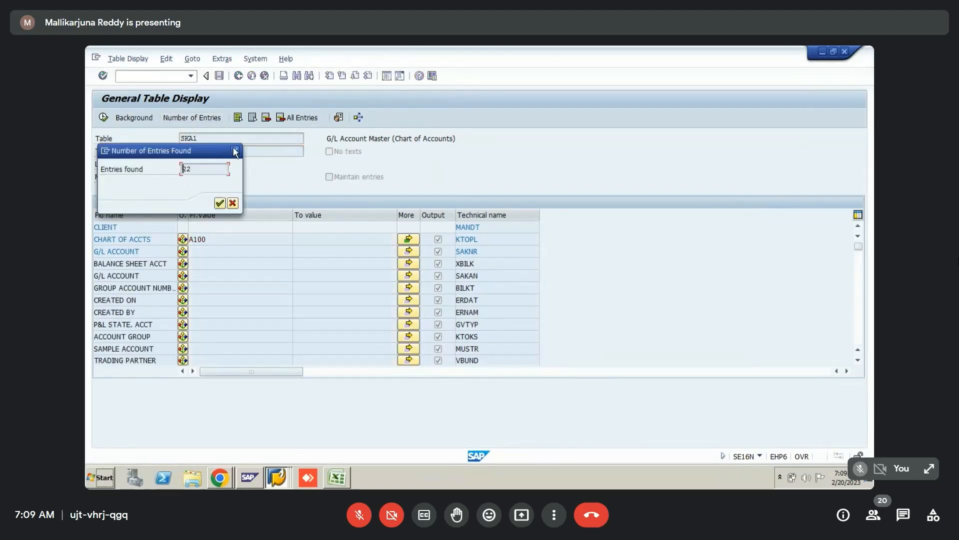
click(235, 151)
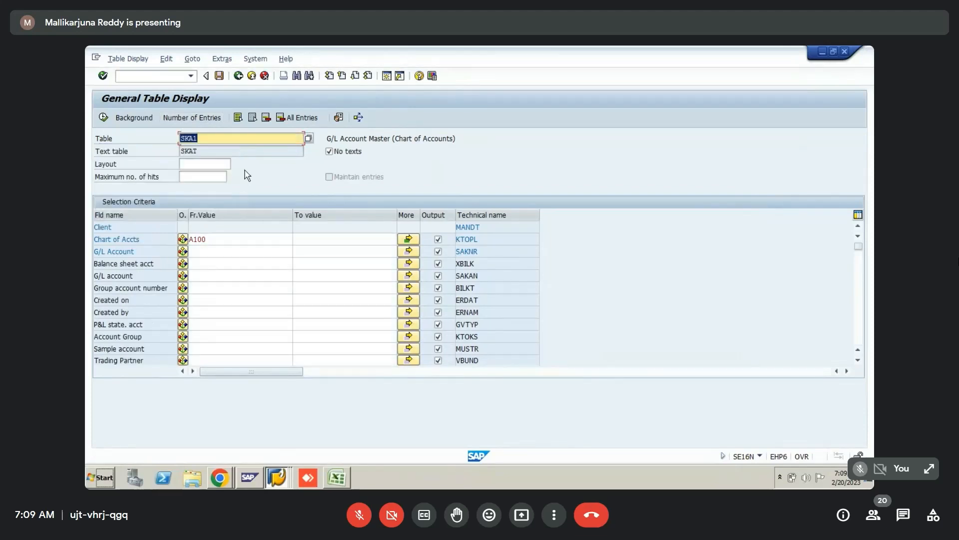
click(103, 118)
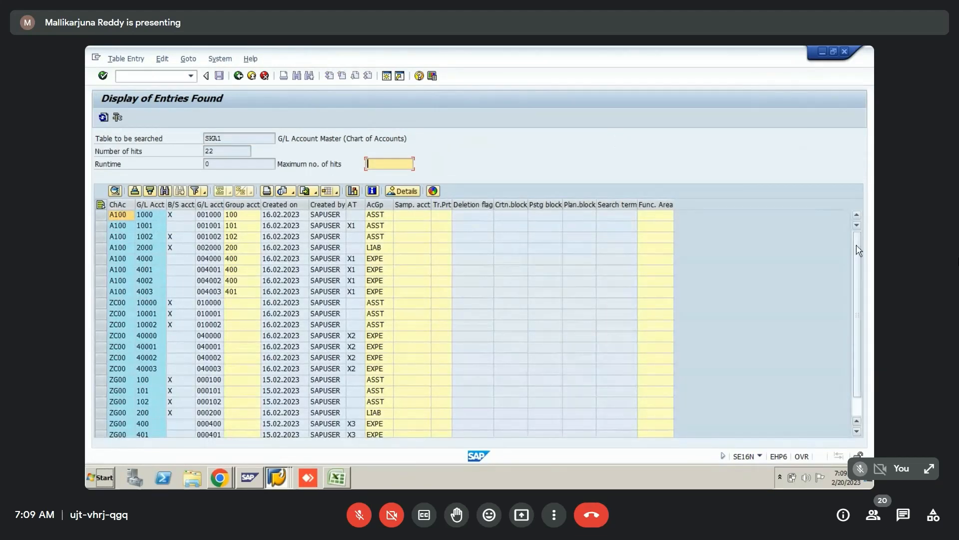
scroll(858, 249, down, 1)
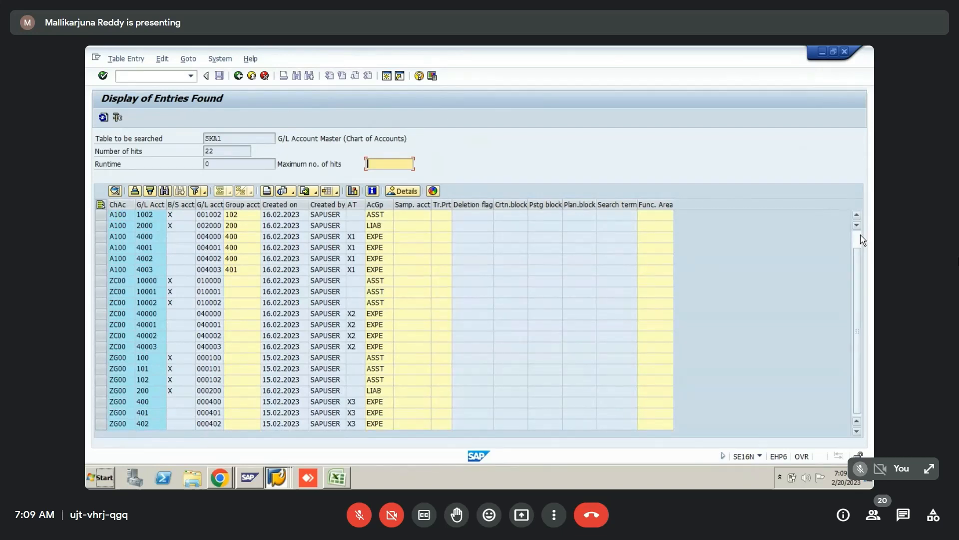
scroll(859, 240, up, 1)
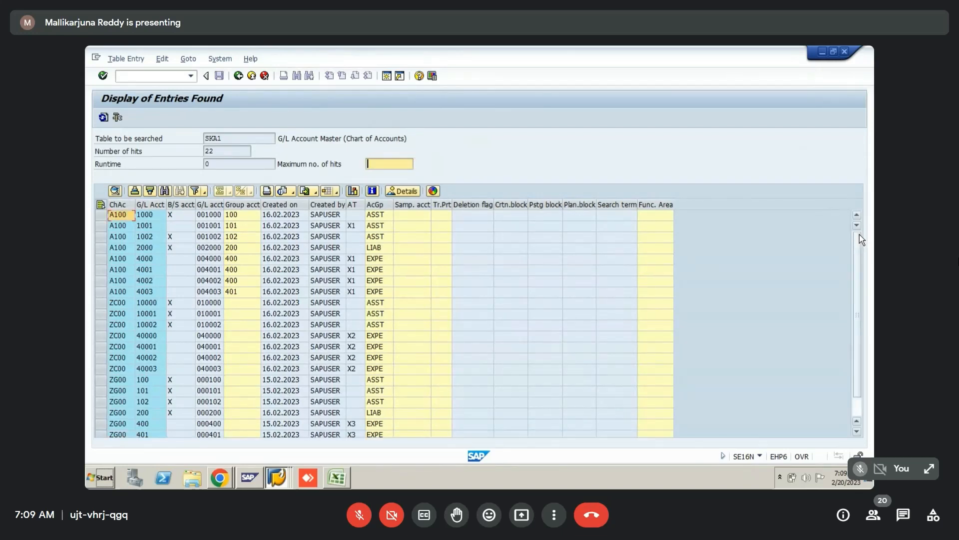
- Look up the possible values of the B/S acct field for account 1000 in chart A100, and close the list
click(181, 218)
key(F4)
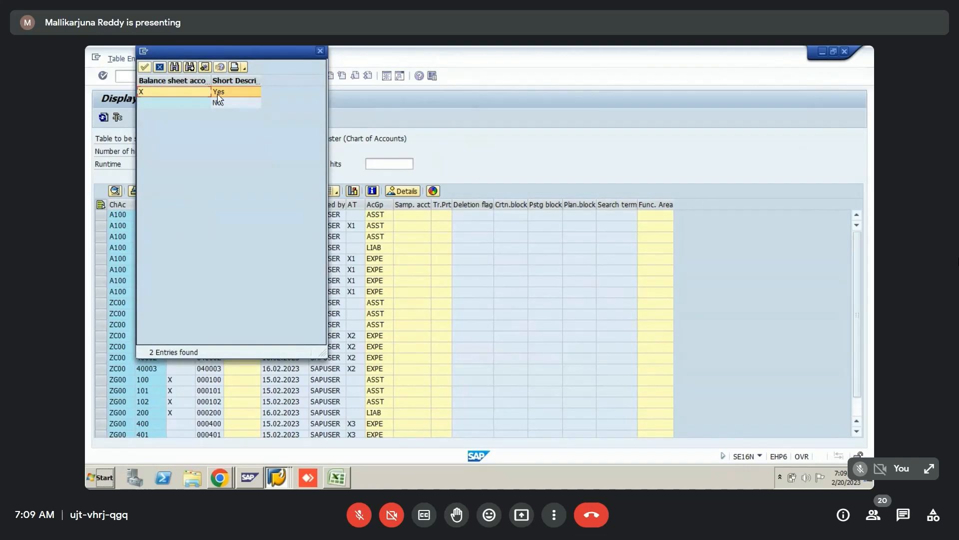
click(156, 104)
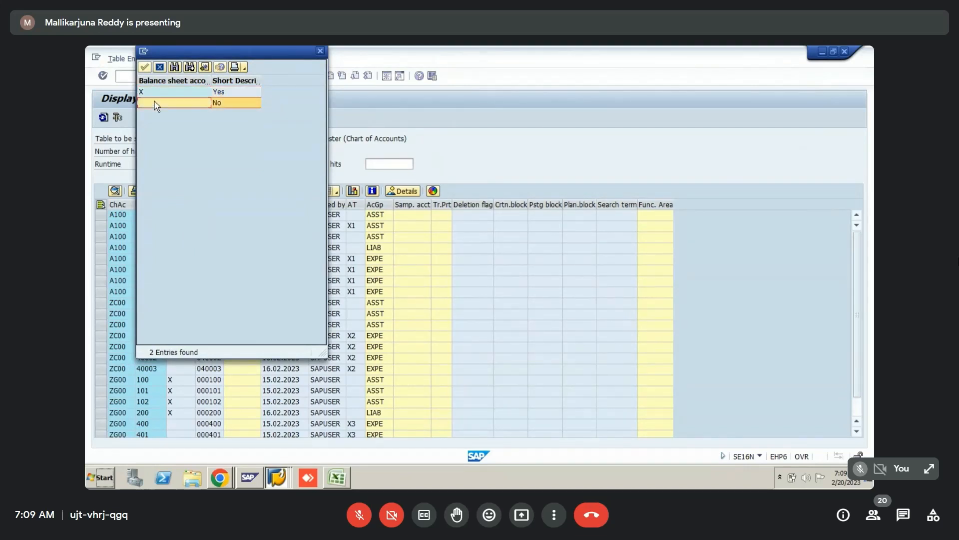
click(320, 51)
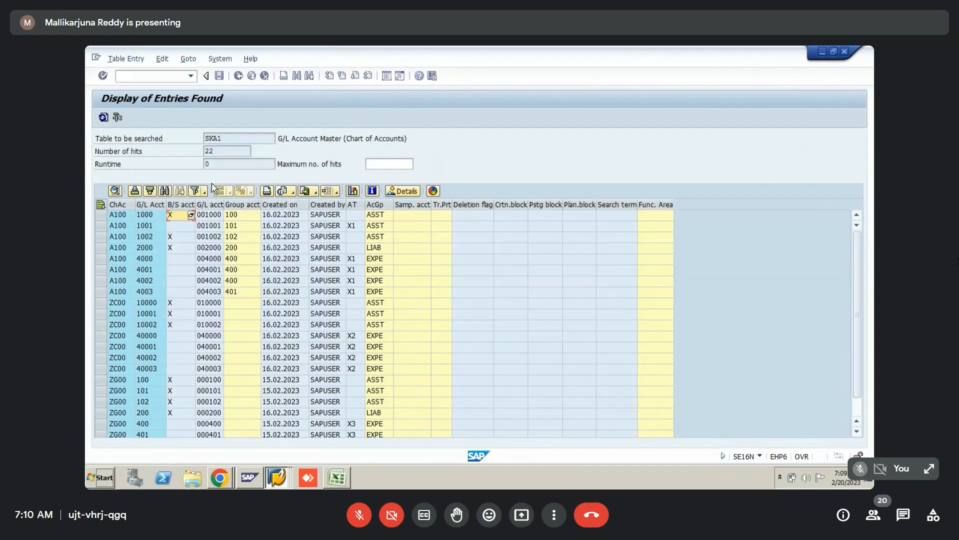
click(118, 204)
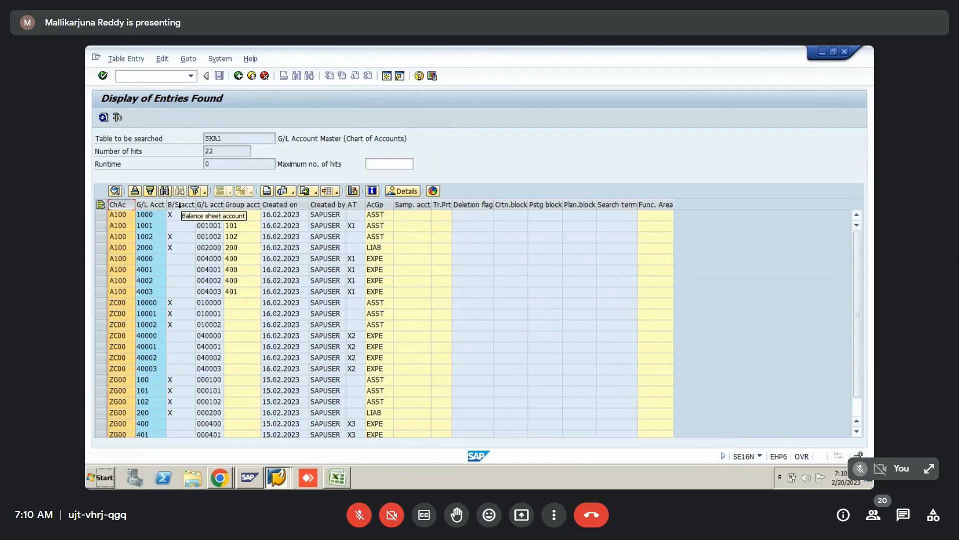
click(314, 191)
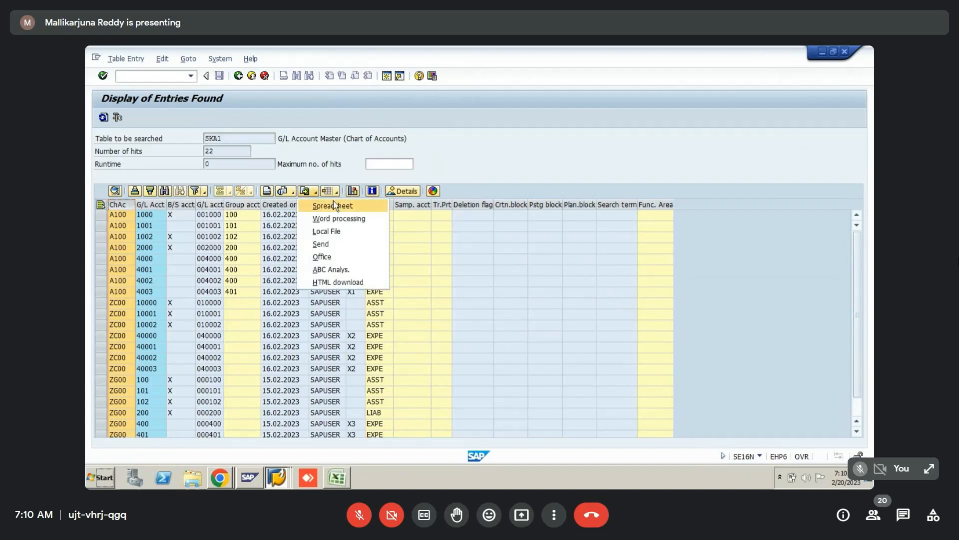
click(187, 253)
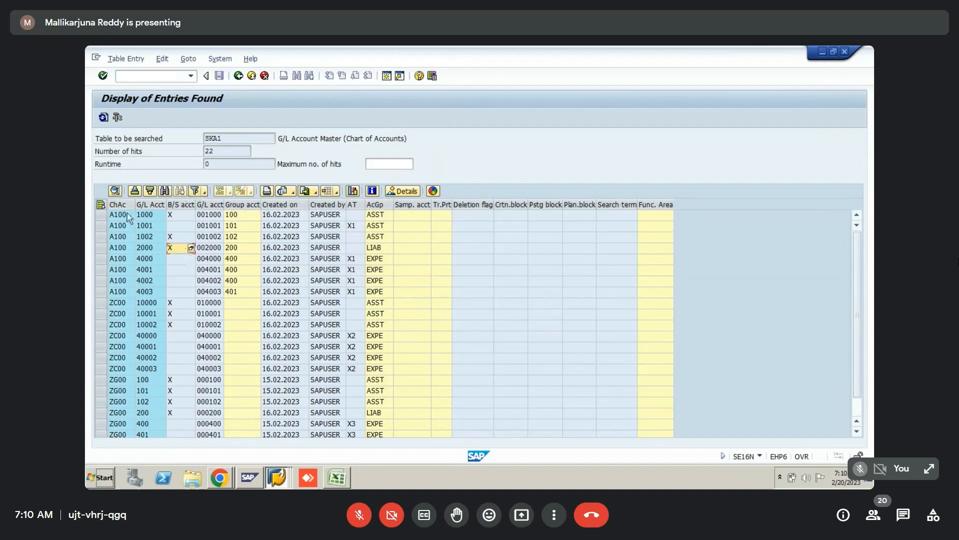
- Filter the displayed entries to chart of accounts A100 and select G/L account 4000
click(195, 191)
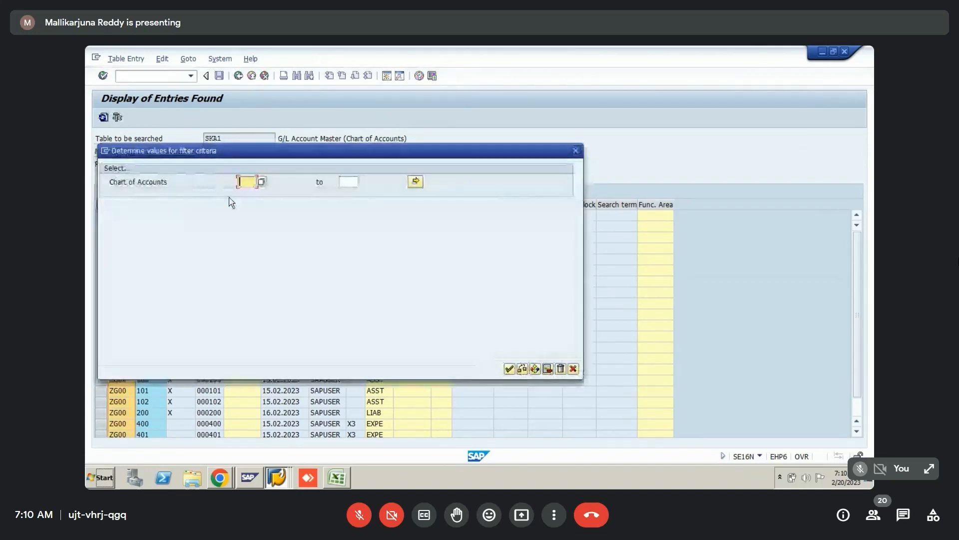
text(ZG00)
key(Return)
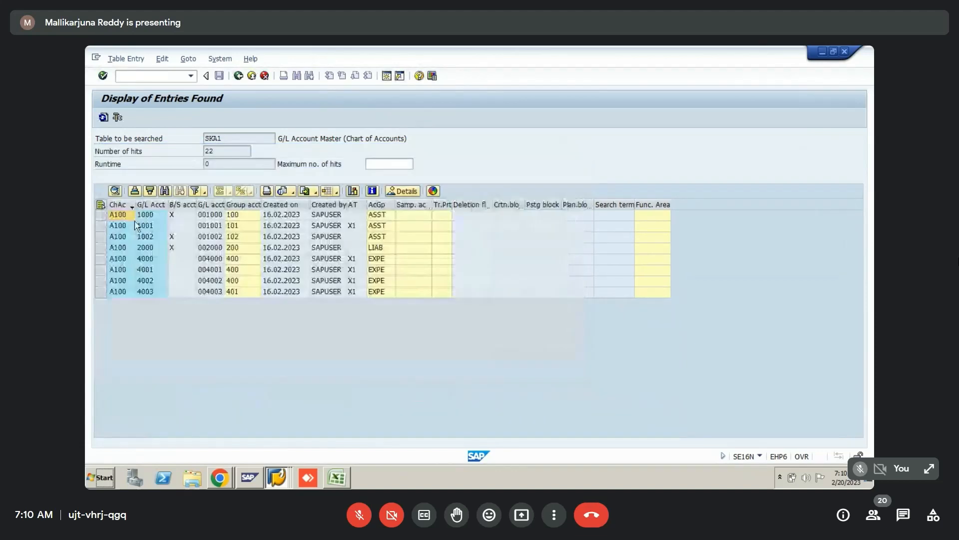
click(150, 260)
- Switch to the FSS0 session and put G/L account 4000 in company code A100 into change mode, at its alternative account number
key(alt+Tab)
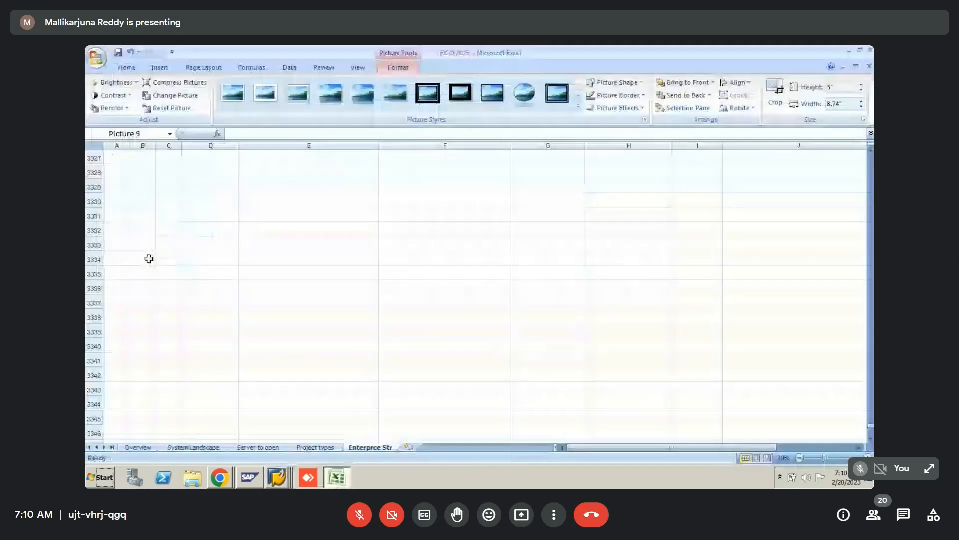
key(alt+Tab)
key(alt+Tab)
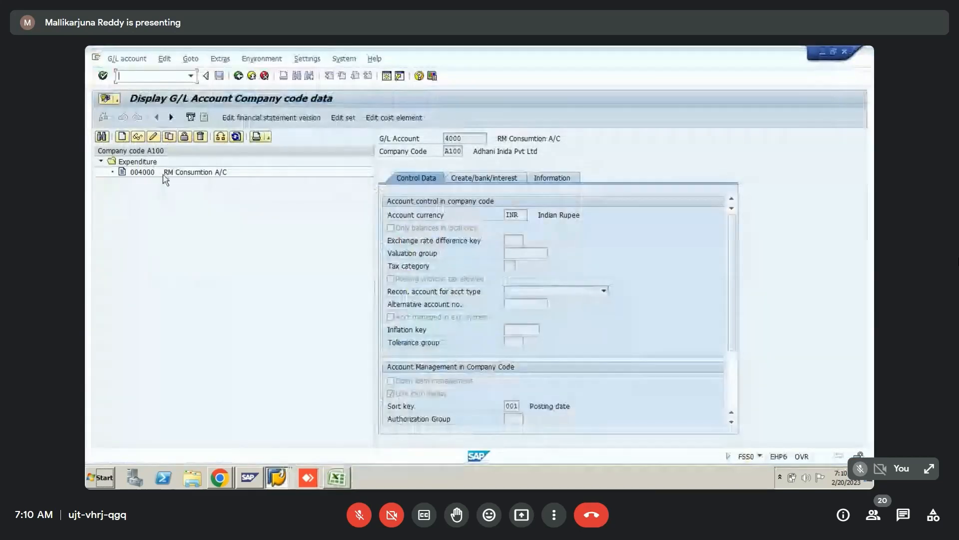
click(164, 172)
click(153, 137)
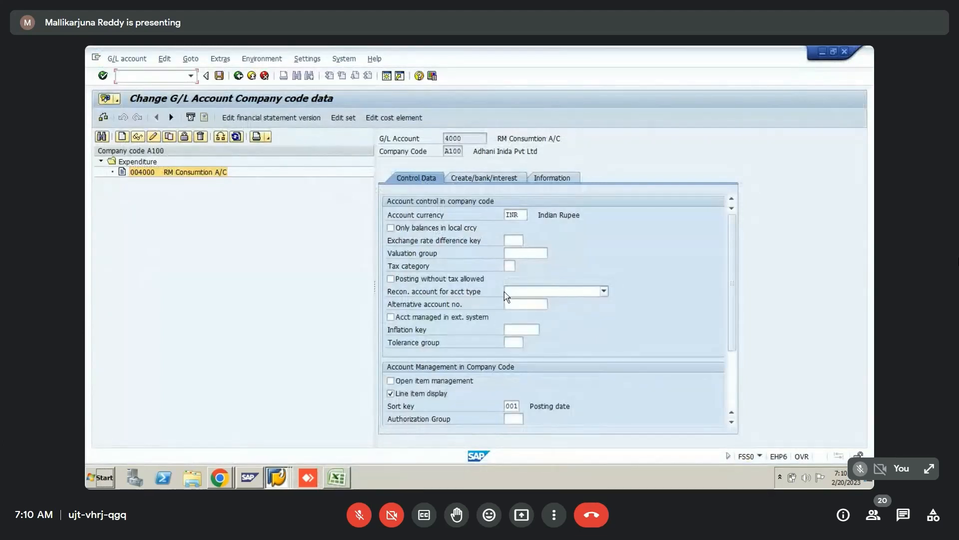
click(516, 305)
- Switch back to the SKA1 entries, delete the chart of accounts filter, and select G/L account 40000 of chart ZC00
key(alt+Tab)
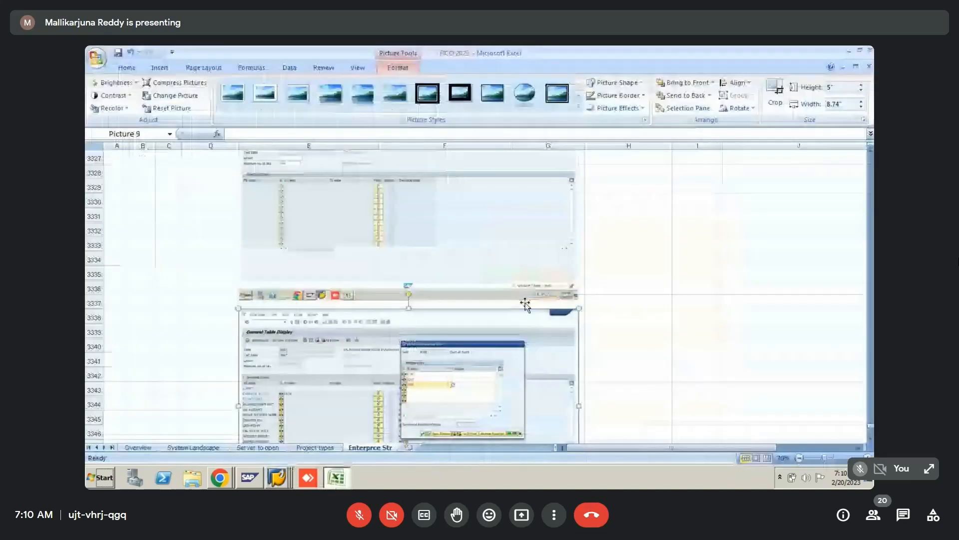
key(alt+Tab)
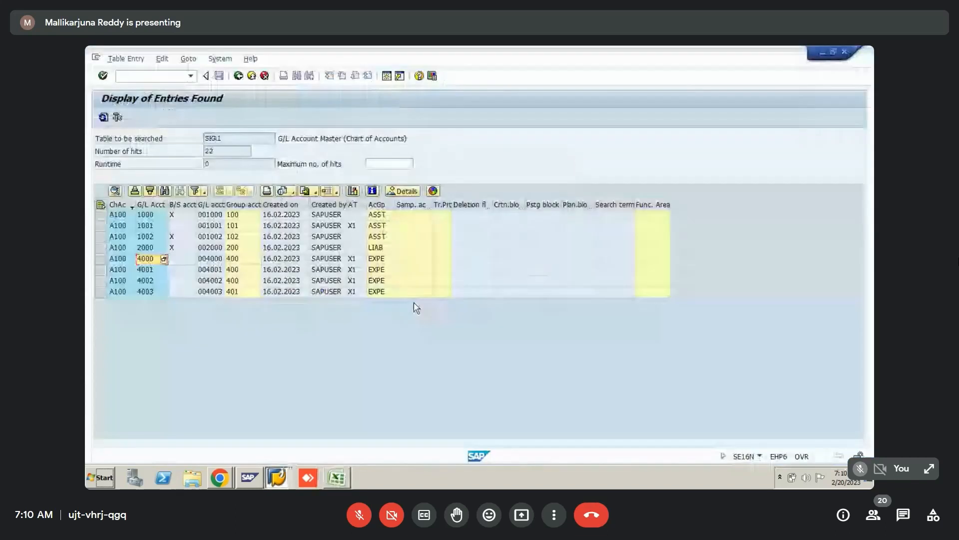
click(199, 193)
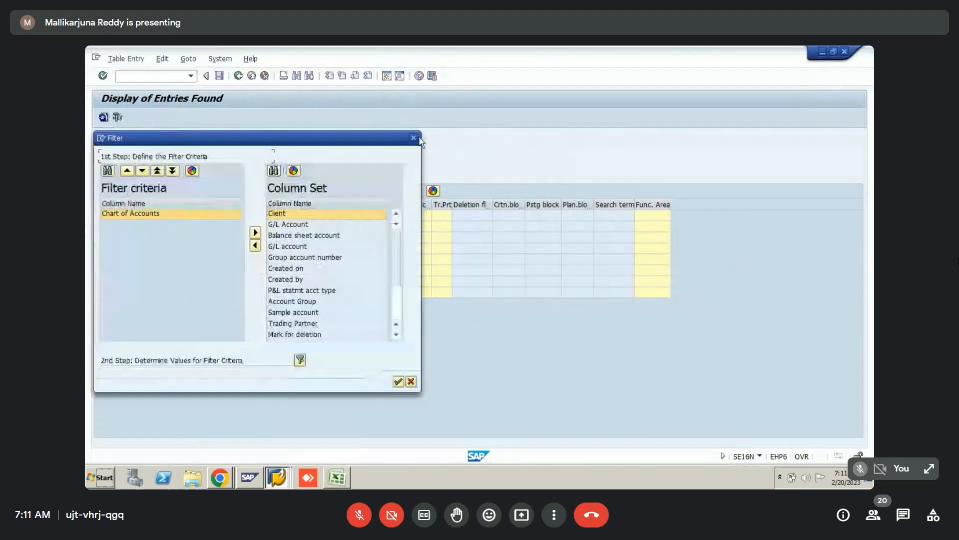
click(413, 138)
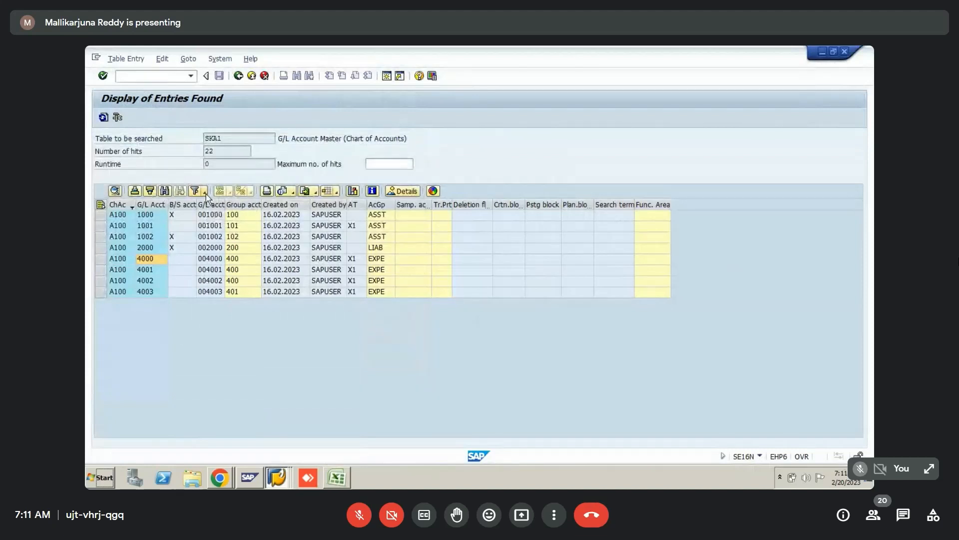
click(205, 193)
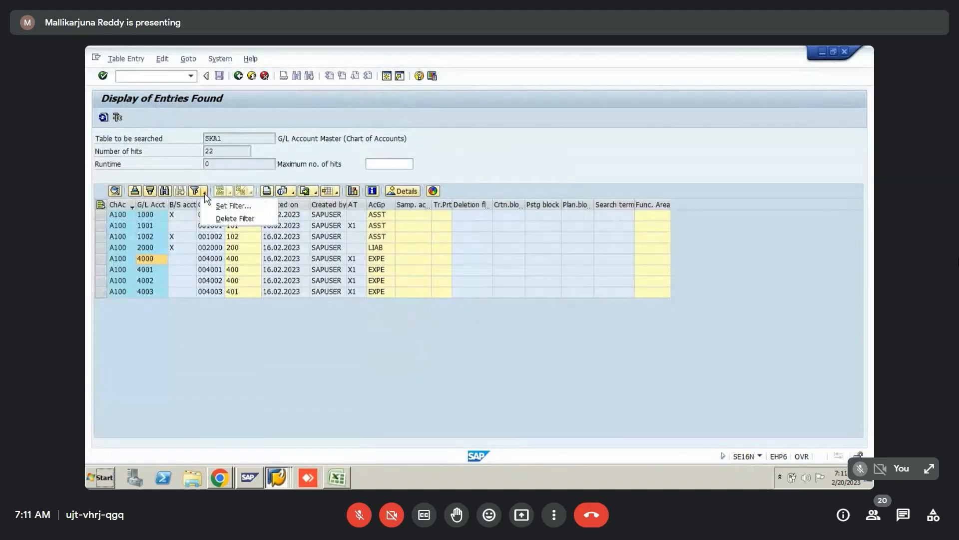
click(232, 218)
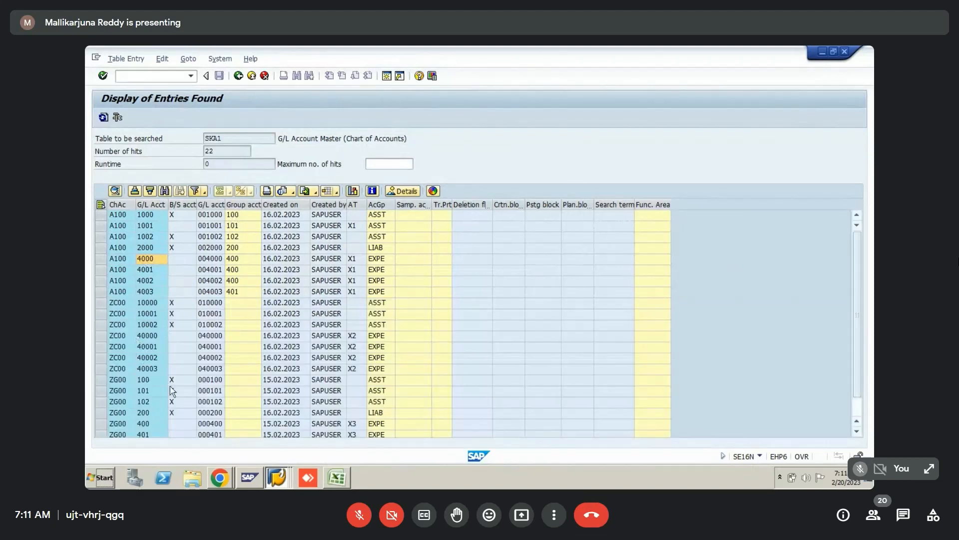
click(148, 337)
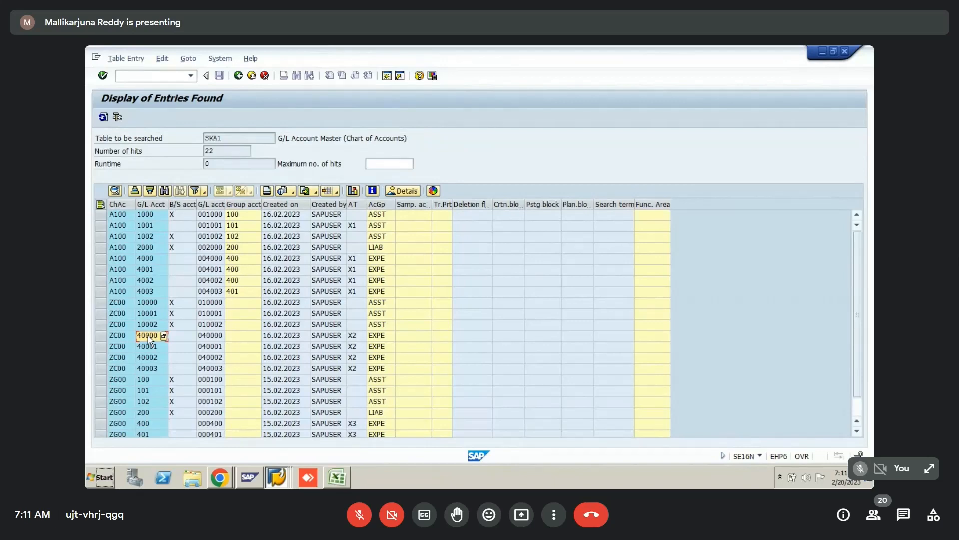
- Return to the FSS0 session and set account 4000's alternative account number to 40000 (RM Consumtion A/C) from the ZC00 account search
key(alt+Tab)
key(alt+Tab)
key(alt+Tab)
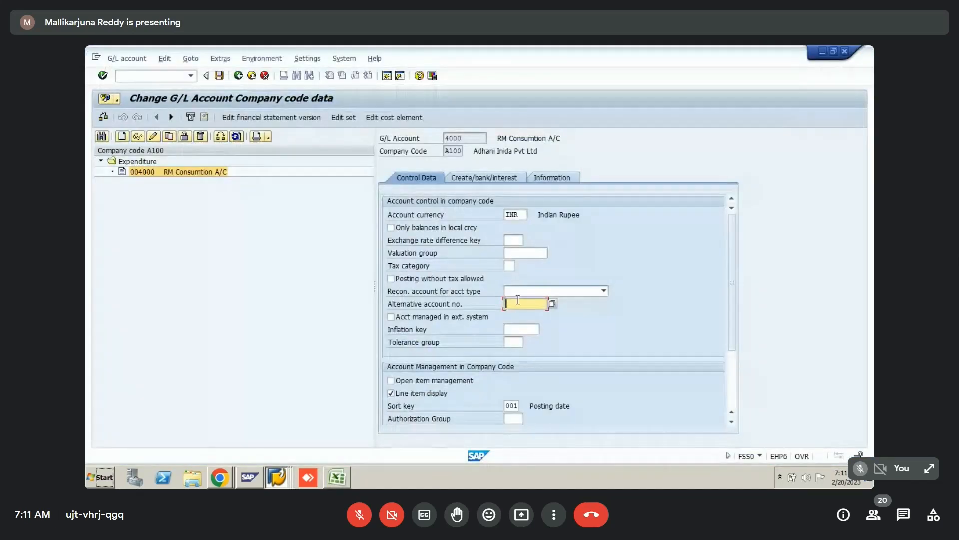
click(553, 304)
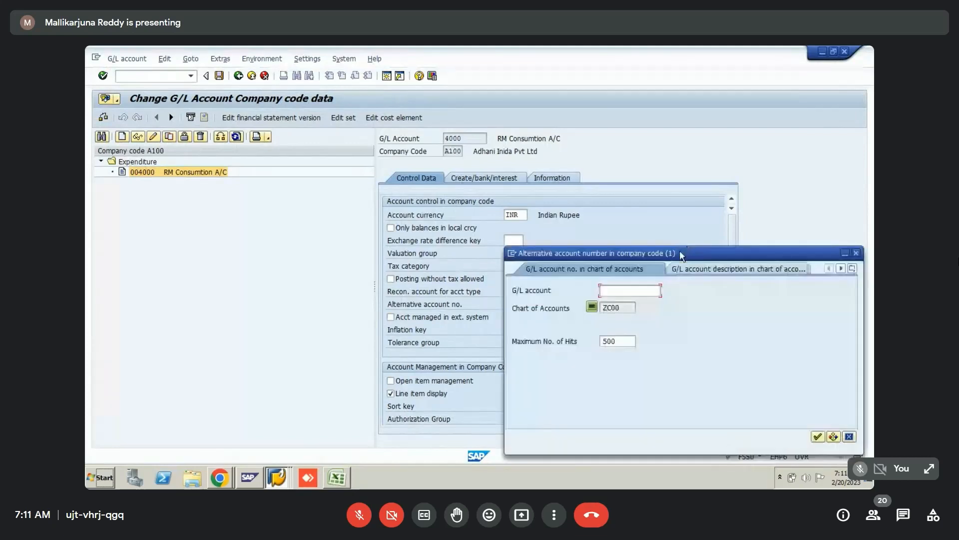
drag(680, 251, 594, 116)
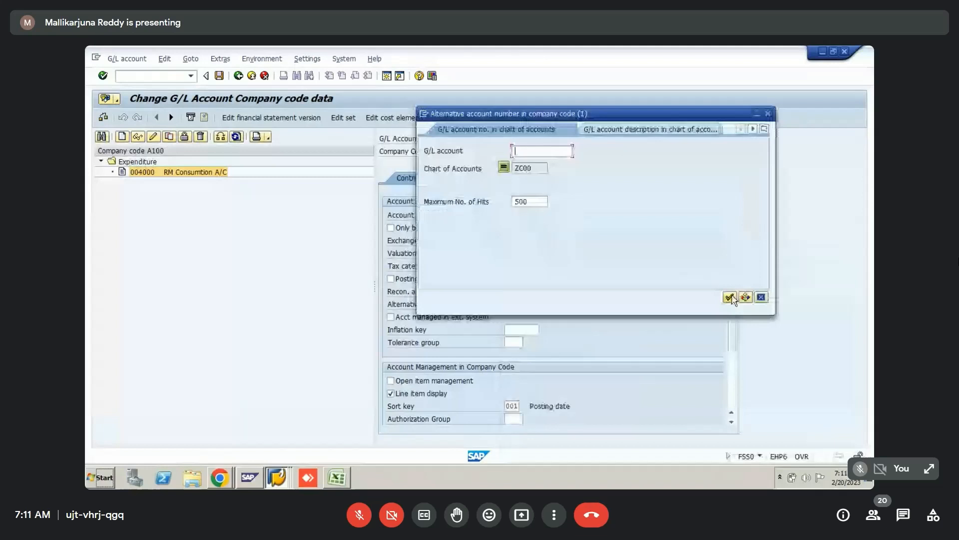
click(730, 298)
double_click(482, 152)
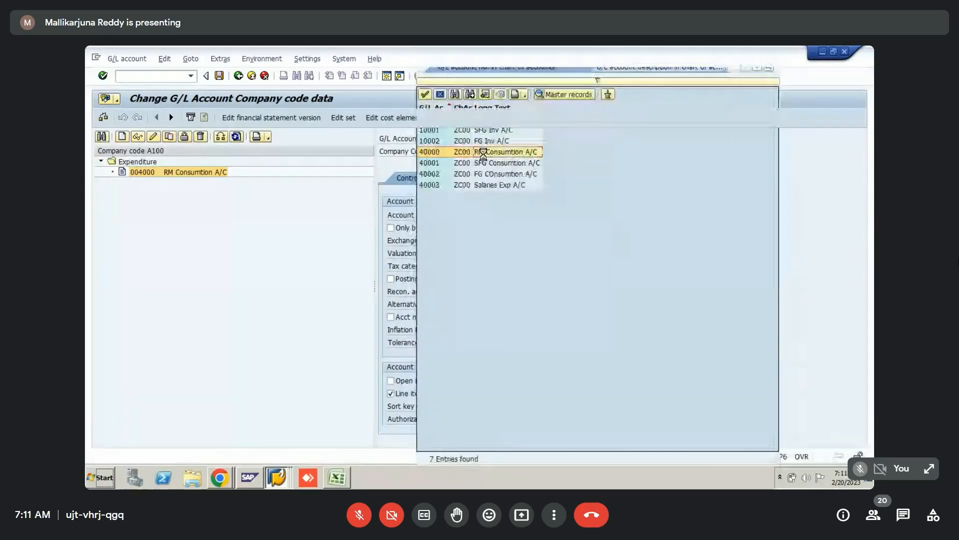
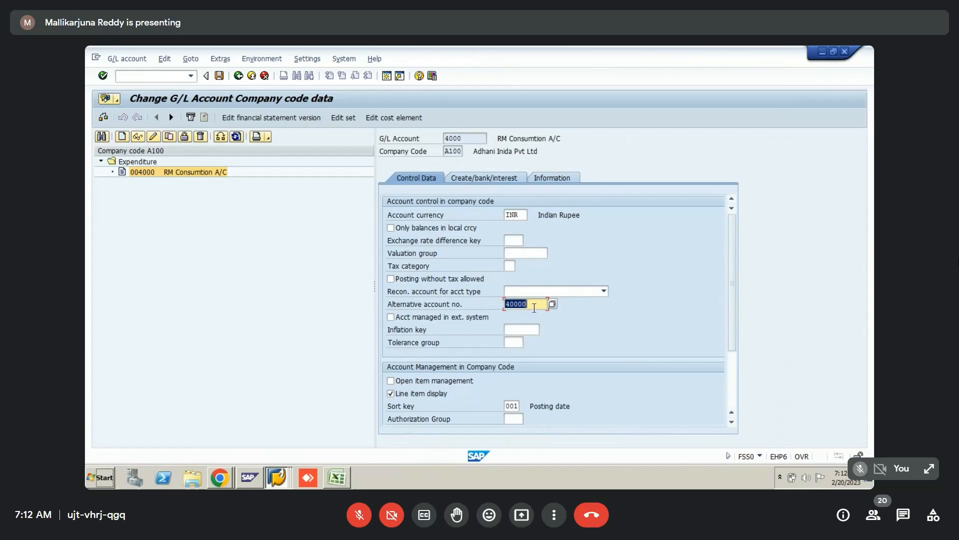
- Compare account 4000's alternative account number in FSS0 with the ZC00 accounts in the SKA1 entries, switching between both sessions
key(alt+Tab)
key(alt+Tab)
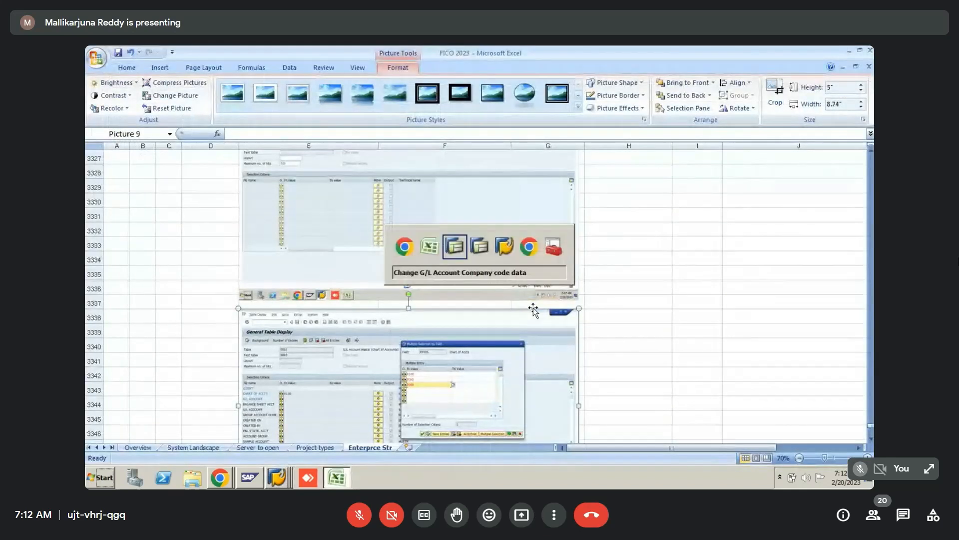
key(alt+Tab)
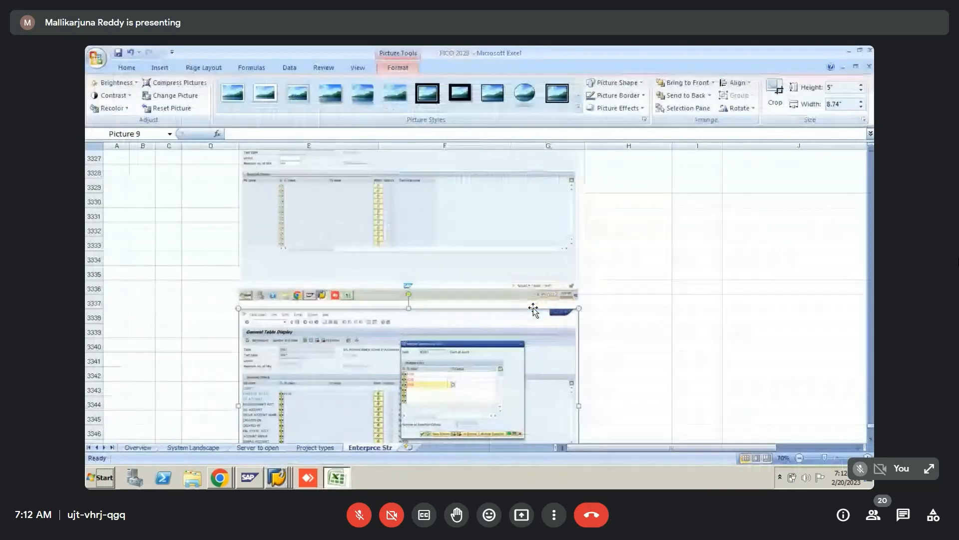
key(alt+Tab)
key(alt+Tab)
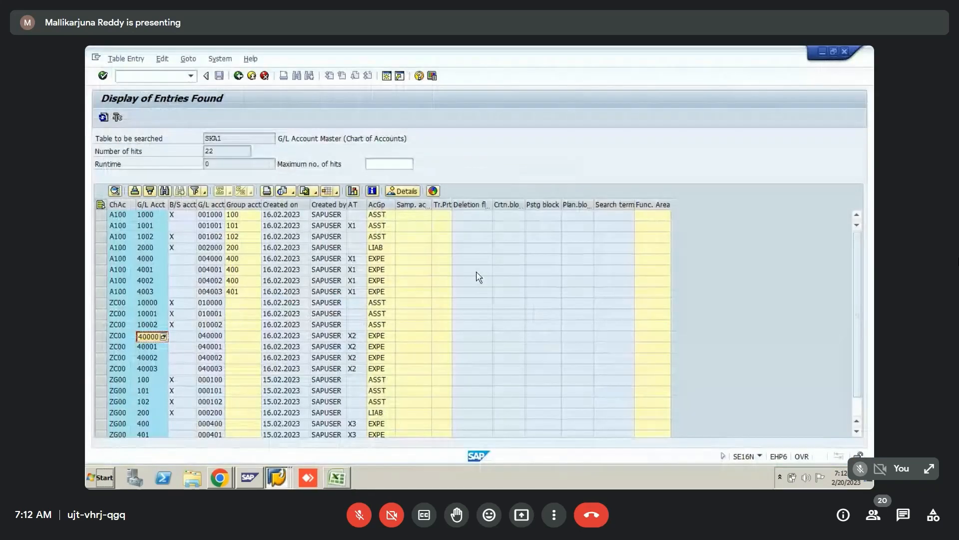
key(alt+Tab)
key(alt+Tab)
key(alt+Tab)
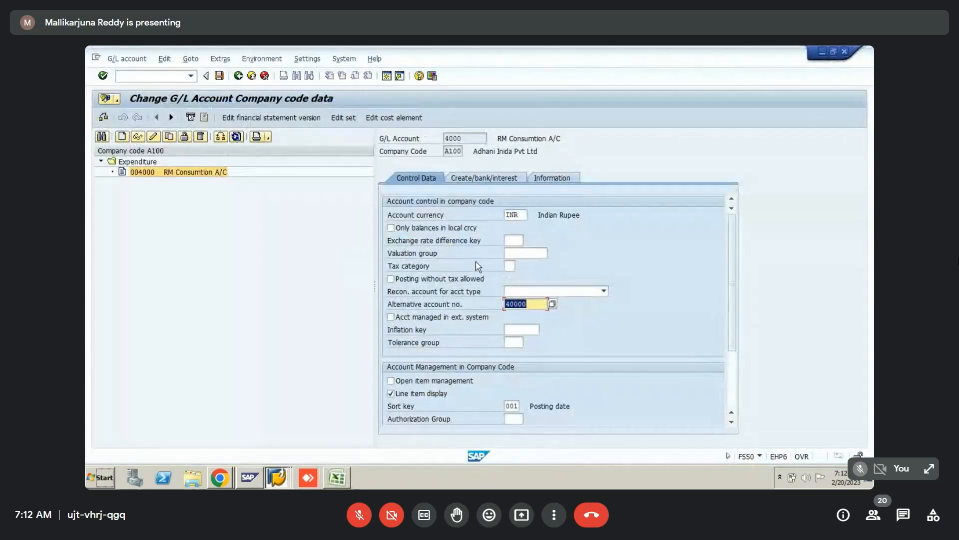
key(alt+Tab)
key(alt+Tab)
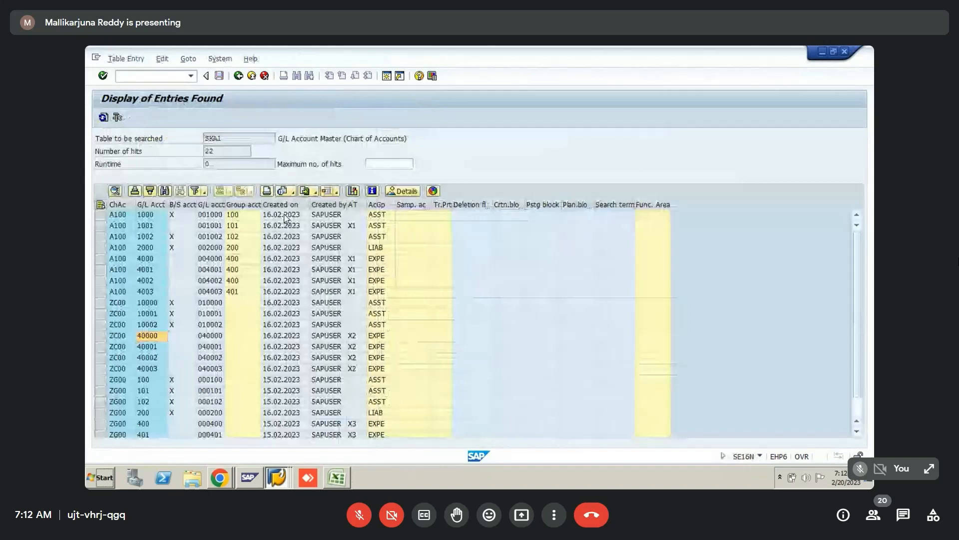
- Open the company code to chart of accounts assignment with transaction OB62 and position the list at company code A100
click(142, 79)
text(/n)
key(Return)
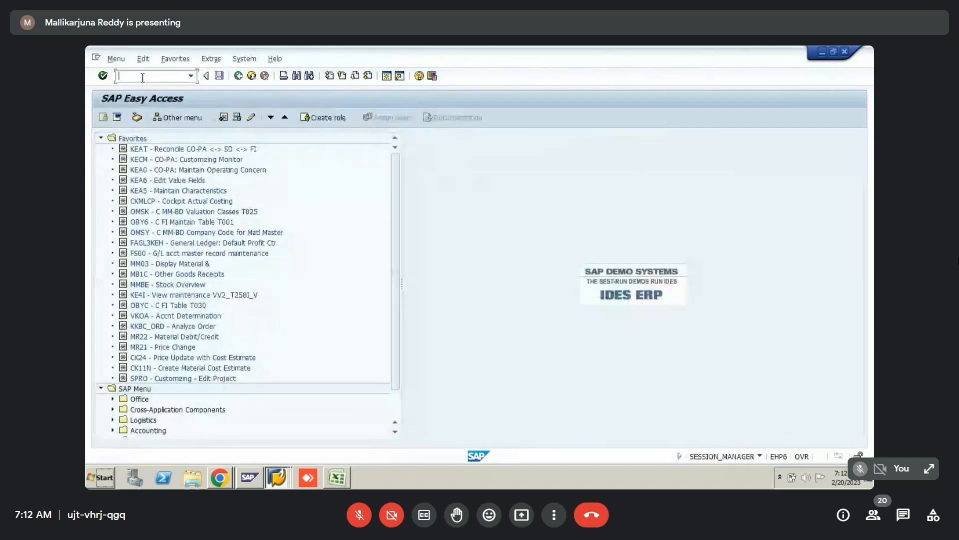
text(ob62)
key(Return)
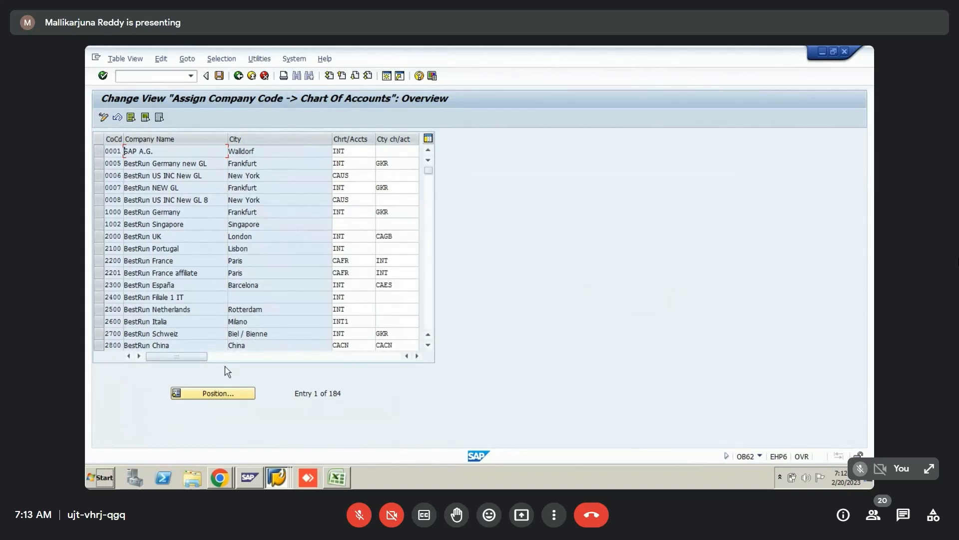
click(208, 395)
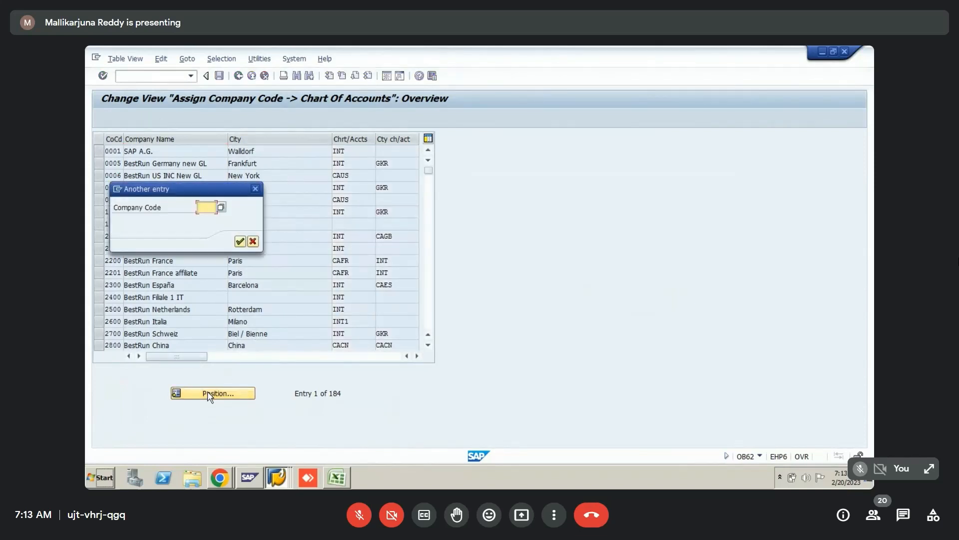
text(a100)
key(Return)
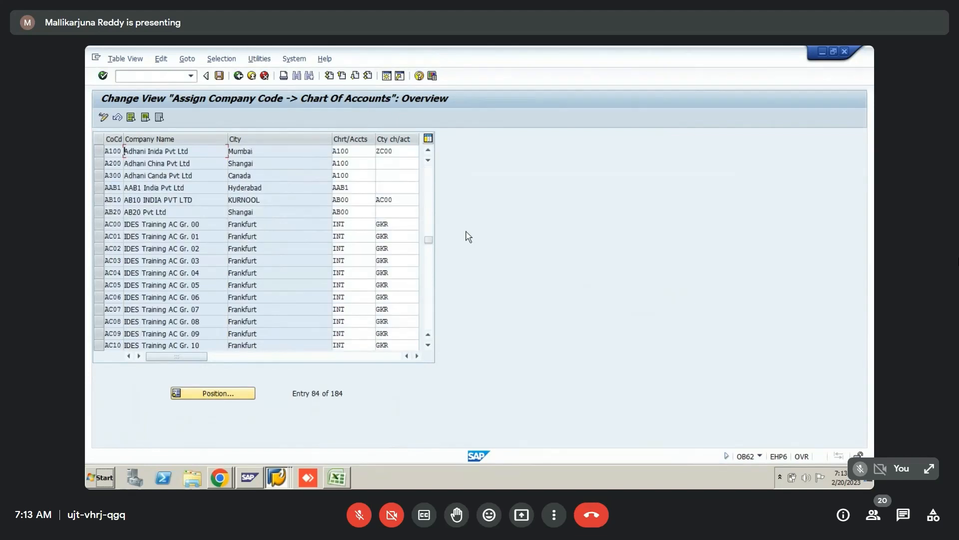
- Clear the country chart of accounts of company code A100 and save the assignment under customizing request MMSK900031
click(402, 151)
drag(402, 151, 353, 156)
key(BackSpace)
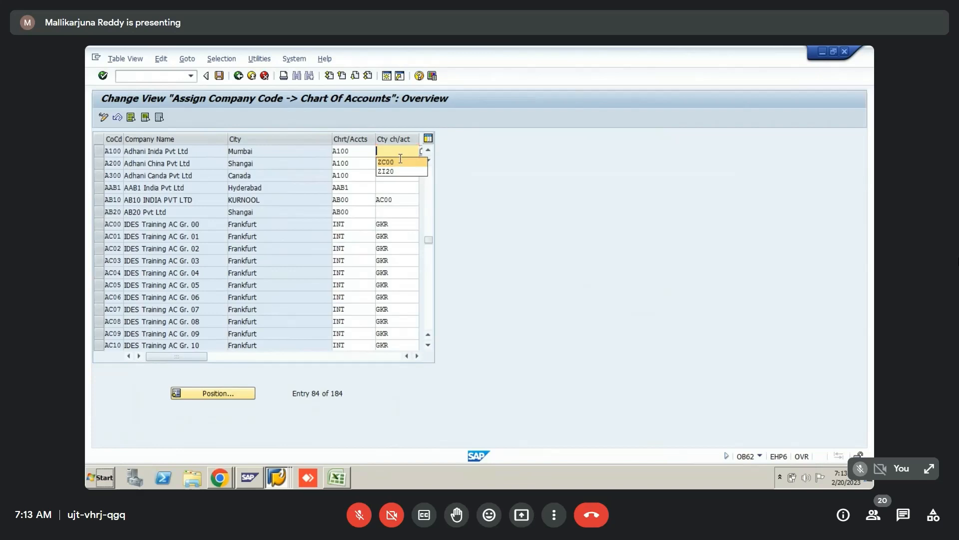
key(Return)
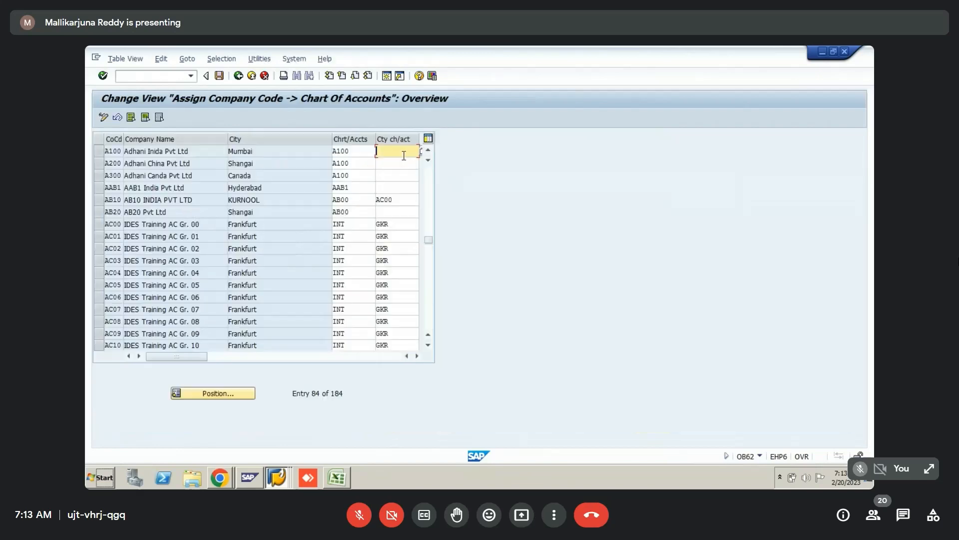
click(220, 77)
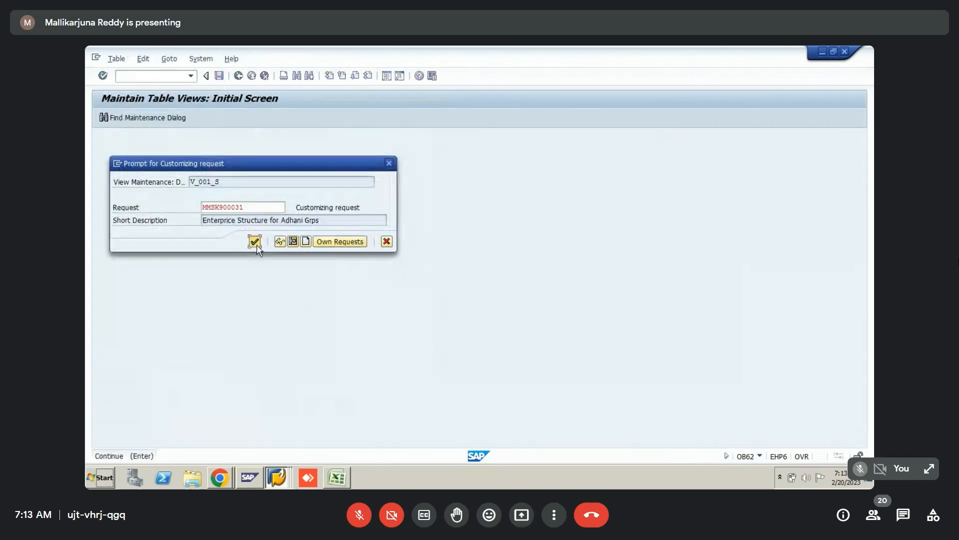
click(255, 242)
- Switch to the Google Meet window in Chrome and admit the waiting participant to the call
key(alt+Tab)
key(alt+Tab)
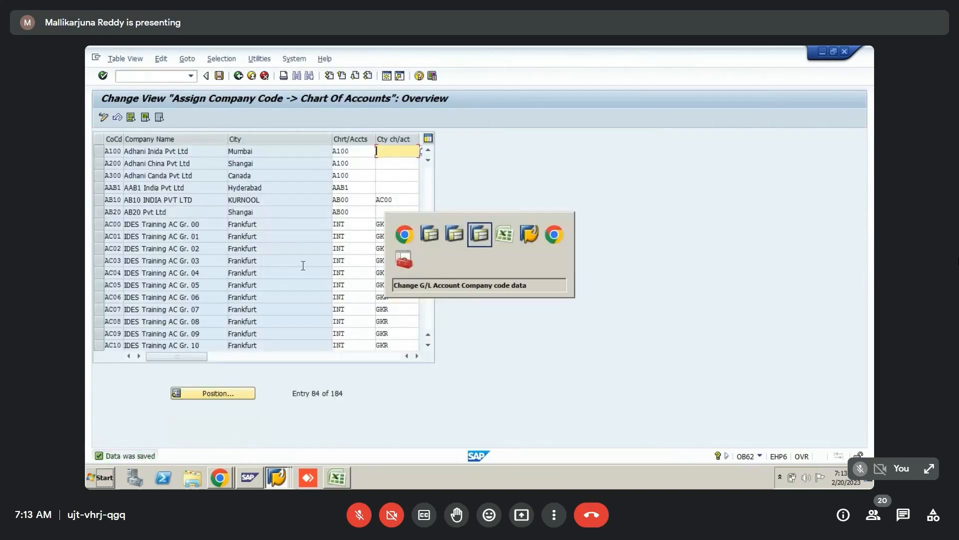
key(alt+Tab)
key(alt+Tab)
key(alt+Tab)
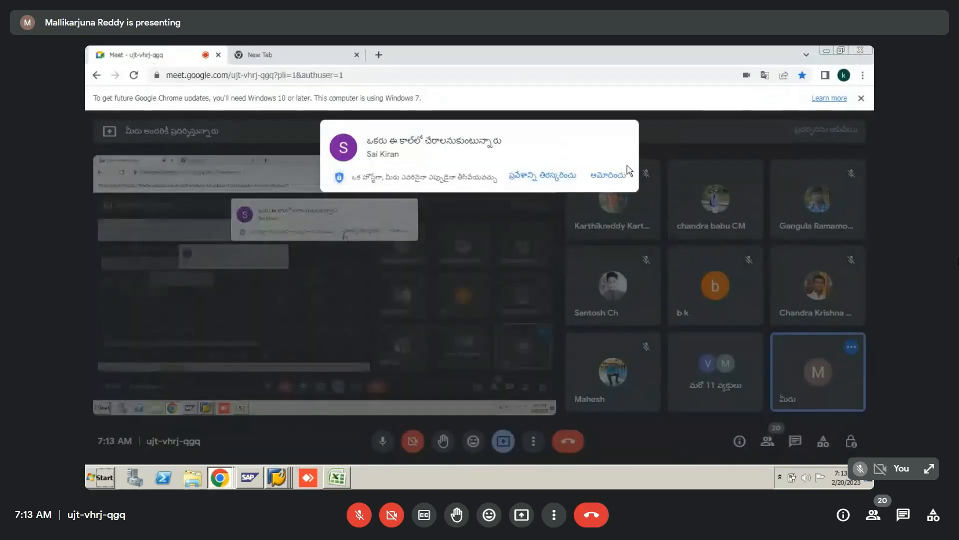
click(625, 174)
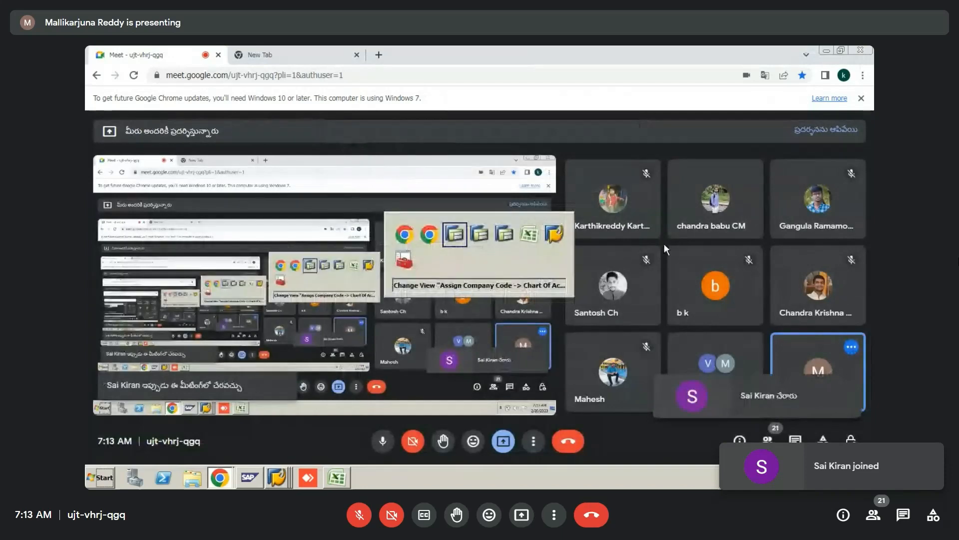
- Return to the FSS0 session showing account 4000 and leave the transaction for the SAP Easy Access menu without saving
key(alt+Tab)
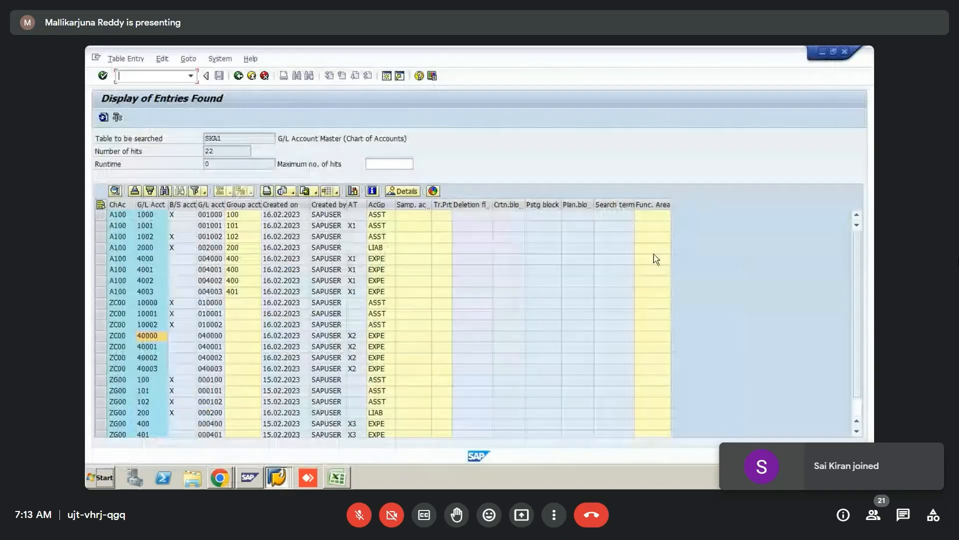
key(alt+Tab)
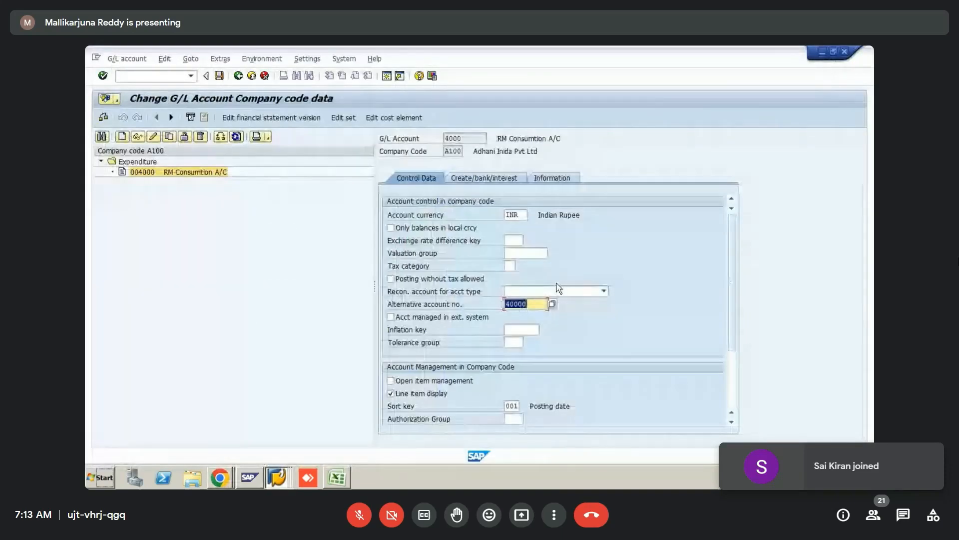
click(157, 78)
text(/)
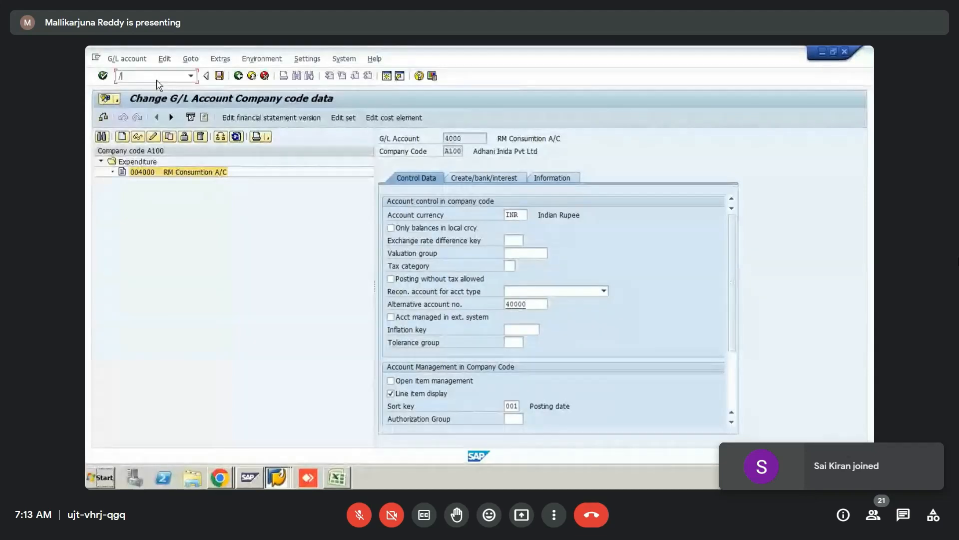
text(n)
key(Return)
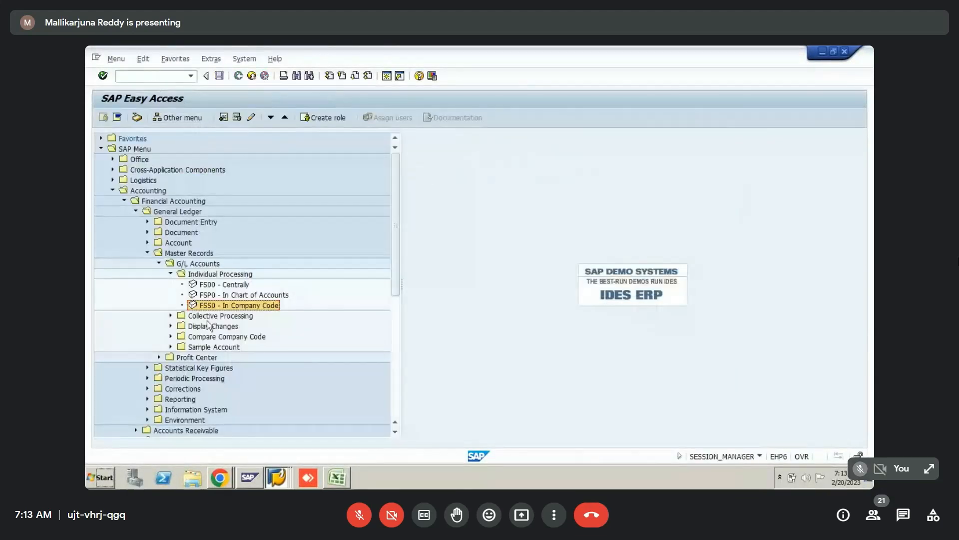
- Open the Expenditure account 4000 RM Consumtion A/C for change in company code A100 using FSS0
double_click(209, 305)
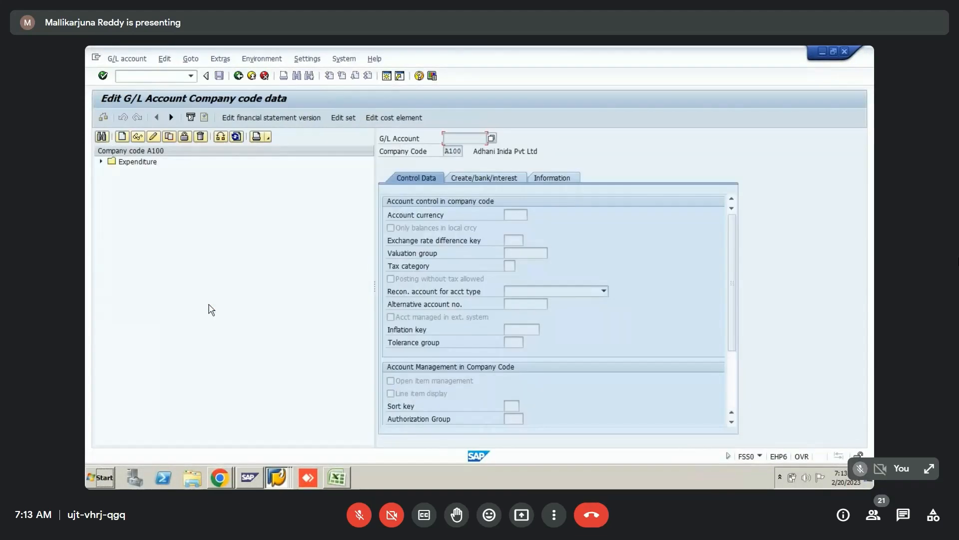
click(101, 161)
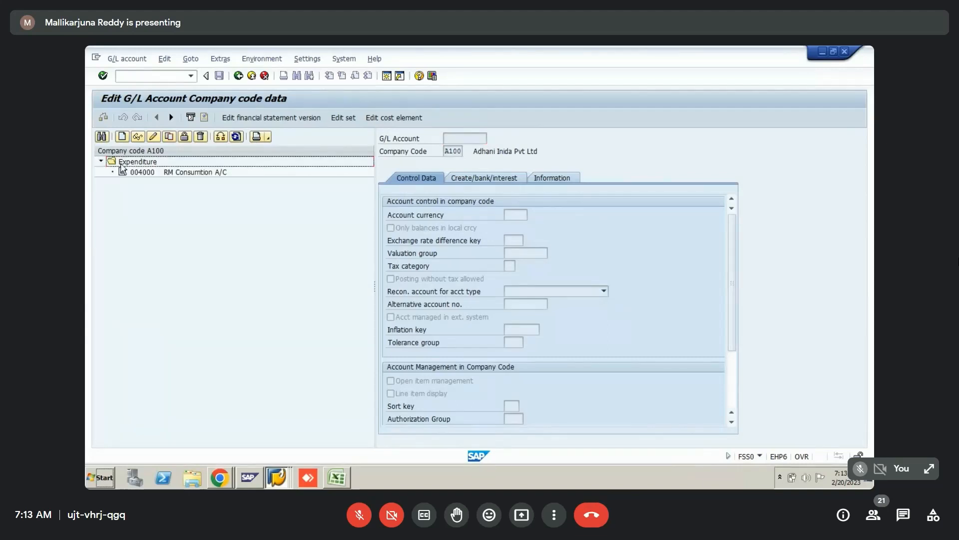
double_click(170, 175)
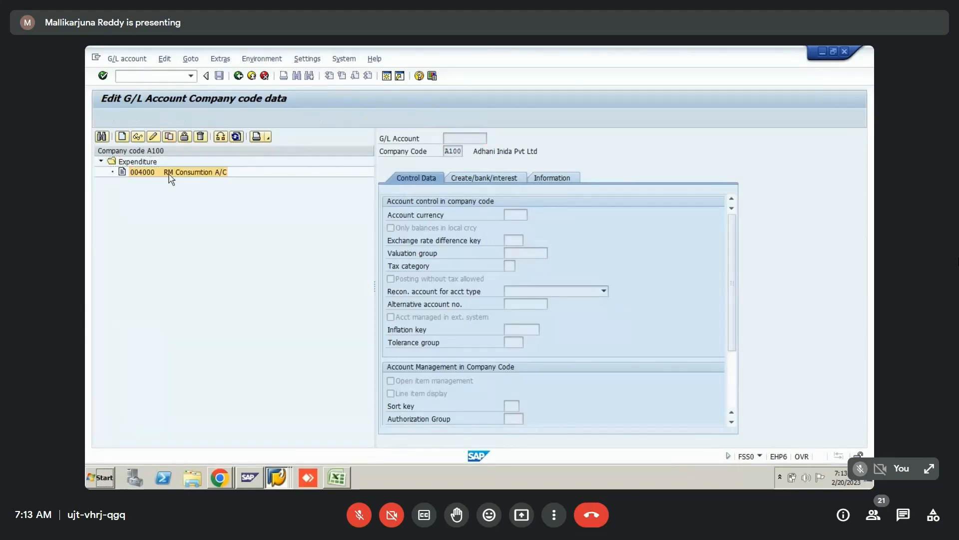
click(154, 137)
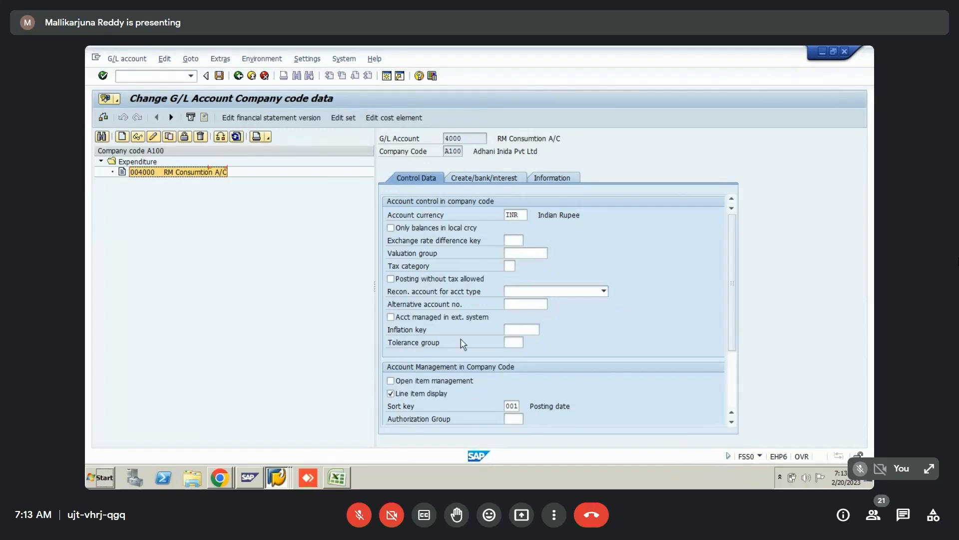
- Look up alternative account numbers in chart of accounts A100, and try AC00 as the alternative account number of G/L account 4000
click(508, 304)
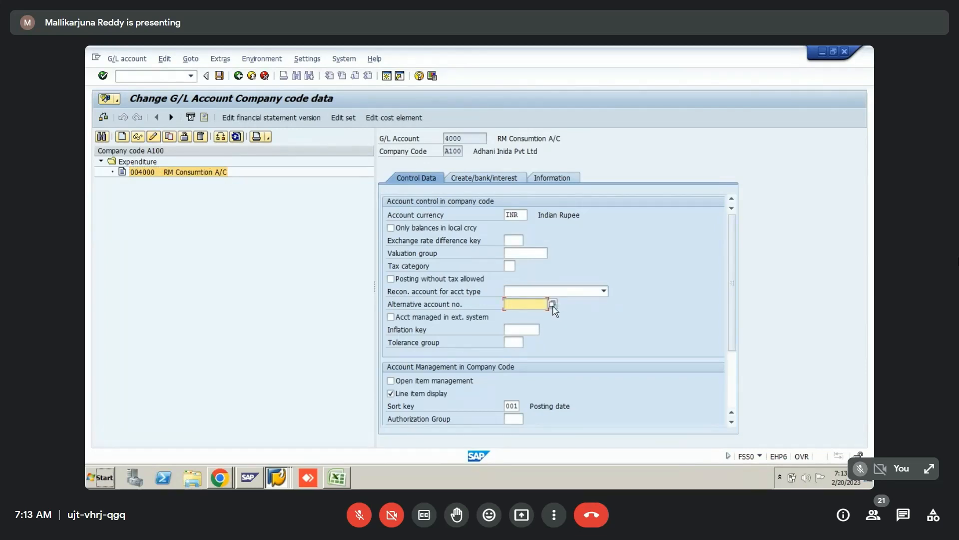
click(553, 304)
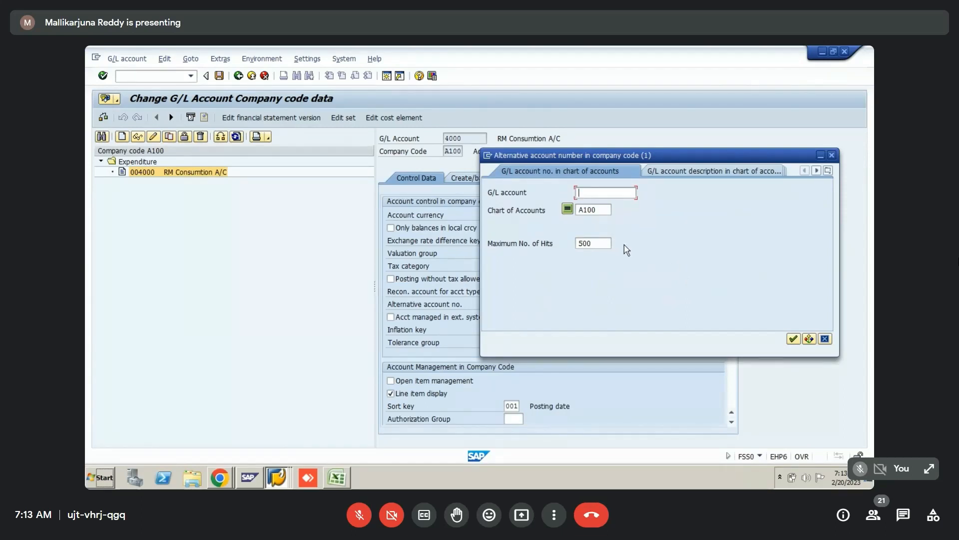
click(794, 339)
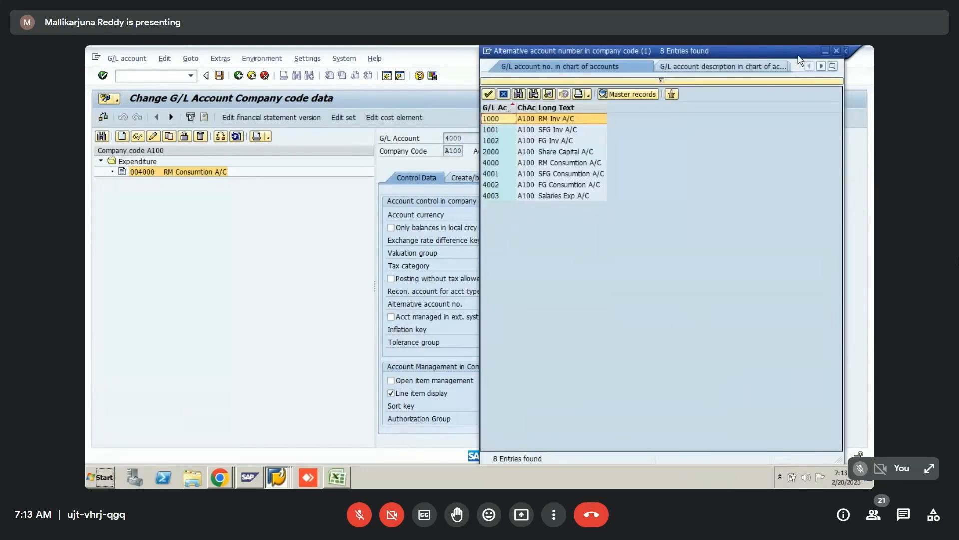
drag(748, 46, 704, 89)
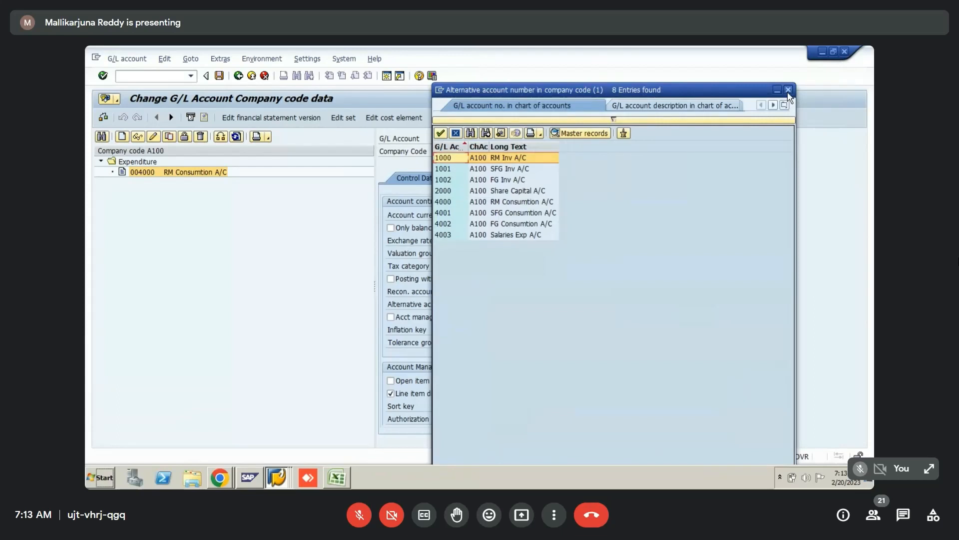
click(789, 91)
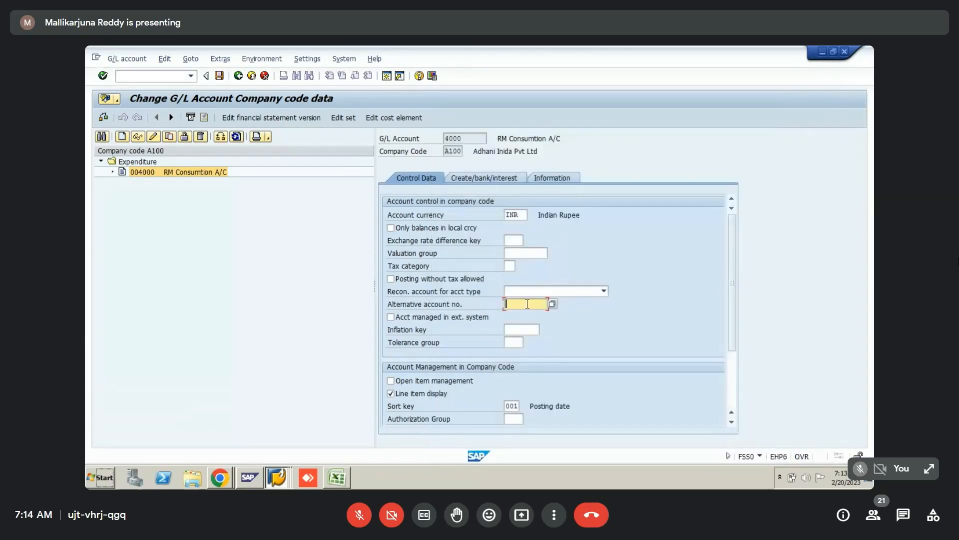
text(AC00)
key(Return)
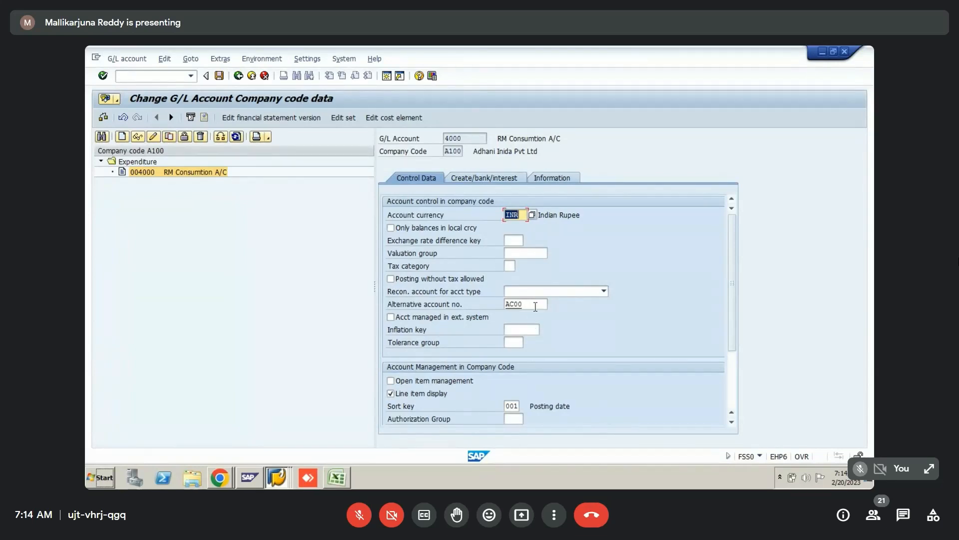
- In the company code to chart of accounts assignment, set the country chart of accounts for A100 to ZC00 and save
key(alt+Tab)
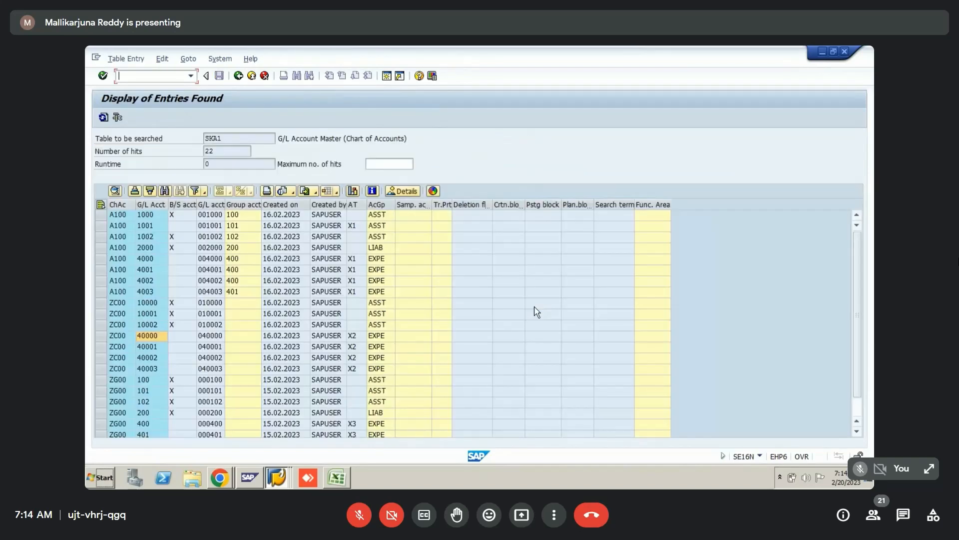
key(alt+Tab)
key(alt+Tab)
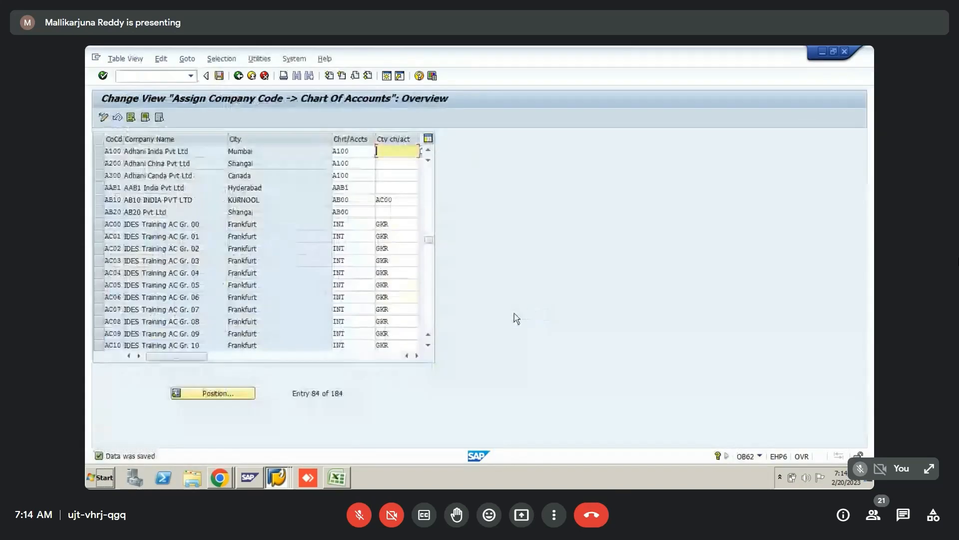
text(ZC00)
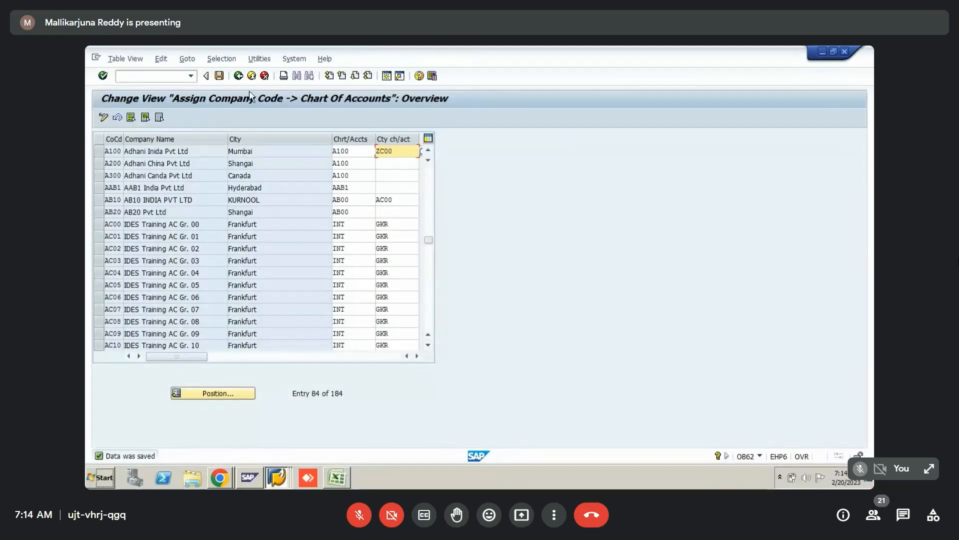
click(220, 76)
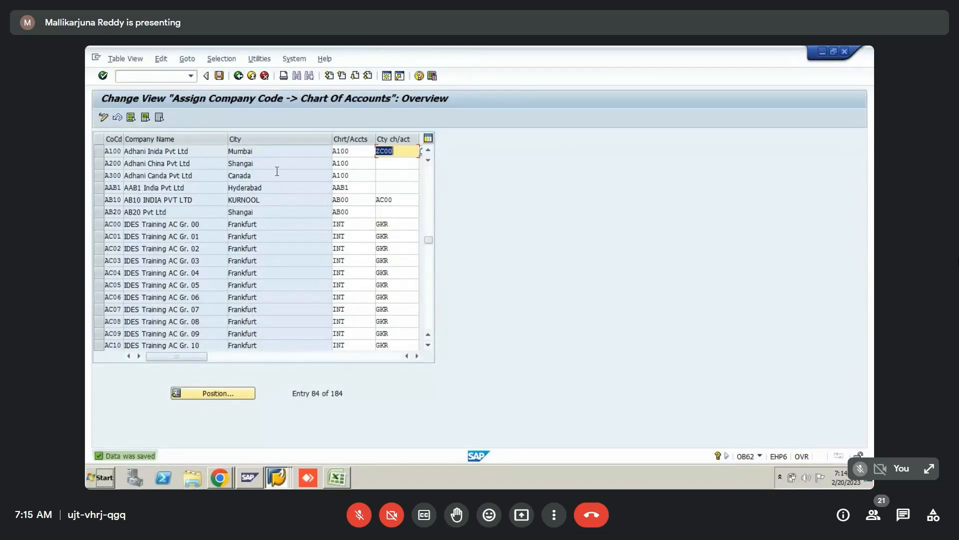
click(239, 76)
- Return to the G/L account session and leave the account change without saving
key(alt+Tab)
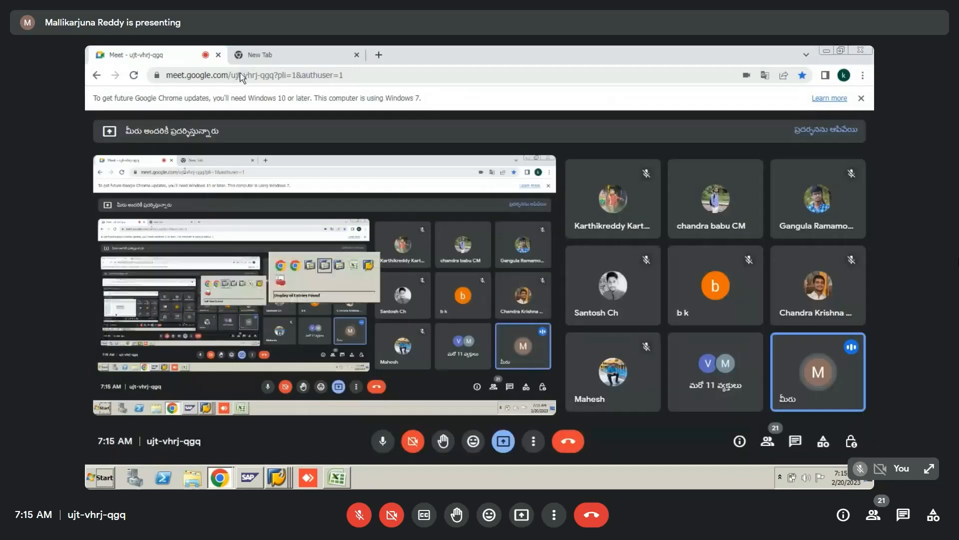
key(alt+Tab)
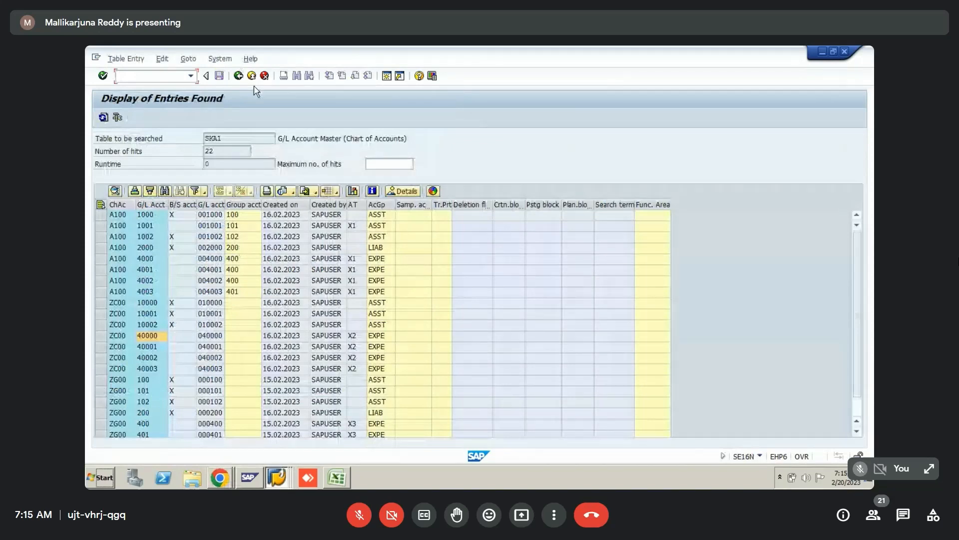
key(alt+Tab)
click(171, 76)
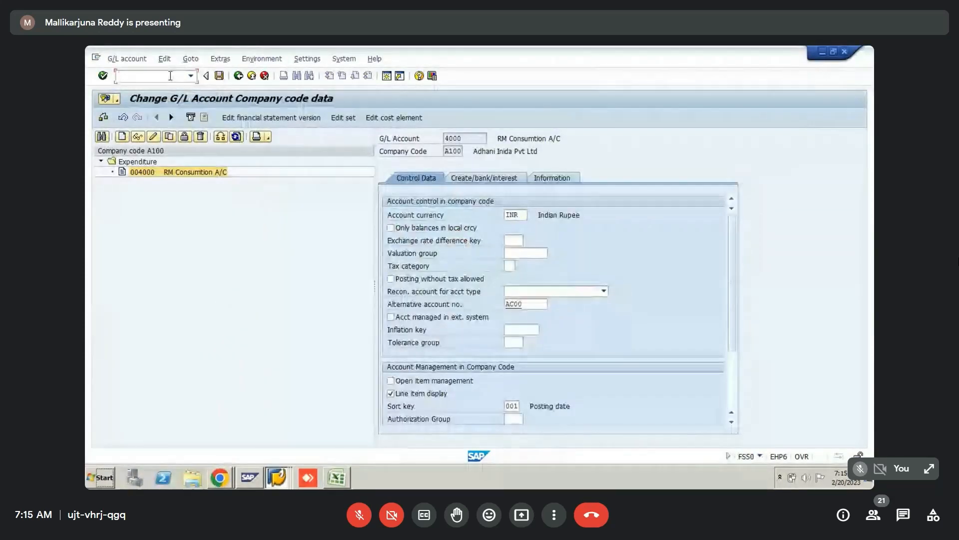
text(/n)
key(Return)
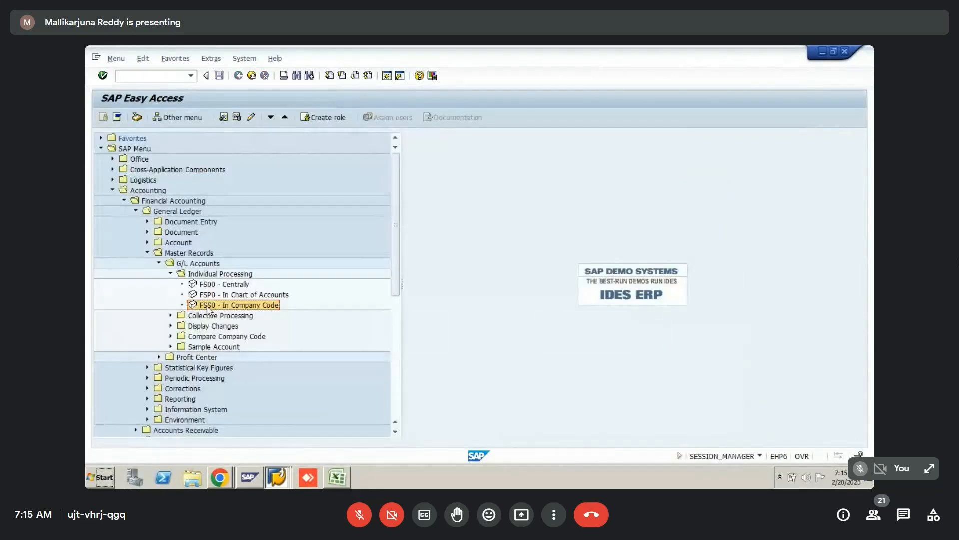
- Reopen G/L account 4000 RM Consumtion A/C for change in company code A100 using FSS0
double_click(207, 307)
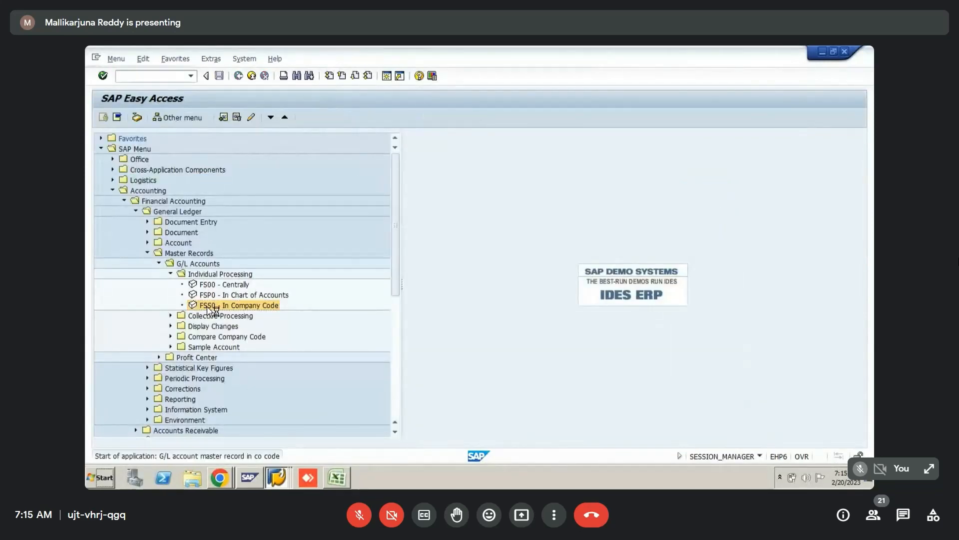
click(101, 162)
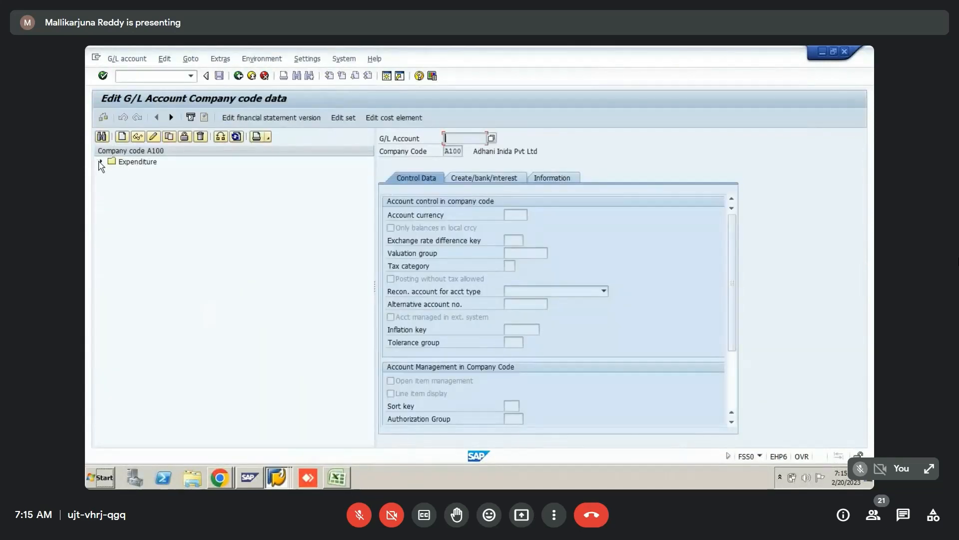
click(159, 173)
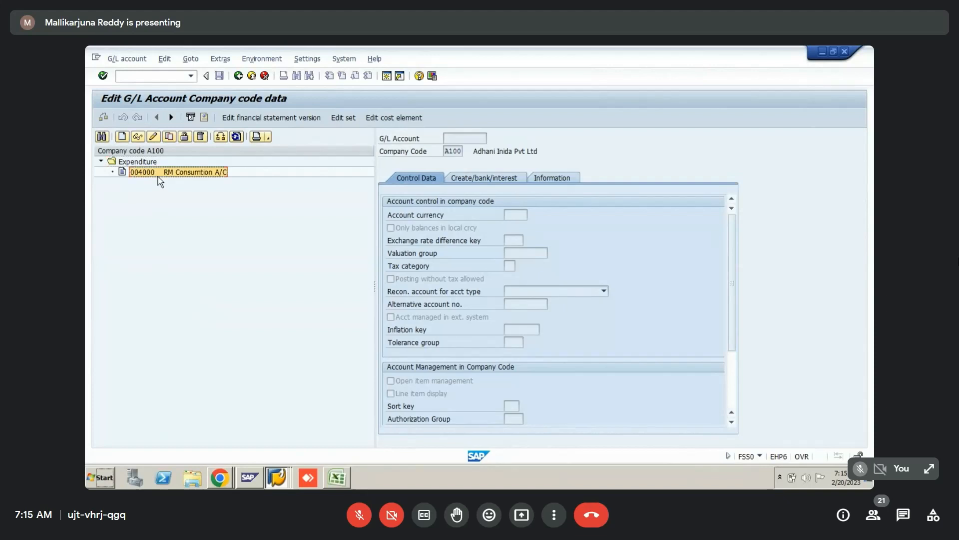
click(153, 137)
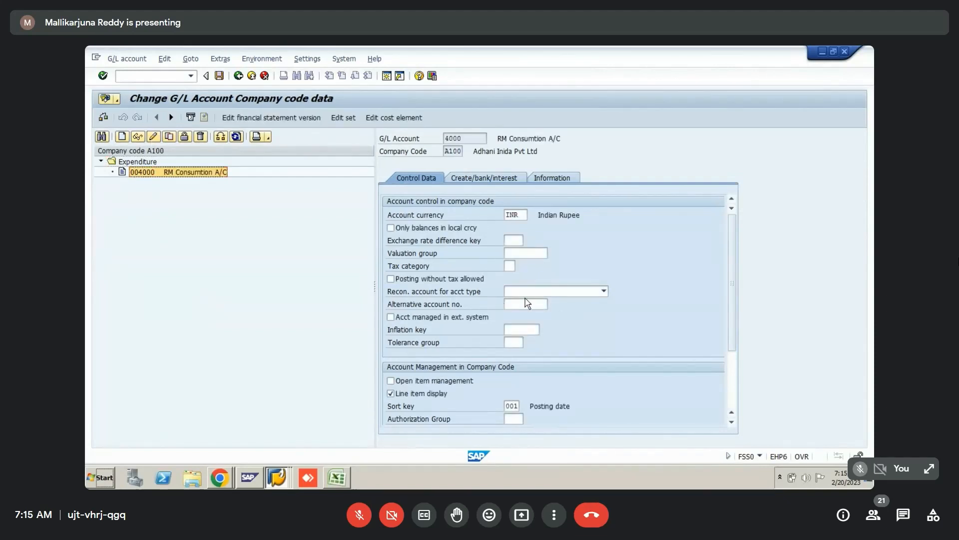
- Try AC00 again as the alternative account number of G/L account 4000
click(520, 303)
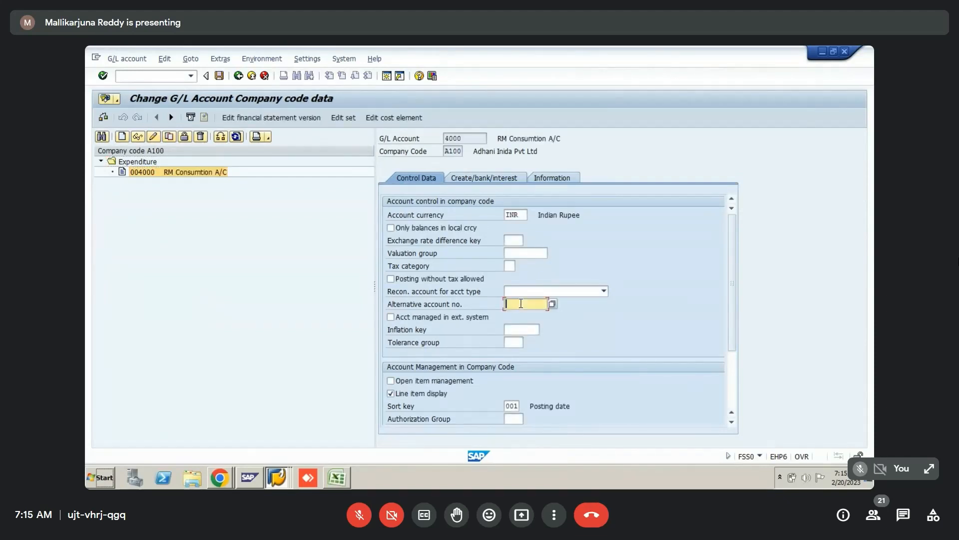
text(AC00)
key(Return)
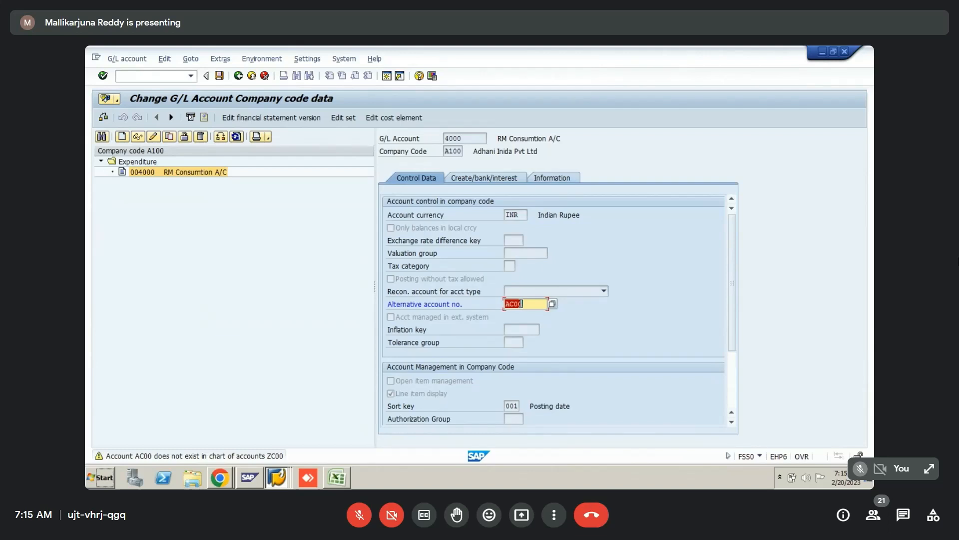
key(alt+Tab)
key(alt+Tab)
key(alt+Tab)
key(Return)
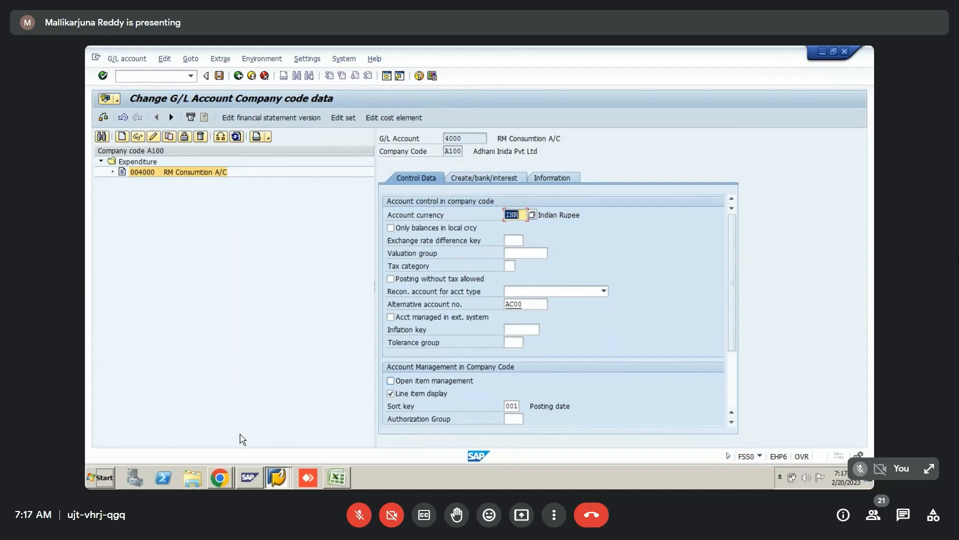
- Set the alternative account number to 40000 RM Consumtion A/C from the value list of chart of accounts ZC00
click(534, 304)
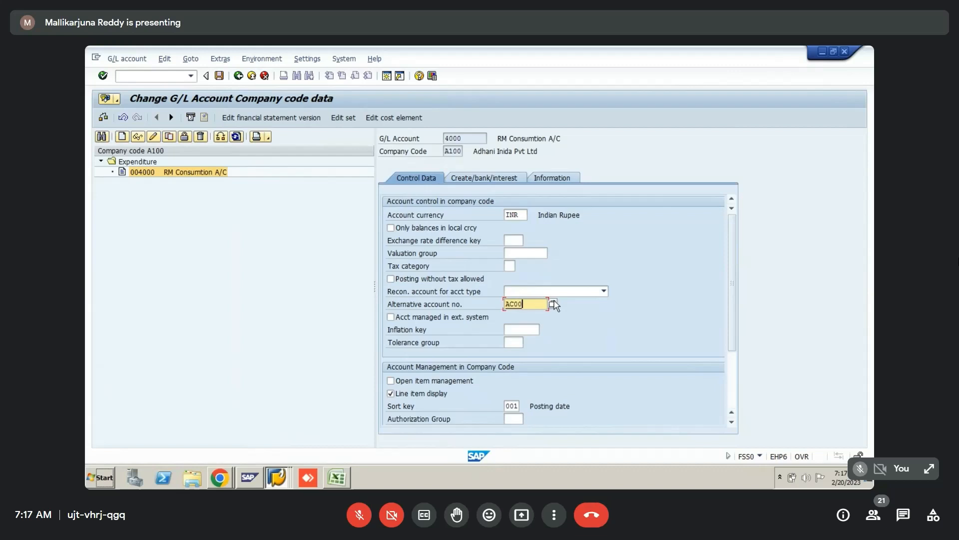
click(554, 304)
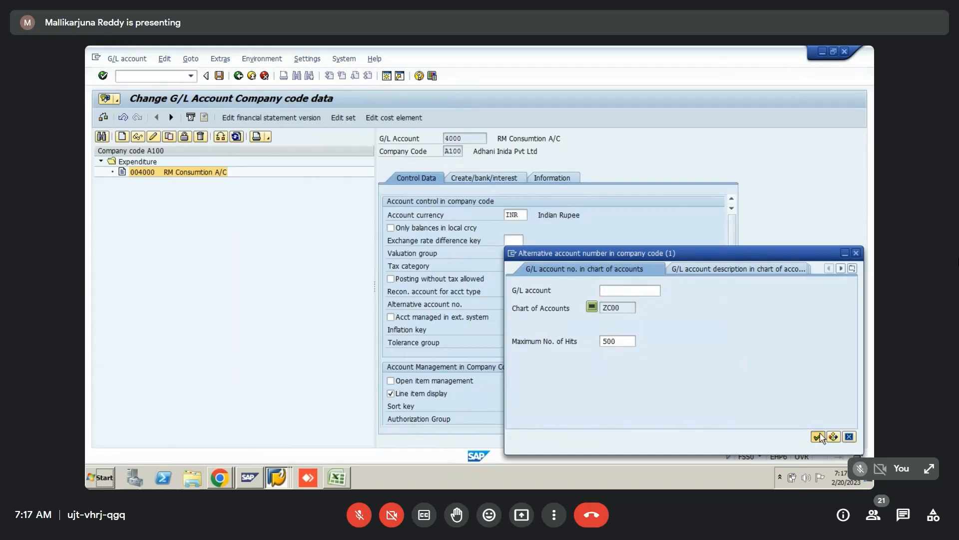
click(818, 436)
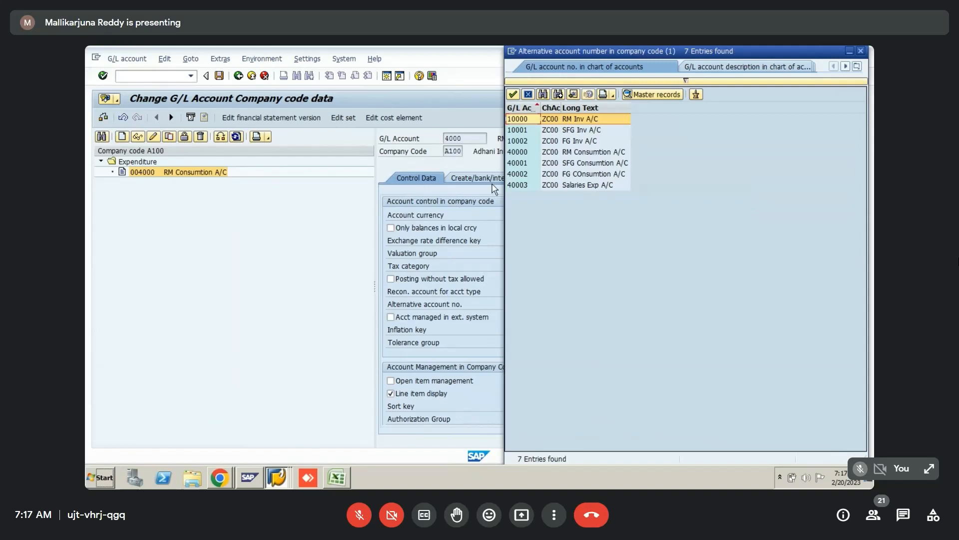
double_click(518, 156)
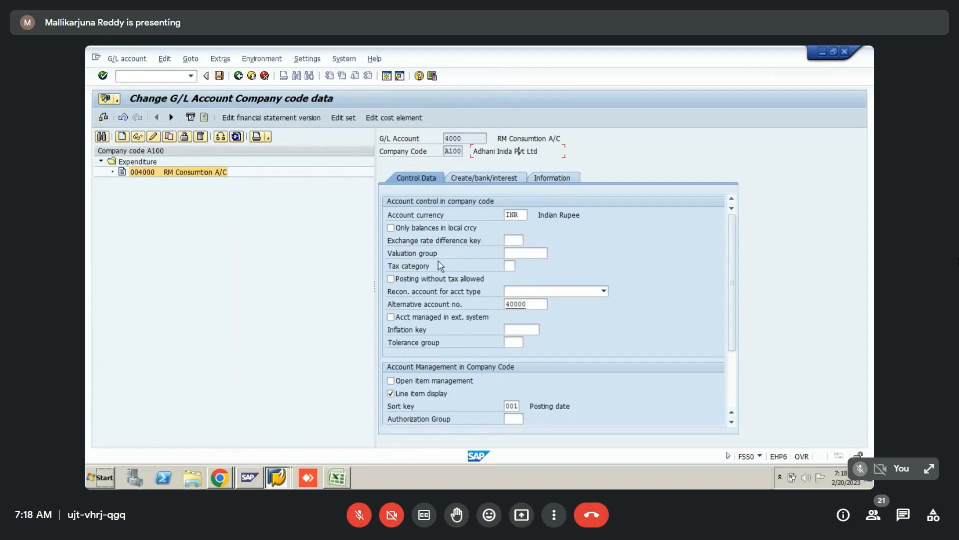
- Reselect 40000 RM Consumtion A/C from the ZC00 value list as the alternative account number, and save G/L account 4000
click(530, 304)
click(553, 304)
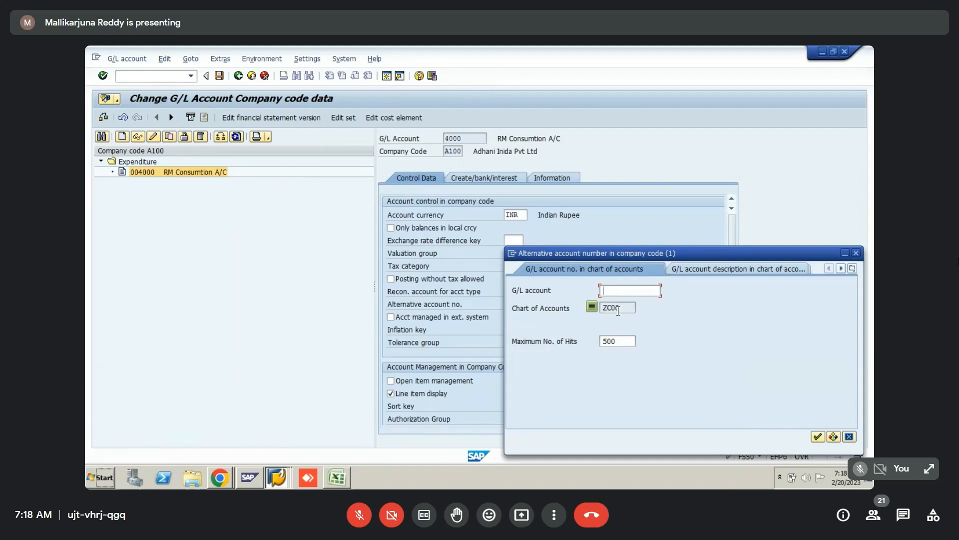
drag(578, 251, 521, 147)
click(769, 336)
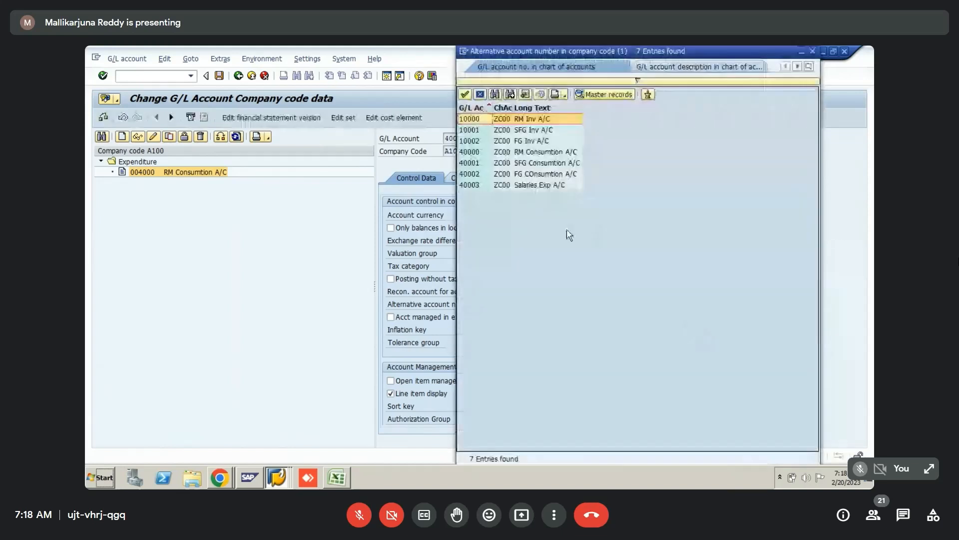
double_click(474, 152)
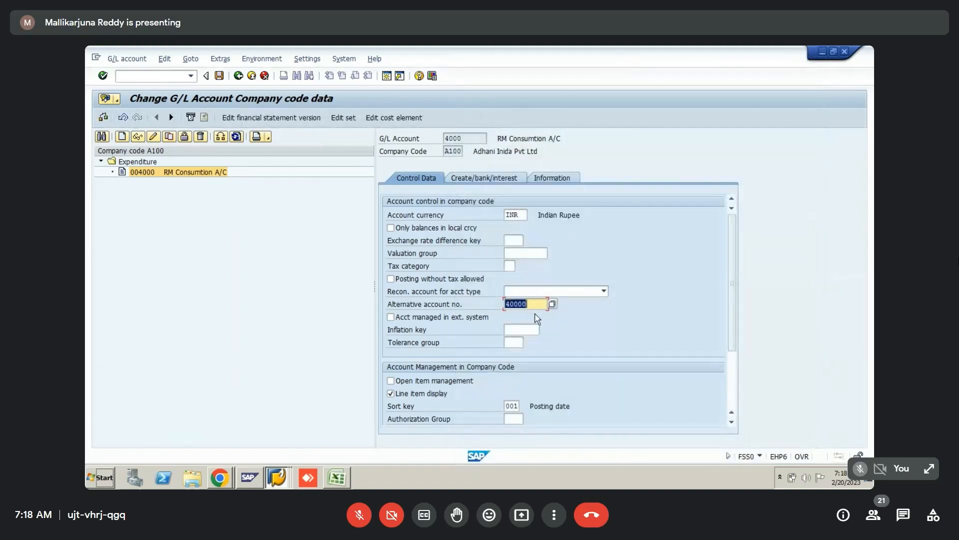
key(Return)
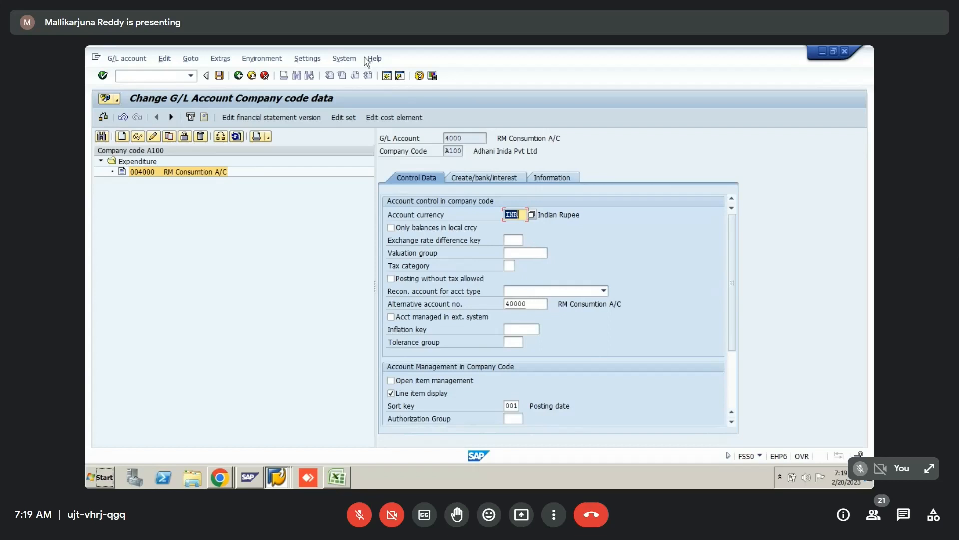
click(219, 77)
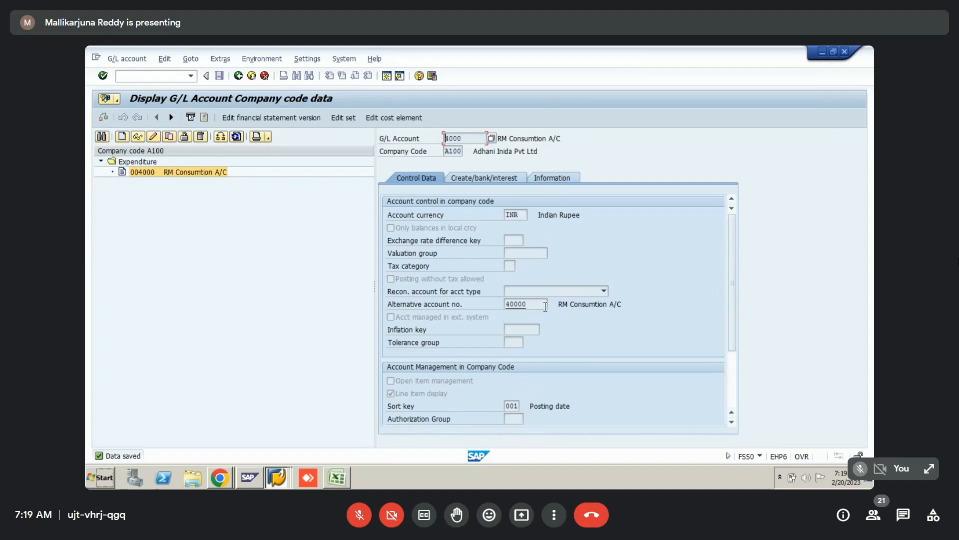
- Look up G/L account 4001 of chart of accounts A100 in the SKA1 table entries
key(alt+Tab)
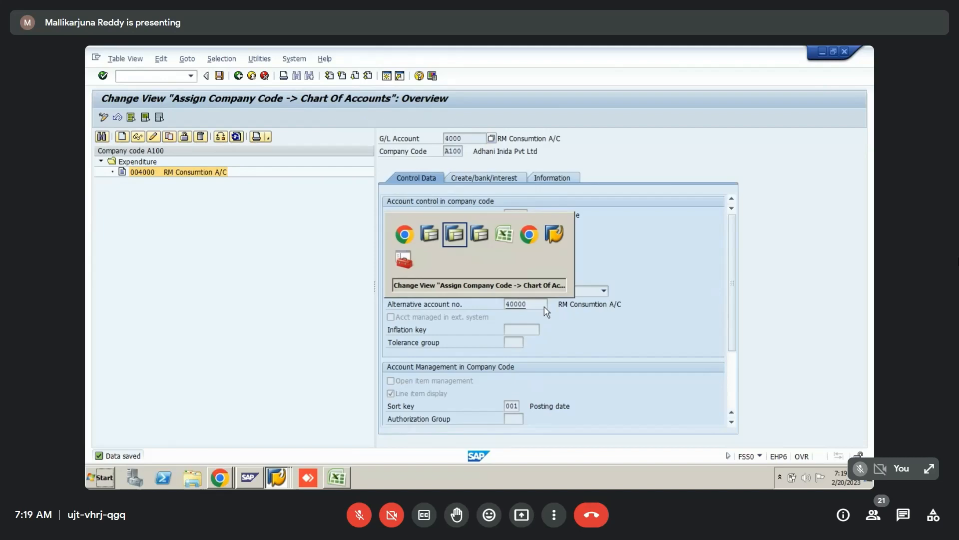
key(alt+Tab)
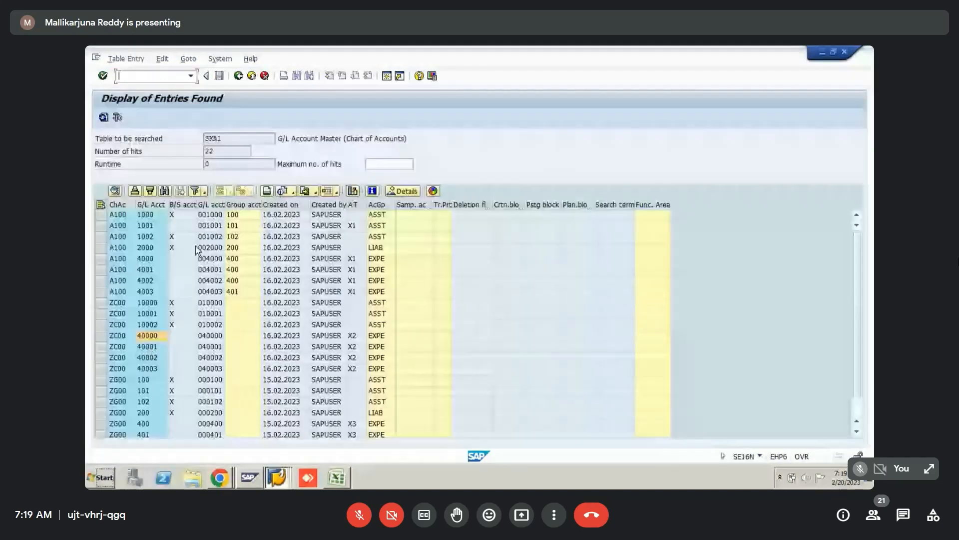
click(143, 270)
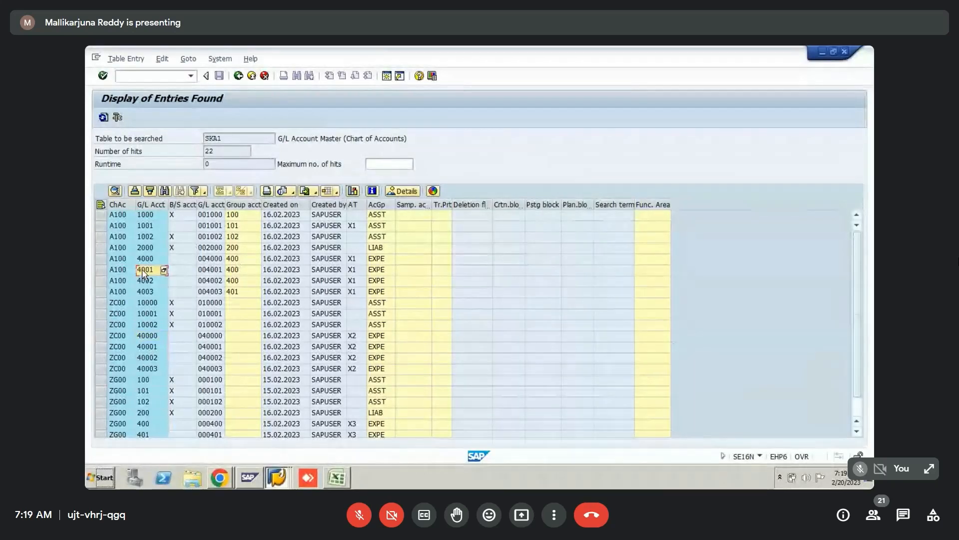
- Switch to the FICO 2023 workbook in Excel and select an empty cell below the last screenshot on the Enterprce Str sheet
key(alt+Tab)
key(alt+Tab)
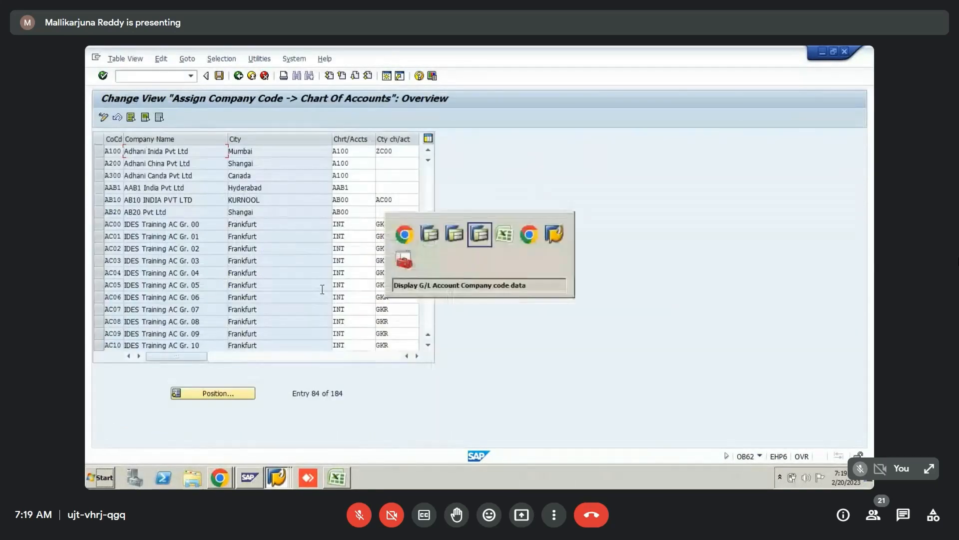
key(alt+Tab)
click(199, 353)
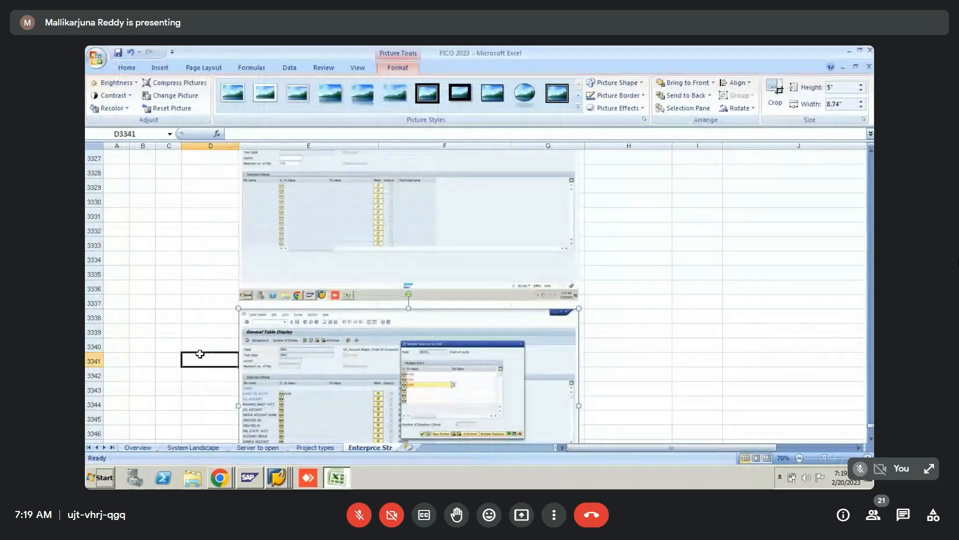
key(Down)
key(Down)
key(Down)
key(Down)
key(Down)
key(Down)
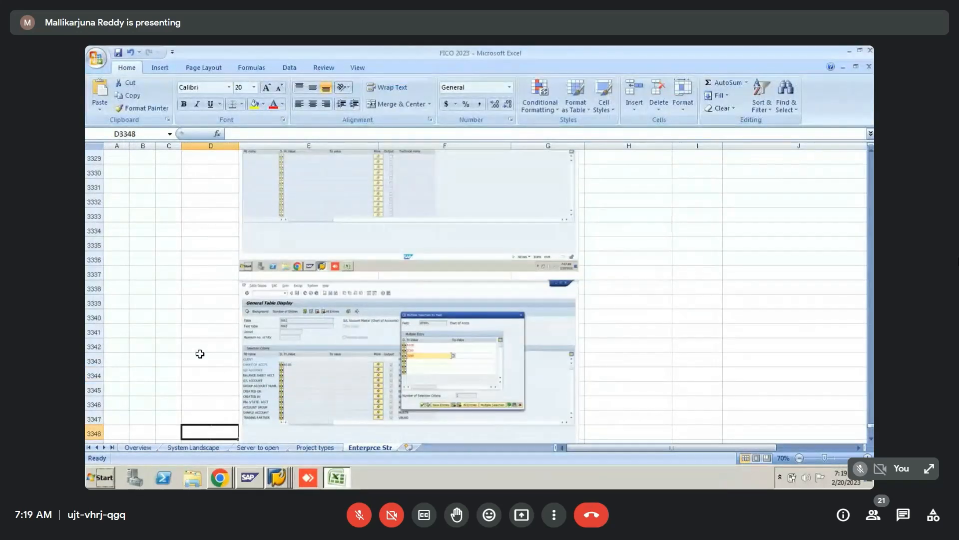
key(Down)
key(Down)
key(Down)
key(Down)
key(Down)
key(Down)
key(Down)
key(Down)
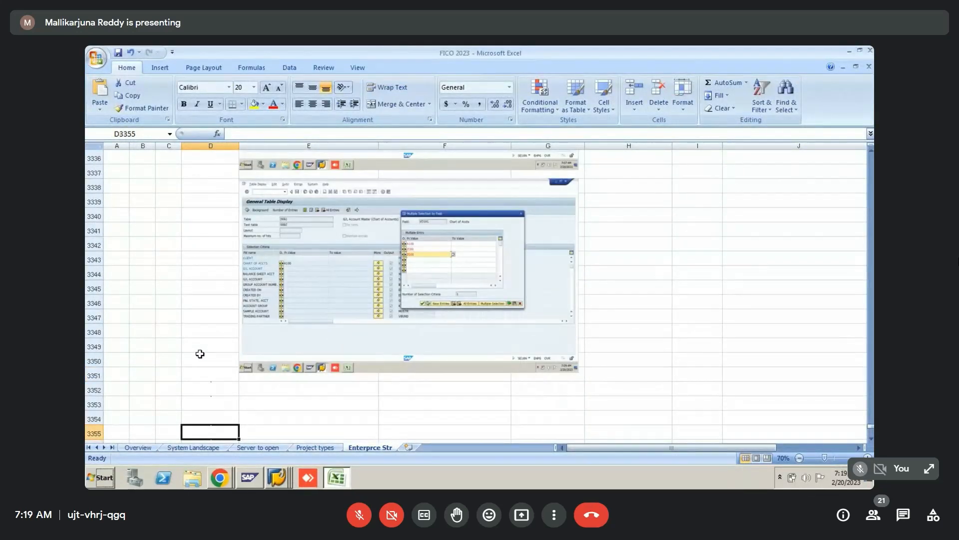
key(Down)
key(Down)
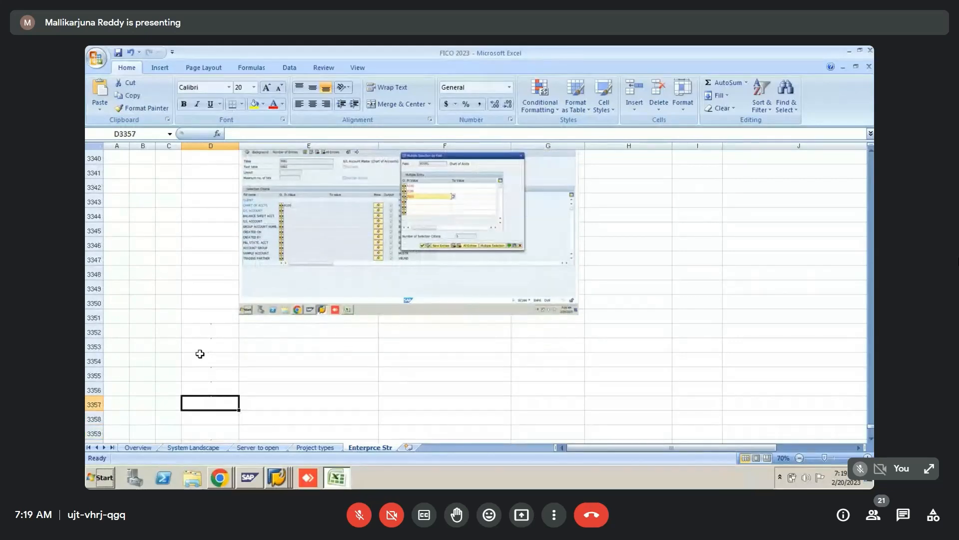
key(Up)
key(Up)
- Switch back to SAP and look up the last A100 G/L account, 4003, in the SKA1 table entries
key(alt+Tab)
key(alt+Tab)
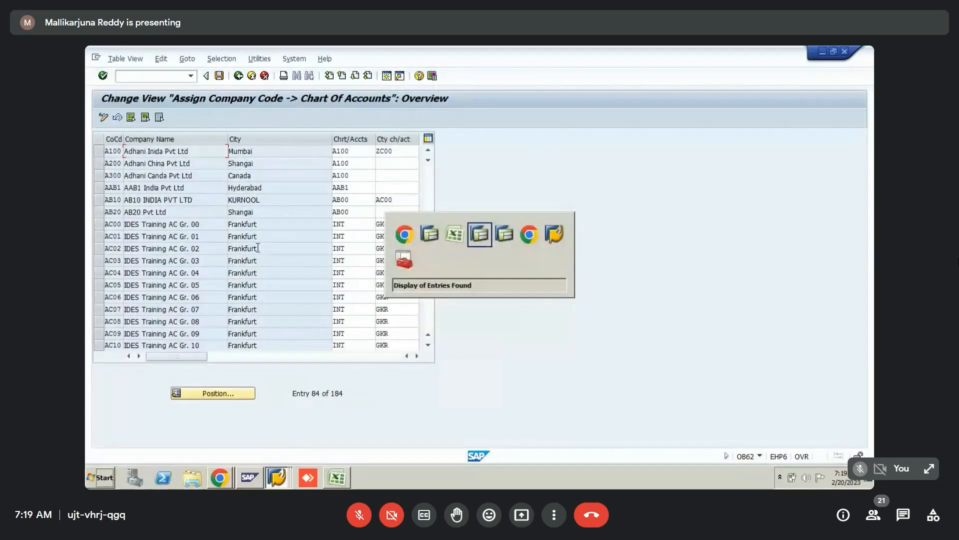
key(alt+Tab)
key(alt+Tab)
key(alt+Tab)
key(alt+Tab)
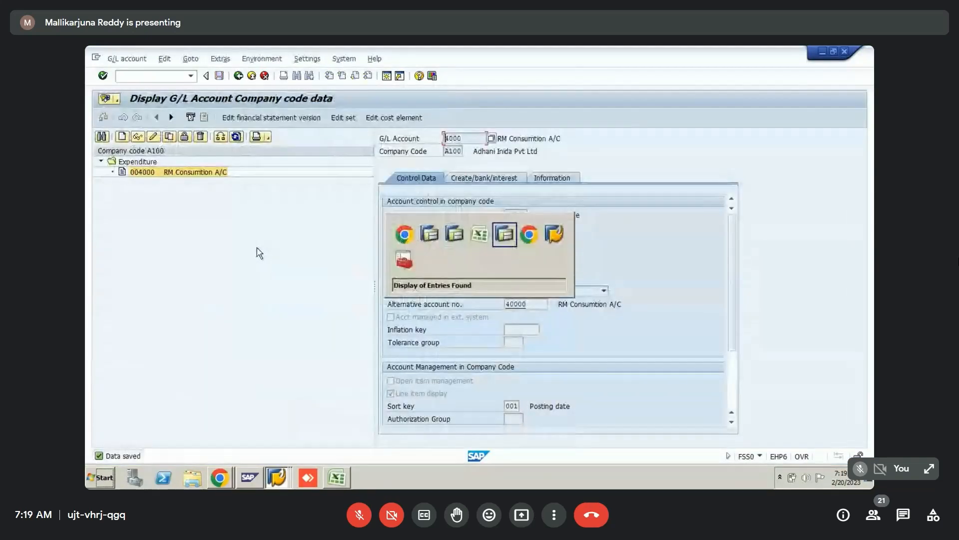
click(154, 293)
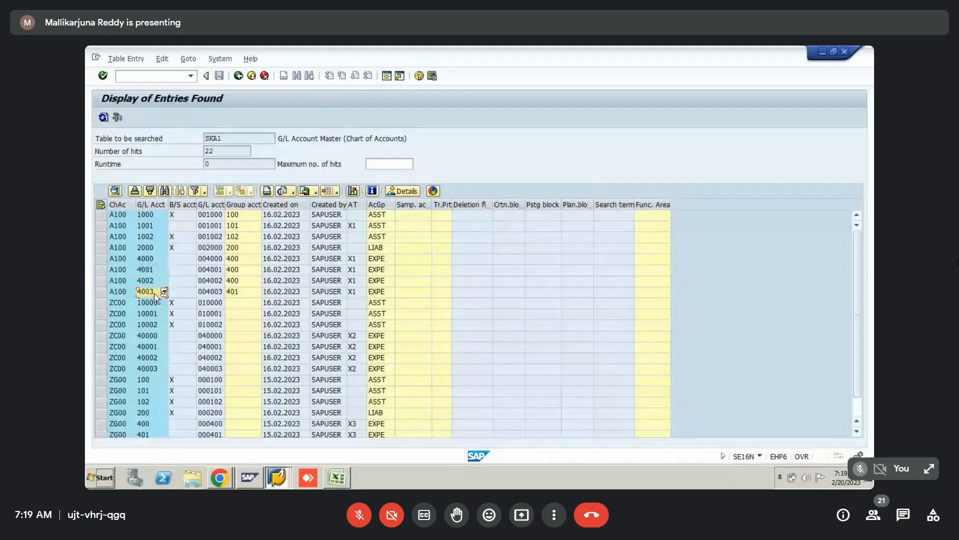
- Try to create G/L account 4004 in company code A100 from the FSS0 screen
key(alt+Tab)
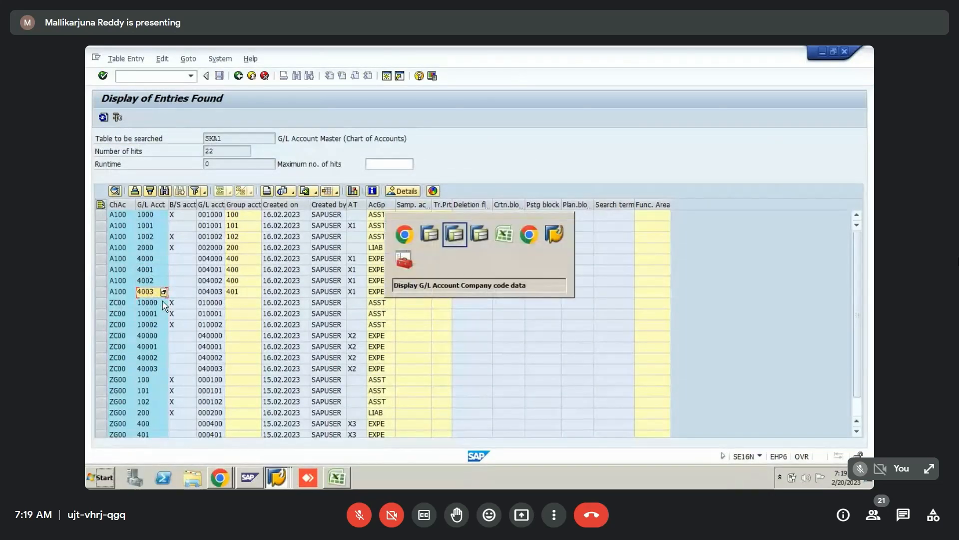
key(alt+Tab)
key(alt+Tab)
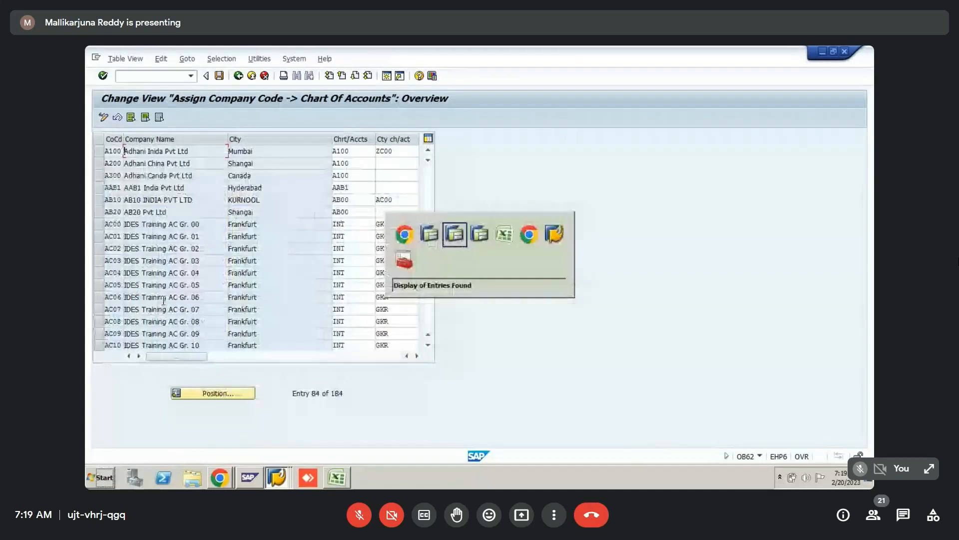
key(alt+Tab)
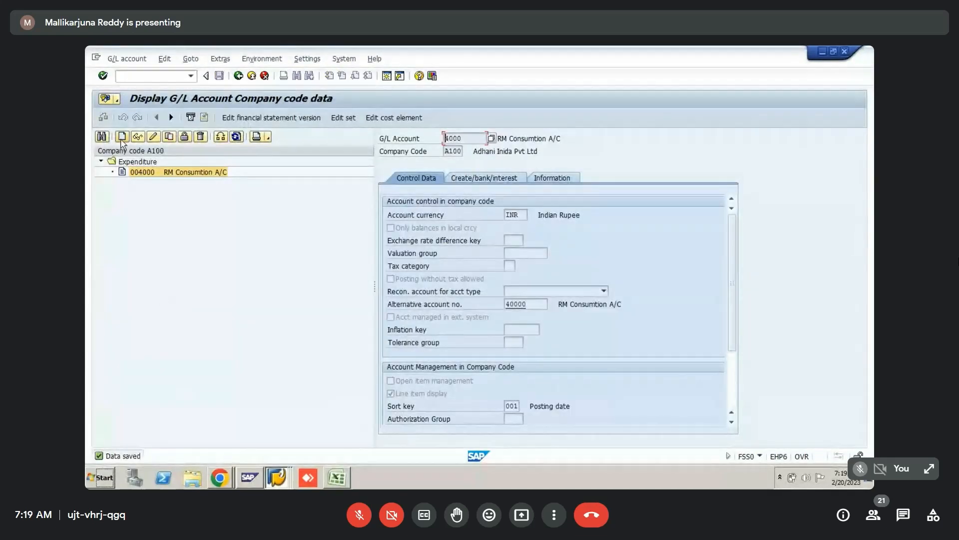
click(121, 138)
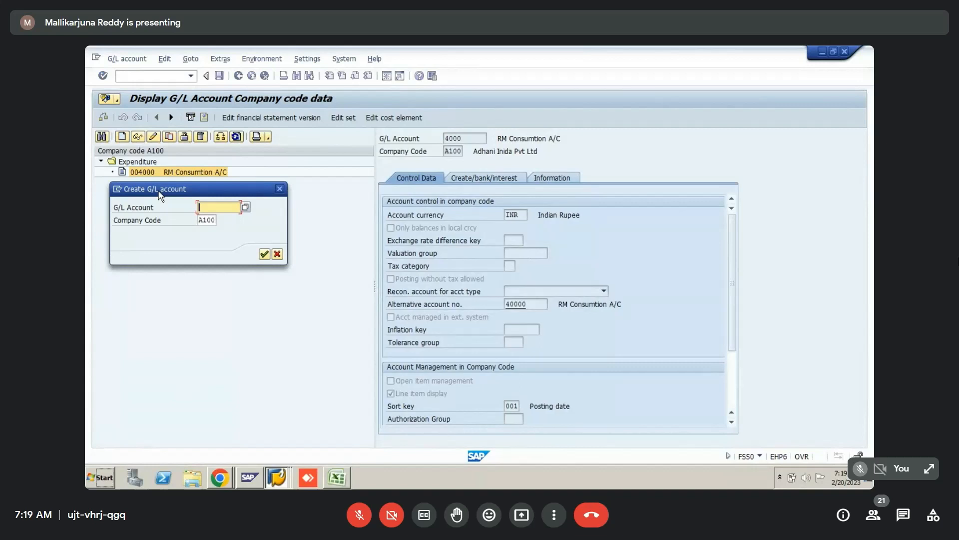
drag(160, 195, 594, 189)
text(4004)
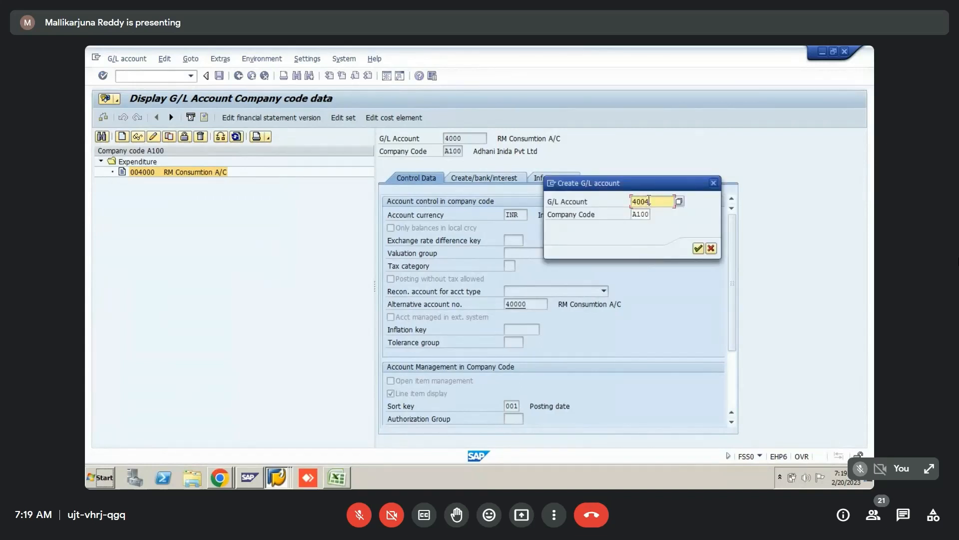
key(alt+Tab)
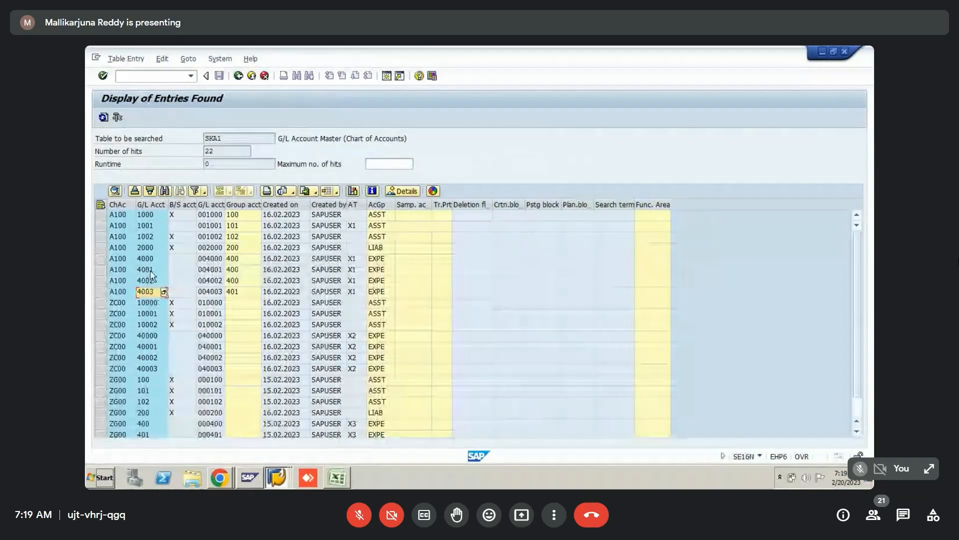
key(alt+Tab)
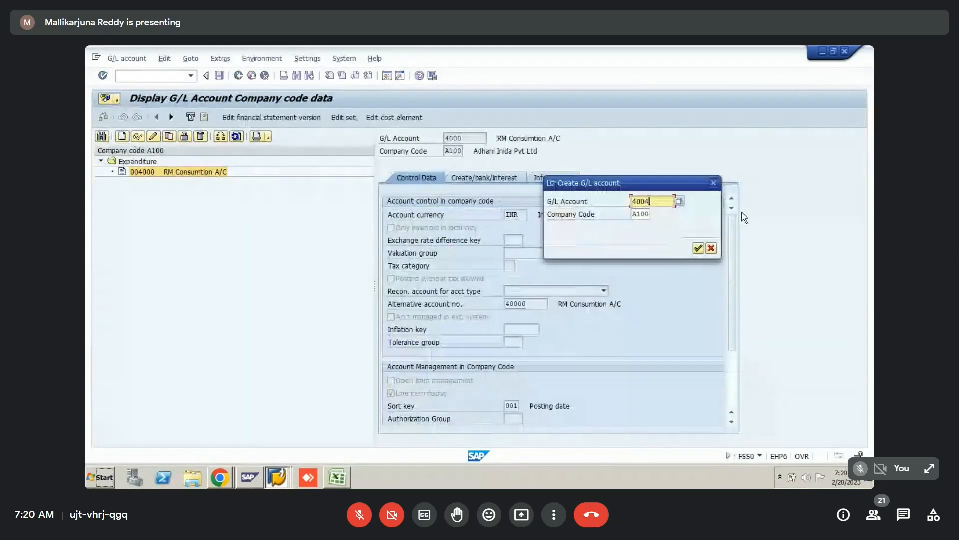
click(698, 249)
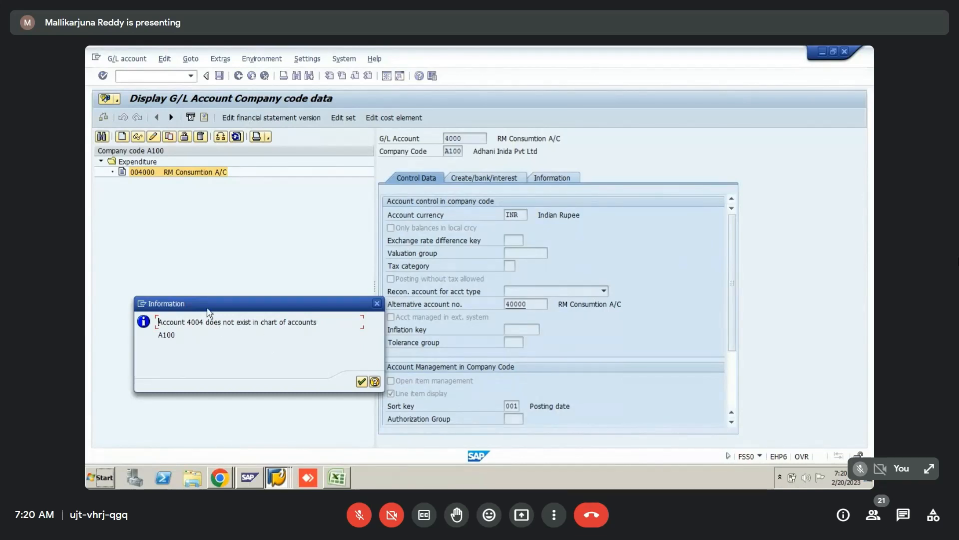
- Move the information message clear of the account data and paste a screenshot of the screen into cell E3353 of the Excel notes
drag(205, 305, 647, 158)
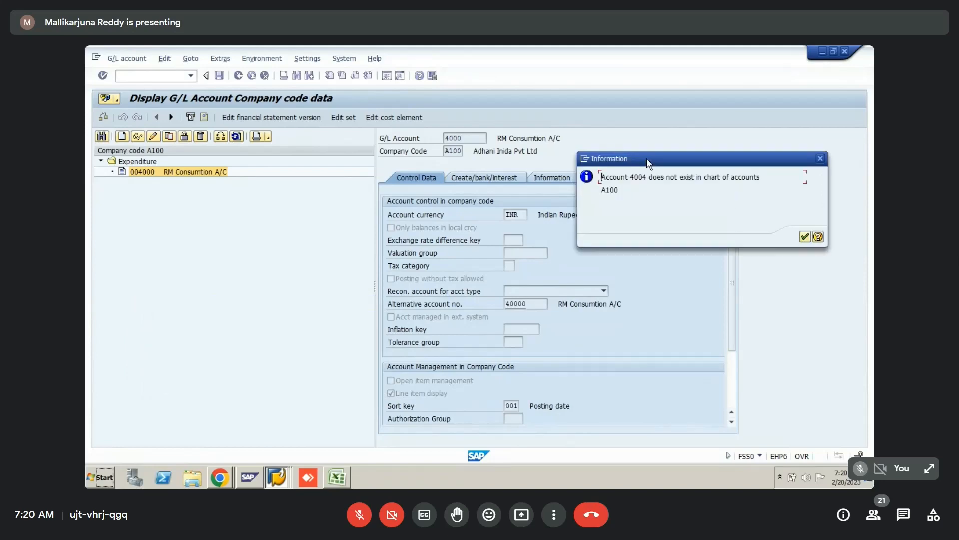
key(alt+Tab)
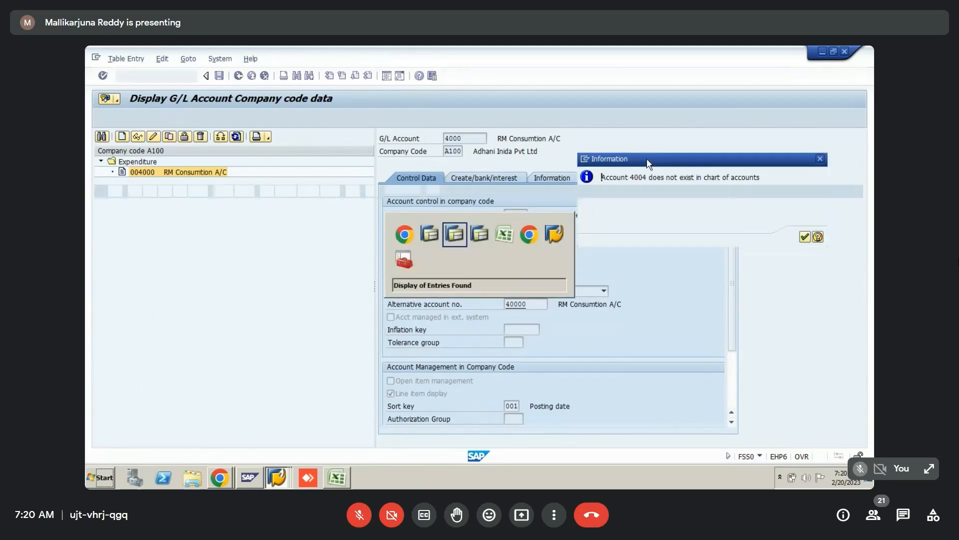
key(alt+Tab)
key(alt+Tab)
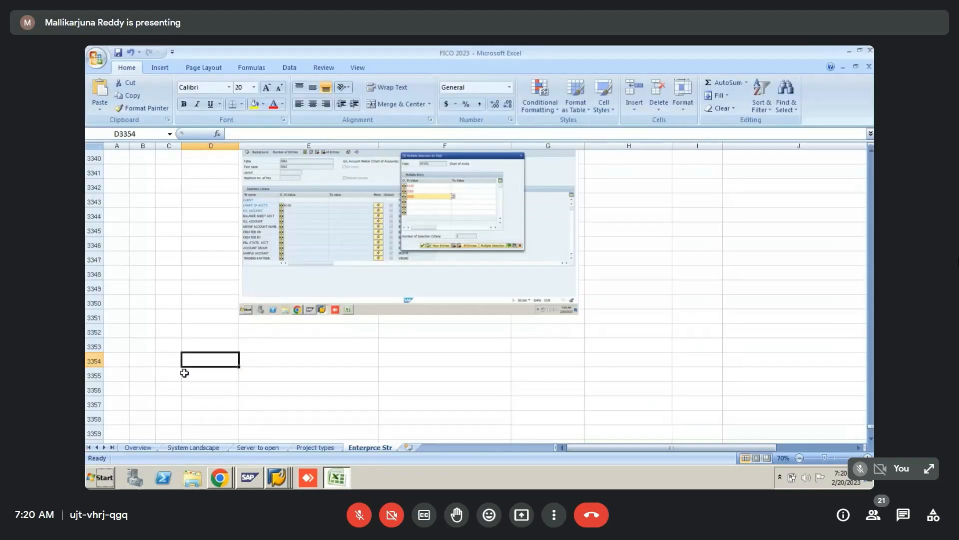
click(257, 347)
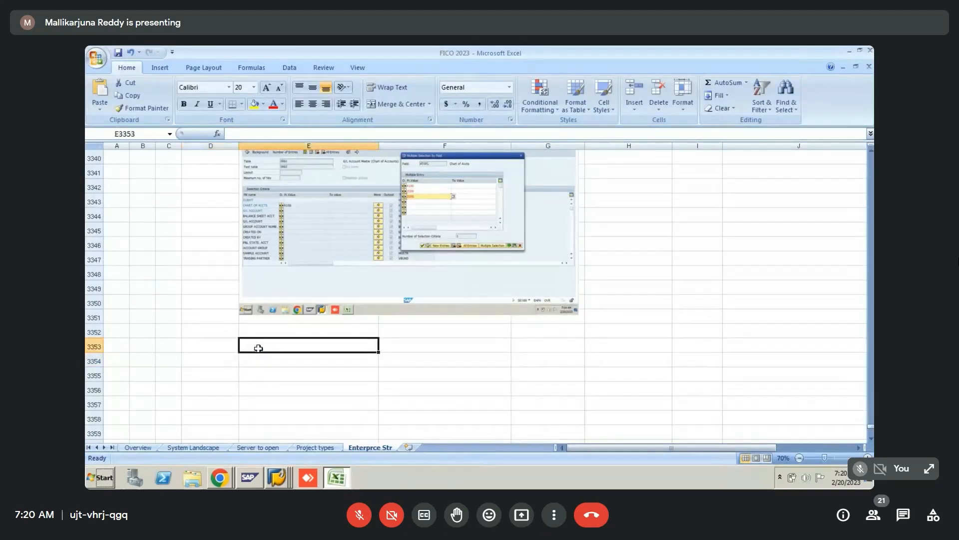
key(ctrl+v)
- Set the pasted screenshot's height to 5 inches
double_click(355, 367)
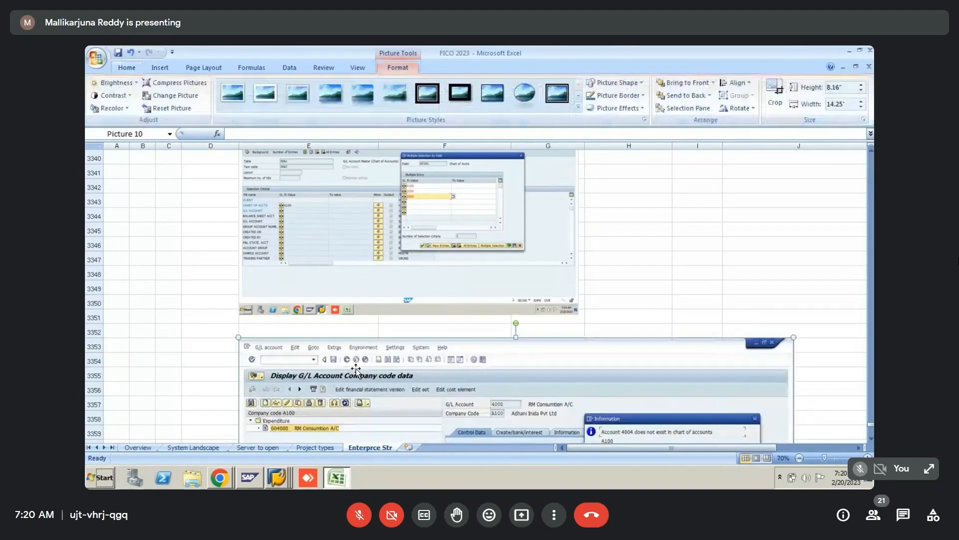
click(849, 89)
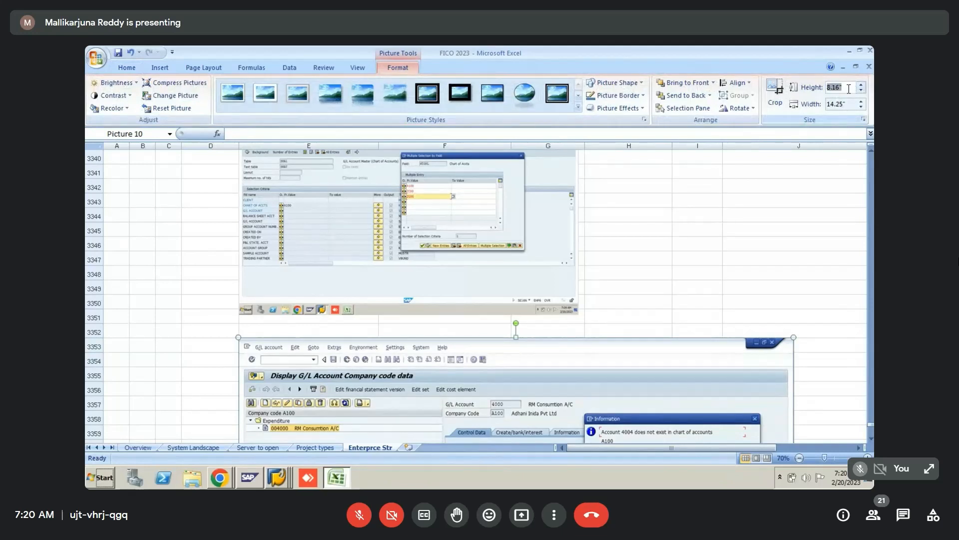
text(5)
key(Return)
- Enter the heading "Conclusion :" in cell D3368, below the pasted screenshot
click(170, 398)
key(Down)
key(Down)
key(Down)
key(Down)
key(Down)
key(Down)
key(Down)
key(Down)
key(Down)
key(Down)
key(Down)
key(Down)
key(Down)
key(Down)
key(Down)
key(Down)
key(Down)
key(Down)
key(Down)
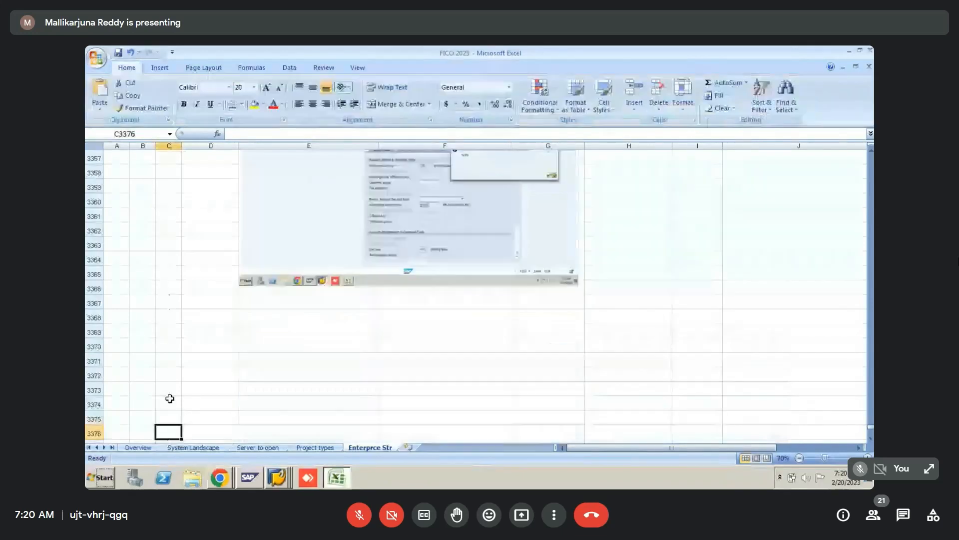
key(Up)
key(Up)
key(Up)
key(Up)
key(Up)
key(Up)
key(Up)
key(Up)
key(Up)
key(Up)
key(Down)
key(Down)
key(Down)
key(Right)
key(Up)
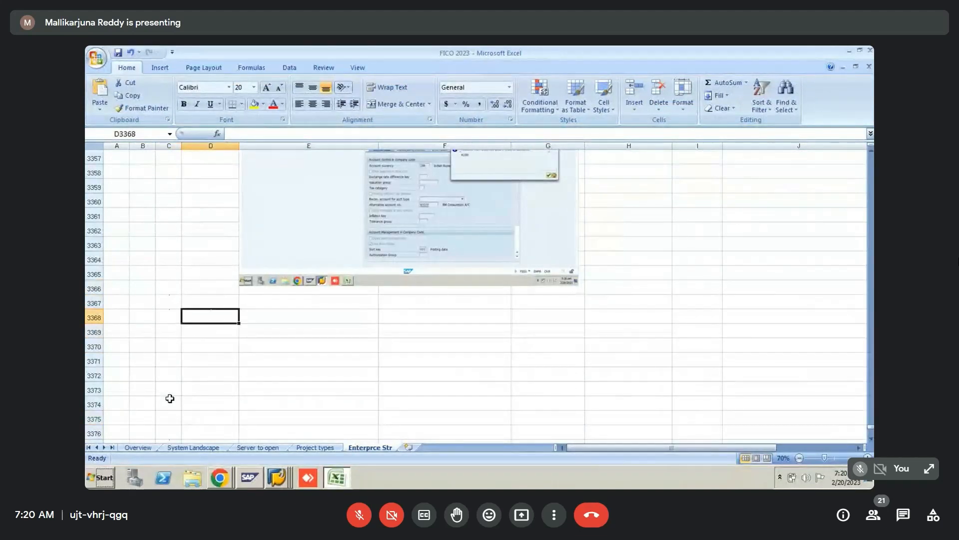
text(Conclusion )
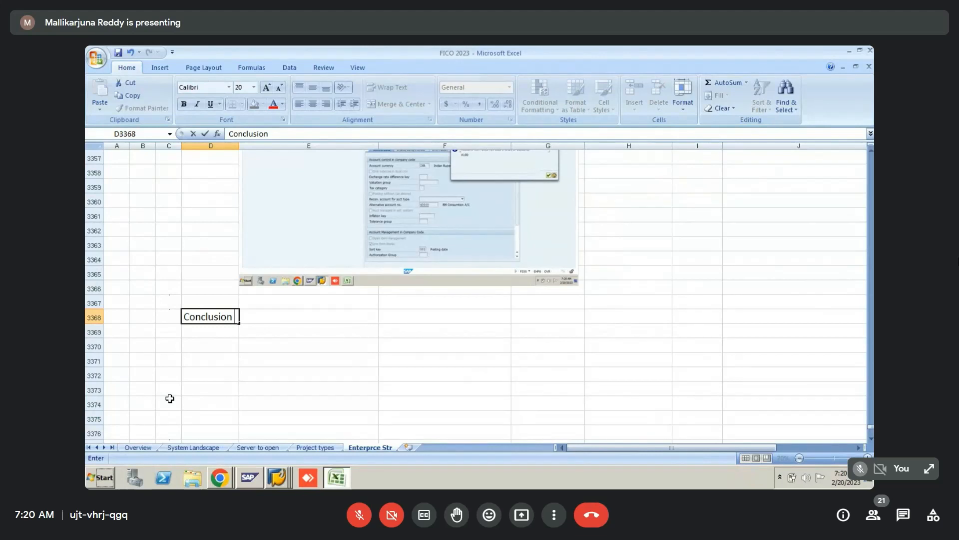
text(:)
key(Return)
- Enter the subheading "Prerequisite :" in cell E3369, under the Conclusion heading
key(Right)
key(Right)
key(Left)
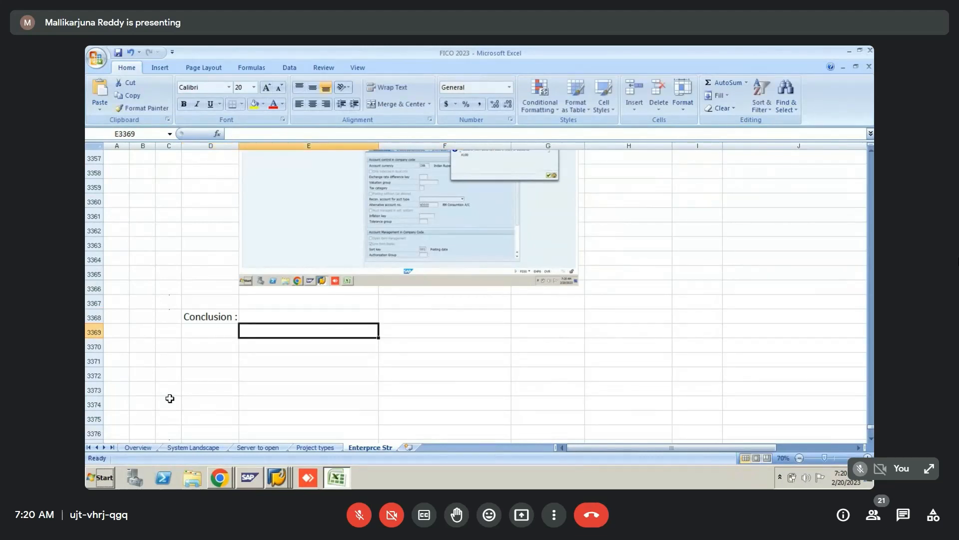
text(Pre)
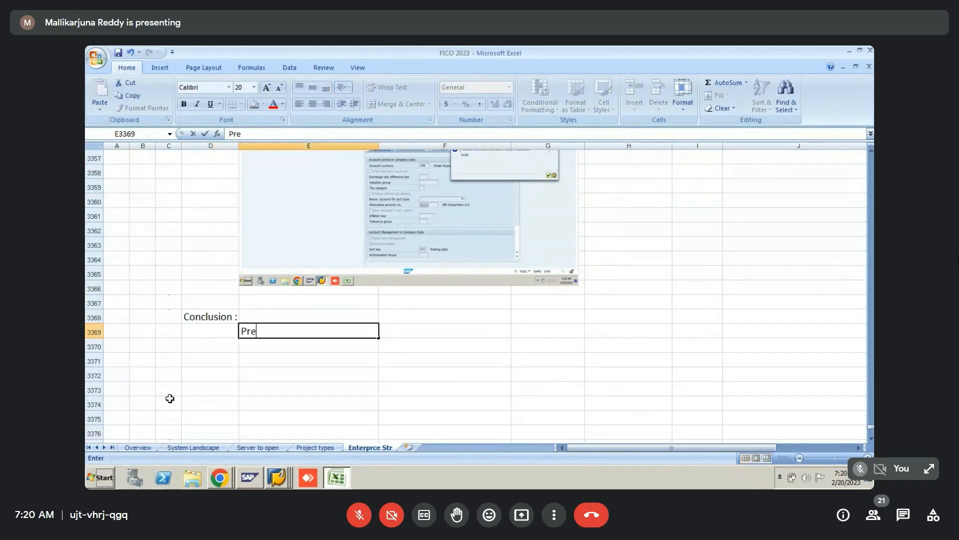
text(requisite)
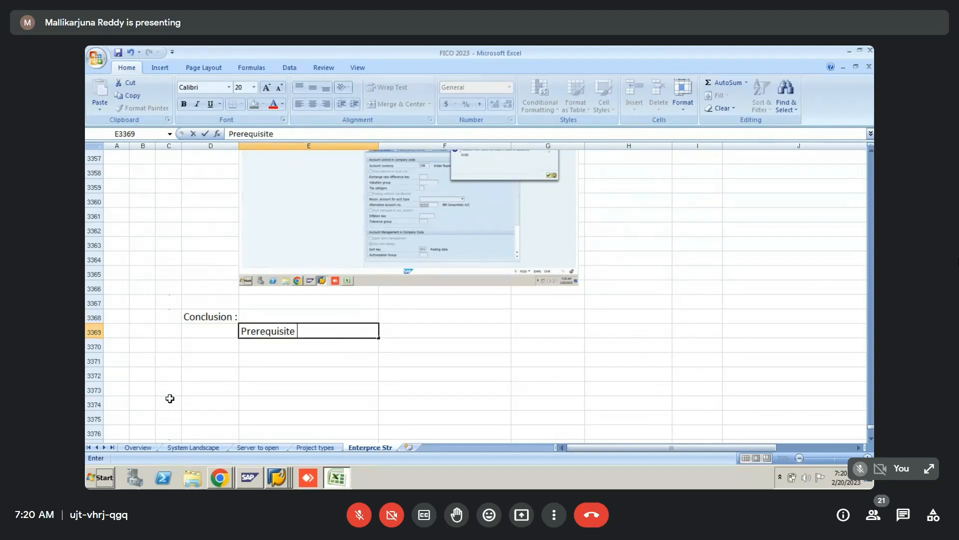
text( :)
key(Return)
- Enter in F3370 "To extend the GL accounts against company code segment data , GL accounts must be avialble / created in chart of accounts segment data"
key(Right)
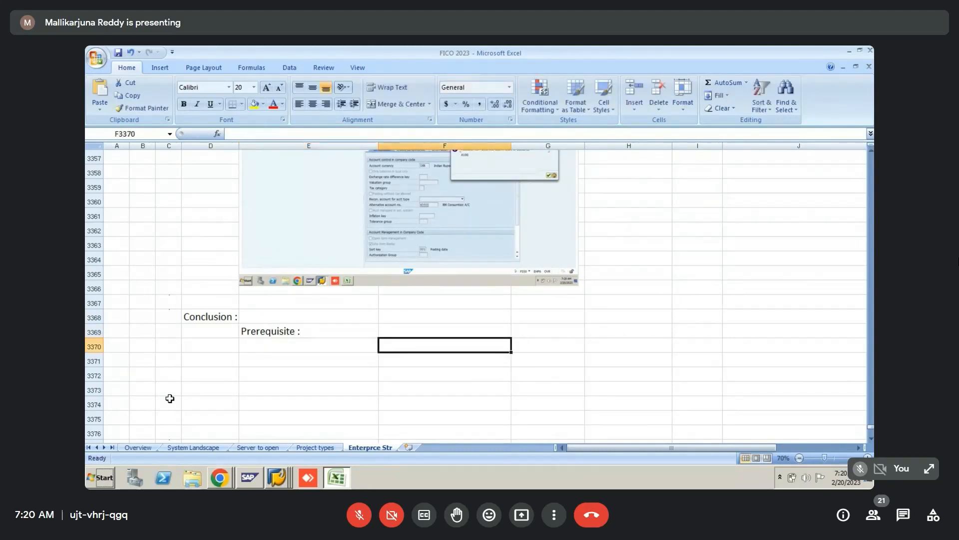
text(G)
key(BackSpace)
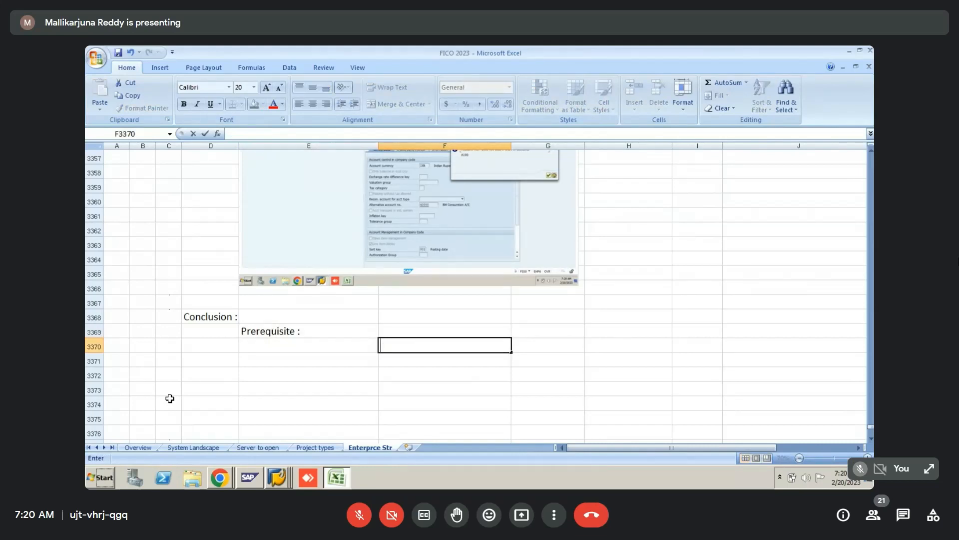
text(To e)
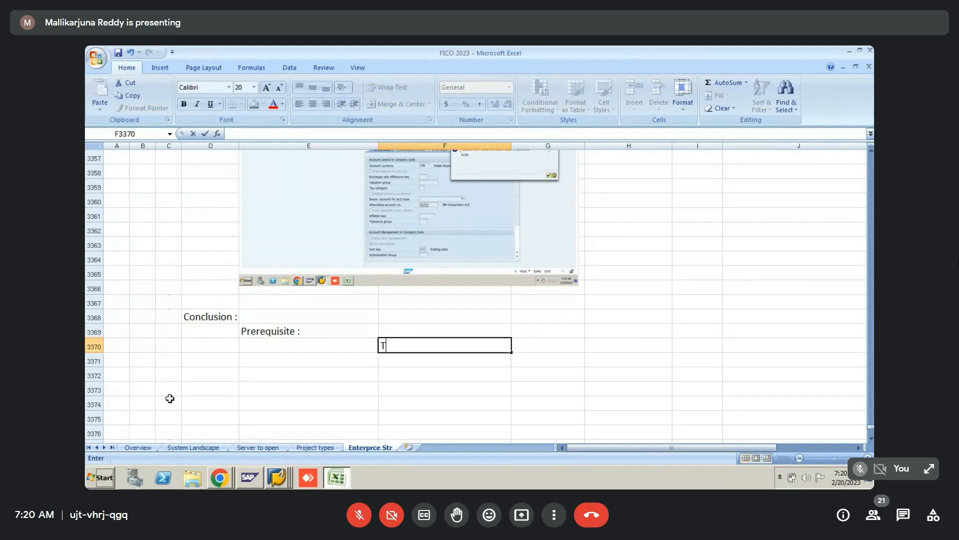
text(xtend the)
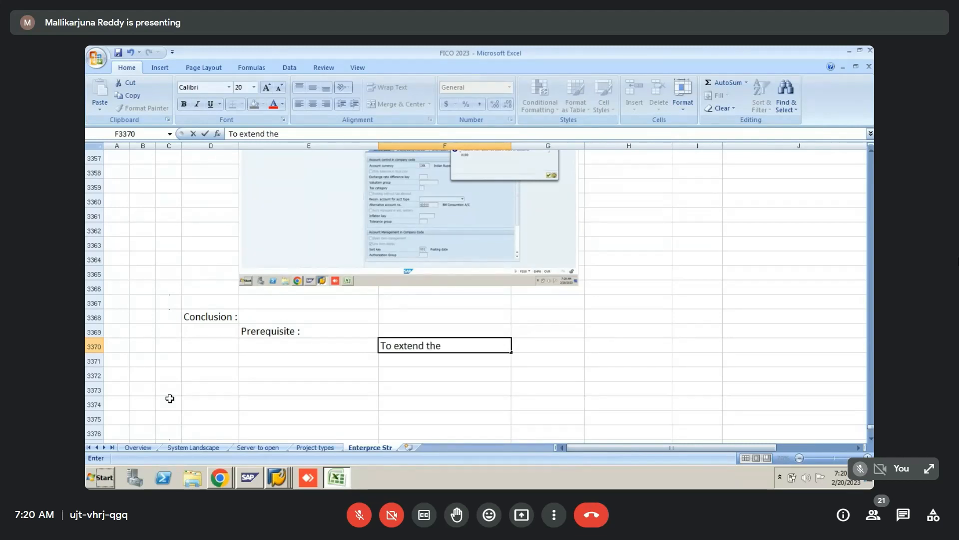
text( GL)
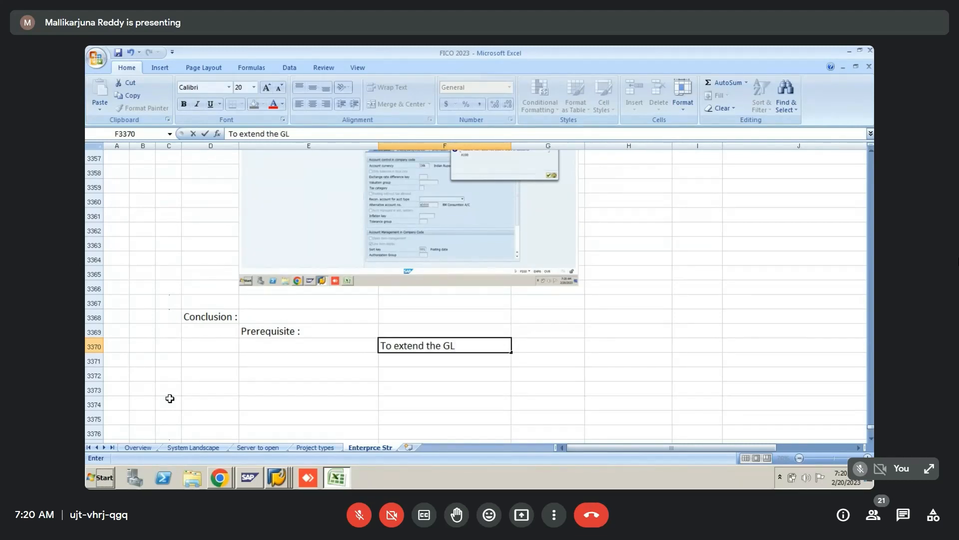
text( accounts against )
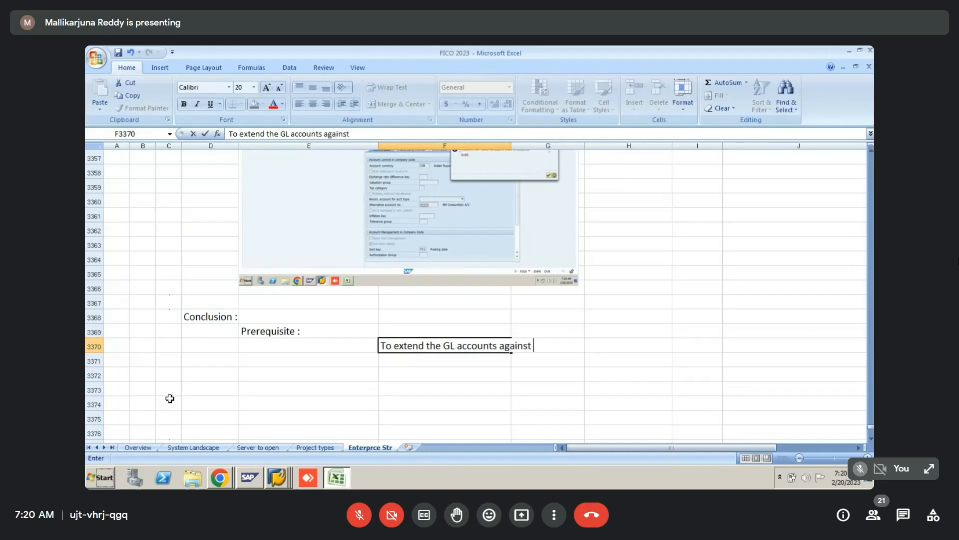
text(compan)
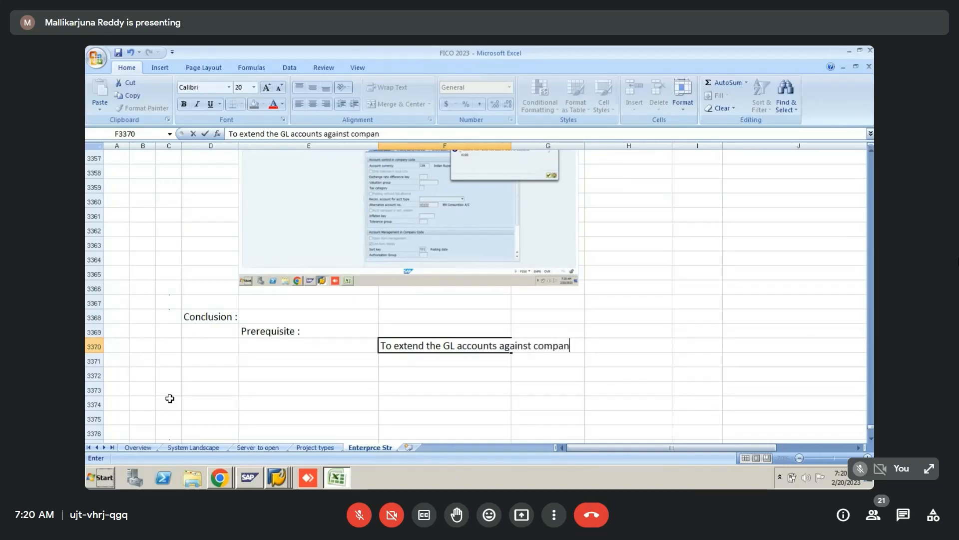
text(y code s)
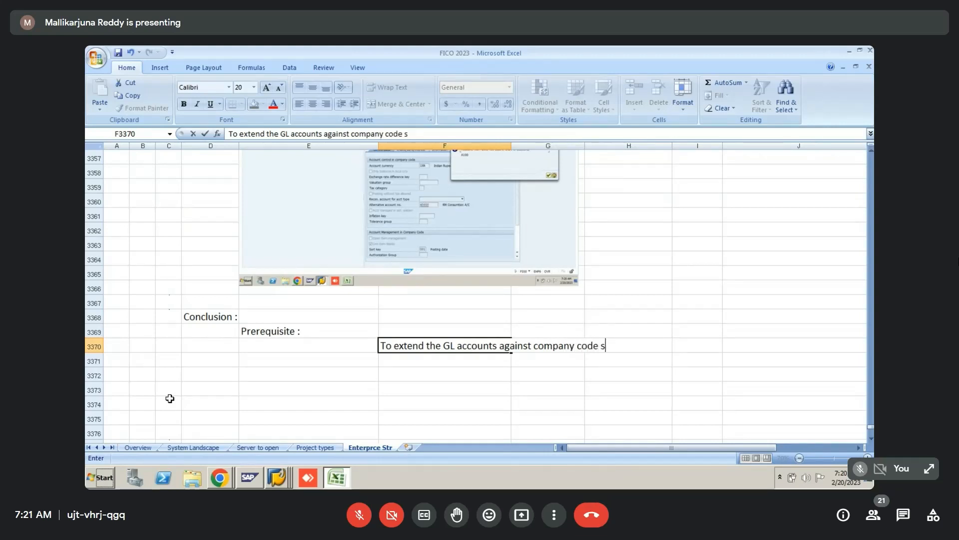
text(egment data)
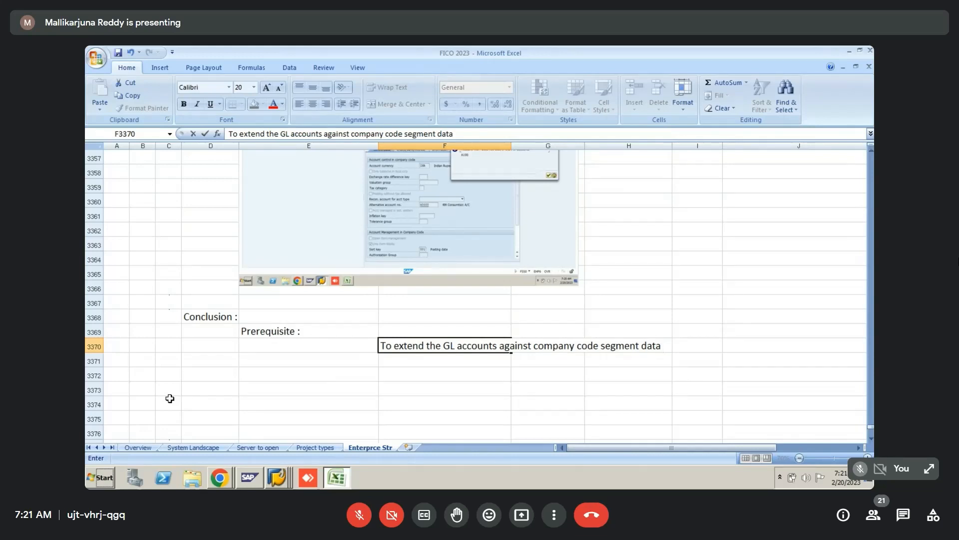
text(GL accounts)
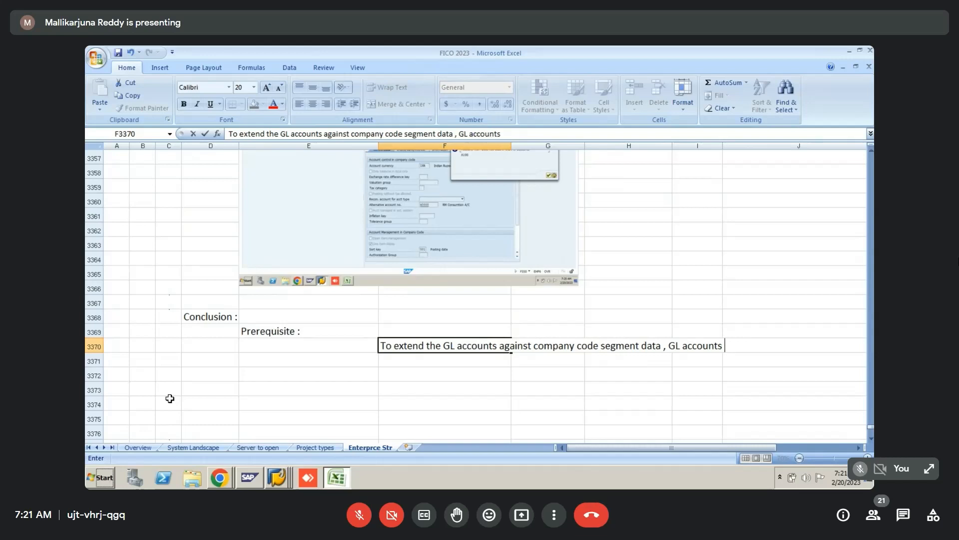
text( must be avialb)
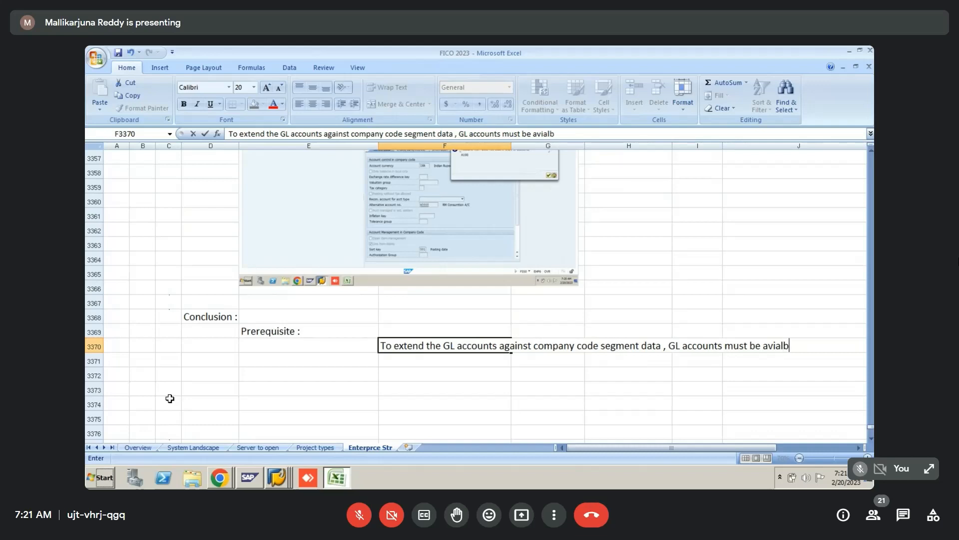
text(le / created in)
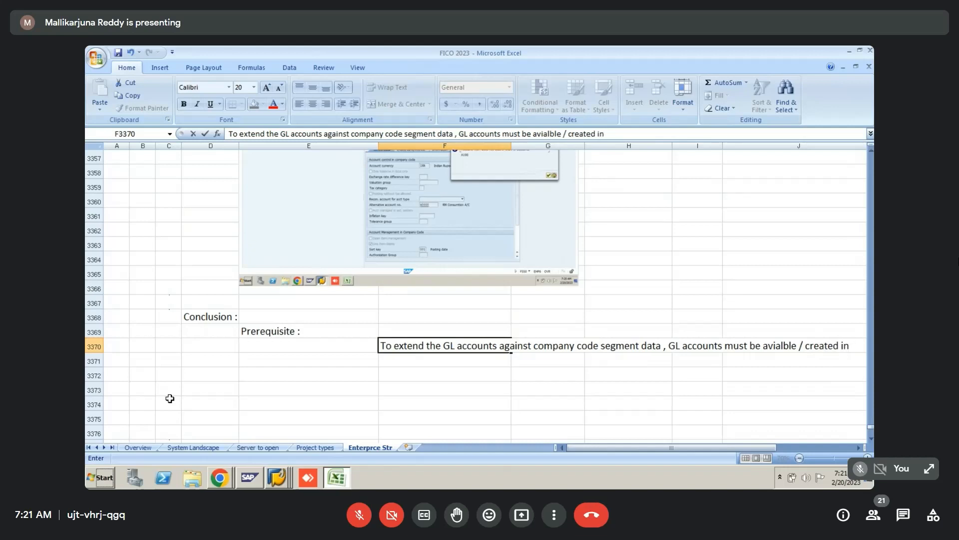
text( cha)
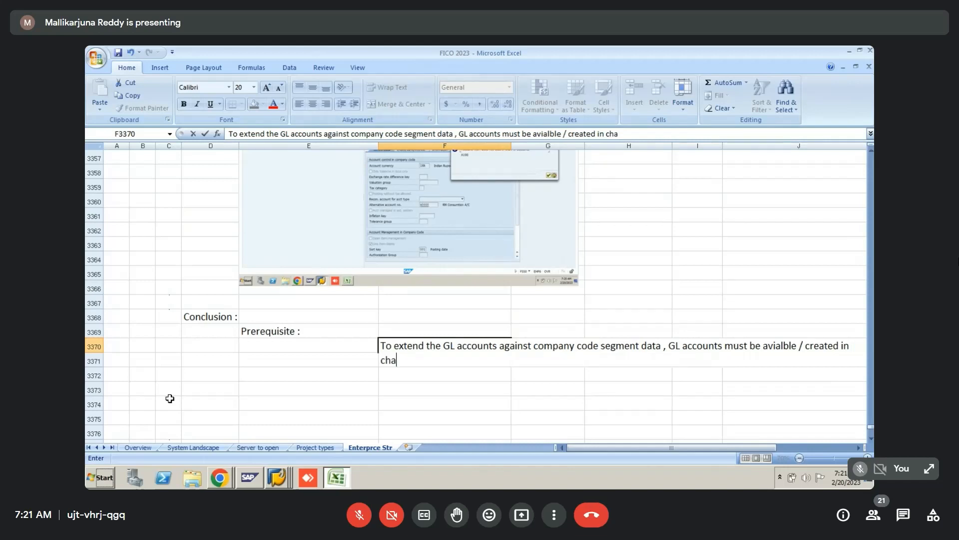
text(rt f\)
key(BackSpace)
text(of accounts segment da)
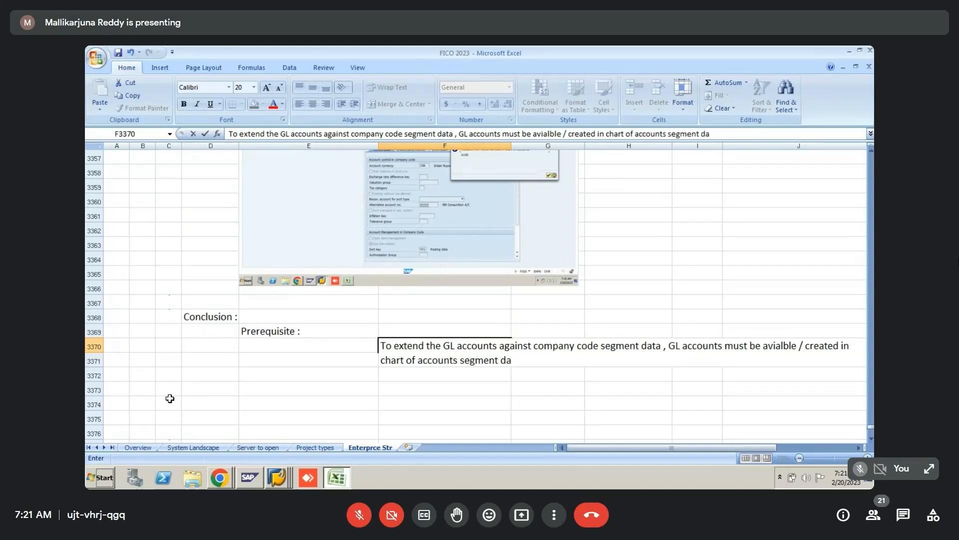
text(ta)
key(ctrl+Return)
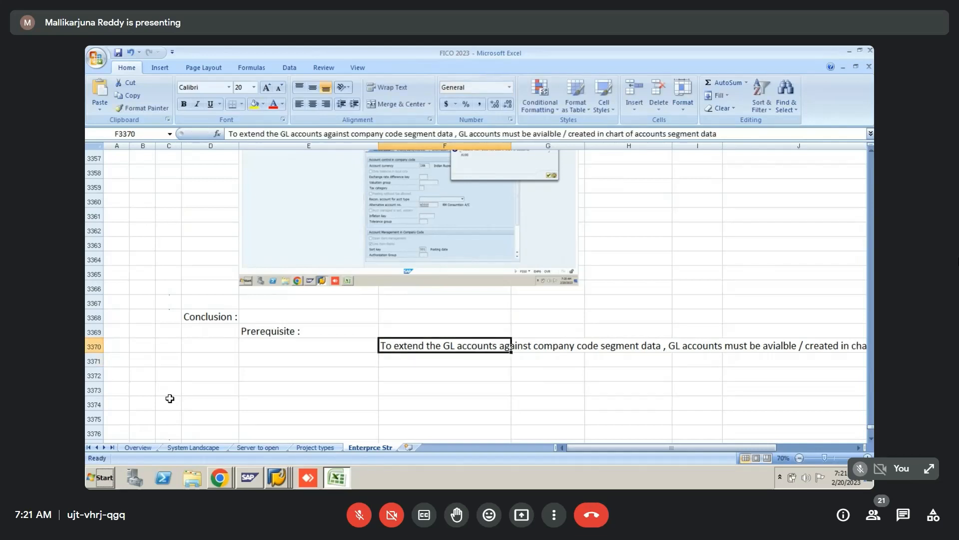
- Make the prerequisite note in cell F3370 bold
key(ctrl+b)
key(Down)
key(Down)
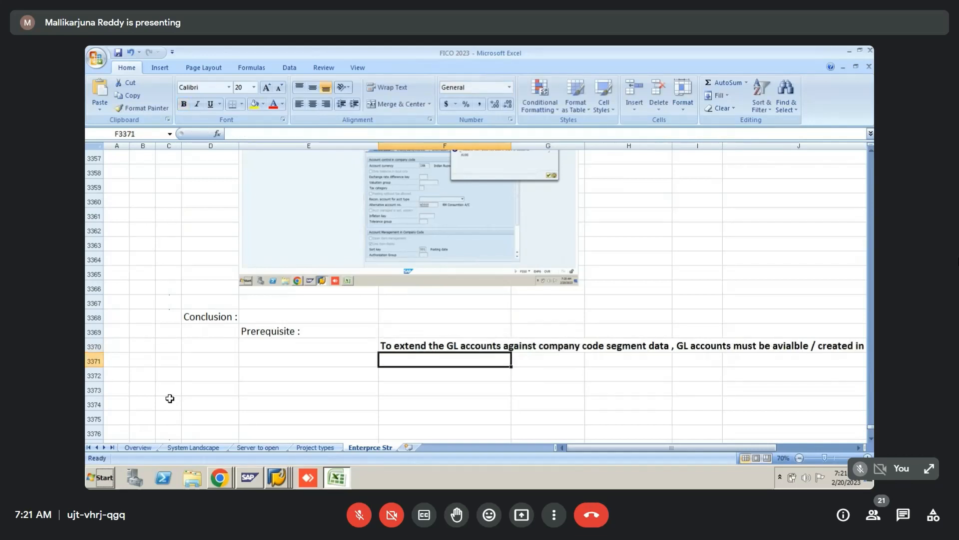
key(Left)
key(Left)
key(Right)
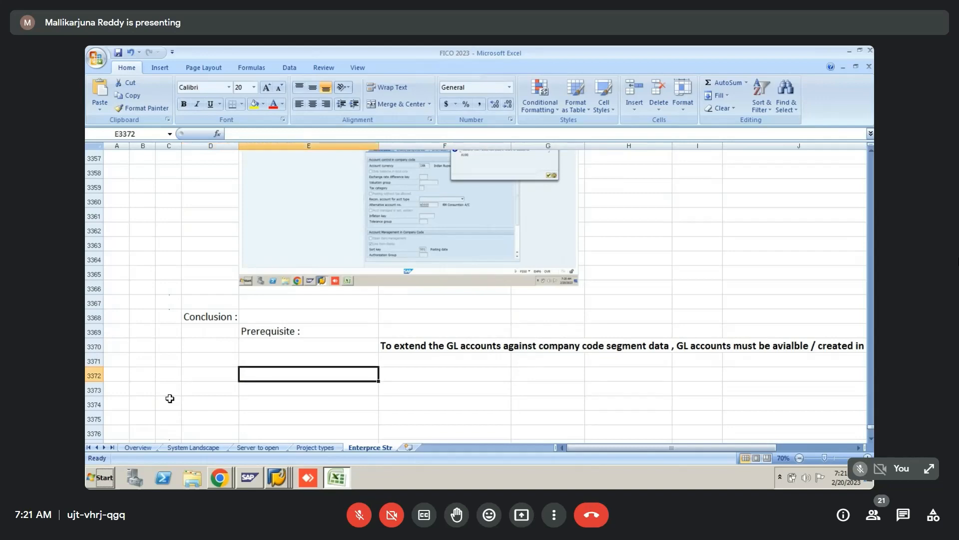
- Switch to the SAP G/L account company code window and close the information message about account 4004
key(alt+Tab)
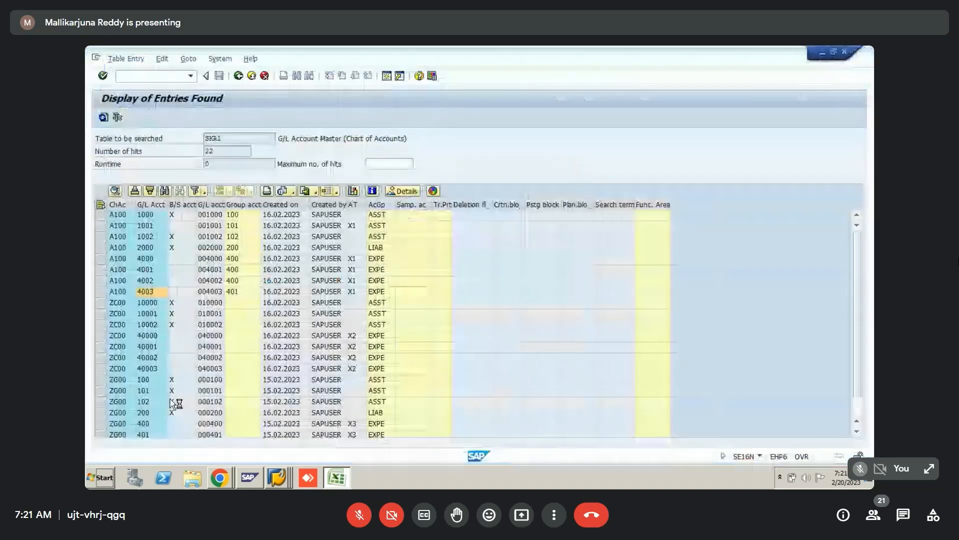
key(alt+Tab)
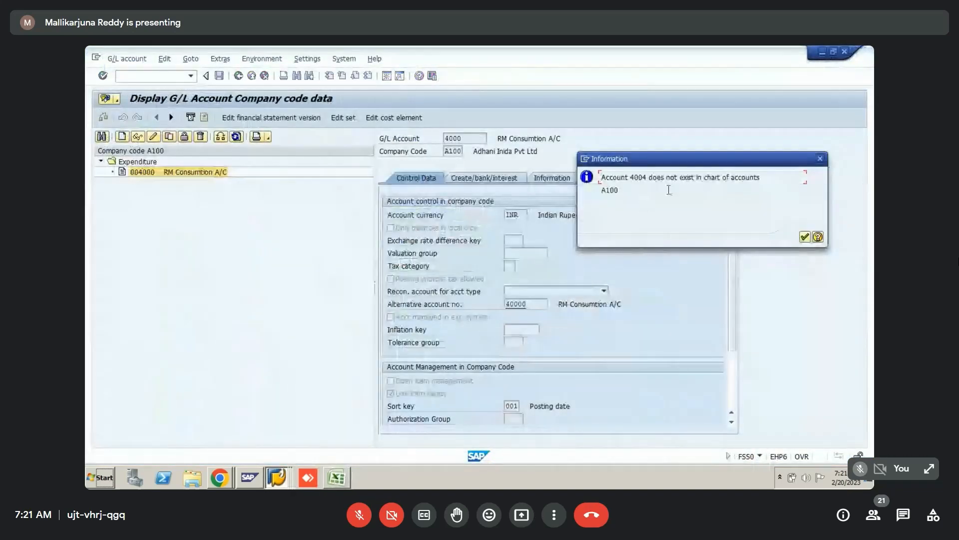
click(818, 238)
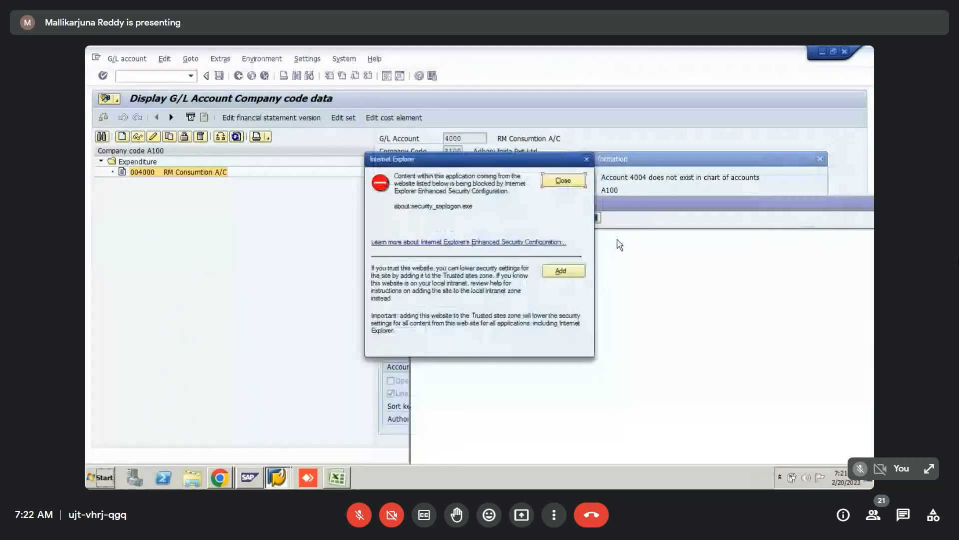
click(563, 180)
click(860, 202)
click(821, 159)
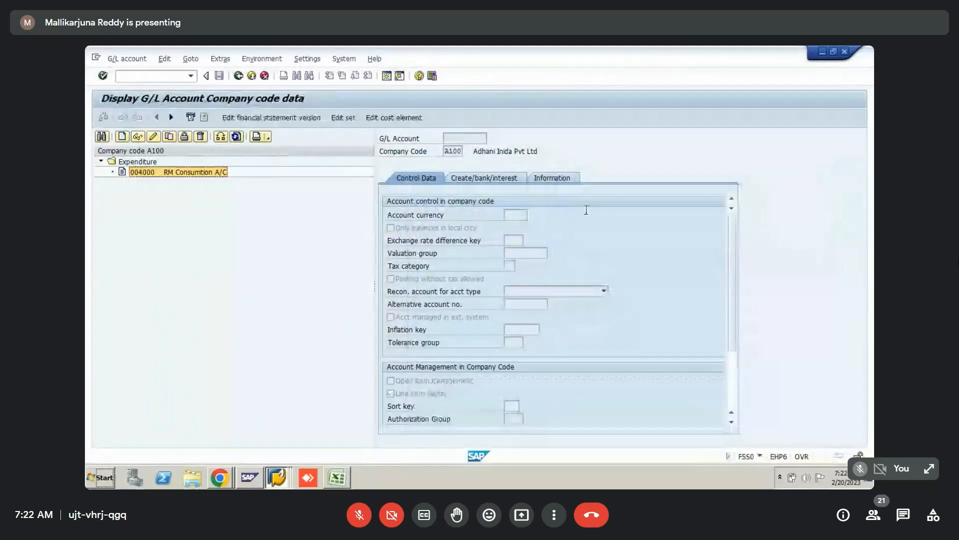
- Start creating a G/L account with number 4001 in company code A100, moving the creation dialog clear of the account list
click(122, 137)
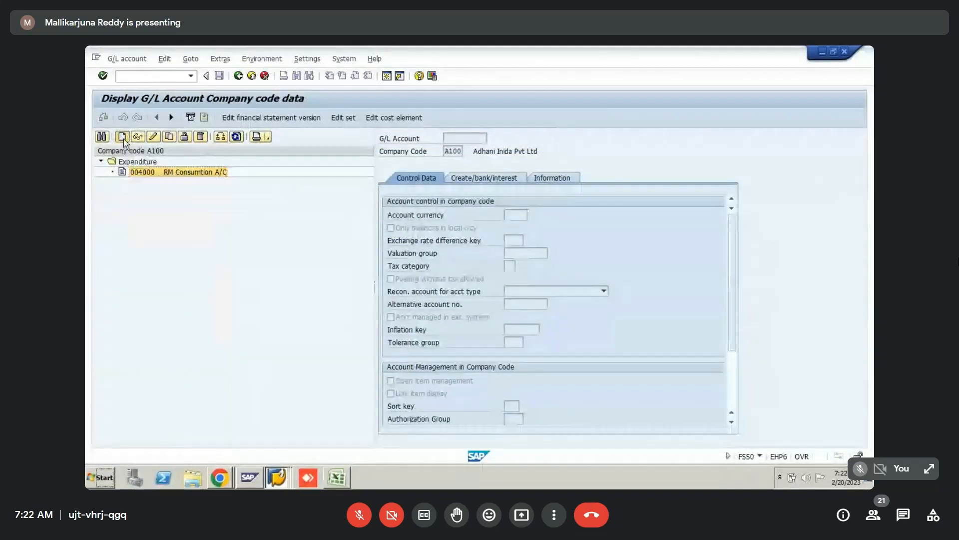
drag(174, 188, 668, 130)
text(4001)
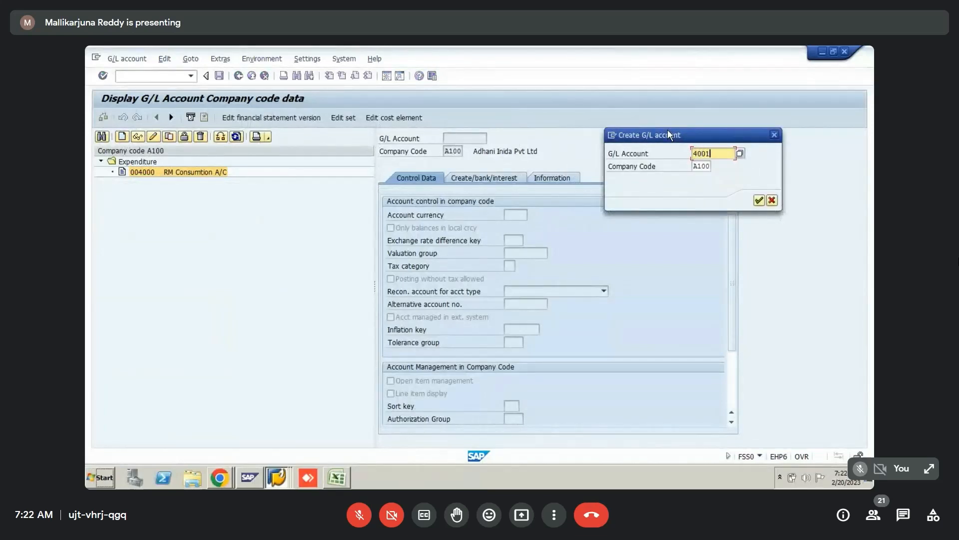
key(Tab)
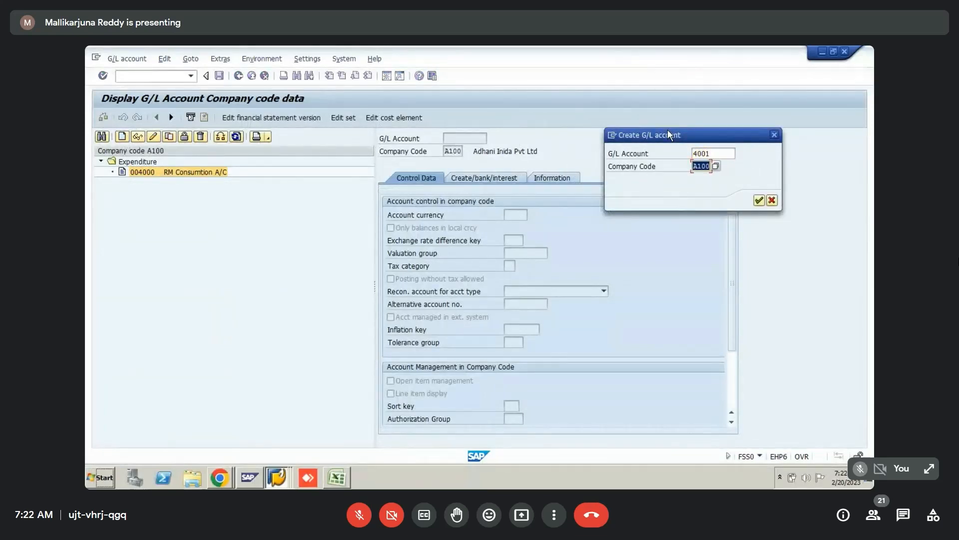
- Switch to the Excel notes and enter the heading "GL Account" in cell B3373
key(alt+Tab)
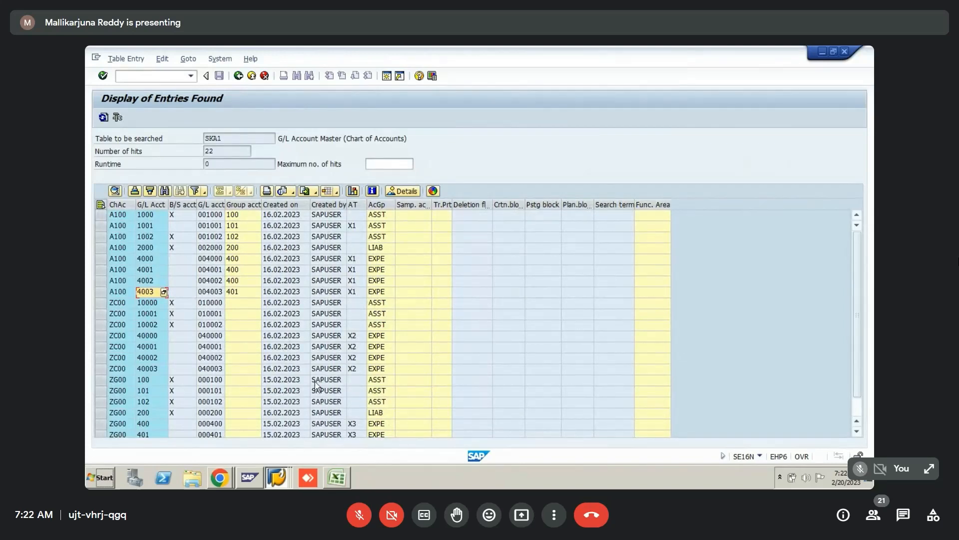
key(alt+Tab)
key(alt+Tab)
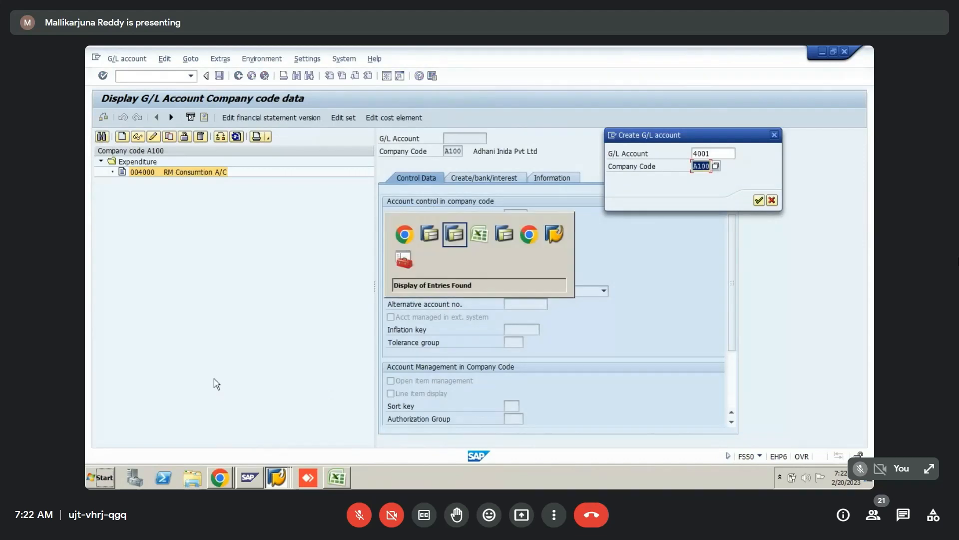
key(alt+Tab)
click(151, 390)
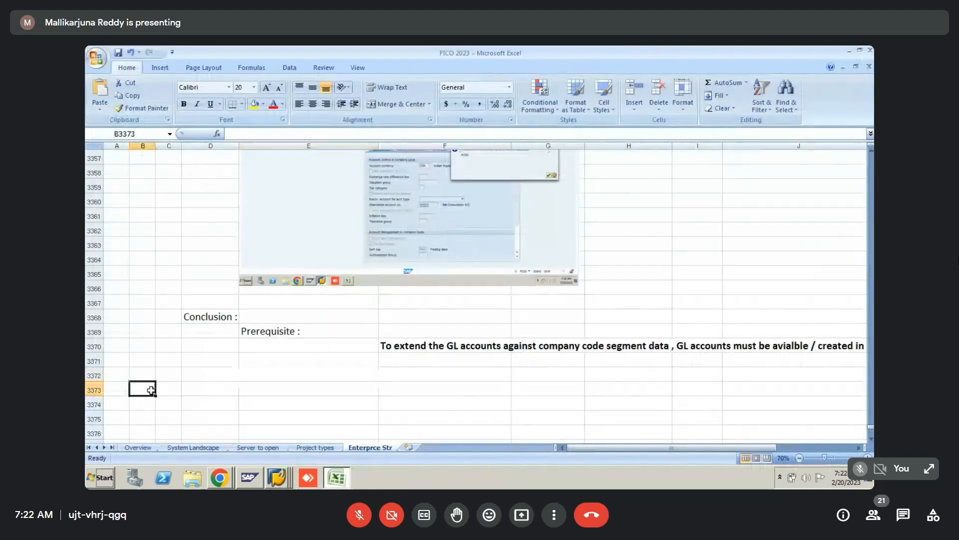
text(G)
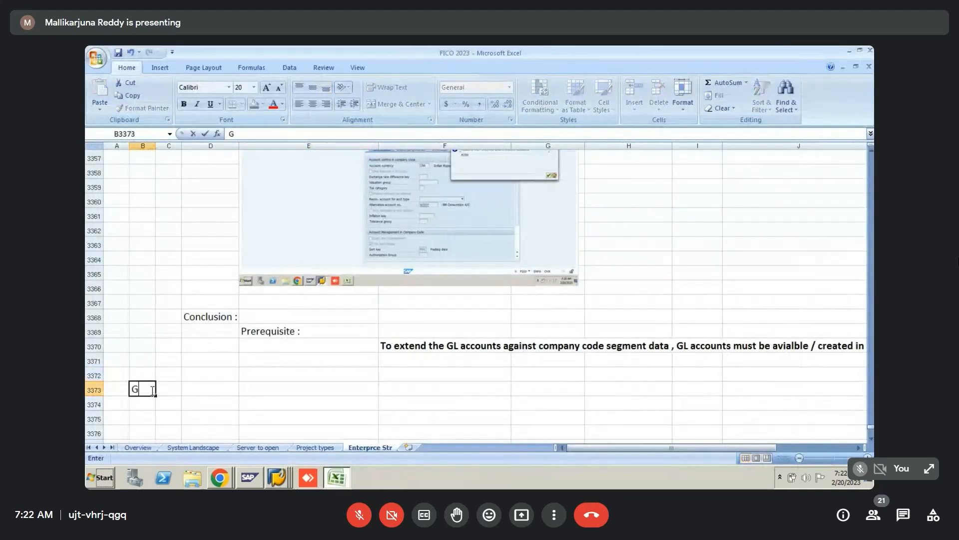
text(L Account)
key(Return)
- Enter account number 4001 in cell D3374 and its description "SFG Consumtion" in E3374, under the GL Account heading
key(Right)
key(Right)
text(4001)
key(Tab)
text(SFG )
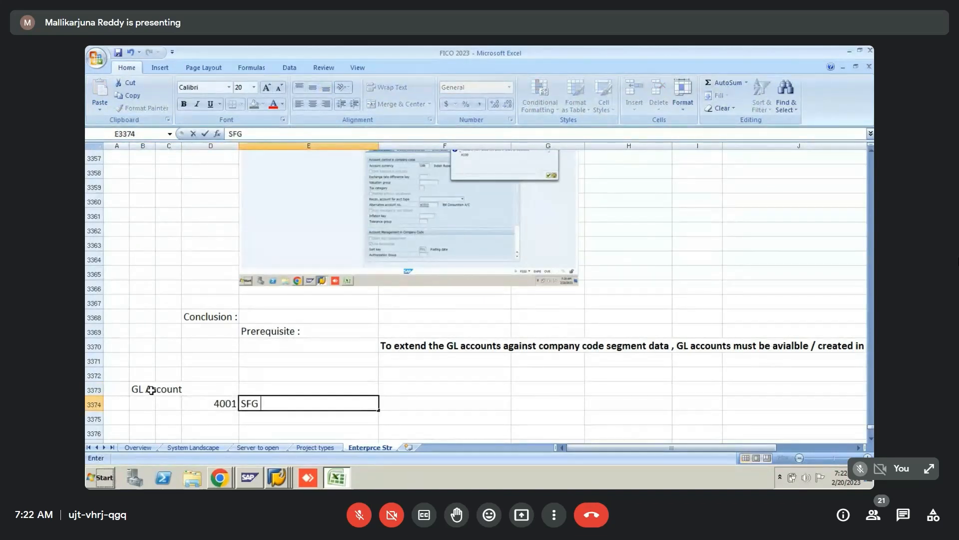
text(Consumtion)
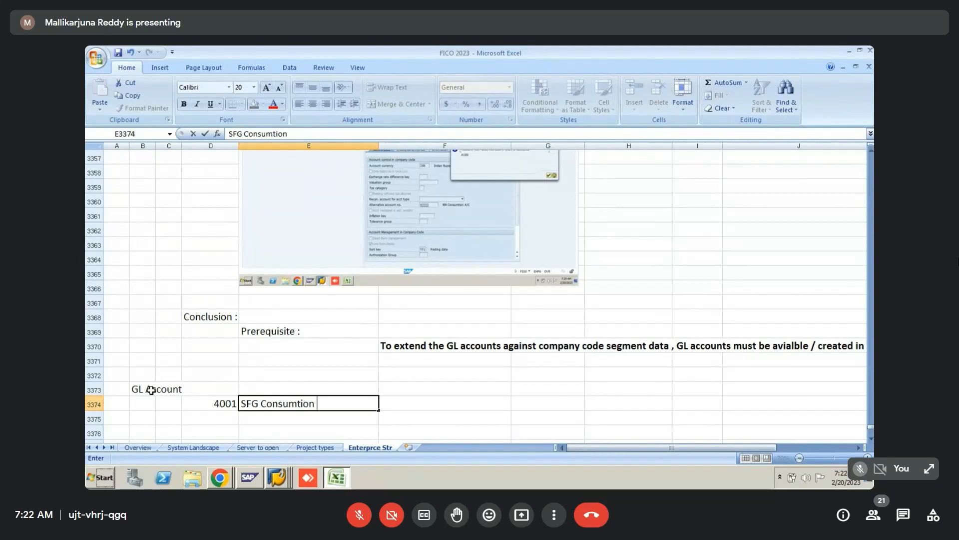
key(Return)
key(Return)
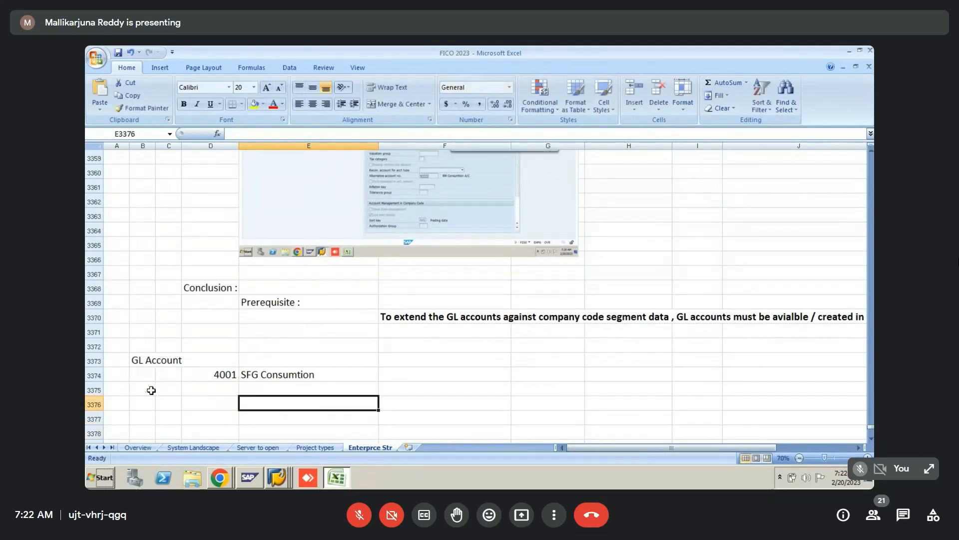
- Switch back to SAP and confirm the creation dialog for account 4001 in company code A100
key(alt+Tab)
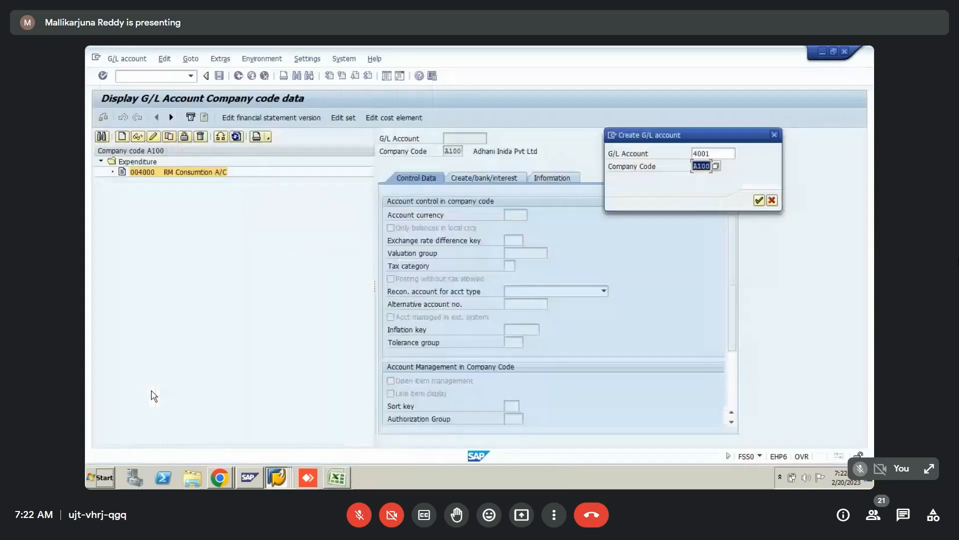
click(759, 201)
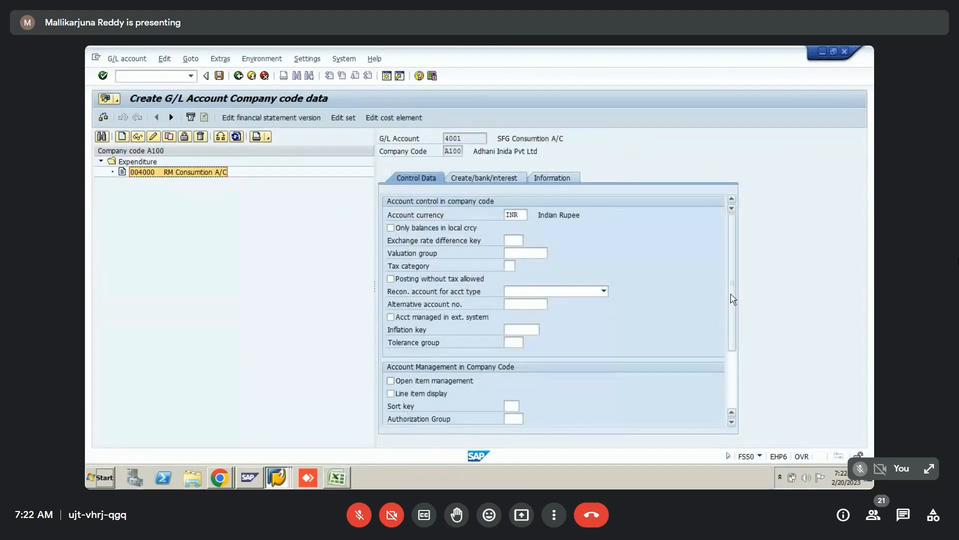
- Activate line item display for account 4001 and set its sort key to 001 (Posting date)
drag(732, 290, 739, 272)
click(408, 394)
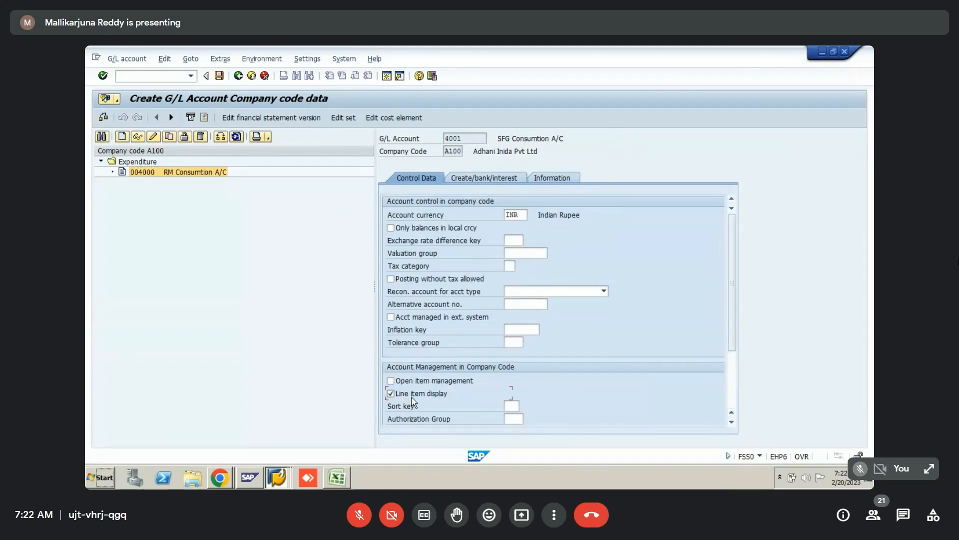
click(515, 405)
click(524, 405)
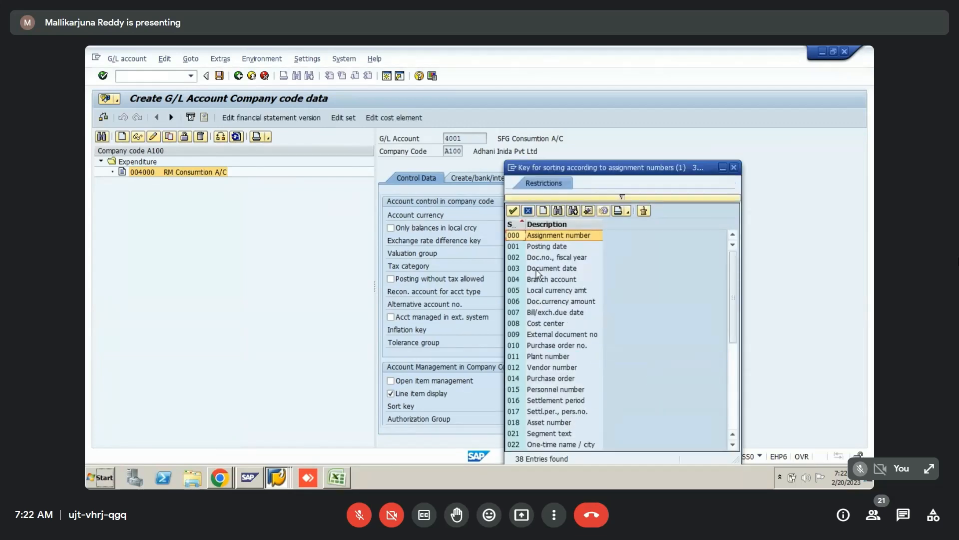
double_click(520, 245)
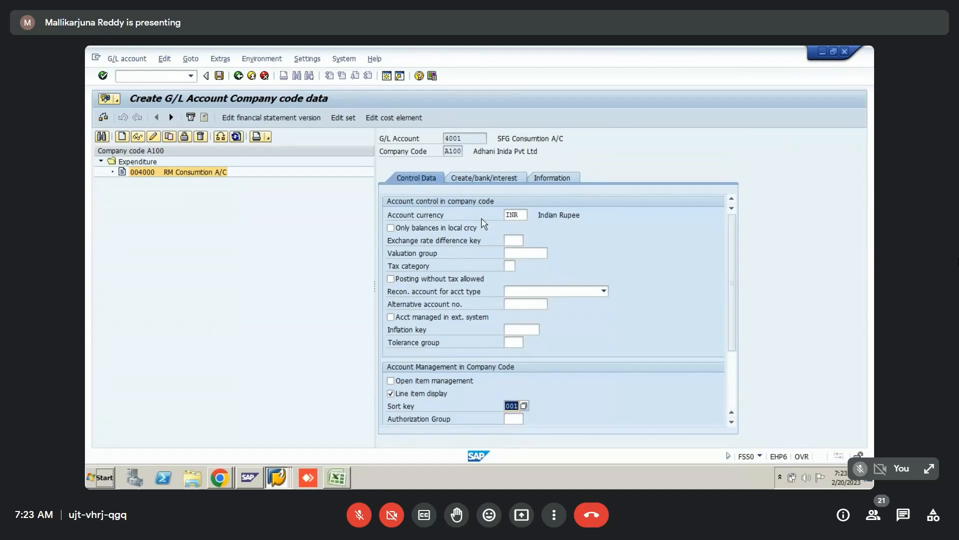
- Switch to the Excel notes, paste the control data screenshot below the account 4001 row and set its height to 5"
key(alt+Tab)
key(ctrl+v)
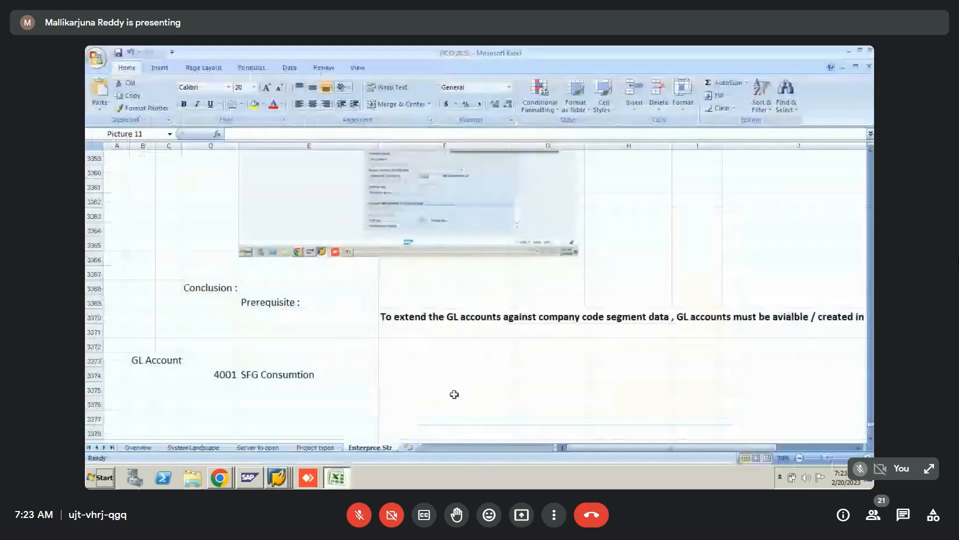
double_click(844, 87)
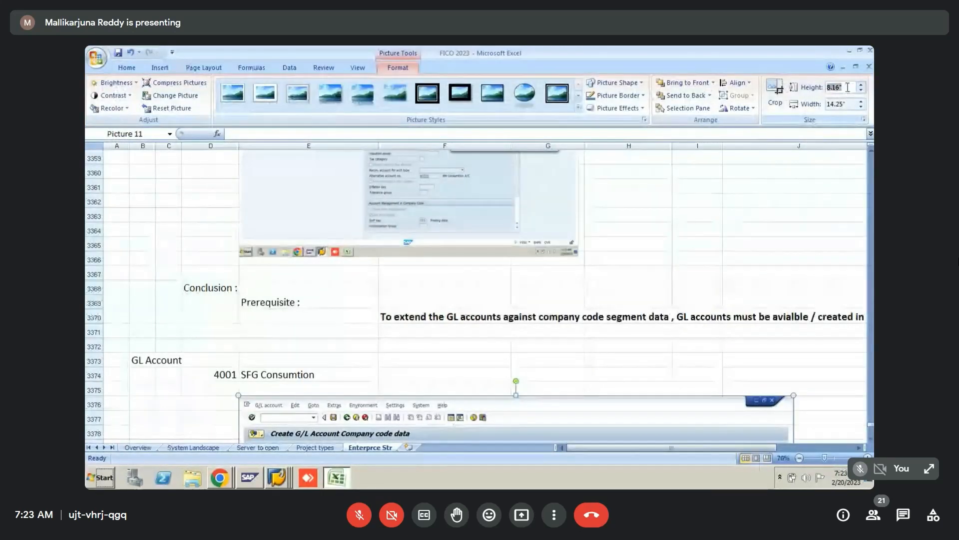
text(5)
key(Return)
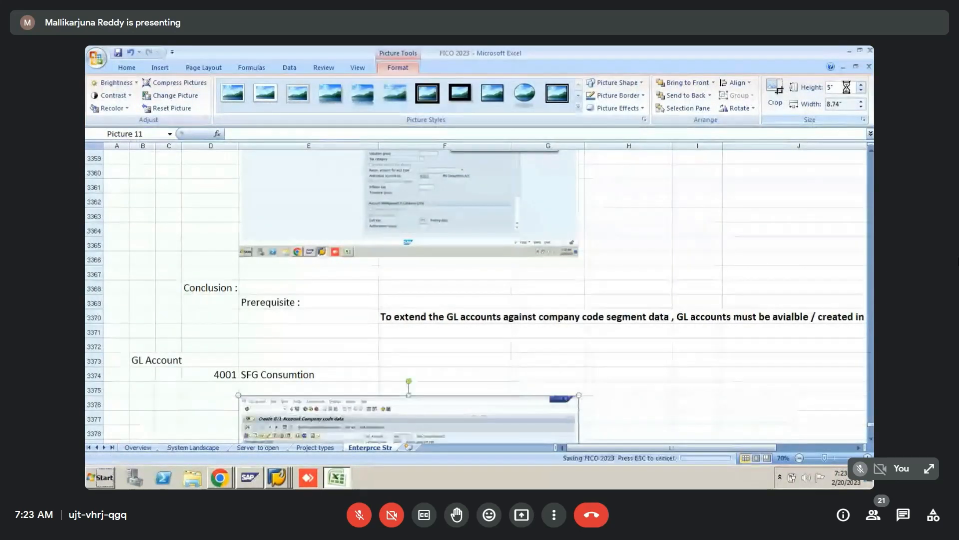
- Switch back to SAP and set the field status group of account 4001 to G001 in the document creation settings
key(alt+Tab)
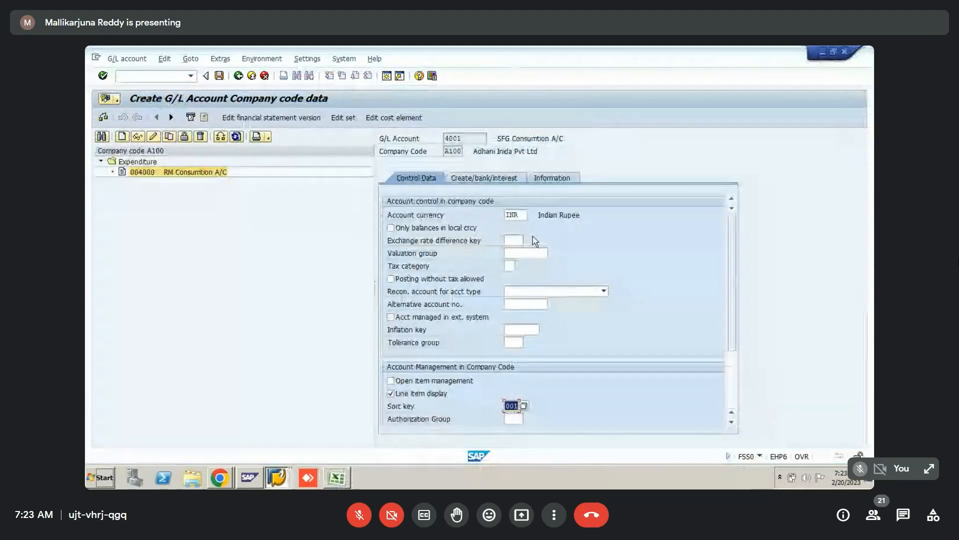
click(490, 180)
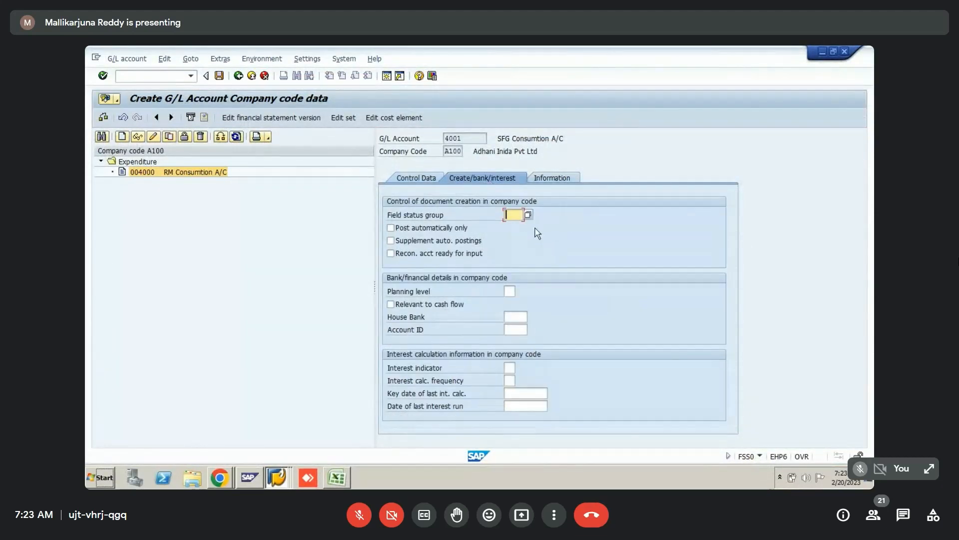
key(BackSpace)
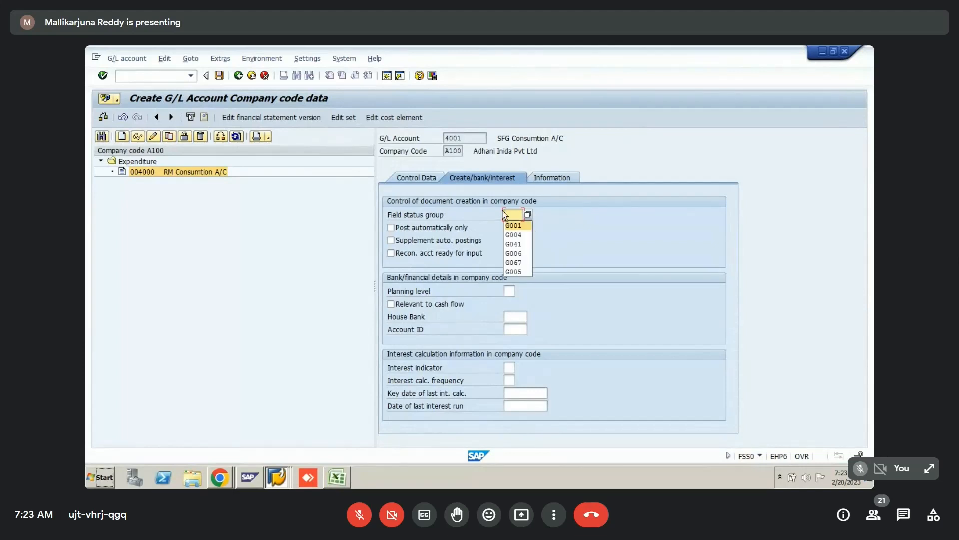
click(515, 225)
key(Return)
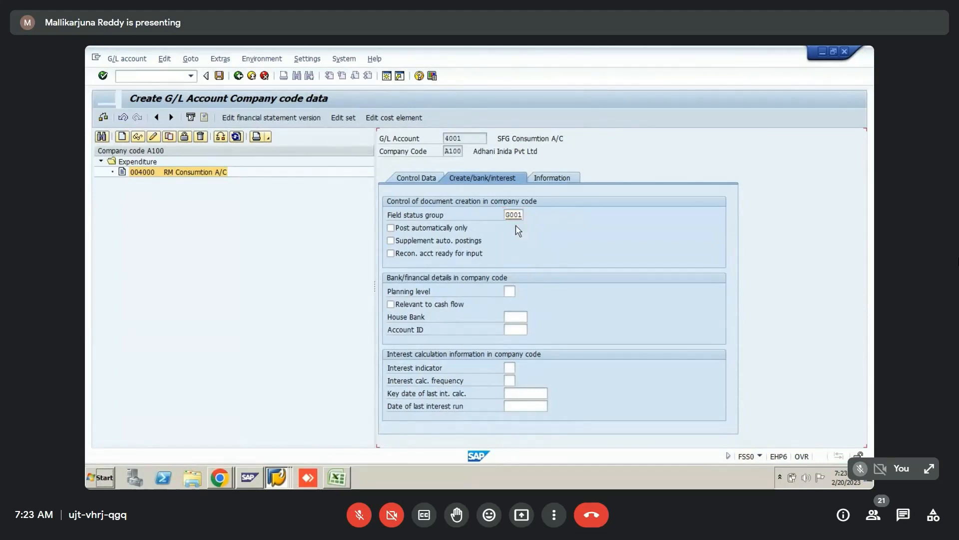
- Switch to Excel, paste the field status group screenshot at column E below the previous picture and set its height to 5"
key(alt+Tab)
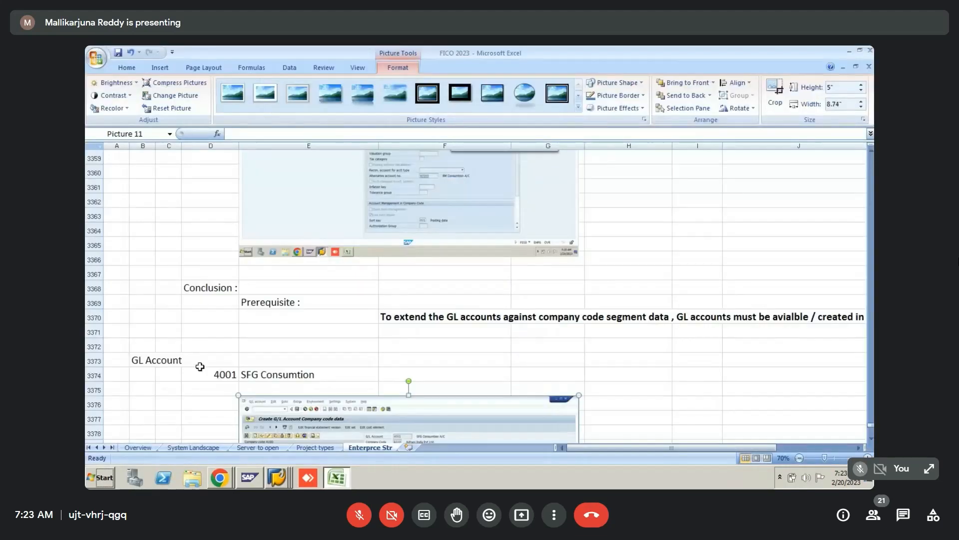
click(197, 402)
key(Down)
key(Down)
key(Down)
key(Down)
key(Down)
key(Down)
key(Down)
key(Down)
key(Down)
key(Down)
key(Down)
key(Down)
key(Down)
key(Down)
key(Down)
key(Down)
key(Down)
key(Down)
key(Down)
key(Down)
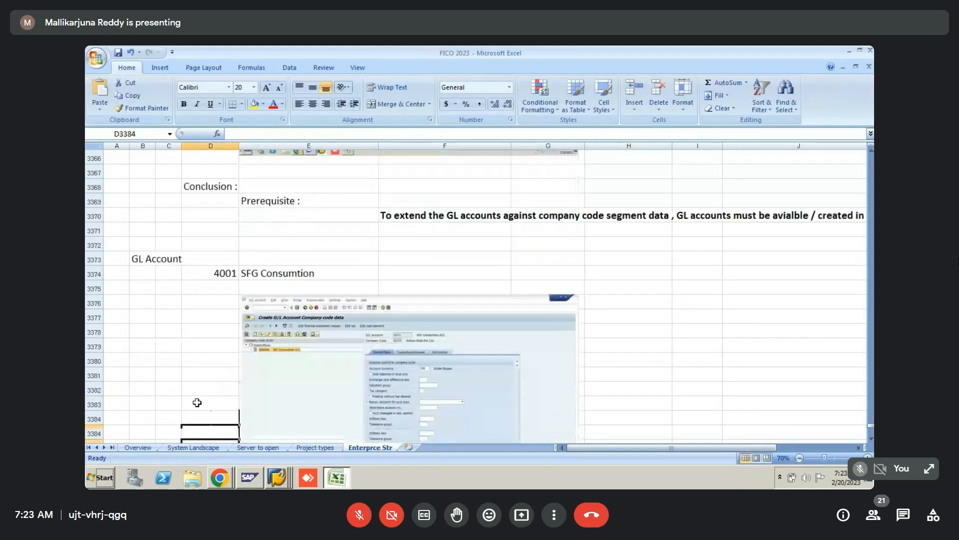
key(Right)
key(Up)
key(Up)
key(Up)
key(Up)
key(Up)
key(Up)
key(Up)
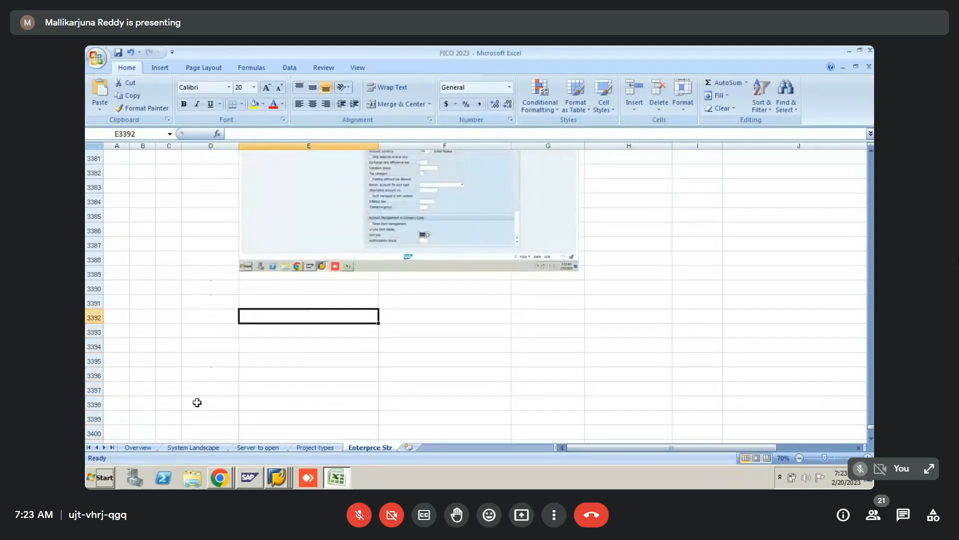
key(ctrl+v)
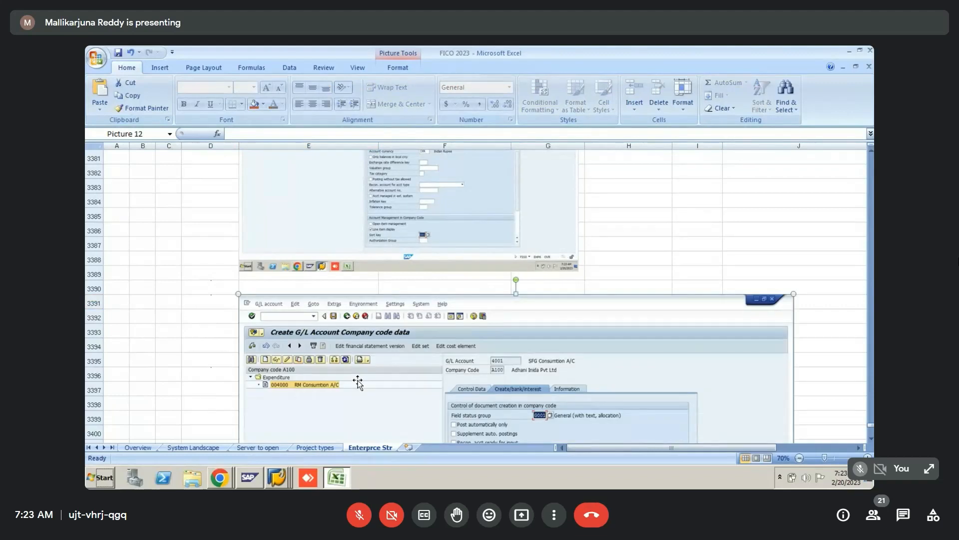
click(845, 89)
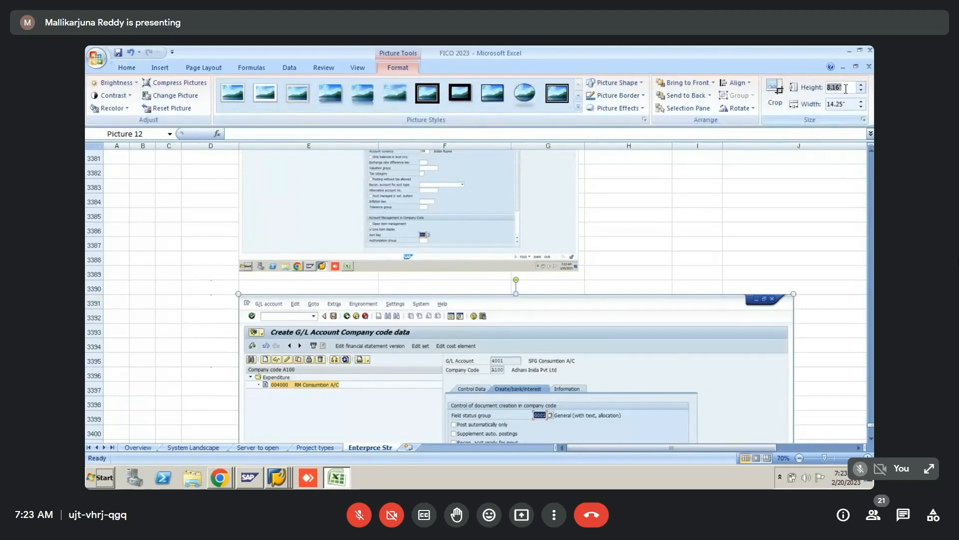
text(5)
key(Return)
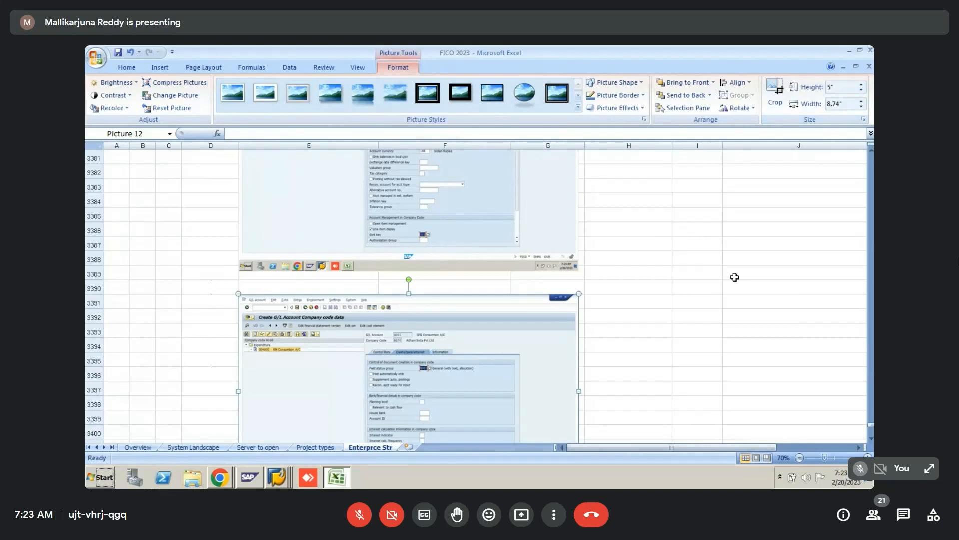
click(719, 283)
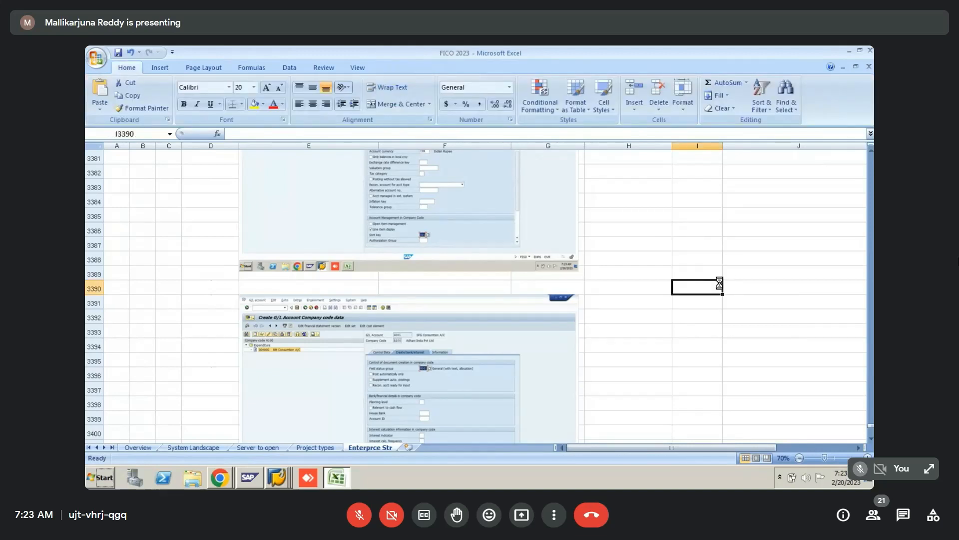
- Switch to SAP and save the company code data of account 4001
key(alt+Tab)
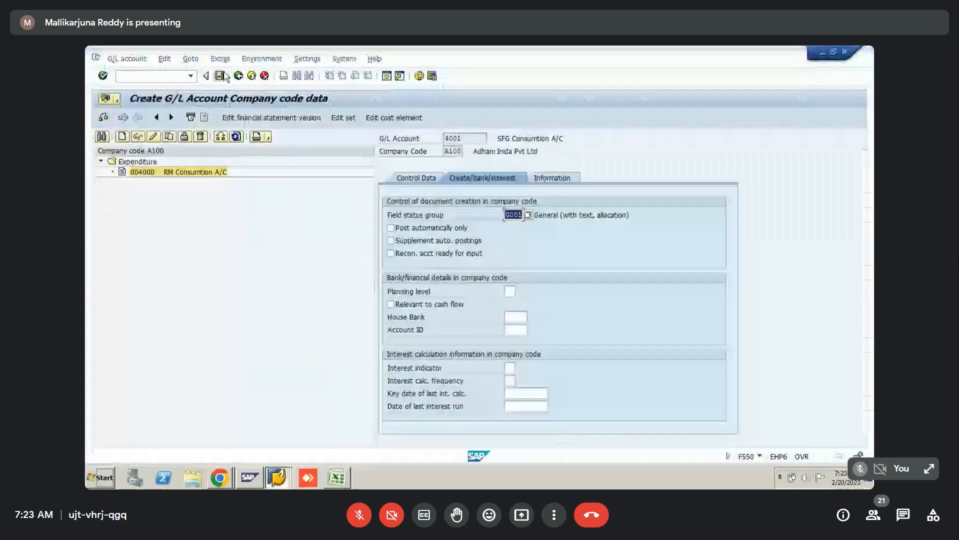
click(219, 75)
- Switch to Excel and enter the note "Save" in cell E3405, below the last screenshot
key(alt+Tab)
click(195, 403)
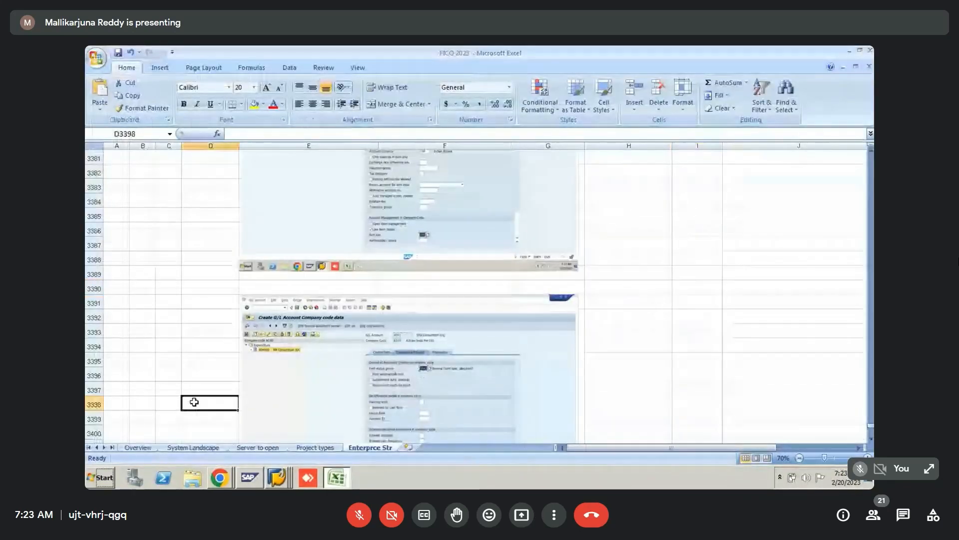
key(Down)
key(Down)
key(Down)
key(Down)
key(Down)
key(Down)
key(Down)
key(Down)
key(Down)
key(Down)
key(Down)
key(Right)
key(Up)
key(Up)
key(Up)
key(Up)
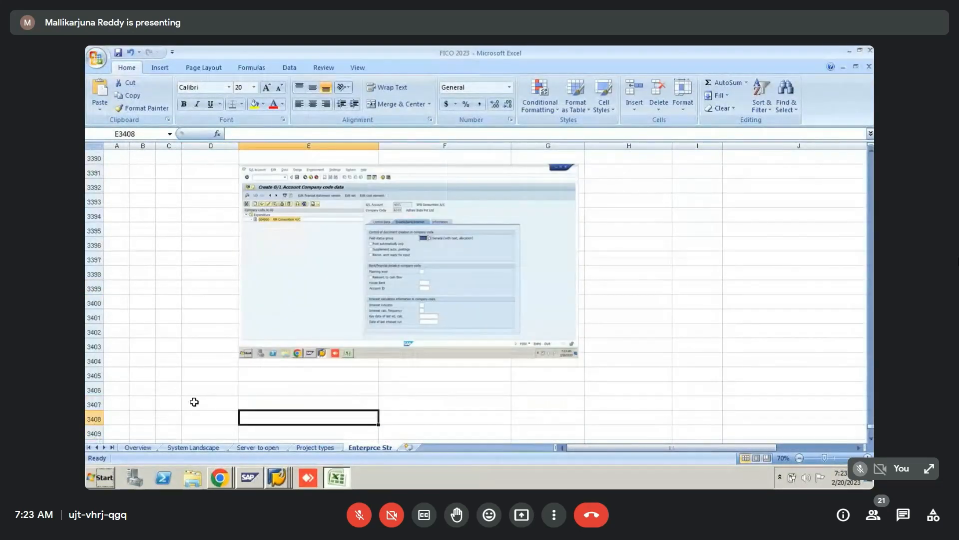
text(Sav)
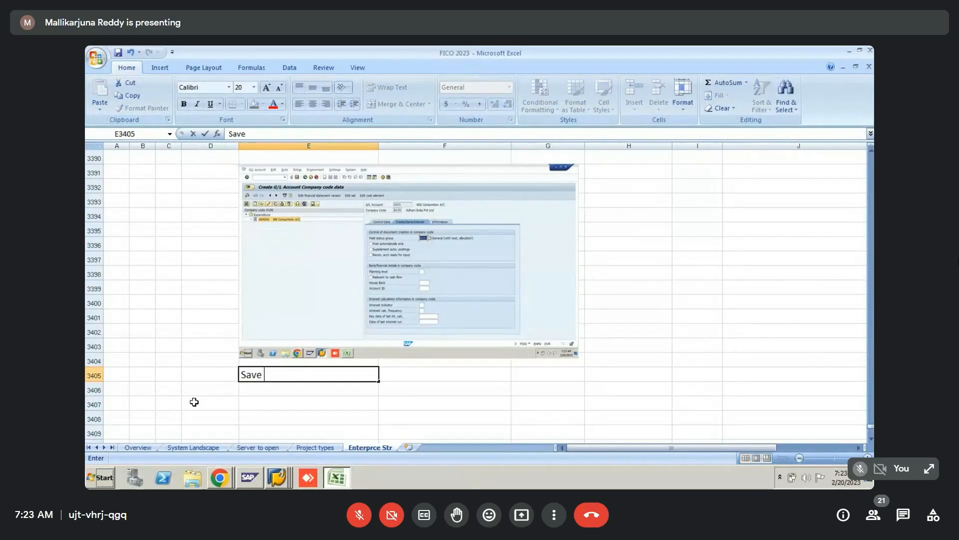
text(e)
key(Return)
- Enter transaction code FSP0 in D3407 and its description "To Create the chart of accounts segment data" in E3407
key(Down)
key(Down)
key(Left)
key(Left)
key(Right)
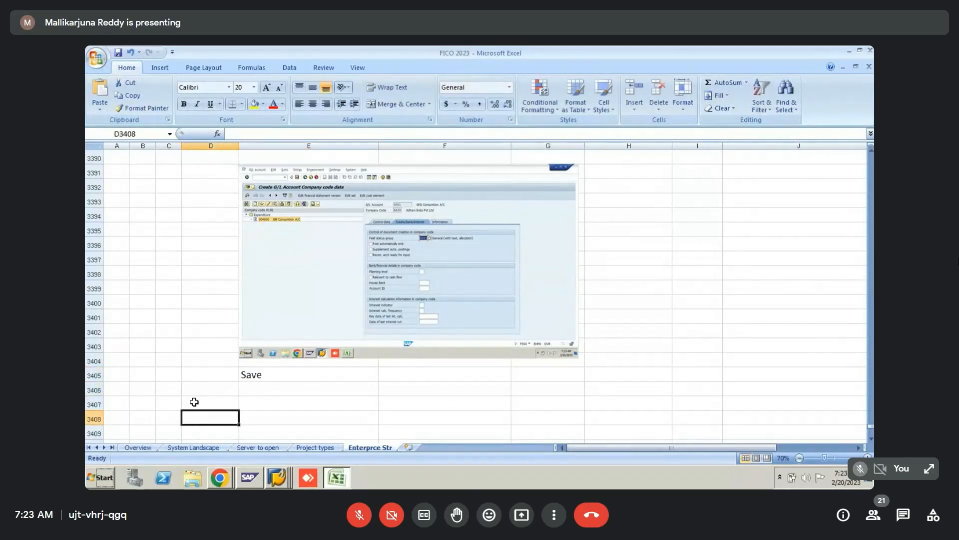
key(Up)
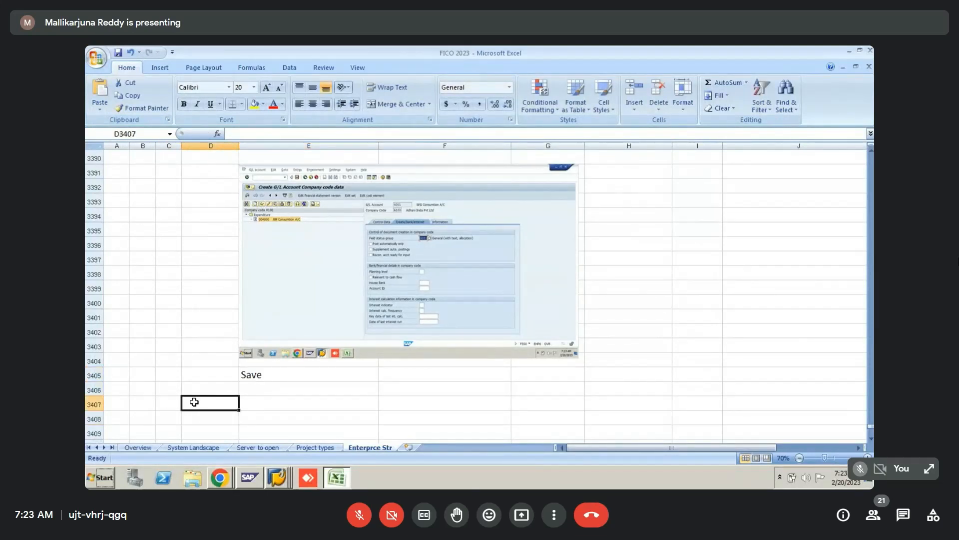
text(FSP0)
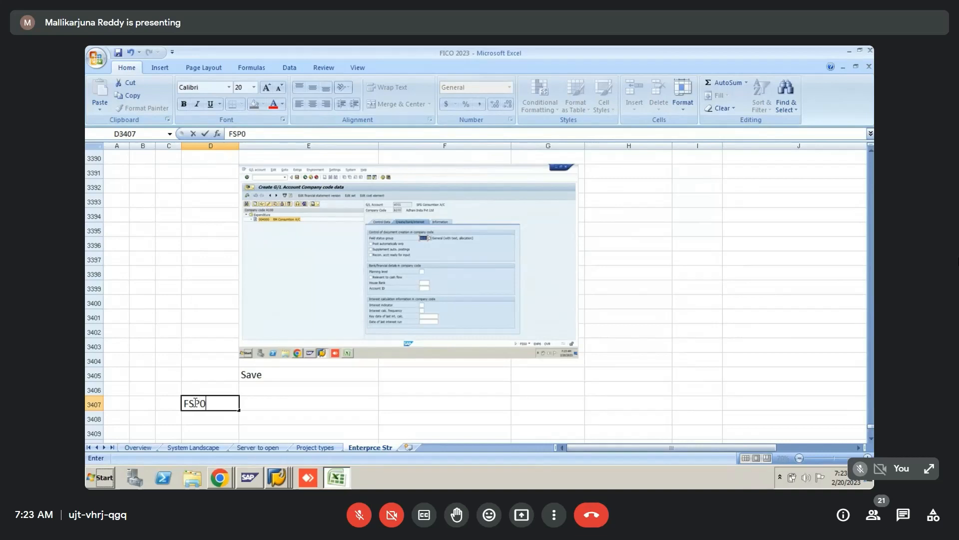
key(Tab)
text(T)
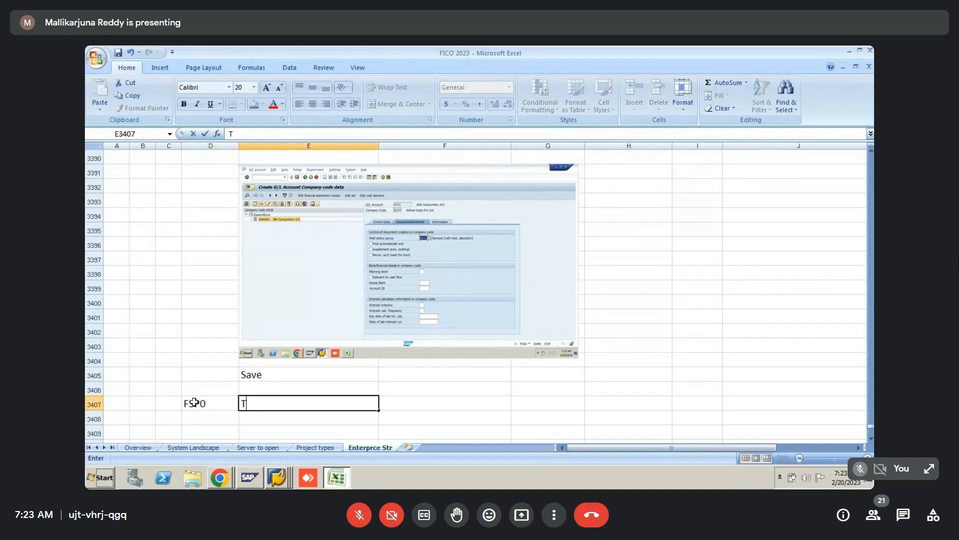
text(o Create the ch)
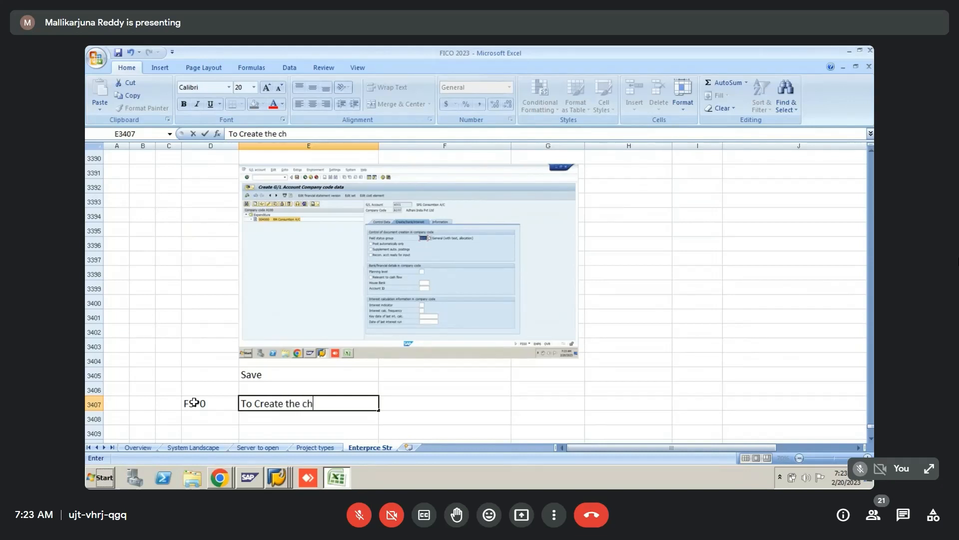
text(art of)
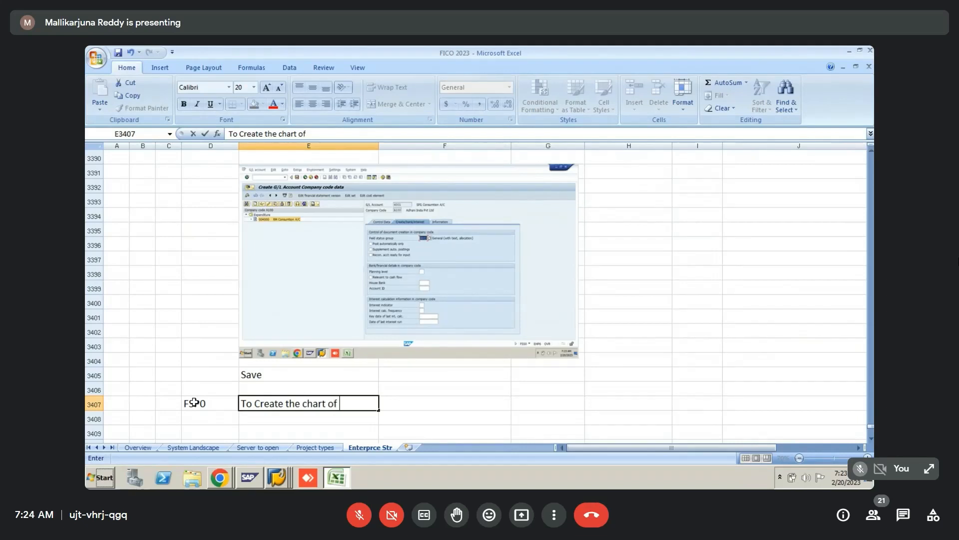
text( accounts se)
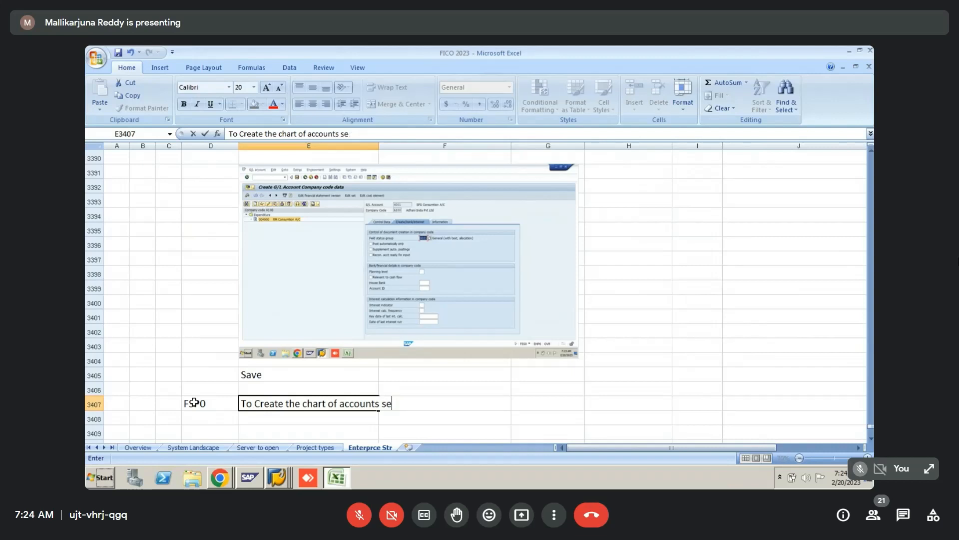
text(gment da)
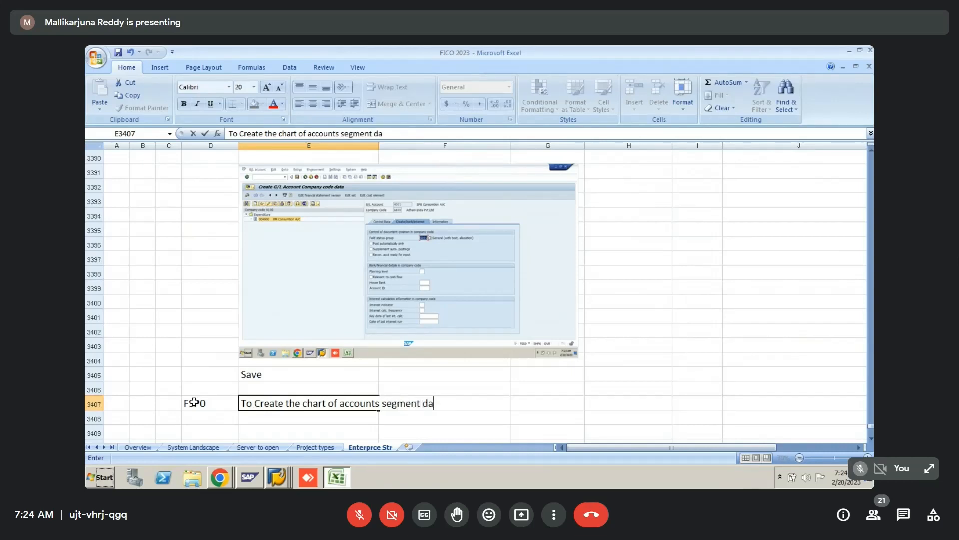
text(t)
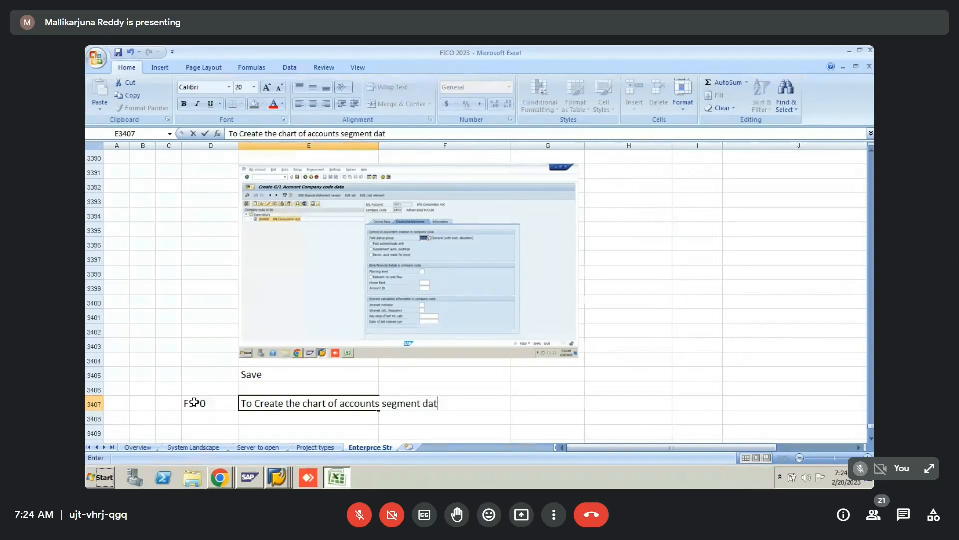
text(a)
key(Return)
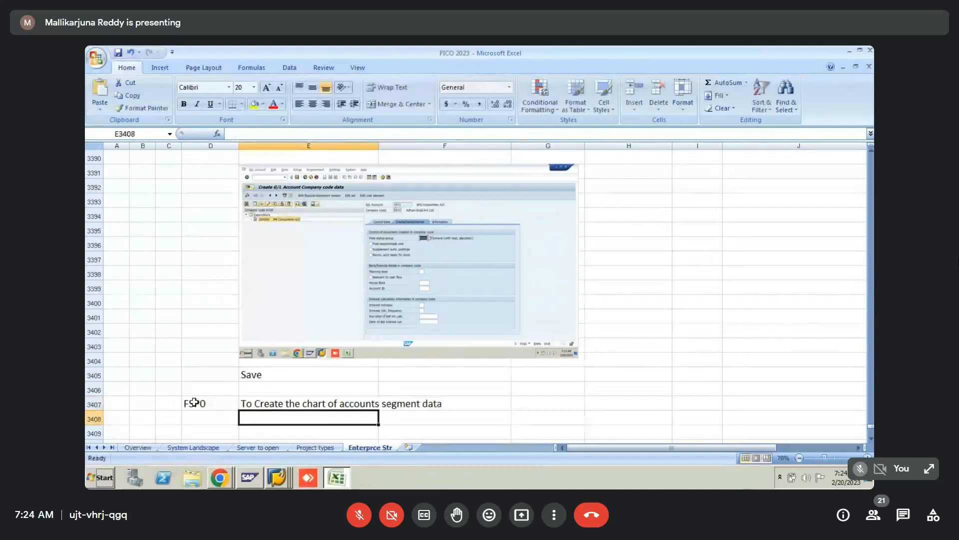
- Enter transaction code FSS0 in D3408 and its description "Used to create Company code segment data" in E3408
click(195, 418)
text(FSS0)
key(Tab)
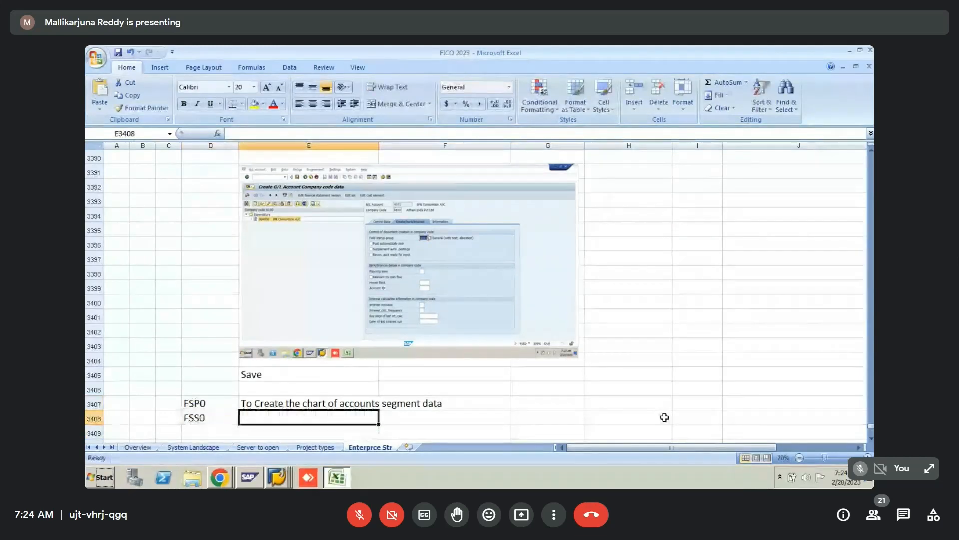
text(Used t)
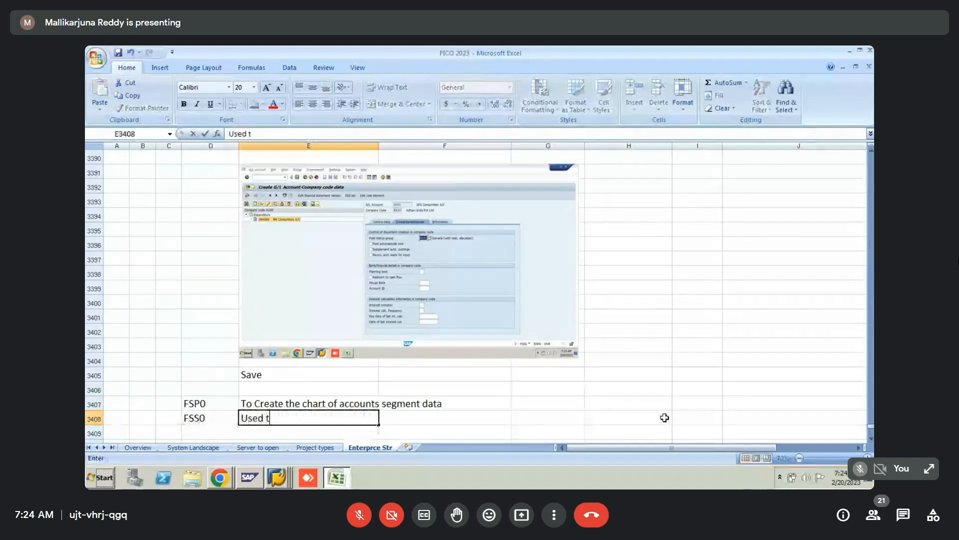
text(o create)
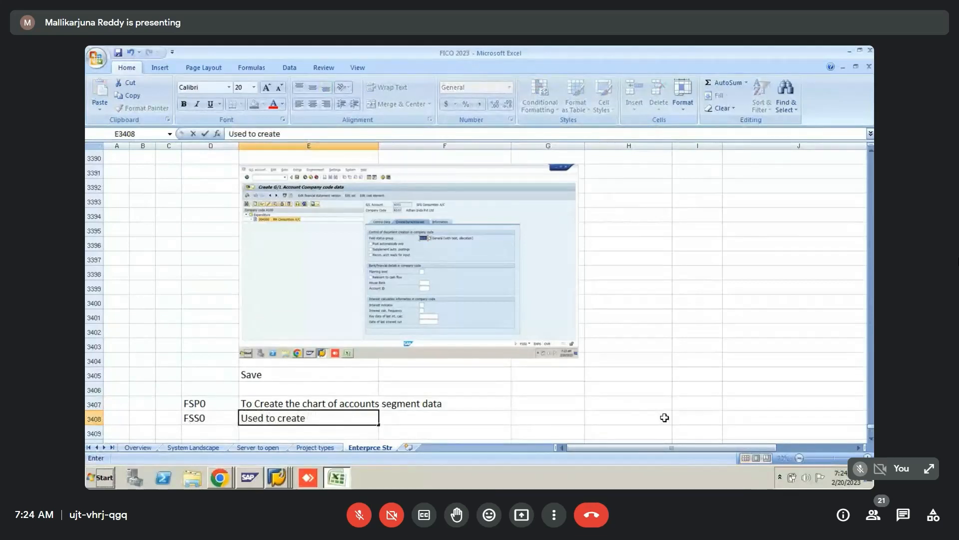
text( Company )
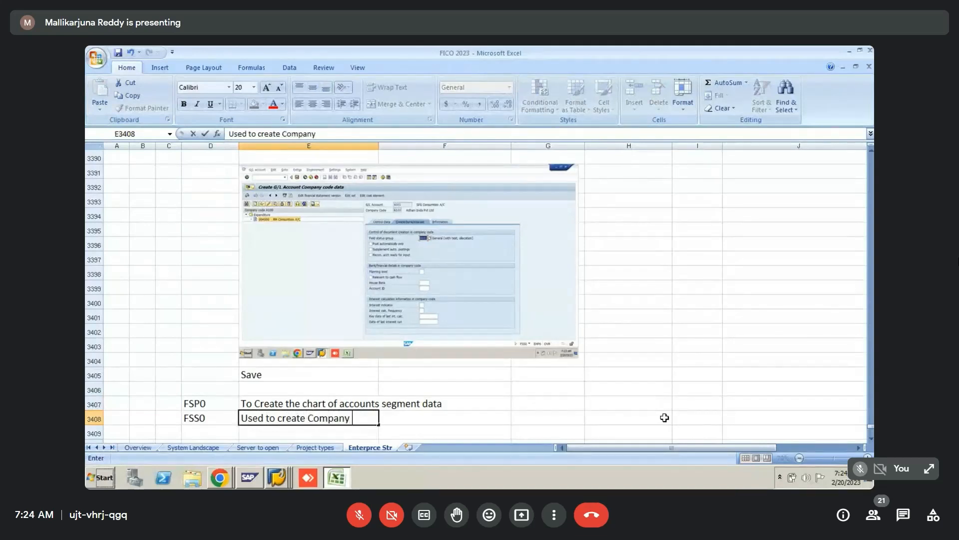
text(code seg)
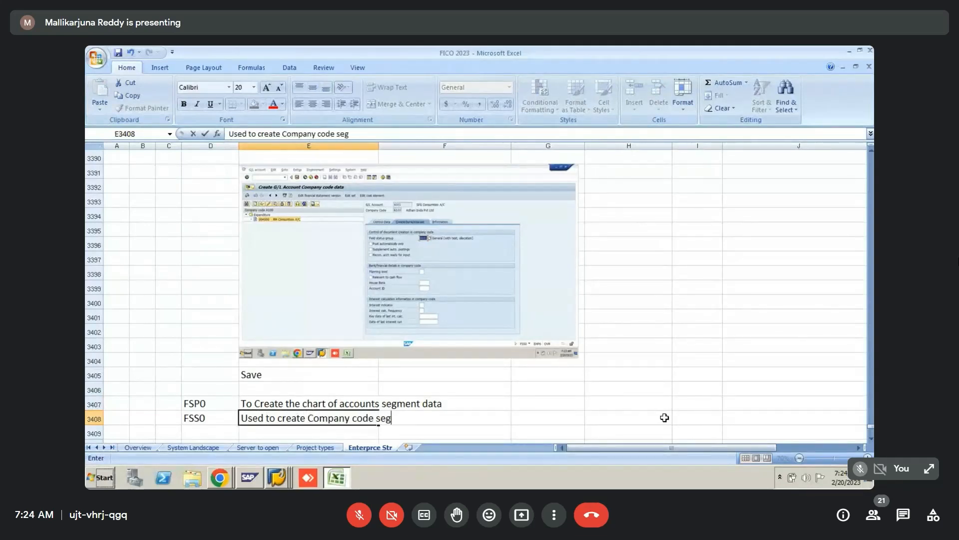
text(ment data)
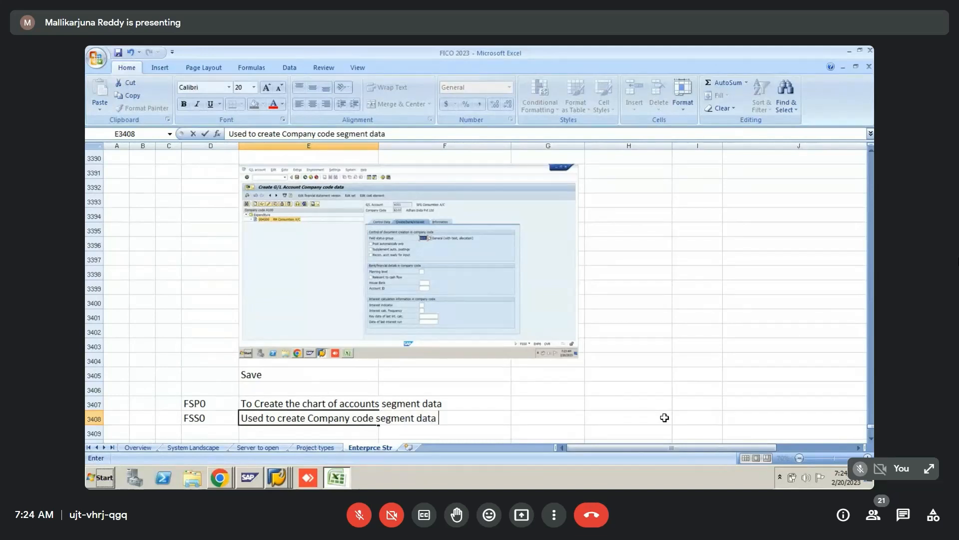
key(Return)
- Enter FS00 in D3409 and "Is used centrally meant to say we can extend chart of accounts segment data and company code segment data" in E3409
text(FS00)
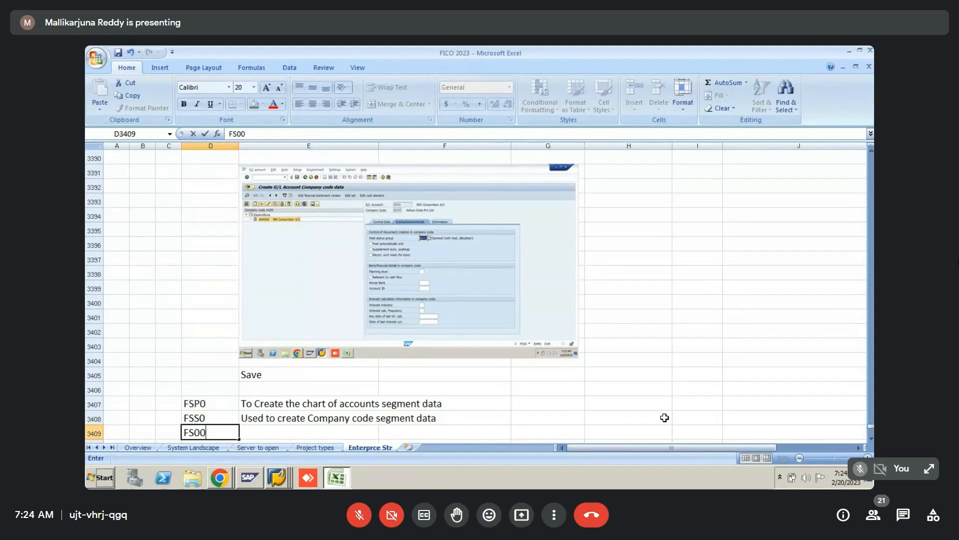
key(Tab)
key(Tab)
key(shift+Tab)
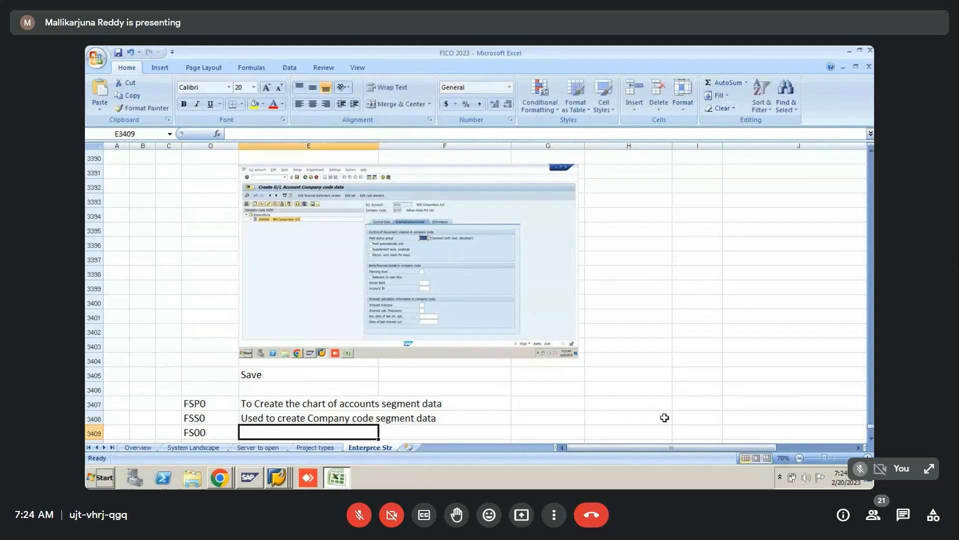
text(Is used )
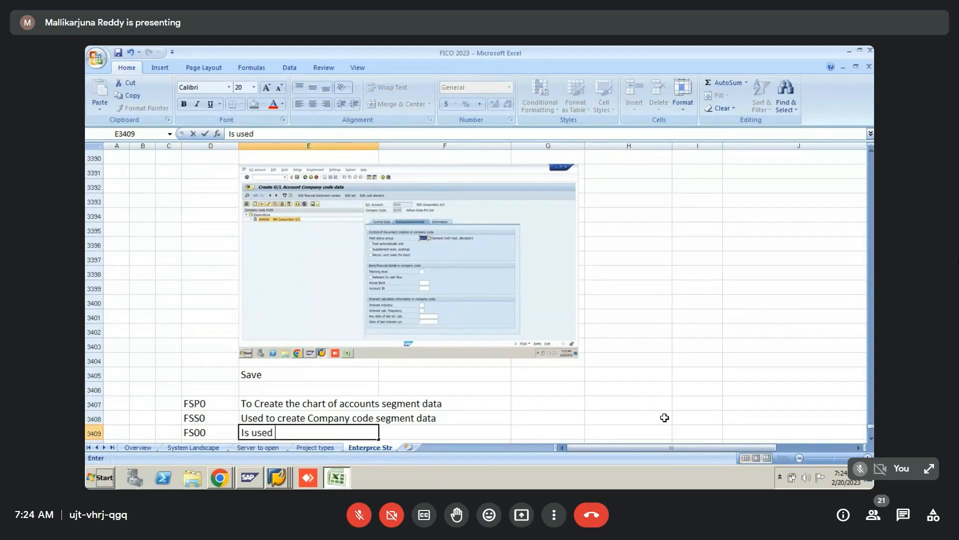
text(centrally meant t)
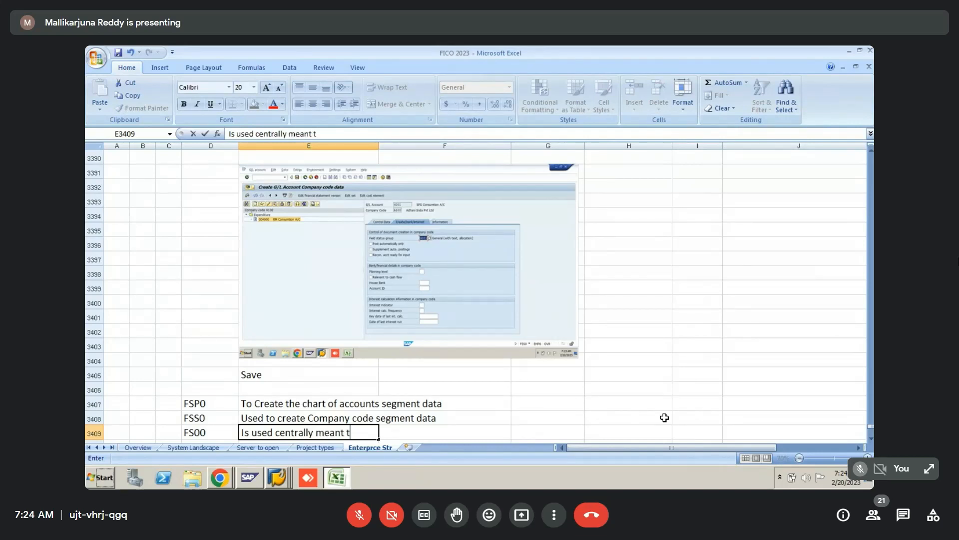
text(o say we can)
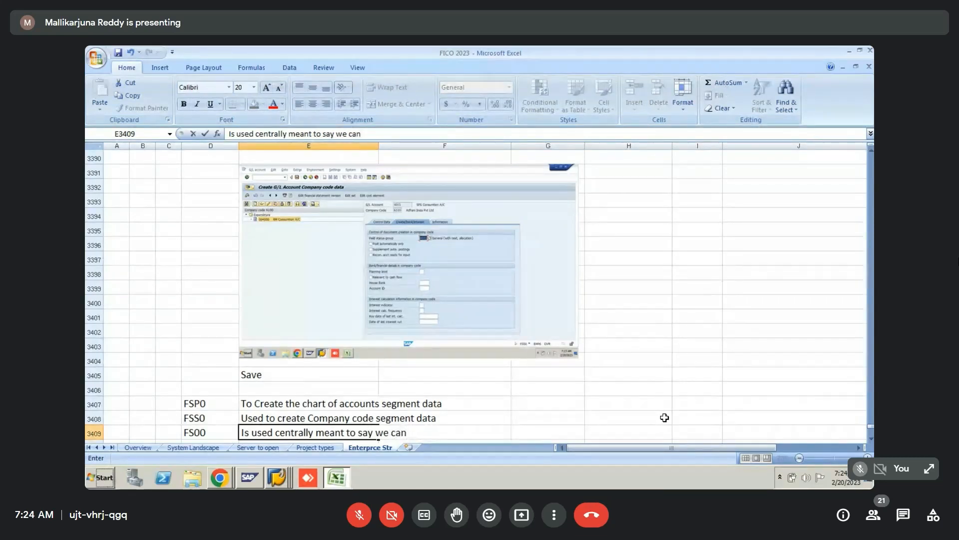
text( extend cha)
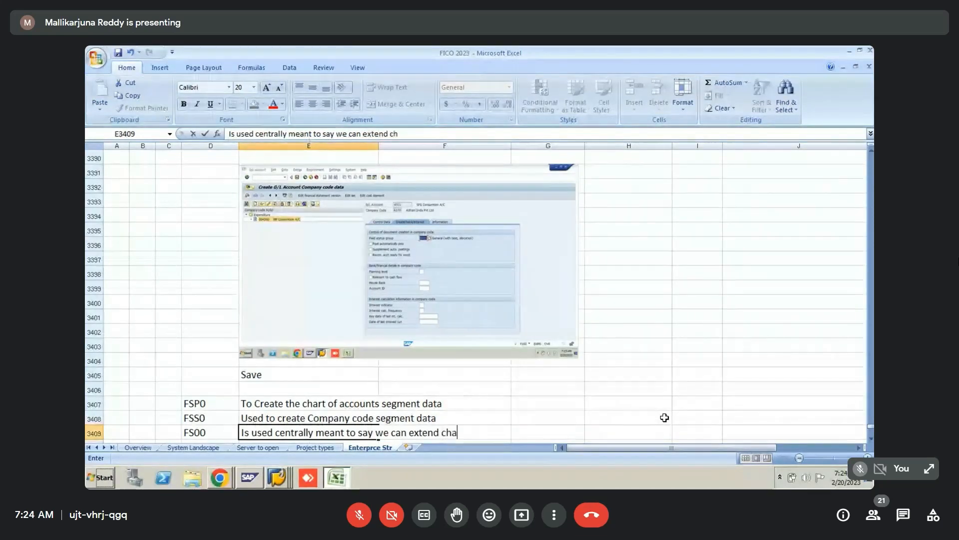
text(rt of account)
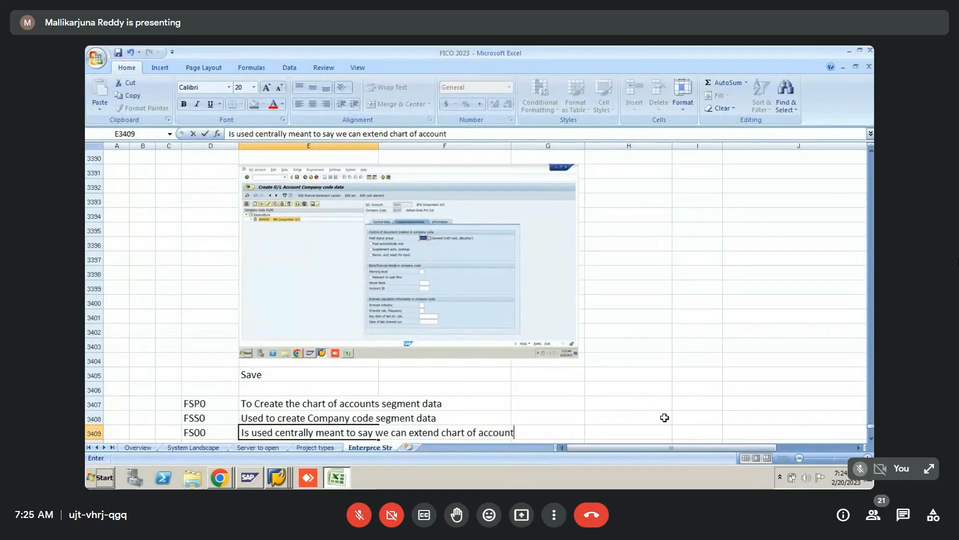
text(s segment data)
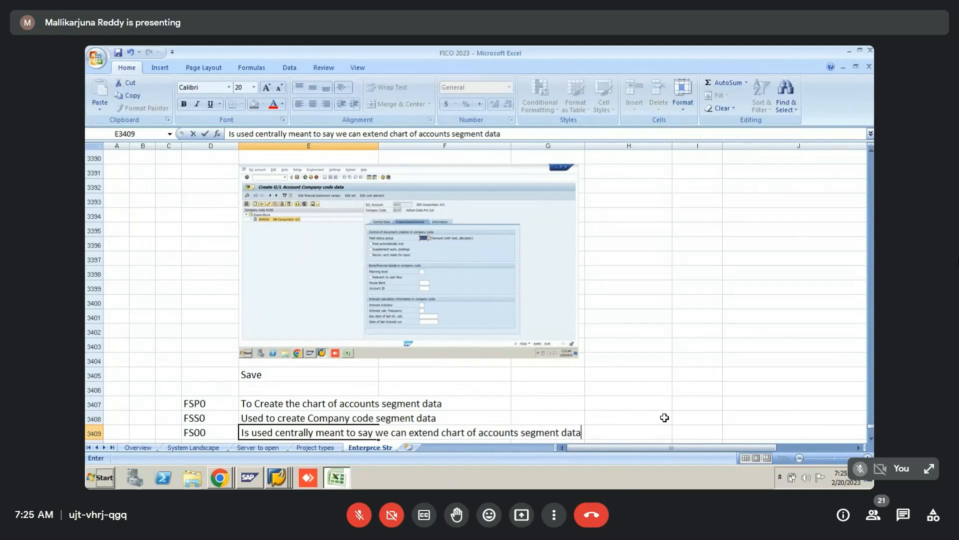
text( and compa)
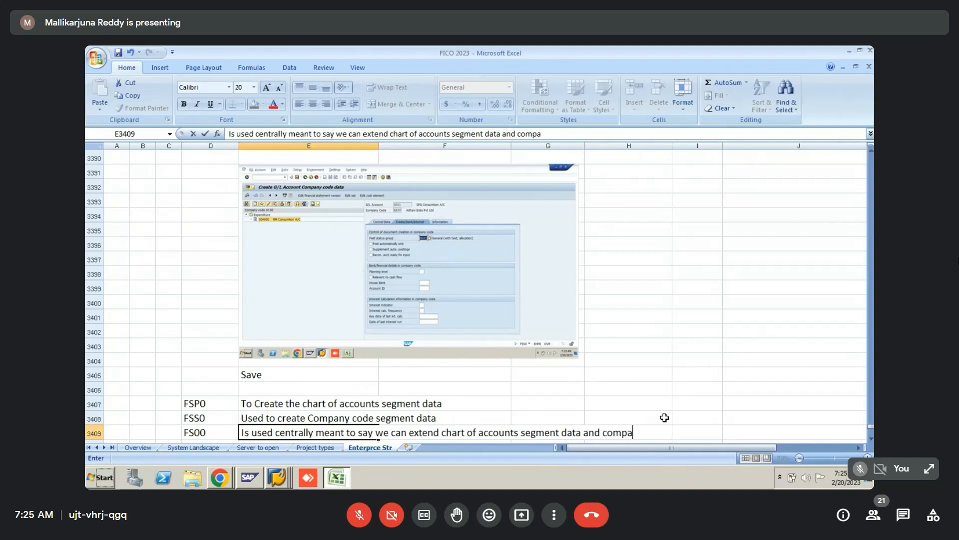
text(ny code seg)
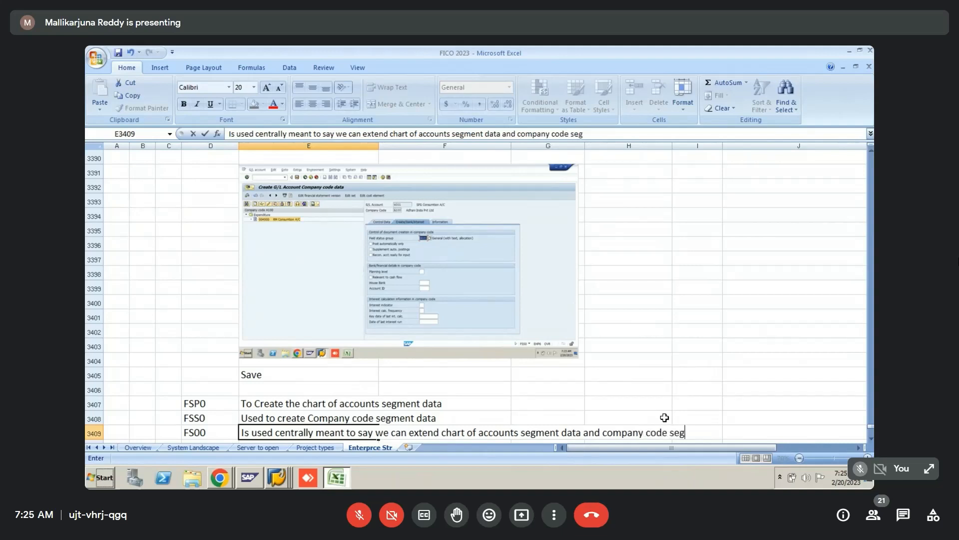
text(ment data)
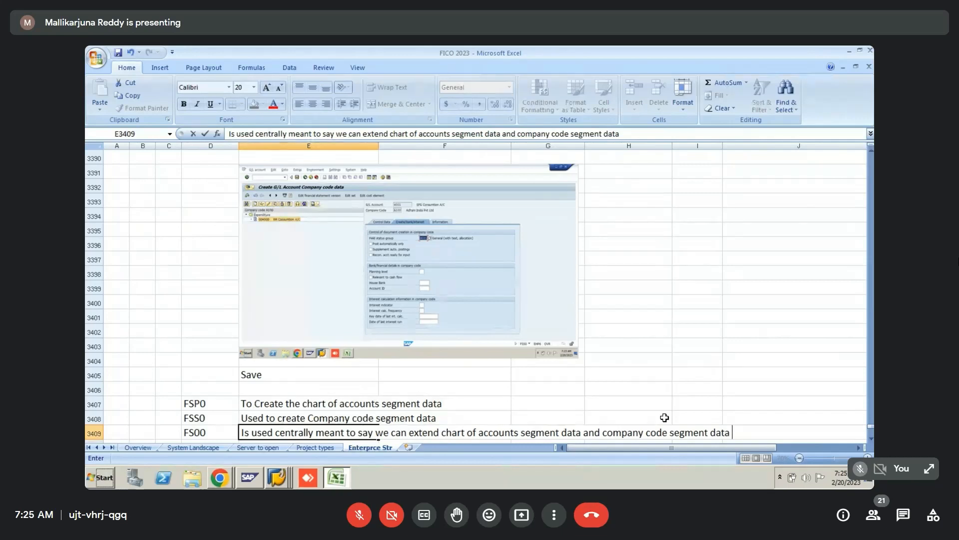
key(Return)
- Make the whole FS00 row 3409 bold
key(Up)
key(Left)
key(Left)
key(Right)
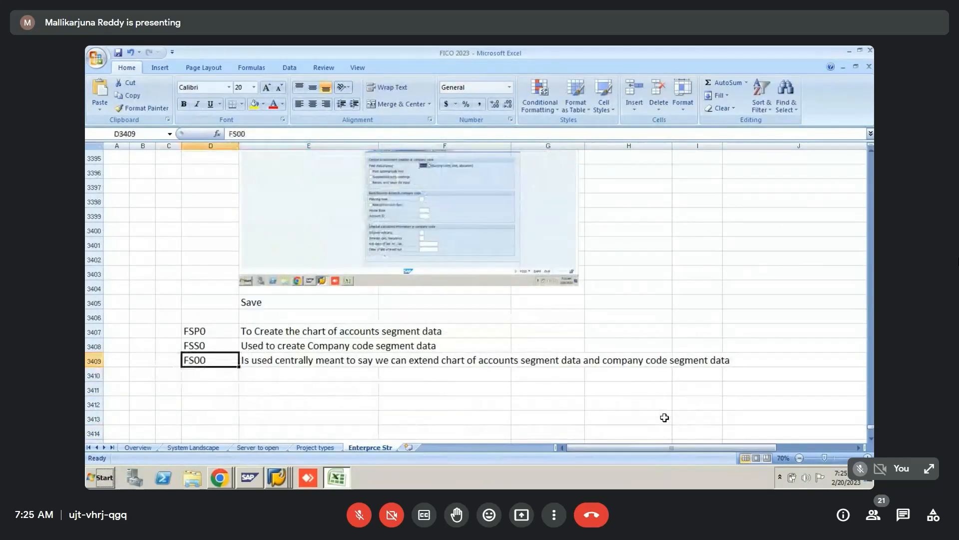
key(shift+space)
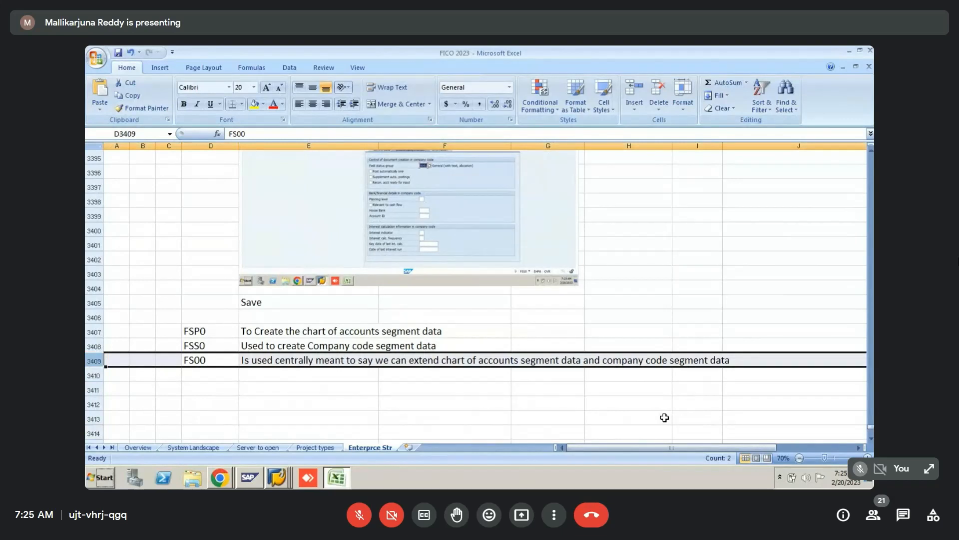
key(ctrl+b)
key(Down)
key(Down)
key(Down)
key(Down)
key(Down)
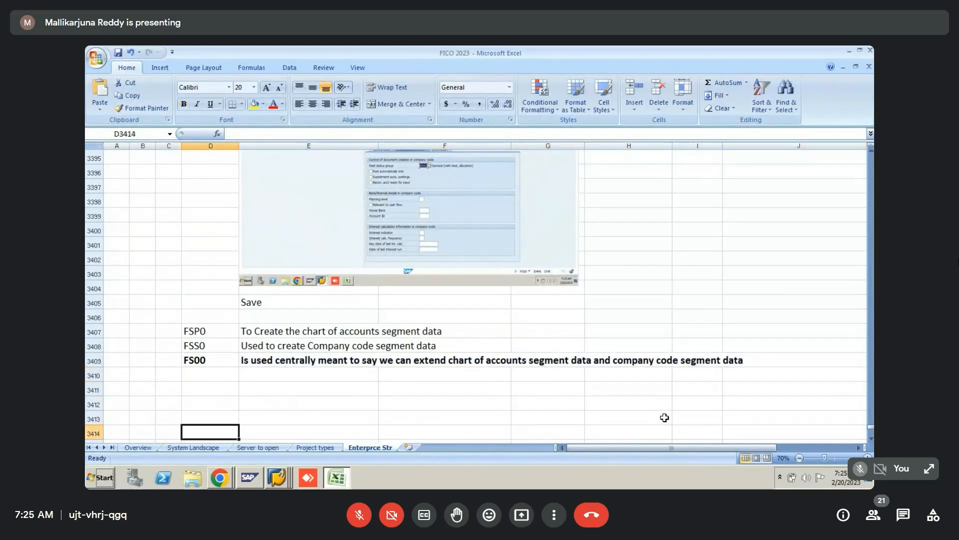
key(Up)
key(Up)
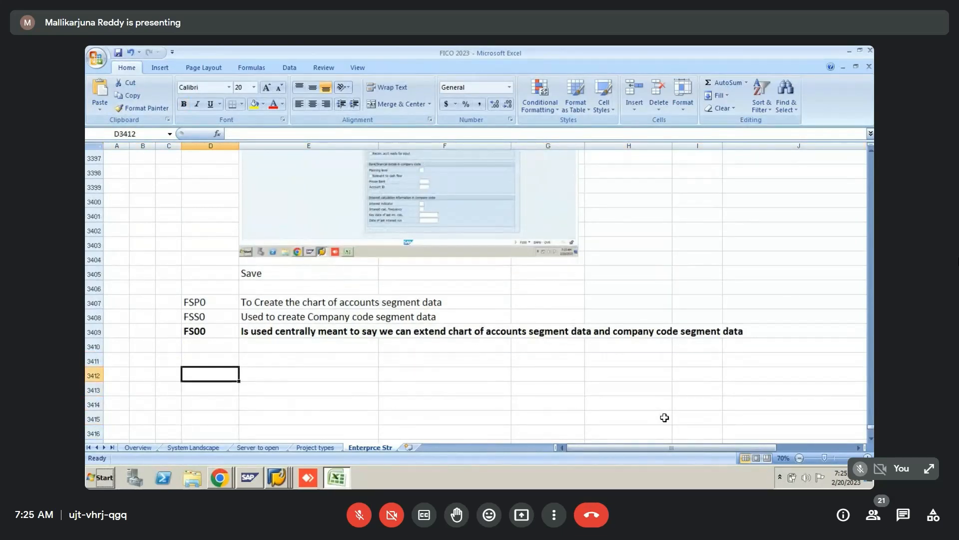
key(alt+Tab)
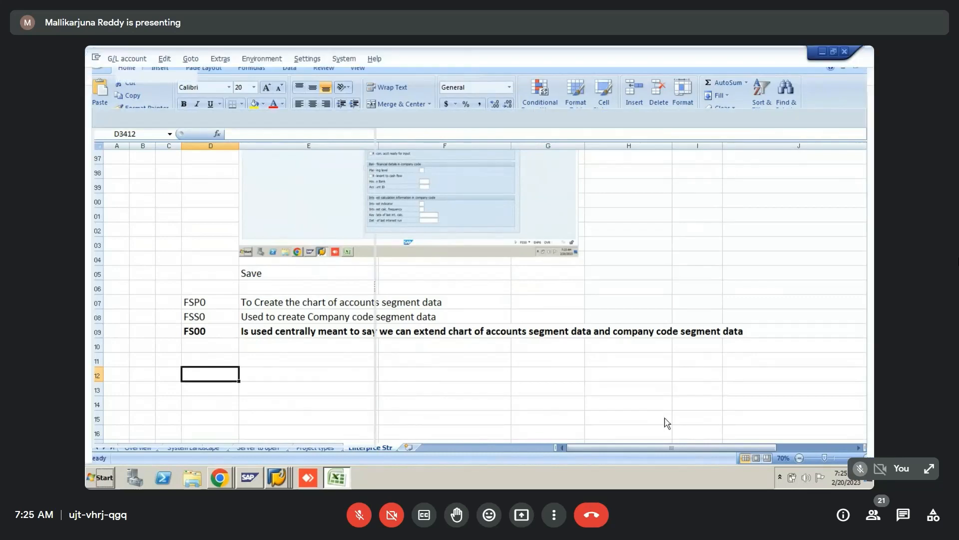
key(alt+Tab)
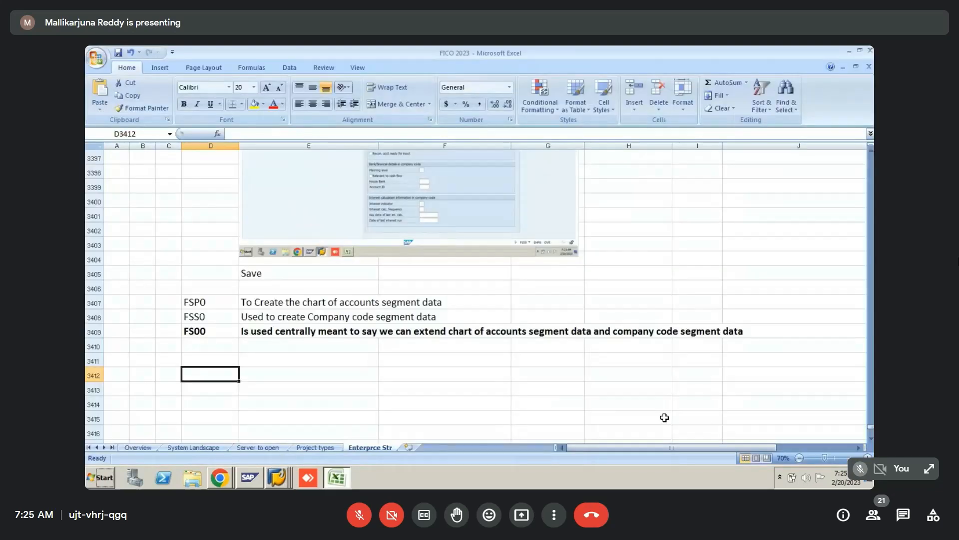
key(Up)
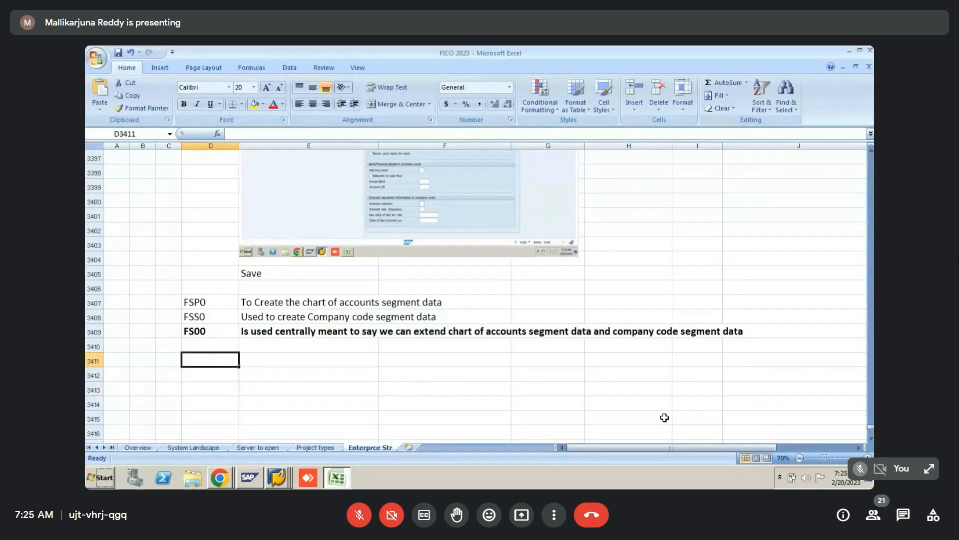
text(E)
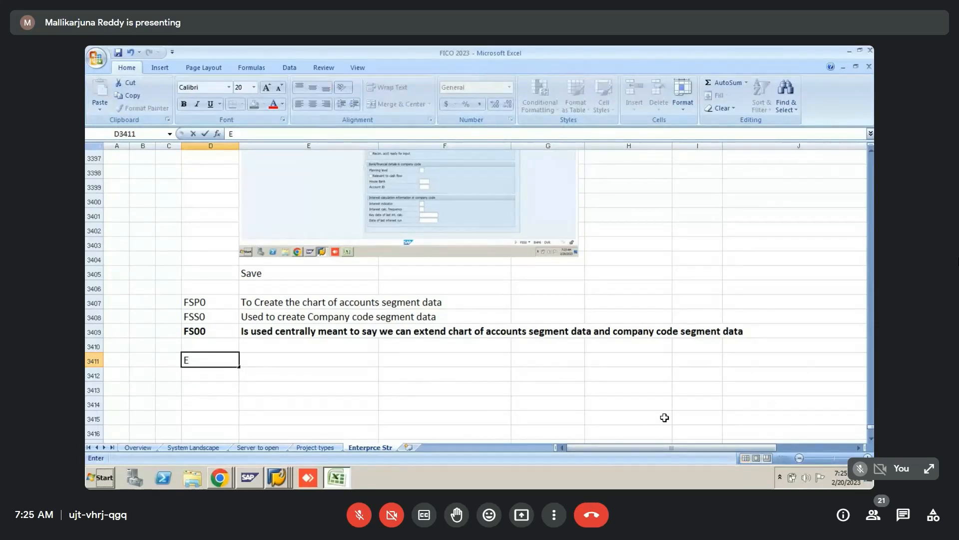
key(BackSpace)
- Enter the heading "Extend 4002 GL account against company code segment data" in cell A3411, below the transaction code list
key(Left)
key(Left)
key(Down)
key(Down)
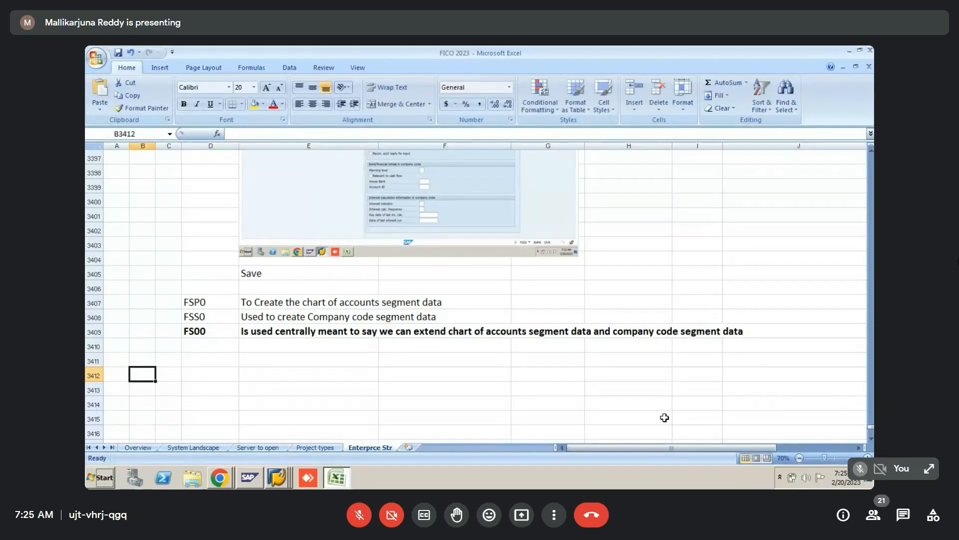
key(Left)
key(Up)
key(Up)
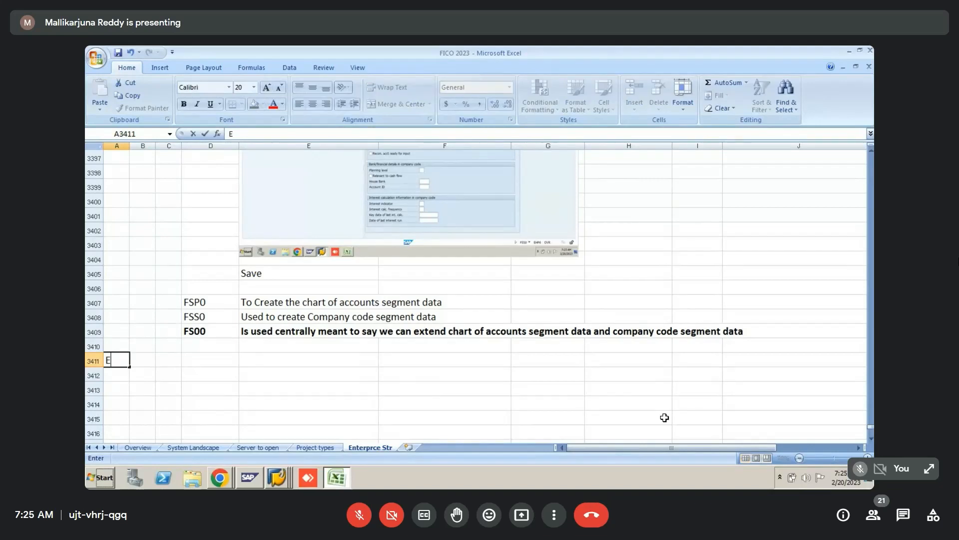
text(Exte)
text(dn)
key(BackSpace)
key(BackSpace)
text(nd 4002)
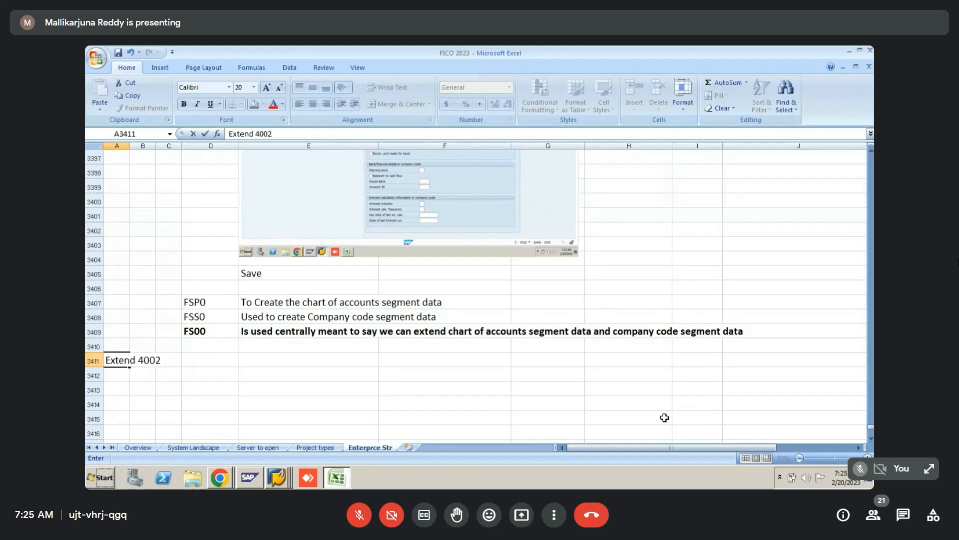
text( GL acco)
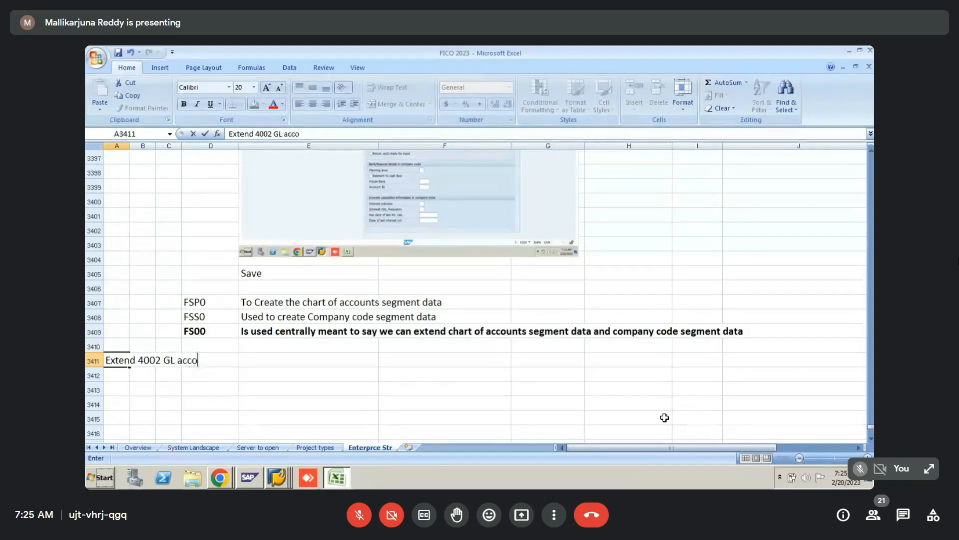
text(unt against)
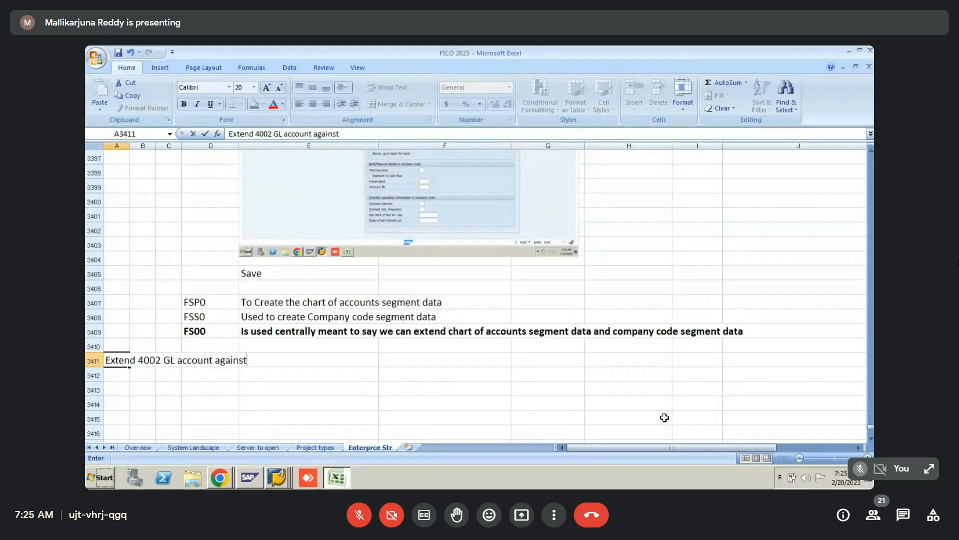
text( company ce)
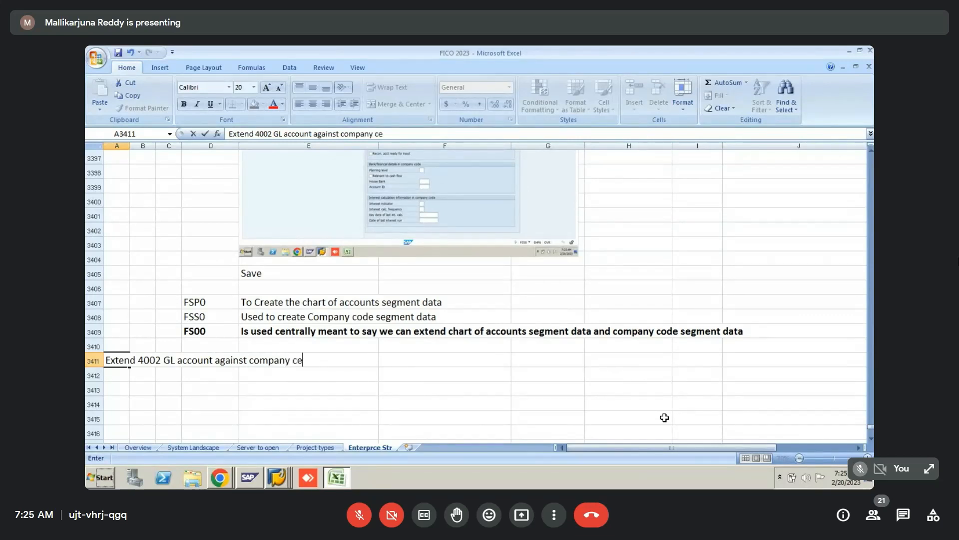
key(BackSpace)
text(ode segment data)
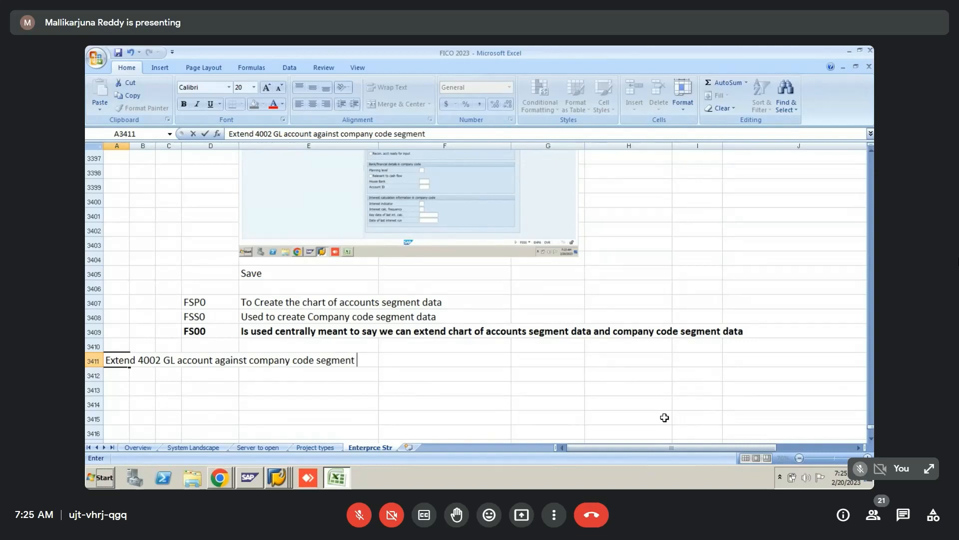
key(Return)
key(Return)
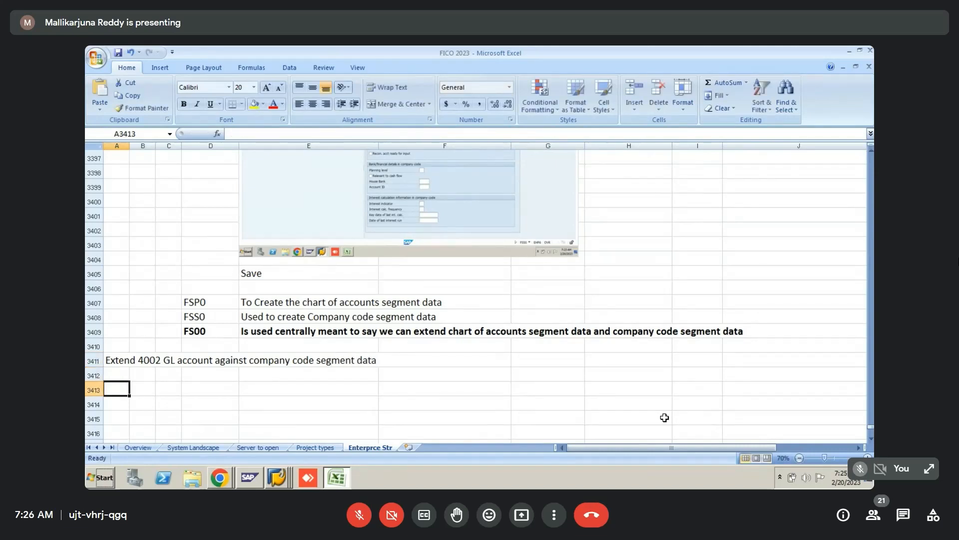
- Switch to SAP and leave the company code data display of account 4001, returning to the SAP Easy Access menu
key(Right)
key(Right)
key(Right)
key(Right)
key(alt+Tab)
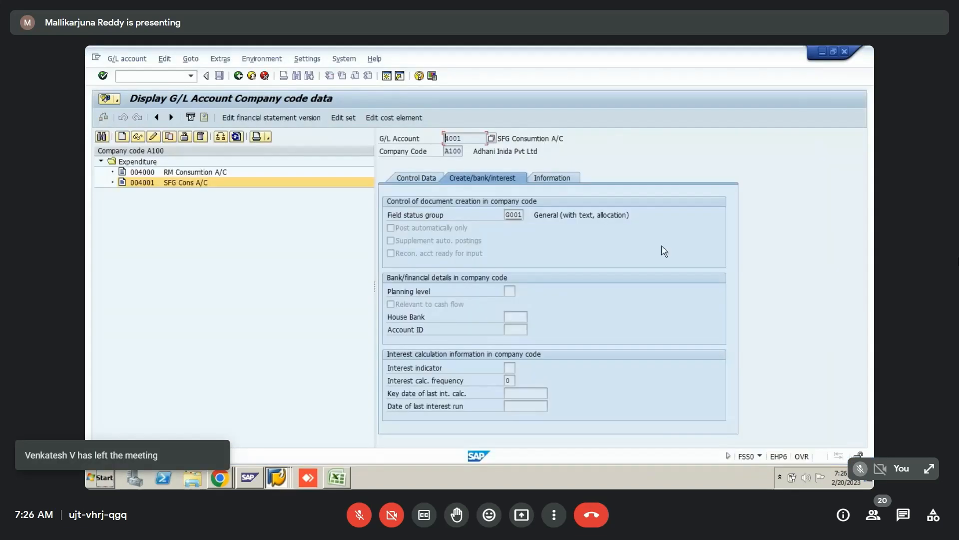
click(239, 78)
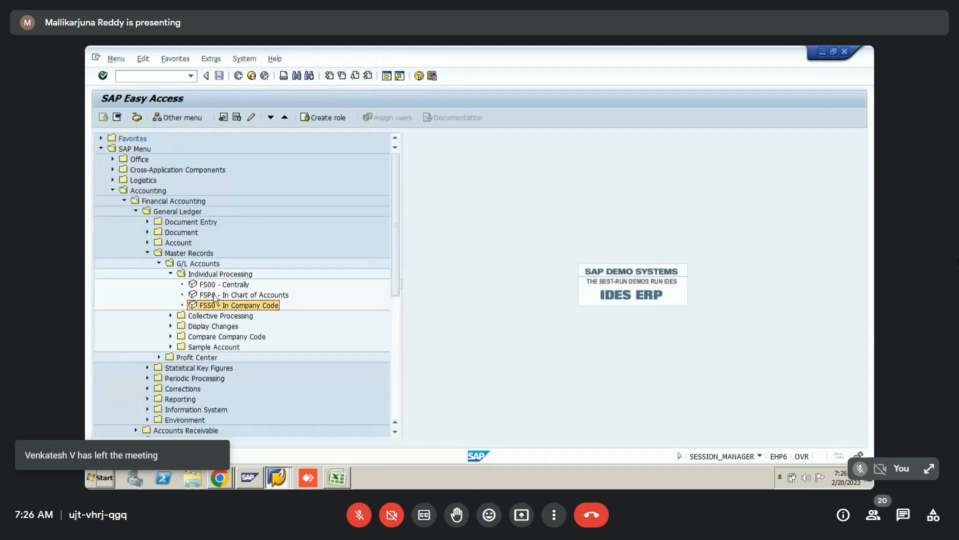
- Highlight the FS00 - Centrally transaction in the SAP menu and paste its screenshot into Excel cell E3413 at 5" height
click(213, 285)
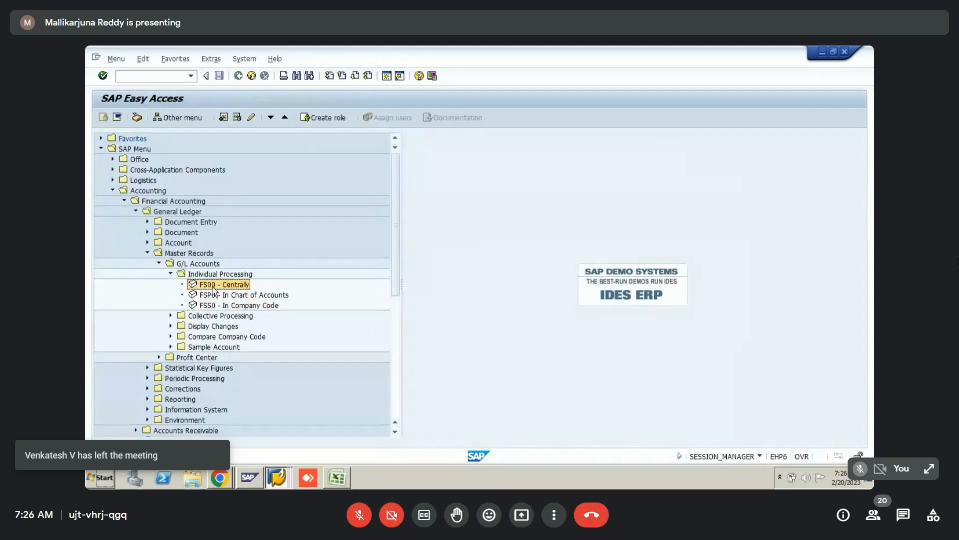
key(alt+Tab)
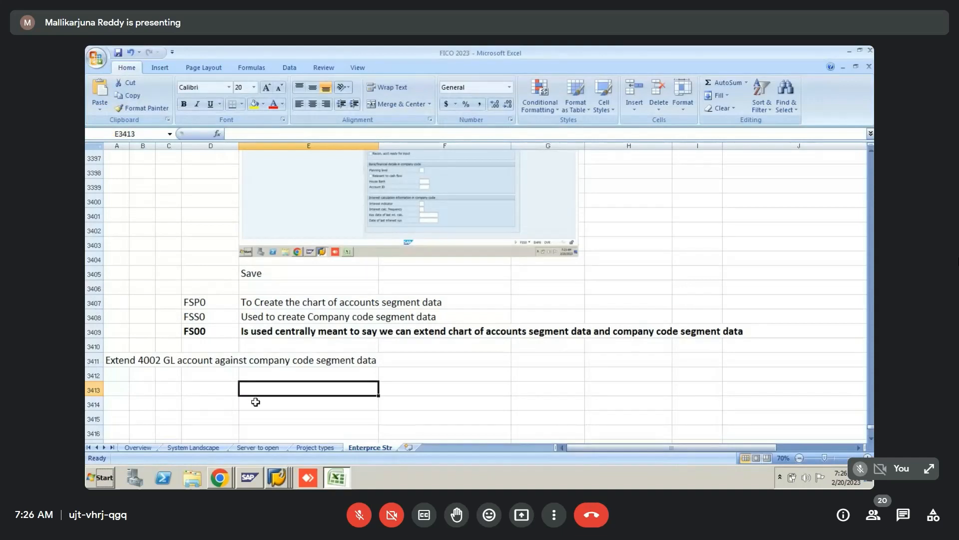
key(ctrl+v)
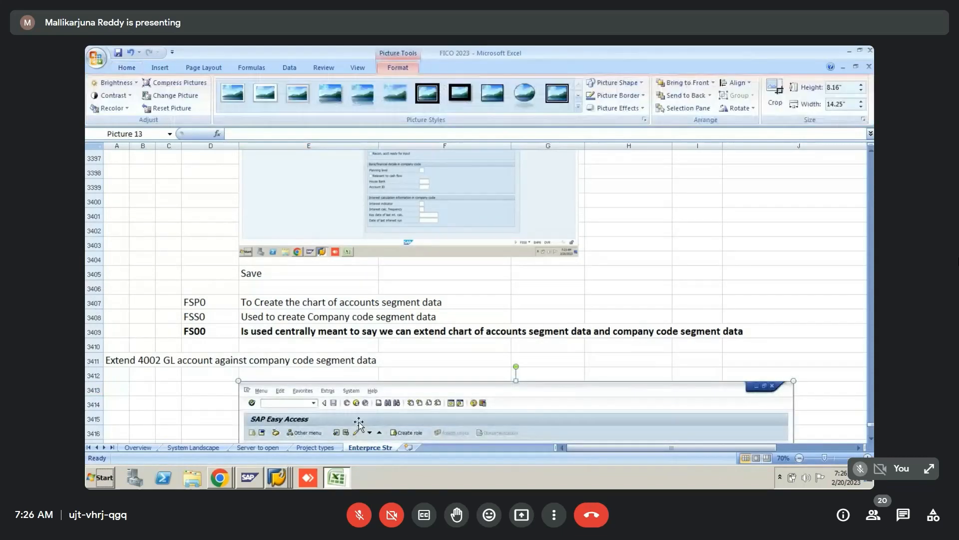
double_click(835, 87)
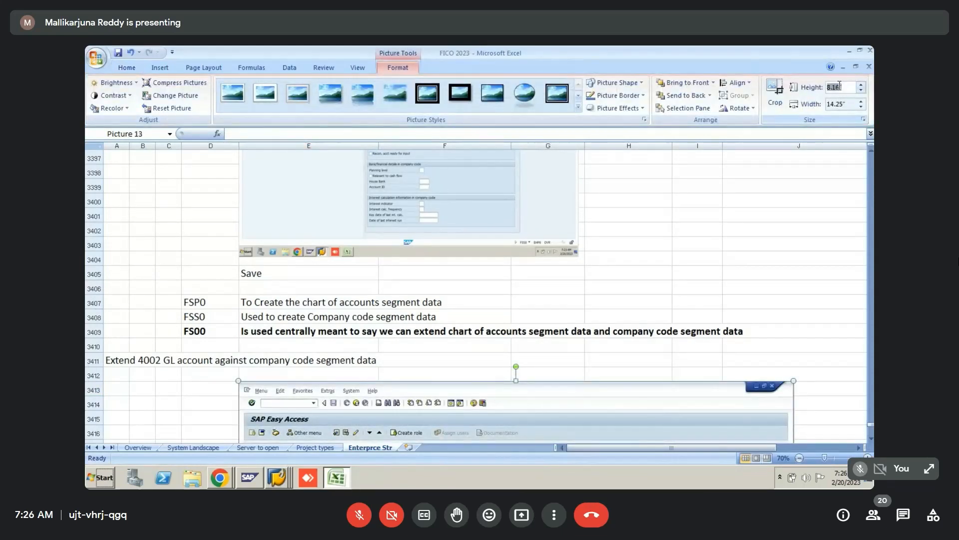
text(5)
key(Return)
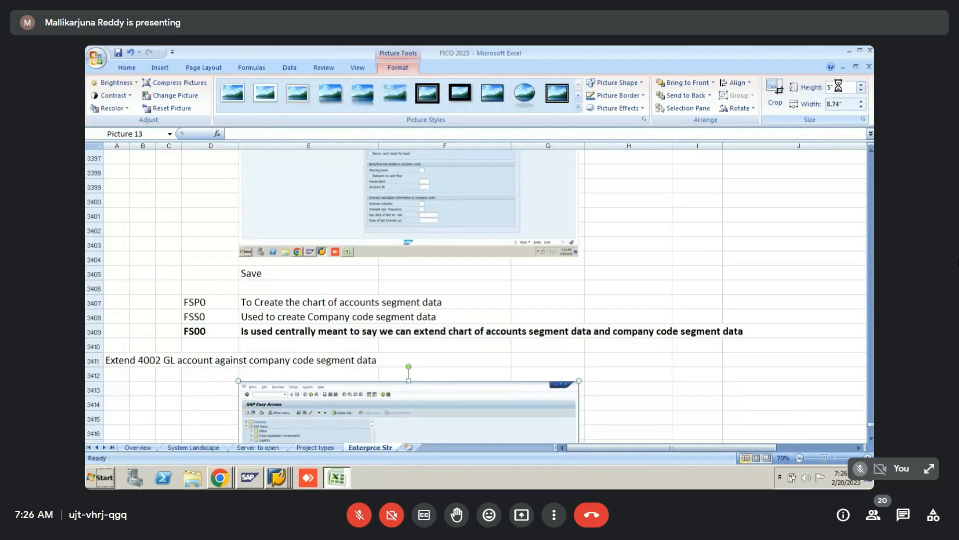
- Switch to SAP, open FS00 for central G/L account editing, and show the list of its data views
key(alt+Tab)
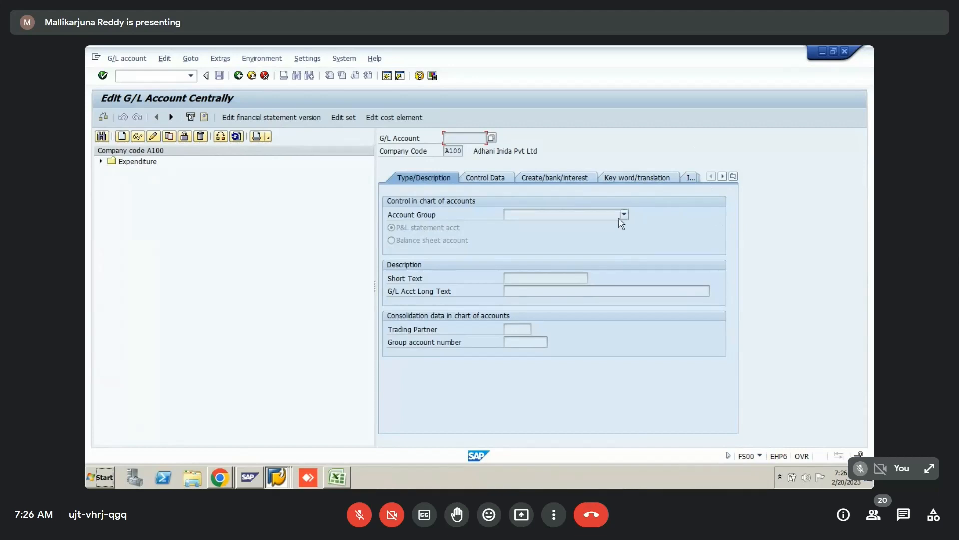
click(650, 179)
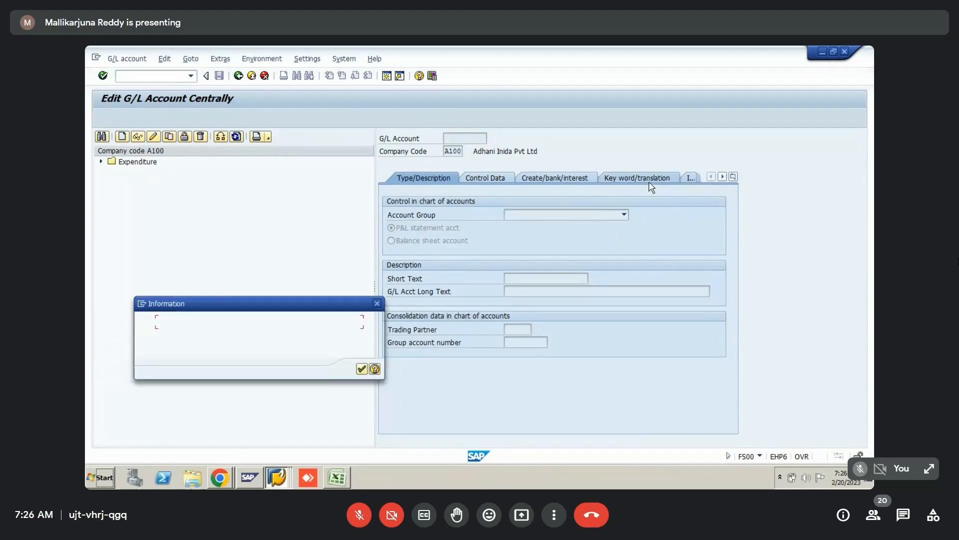
click(377, 303)
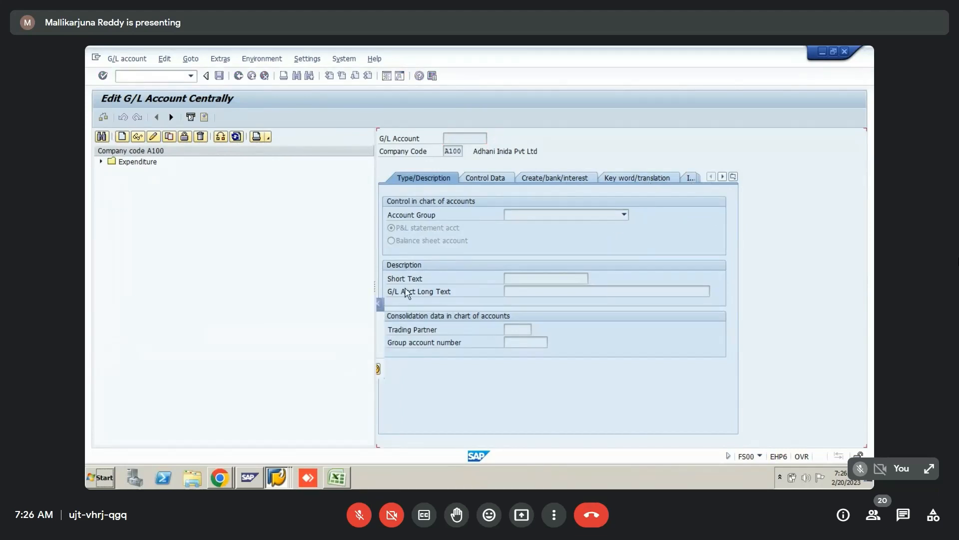
click(733, 178)
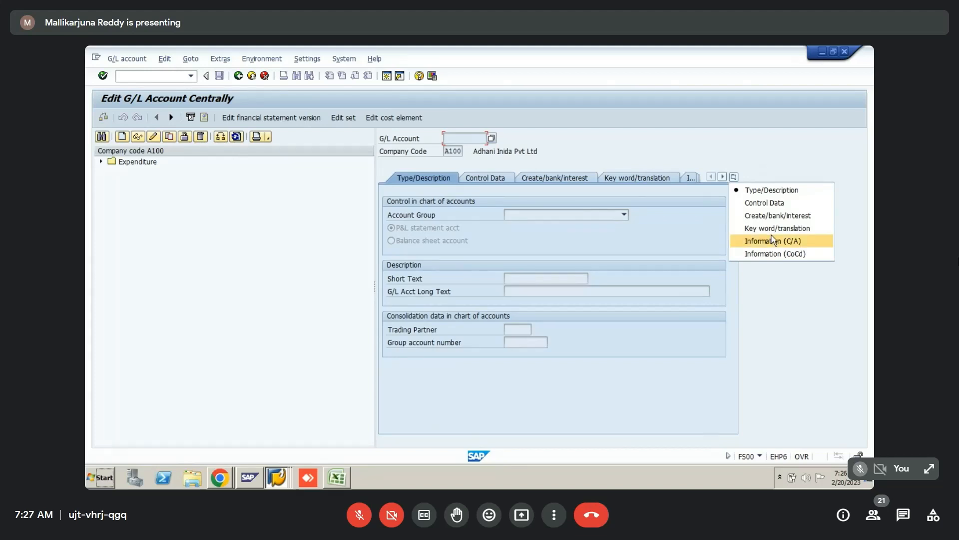
- Switch to Excel and paste the Edit G/L Account Centrally screenshot into cell E3427, scaled to 5" height
key(alt+Tab)
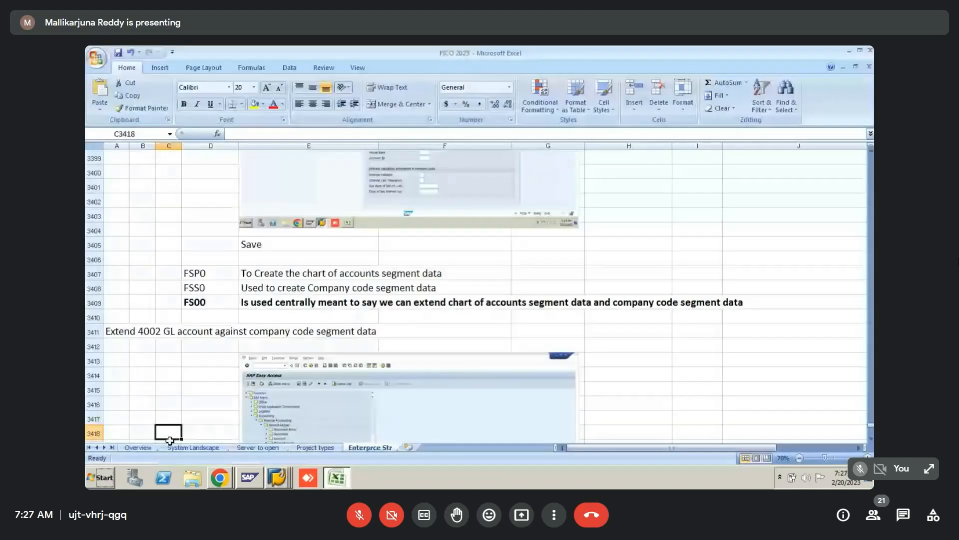
key(Down)
key(Down)
key(Down)
key(Down)
key(Down)
key(Down)
key(Down)
key(Down)
key(Down)
key(Down)
key(Down)
key(Down)
key(Down)
key(Down)
key(Down)
key(Down)
key(Up)
key(Up)
key(Up)
key(Up)
key(Up)
key(Up)
key(Up)
key(Right)
key(Right)
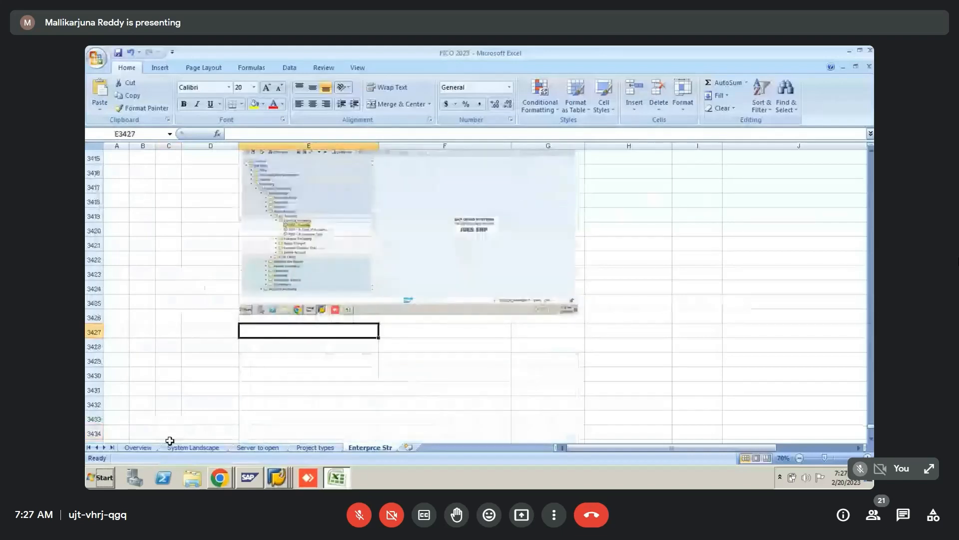
click(324, 407)
key(ctrl+v)
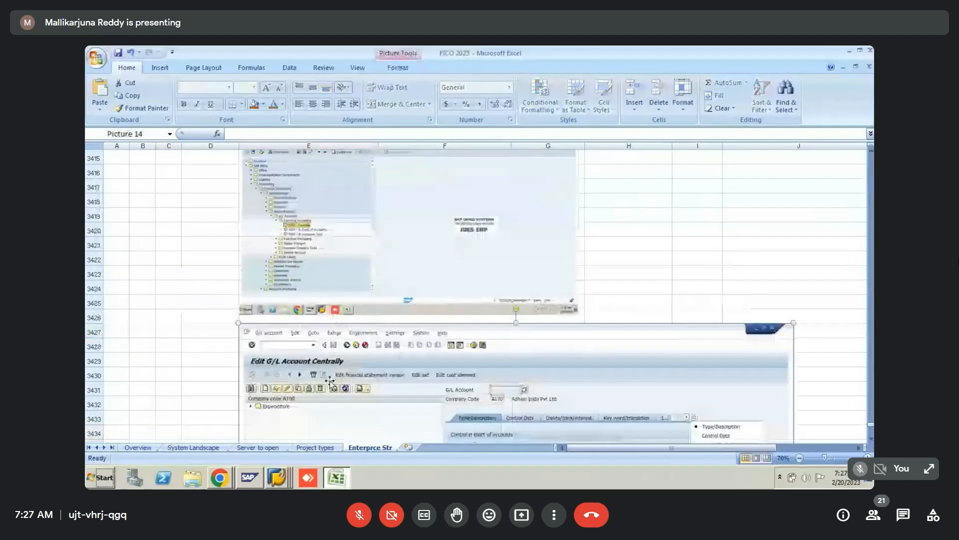
double_click(330, 382)
text(5)
key(Return)
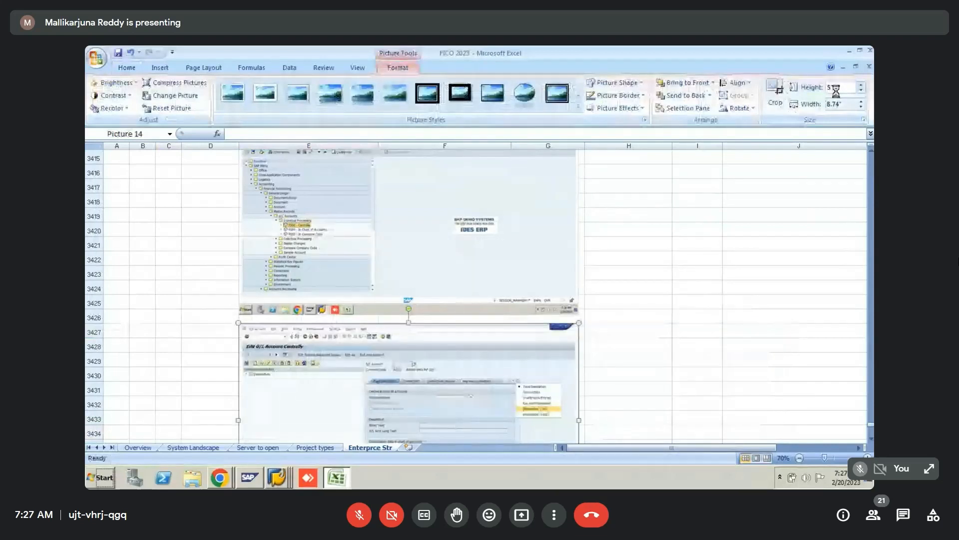
- Switch to SAP and start creating a G/L account centrally, entering account 4002 for company code A100
key(alt+Tab)
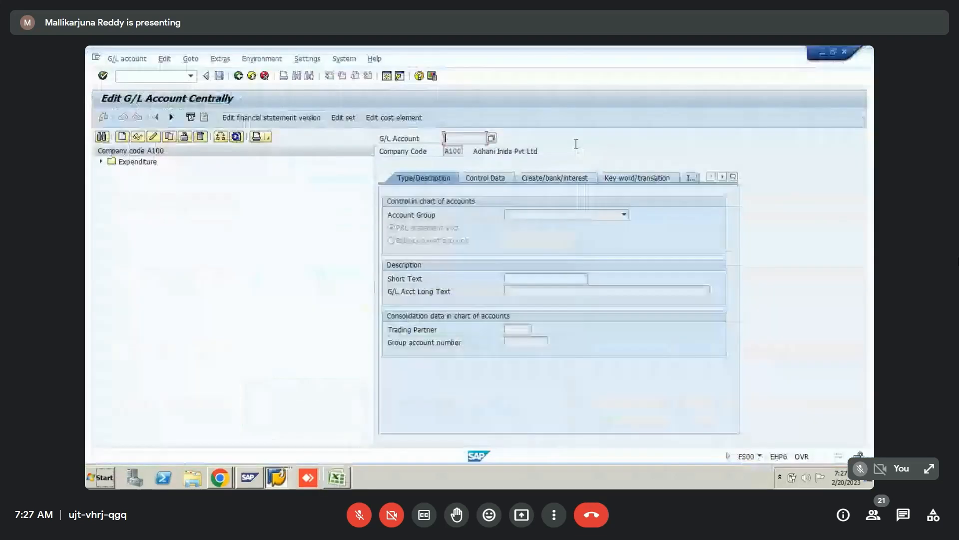
click(122, 140)
drag(154, 190, 624, 129)
text(4)
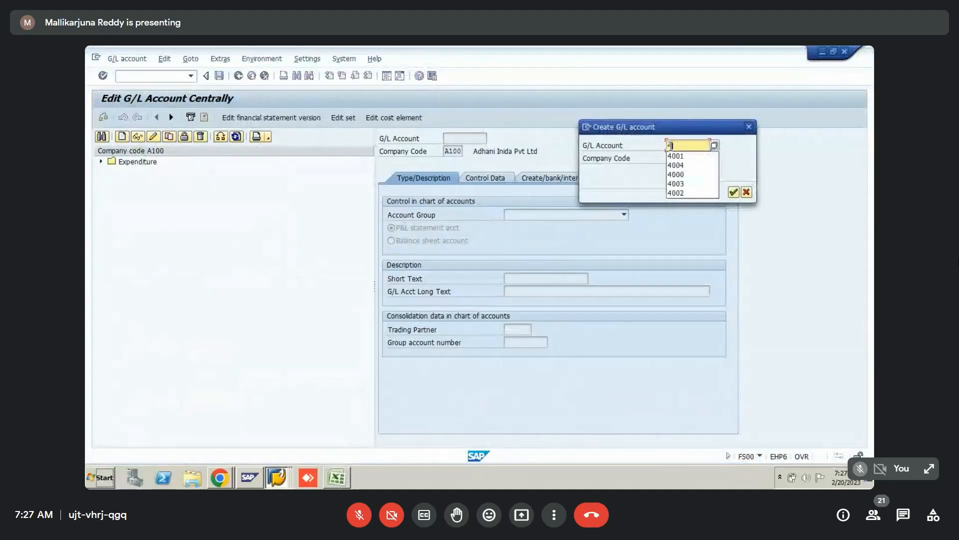
text(002)
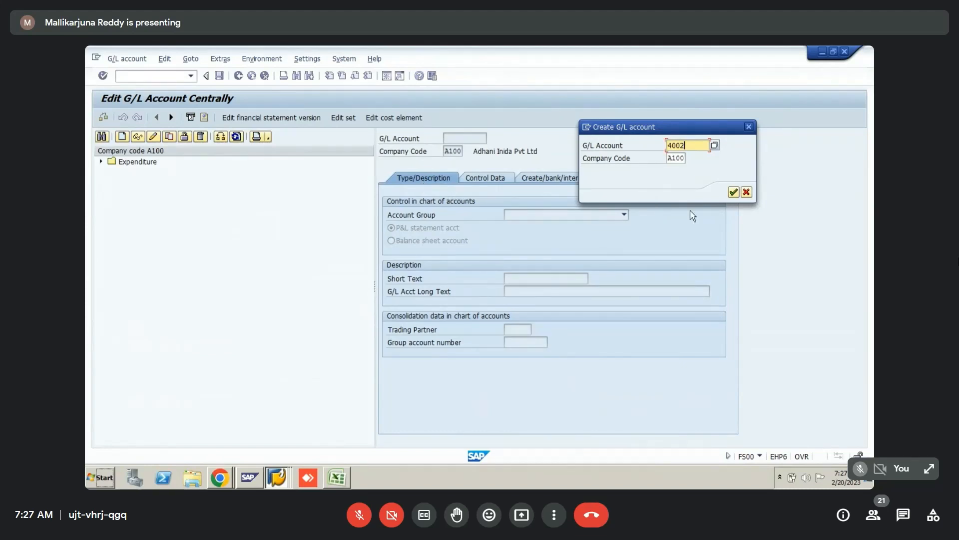
- Switch to Excel and paste the Create G/L account dialog screenshot at cell E3442, below the previous picture, with a height of 5"
key(alt+Tab)
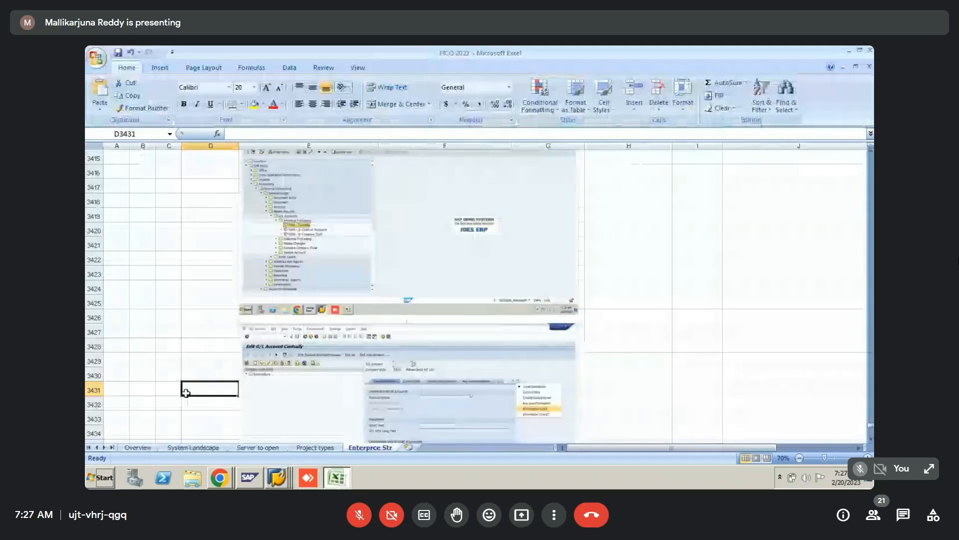
key(Down)
key(Down)
key(Down)
key(Down)
key(Down)
key(Down)
key(Down)
key(Down)
key(Down)
key(Down)
key(Down)
key(Right)
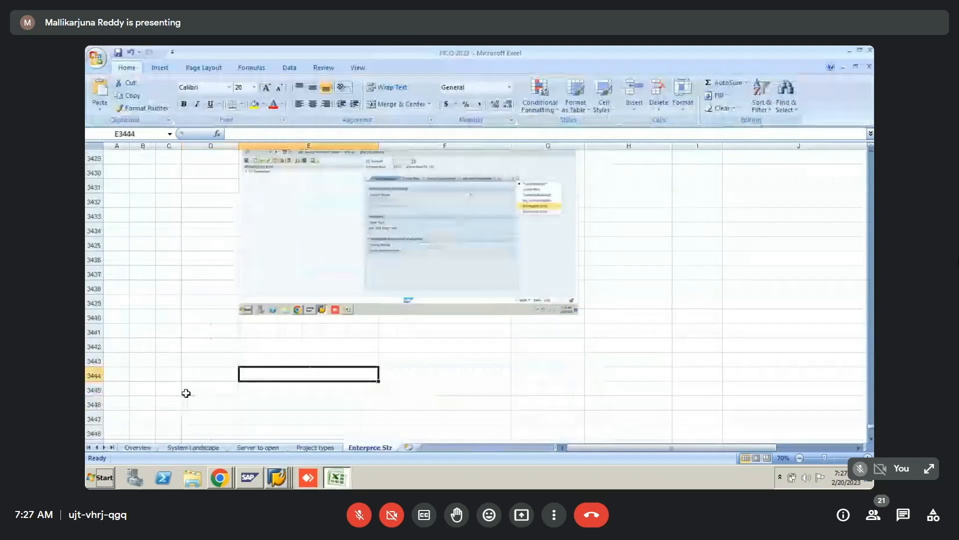
key(ctrl+v)
click(397, 67)
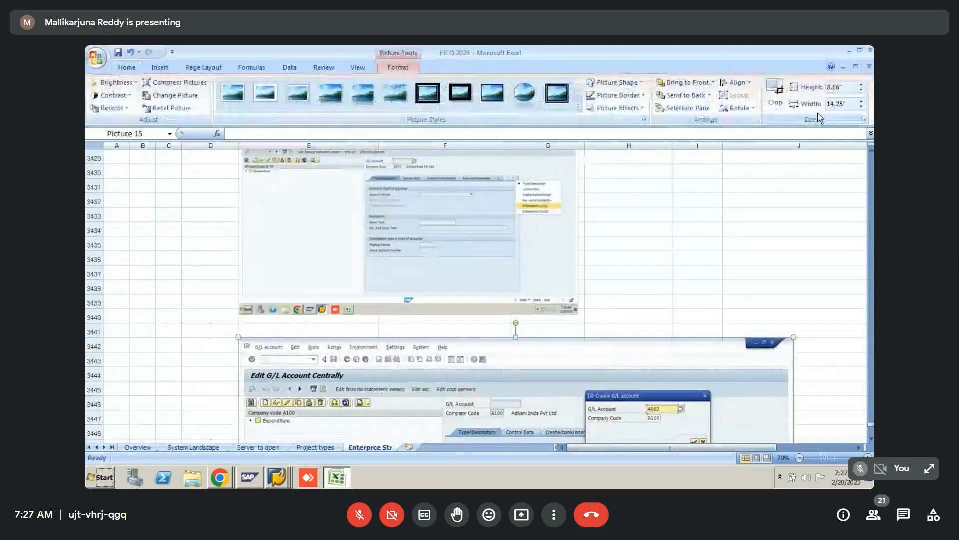
click(839, 88)
text(5)
key(Return)
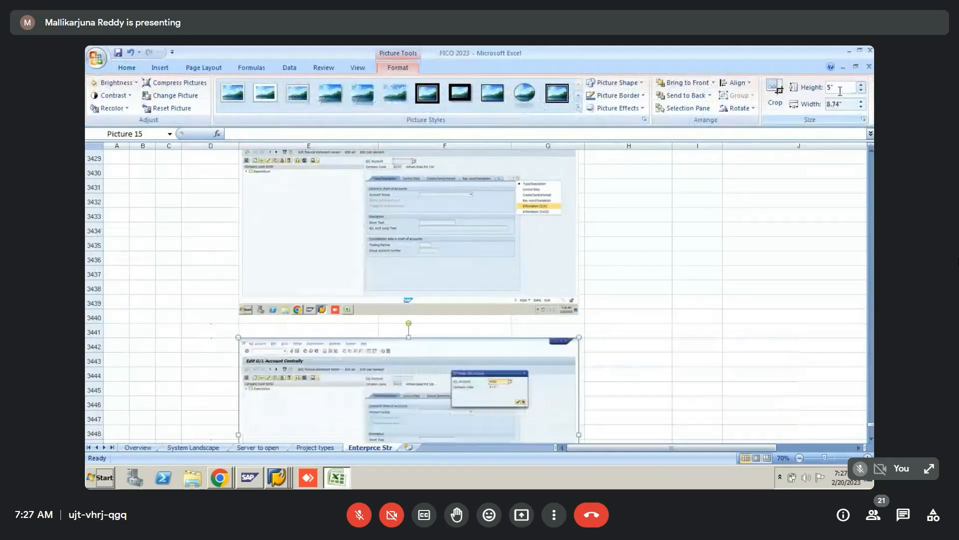
- Switch to SAP and confirm the creation dialog for account 4002 in company code A100
key(alt+Tab)
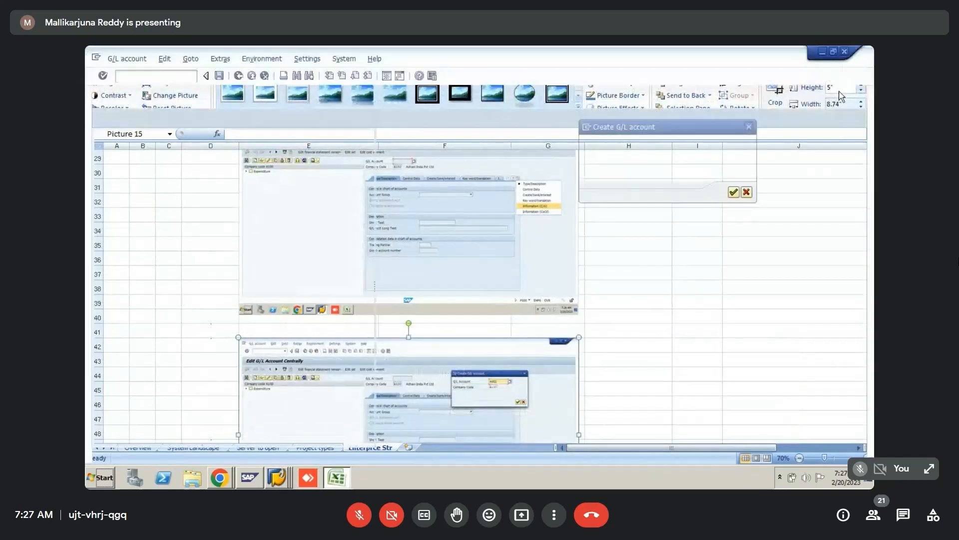
click(732, 193)
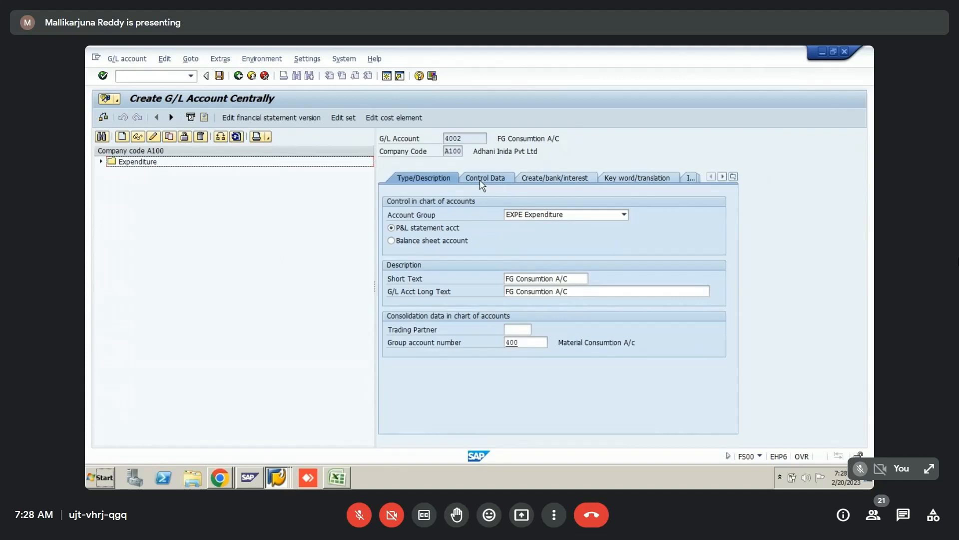
- Switch to Excel, paste the account 4002 Type/Description screenshot into cell E3456 at 5" height, and save the workbook
key(alt+Tab)
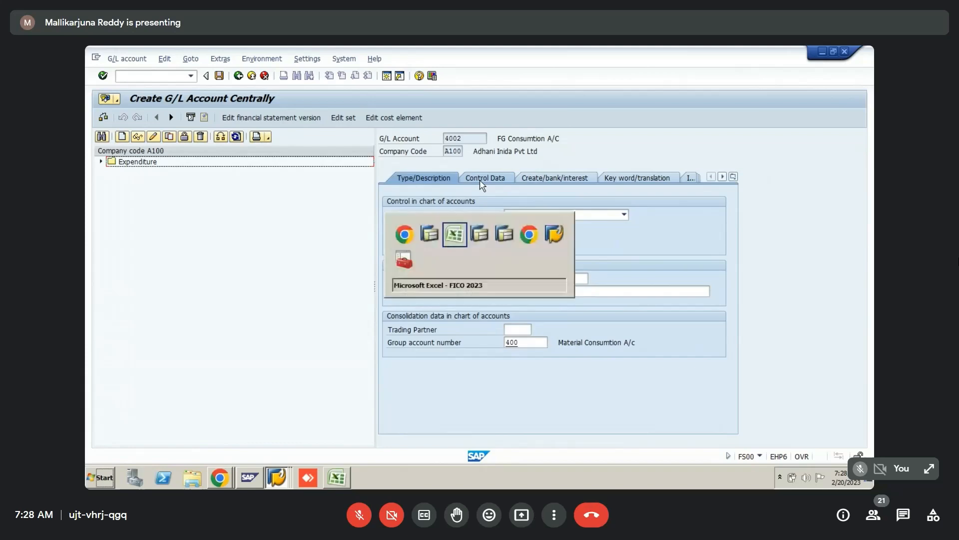
click(206, 356)
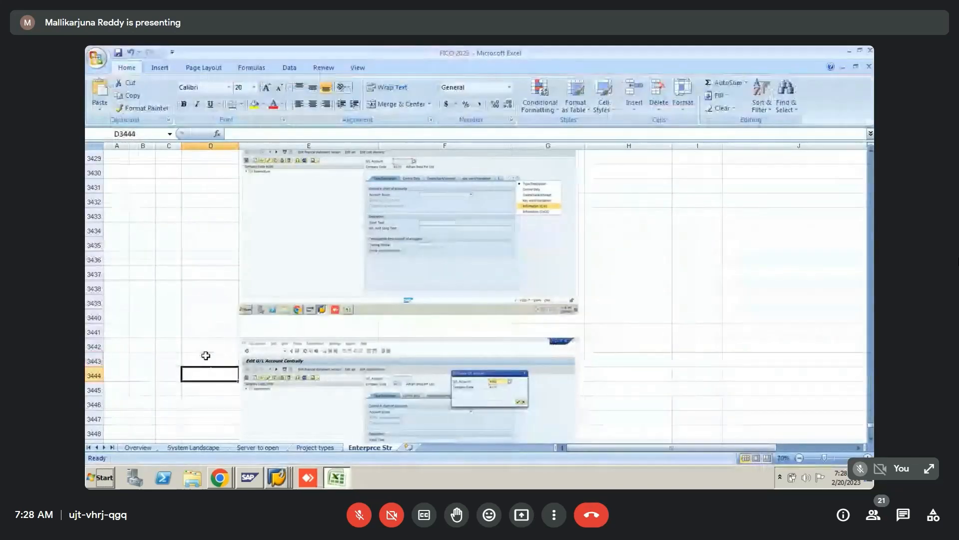
key(Down)
key(Down)
key(Down)
key(Down)
key(Down)
key(Down)
key(Down)
key(Down)
key(Down)
key(Down)
key(Down)
key(Down)
key(Down)
key(Down)
key(Down)
key(Down)
key(Down)
key(Down)
key(Down)
key(Down)
key(Right)
key(Up)
key(Up)
key(Up)
key(Up)
key(Up)
key(Up)
key(Up)
key(Up)
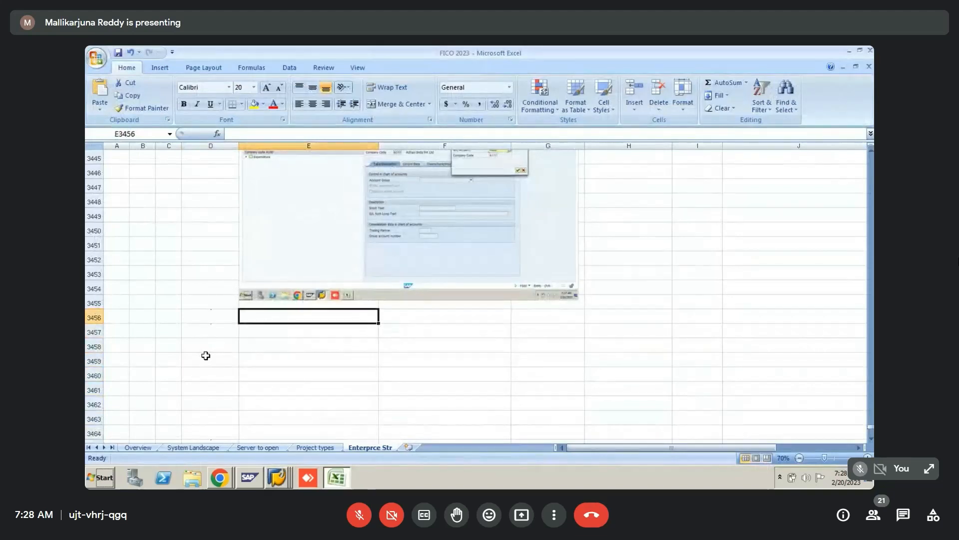
key(ctrl+v)
double_click(361, 372)
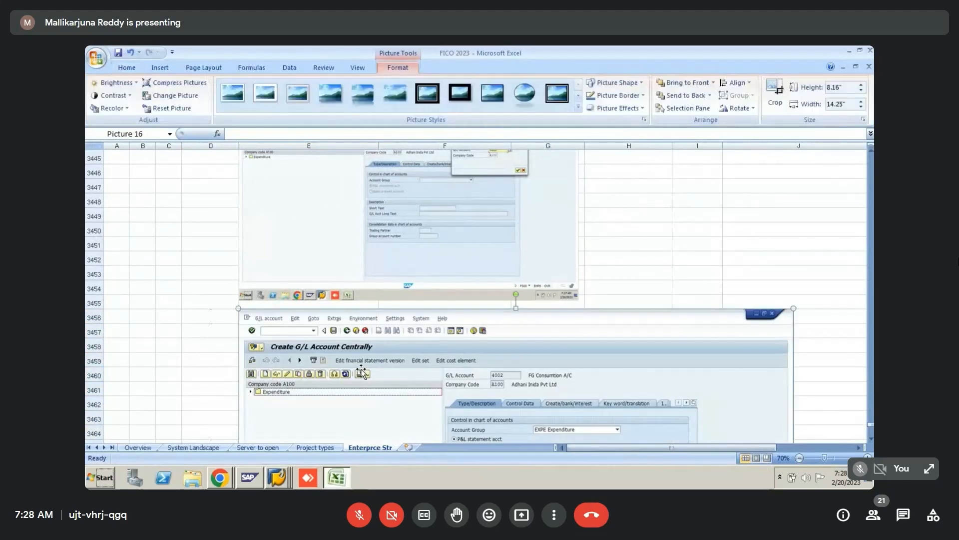
click(850, 86)
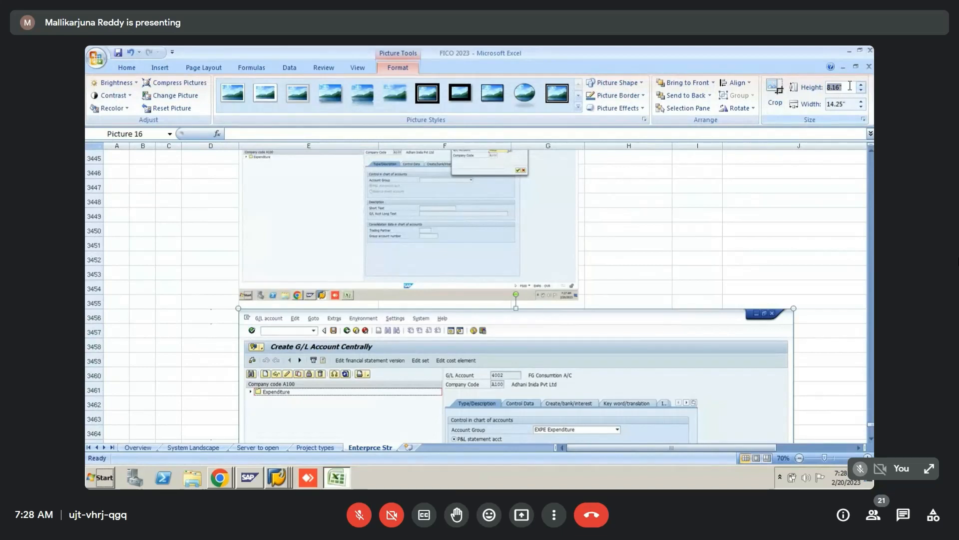
text(5)
key(Return)
key(ctrl+s)
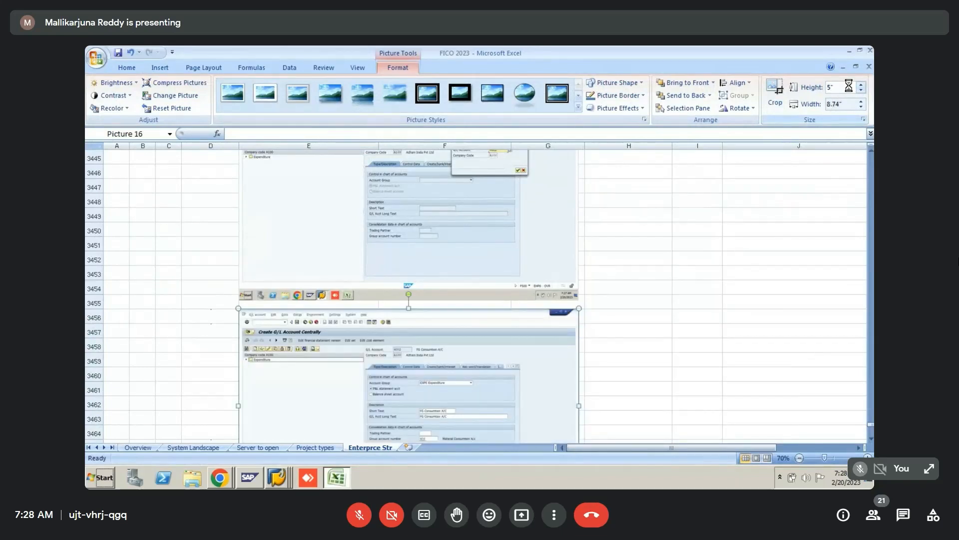
- Switch to SAP and, in account 4002's control data, enable Line item display and choose sort key 001 (Posting date)
key(alt+Tab)
click(474, 181)
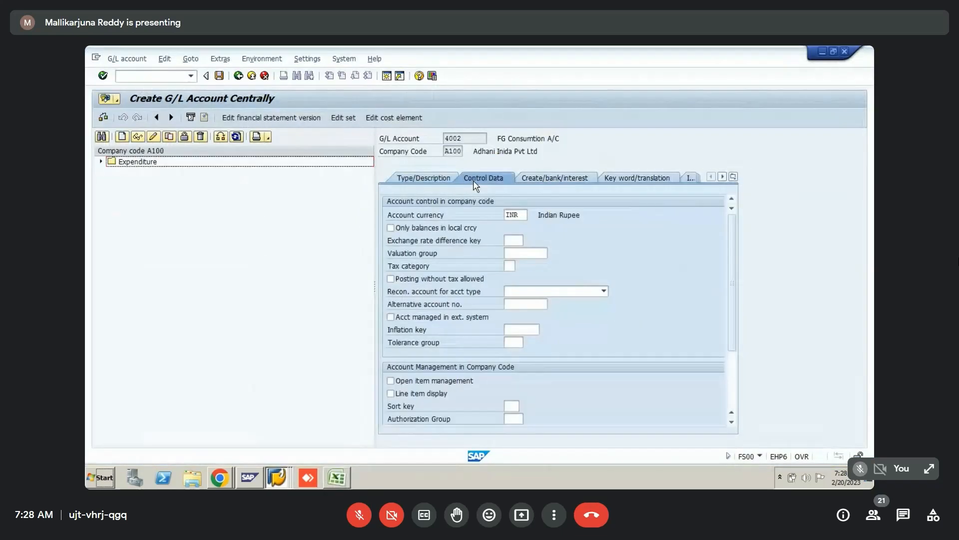
click(413, 392)
click(511, 407)
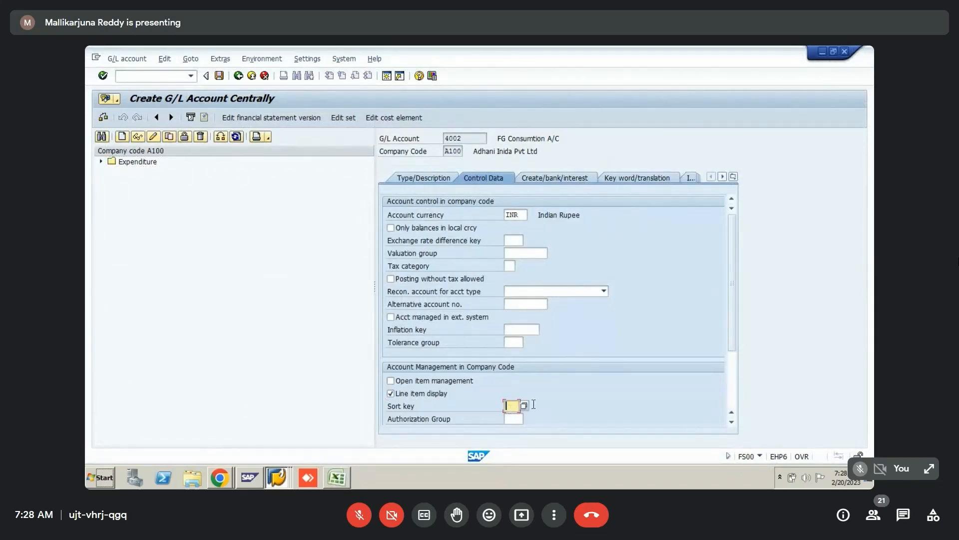
click(524, 406)
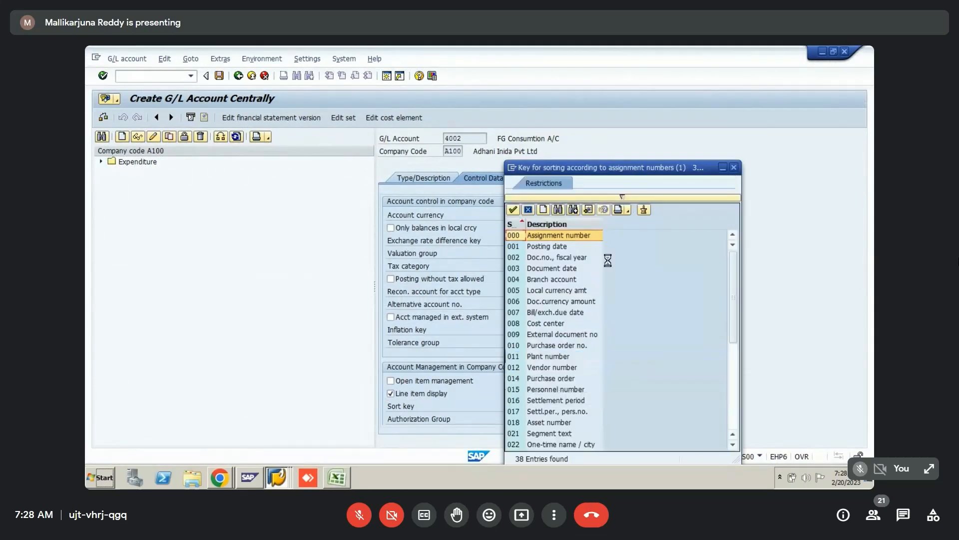
double_click(547, 249)
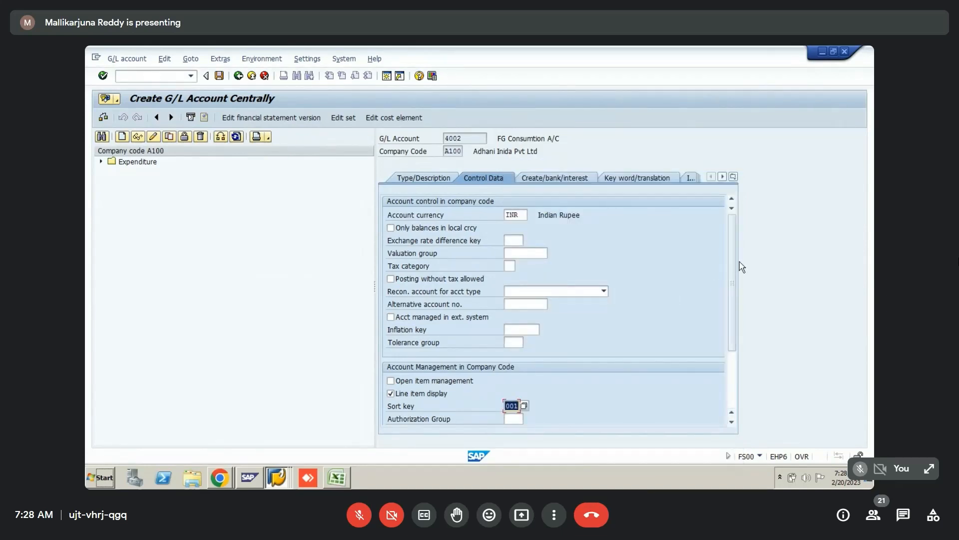
scroll(735, 262, down, 3)
scroll(730, 260, up, 3)
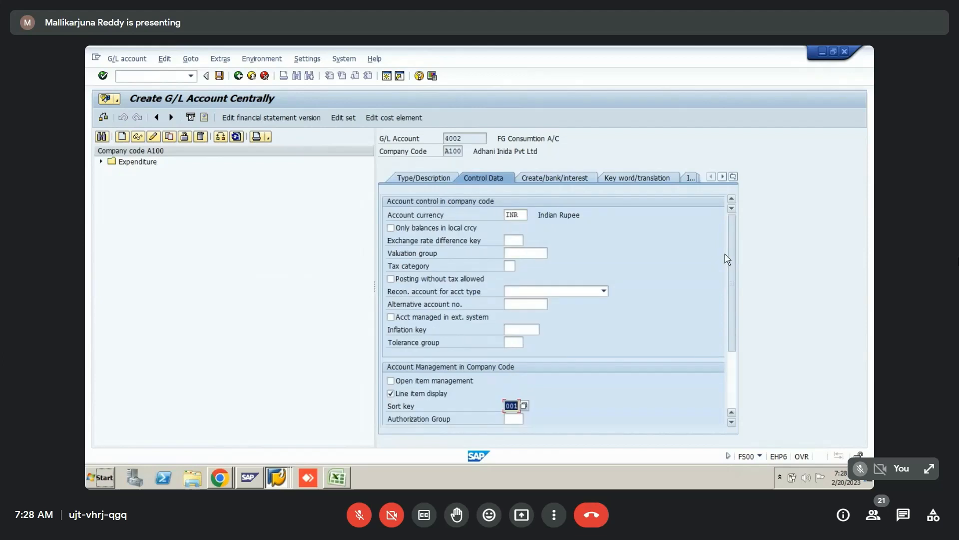
- Switch to Excel, paste account 4002's Control Data screenshot at cell E3470, and set its height to 5"
key(alt+Tab)
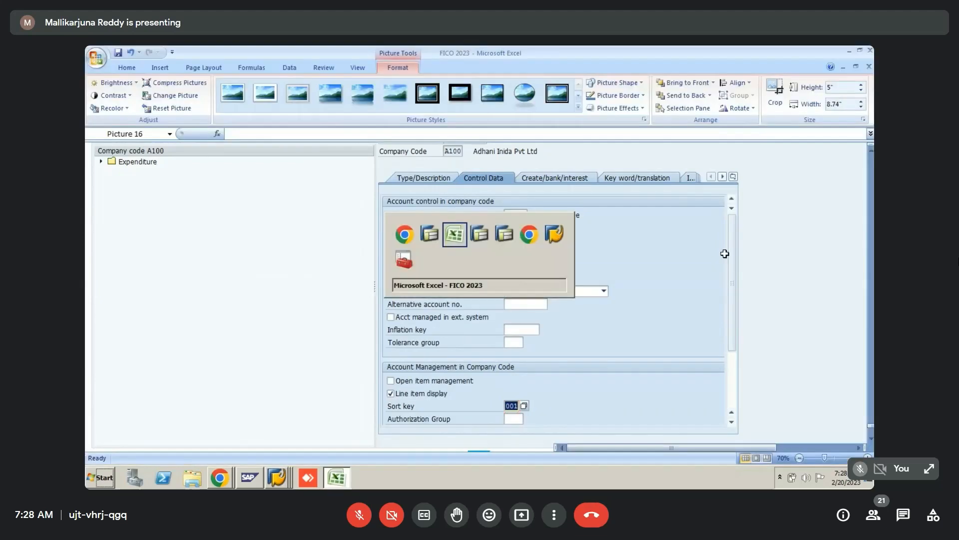
click(178, 375)
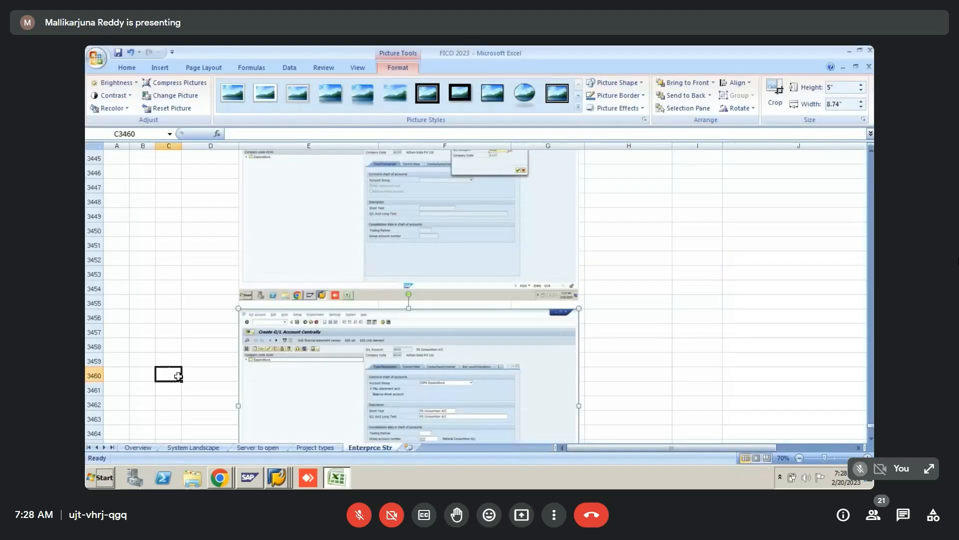
key(Down)
key(Down)
key(Down)
key(Down)
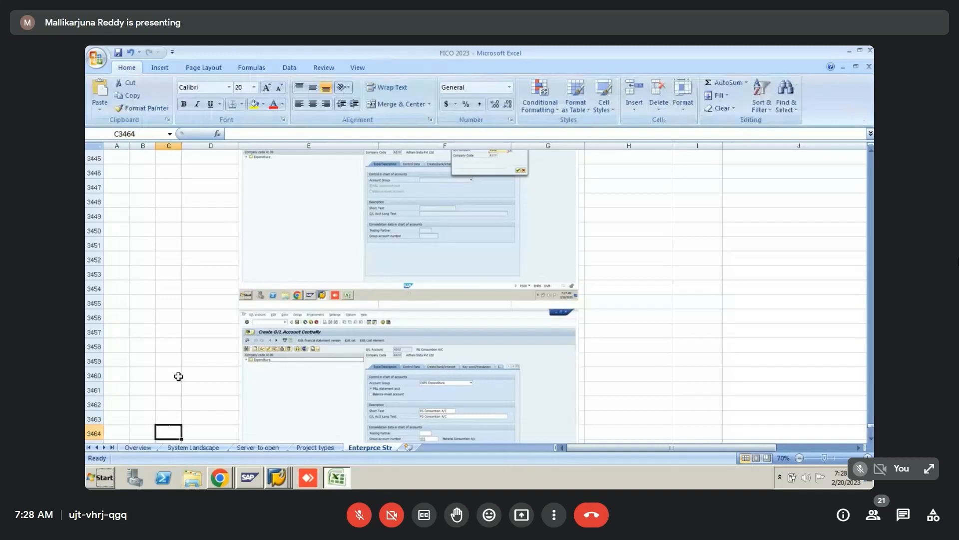
key(Down)
key(Down)
key(Down)
key(Down)
key(Down)
key(Down)
key(Right)
key(Right)
key(ctrl+v)
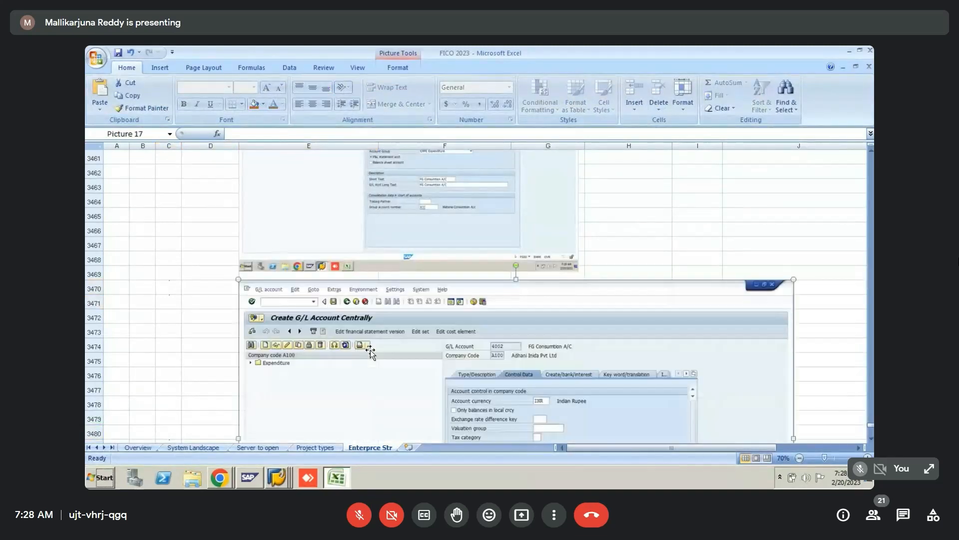
double_click(370, 351)
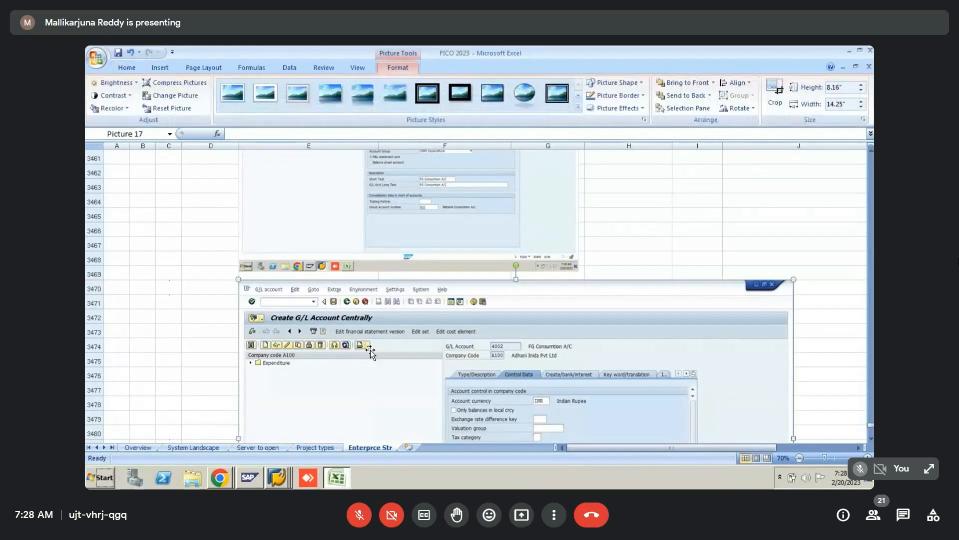
double_click(838, 87)
text(5)
key(Return)
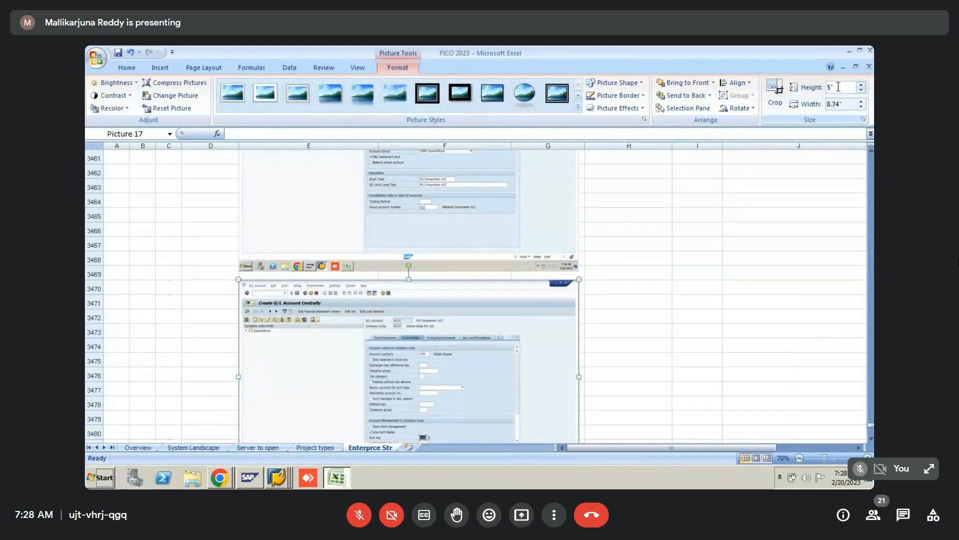
- Switch to SAP and set account 4002's field status group to G001 in the Create/bank/interest data
key(alt+Tab)
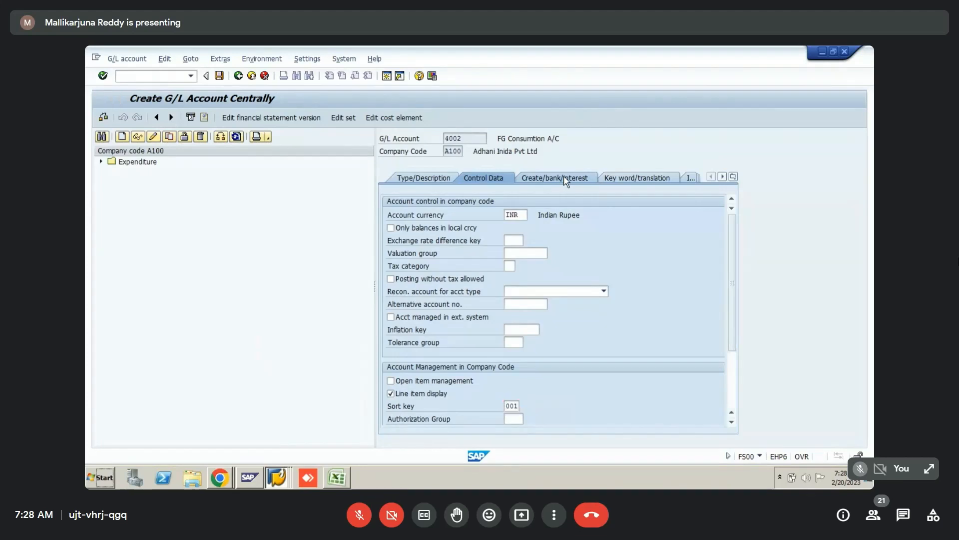
click(564, 178)
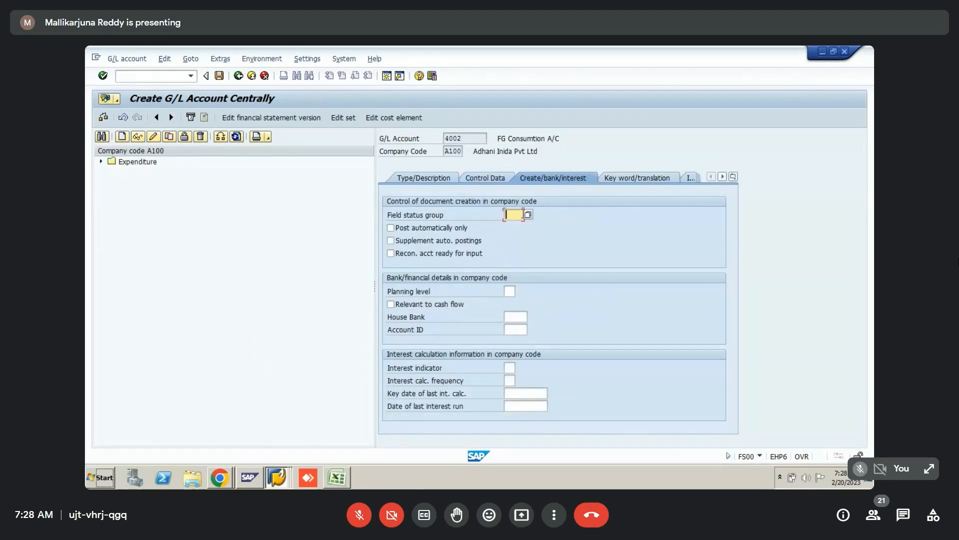
text(4)
key(BackSpace)
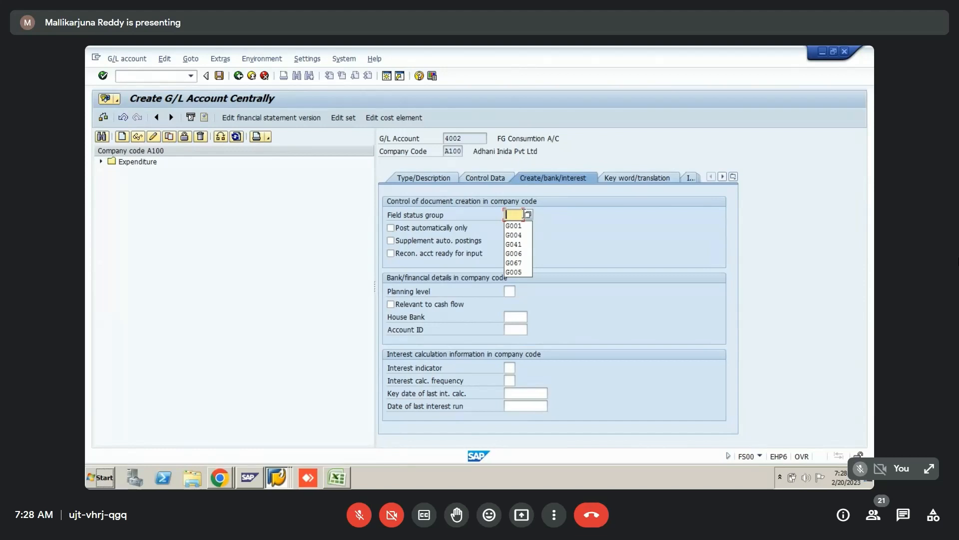
text(g)
key(BackSpace)
key(Down)
key(Return)
key(Return)
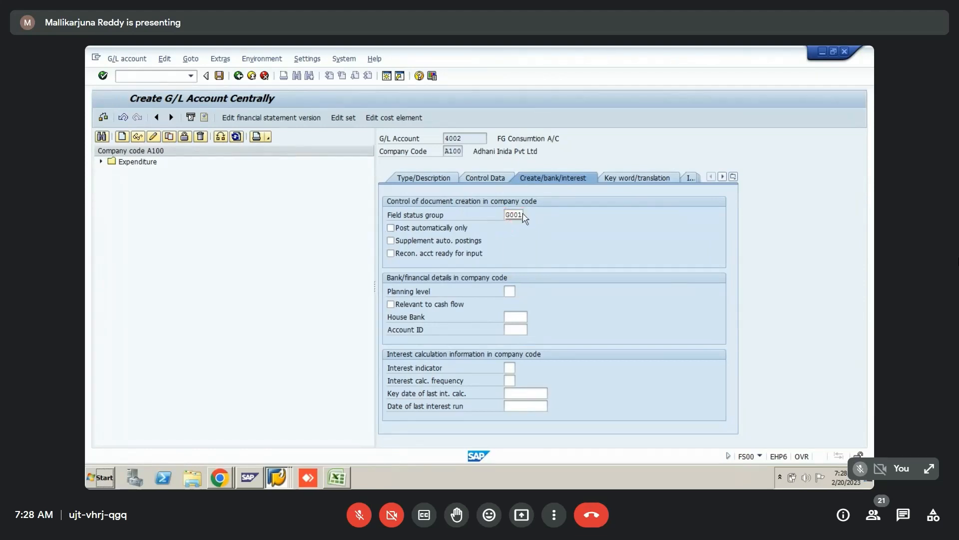
- Choose 40000 (RM Consumtion A/C) as the alternative account number in the control data, and return to the Create/bank/interest data
click(482, 181)
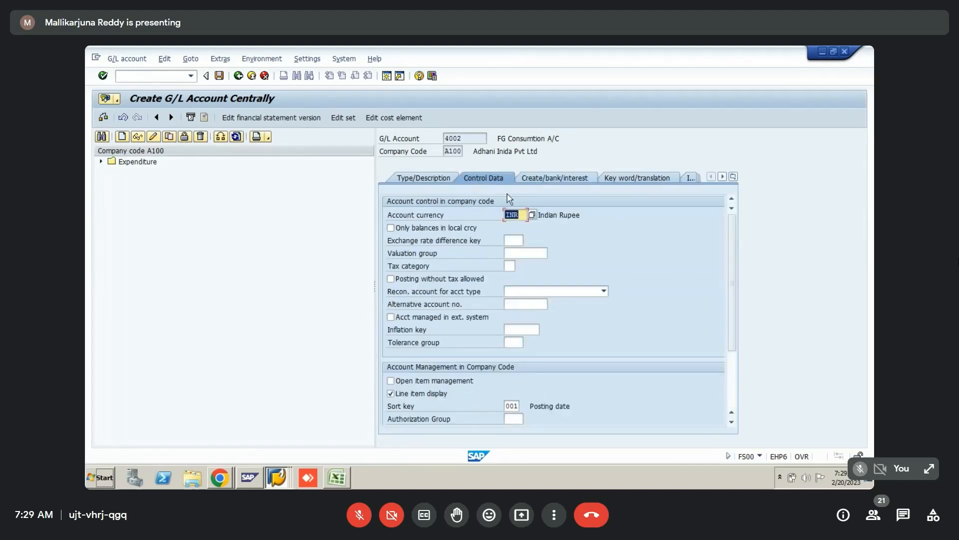
click(533, 301)
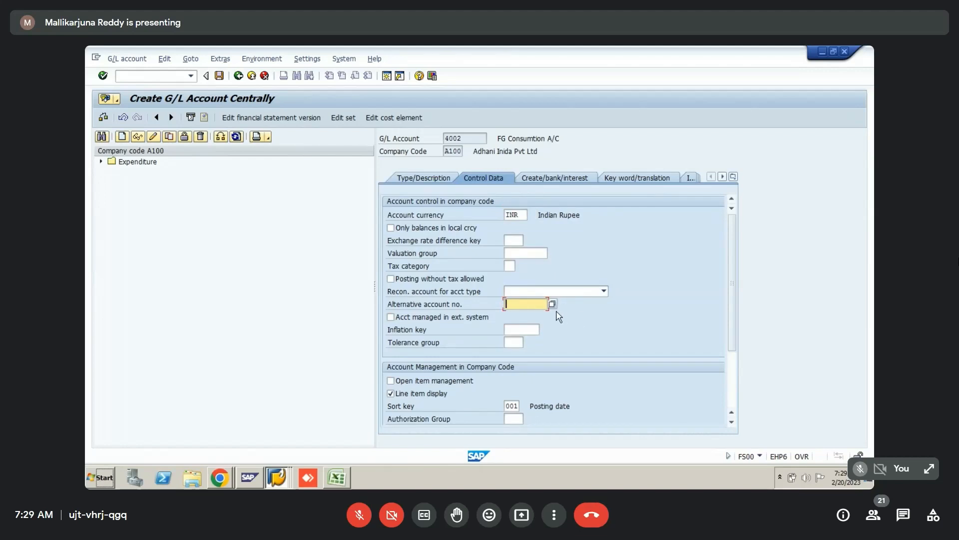
click(552, 304)
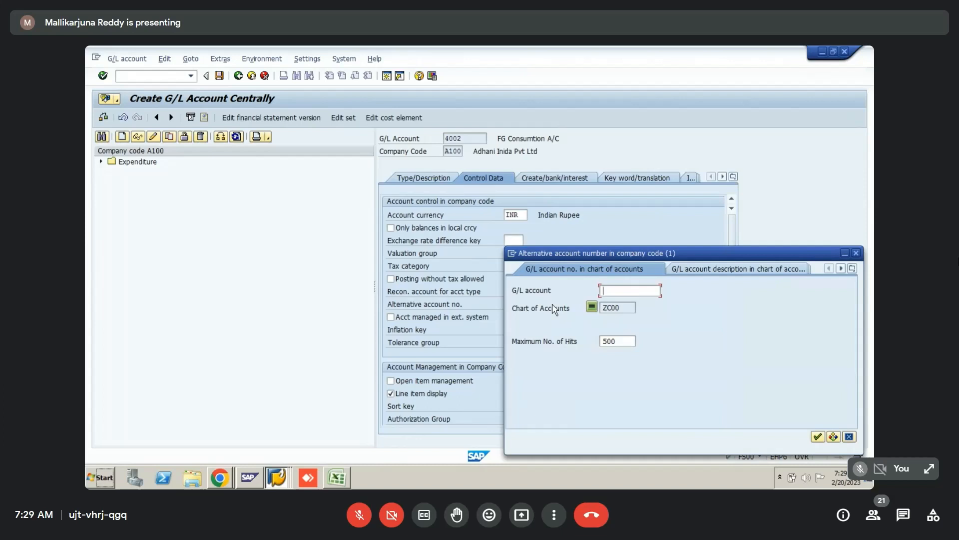
key(Return)
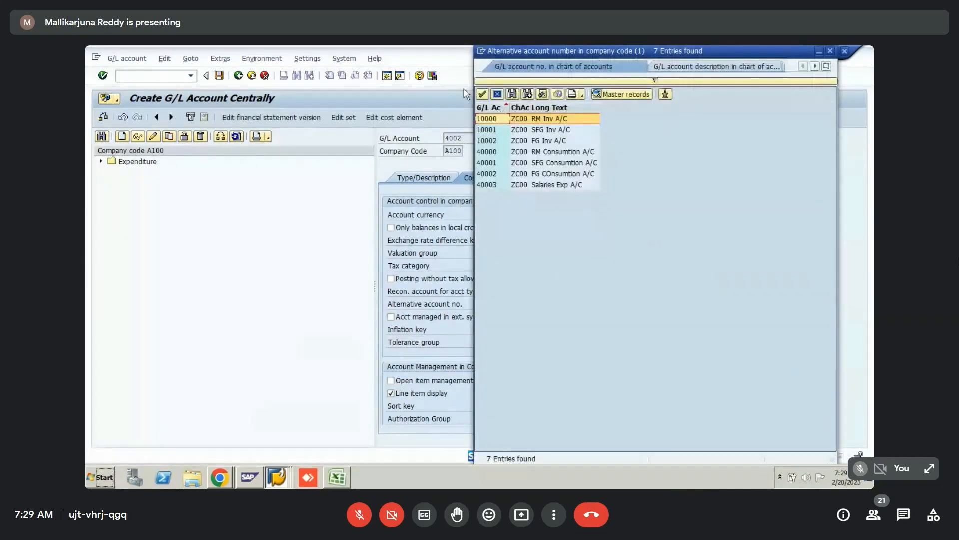
click(528, 154)
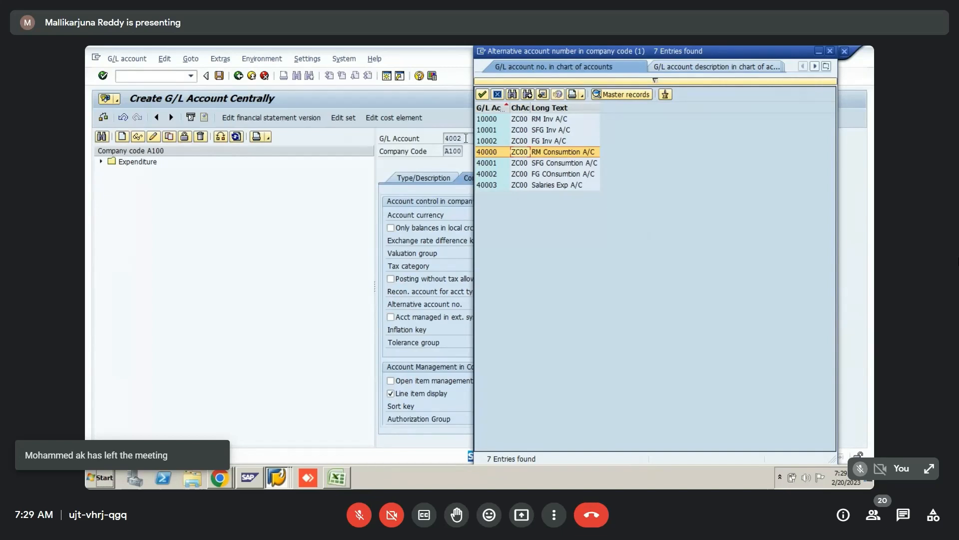
double_click(491, 152)
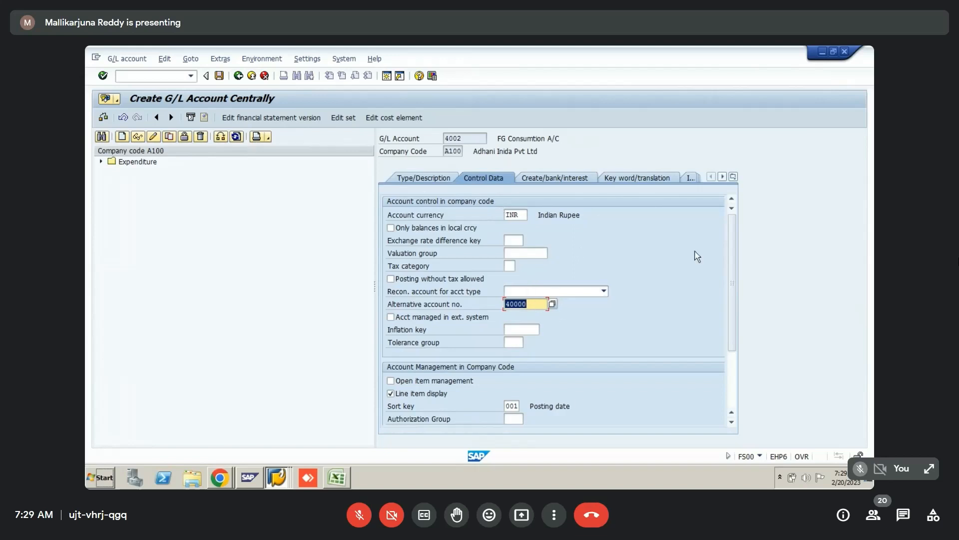
click(556, 184)
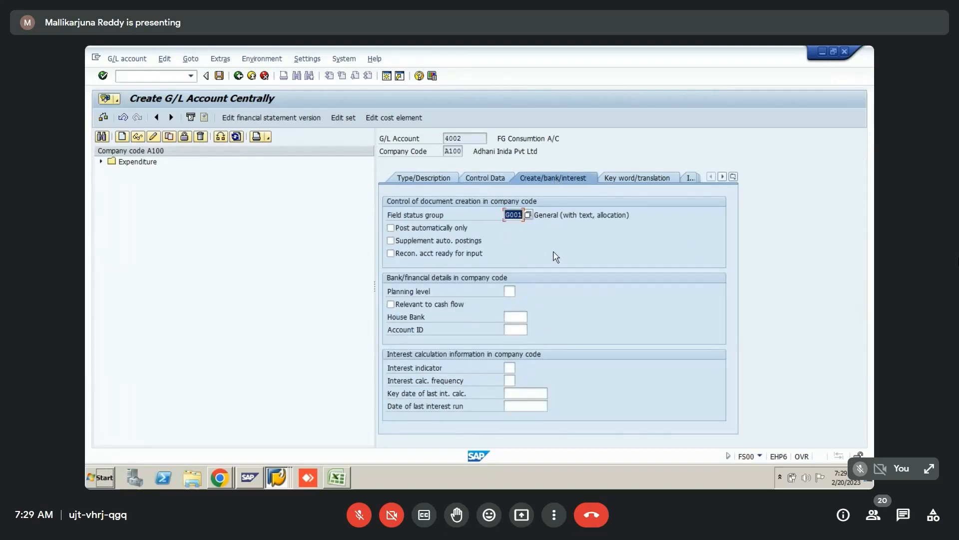
- Switch to Excel, paste the Create/bank/interest screenshot at cell E3484, and set its height to 5"
key(alt+Tab)
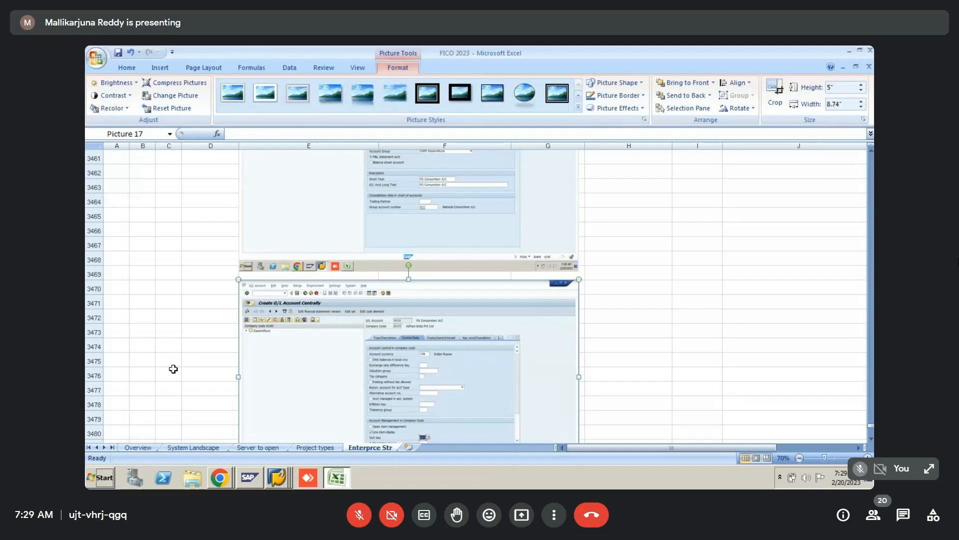
click(173, 369)
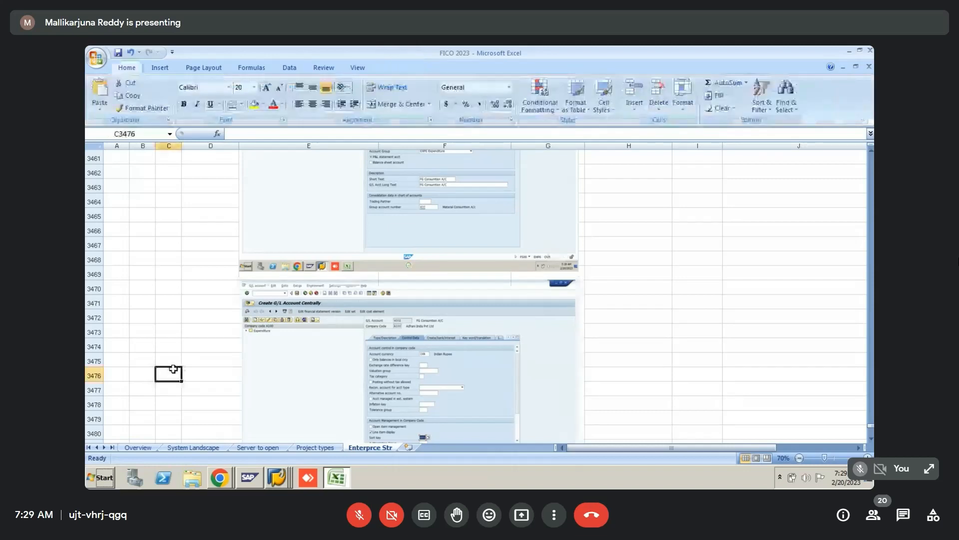
key(Down)
key(Down)
key(Down)
key(Down)
key(Down)
key(Down)
key(Down)
key(Down)
key(Down)
key(Down)
key(Down)
key(Down)
key(Down)
key(Down)
key(Up)
key(Up)
key(Up)
key(Up)
key(Up)
key(Right)
key(Right)
key(Up)
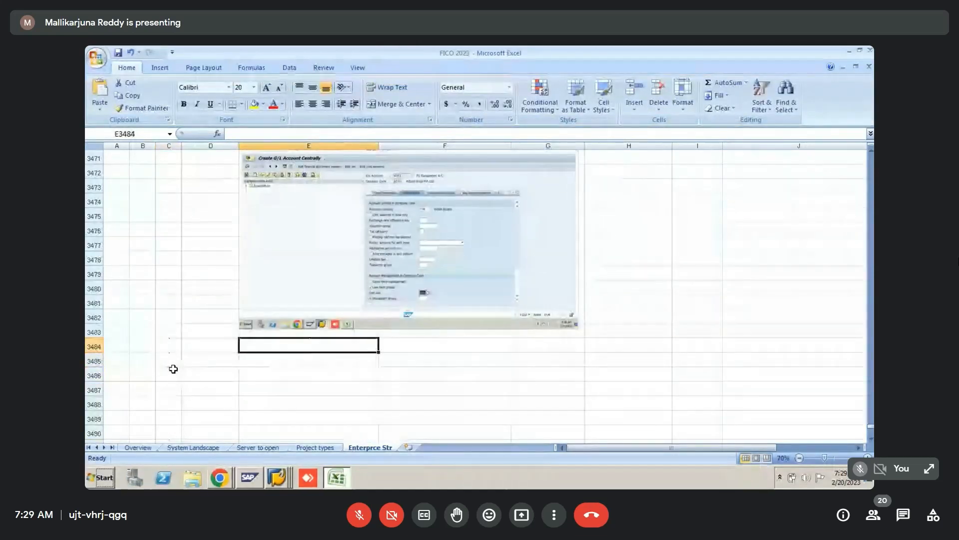
key(ctrl+v)
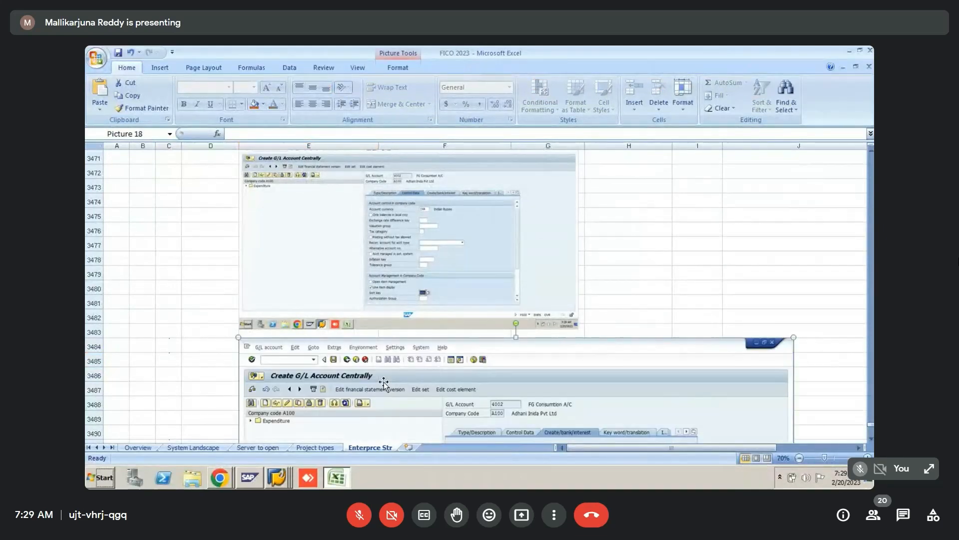
double_click(384, 382)
click(839, 87)
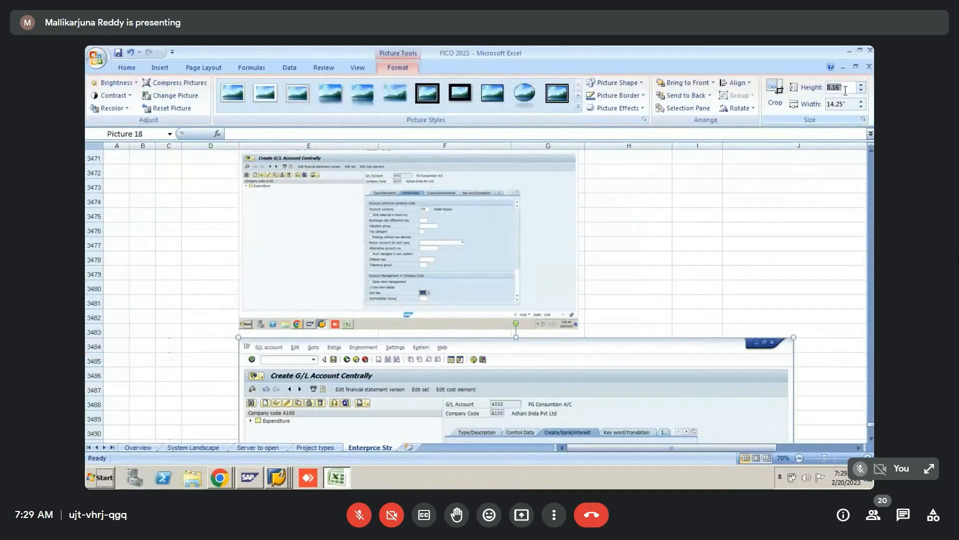
text(5)
key(Return)
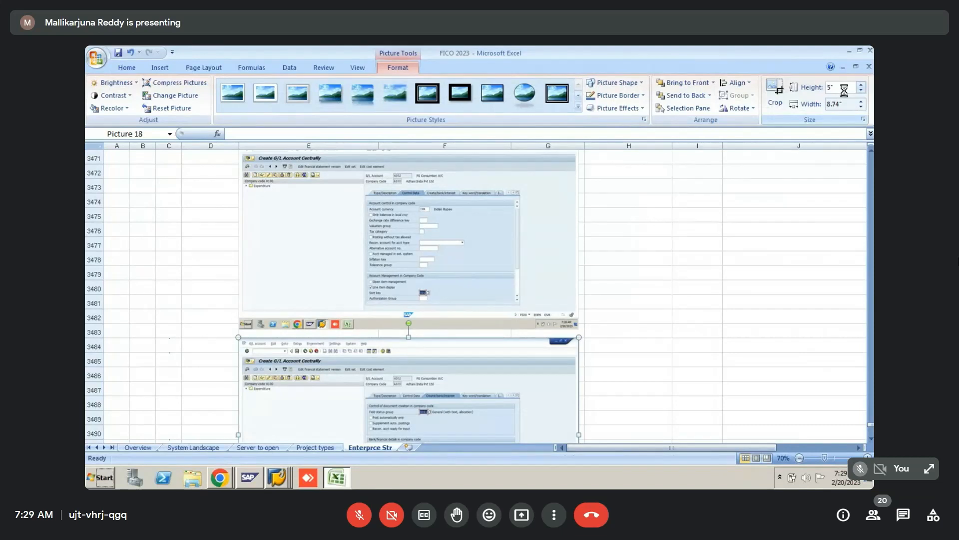
- Switch to SAP, try to save account 4002 in company code A100, and move the message window clear of the account tree
key(alt+Tab)
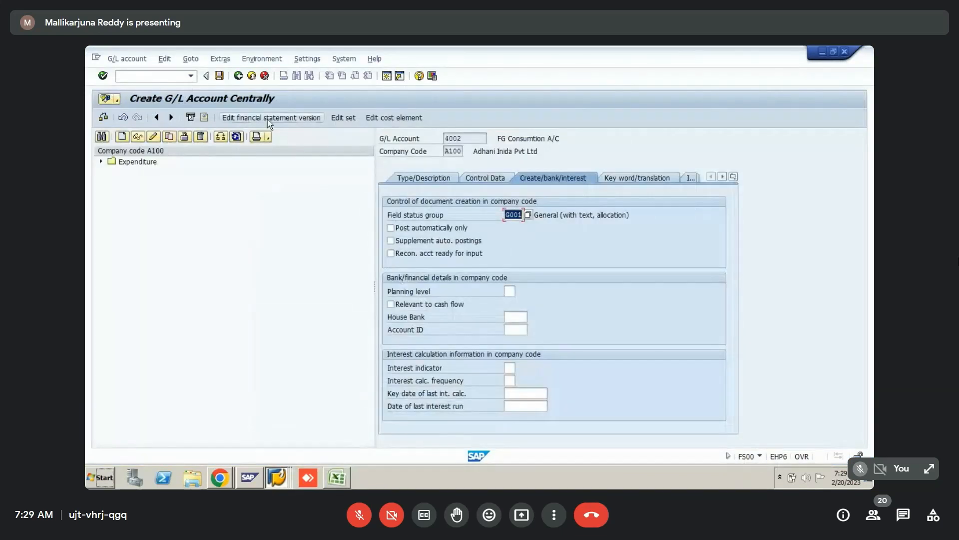
click(219, 76)
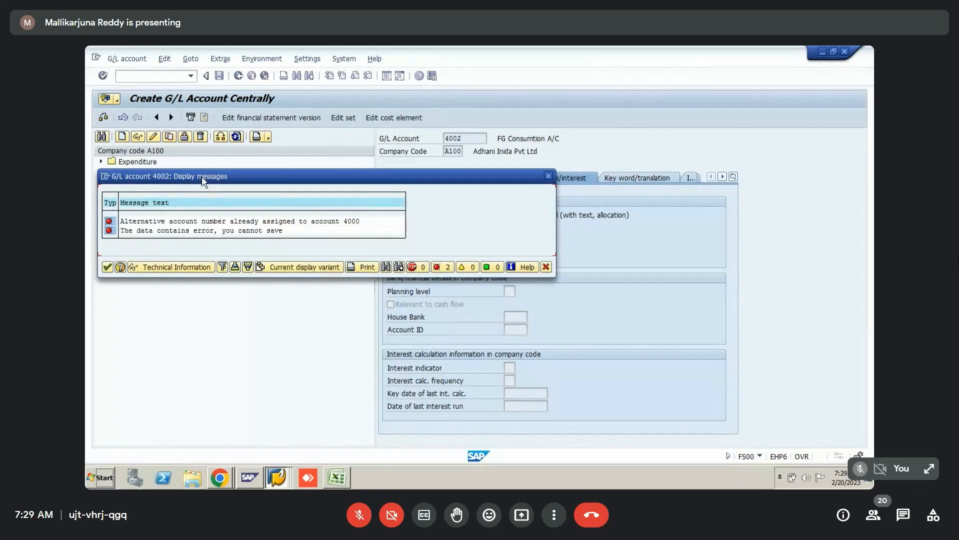
drag(202, 180, 602, 197)
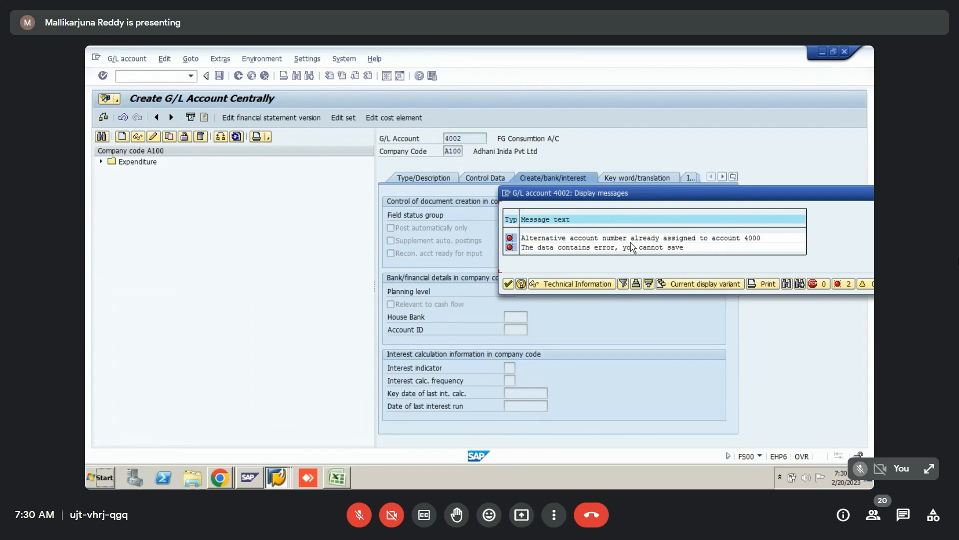
- Switch to Excel, paste the account 4002 Display messages screenshot at cell E3499, and set its height to 5"
key(alt+Tab)
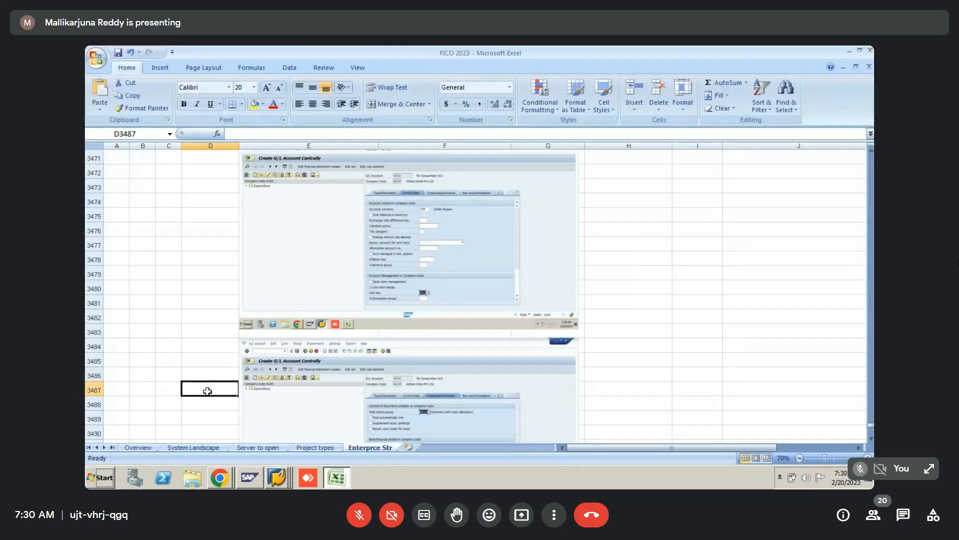
key(Down)
key(Down)
key(Down)
key(Down)
key(Down)
key(Down)
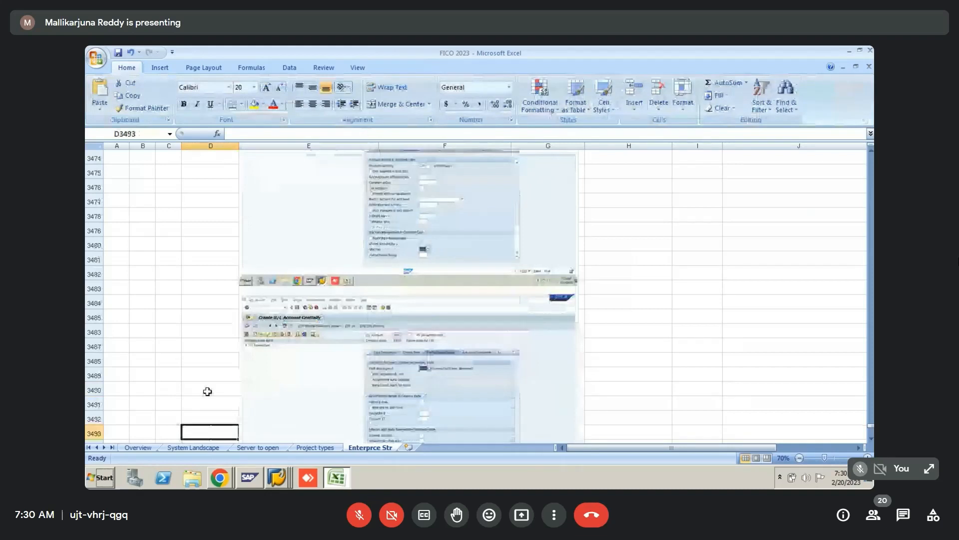
key(Down)
key(Down)
key(Down)
key(Down)
key(Down)
key(Down)
key(Down)
key(Down)
key(Down)
key(Down)
key(Right)
key(Up)
key(Up)
key(Up)
key(Up)
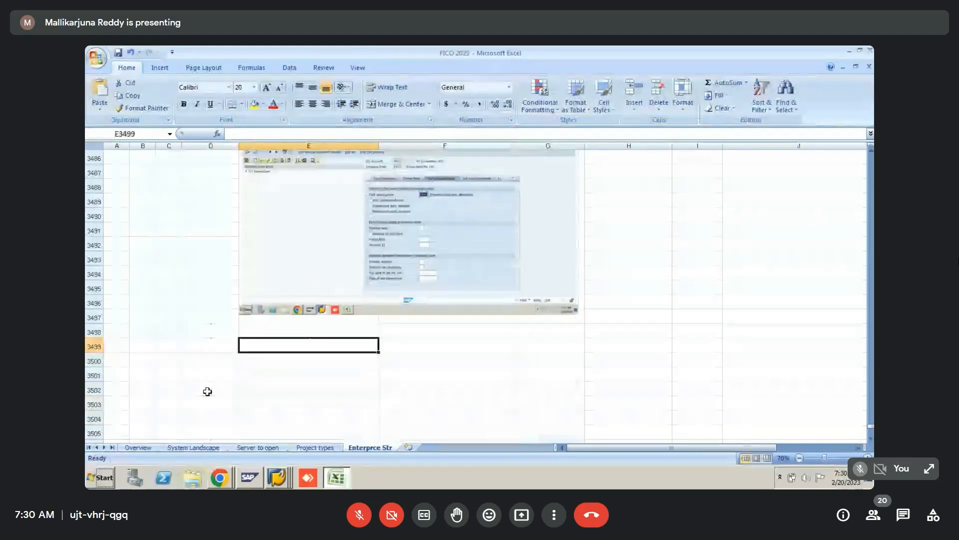
key(ctrl+v)
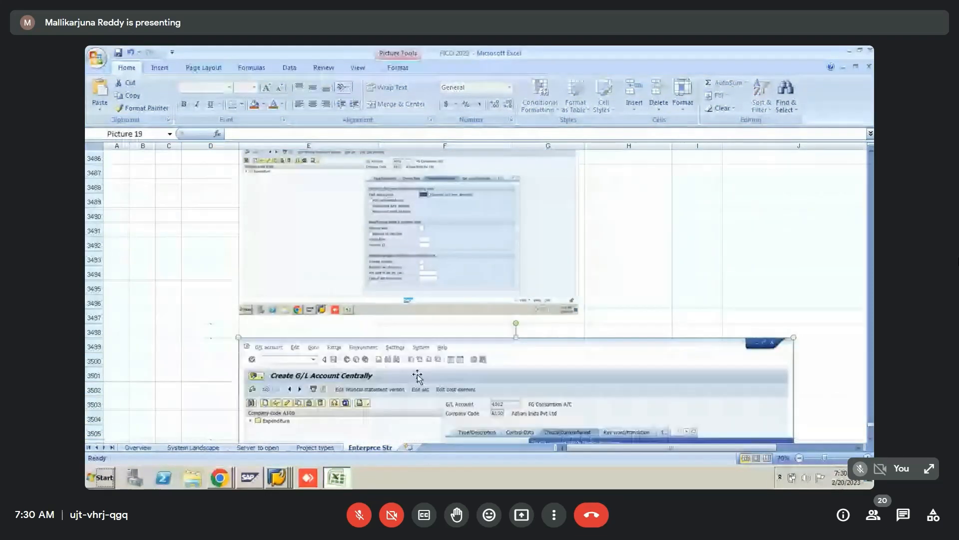
click(397, 68)
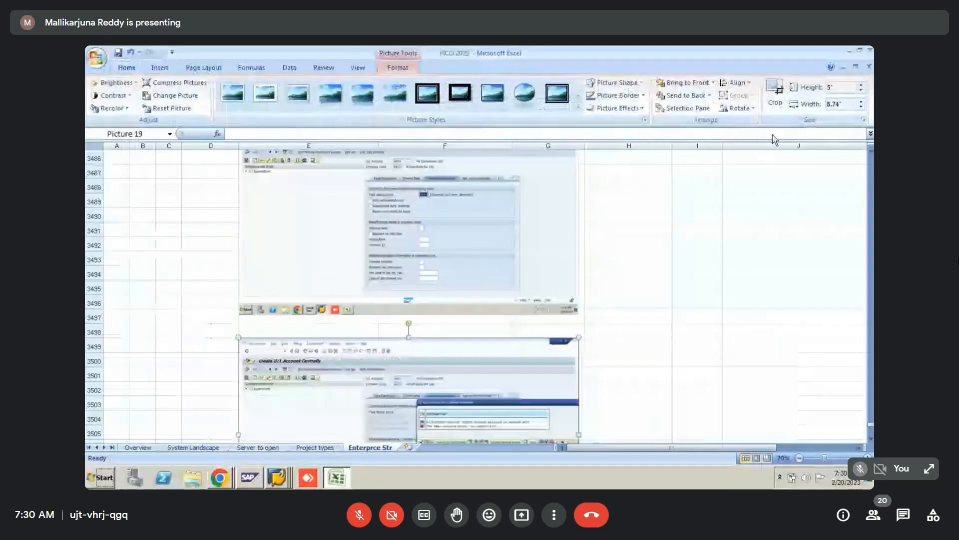
- Enter the heading "Note" in cell D3514, below the pasted Display messages screenshot
click(188, 385)
key(Down)
key(Down)
key(Down)
key(Down)
key(Down)
key(Down)
key(Down)
key(Down)
key(Down)
key(Down)
key(Down)
key(Down)
key(Down)
key(Down)
key(Down)
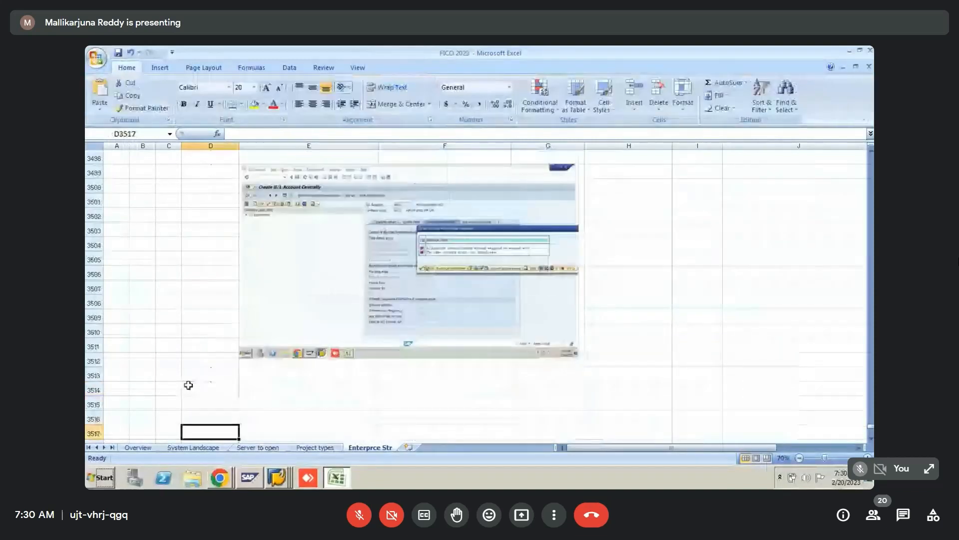
key(Down)
key(Down)
key(Down)
key(Down)
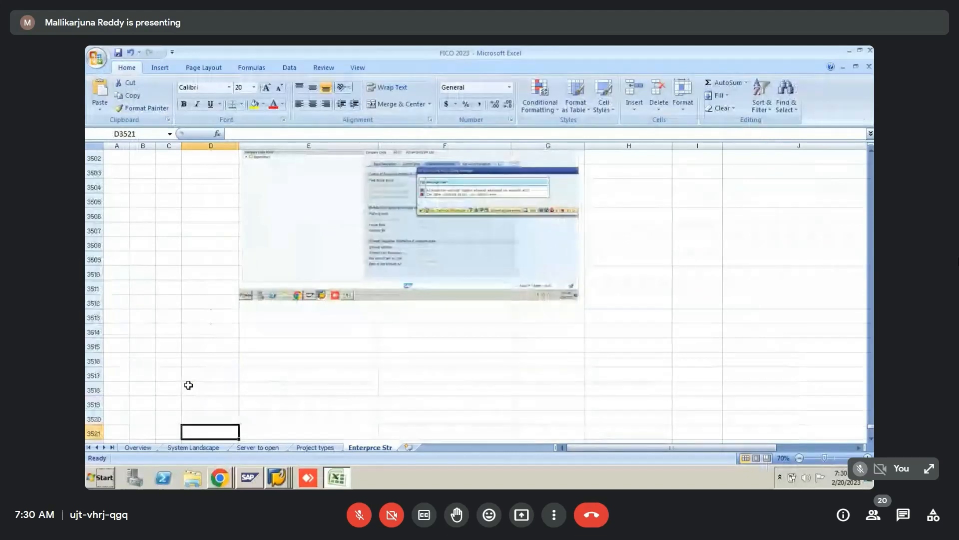
key(Up)
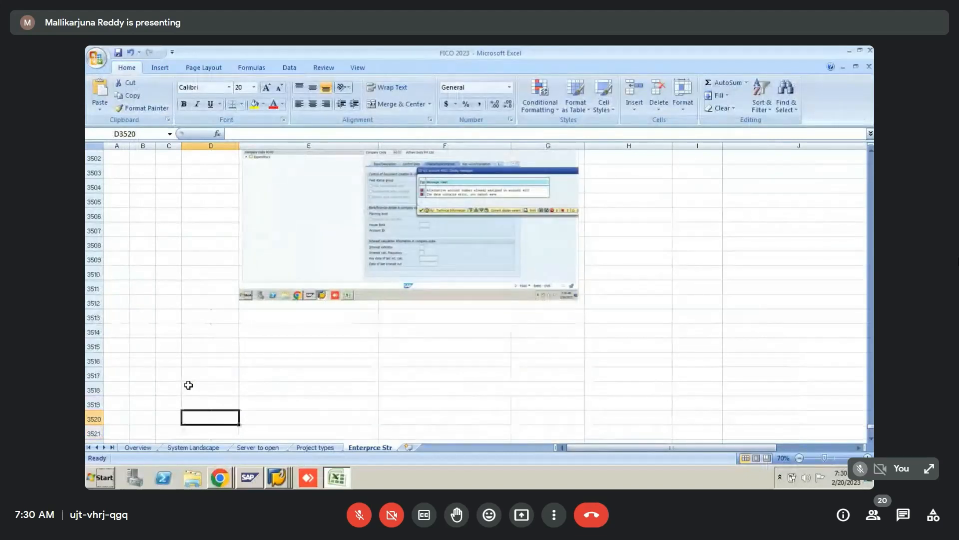
key(Up)
key(Up)
key(Up)
key(Up)
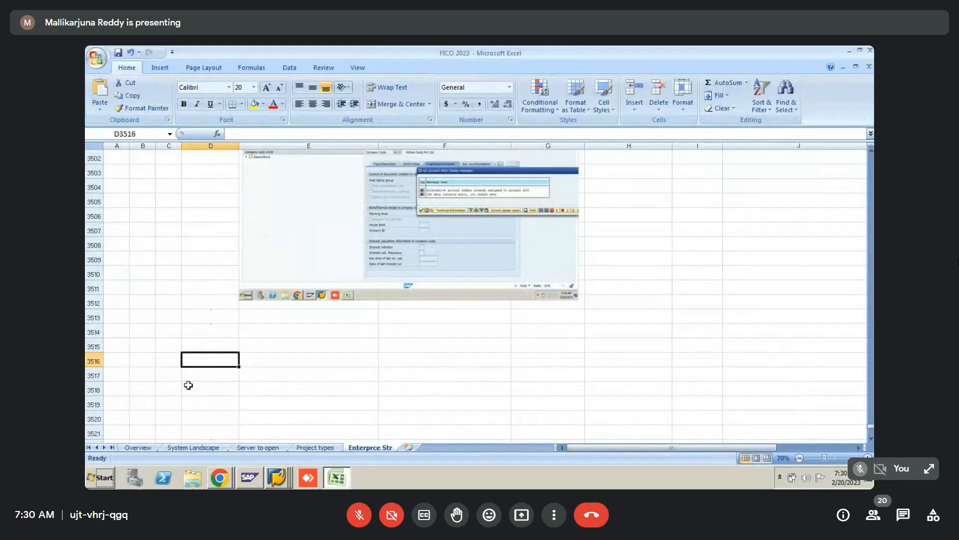
key(Up)
key(Up)
text(N)
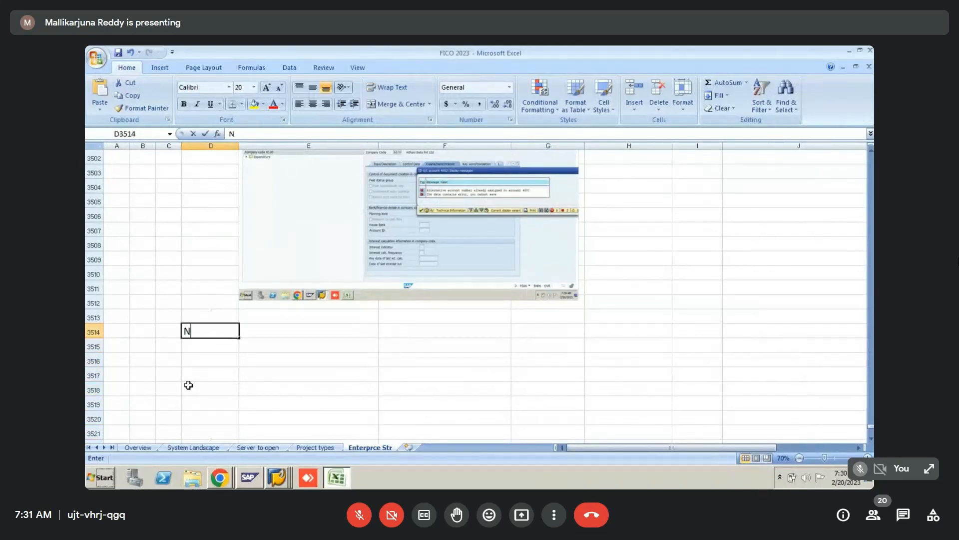
text(ote)
key(Return)
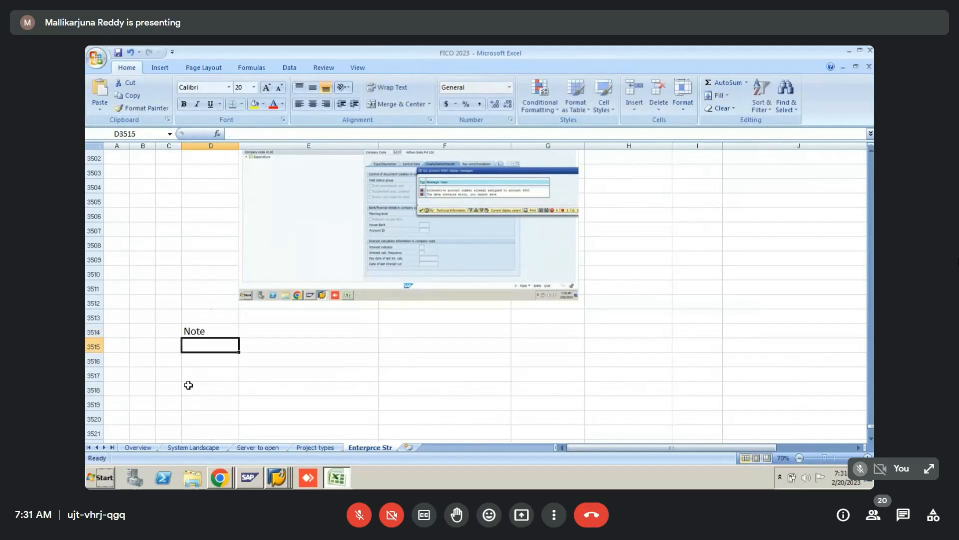
- Enter "Relationship between Country specific chart of accounts and Primary GL accounts always One : One relation" in cell E3515
key(Right)
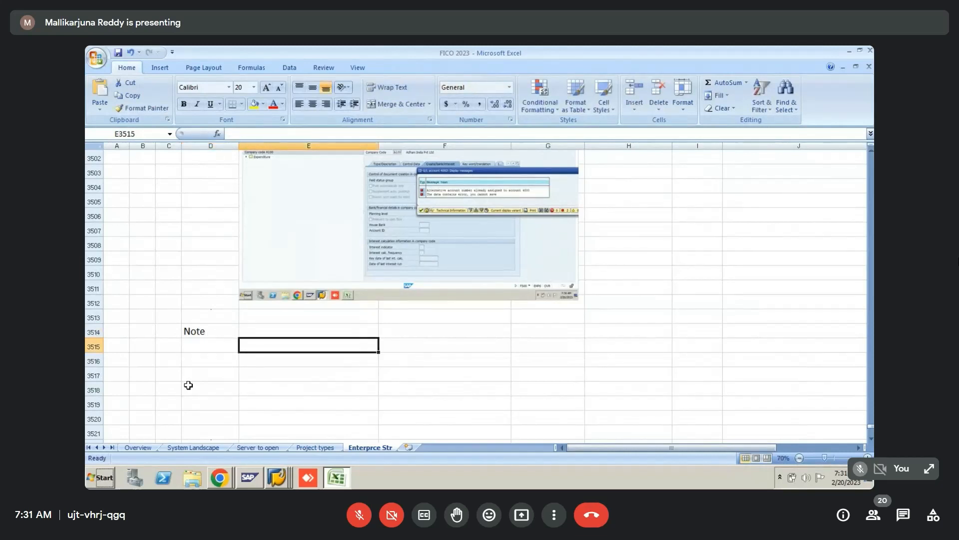
text(Rela)
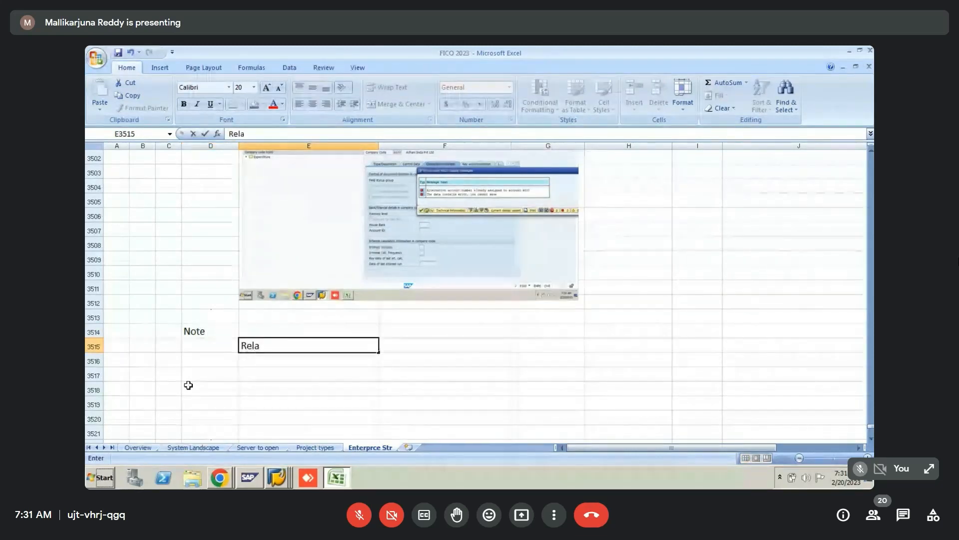
text(tionship be)
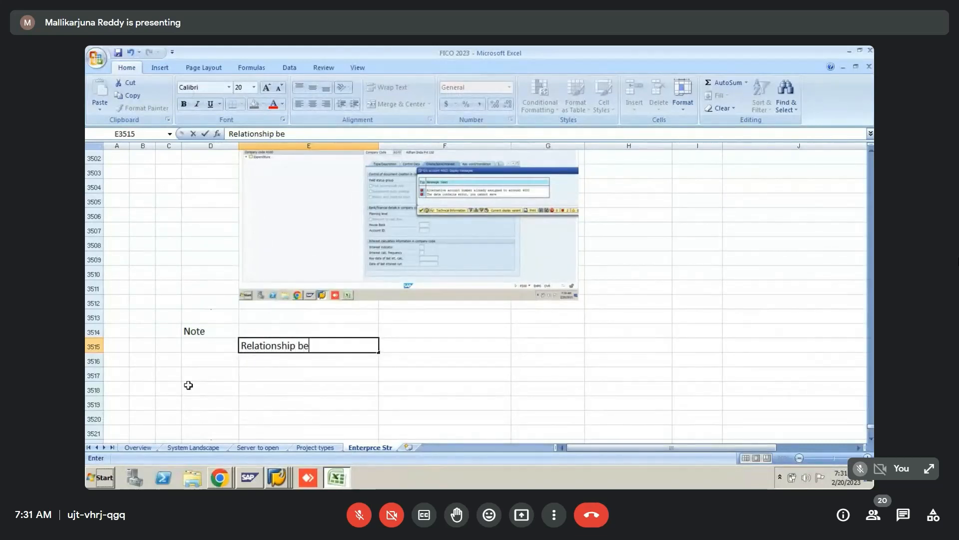
text(tween Co)
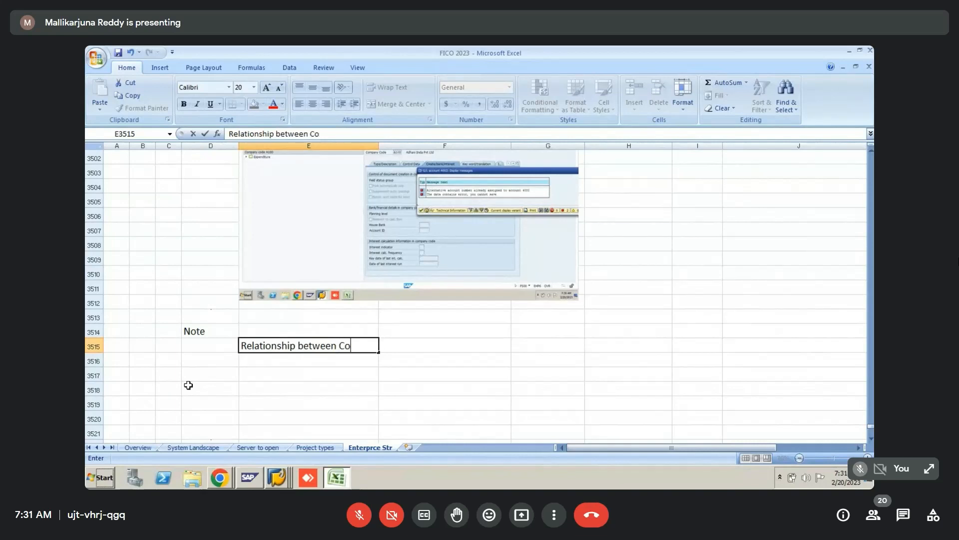
text(untry s)
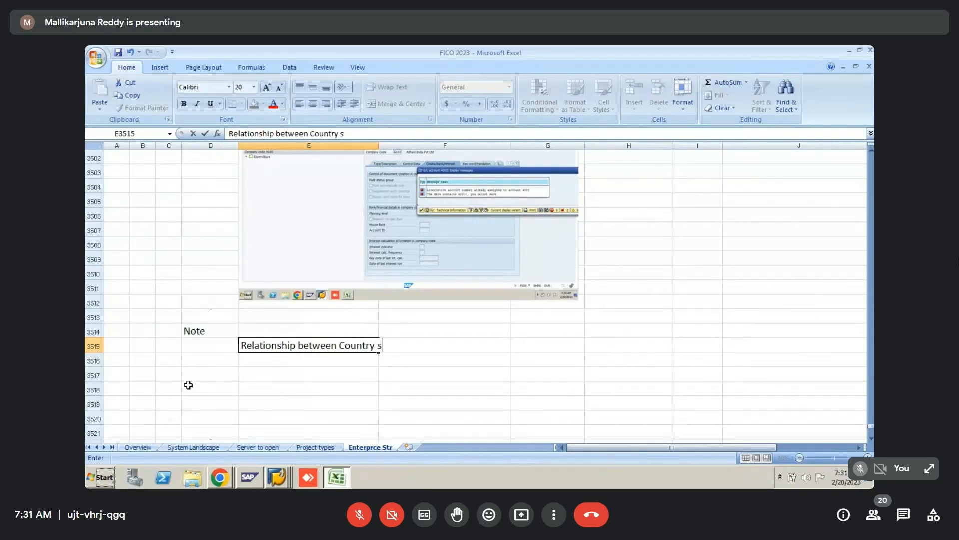
text(pecific char)
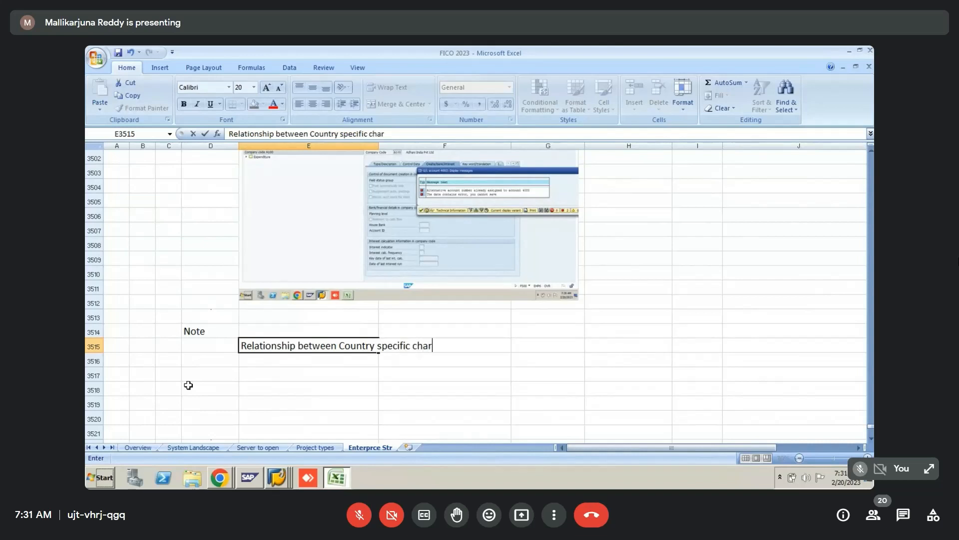
text(t of)
key(BackSpace)
text(of account)
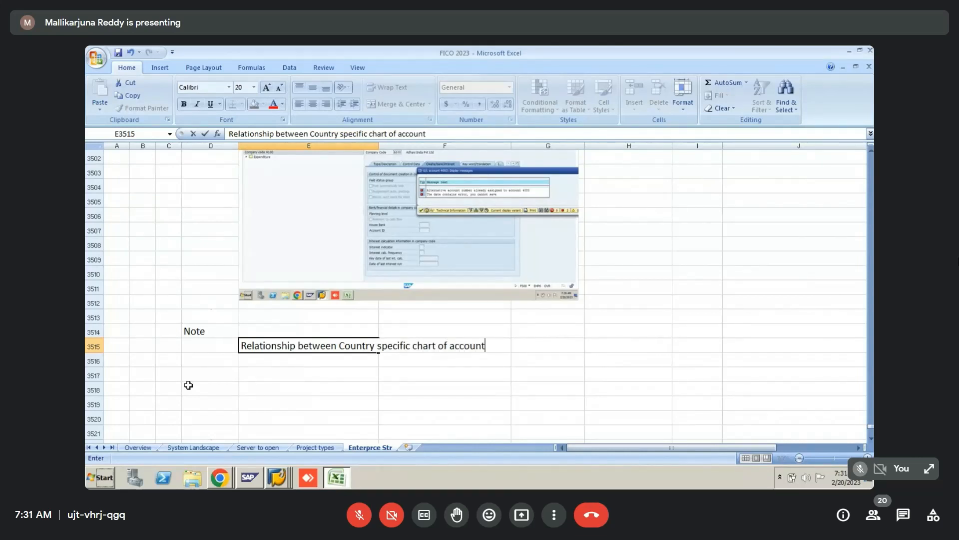
text(s and )
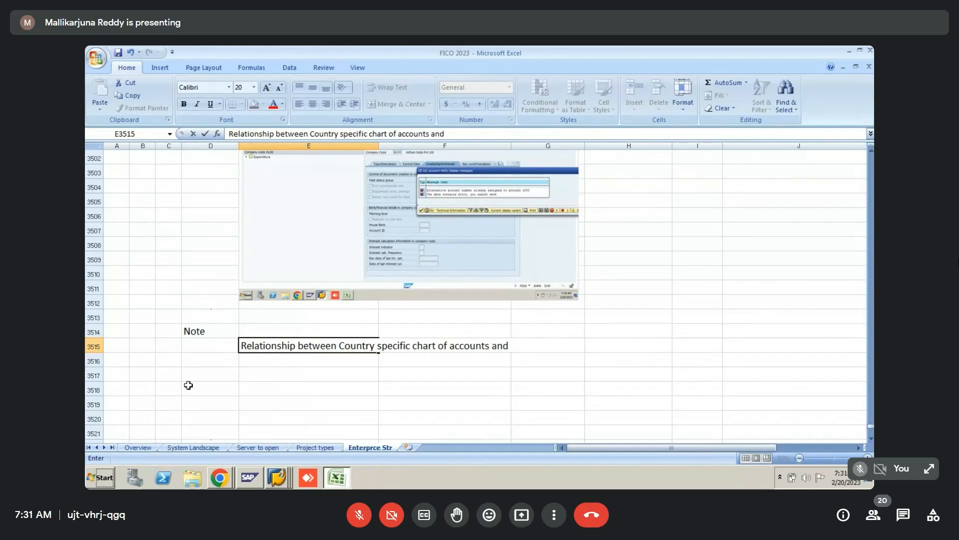
text(Primary GL)
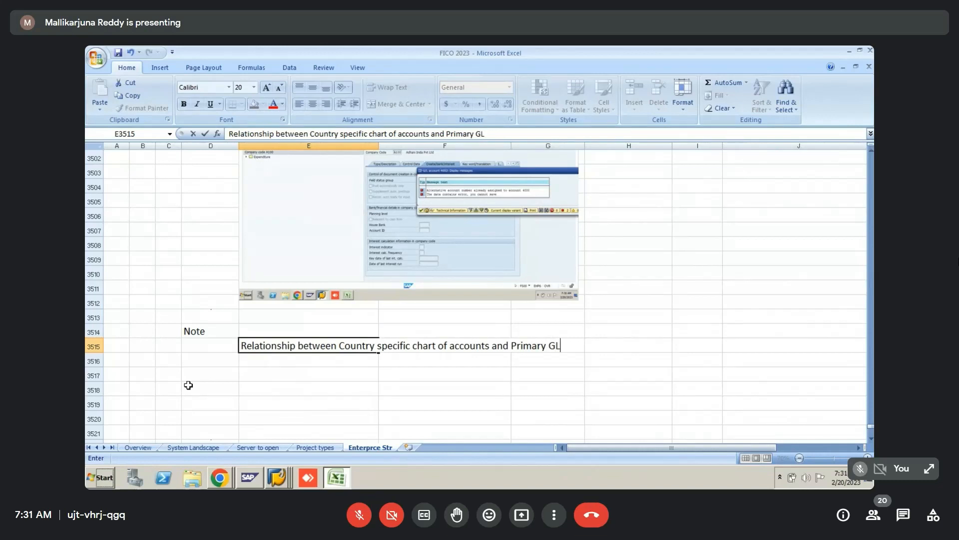
text( accounts alw)
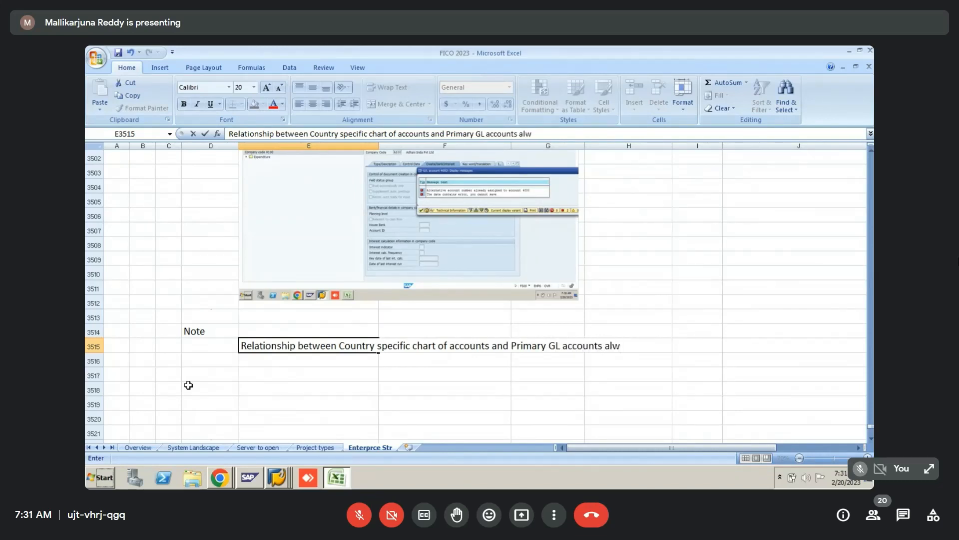
text(ays One )
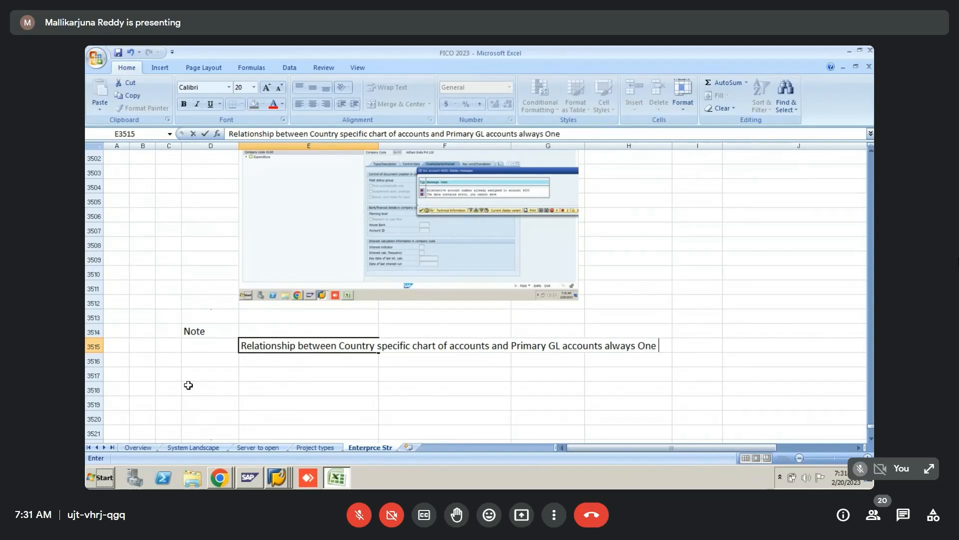
text(:  One relation)
key(Return)
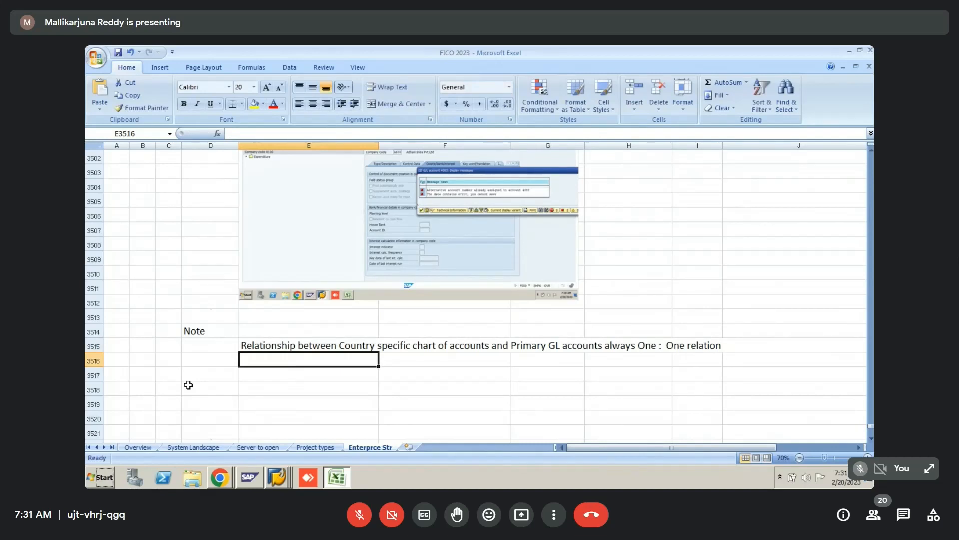
- Enter "Not possible to assign one GL account against multiple Primary GL accounts" in cell E3516
text(Not)
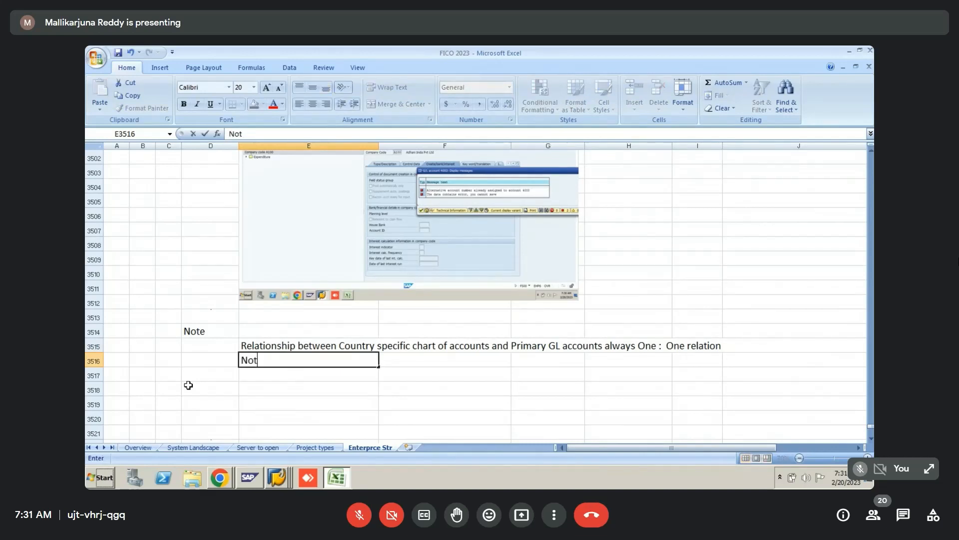
text( possible to ass)
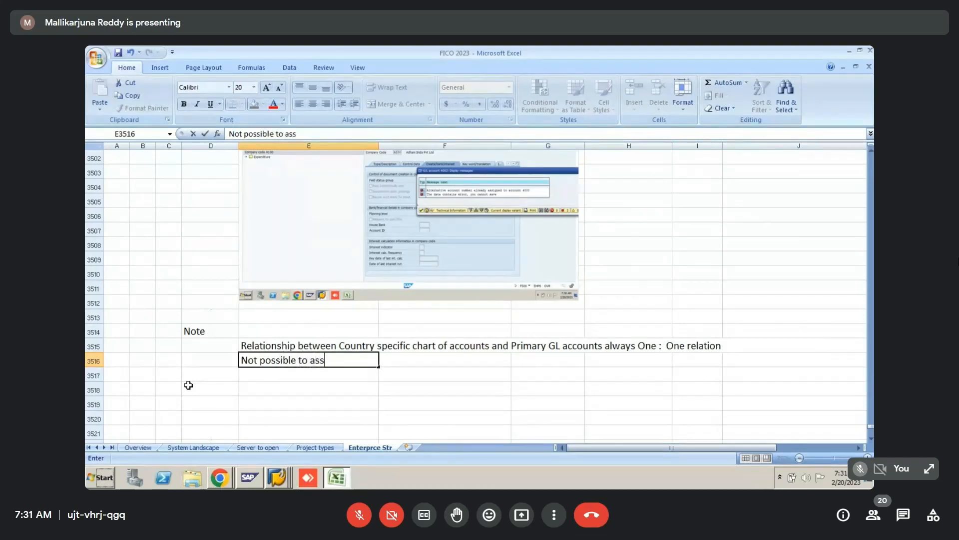
text(ign )
text(Pne)
key(BackSpace)
key(BackSpace)
key(BackSpace)
text(one GL account )
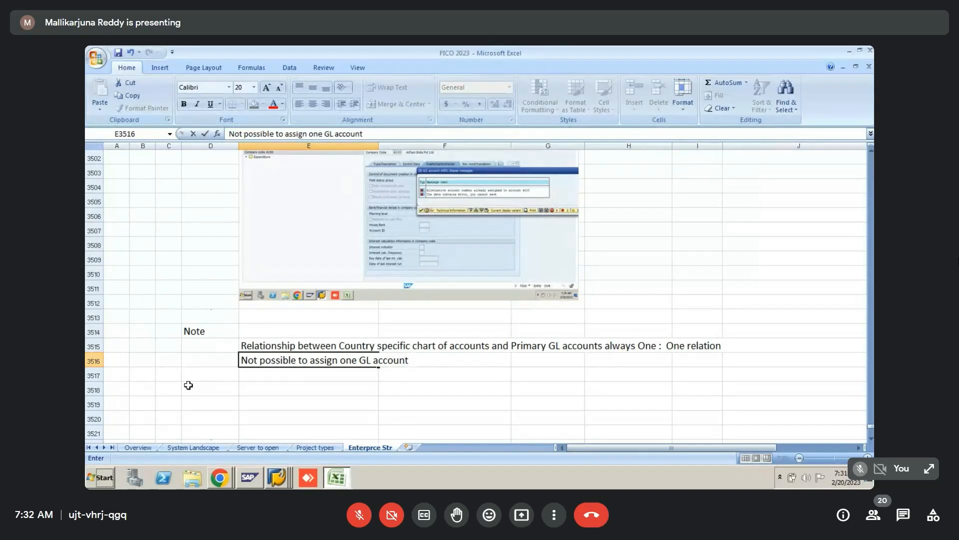
text(against mu)
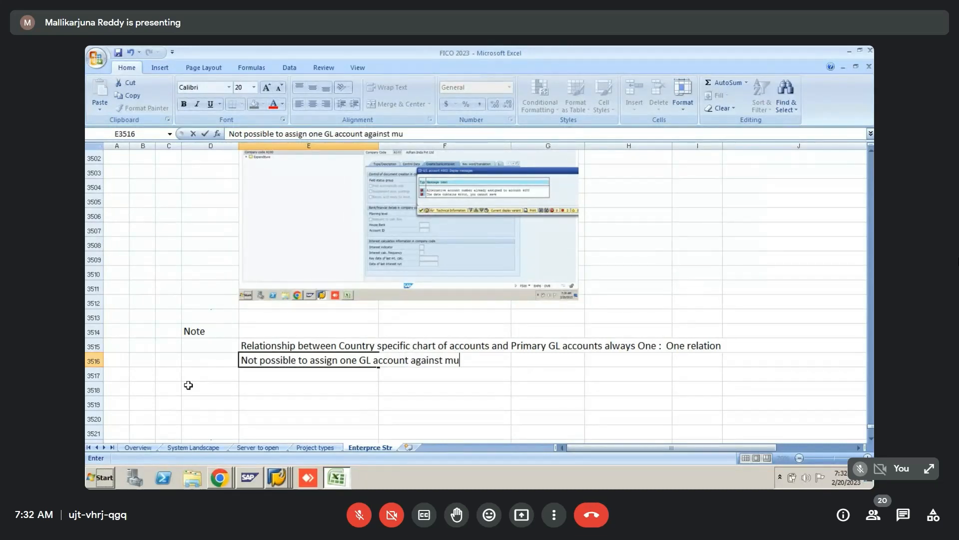
text(ltiple Primary )
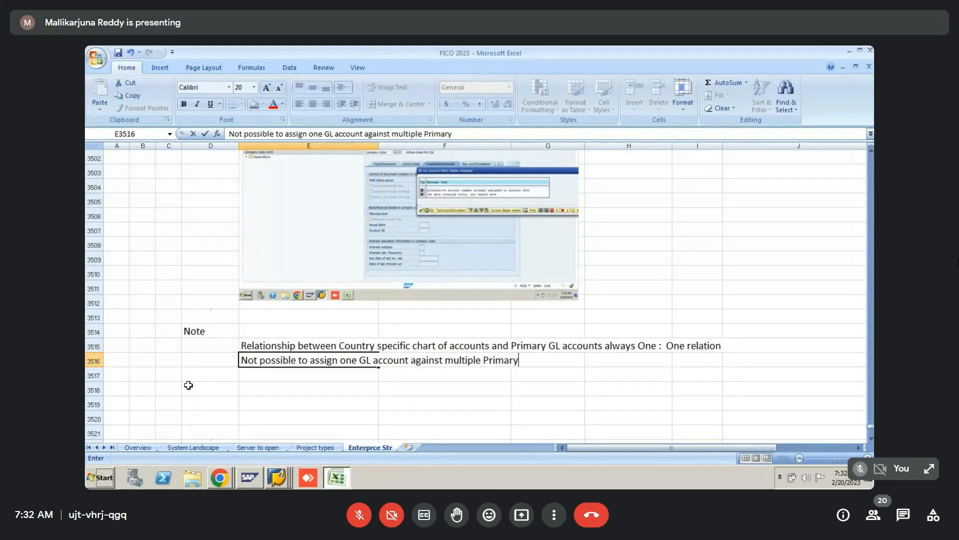
text(GL accounts)
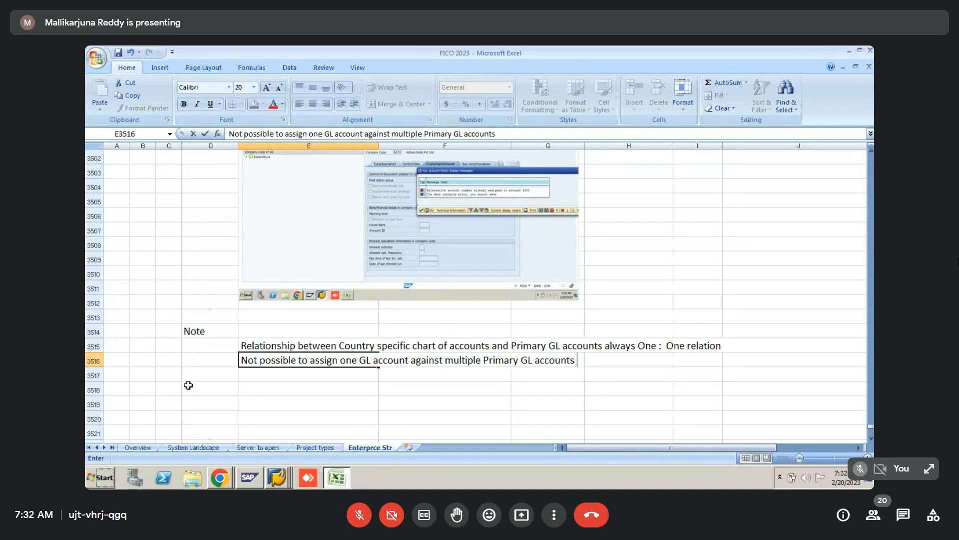
key(Return)
- Make the two note lines in cells E3515 and E3516 bold
key(Up)
key(Up)
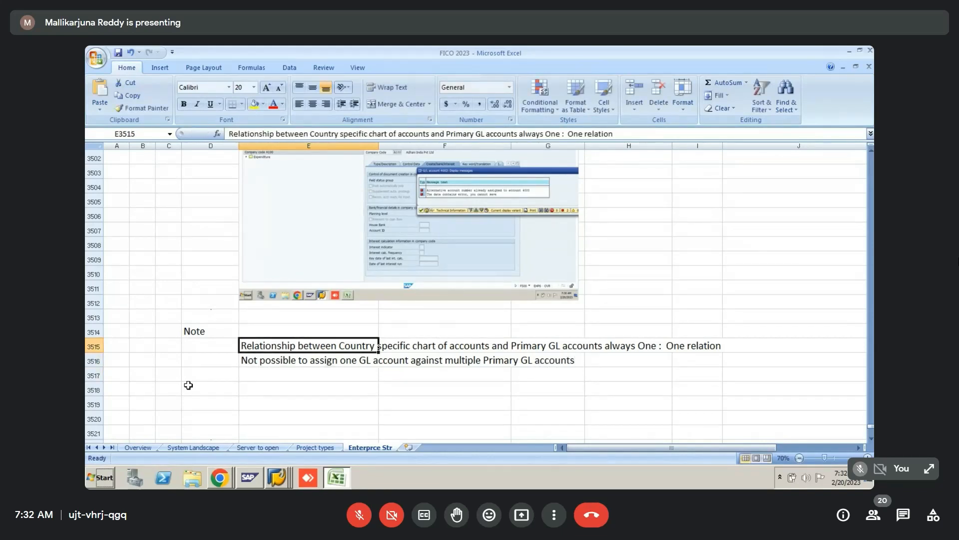
key(shift+Down)
key(ctrl+b)
key(Down)
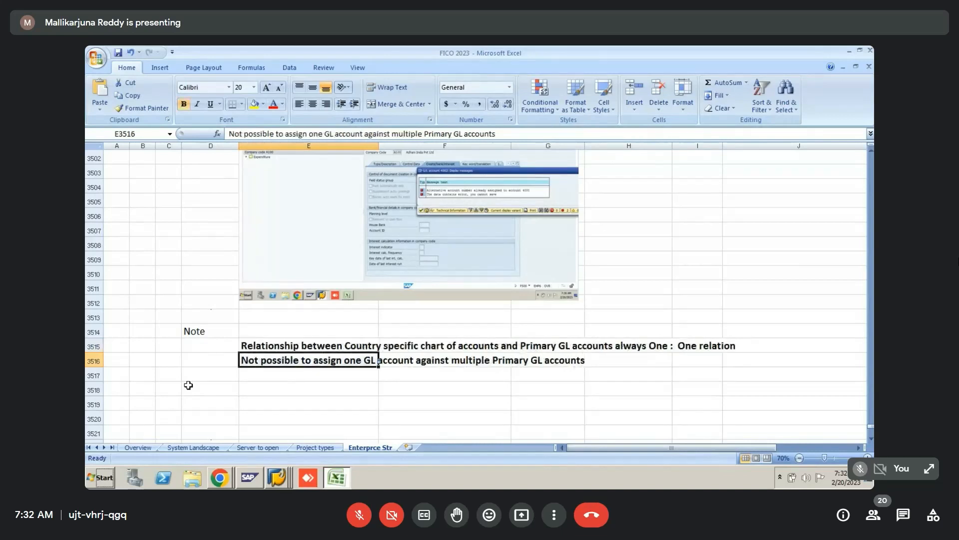
key(Down)
key(Down)
key(Left)
key(Right)
key(Right)
key(Left)
- Switch to SAP, move the account 4002 Display messages window fully into view, and close it
key(alt+Tab)
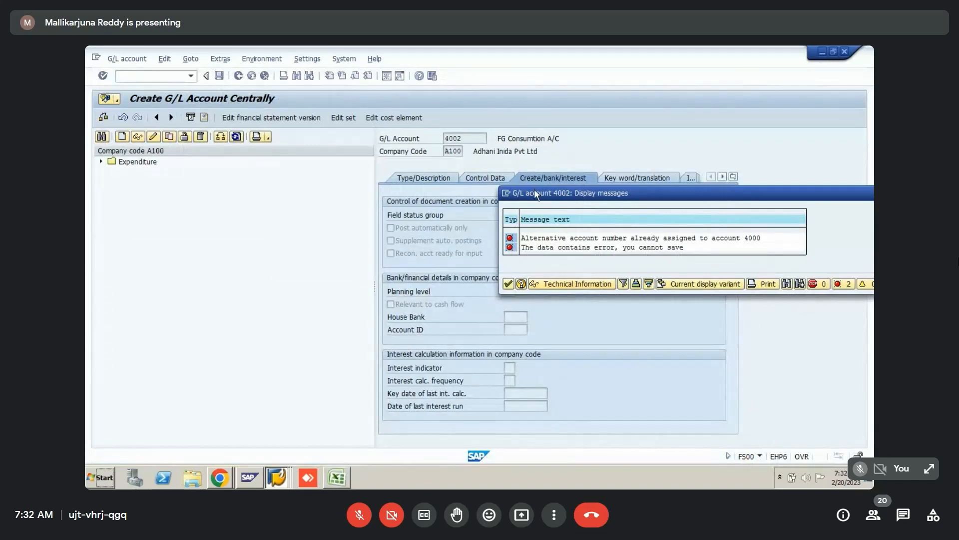
drag(535, 189, 373, 184)
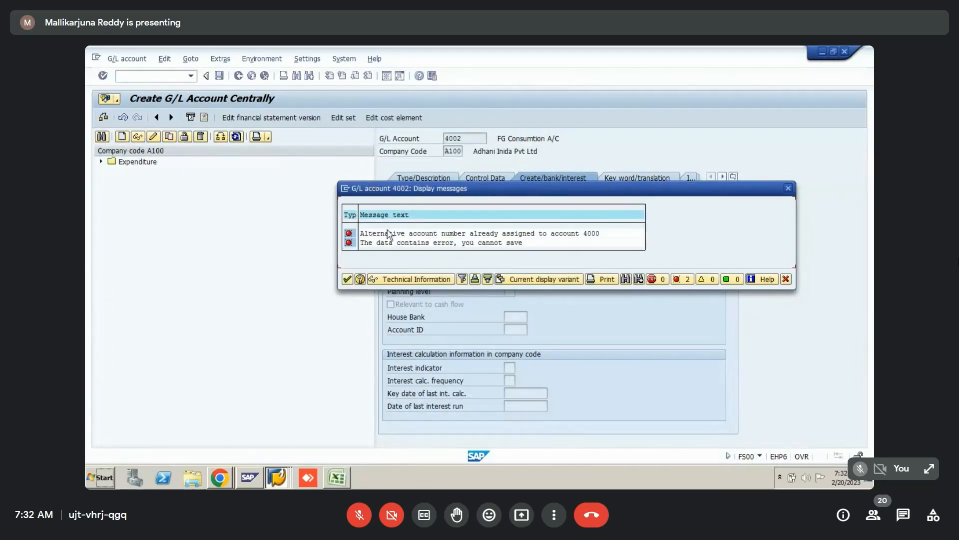
click(346, 280)
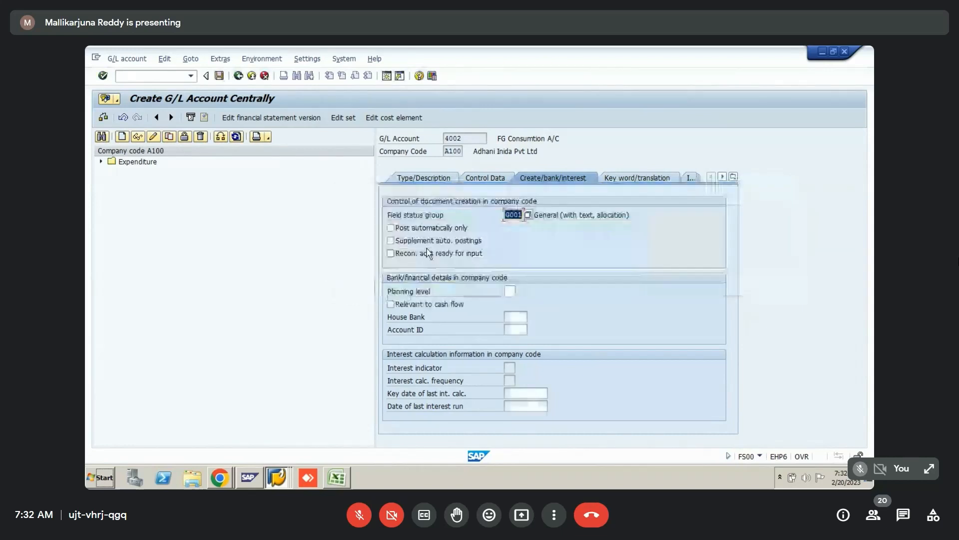
- Choose 40002 (FG COnsumtion A/C) from chart of accounts ZC00 as the alternative account number in account 4002's control data
click(489, 178)
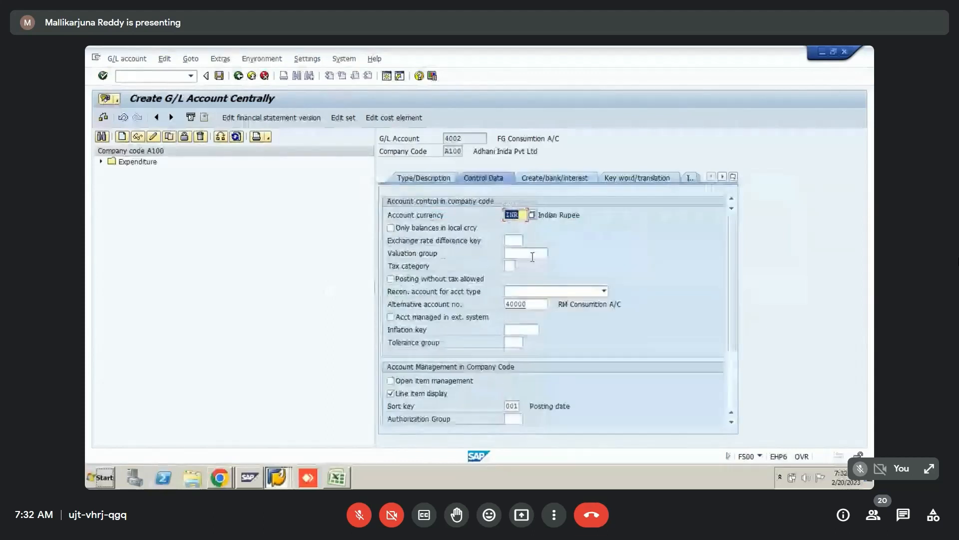
click(540, 305)
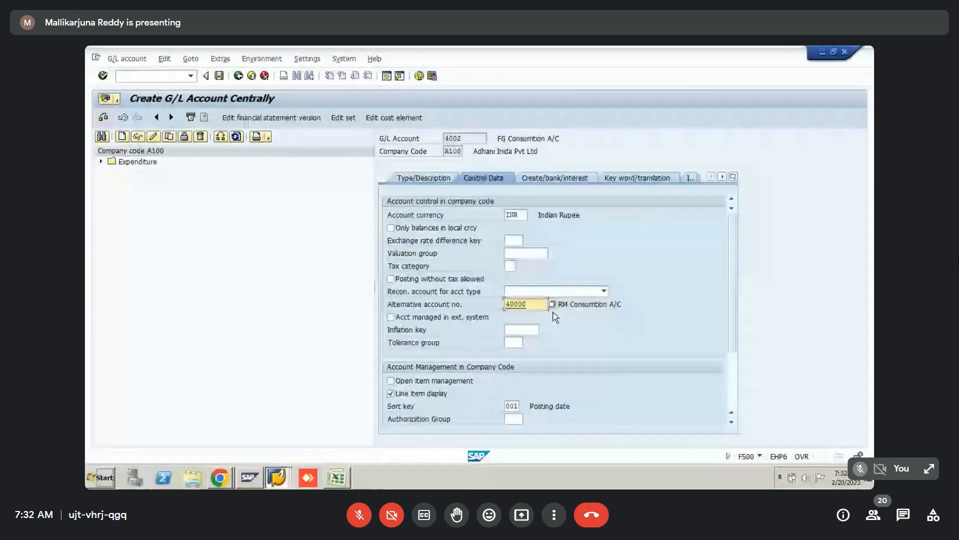
key(F4)
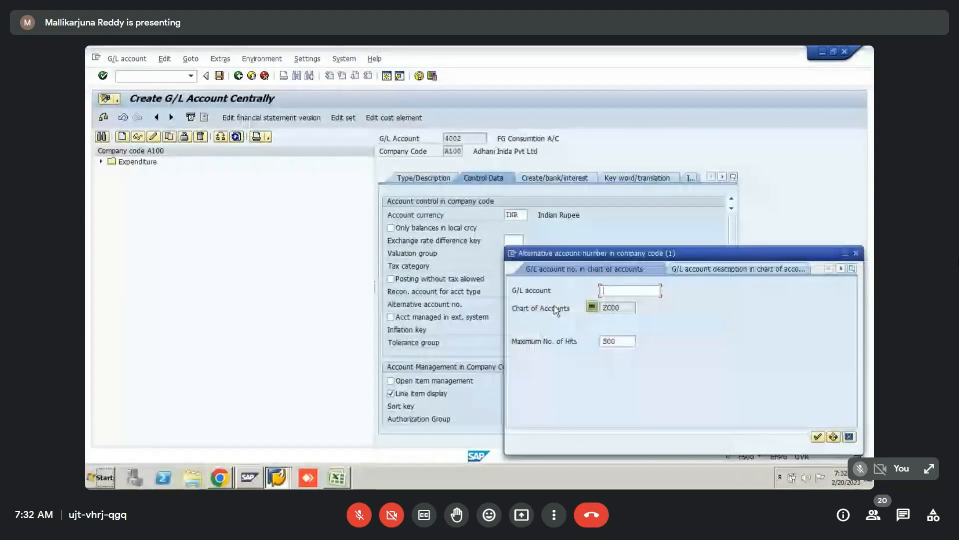
click(818, 437)
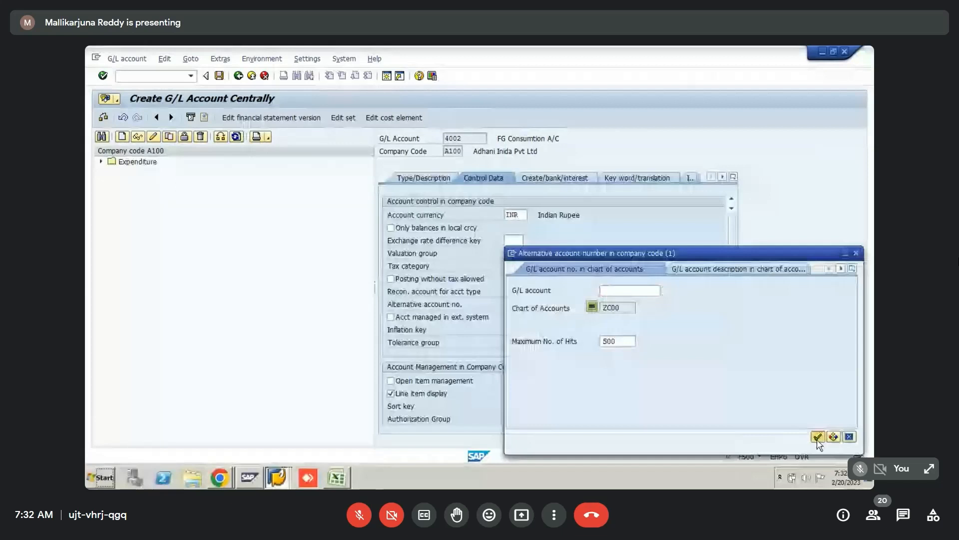
click(534, 175)
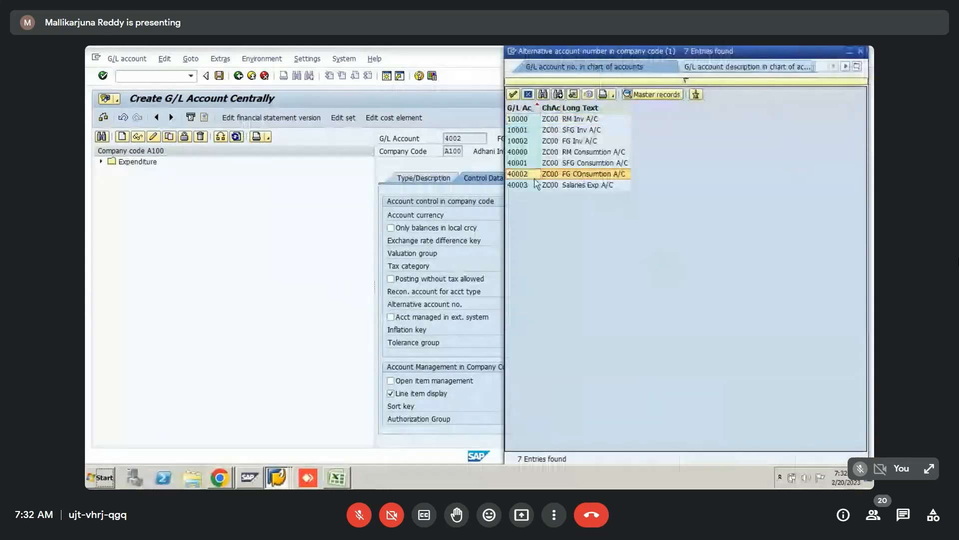
click(534, 177)
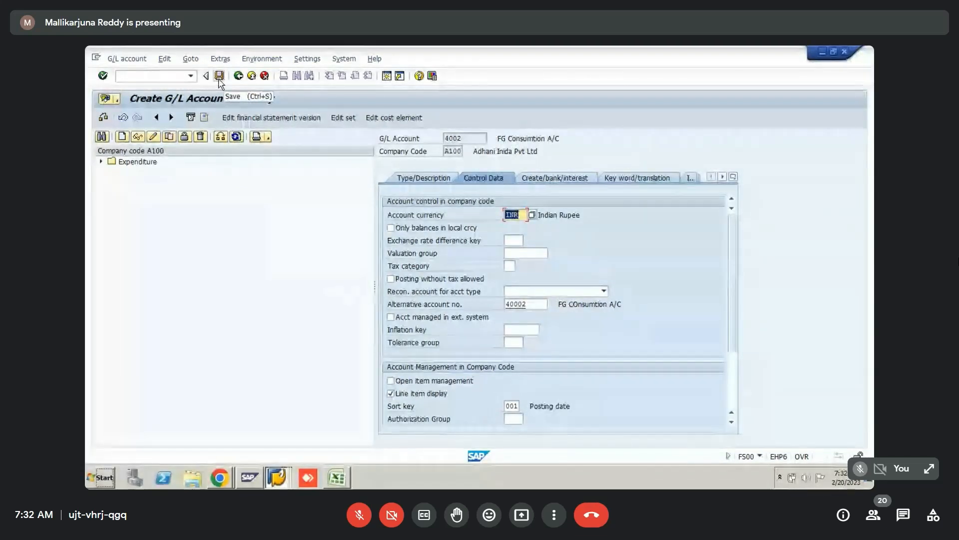
- Switch to Excel, paste the screenshot of account 4002's control data at cell E3518, and set the picture height to 5"
key(alt+Tab)
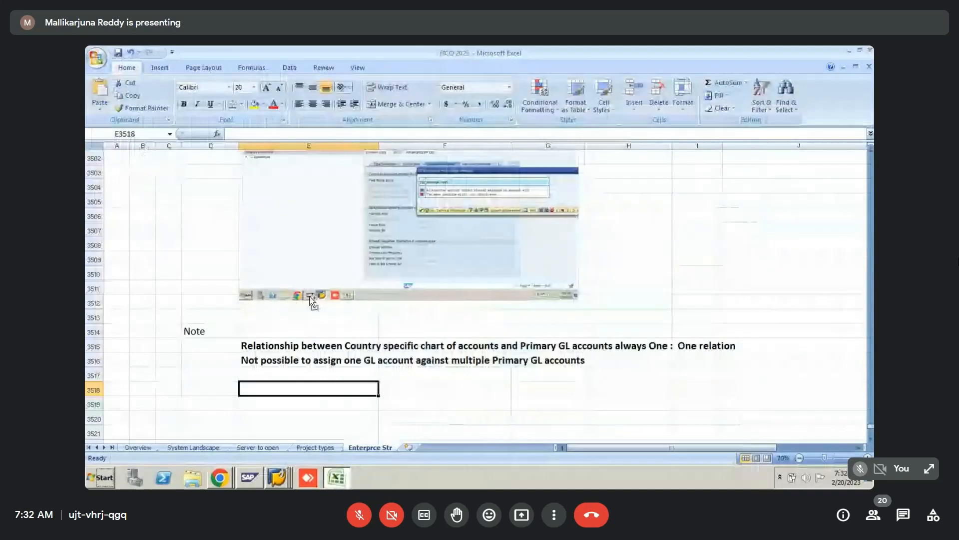
key(ctrl+v)
click(398, 67)
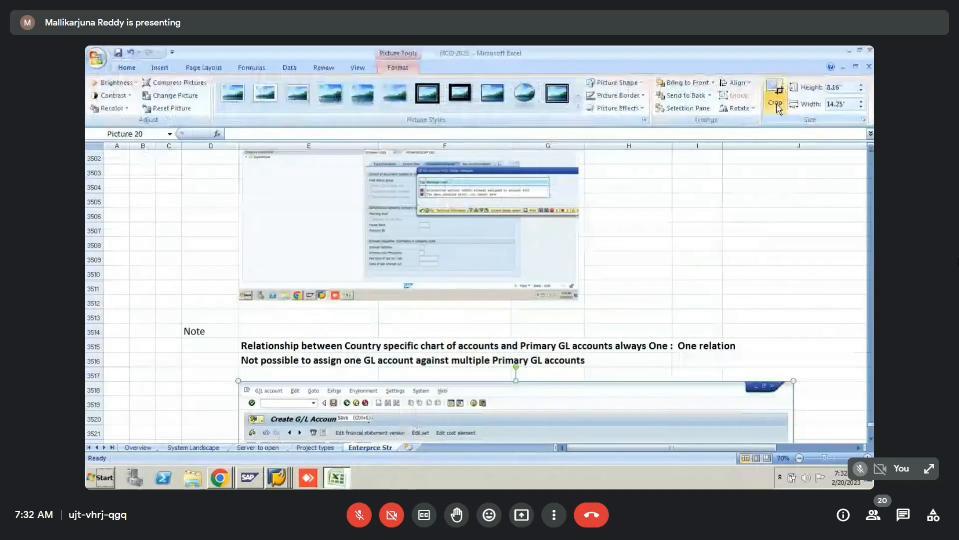
click(839, 88)
text(5)
key(Return)
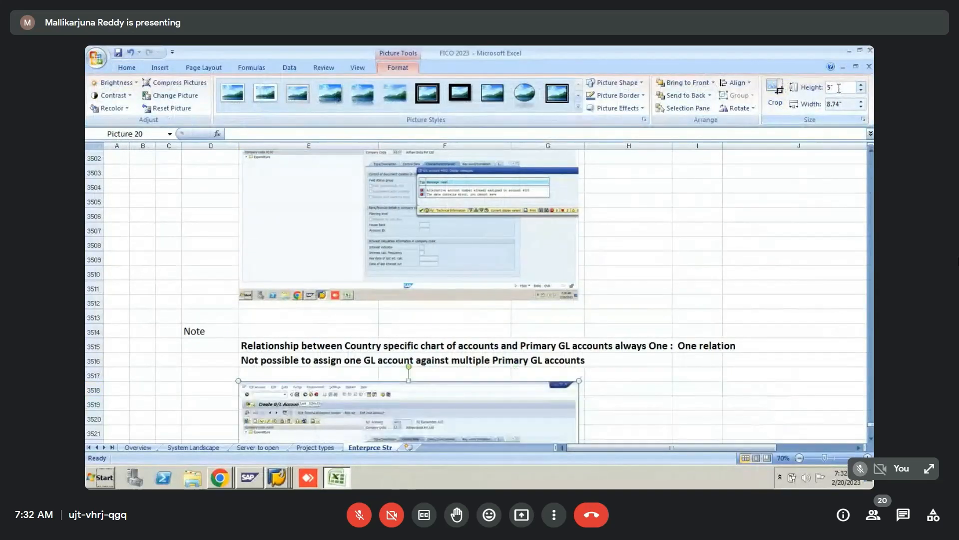
- Select cell E3533 in the empty rows below the pasted screenshot
click(188, 406)
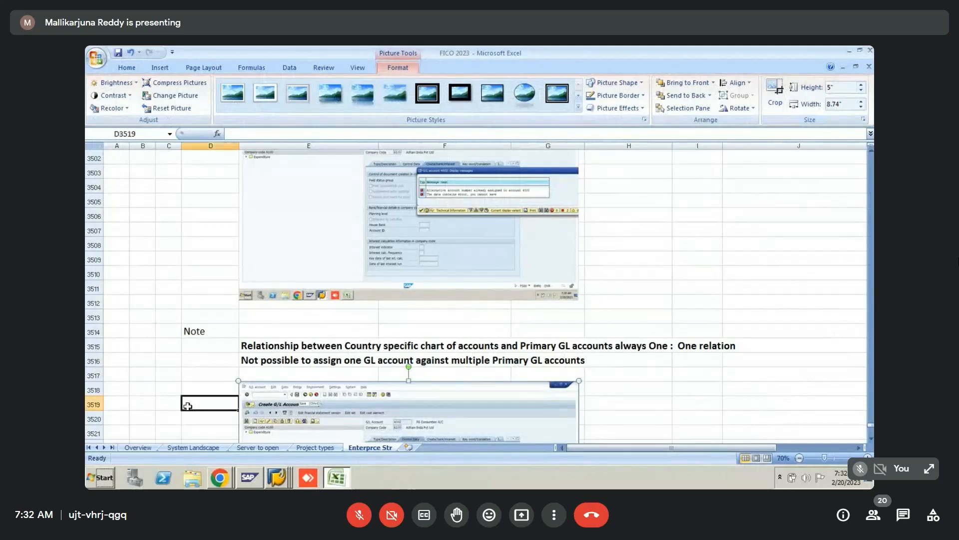
key(Down)
key(Down)
key(Down)
key(Down)
key(Down)
key(Down)
key(Down)
key(Down)
key(Down)
key(Down)
key(Down)
key(Down)
key(Down)
key(Down)
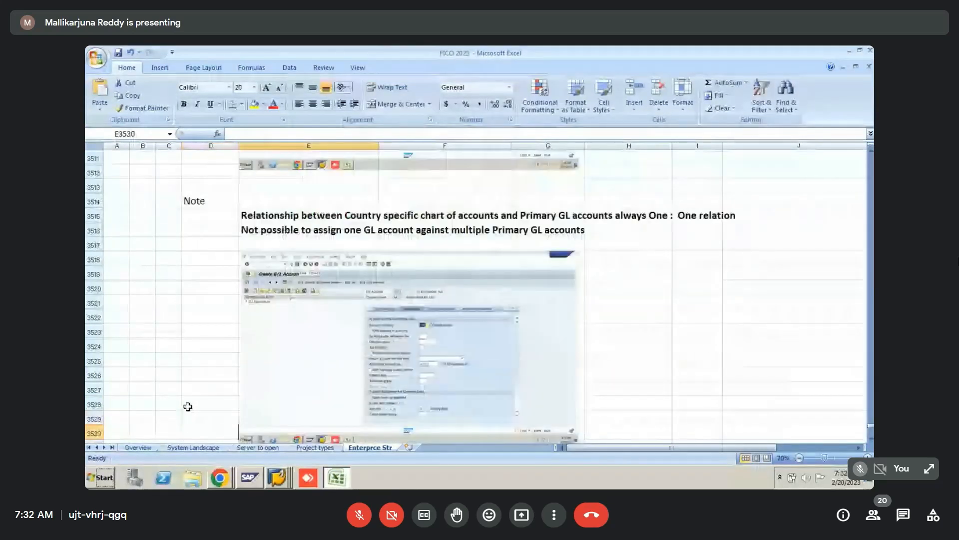
key(Right)
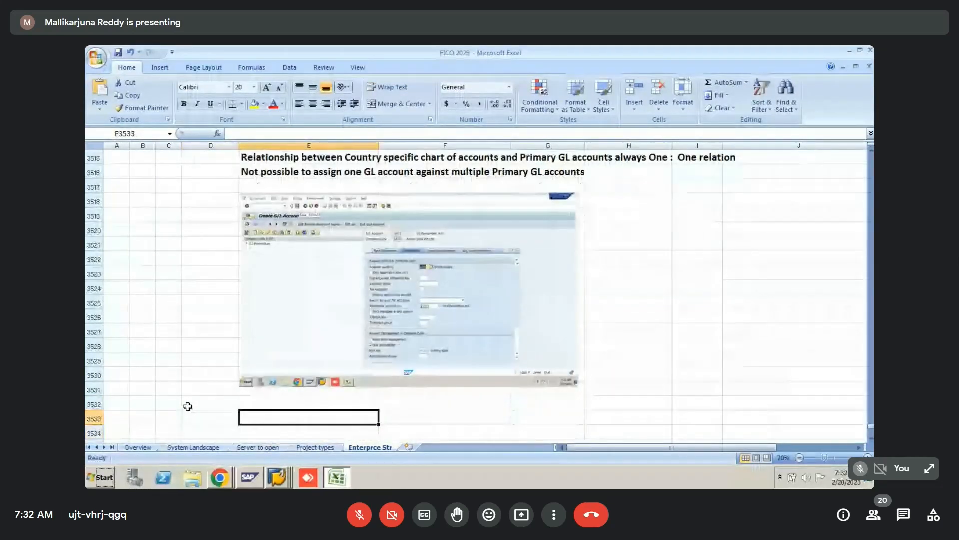
- Switch to SAP and save G/L account 4002 in company code A100
key(alt+Tab)
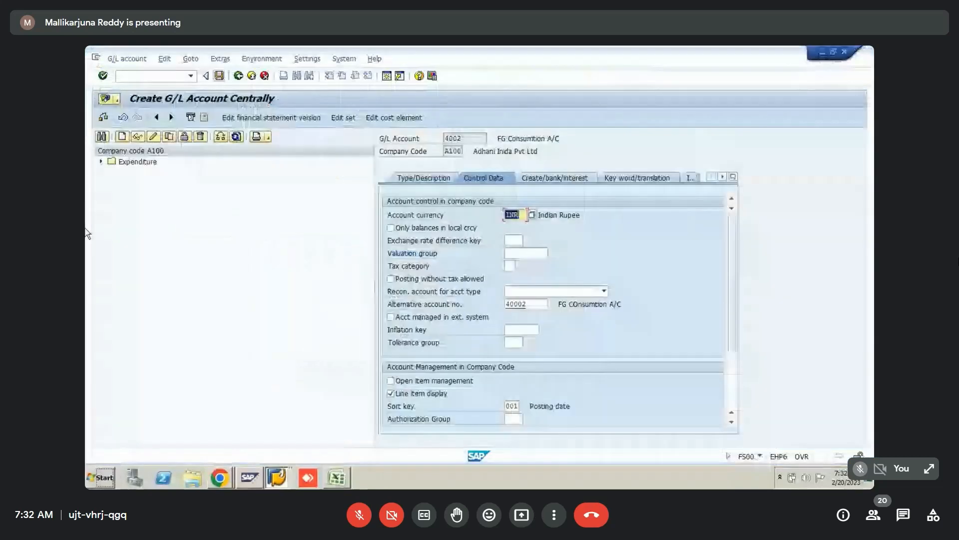
click(221, 78)
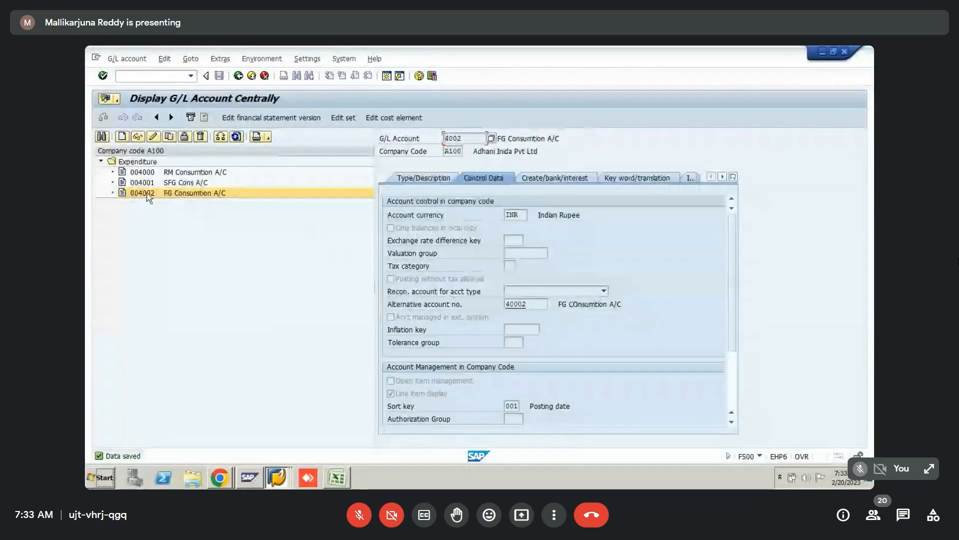
- Open account 4001 (SFG Cons A/C) in change mode and open the value search for its alternative account number
double_click(142, 183)
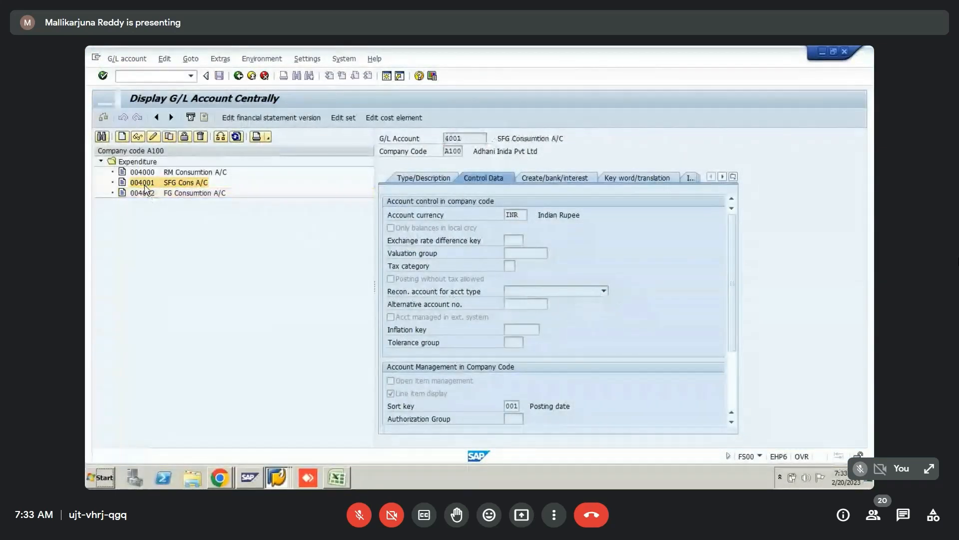
click(155, 137)
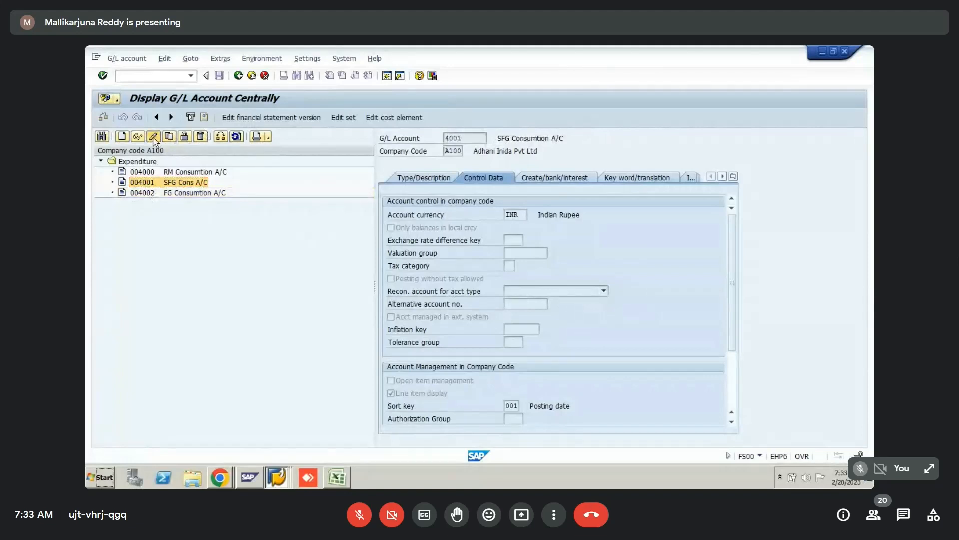
click(520, 305)
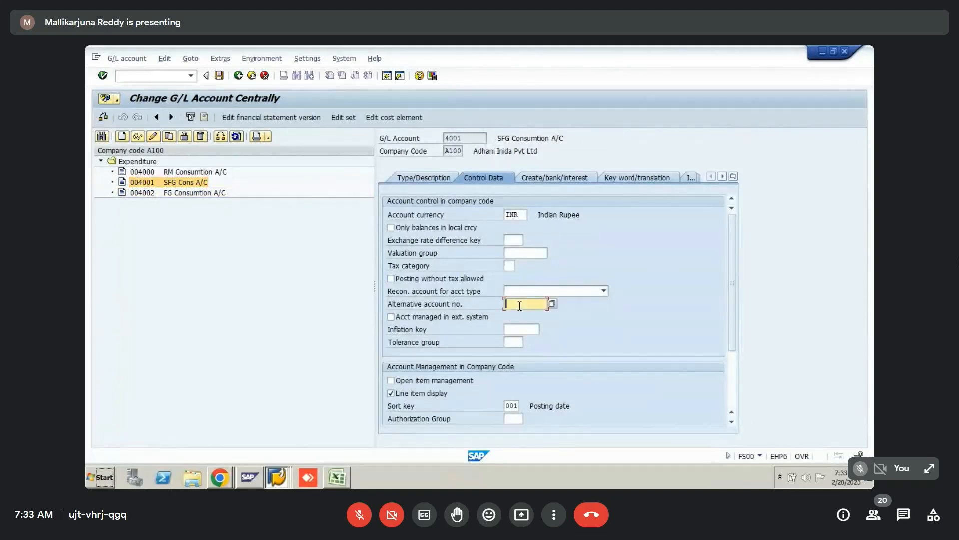
click(553, 305)
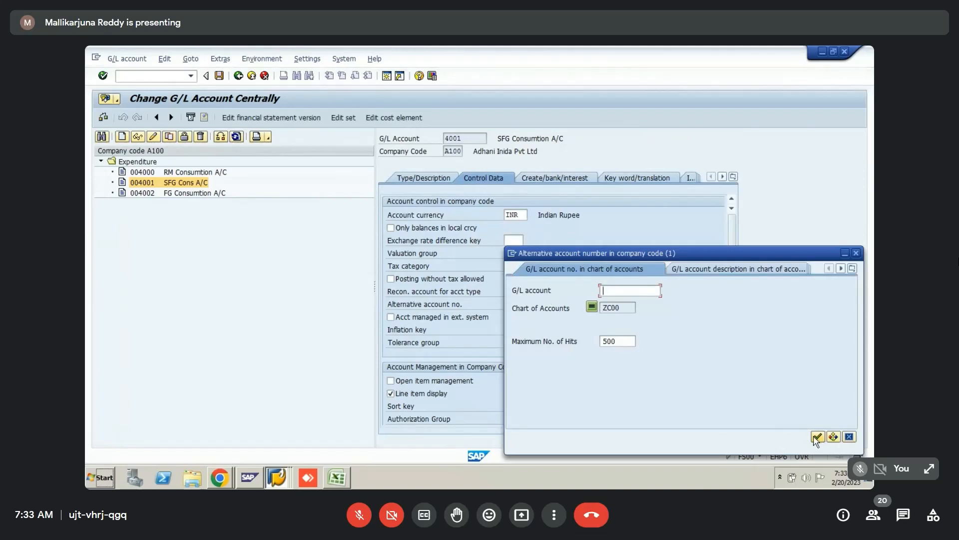
- Assign 40001 SFG Consumtion A/C from chart ZC00 as G/L account 4001's alternative account number and save the account
click(817, 436)
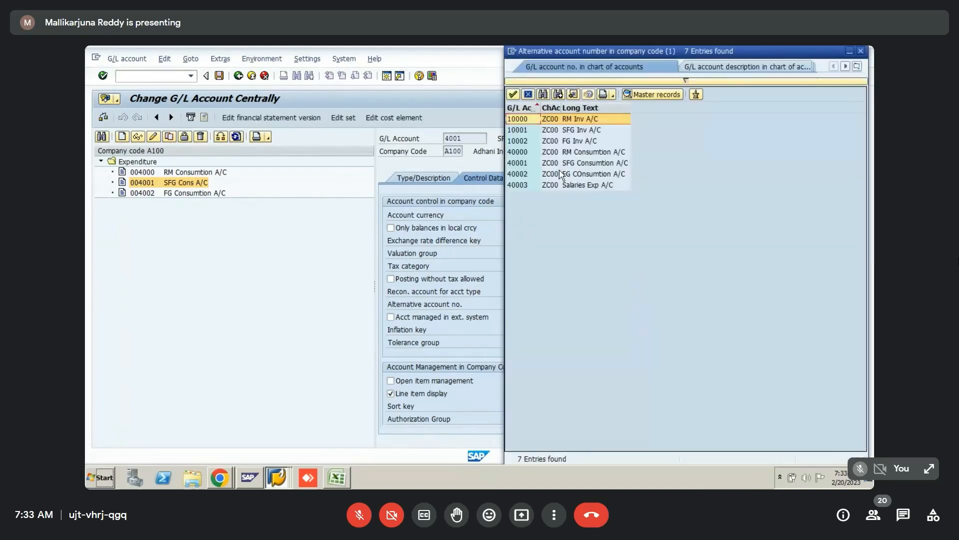
double_click(556, 164)
key(Return)
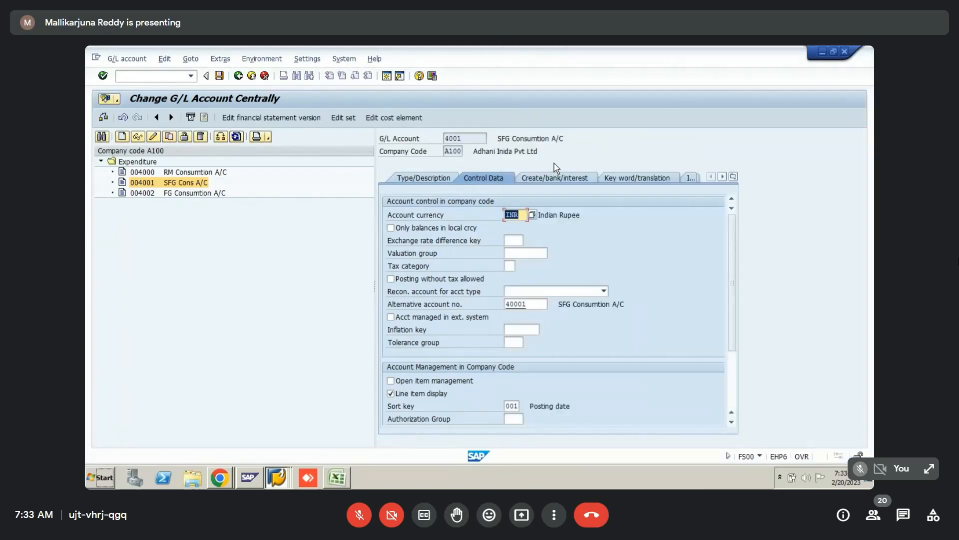
click(222, 76)
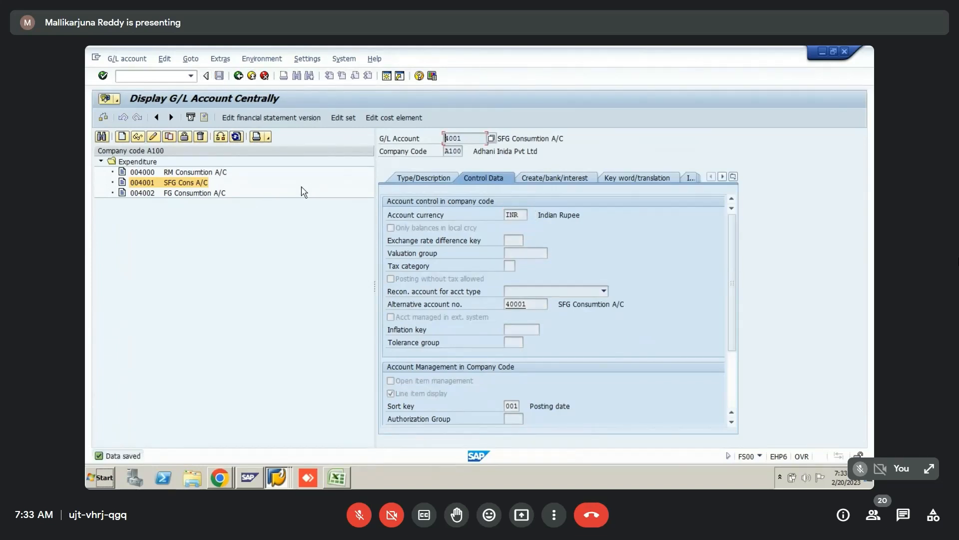
- Examine the SKA1 table entries for the Salaries G/L account in chart of accounts A100
key(alt+Tab)
key(alt+Tab)
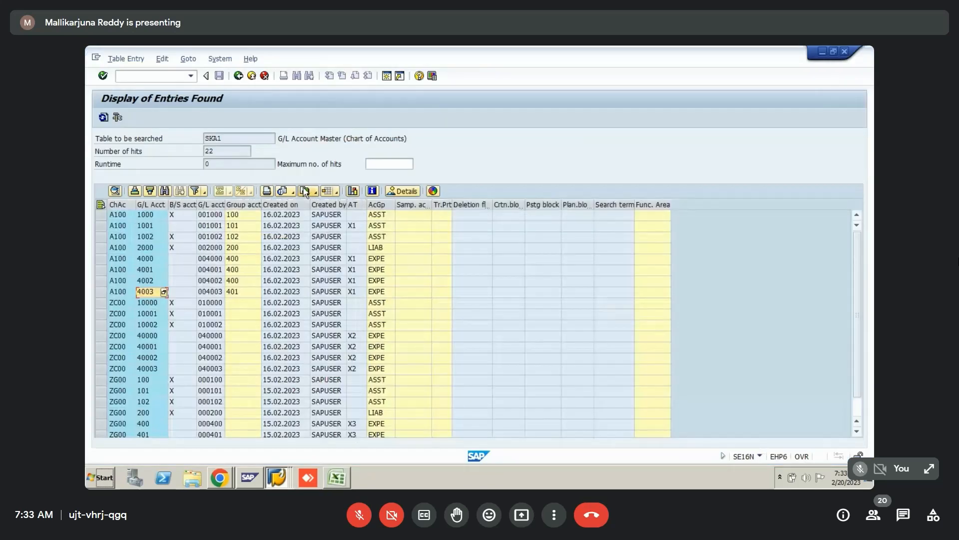
key(alt+Tab)
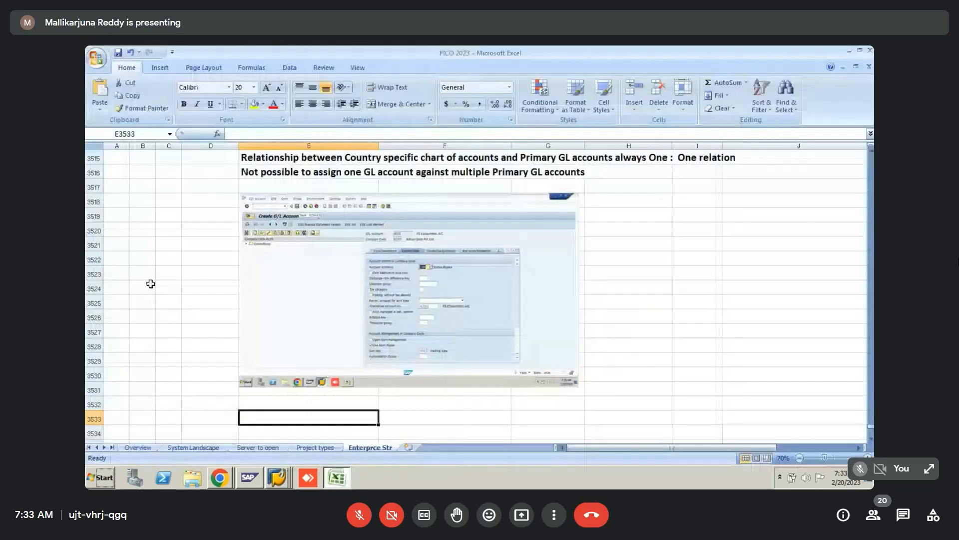
key(alt+Tab)
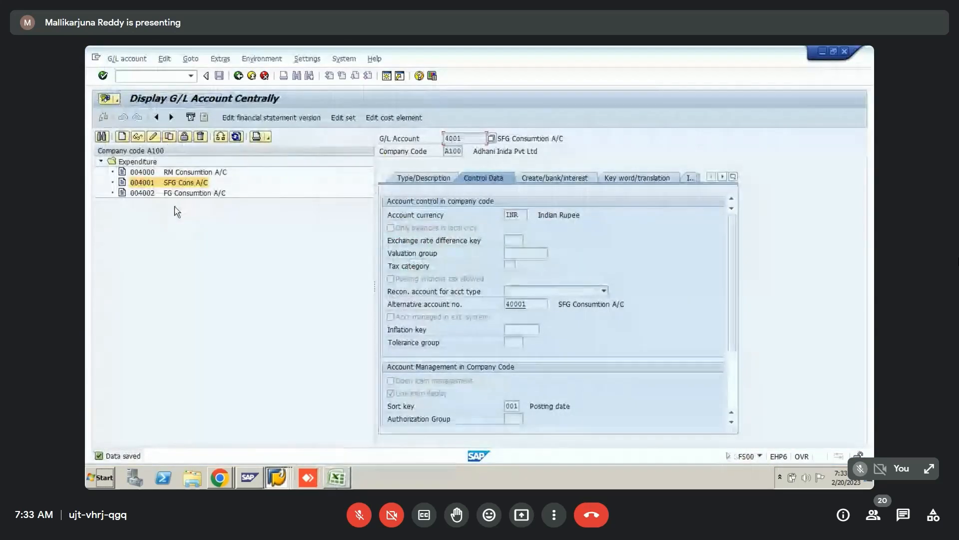
key(alt+Tab)
key(alt+Tab)
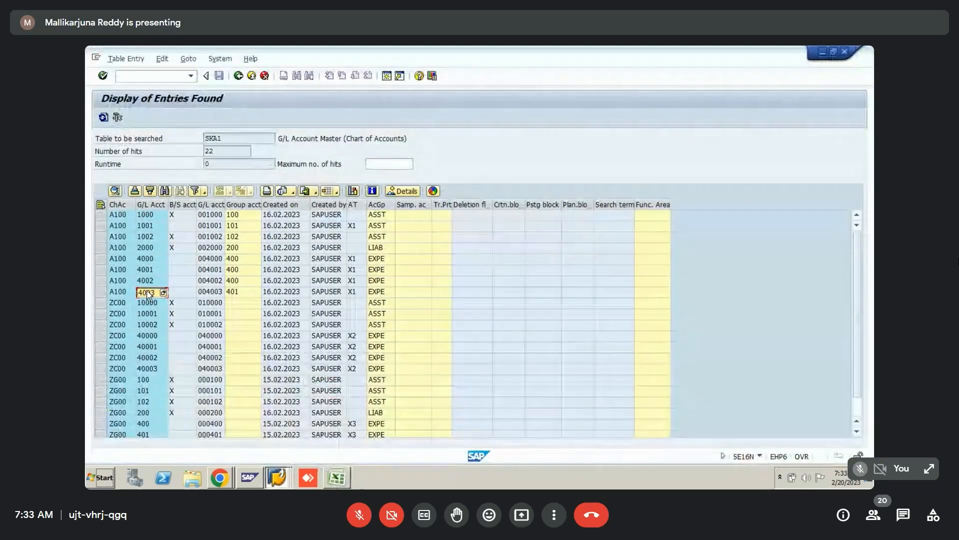
key(alt+Tab)
key(alt+Tab)
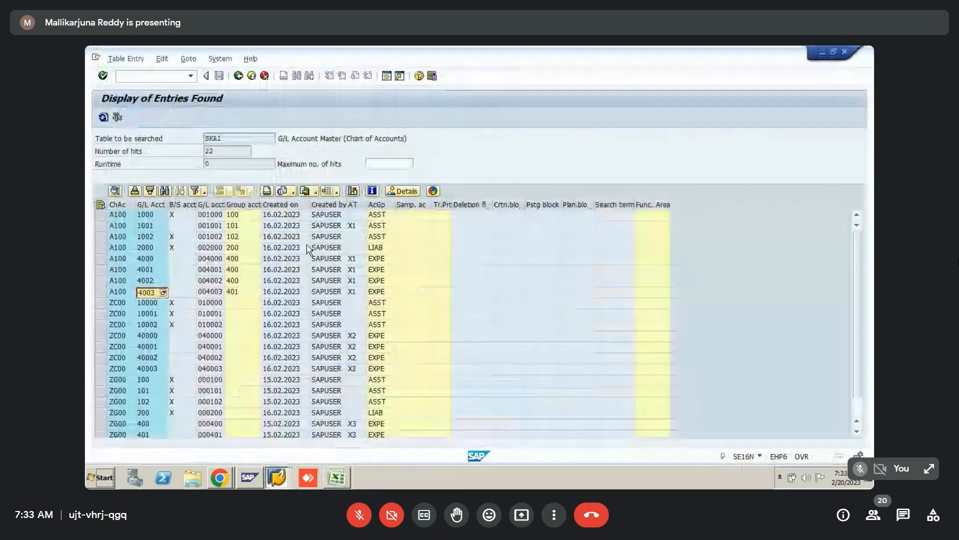
- Switch to the Excel notes and enter the heading "Extend Salaries GL Account to Company code" in cell B3533
key(alt+Tab)
click(193, 372)
key(Down)
key(Down)
key(Down)
key(Down)
key(Down)
key(Down)
key(Down)
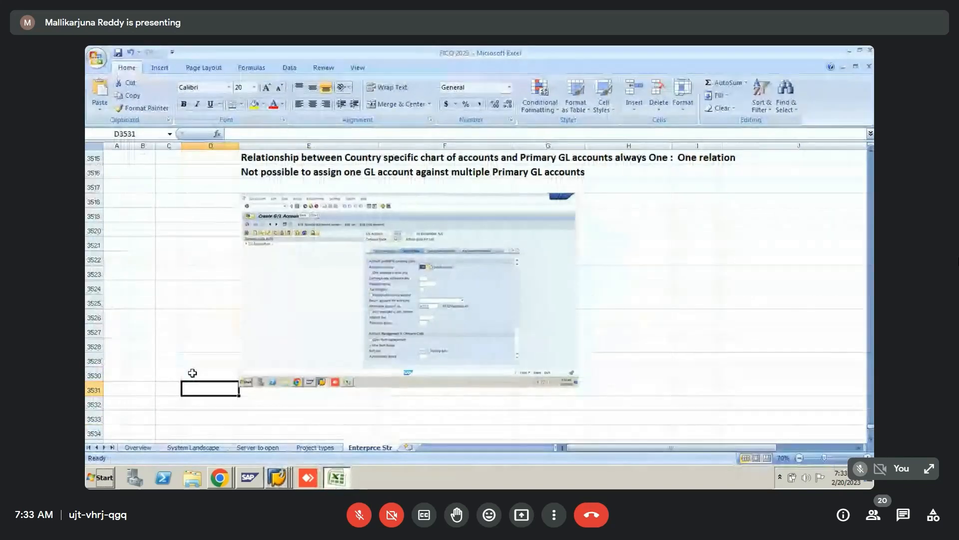
key(Up)
key(Up)
key(Up)
key(Up)
key(Up)
key(Left)
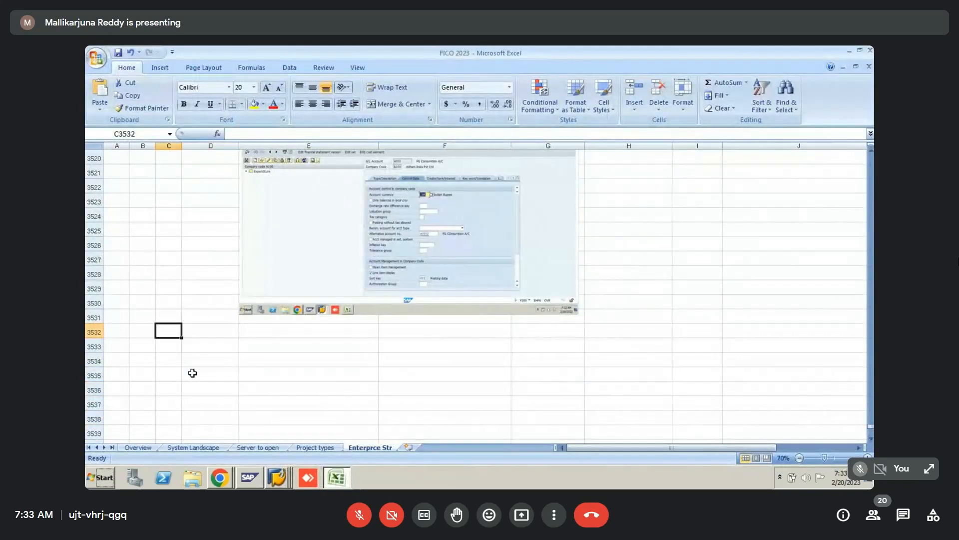
key(Down)
key(Left)
text(Ext)
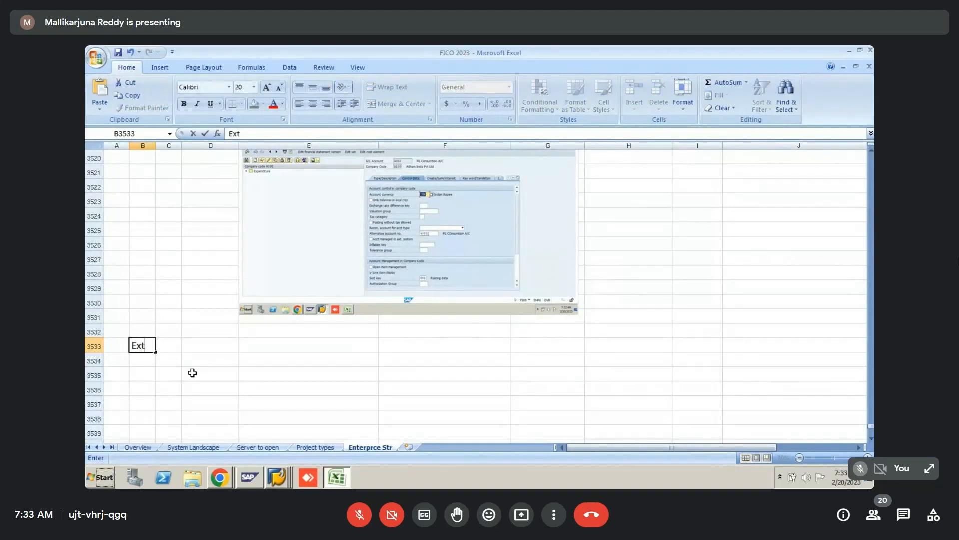
text(end)
text(Salaries GL)
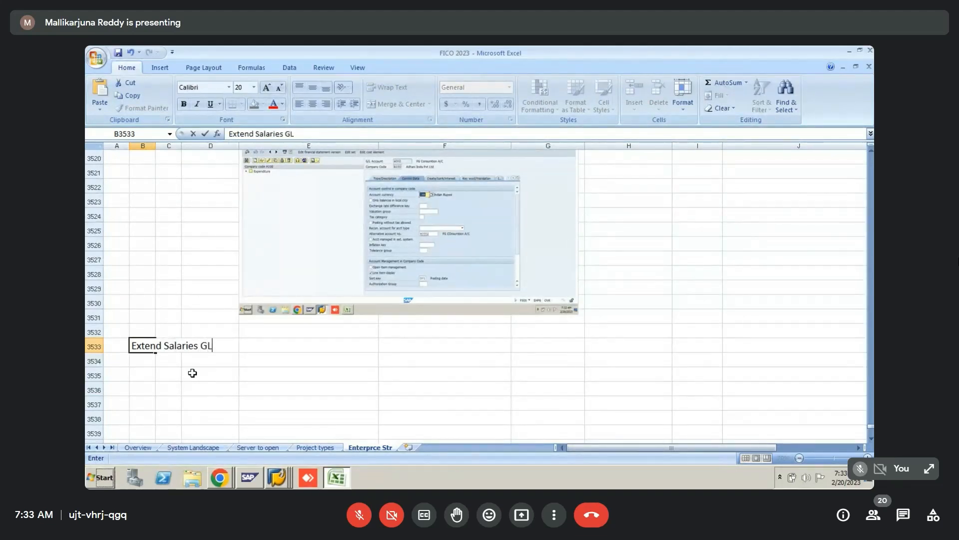
text( Account to Comp)
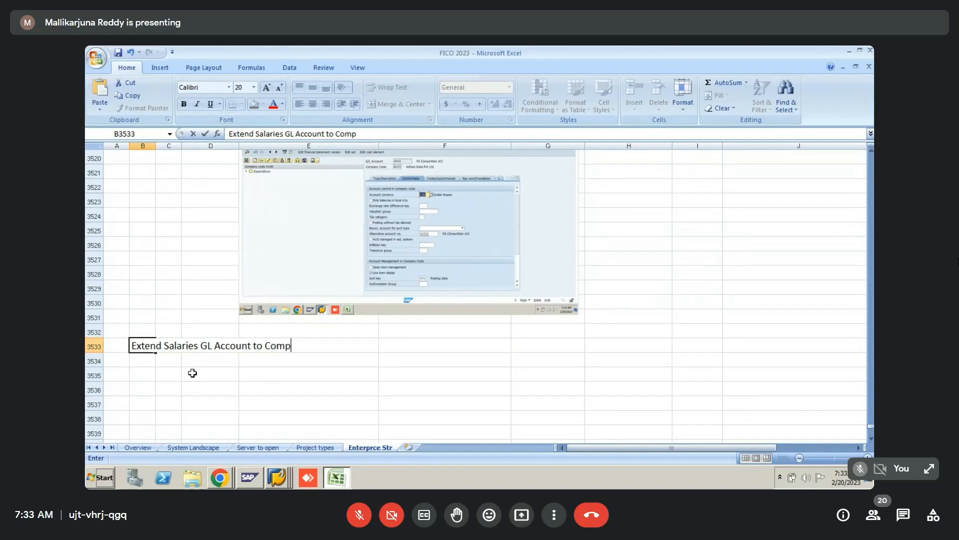
text(any code)
key(Return)
key(Right)
key(Right)
key(Right)
- Switch to SAP's G/L account display and start a new account 4003 in company code A100, moving the dialog aside
key(alt+Tab)
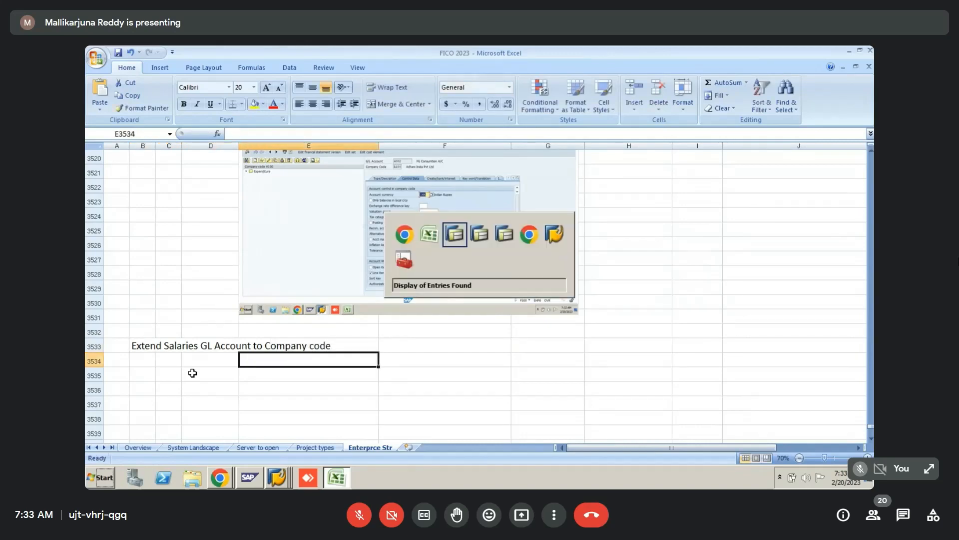
key(alt+Tab)
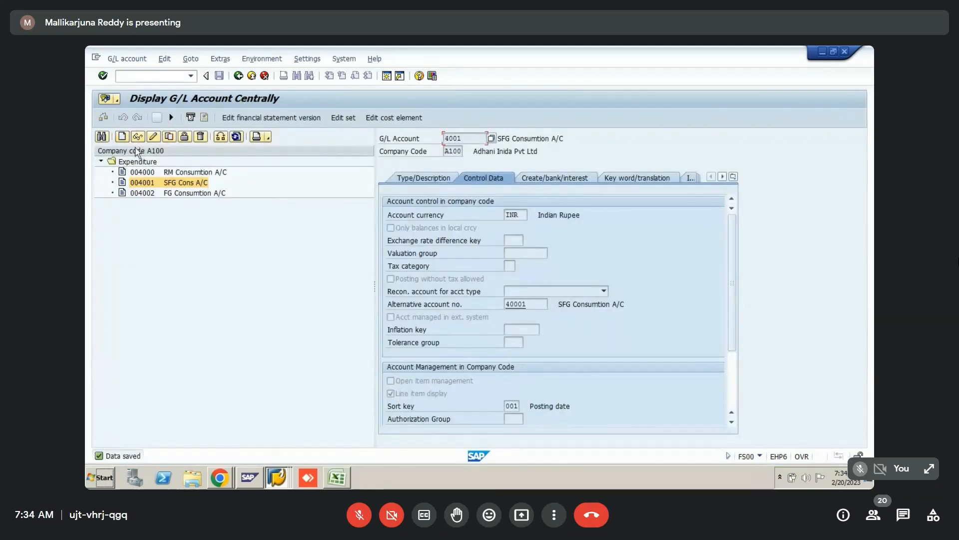
click(123, 137)
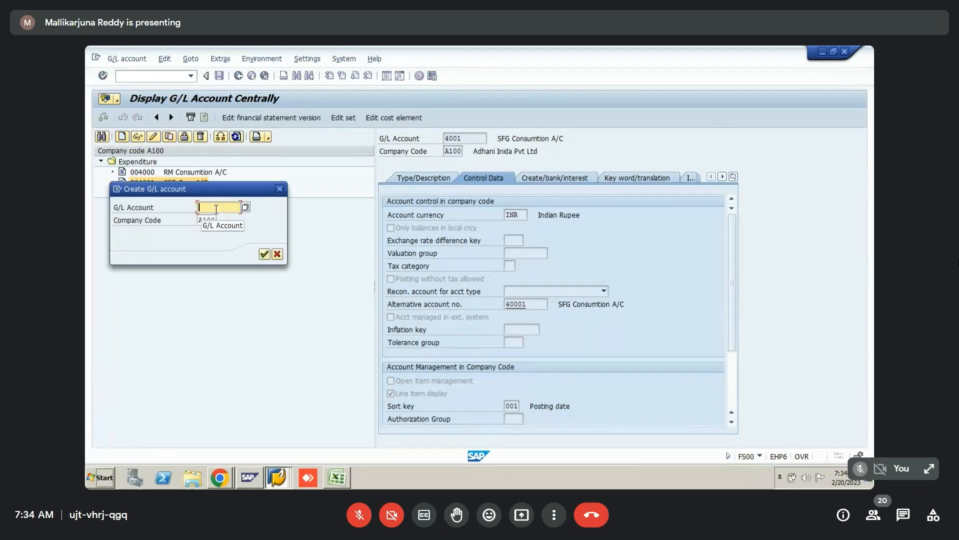
key(alt+Tab)
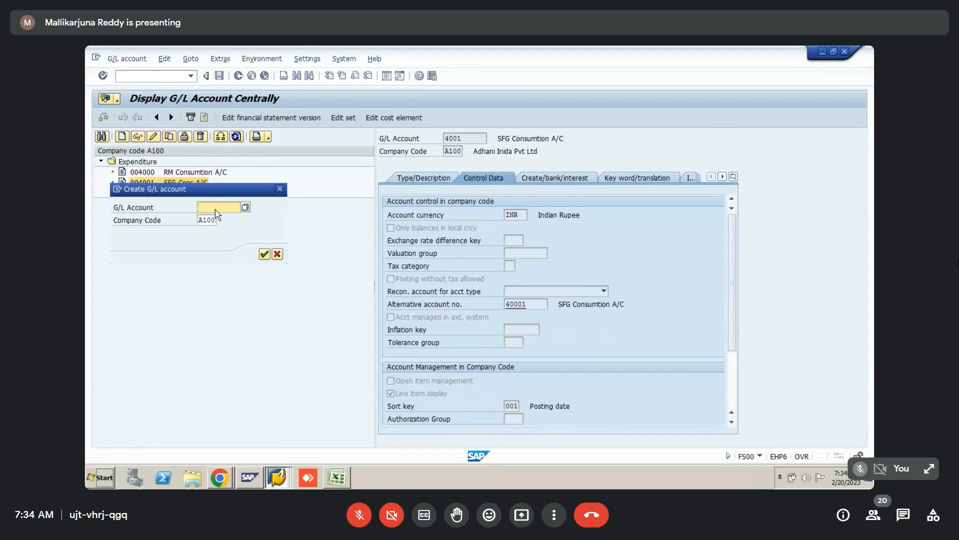
key(alt+Tab)
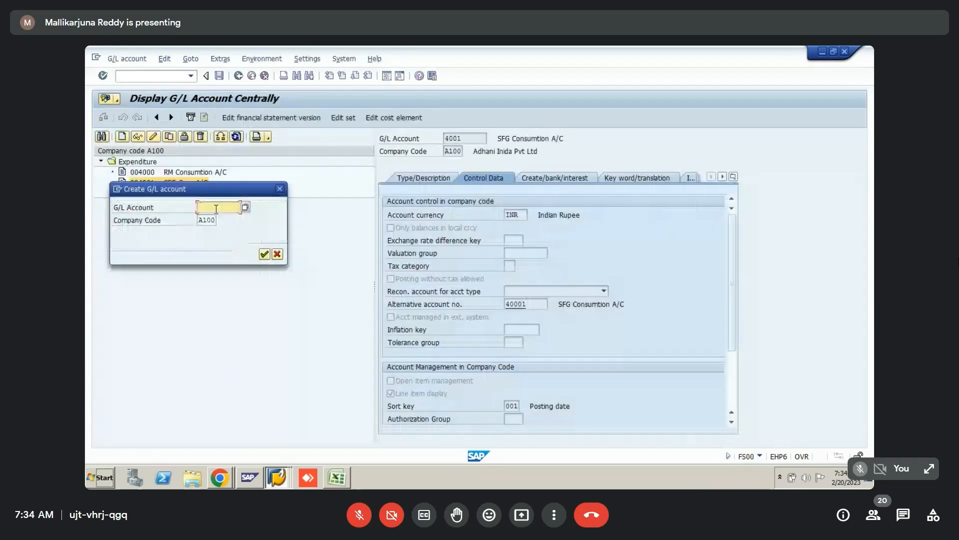
text(4003)
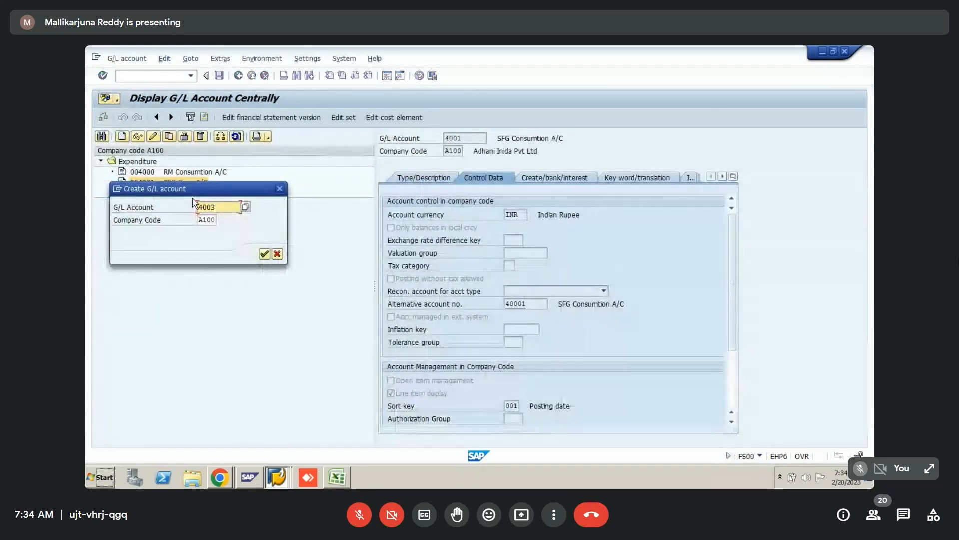
drag(183, 192, 657, 99)
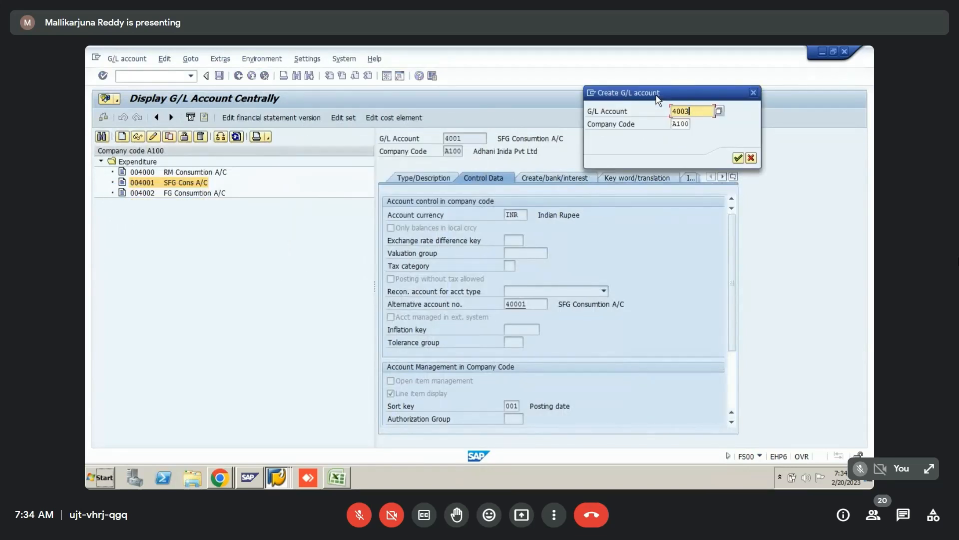
- Paste the Create G/L account dialog screenshot into the Excel notes at E3534 and set its height to 5 inches
key(alt+Tab)
key(alt+Tab)
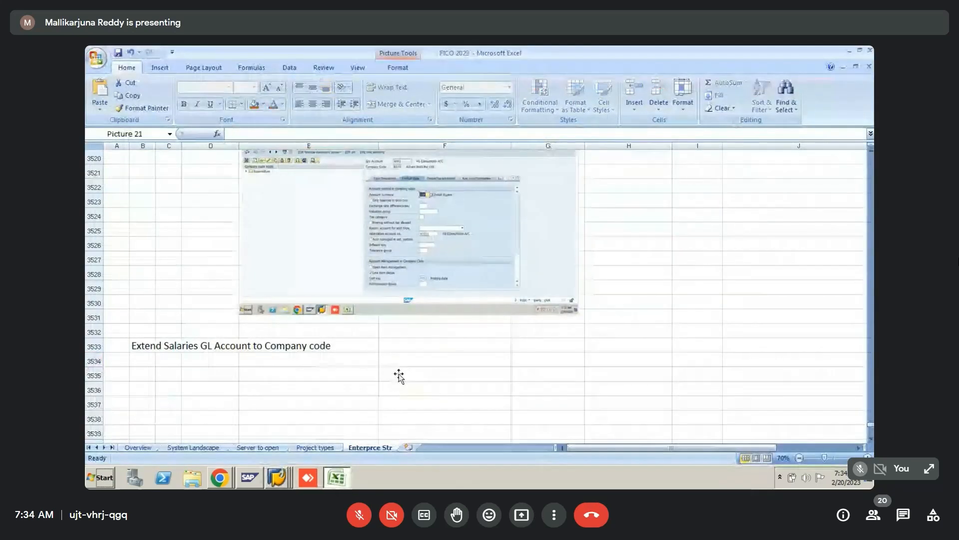
key(ctrl+v)
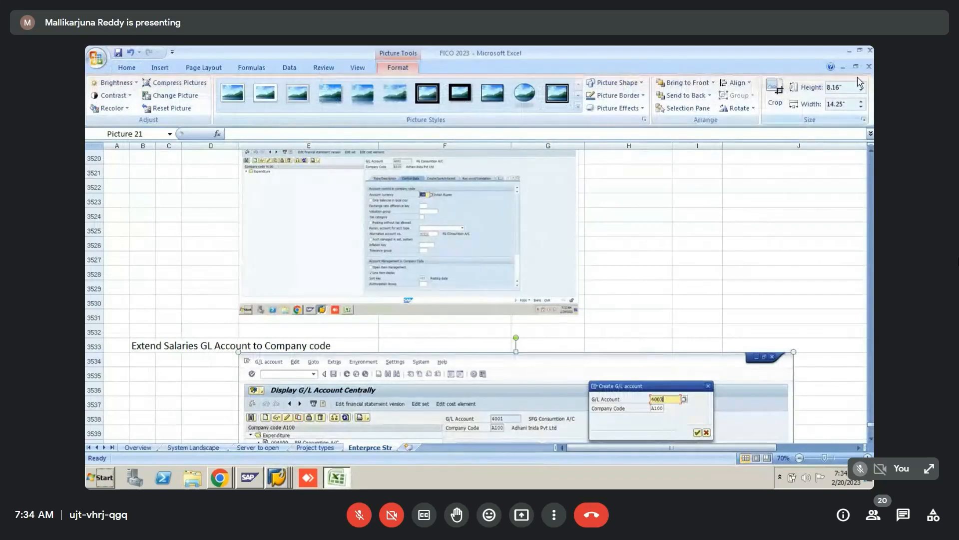
double_click(846, 88)
text(5)
key(Return)
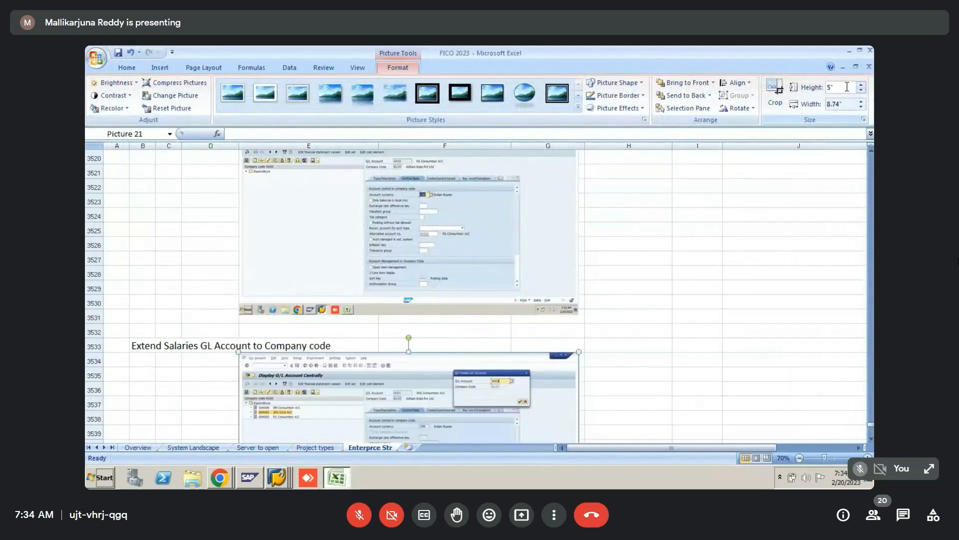
- Return to SAP, confirm creating account 4003 in company code A100, and show its type and description data
key(alt+Tab)
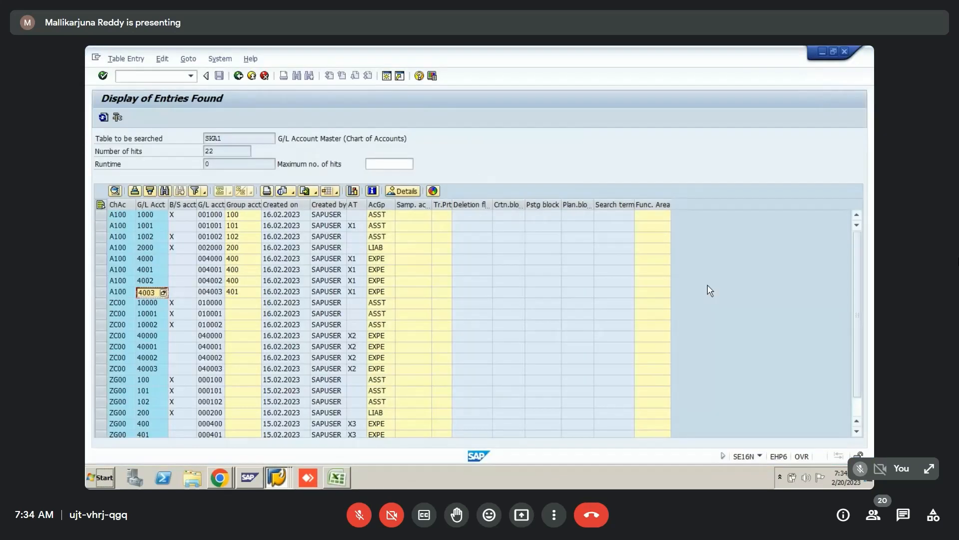
key(alt+Tab)
key(alt+Tab)
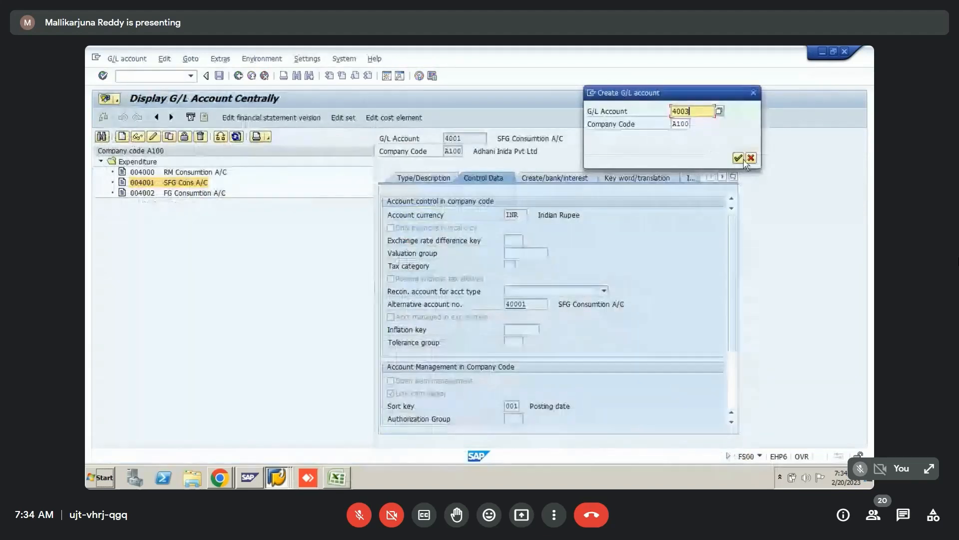
click(739, 158)
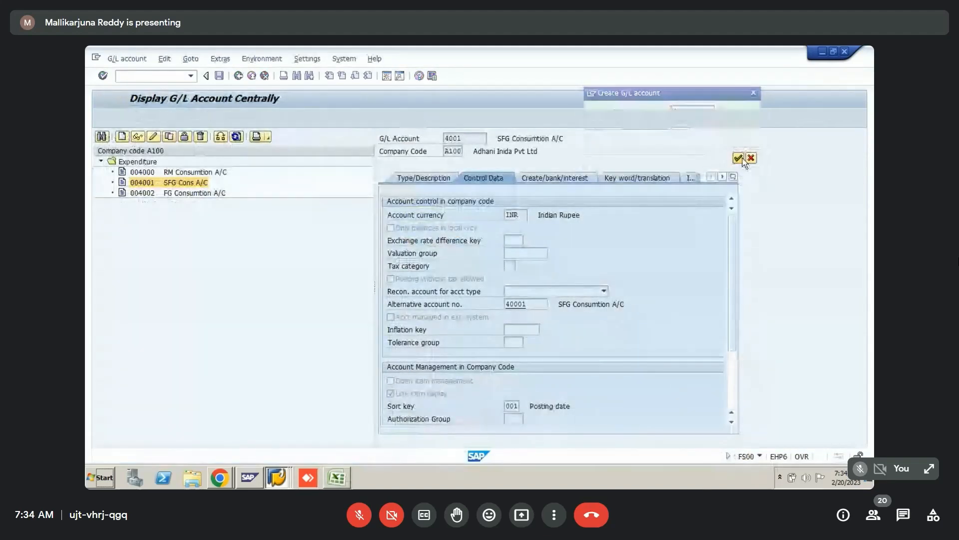
click(438, 179)
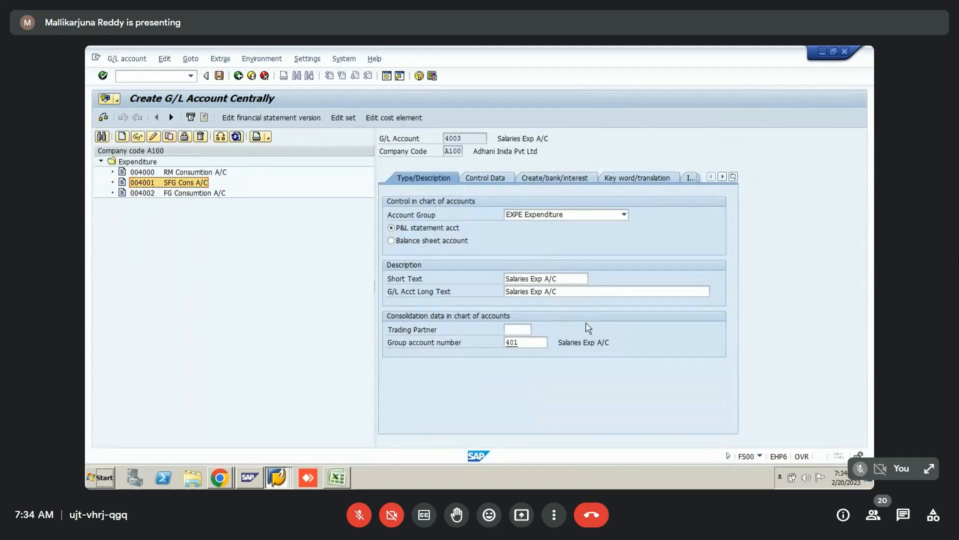
- Paste the account 4003 type and description screenshot into the Excel notes at E3549 and set its height to 5 inches
key(alt+Tab)
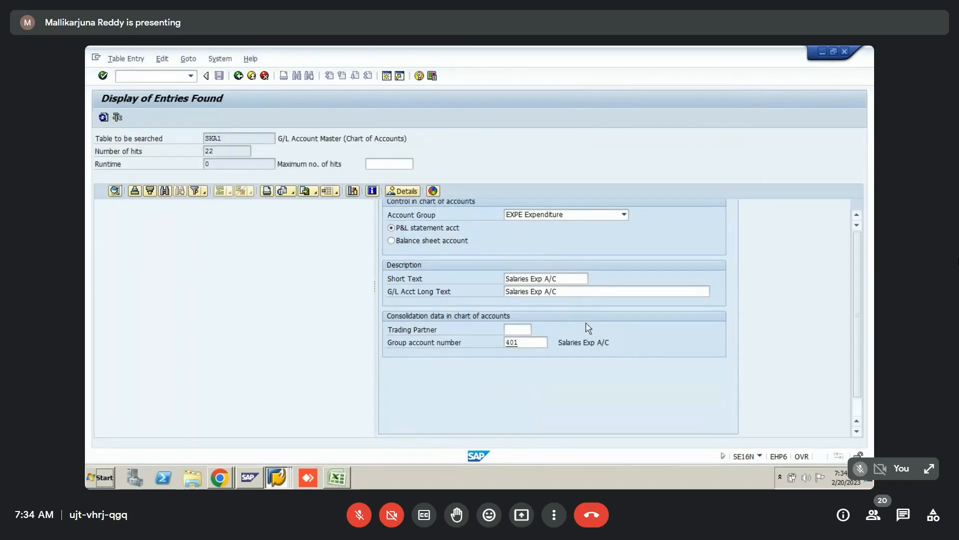
key(alt+Tab)
scroll(143, 420, down, 5)
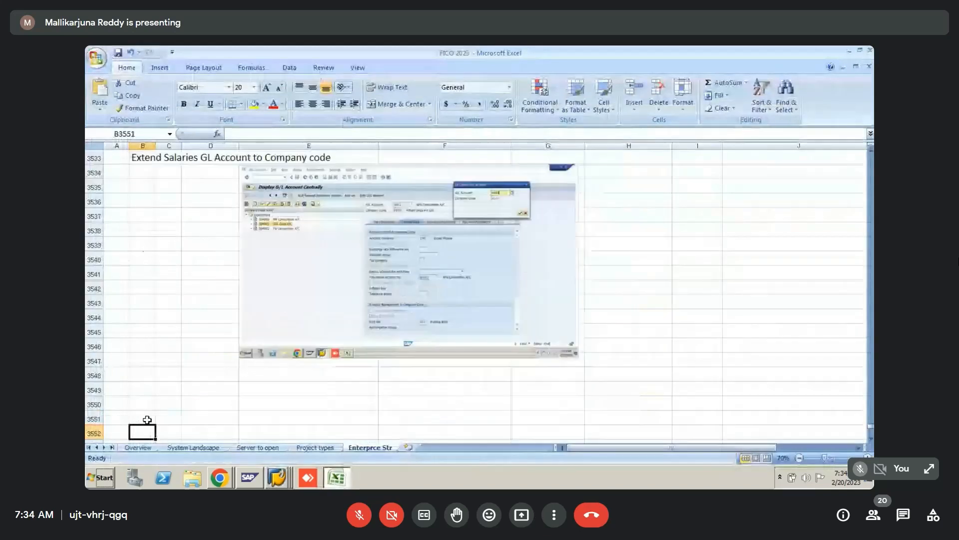
key(Right)
key(Right)
key(Up)
key(Up)
key(Up)
key(Up)
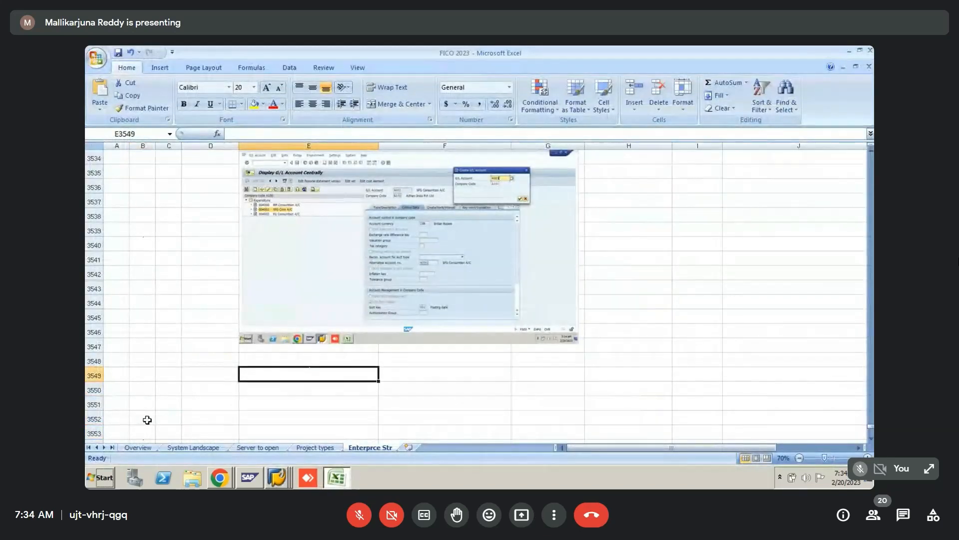
key(ctrl+v)
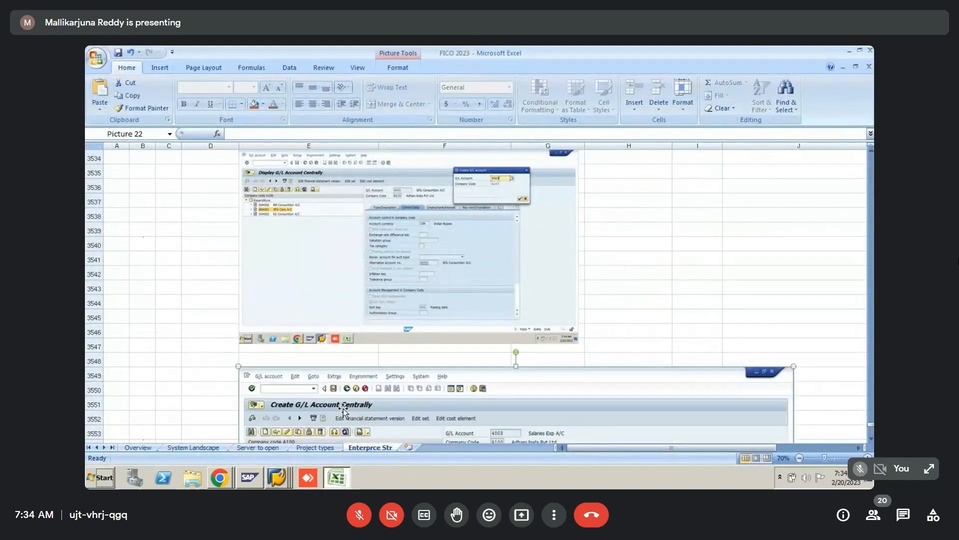
click(841, 87)
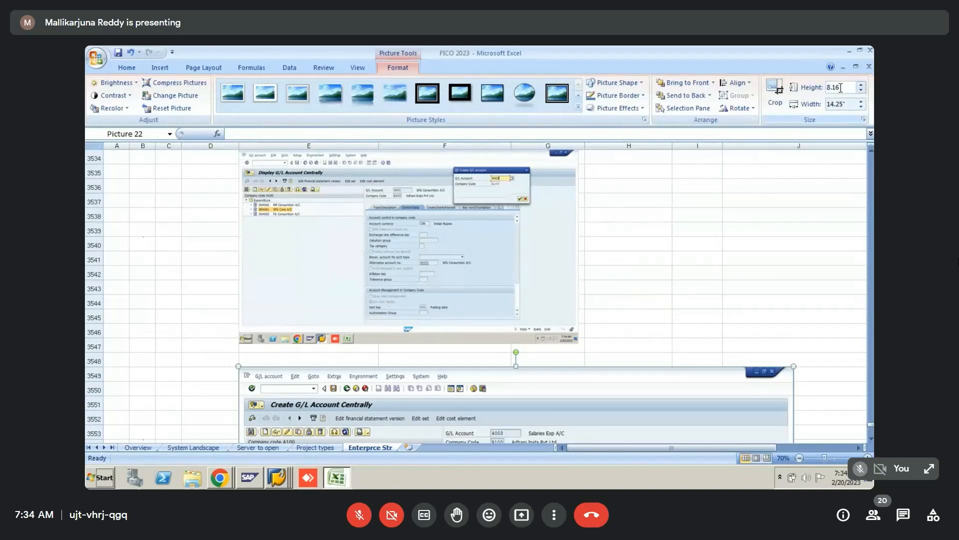
text(5)
key(Return)
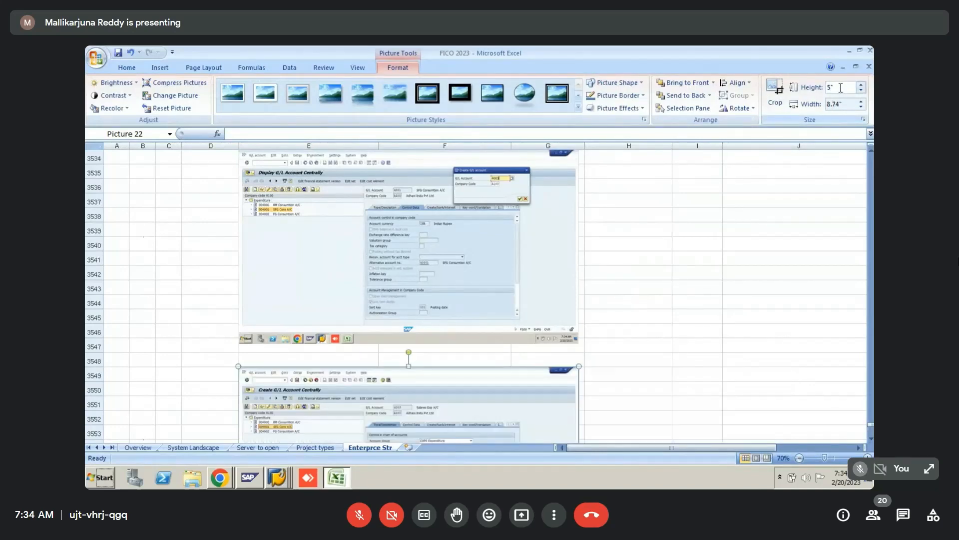
- Return to SAP and, in the control data of account 4003, enable line item display and set the sort key to 001 (Posting date)
key(alt+Tab)
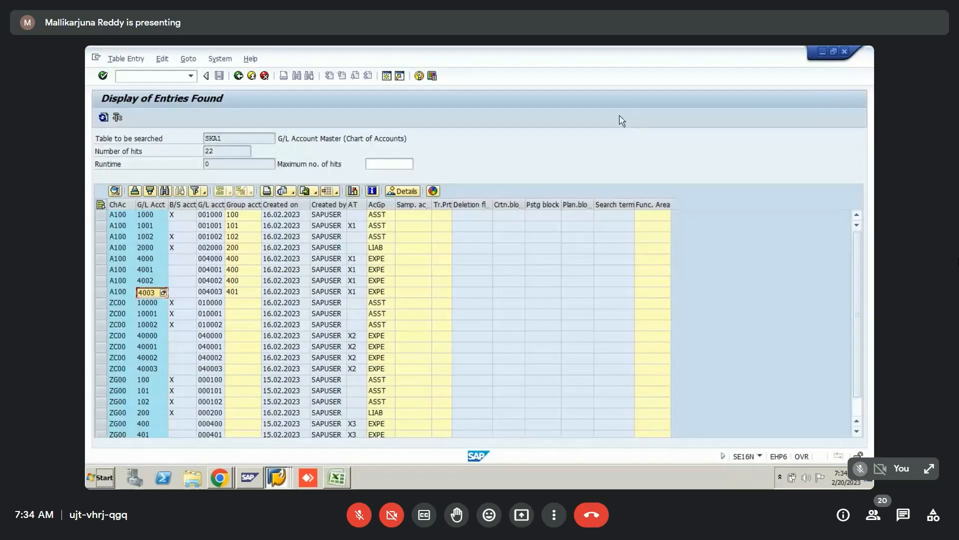
key(alt+Tab)
key(alt+Tab)
click(487, 180)
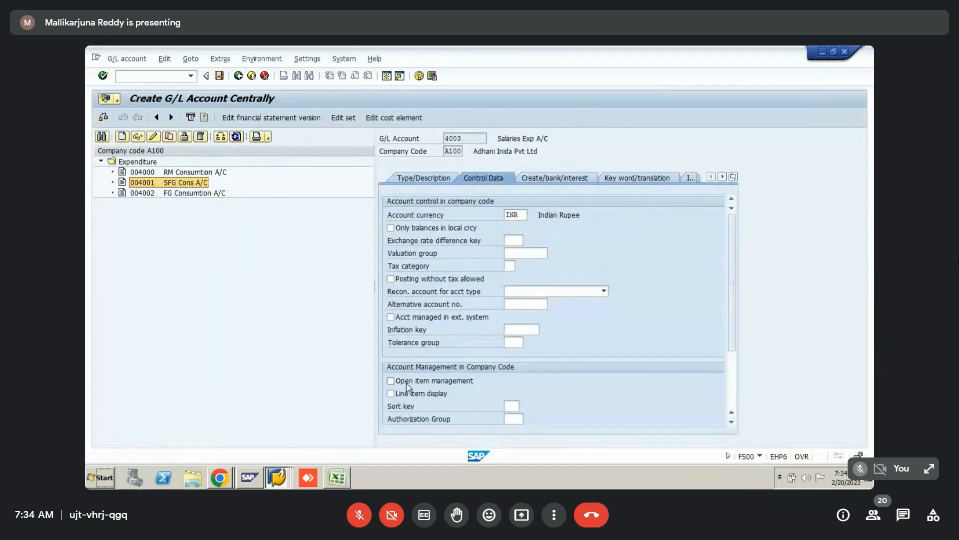
click(390, 394)
click(514, 405)
click(525, 407)
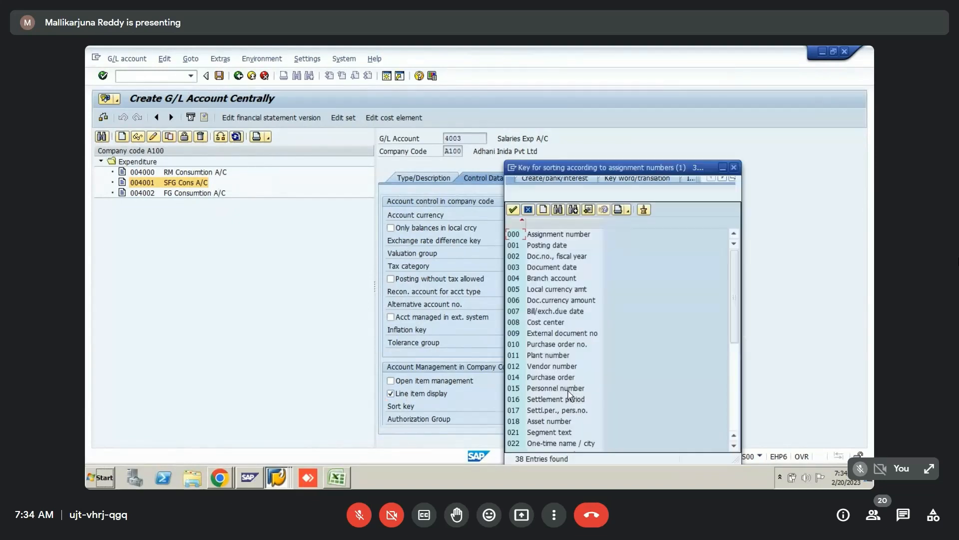
double_click(541, 252)
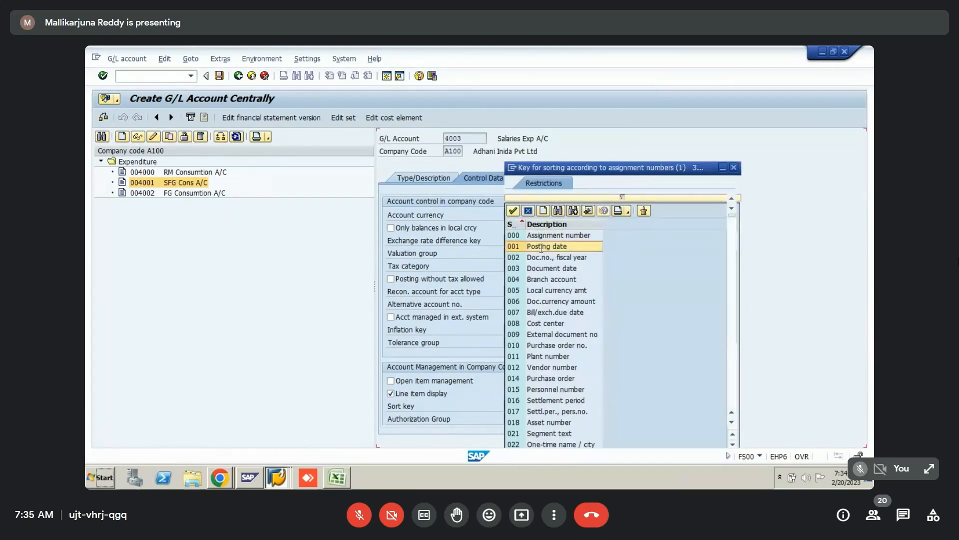
- Paste the account 4003 control data screenshot into the Excel notes at E3564 and set its height to 5 inches
key(alt+Tab)
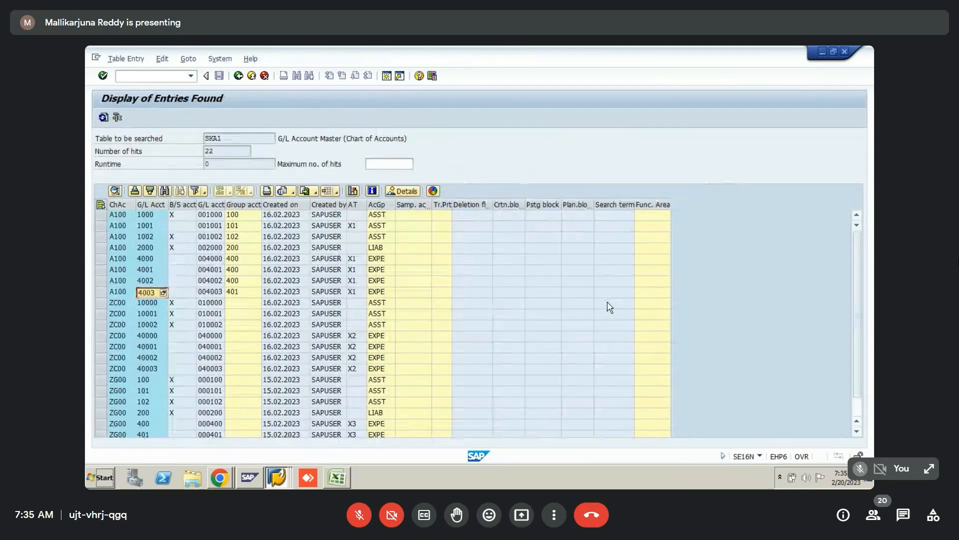
key(alt+Tab)
click(191, 388)
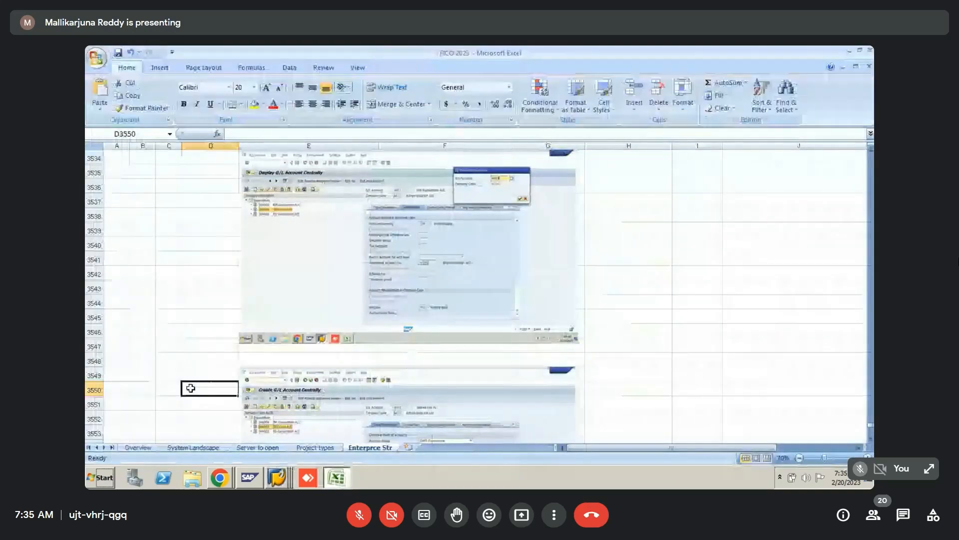
key(Down)
key(Down)
key(Down)
key(Down)
key(Down)
key(Down)
key(Down)
key(Down)
key(Down)
key(Down)
key(Down)
key(Down)
key(Down)
key(Down)
key(Down)
key(Right)
key(Up)
key(Up)
key(Up)
key(Up)
key(Up)
key(Up)
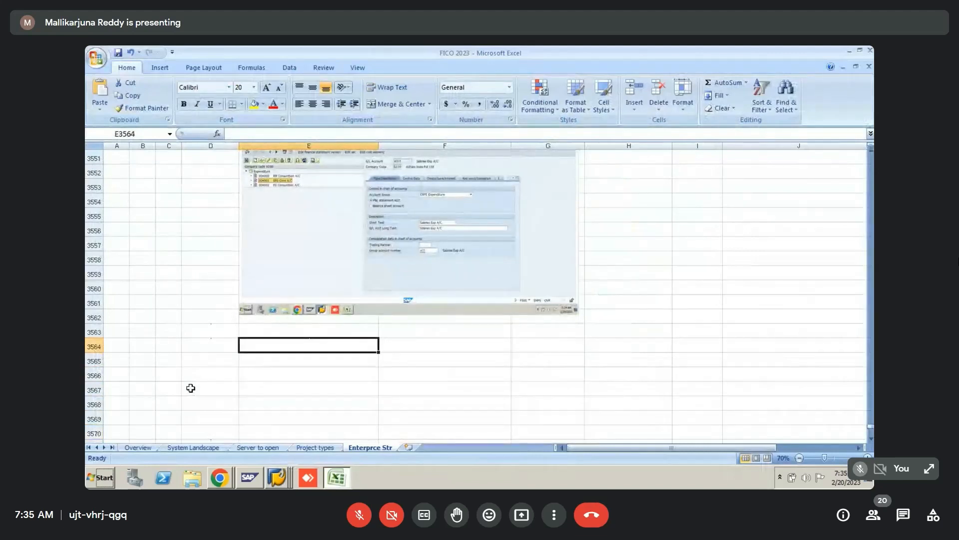
key(ctrl+v)
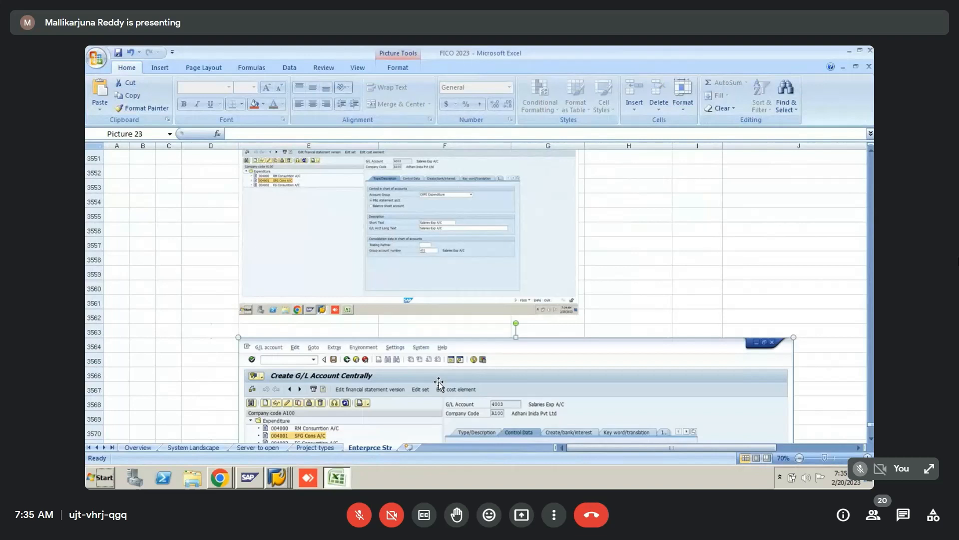
double_click(439, 384)
click(840, 87)
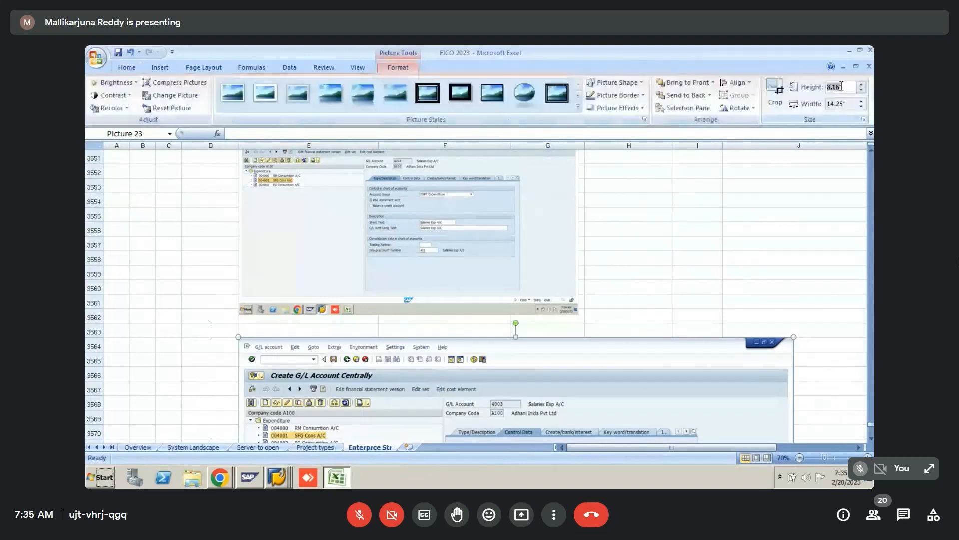
text(5)
key(Return)
- Return to SAP and set account 4003's field status group to G001 in the create/bank/interest data
key(alt+Tab)
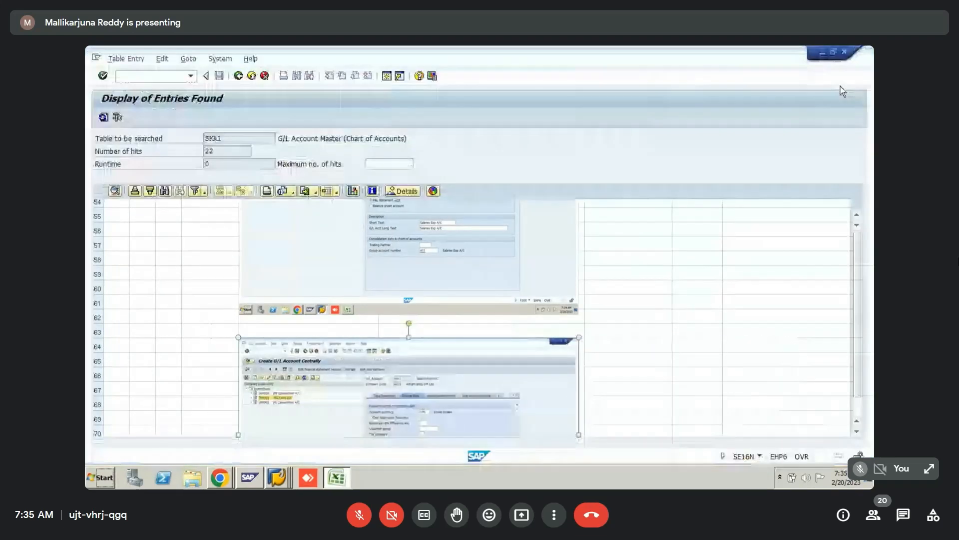
key(alt+Tab)
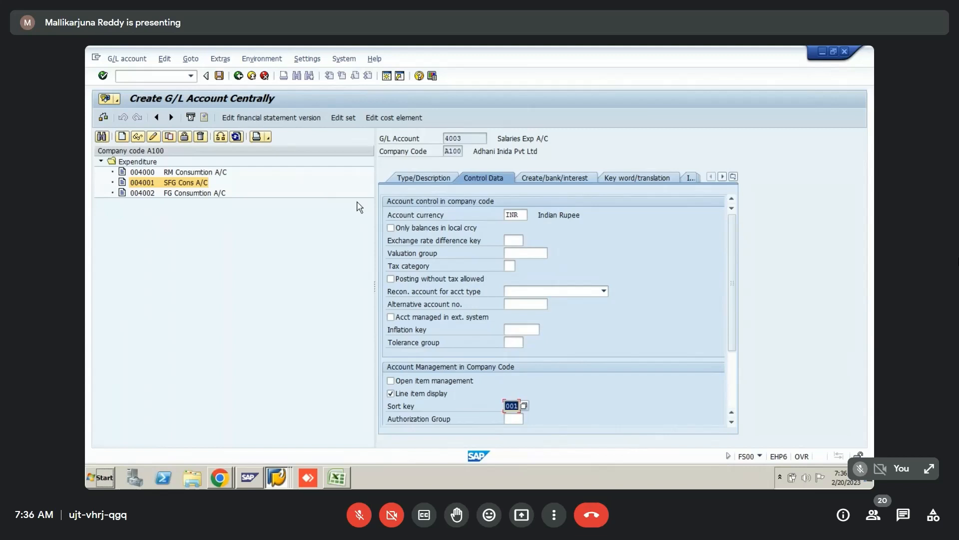
key(alt+Tab)
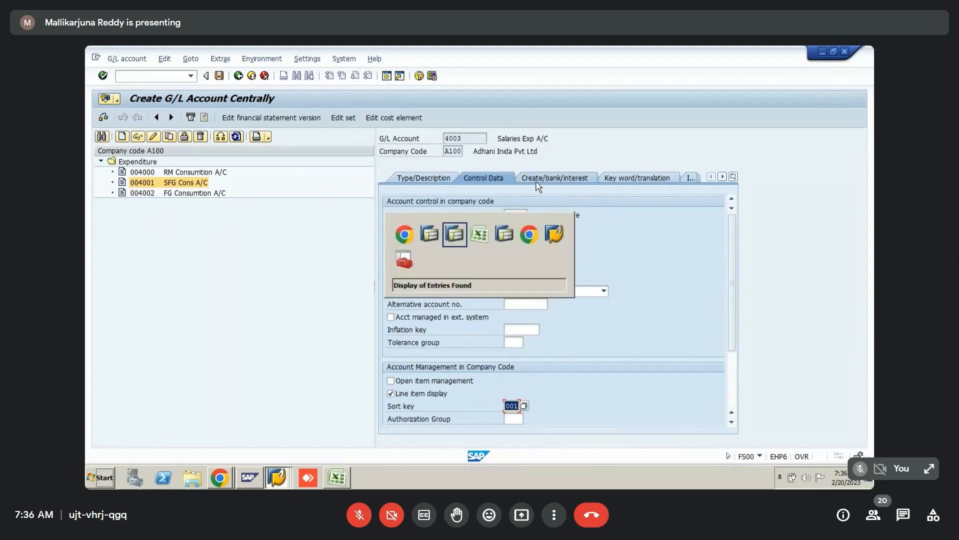
key(alt+Tab)
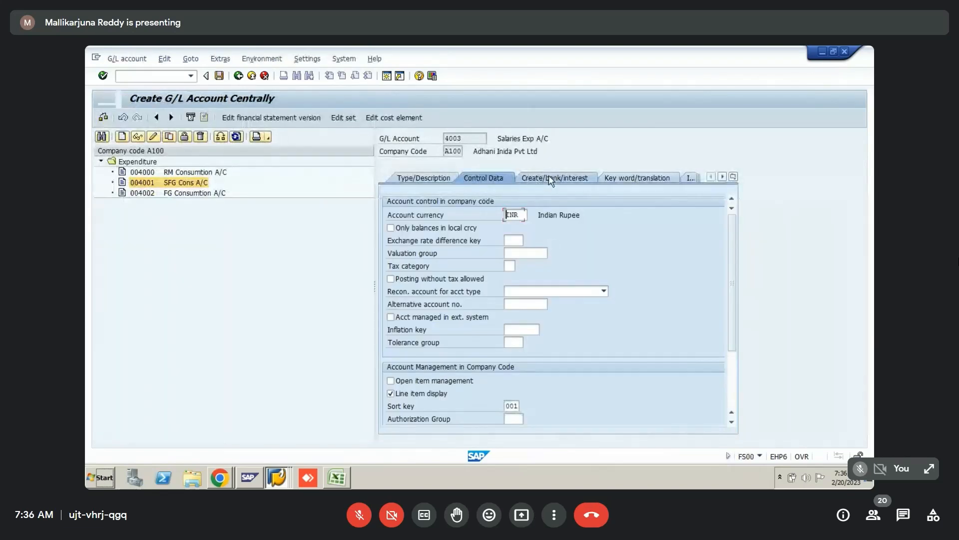
click(550, 179)
key(BackSpace)
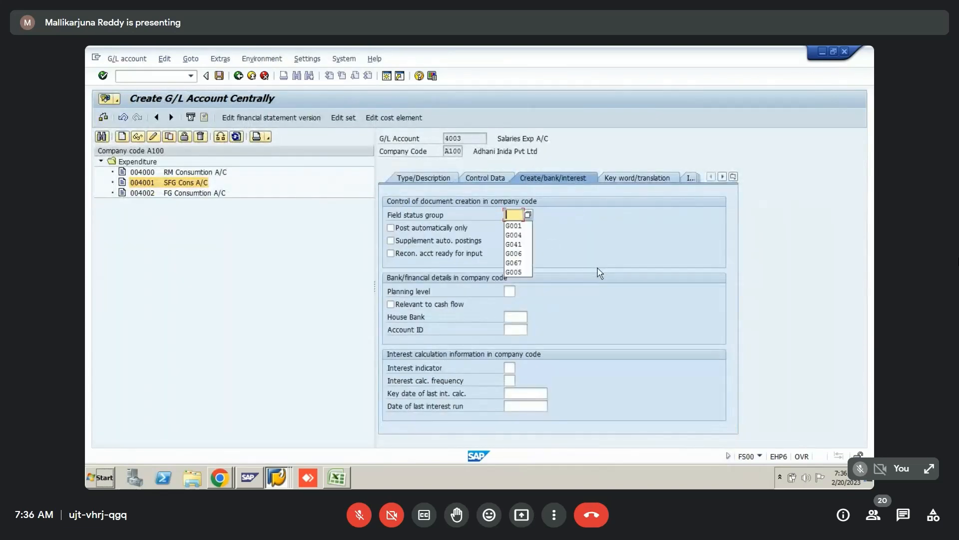
key(Down)
key(Return)
key(Return)
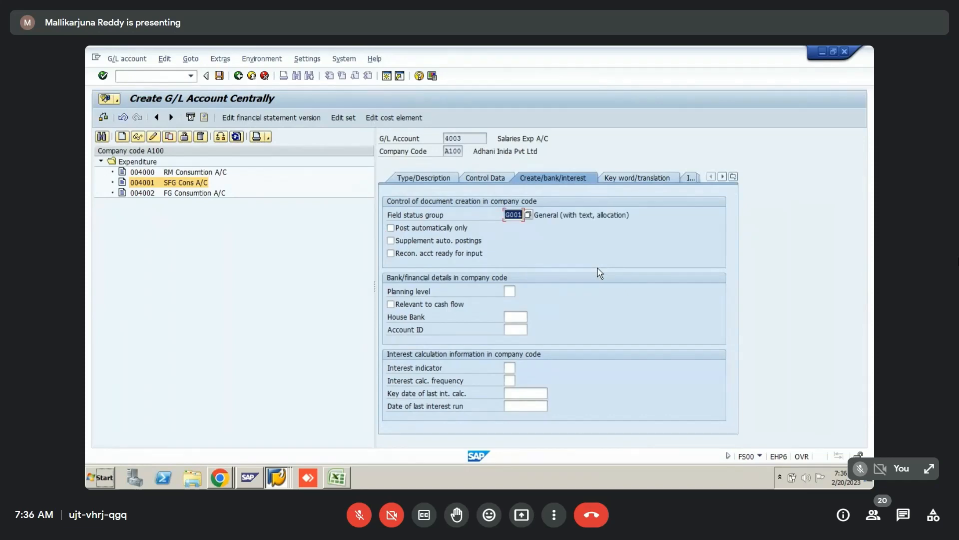
- Paste the create/bank/interest screenshot into the Excel notes at E3579 and set its height to 5 inches
key(alt+Tab)
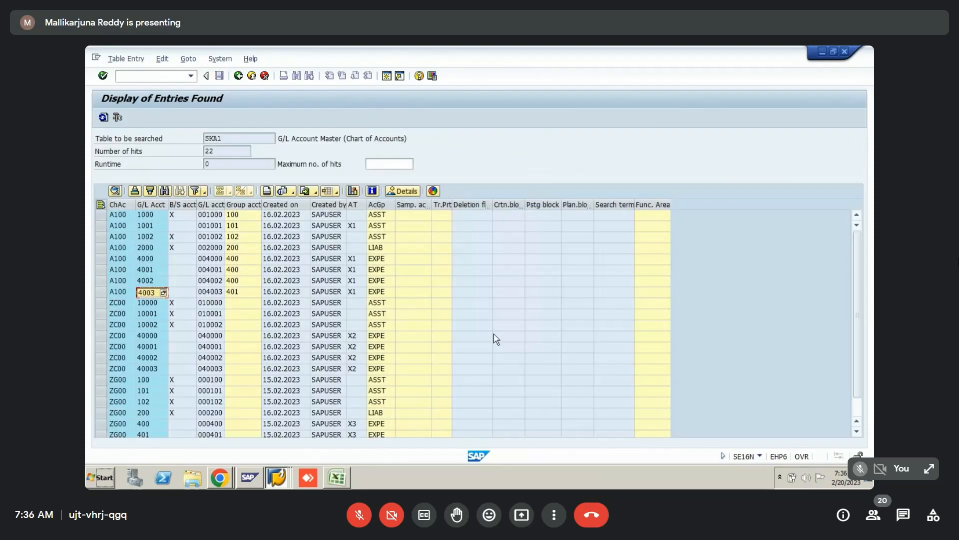
key(alt+Tab)
key(alt+Tab)
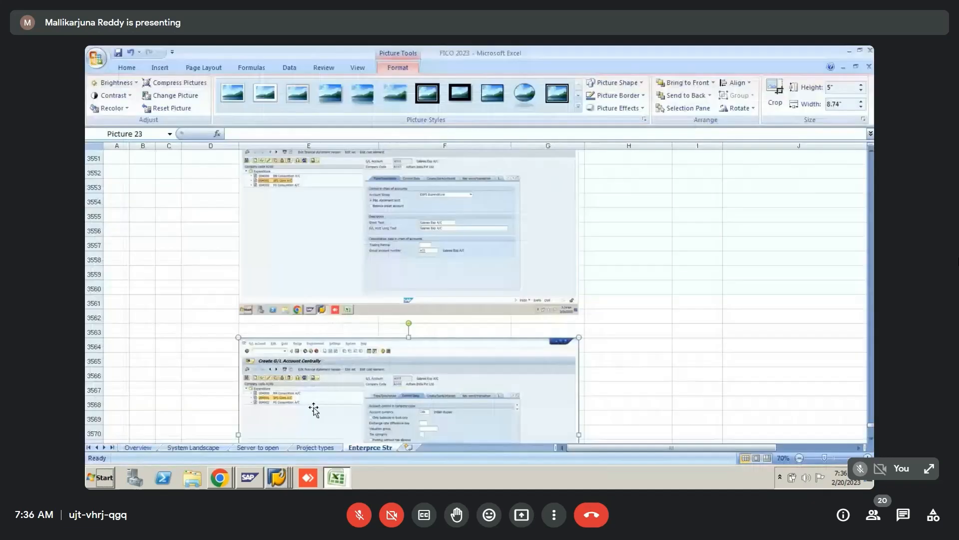
click(186, 406)
key(Down)
key(Down)
key(Down)
key(Down)
key(Down)
key(Down)
key(Down)
key(Down)
key(Down)
key(Down)
key(Down)
key(Down)
key(Down)
key(Down)
key(Down)
key(Down)
key(Down)
key(Down)
key(Down)
key(Down)
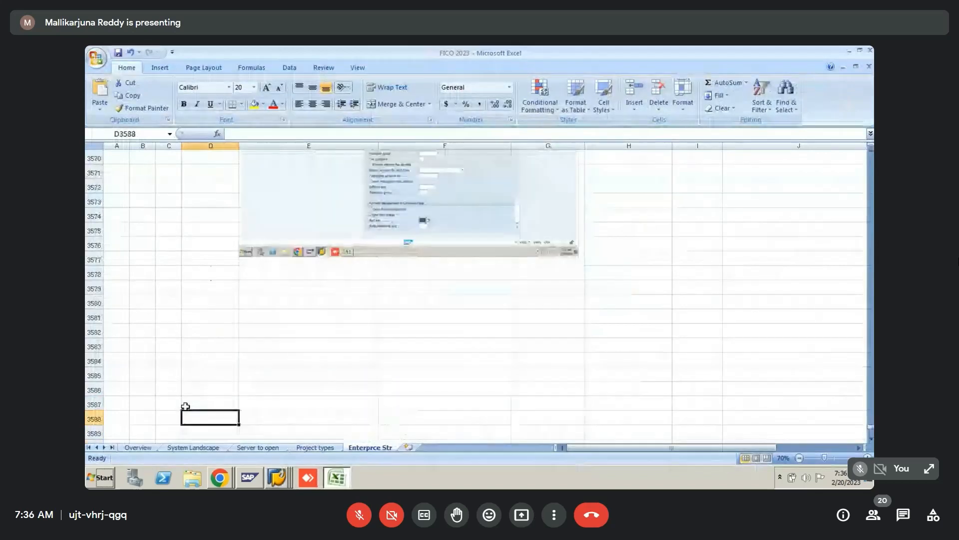
key(Up)
key(Up)
key(Up)
key(Up)
key(Up)
key(Up)
key(Up)
key(Up)
key(Up)
key(Right)
key(ctrl+v)
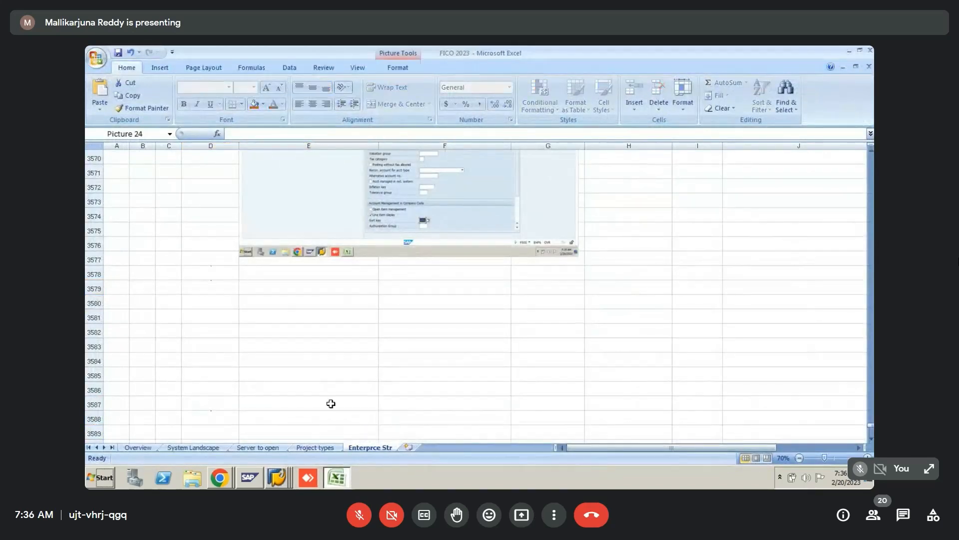
double_click(324, 378)
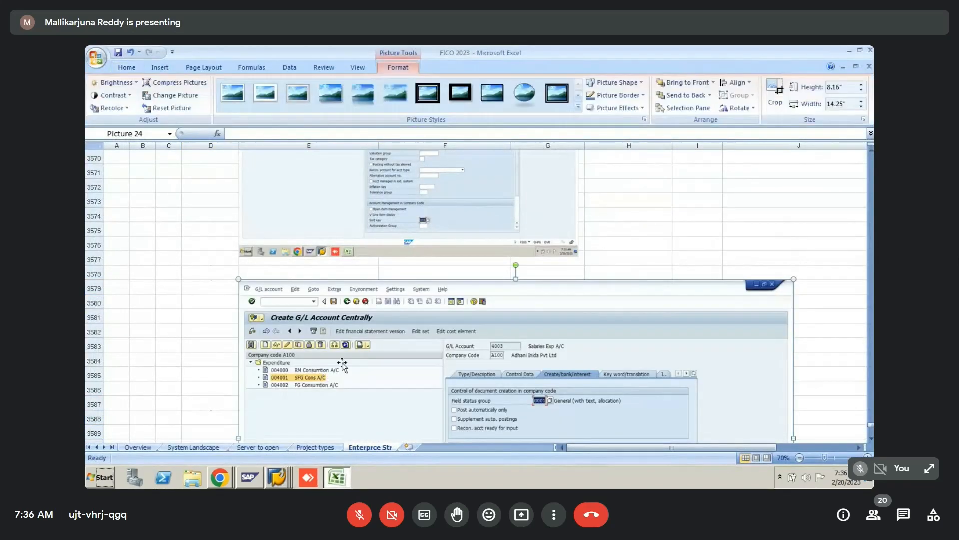
click(839, 89)
text(5)
key(Return)
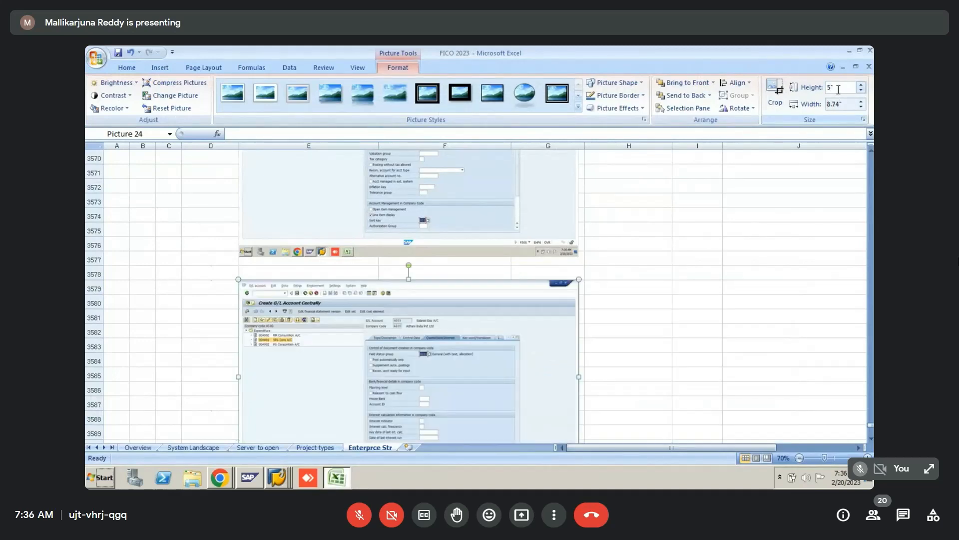
- Return to SAP and view account 4003's key word/translation data and its chart of accounts information
key(alt+Tab)
key(alt+Tab)
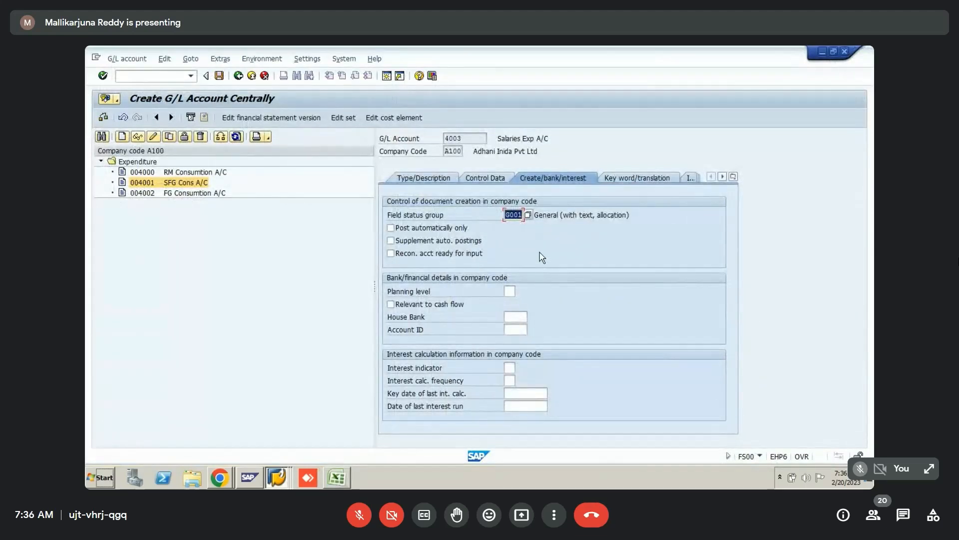
click(645, 185)
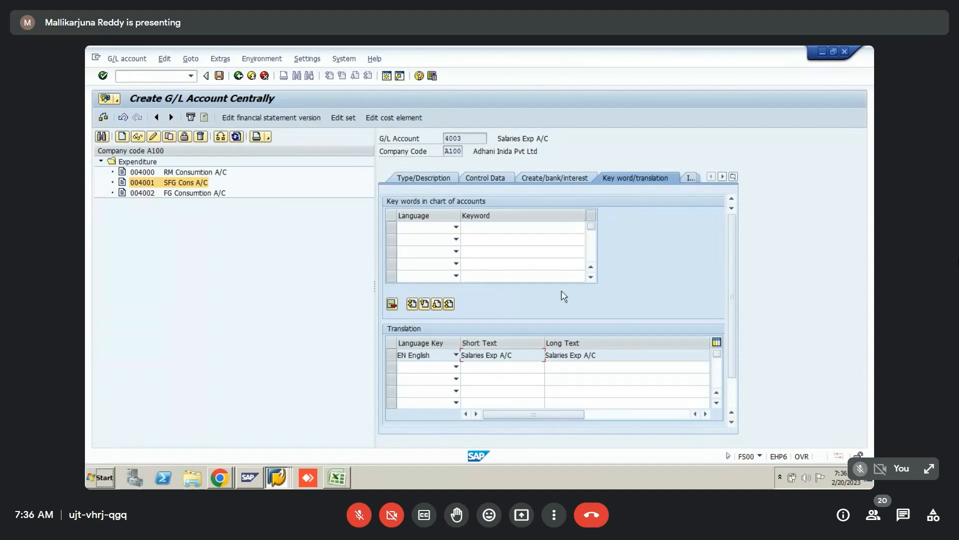
click(694, 180)
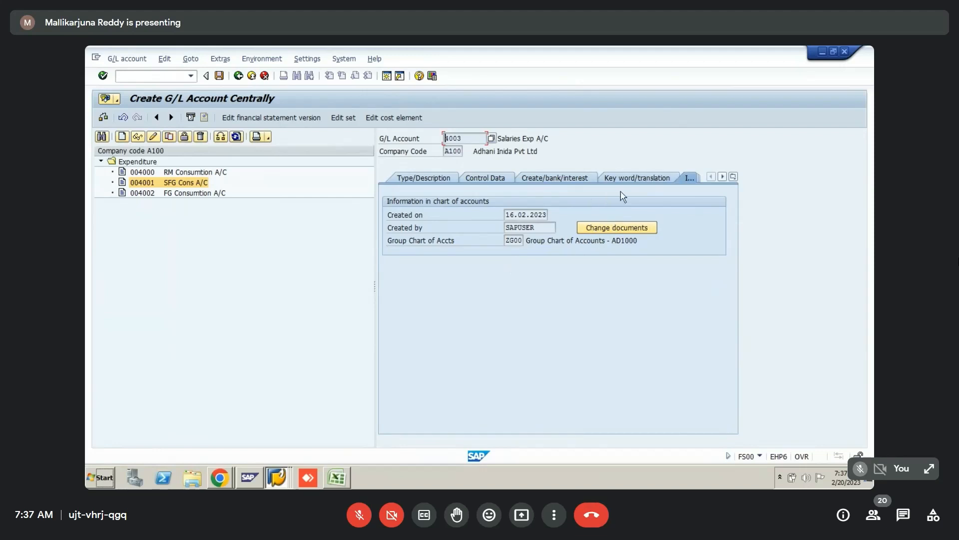
- Paste the account 4003 information screenshot into the Excel notes at E3594 and set its height to 5 inches
key(alt+Tab)
key(alt+Tab)
key(alt+Tab)
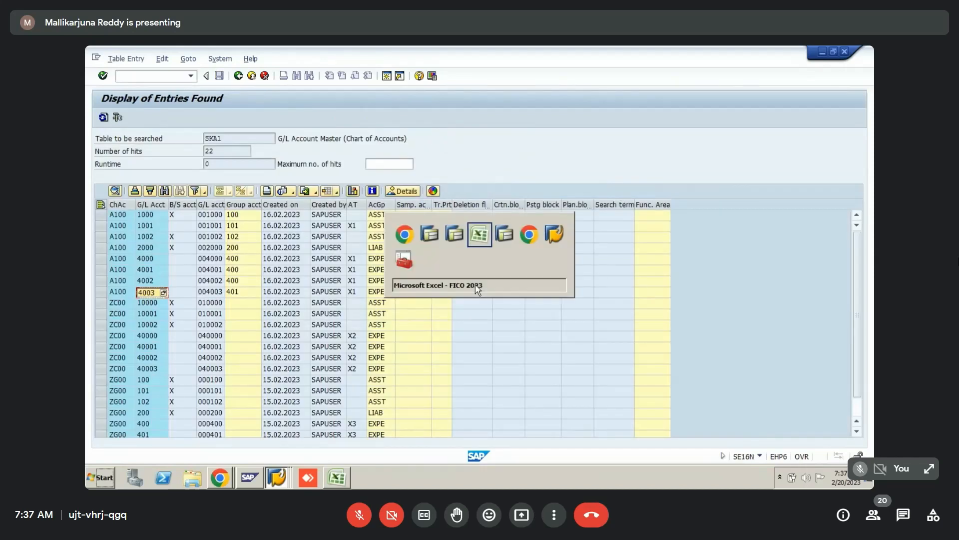
click(168, 360)
key(Down)
key(Down)
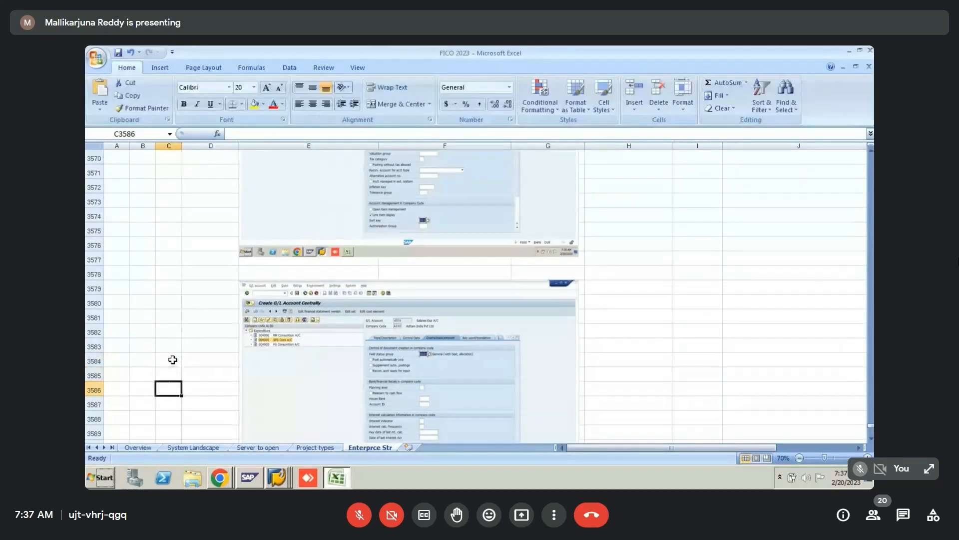
key(Down)
key(Down)
key(Down)
key(Down)
key(Down)
key(Down)
key(Down)
key(Down)
key(Down)
key(Down)
key(Down)
key(Down)
key(Down)
key(Down)
key(Right)
key(Up)
key(Up)
key(Right)
key(Up)
key(Up)
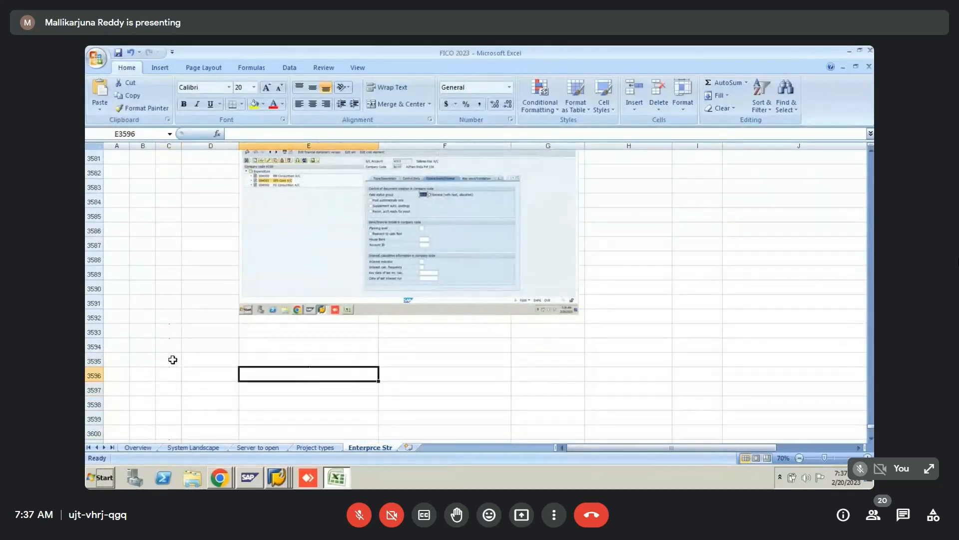
key(Up)
key(Up)
key(ctrl+v)
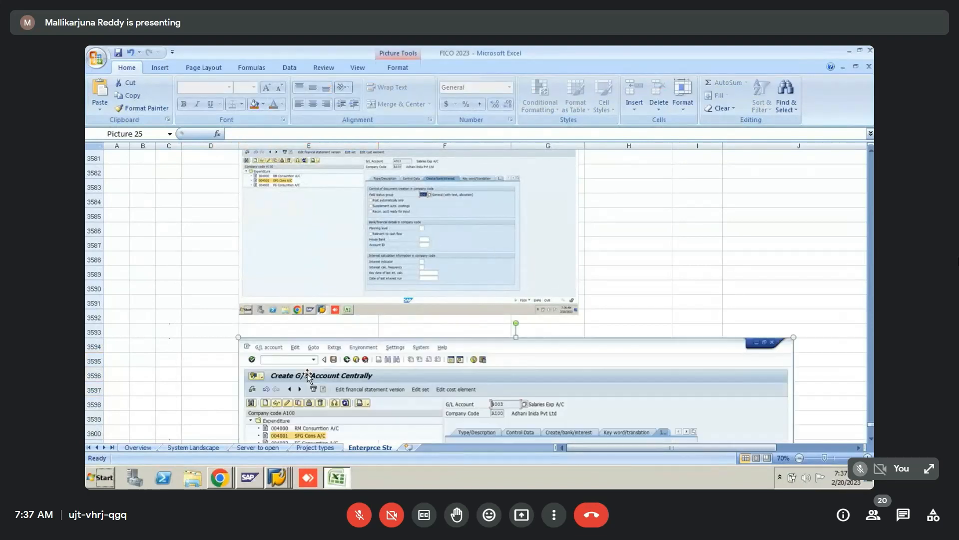
double_click(307, 376)
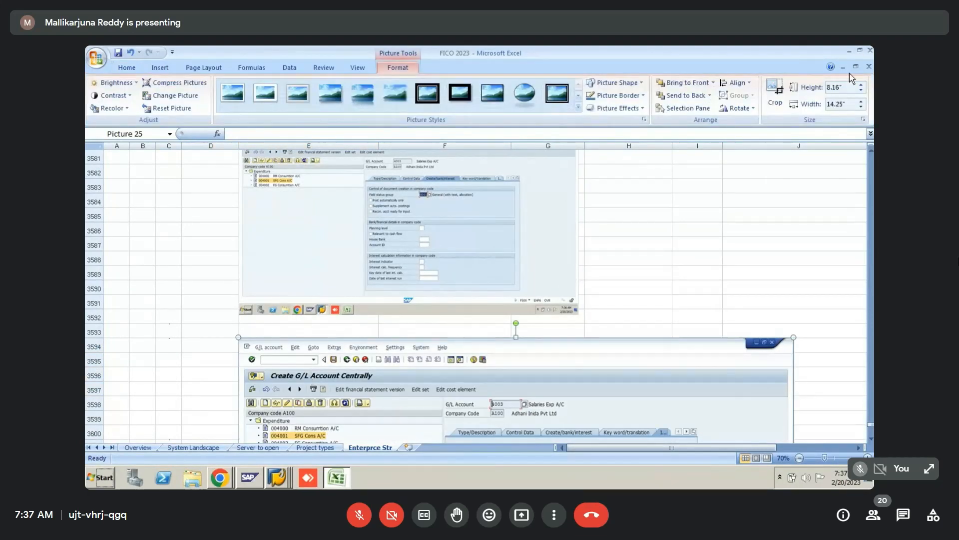
triple_click(841, 88)
text(5)
key(Return)
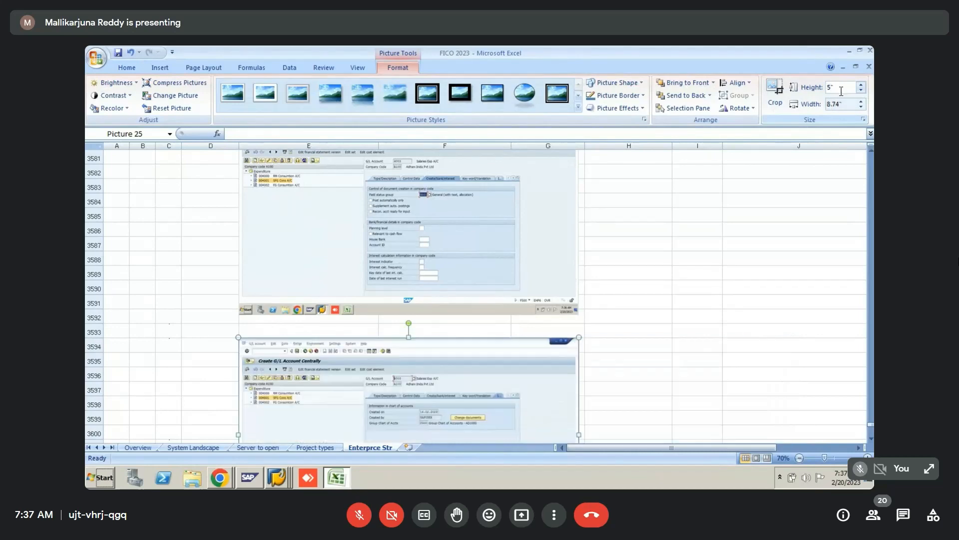
- Return to SAP and save G/L account 4003 in company code A100
key(alt+Tab)
key(alt+Tab)
key(alt+Tab)
key(alt+Tab)
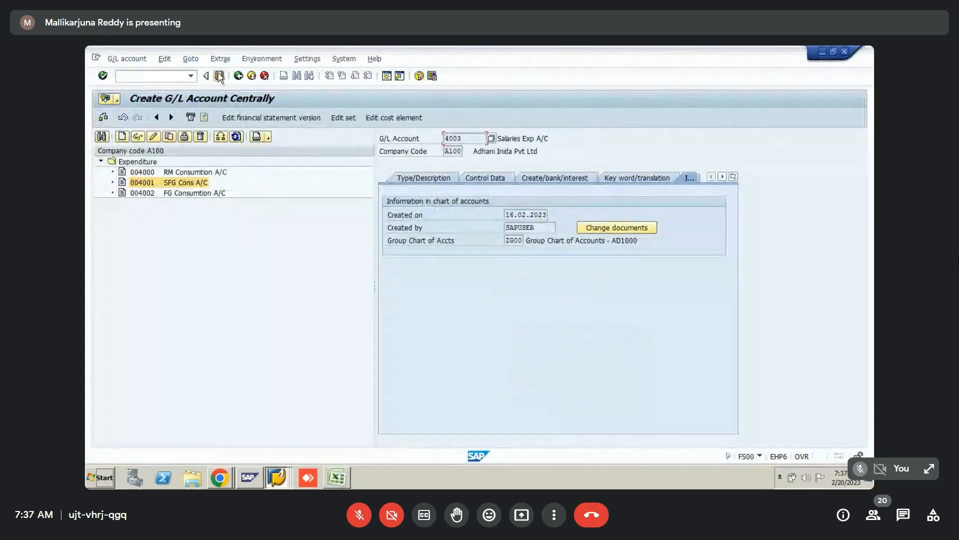
click(219, 75)
- Look through the open SAP windows and bring up the G/L account master entries of table SKA1
key(alt+Tab)
key(alt+Tab)
key(alt+Tab)
key(alt+Tab)
key(alt+Tab)
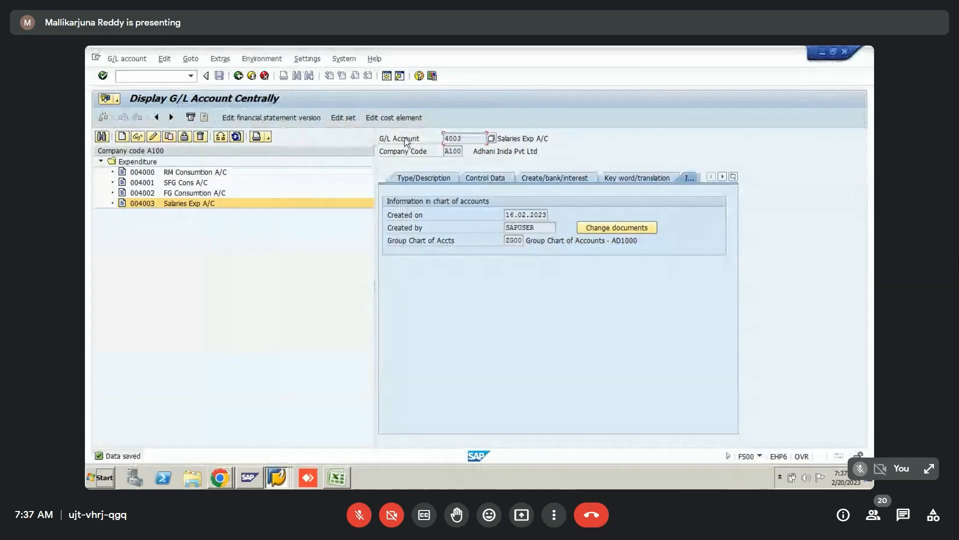
key(alt+Tab)
key(alt+Tab)
key(alt+Tab)
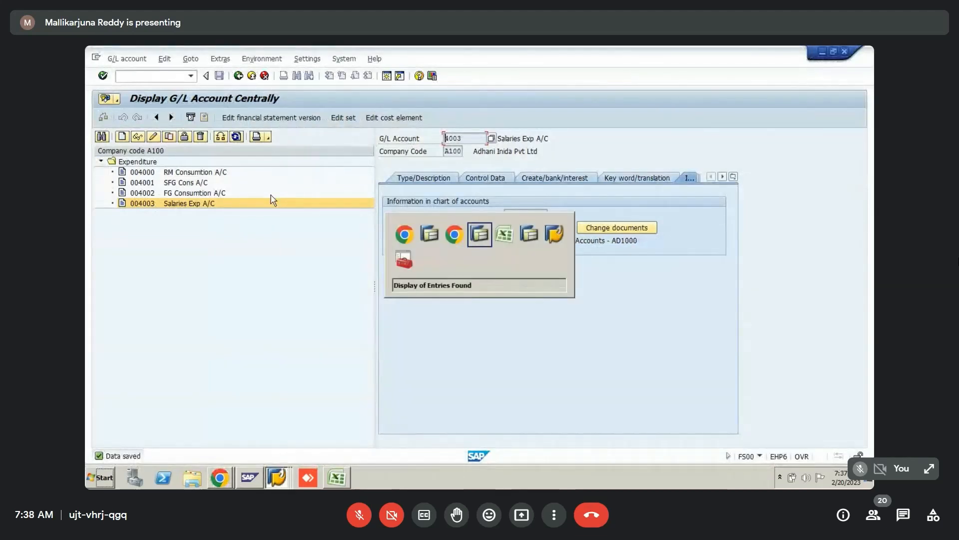
key(alt+Tab)
key(alt+Tab)
key(alt+Tab)
key(alt+Tab)
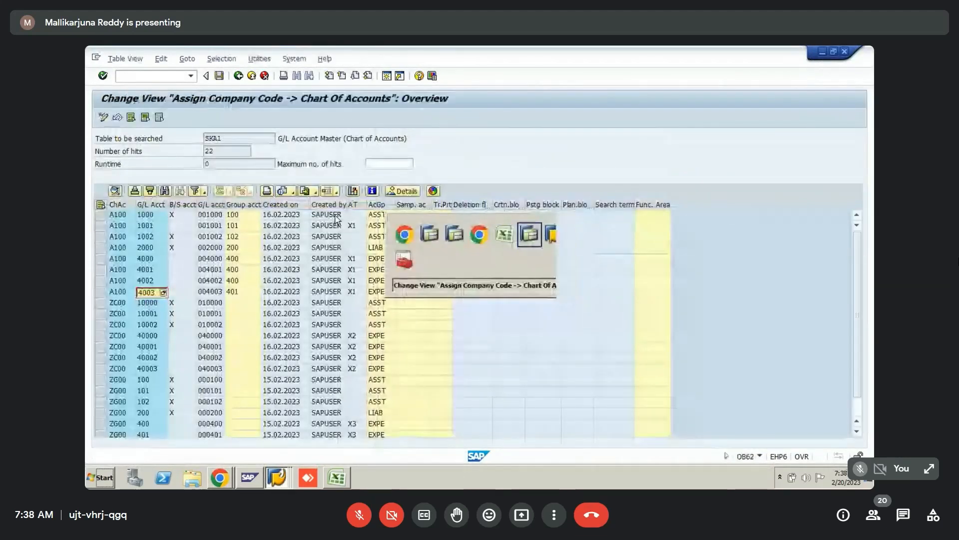
key(alt+Tab)
key(alt+Tab)
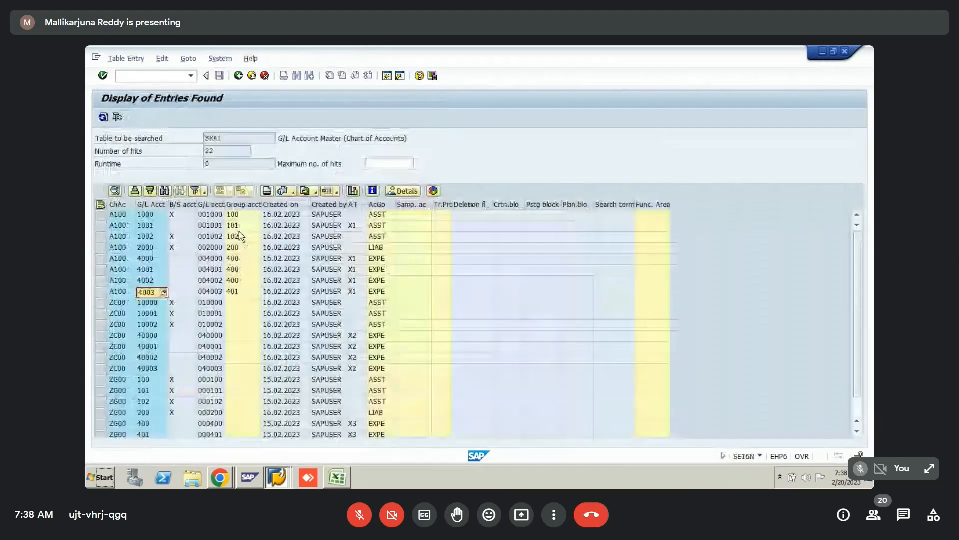
- Mark account 1000 in the SKA1 entries, then switch to Excel, enter the heading "RM Inv Account" in C3609 and select E3610
click(145, 215)
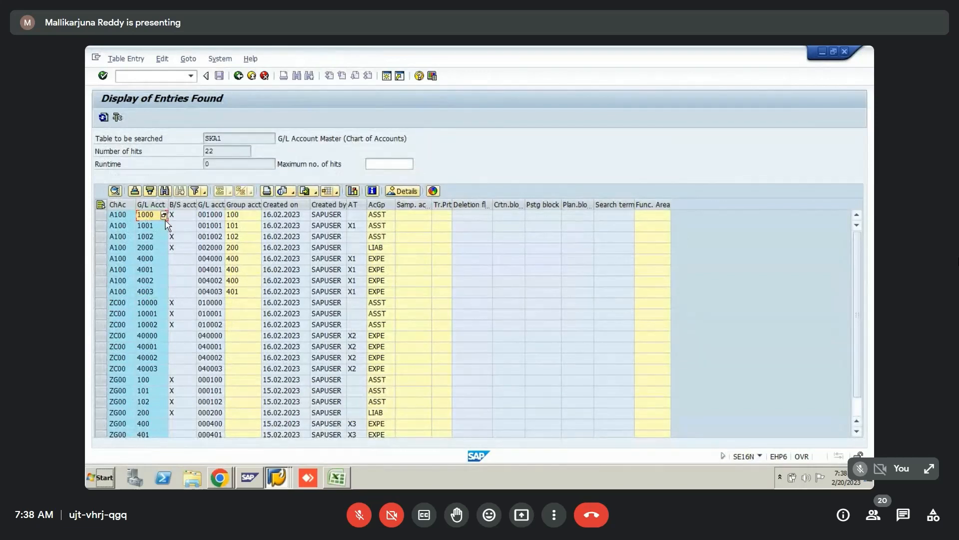
key(alt+Tab)
key(alt+Tab)
key(Tab)
key(Tab)
key(Tab)
key(Tab)
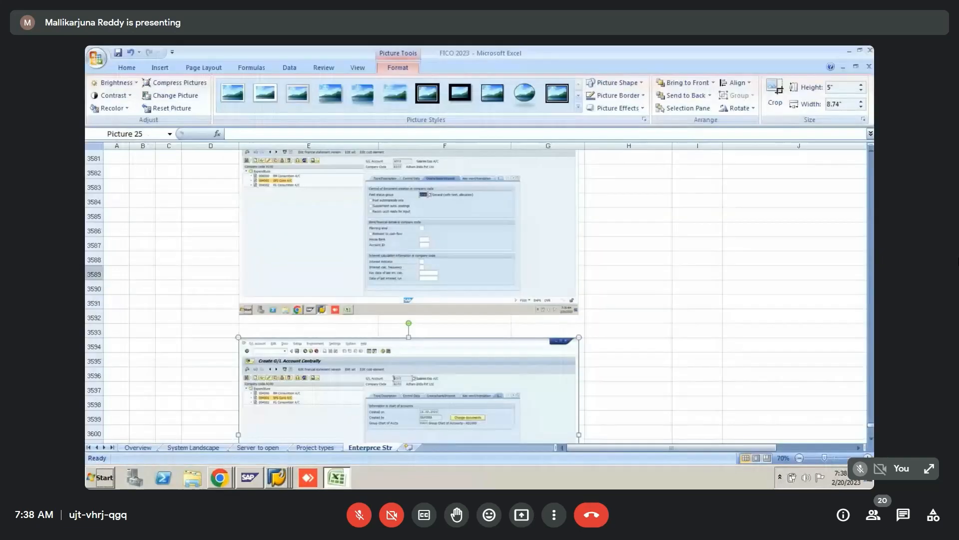
click(165, 389)
key(Down)
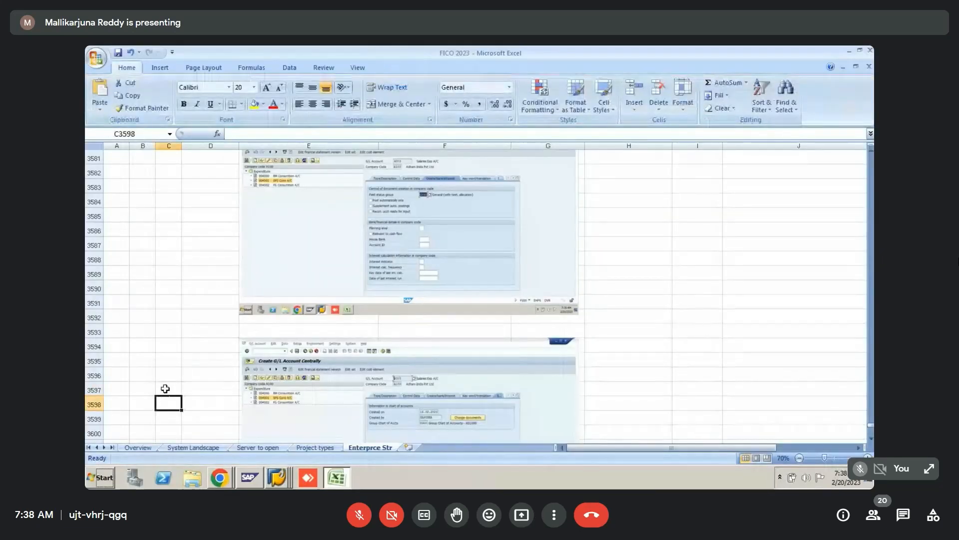
key(Down)
key(Down)
key(Down)
key(Down)
key(Down)
key(Down)
key(Down)
key(Down)
key(Down)
key(Down)
key(Down)
key(Down)
key(Down)
key(Down)
key(Down)
key(Down)
key(Down)
key(Down)
key(Down)
key(Down)
key(Up)
key(Up)
key(Up)
key(Up)
key(Up)
key(Up)
key(Up)
key(Up)
key(Up)
key(Up)
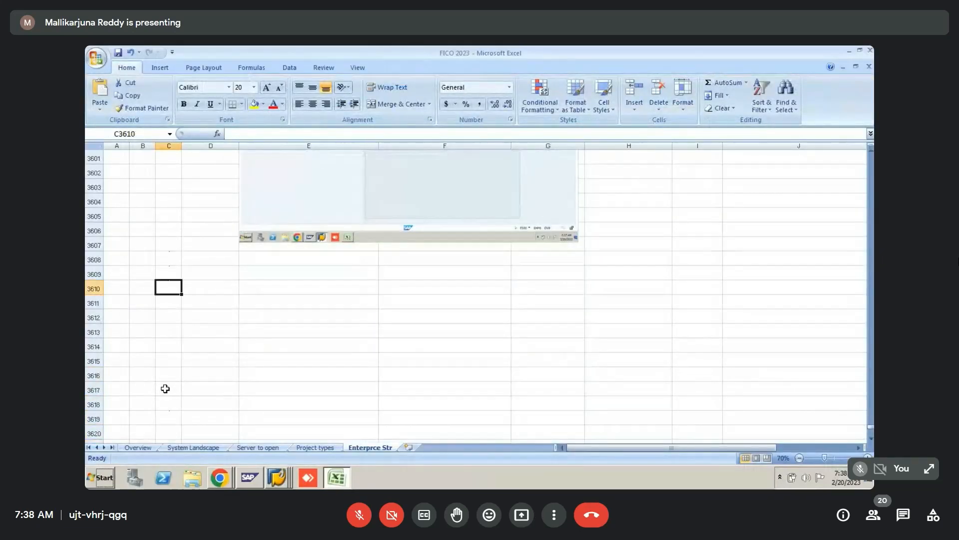
key(Up)
key(Right)
key(Left)
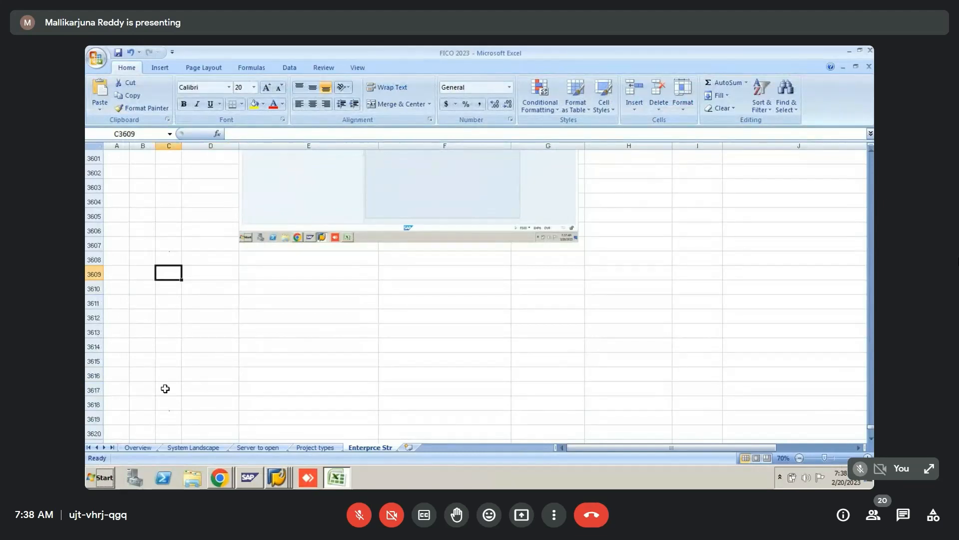
shift+click(166, 388)
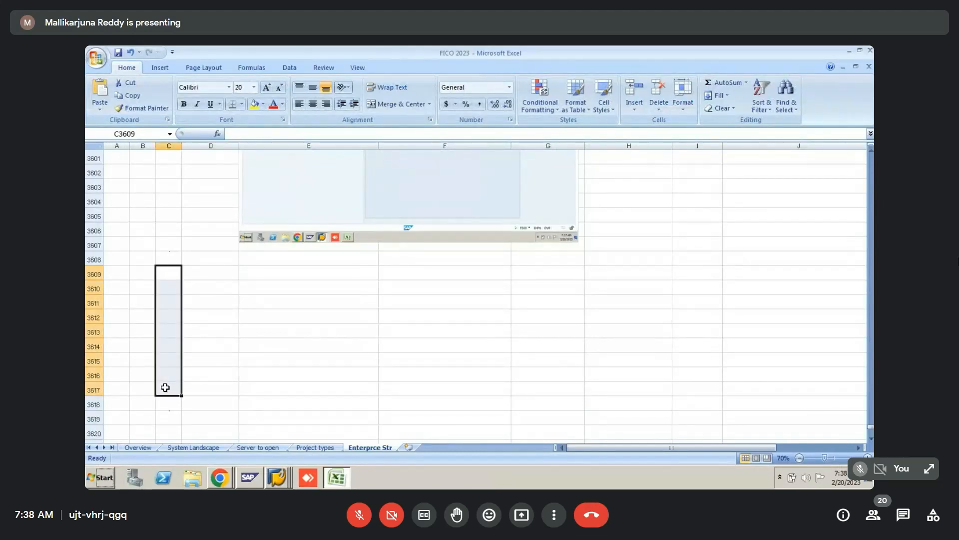
click(171, 280)
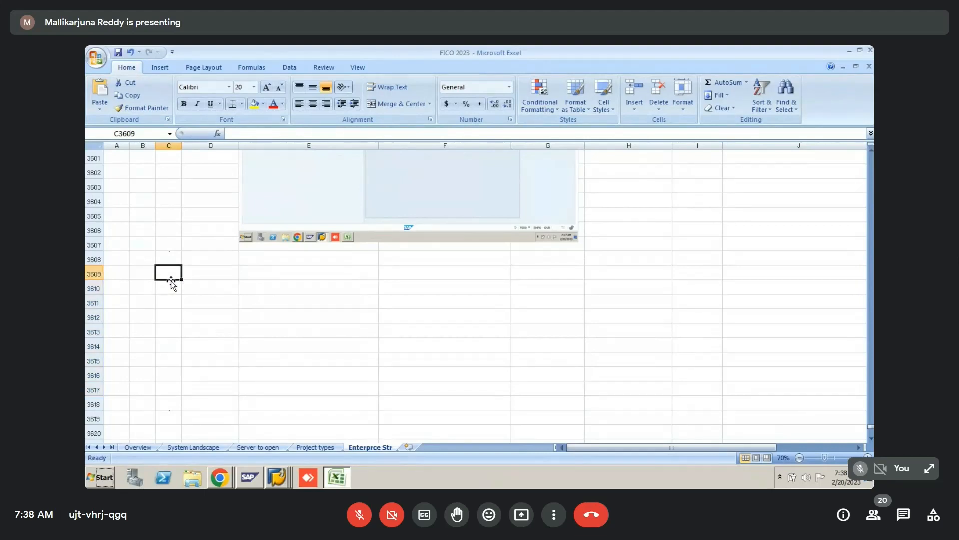
text(RM Inv Account)
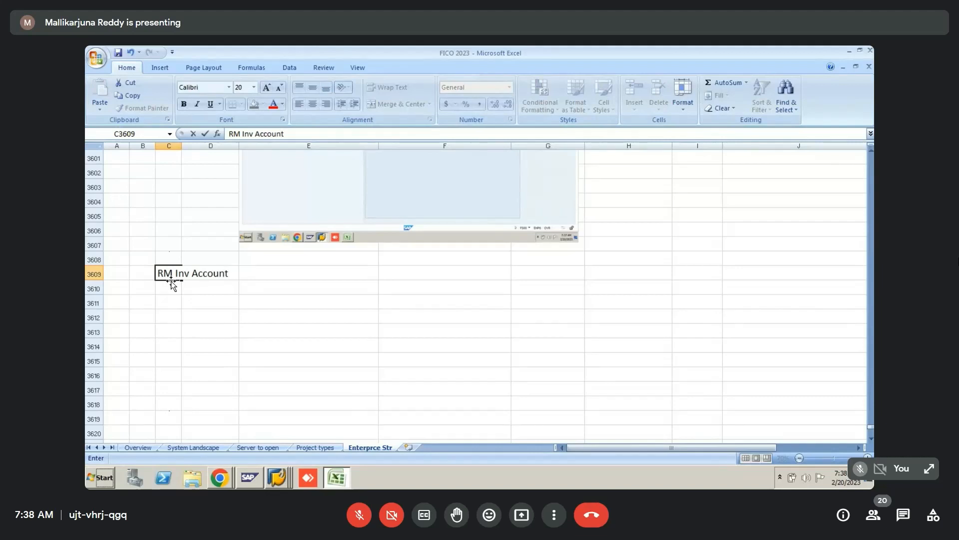
key(Return)
key(Right)
key(Right)
- Switch to SAP and start creating G/L account 1000 in company code A100, moving the creation dialog clear of the account tree
key(alt+Tab)
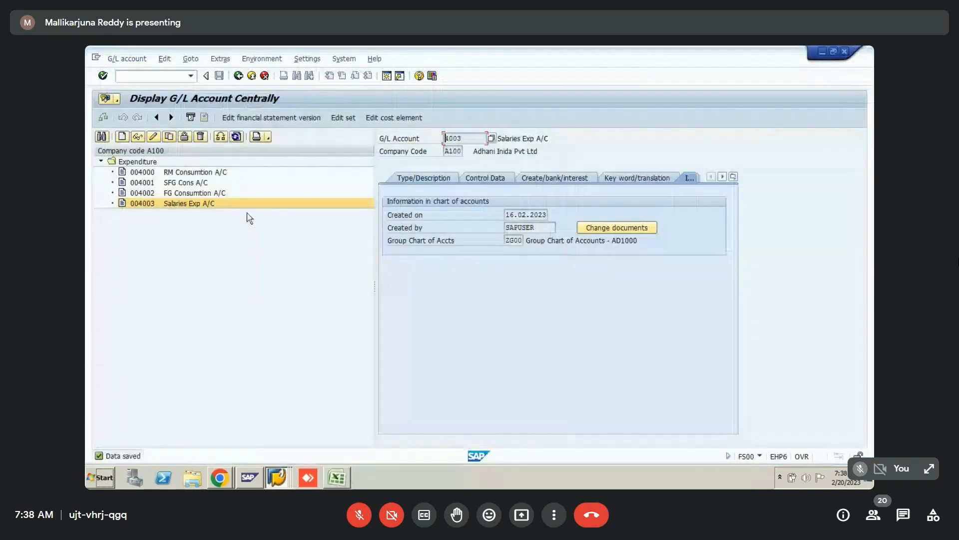
click(136, 138)
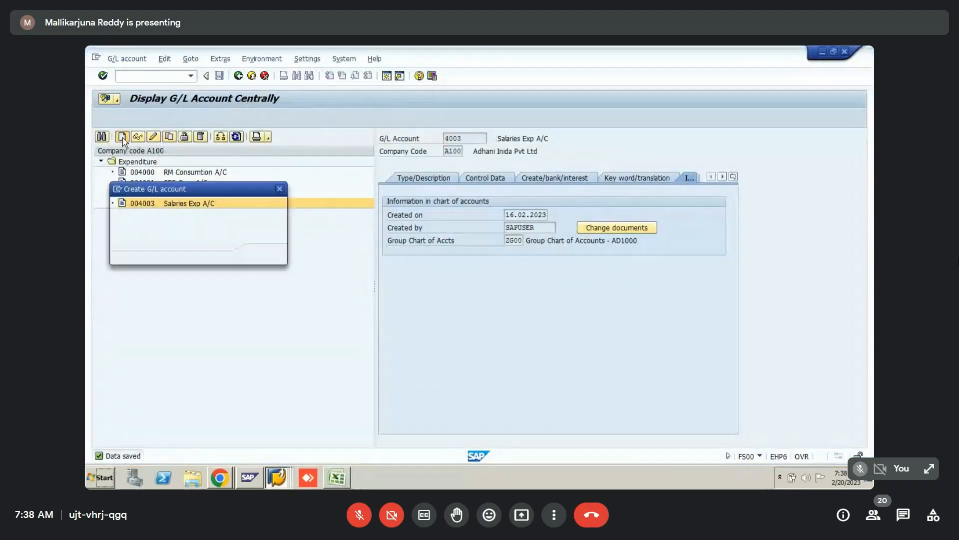
text(1000)
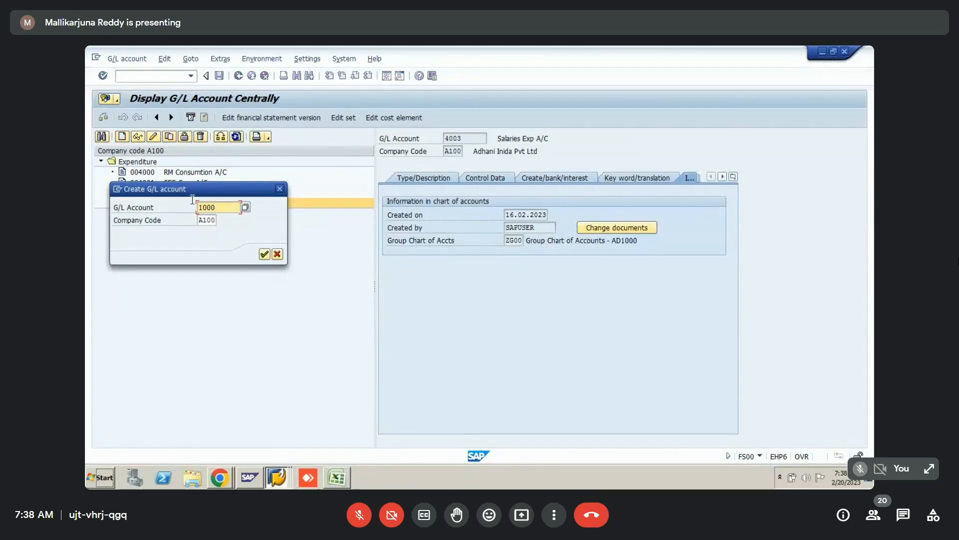
drag(190, 191, 660, 93)
- Paste the account 1000 creation dialog screenshot into the Excel notes at E3610, set its height to 5 inches and select E3625
key(alt+Tab)
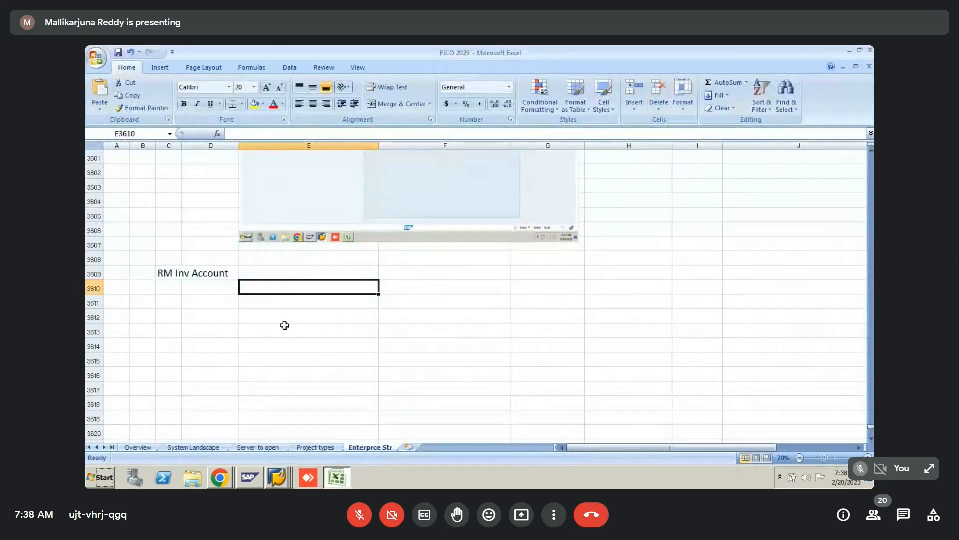
key(ctrl+v)
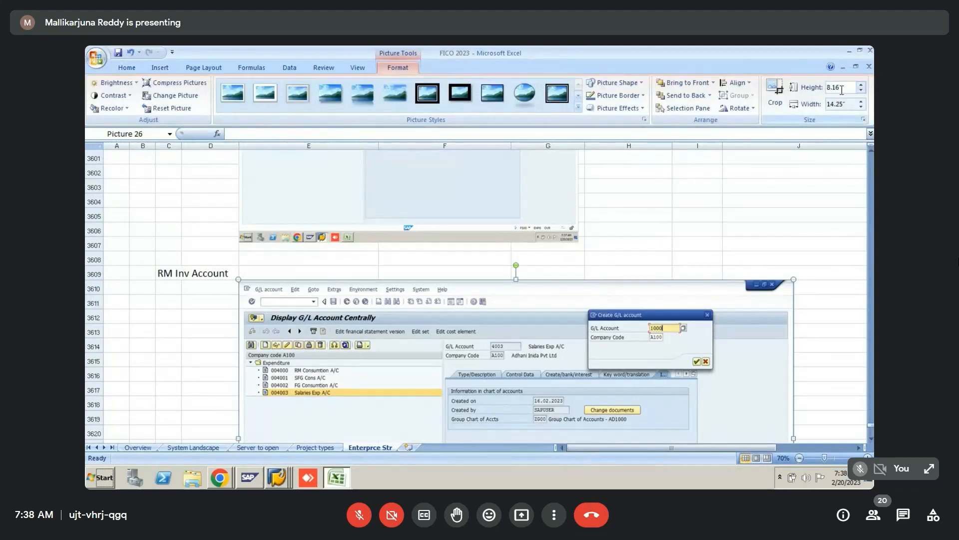
click(842, 90)
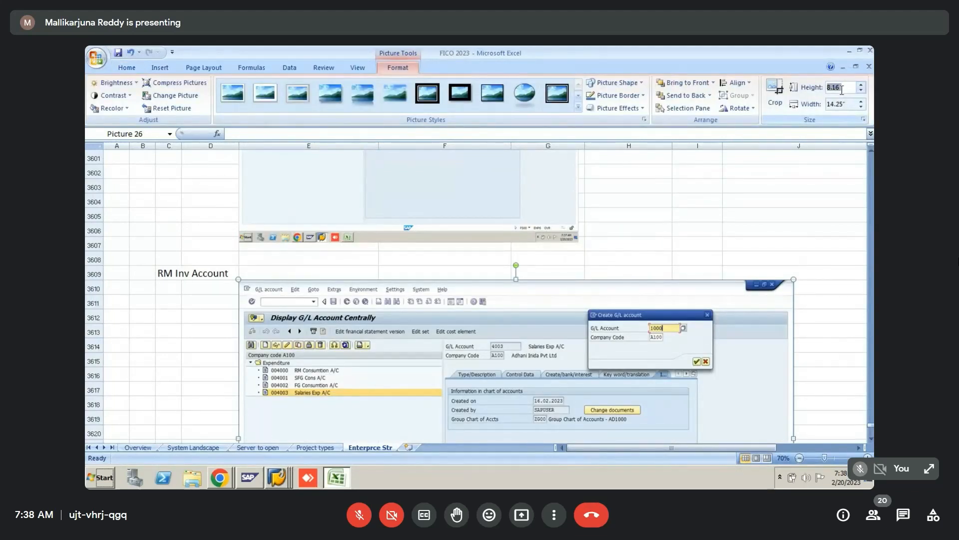
text(5)
key(Return)
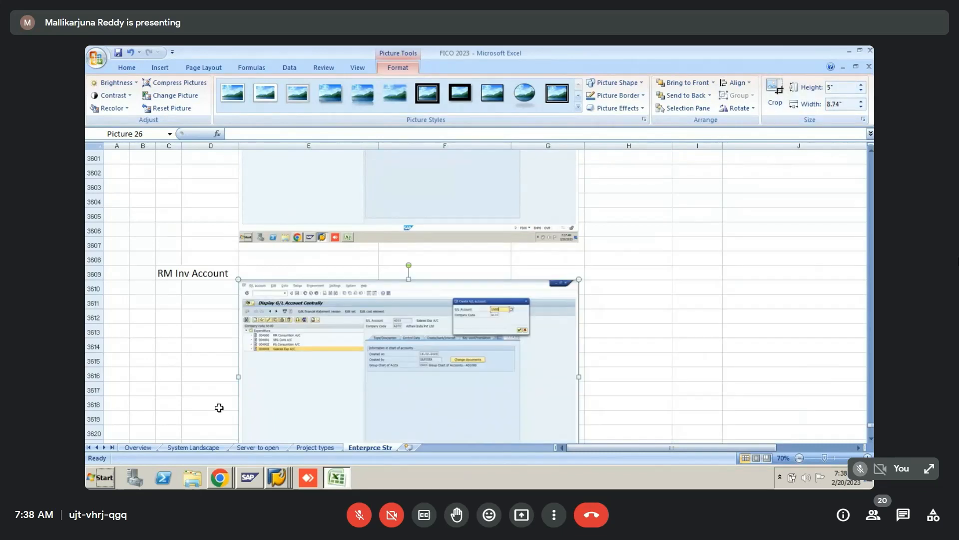
click(152, 433)
key(Down)
key(Down)
key(Down)
key(Down)
key(Down)
key(Down)
key(Down)
key(Down)
key(Down)
key(Down)
key(Down)
key(Down)
key(Down)
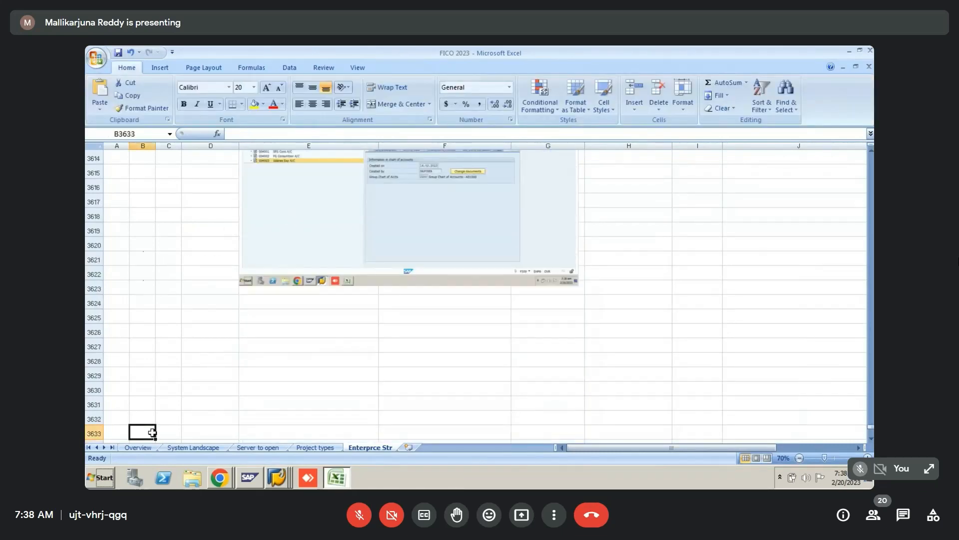
key(Right)
key(Right)
key(Up)
key(Up)
key(Up)
key(Up)
key(Up)
key(Up)
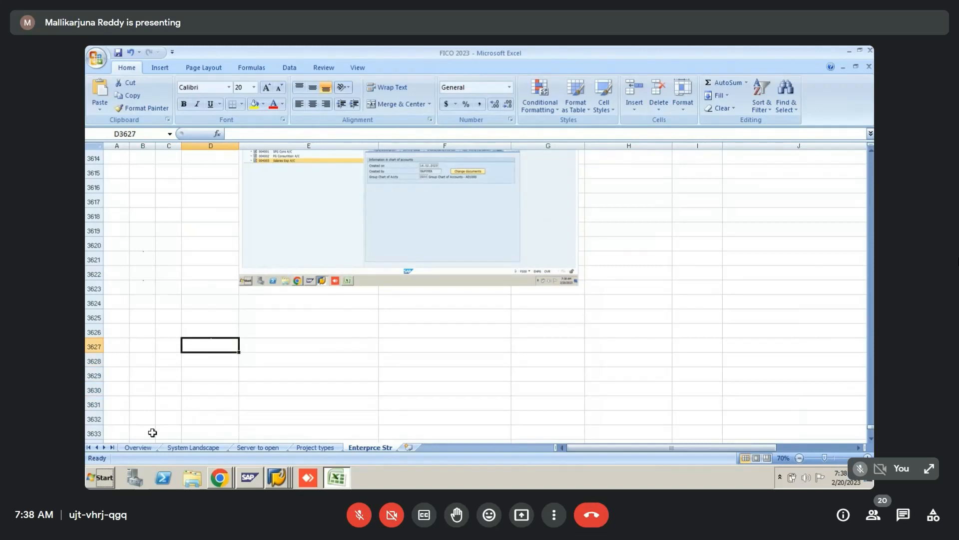
key(Up)
key(Right)
key(Up)
- Return to SAP, confirm creating account 1000 in company code A100 and show its type/description data
key(alt+Tab)
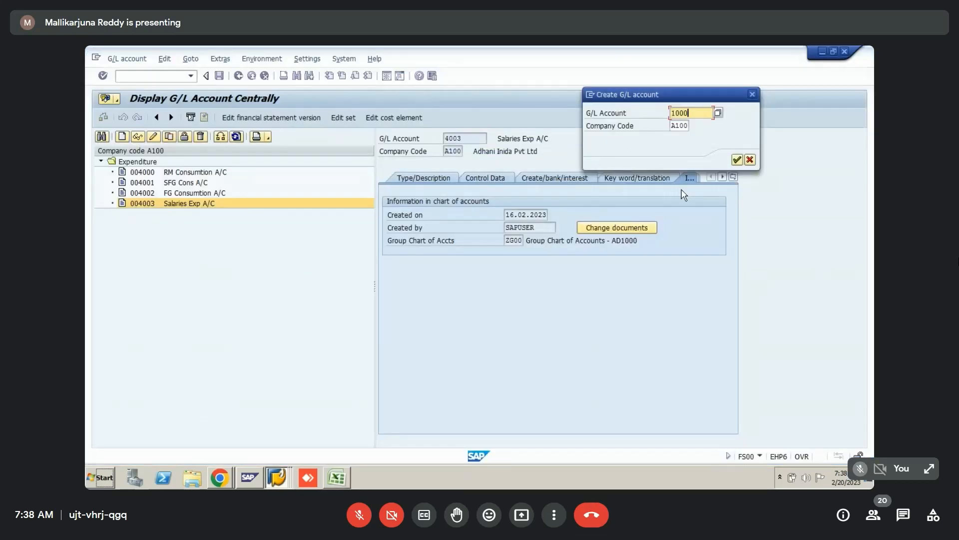
click(737, 159)
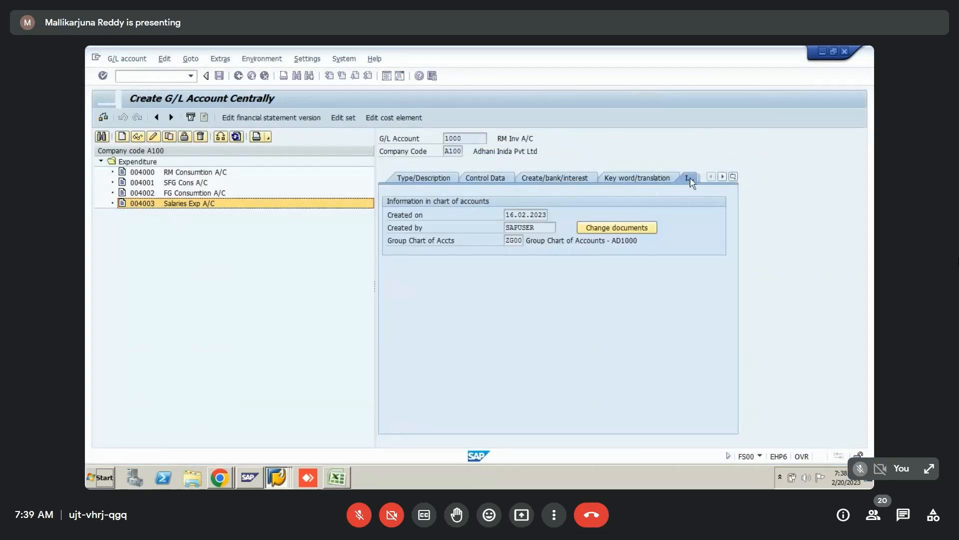
click(402, 183)
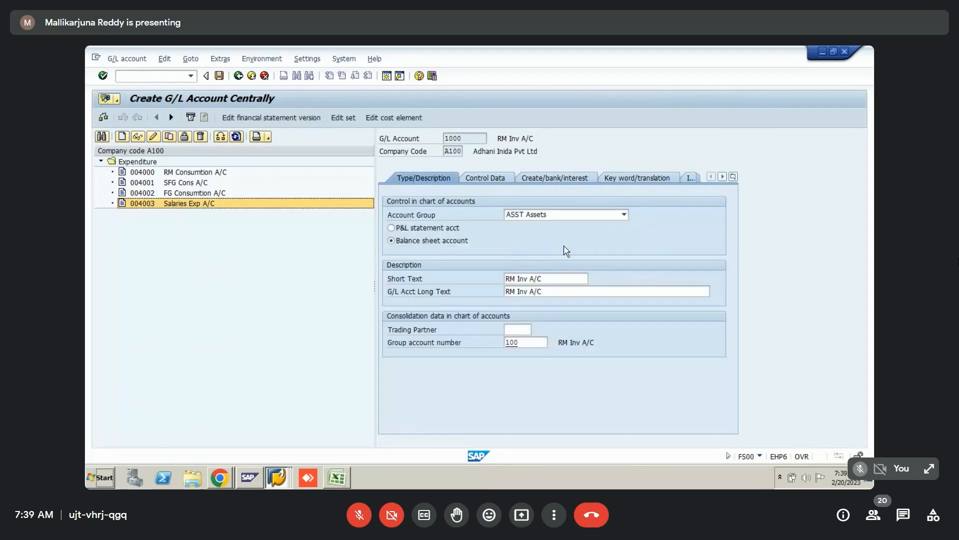
- Paste the account 1000 type/description screenshot into the Excel notes at E3625 and set its height to 5 inches
key(alt+Tab)
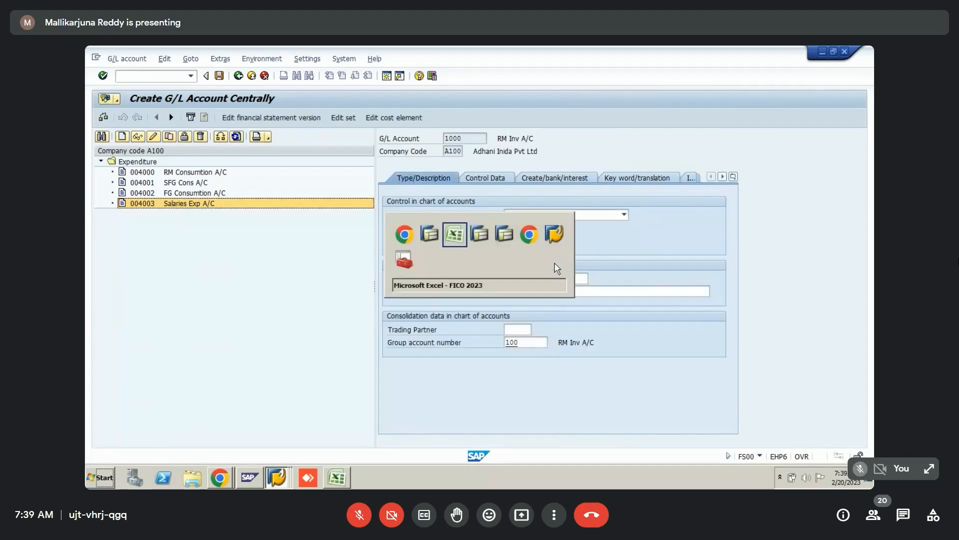
key(ctrl+v)
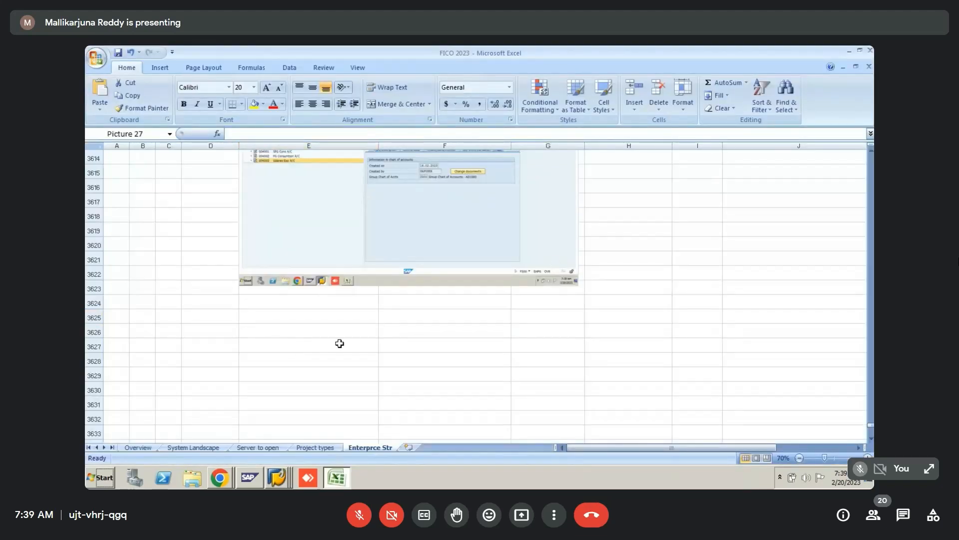
double_click(351, 361)
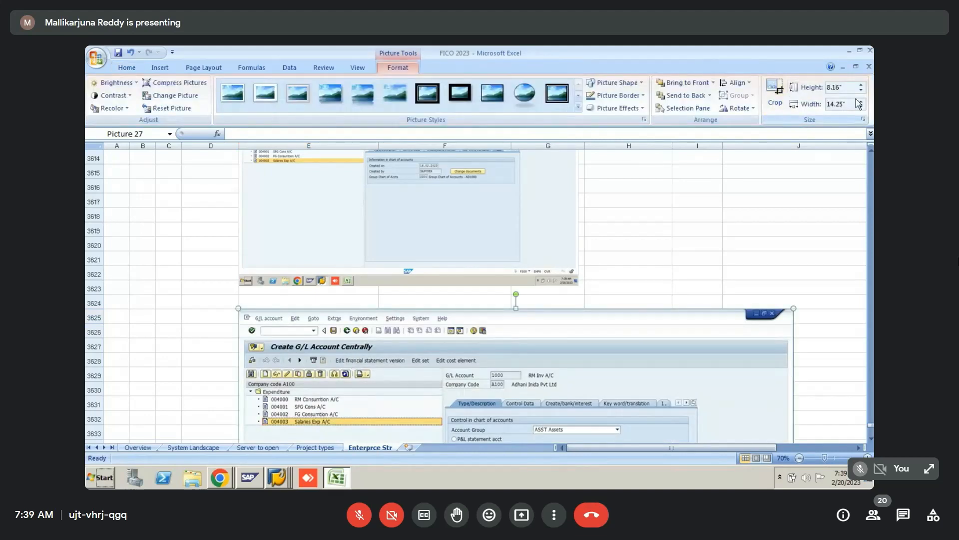
click(842, 87)
text(5)
key(Return)
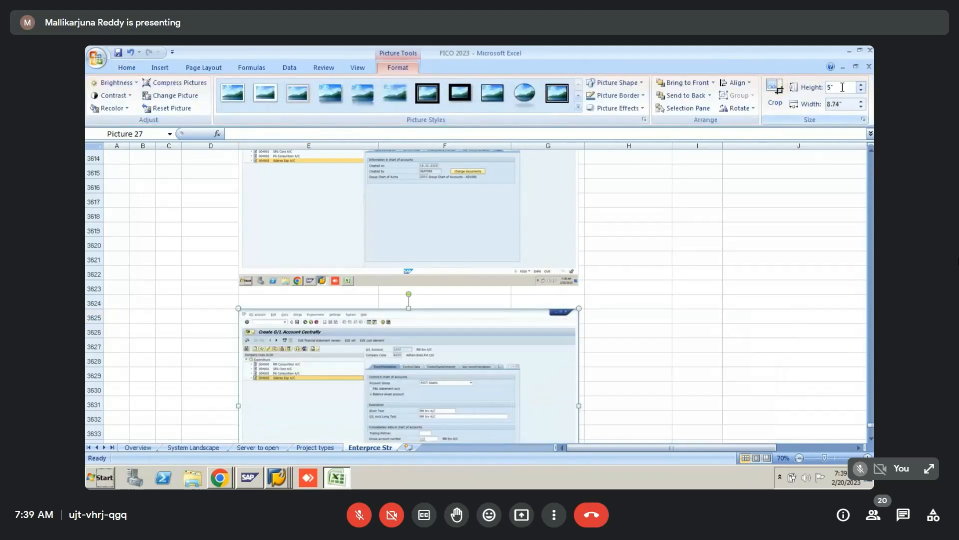
- Return to SAP and, in account 1000's control data, enable line item display and set the sort key to 001 Posting date
key(alt+Tab)
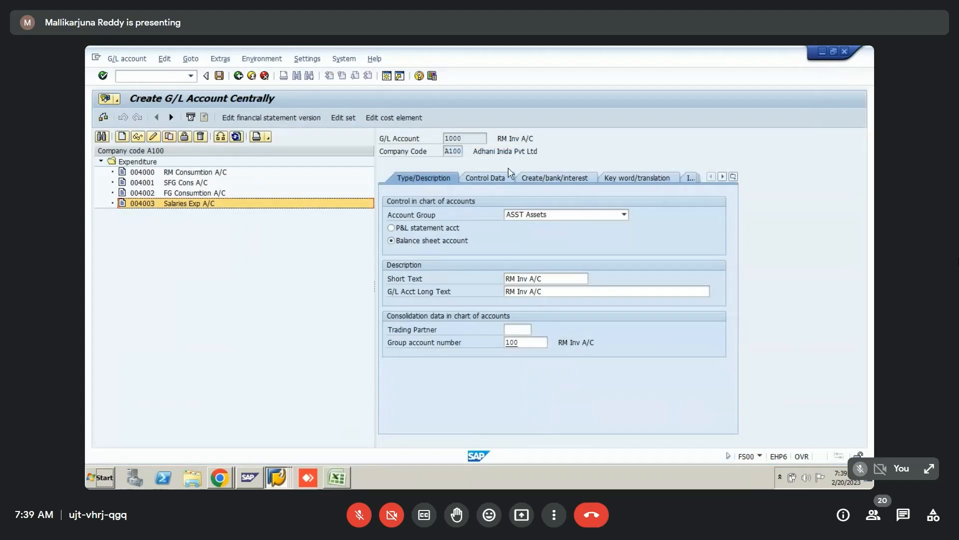
click(492, 180)
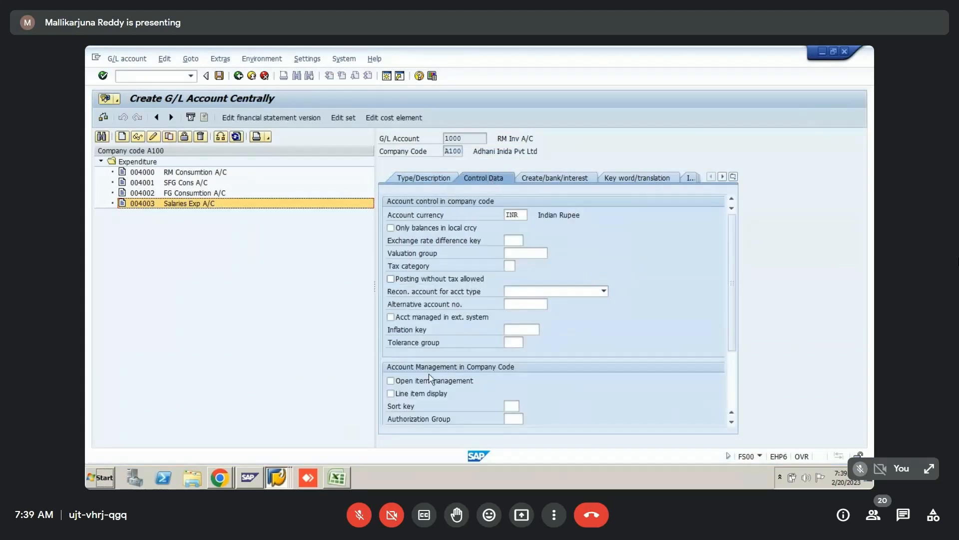
click(412, 395)
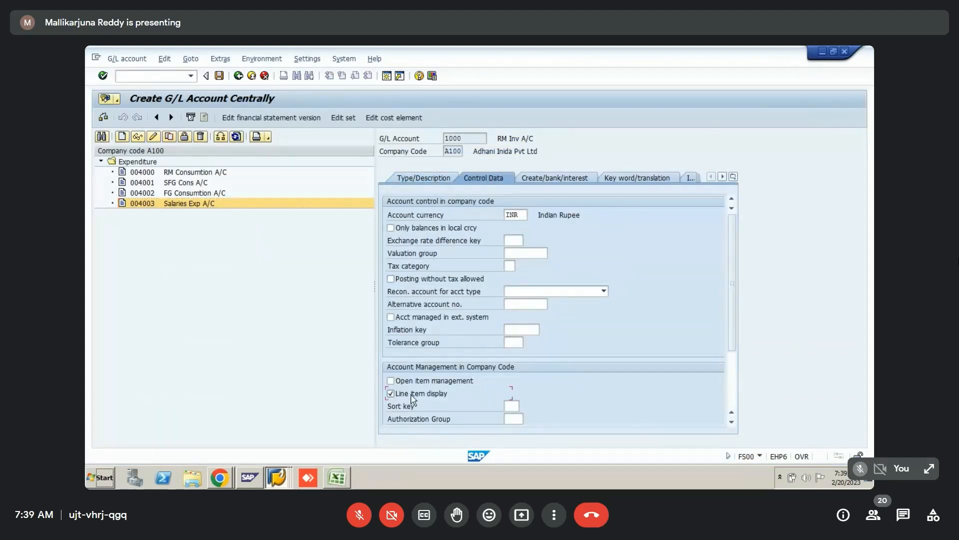
click(516, 404)
click(525, 406)
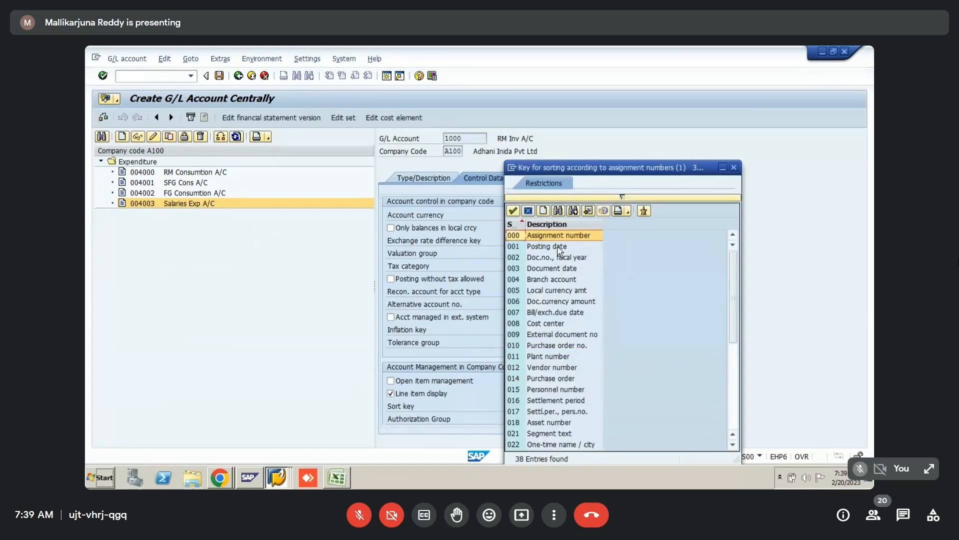
double_click(559, 246)
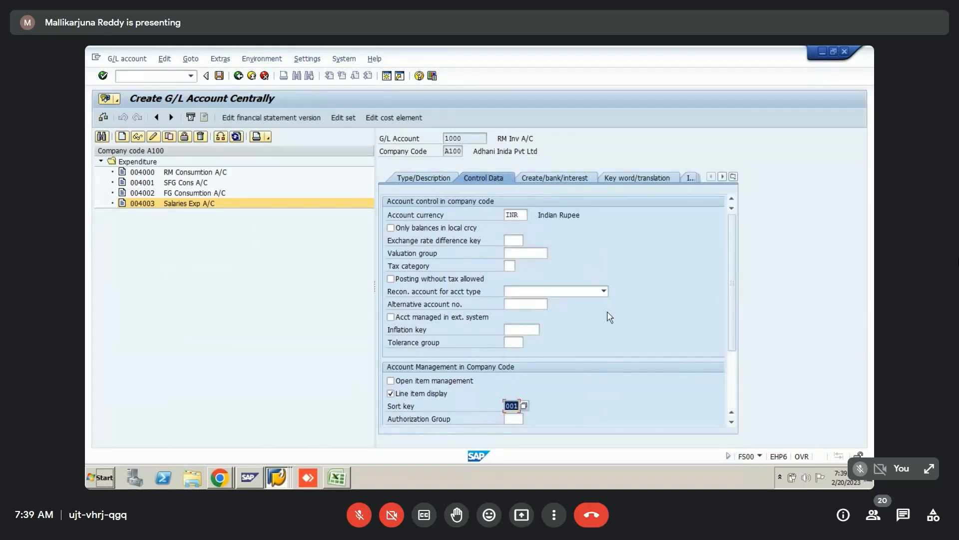
- Paste the account 1000 control data screenshot into the Excel notes at E3639 and set its height to 5 inches
key(alt+Tab)
click(205, 374)
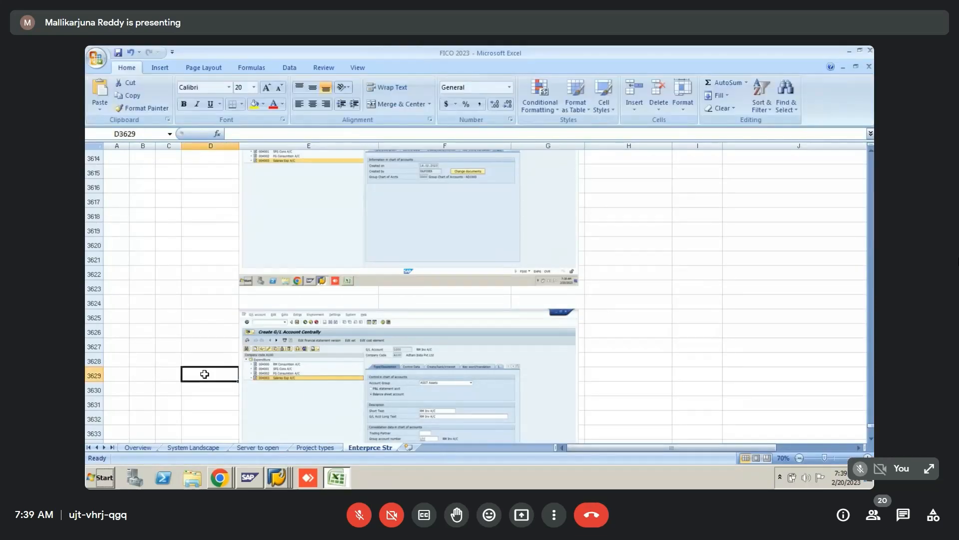
key(Down)
key(Down)
key(Down)
key(Down)
key(Down)
key(Down)
key(Down)
key(Down)
key(Down)
key(Down)
key(Down)
key(Down)
key(Down)
key(Down)
key(Down)
key(Down)
key(Down)
key(Down)
key(Right)
key(Up)
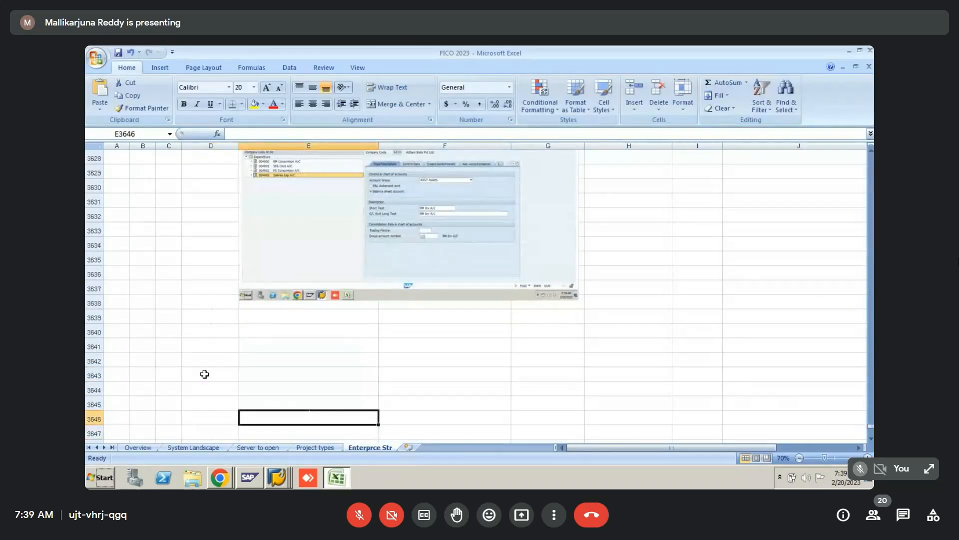
key(Up)
key(Up)
key(Up)
key(Up)
key(Up)
key(Up)
key(Up)
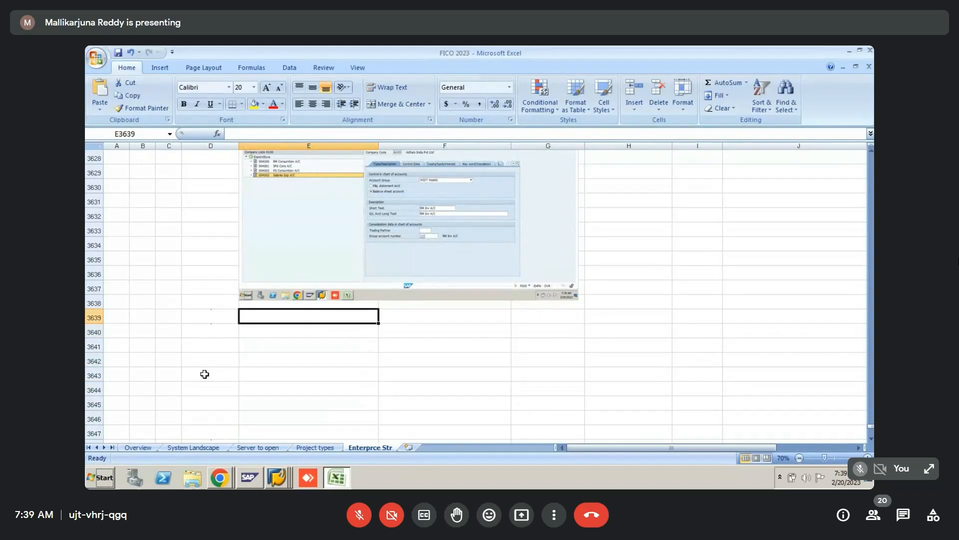
key(ctrl+v)
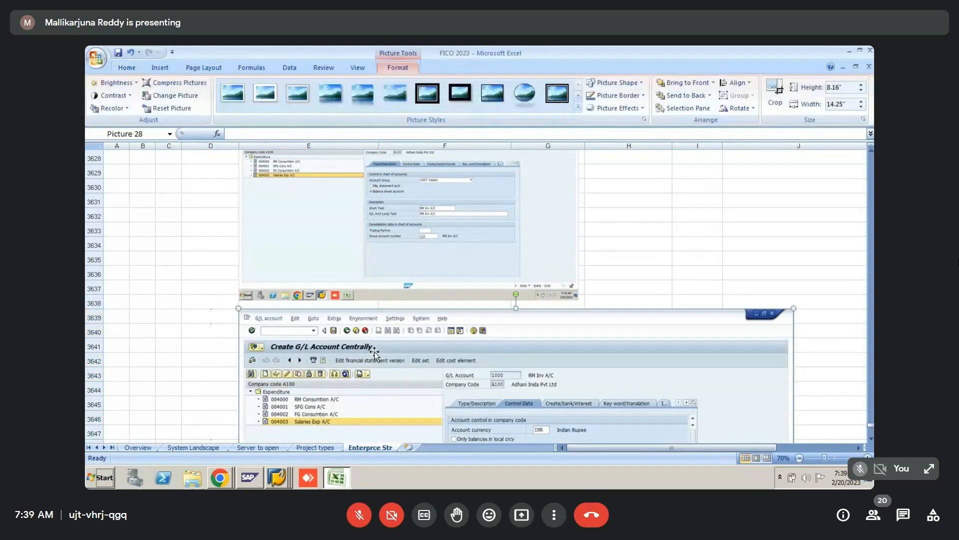
click(842, 88)
text(5)
key(Return)
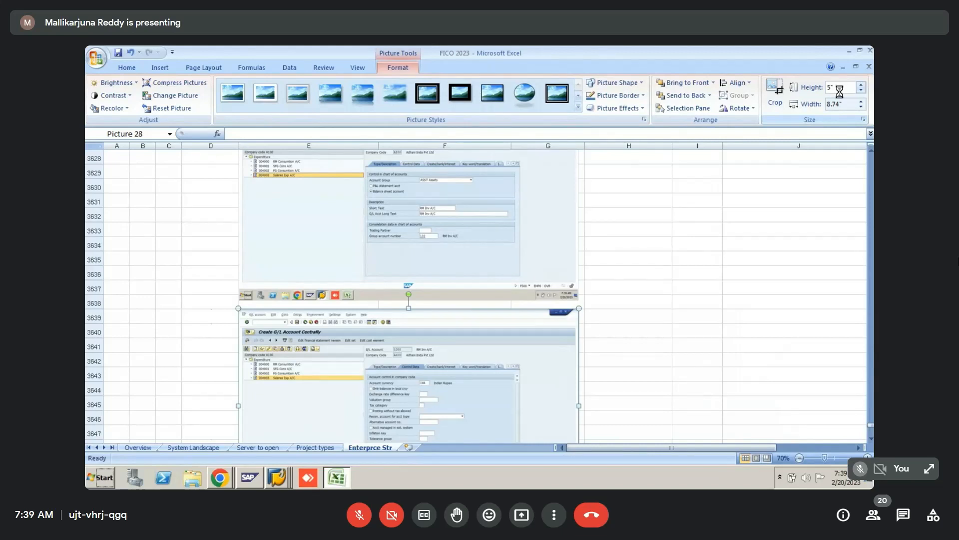
- Return to SAP and, in account 1000's create/bank/interest data, set the field status group to G001 General (with text, allocation)
key(alt+Tab)
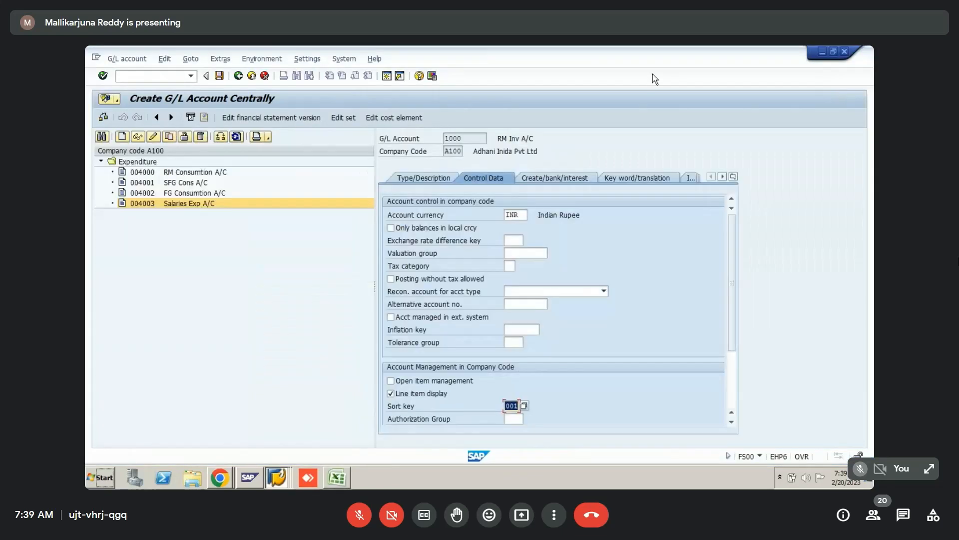
click(544, 178)
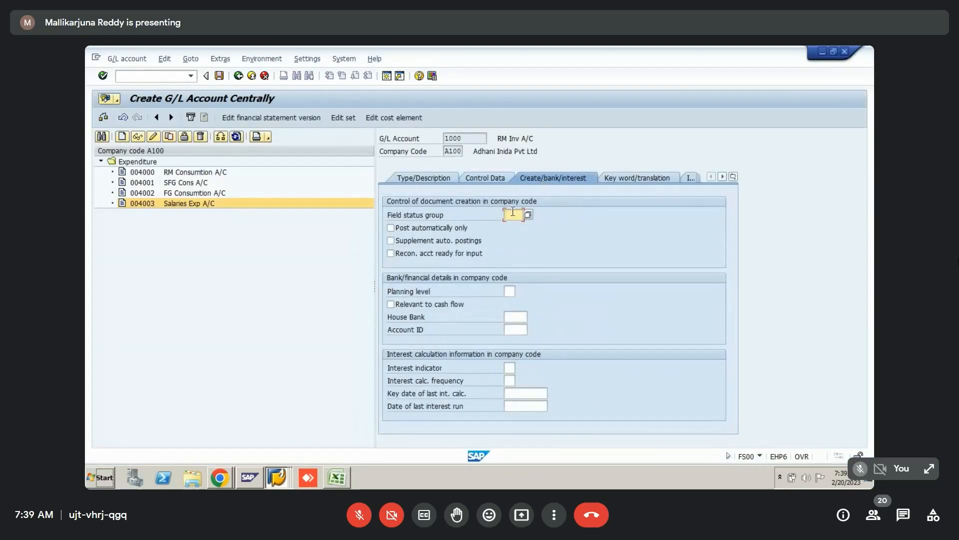
text(G)
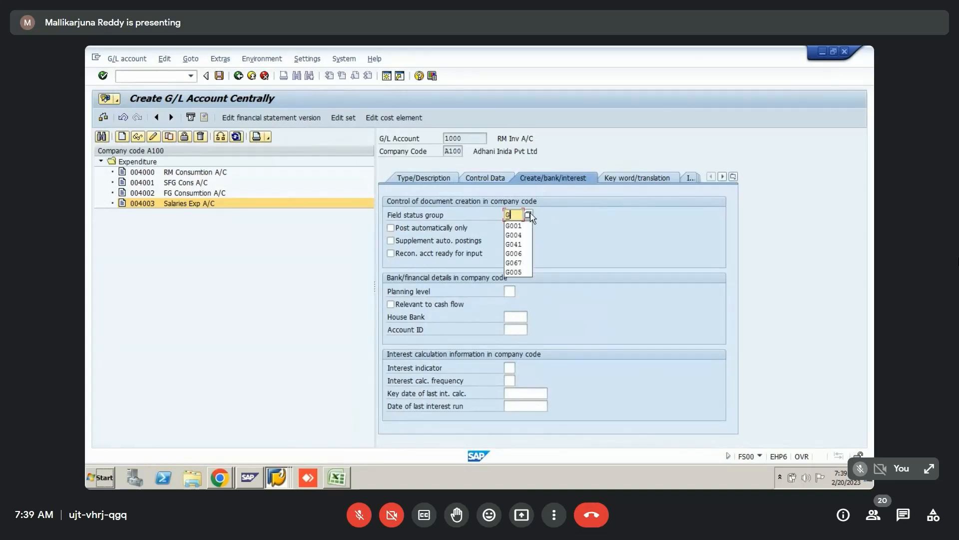
click(527, 214)
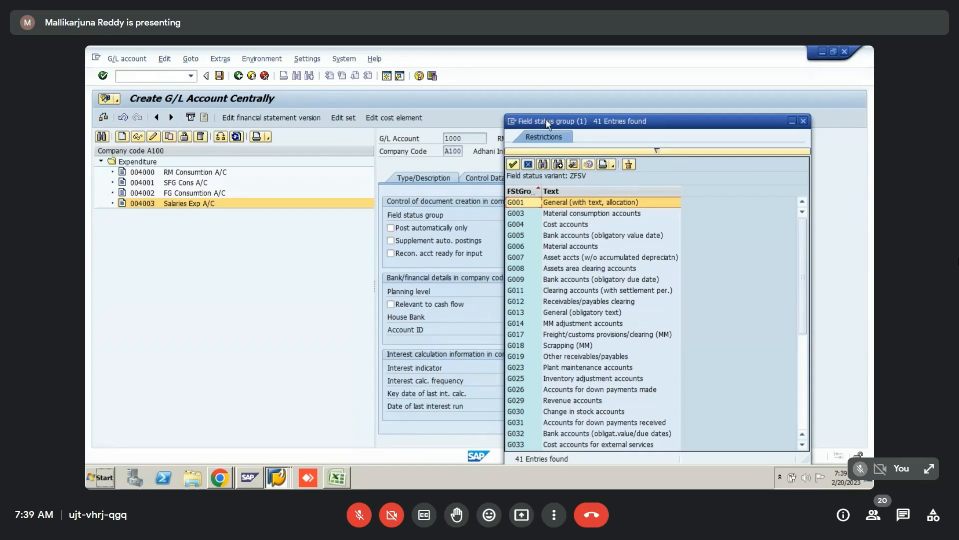
double_click(531, 204)
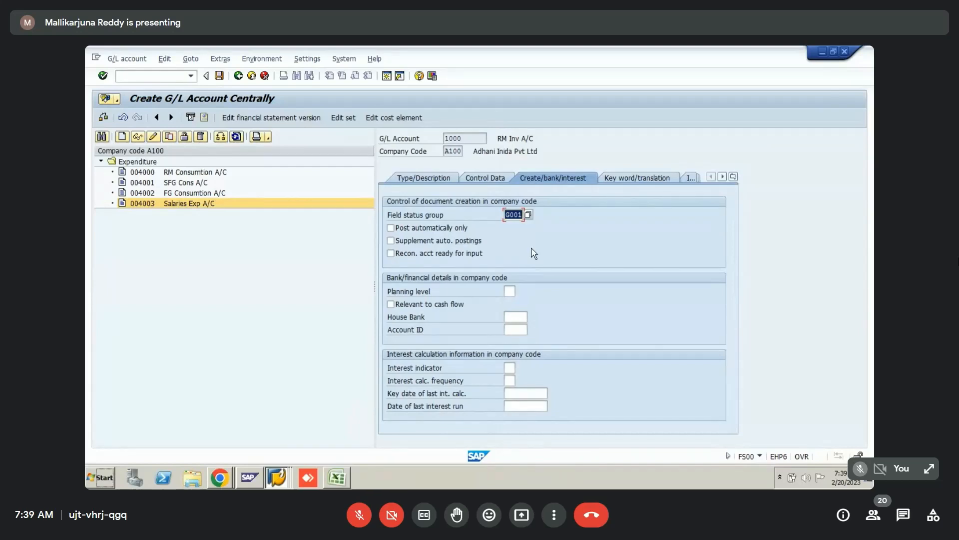
- Paste the account 1000 create/bank/interest screenshot into the Excel notes at E3653 and set its height to 5 inches
key(alt+Tab)
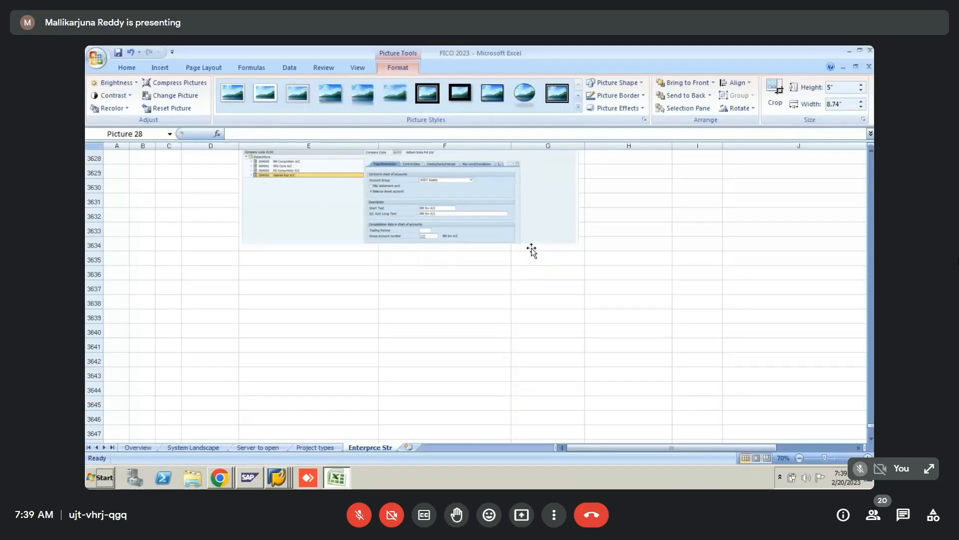
key(alt+Tab)
key(alt+Tab)
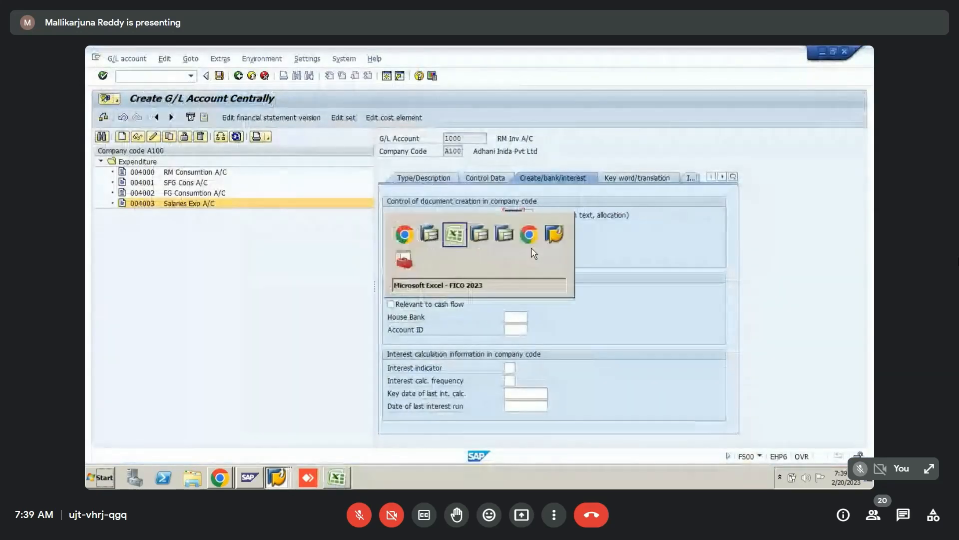
click(185, 388)
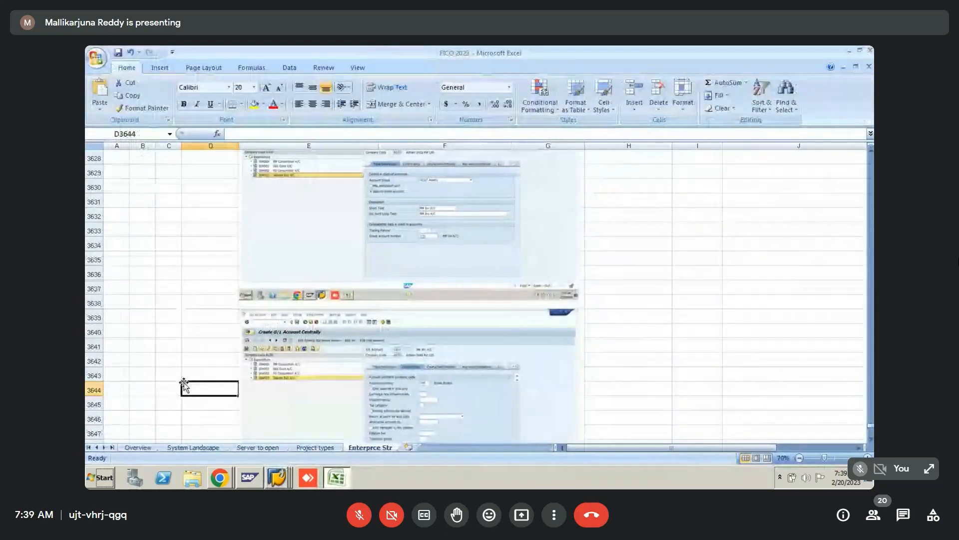
key(Down)
key(Down)
key(Down)
key(Down)
key(Down)
key(Down)
key(Down)
key(Down)
key(Down)
key(Down)
key(Down)
key(Down)
key(Down)
key(Down)
key(Down)
key(Down)
key(Down)
key(Down)
key(Down)
key(Down)
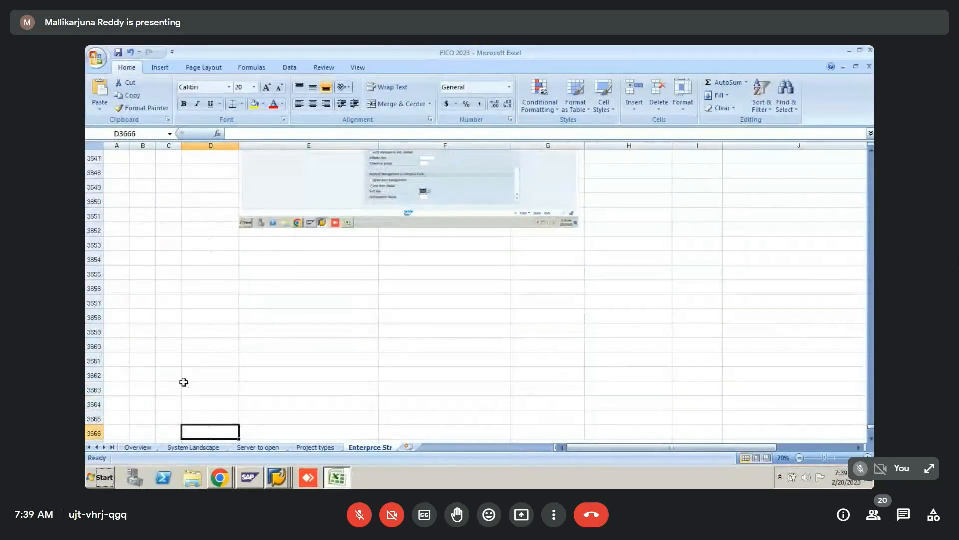
key(Up)
key(Up)
key(Up)
key(Up)
key(Up)
key(Up)
key(Up)
key(Up)
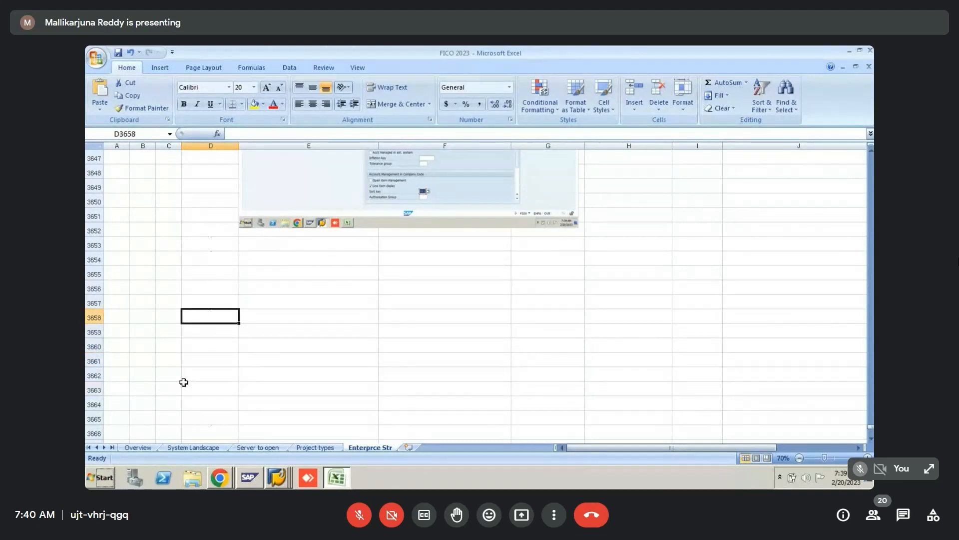
key(Up)
key(Up)
key(Up)
key(Right)
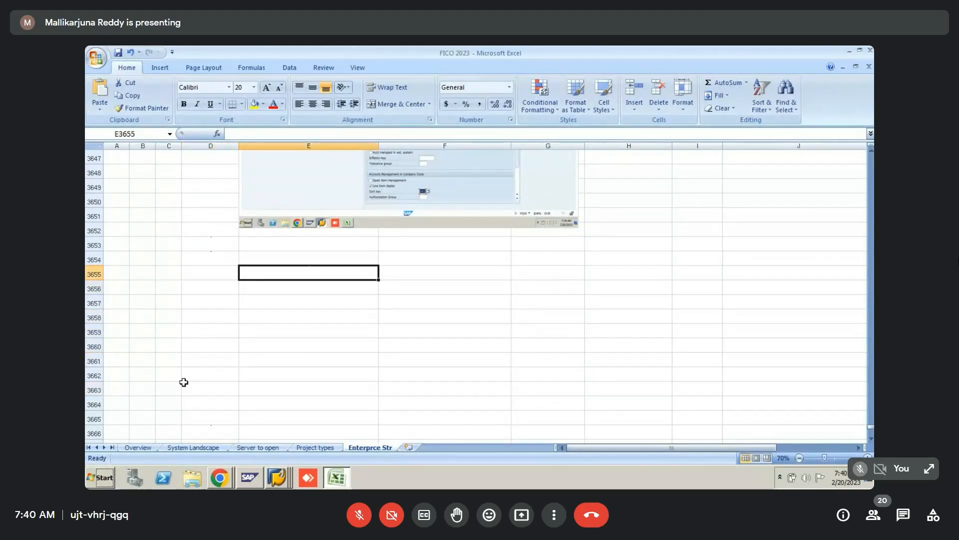
key(Up)
key(Up)
key(ctrl+v)
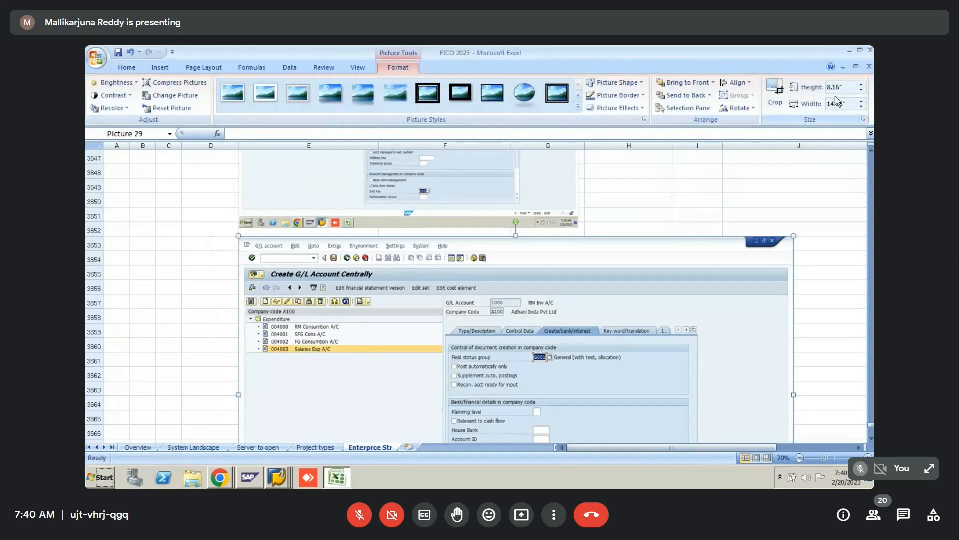
text(5)
key(Return)
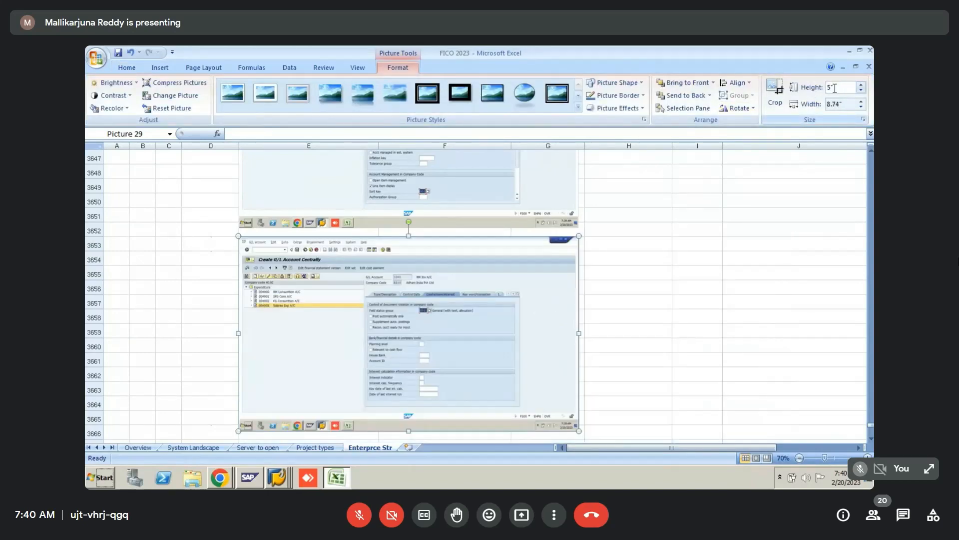
- Return to SAP, save G/L account 1000 in company code A100, accept the warning messages and select RM Inv A/C under Assets
key(alt+Tab)
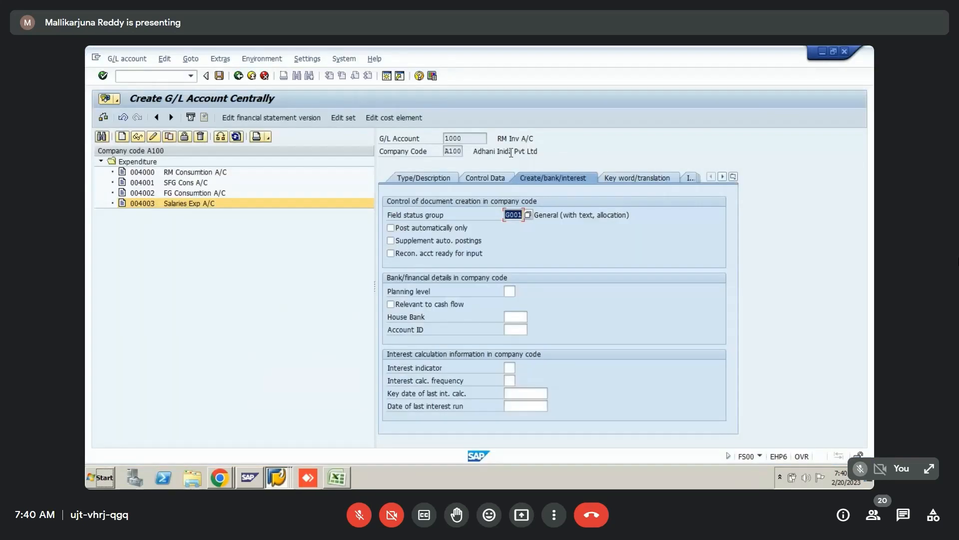
click(219, 75)
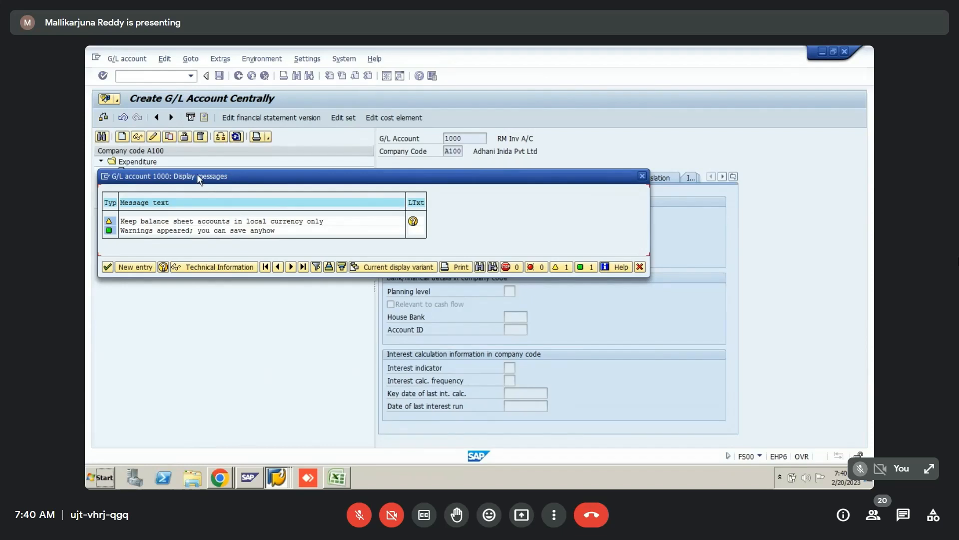
drag(197, 175, 581, 169)
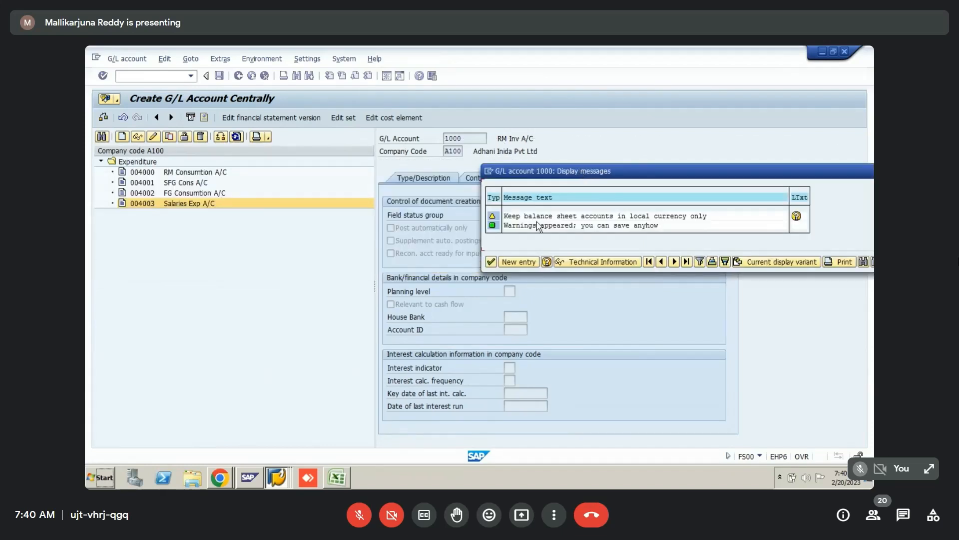
click(491, 262)
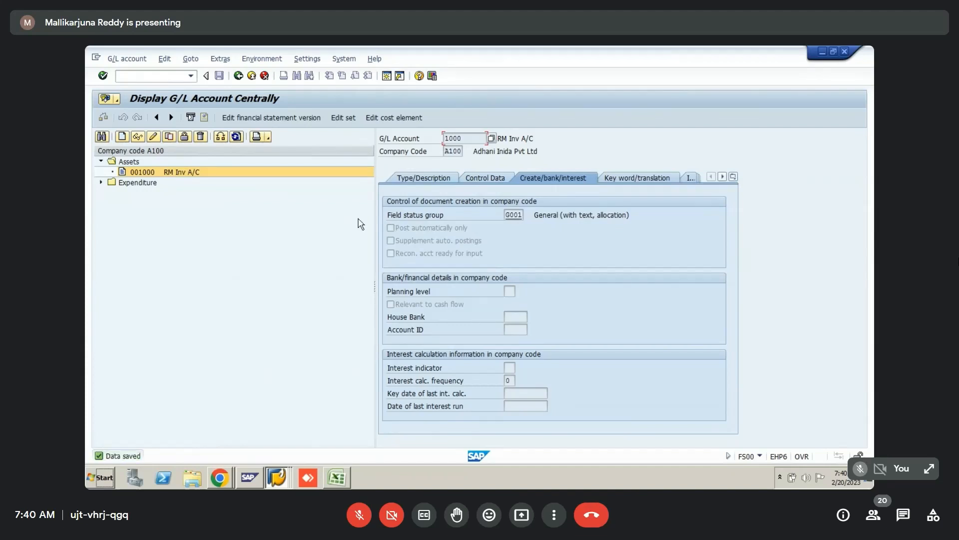
click(122, 174)
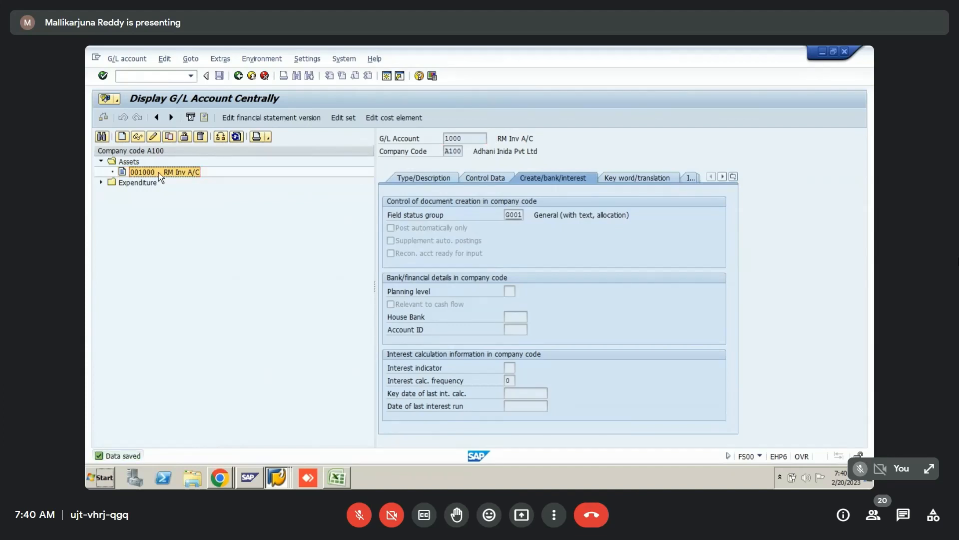
- Start creating G/L account 1001 in company code A100
key(alt+Tab)
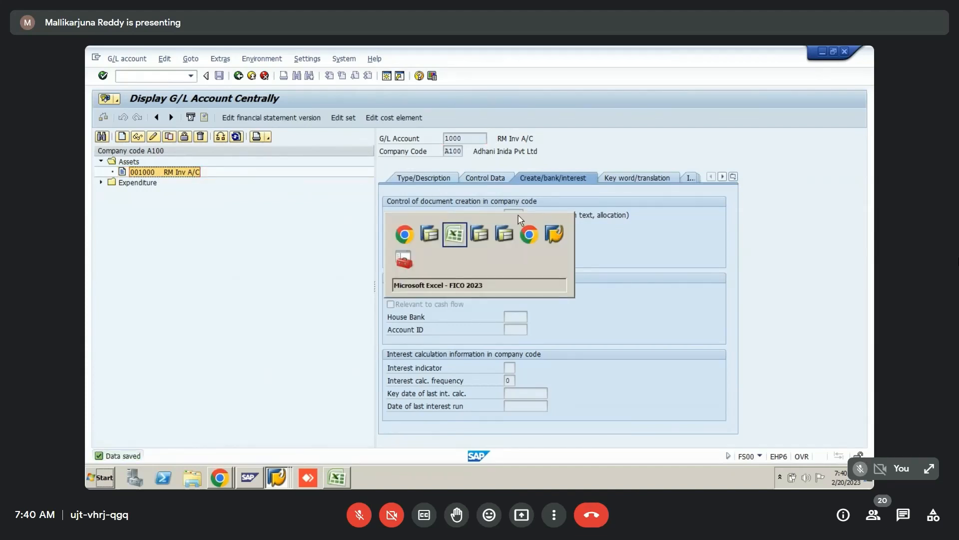
key(alt+Tab)
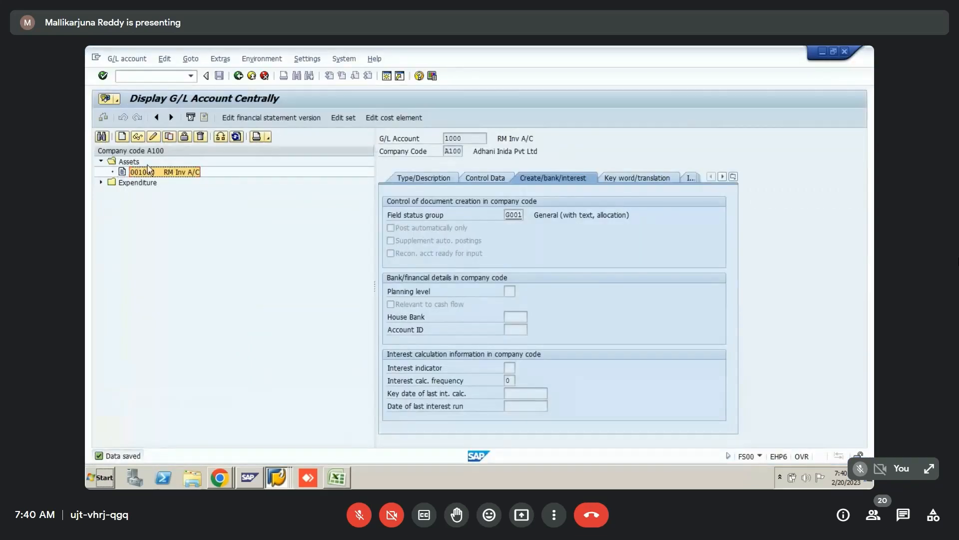
click(123, 137)
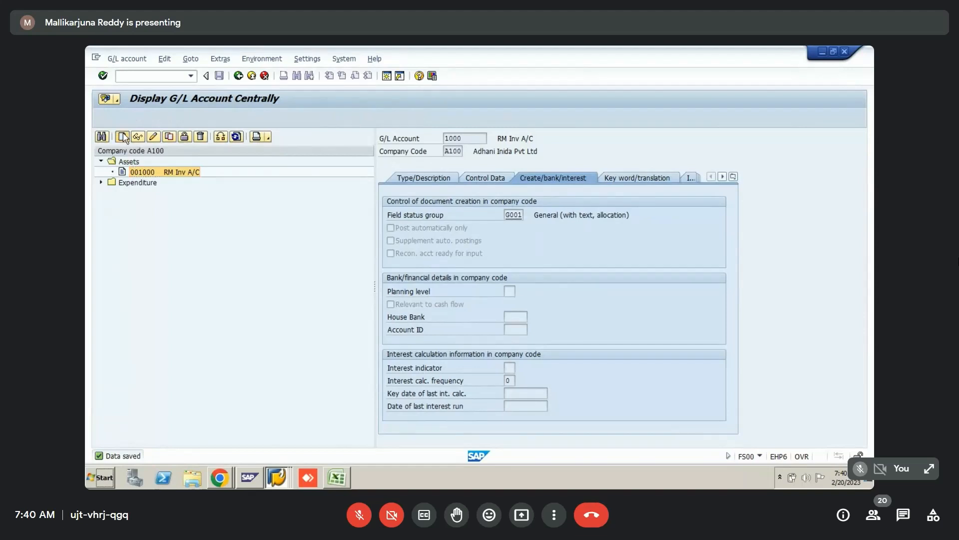
drag(194, 187, 477, 126)
text(1001)
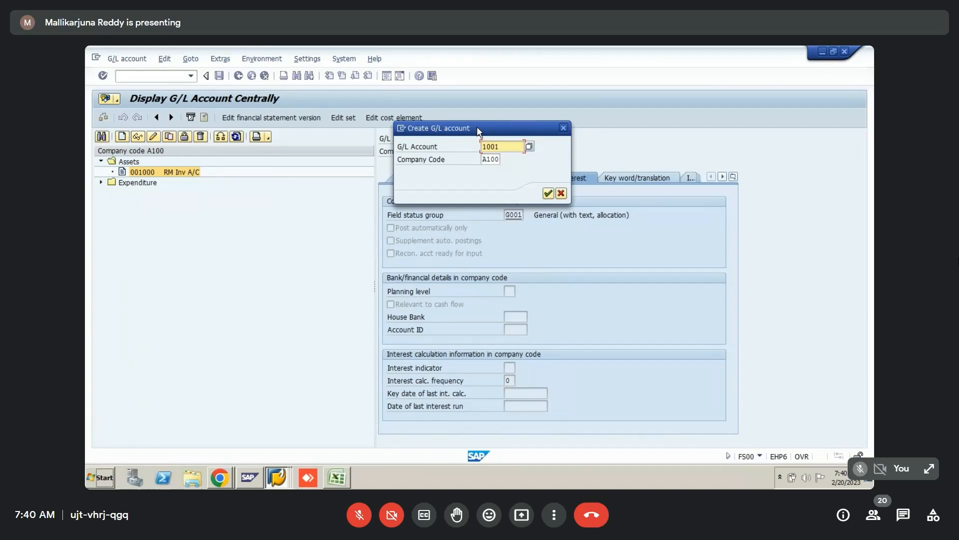
- Switch to the Excel notes and enter the heading "SFG Inv A/C" in C3668, below the last screenshot
key(alt+Tab)
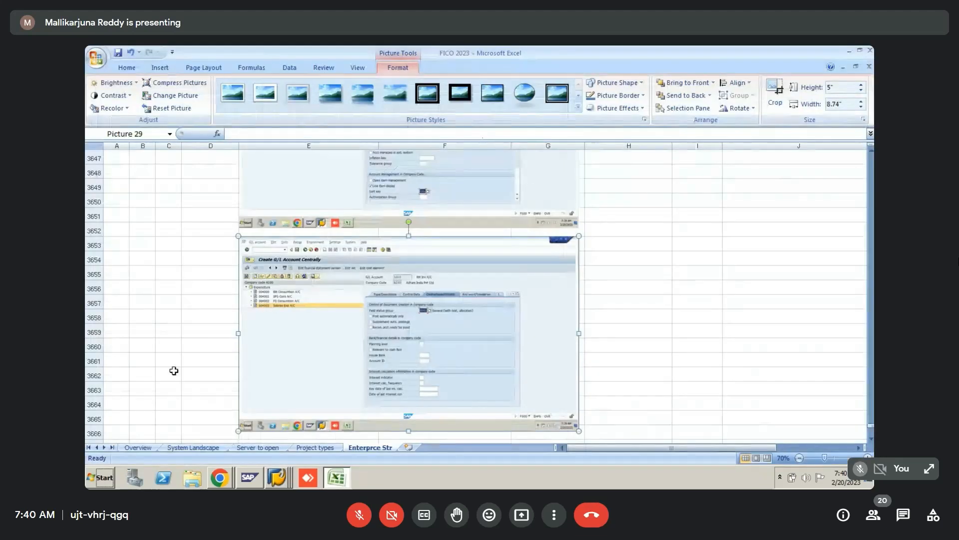
click(174, 370)
key(Return)
key(Down)
key(Down)
key(Down)
key(Down)
key(Down)
key(Down)
key(Down)
key(Down)
key(Down)
key(Down)
key(Down)
key(Down)
key(Down)
key(Down)
key(Down)
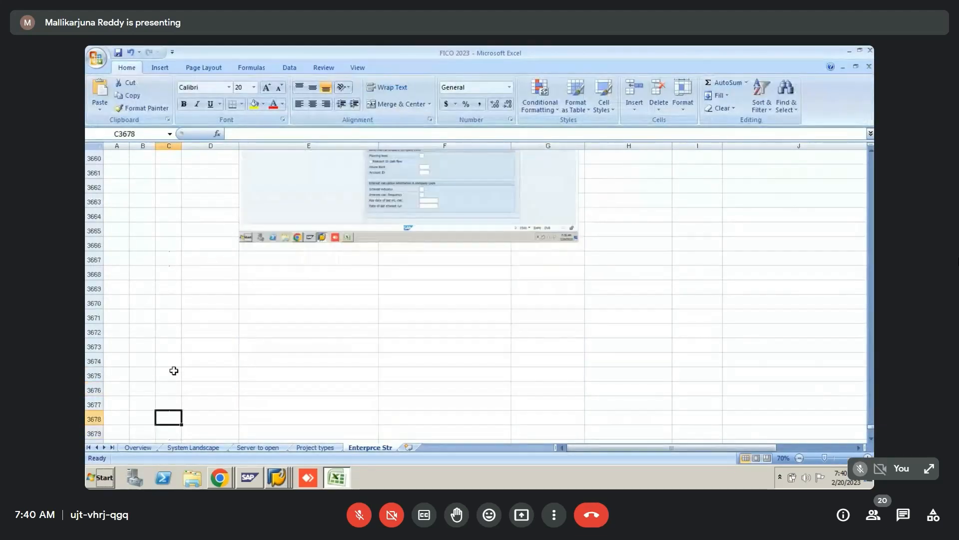
key(Up)
key(Up)
key(Up)
key(Up)
key(Up)
key(Up)
key(Up)
key(Up)
key(Up)
key(Up)
key(Up)
key(Up)
key(Up)
key(Down)
key(Down)
key(Down)
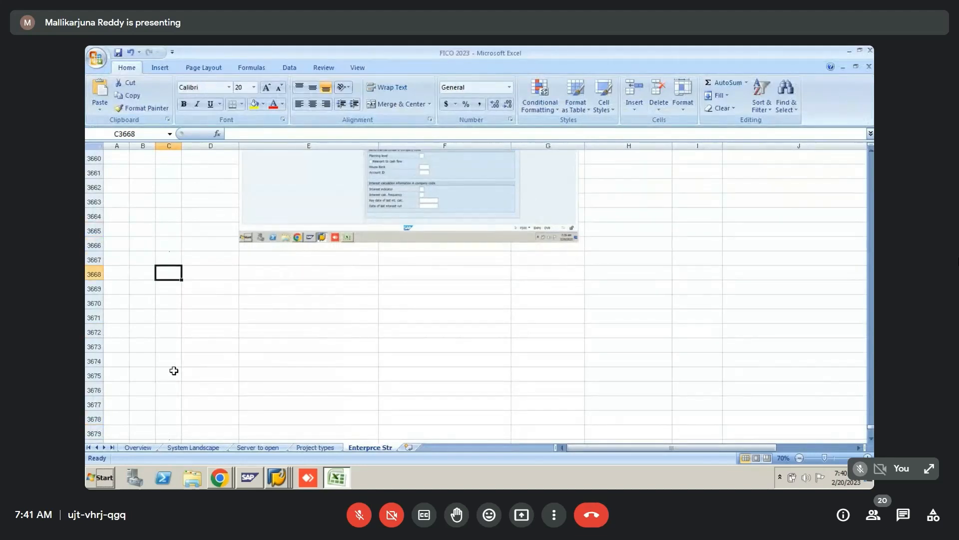
text(SFG)
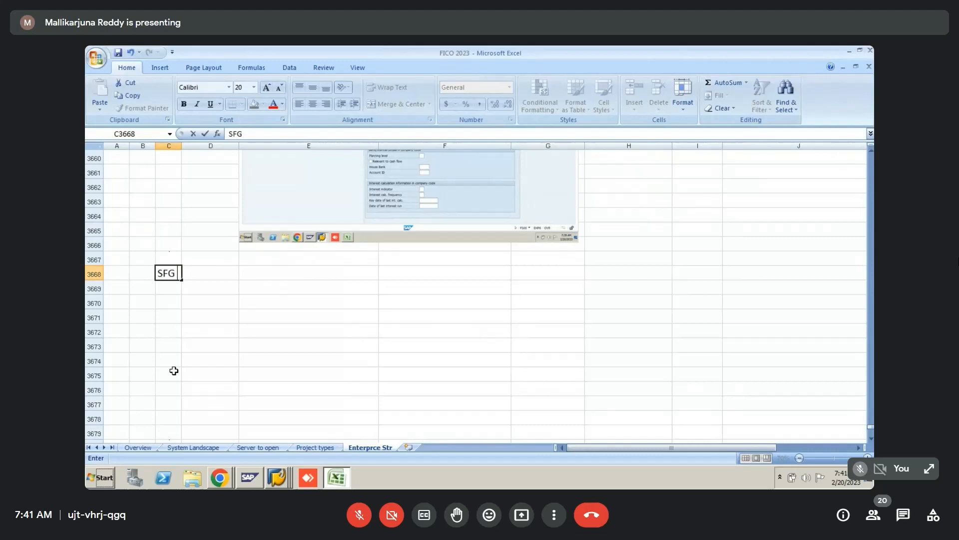
text( Inv A)
key(Return)
- Paste the account 1001 creation dialog screenshot at E3669 and set its height to 5 inches
key(Right)
key(Right)
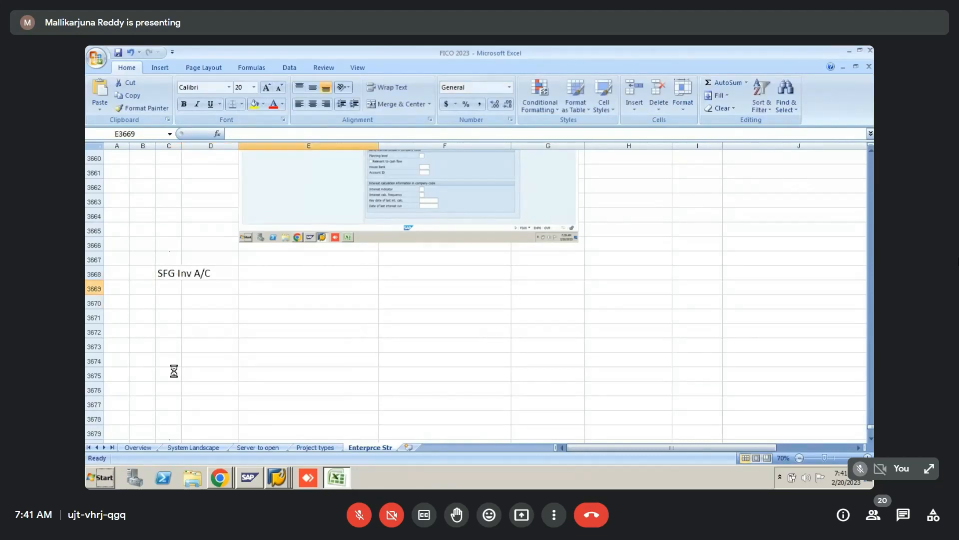
key(ctrl+v)
double_click(411, 344)
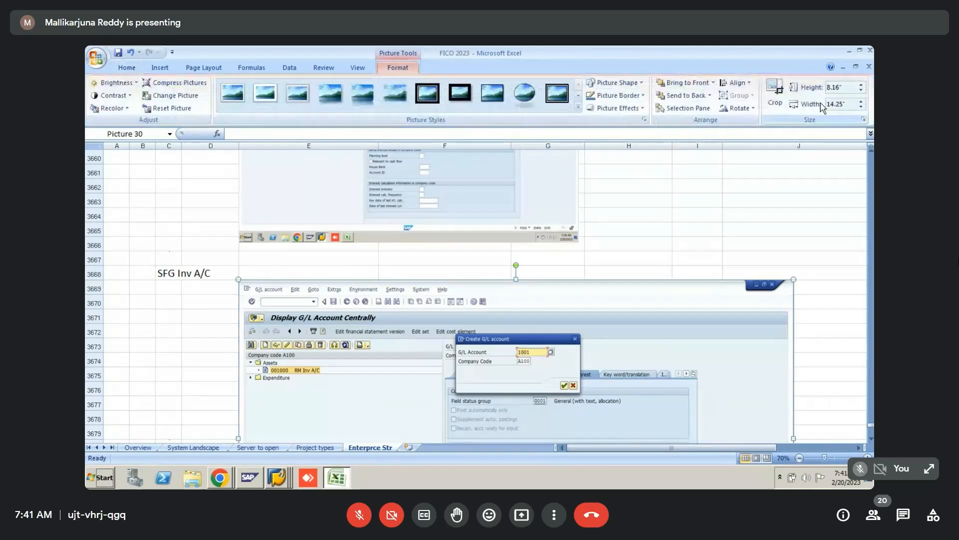
click(842, 88)
text(5)
key(Return)
- Return to SAP, confirm creating account 1001 in company code A100 and show its type/description data
key(alt+Tab)
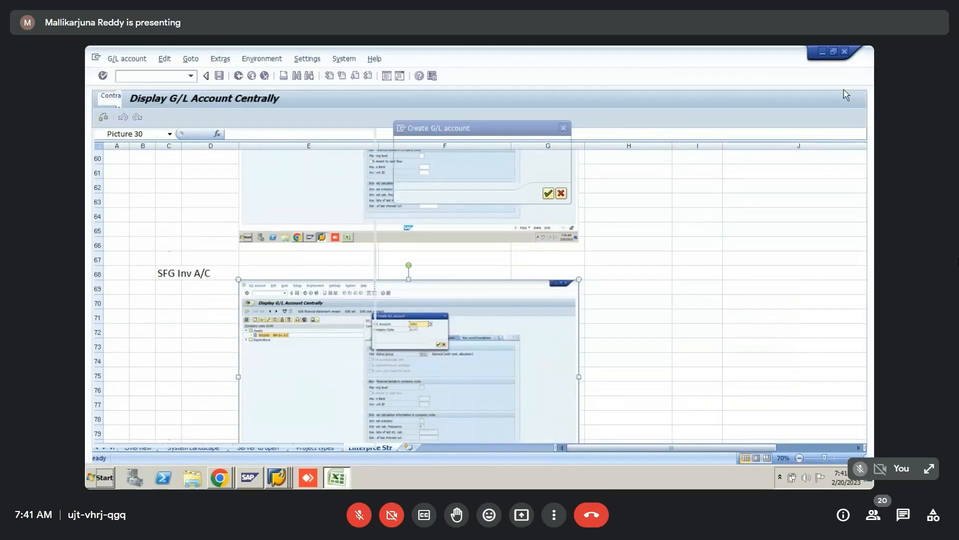
click(548, 193)
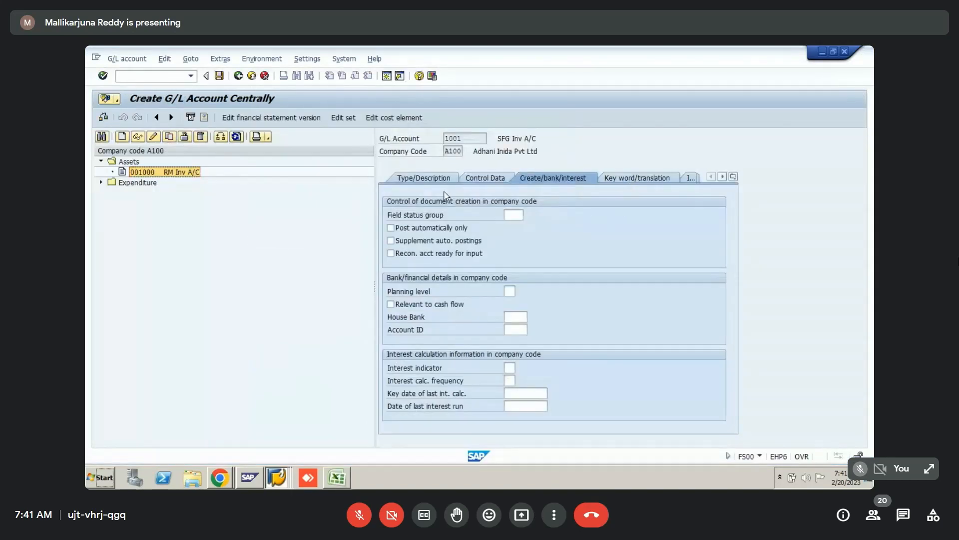
click(416, 181)
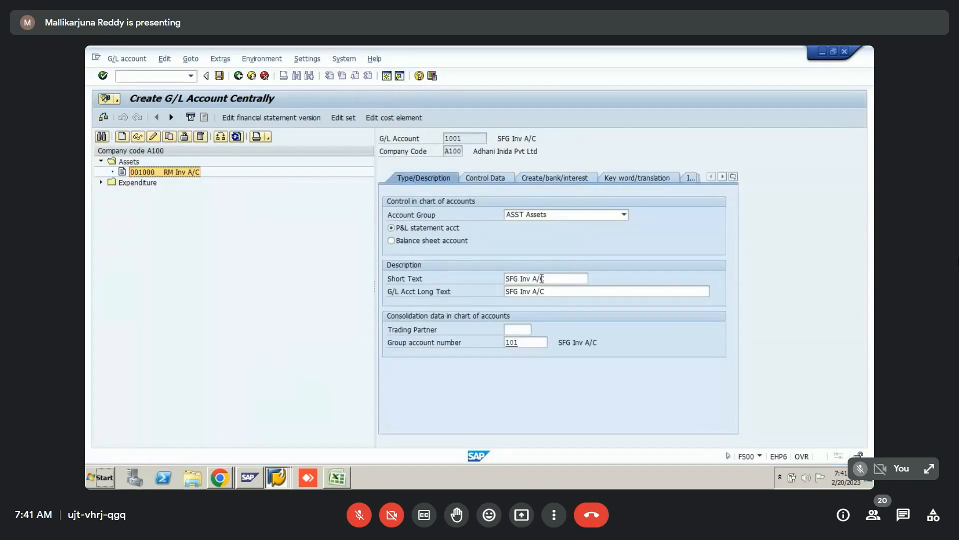
- Switch to the Excel notes, paste the account 1001 type/description screenshot at E3683 and set its height to 5 inches
key(alt+Tab)
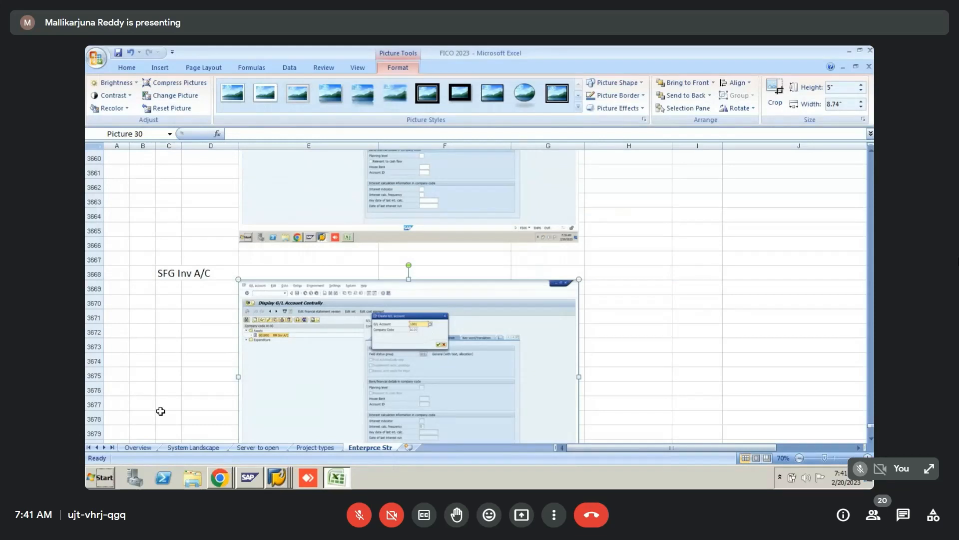
click(154, 403)
key(Down)
key(Down)
key(Down)
key(Down)
key(Down)
key(Down)
key(Down)
key(Down)
key(Down)
key(Down)
key(Down)
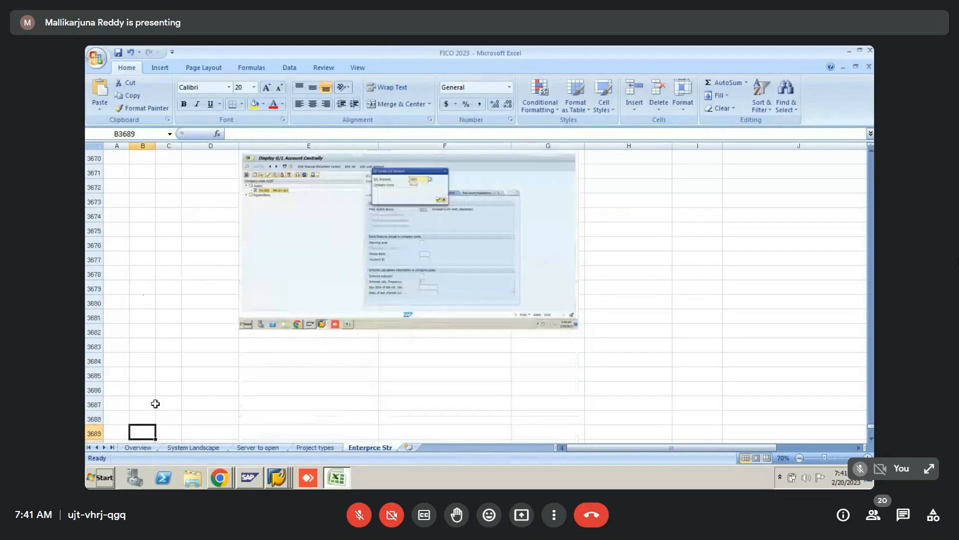
key(Right)
key(Right)
key(Up)
key(Up)
key(Right)
key(Up)
key(Up)
key(Up)
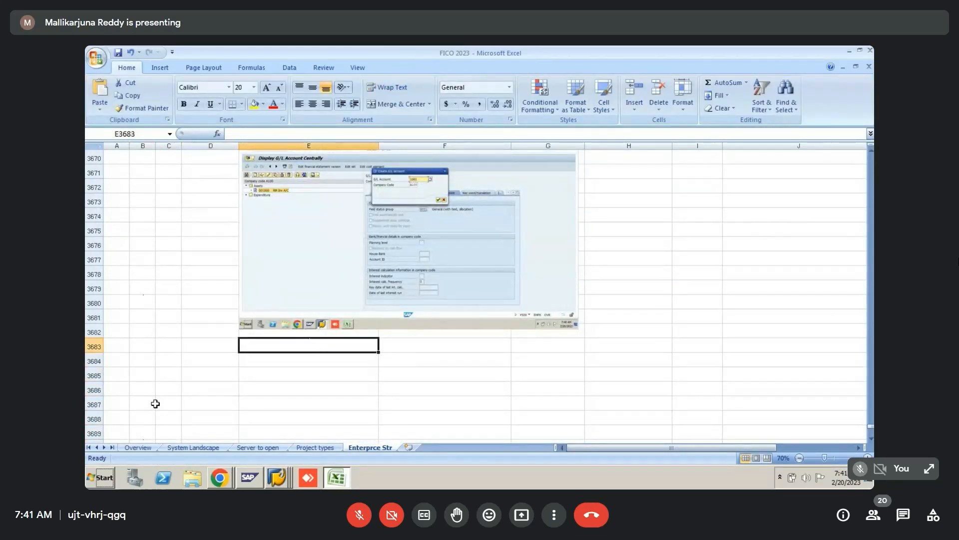
key(ctrl+v)
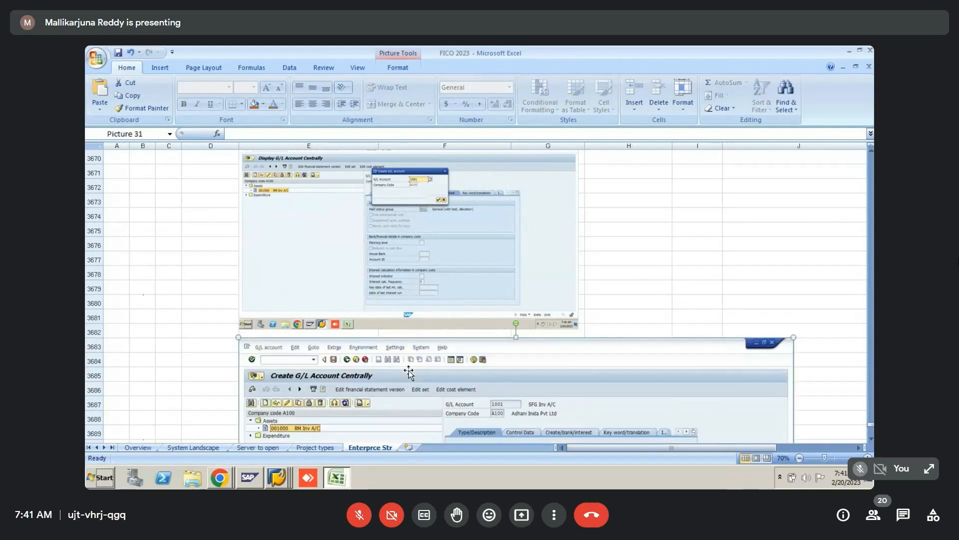
click(848, 88)
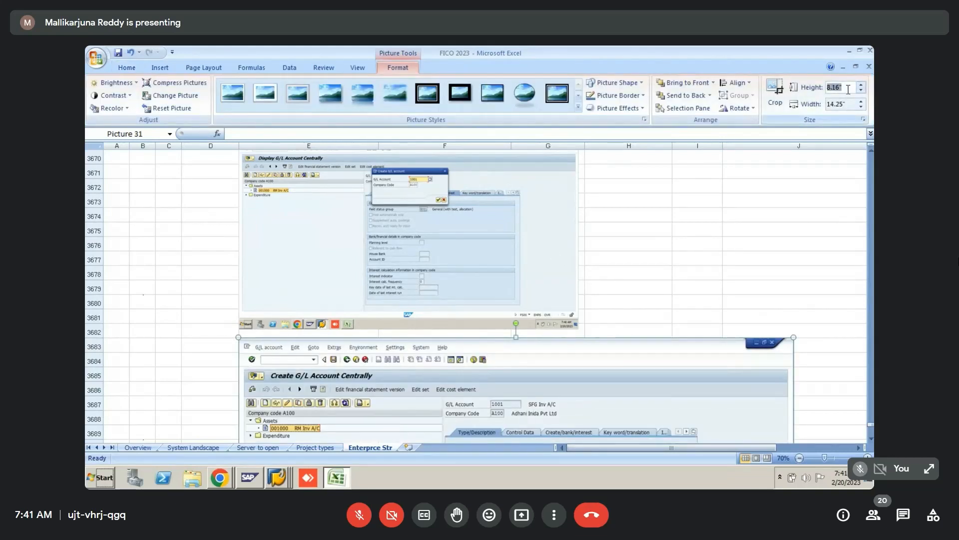
text(5)
key(Return)
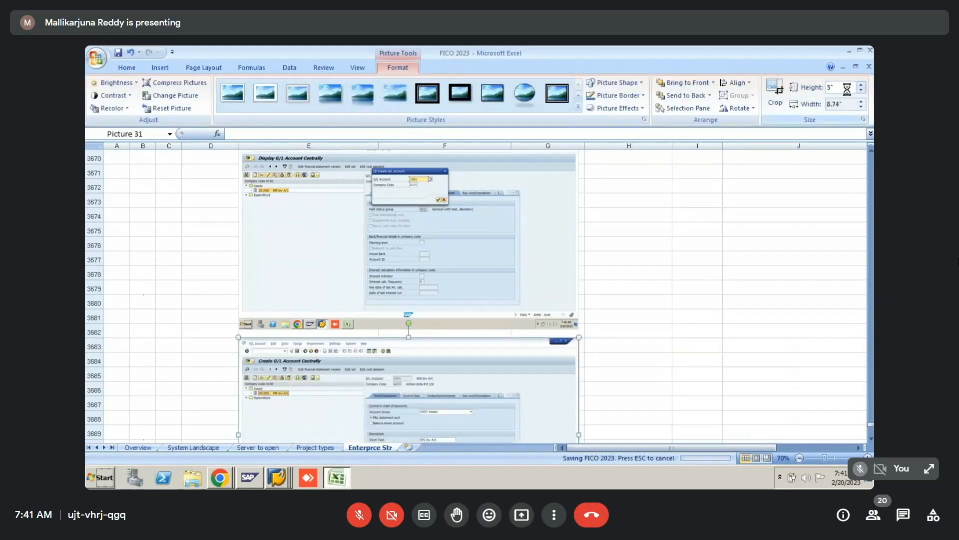
- Return to SAP and, in account 1001's control data, enable line item display and set the sort key to 001
key(alt+Tab)
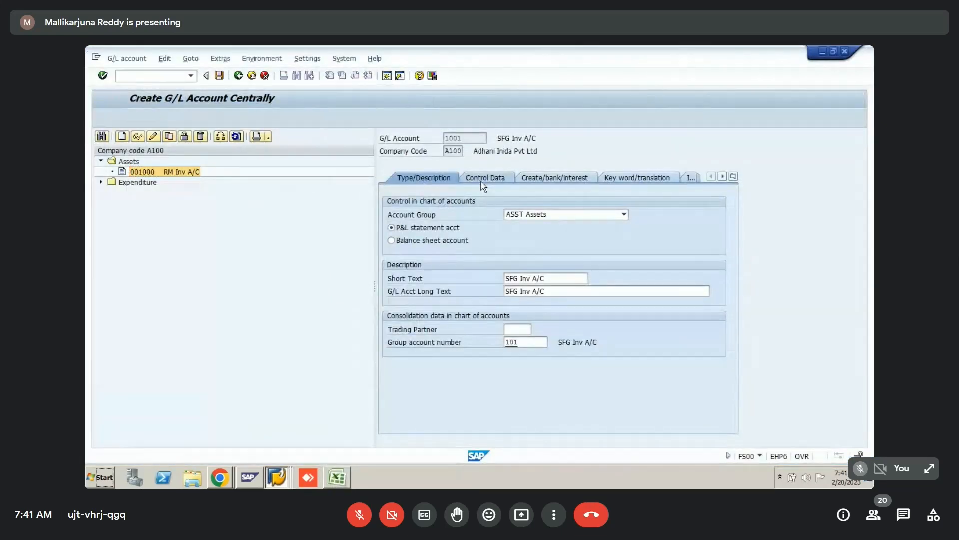
click(482, 181)
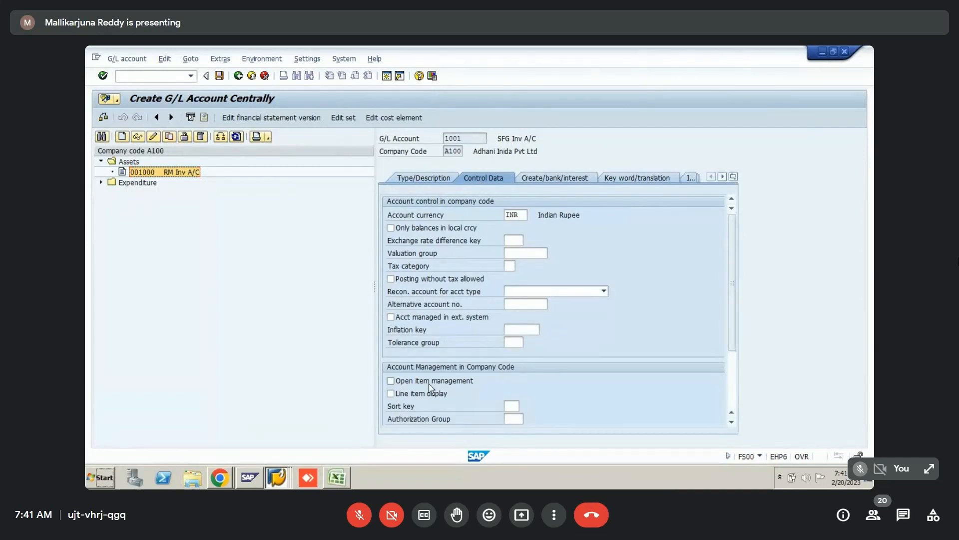
click(424, 395)
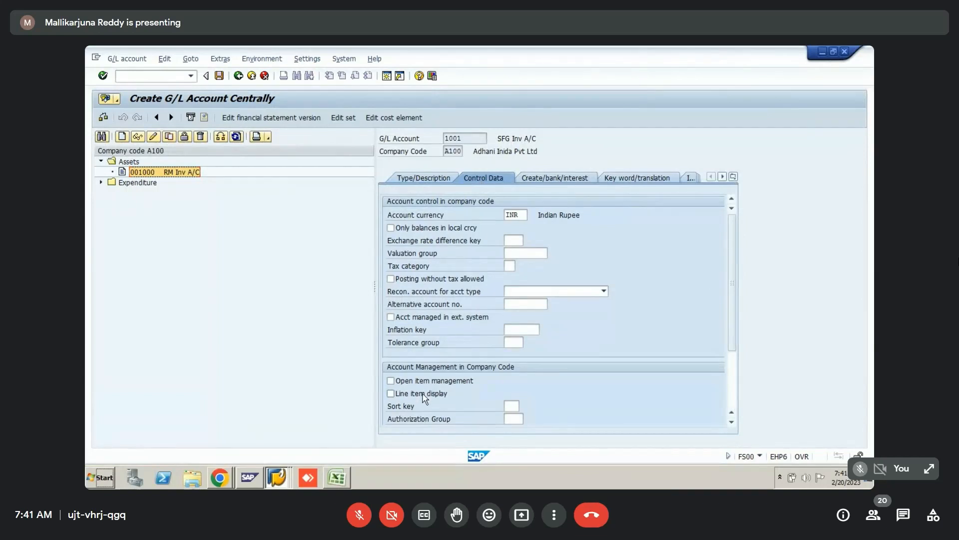
click(510, 406)
key(Down)
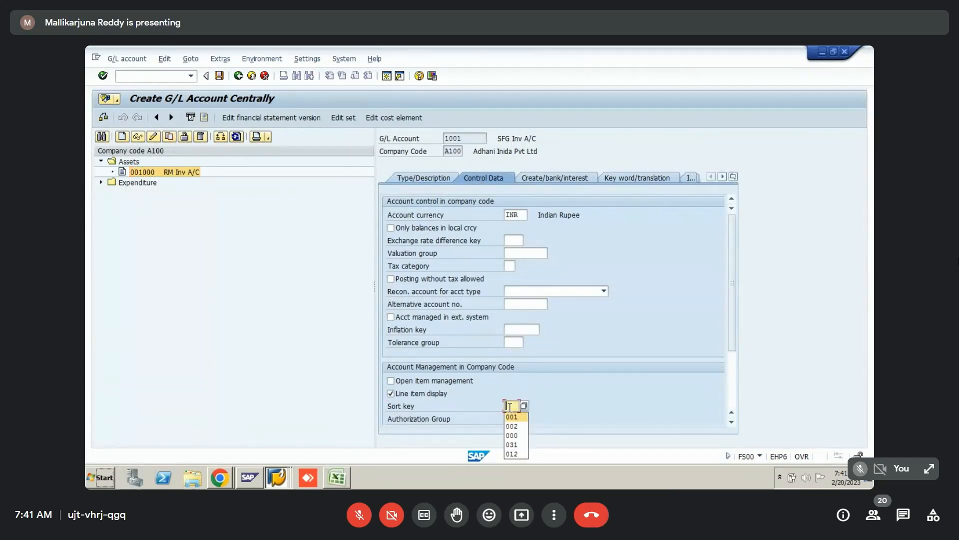
key(Tab)
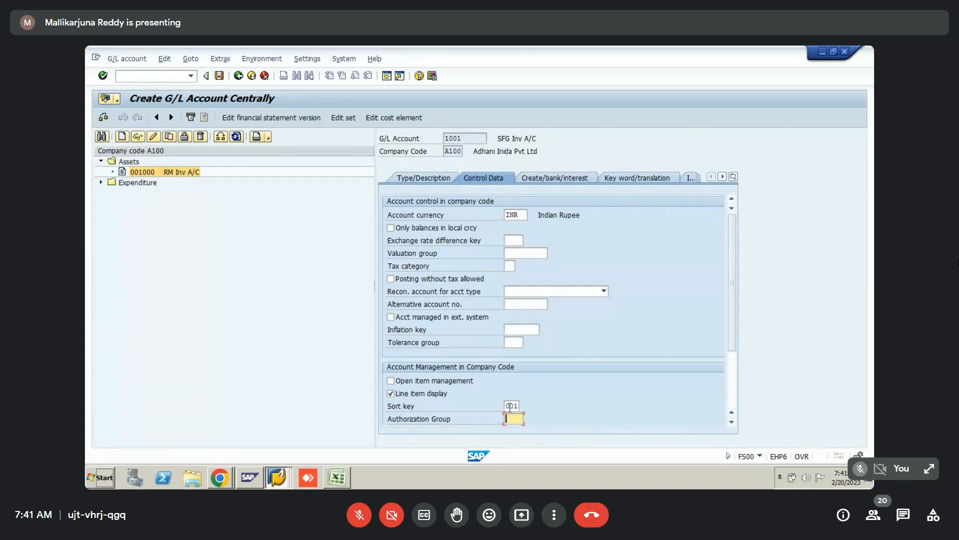
- Switch to the Excel notes, paste the account 1001 control data screenshot at E3698 and set its height to 5 inches
key(alt+Tab)
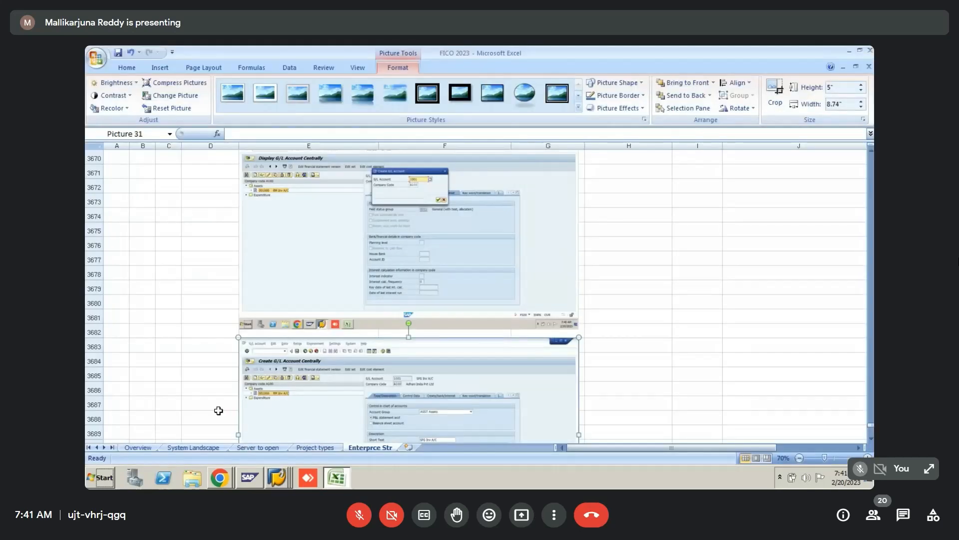
click(218, 410)
key(Down)
key(Down)
key(Down)
key(Down)
key(Down)
key(Down)
key(Down)
key(Down)
key(Down)
key(Down)
key(Down)
key(Down)
key(Down)
key(Down)
key(Down)
key(Down)
key(Down)
key(Down)
key(Down)
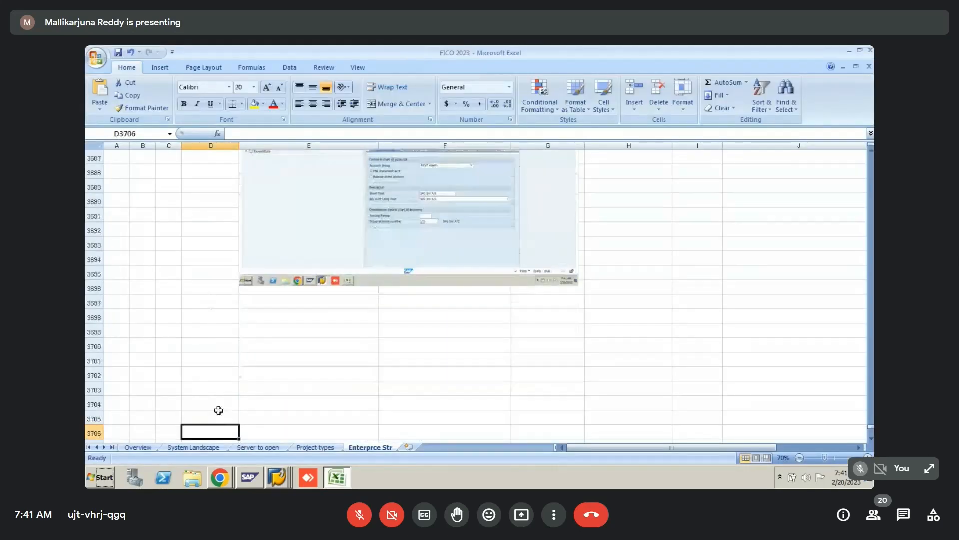
key(Up)
key(Up)
key(Up)
key(Up)
key(Up)
key(Up)
key(Up)
key(Up)
key(Up)
key(Up)
key(Up)
key(Up)
key(Right)
key(Right)
key(Down)
key(Down)
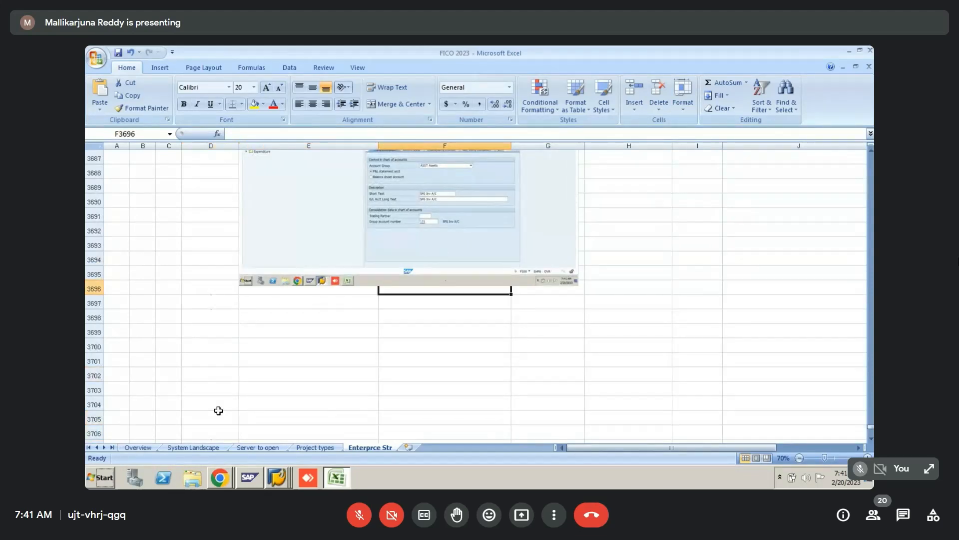
key(Down)
key(Down)
key(Left)
key(Left)
key(Right)
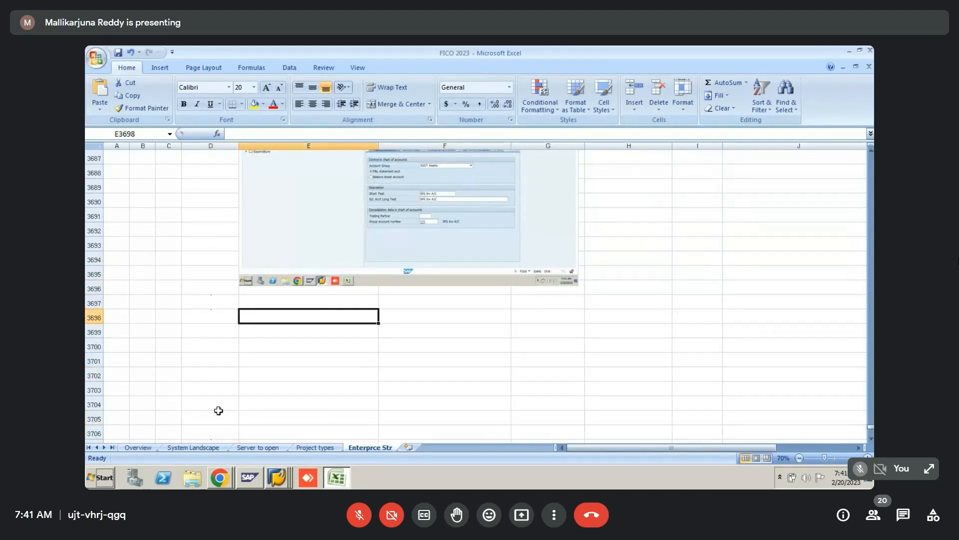
key(ctrl+v)
double_click(411, 370)
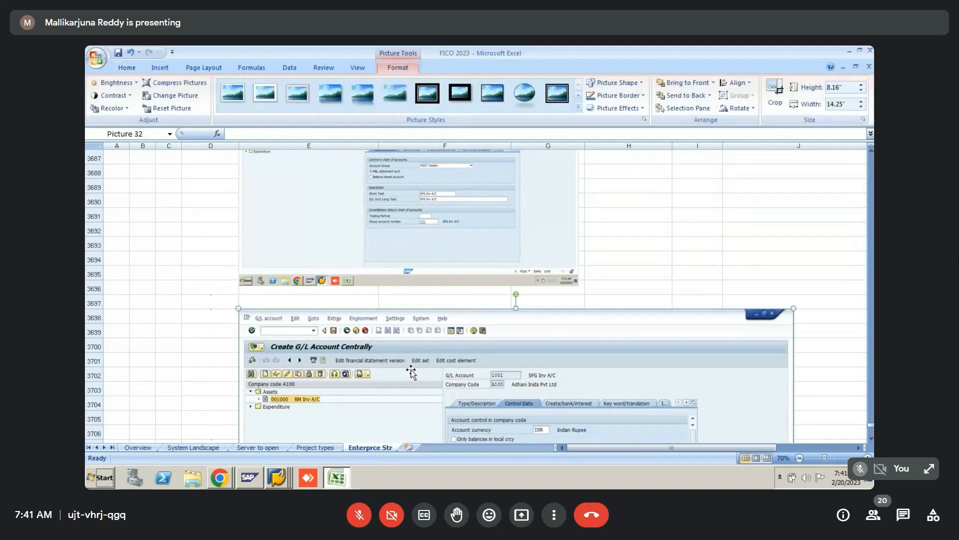
click(843, 87)
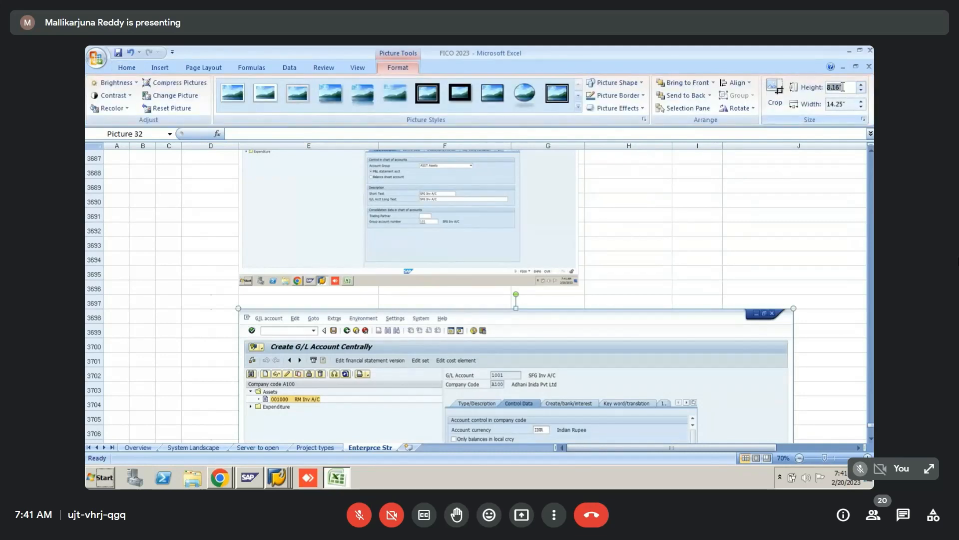
text(5)
key(Return)
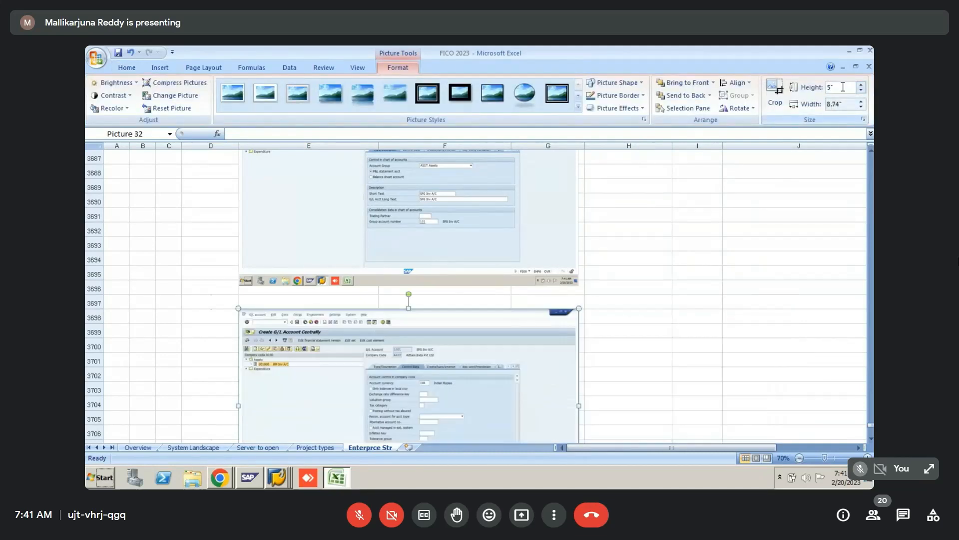
- Return to SAP and set account 1001's field status group to G001 in the create/bank/interest data
key(alt+Tab)
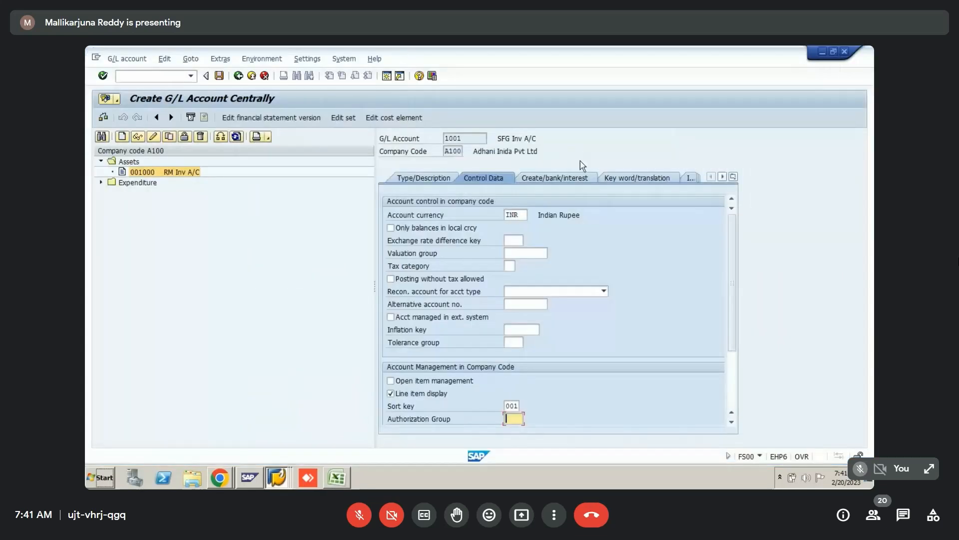
click(564, 181)
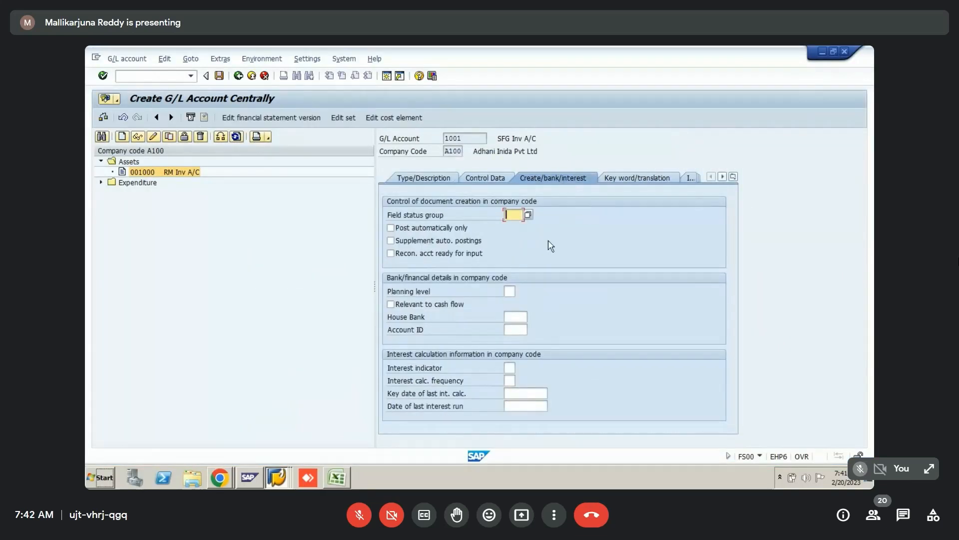
key(BackSpace)
key(Down)
key(Return)
key(Return)
- Switch to the Excel notes, paste the create/bank/interest screenshot at E3713, set its height to 5 inches and save the workbook
key(alt+Tab)
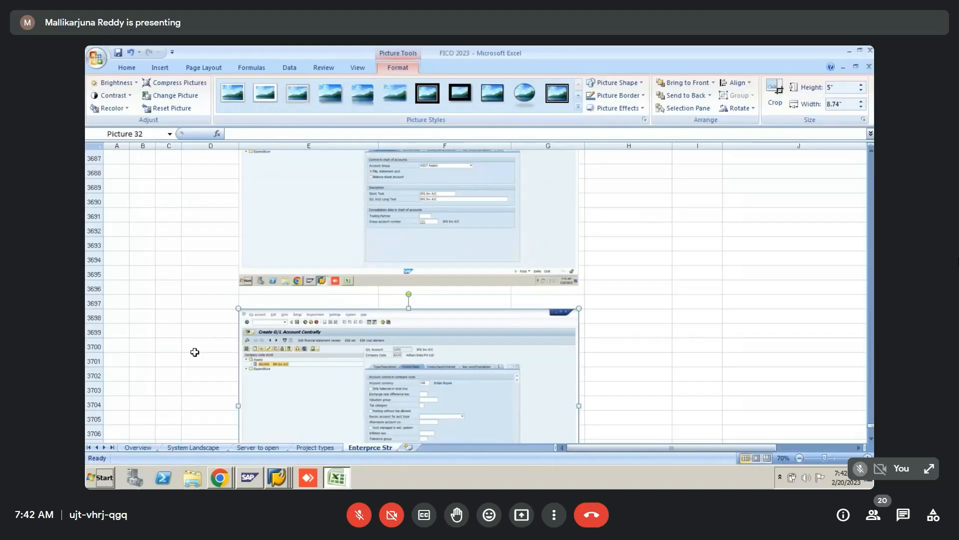
click(191, 360)
key(Down)
key(Down)
key(Down)
key(Down)
key(Down)
key(Down)
key(Down)
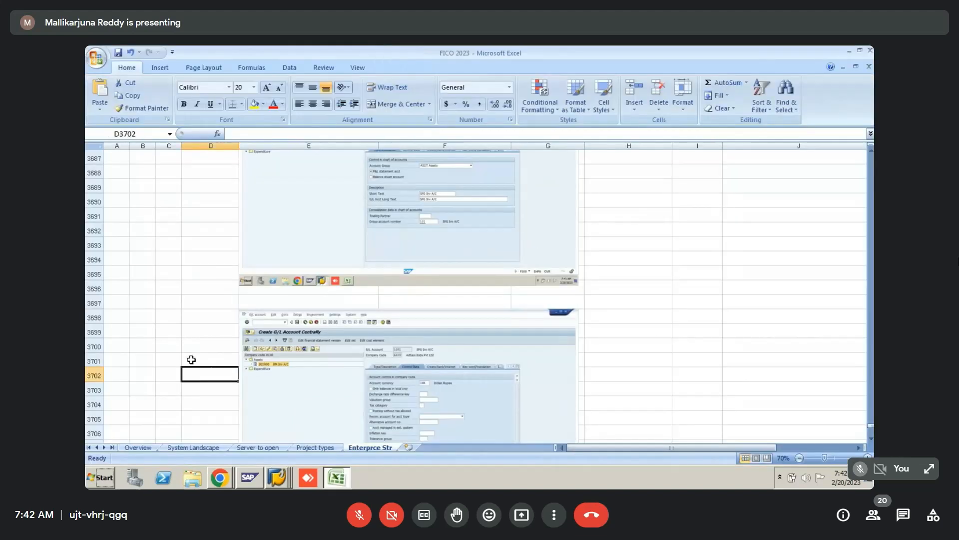
key(Down)
key(Down)
key(Down)
key(Down)
key(Down)
key(Down)
key(Down)
key(Down)
key(Down)
key(Down)
key(Right)
key(Up)
key(Up)
key(Up)
key(Up)
key(Up)
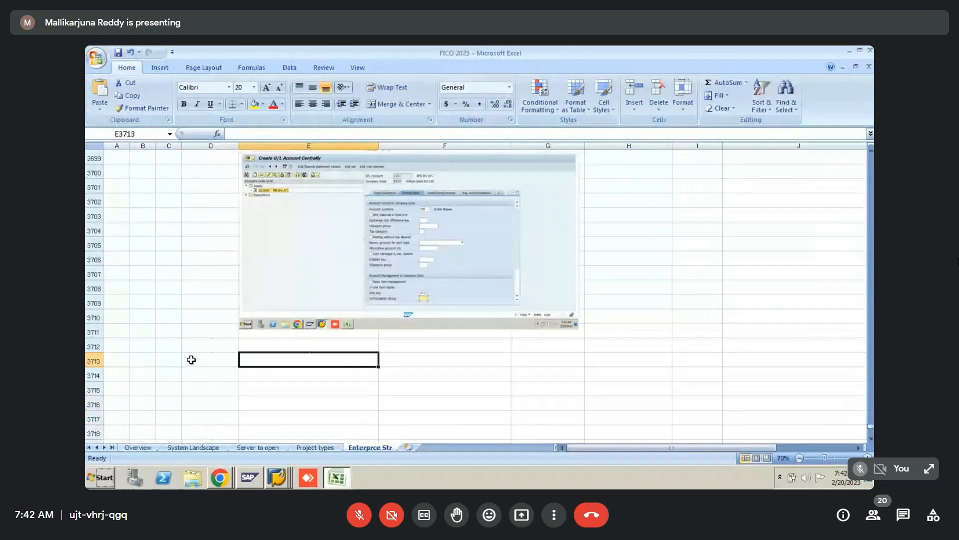
key(ctrl+v)
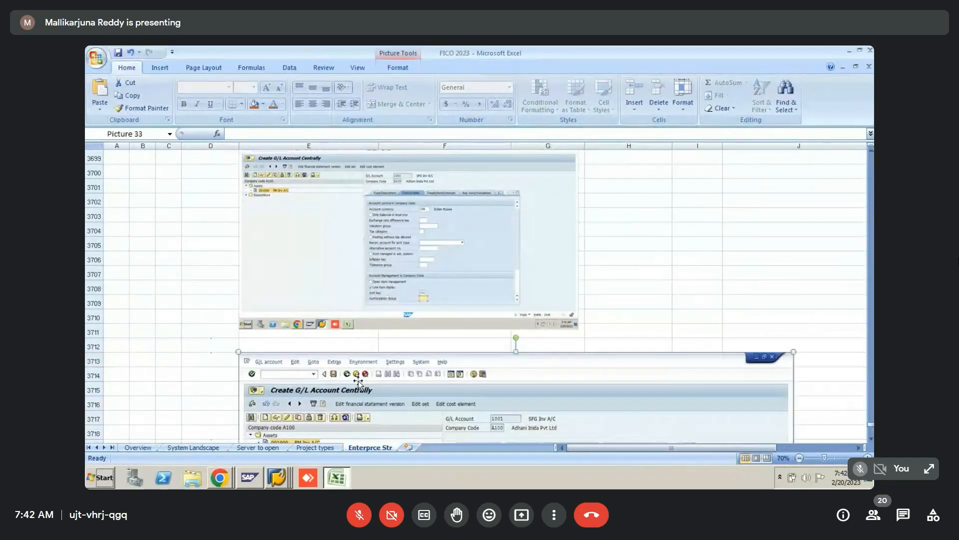
click(397, 68)
click(849, 88)
text(5)
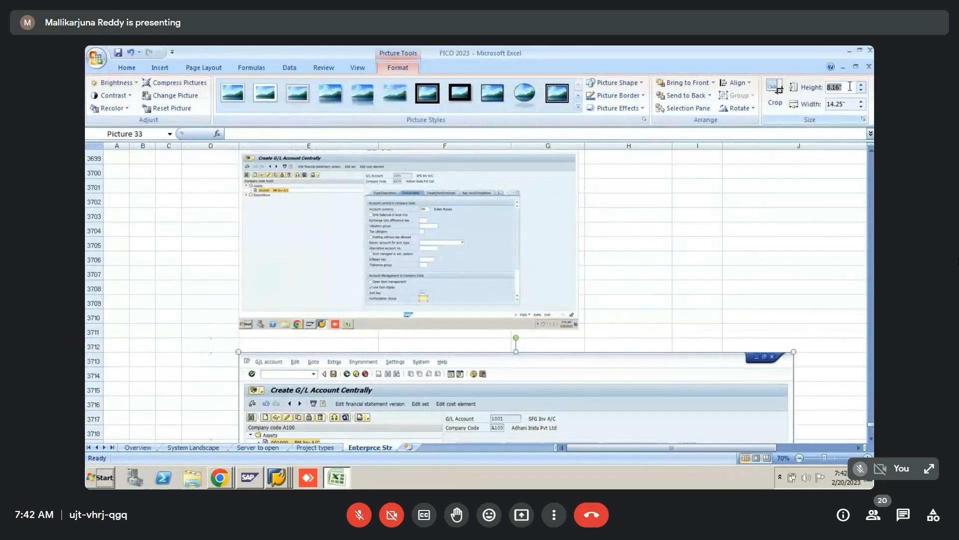
key(Return)
key(ctrl+s)
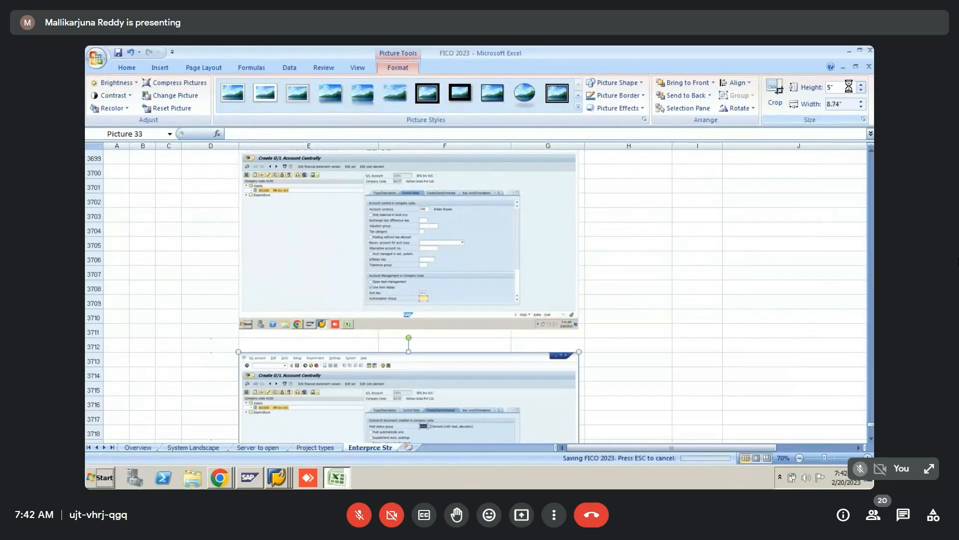
- Return to SAP, save account 1001 in company code A100 and consult the chart-level account list in table SKA1
key(alt+Tab)
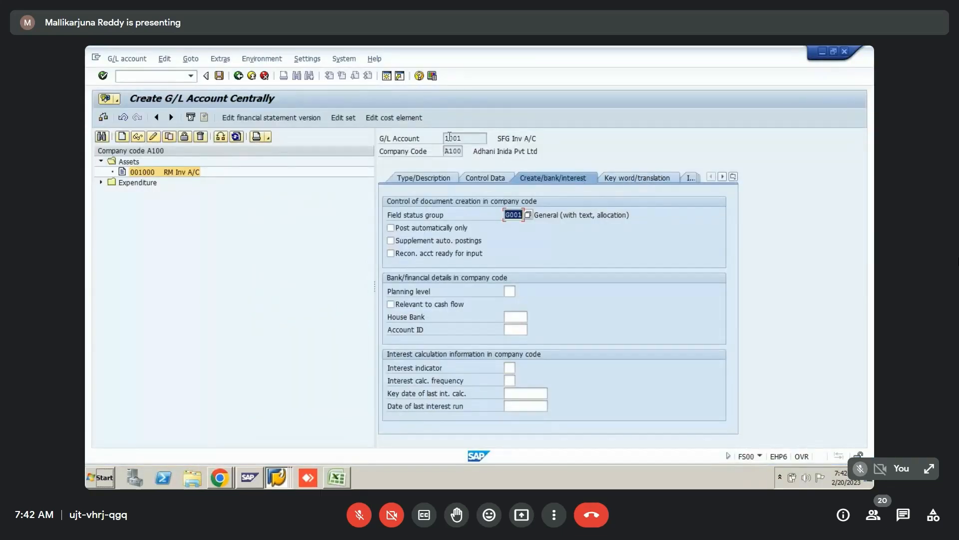
click(219, 75)
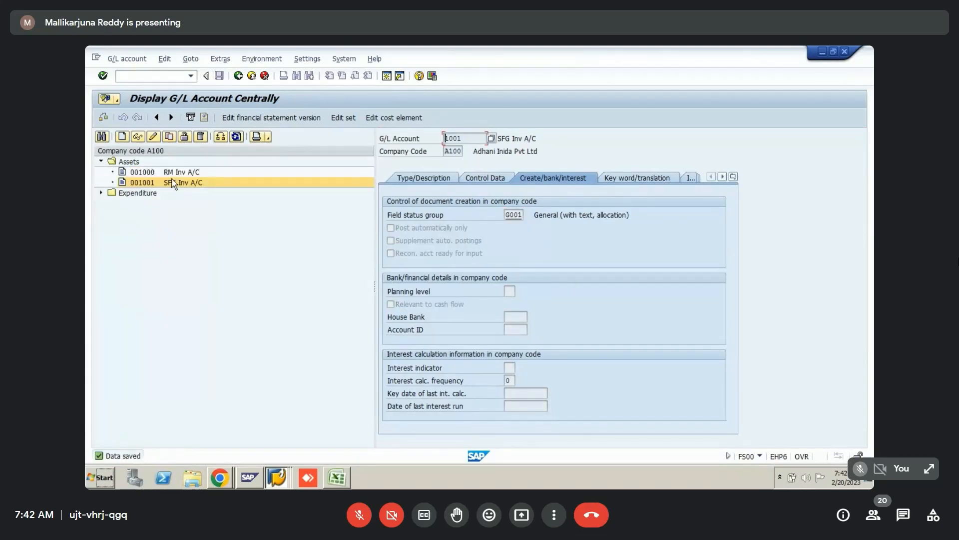
key(alt+Tab)
key(alt+Tab)
key(alt+Tab)
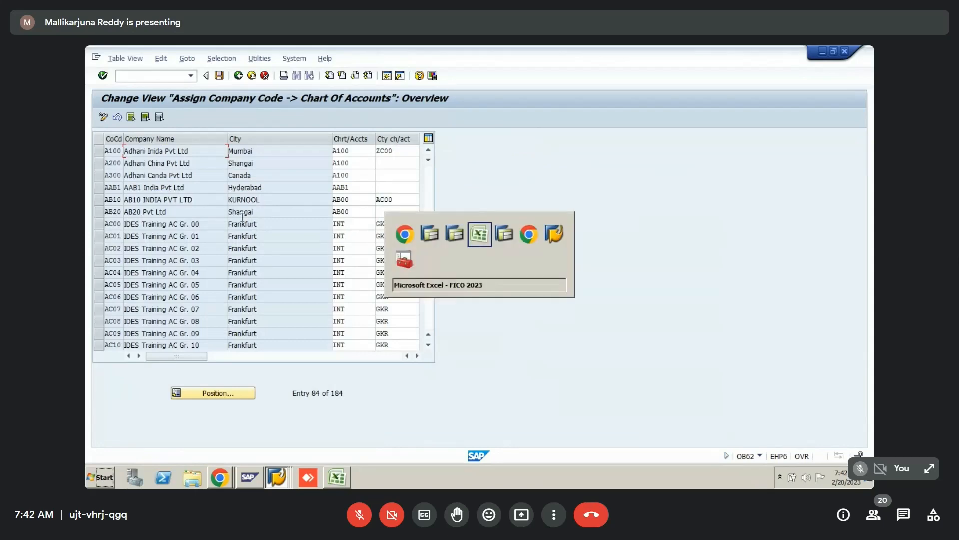
key(alt+Tab)
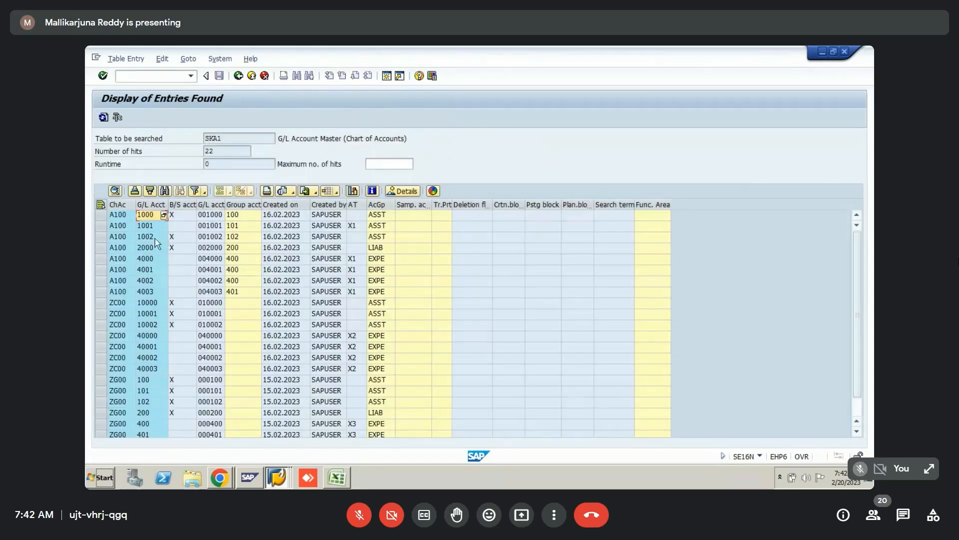
key(alt+Tab)
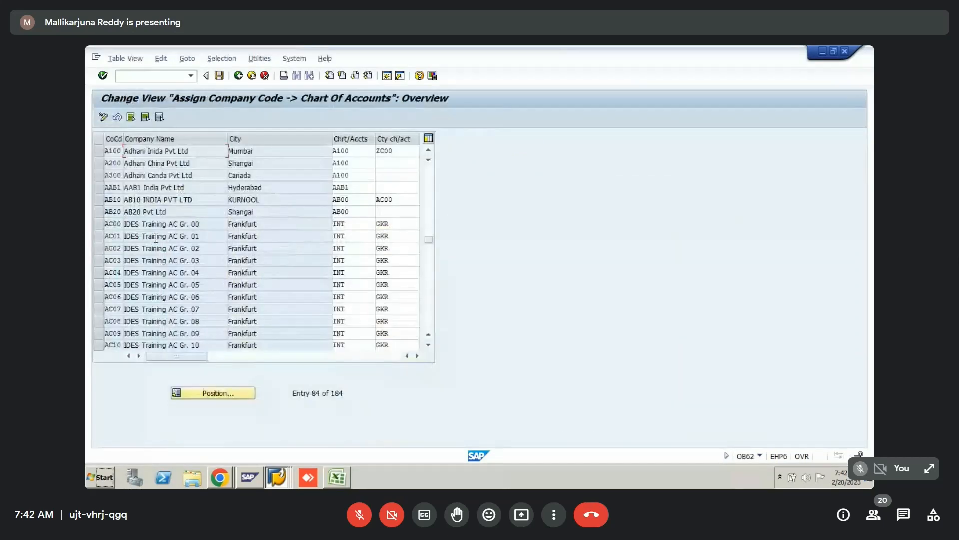
key(alt+Tab)
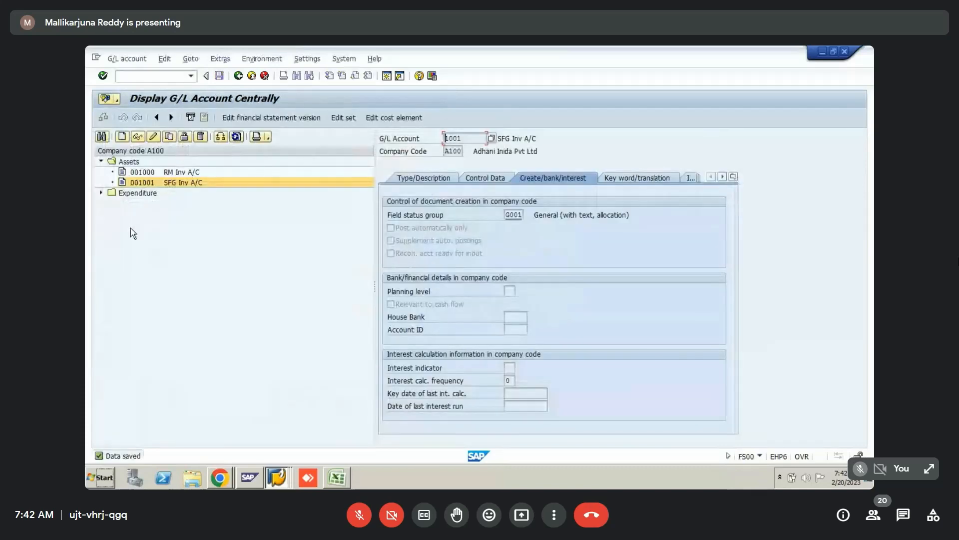
- Switch to the Excel notes and enter the heading FG Inv A/C in C3728, below the account 1001 screenshots
key(alt+Tab)
key(alt+Tab)
key(alt+Tab)
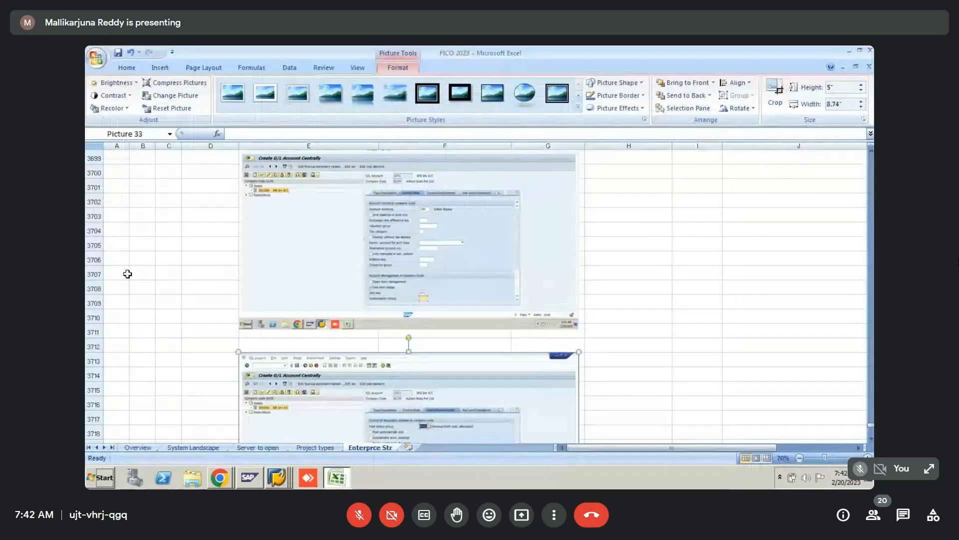
click(149, 337)
key(Down)
key(Down)
key(Down)
key(Down)
key(Down)
key(Down)
key(Down)
key(Down)
key(Down)
key(Down)
key(Down)
key(Down)
key(Down)
key(Down)
key(Down)
key(Down)
key(Down)
key(Down)
key(Down)
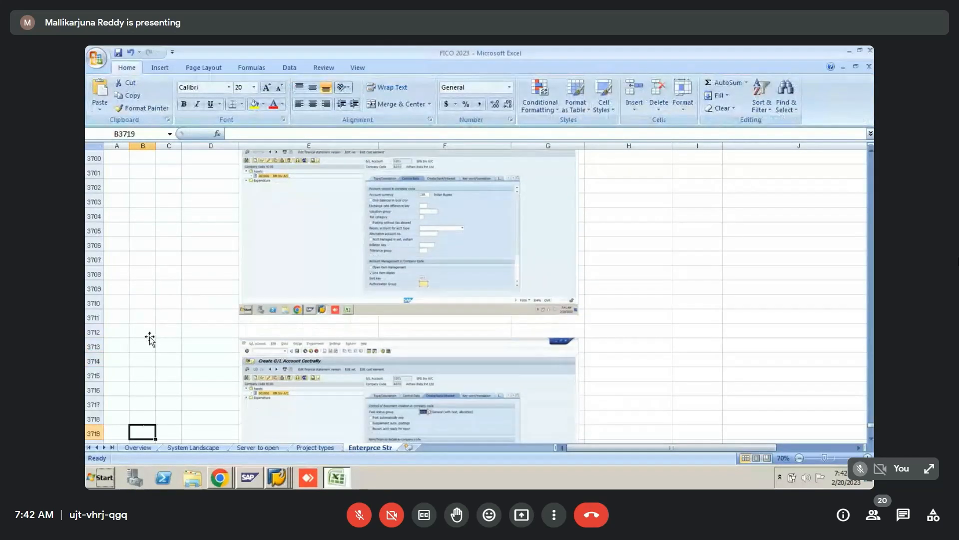
key(Right)
key(Down)
key(Up)
key(Up)
key(Up)
key(Up)
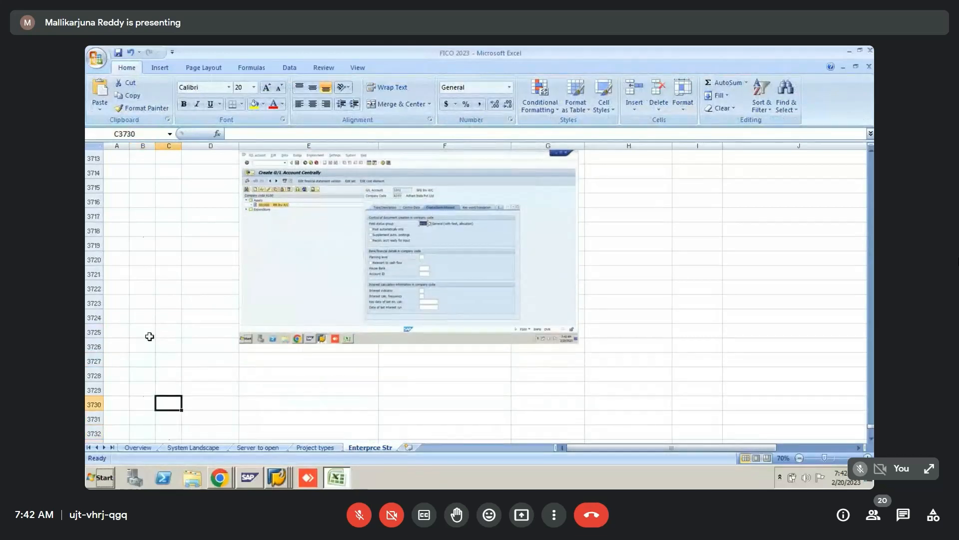
key(Down)
text(FG)
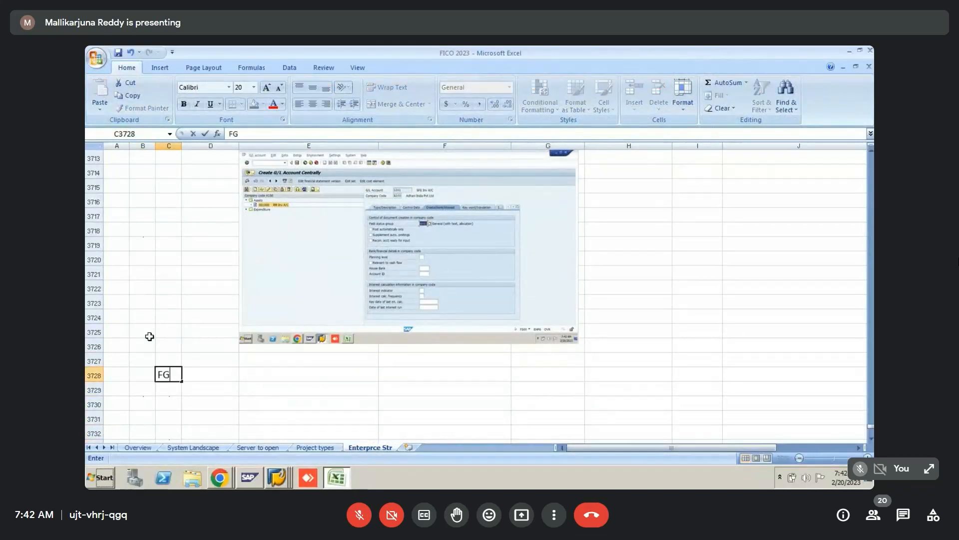
text( Inv A)
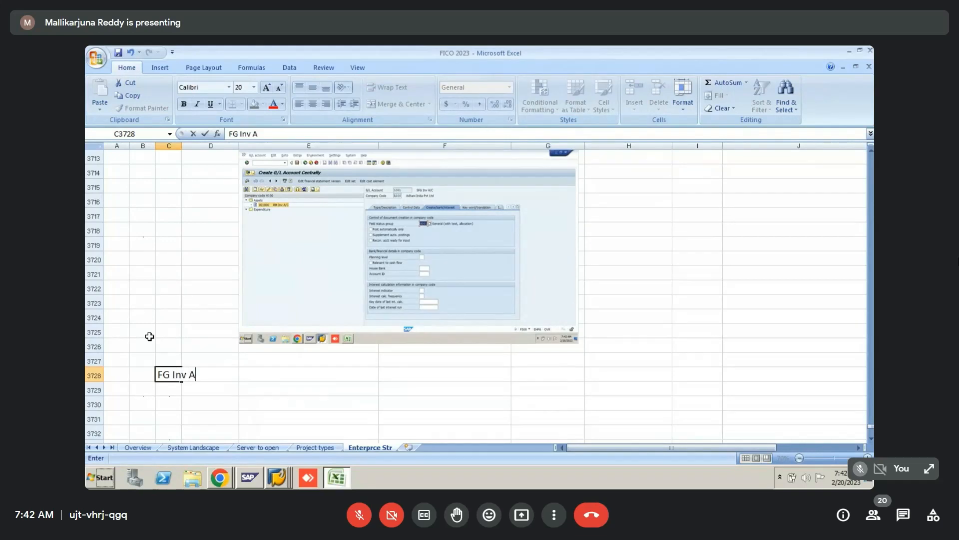
text(/C)
key(Return)
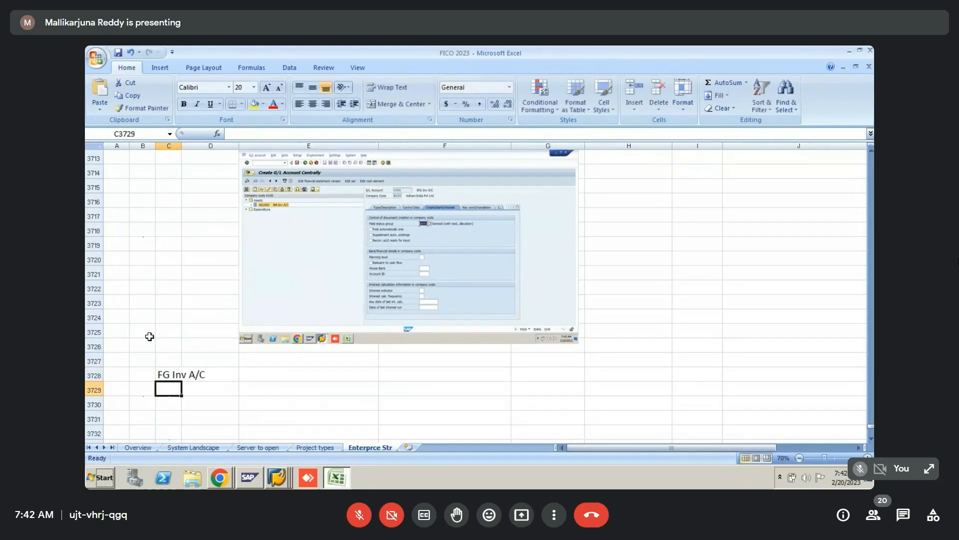
key(Right)
key(Right)
- Return to SAP, start creating G/L account 1002 in company code A100 and display its type/description data
key(alt+Tab)
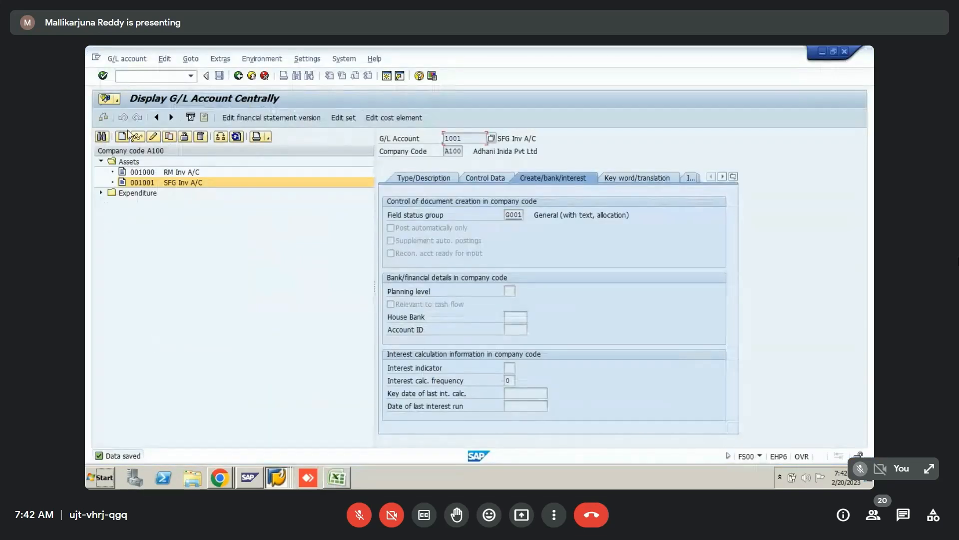
click(122, 138)
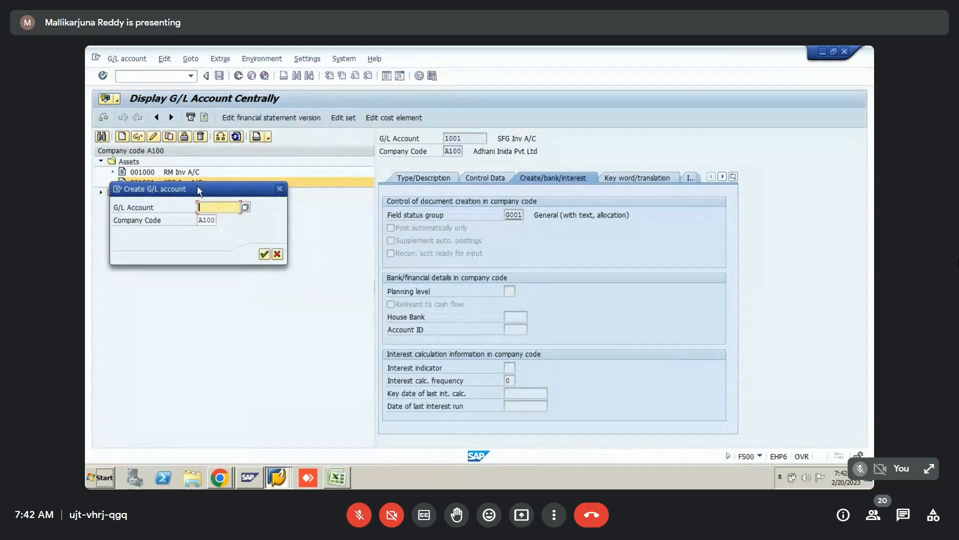
drag(196, 185, 553, 157)
text(100)
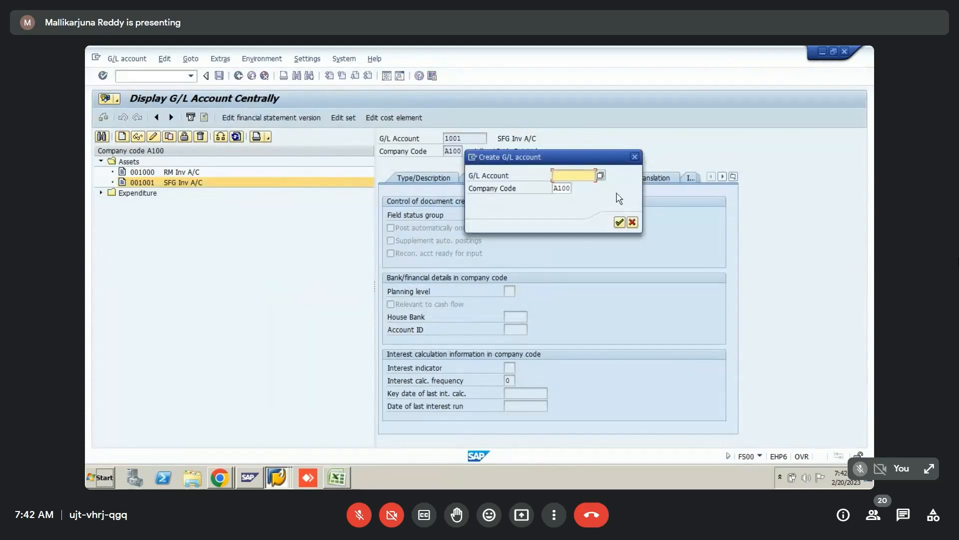
text(2)
key(Return)
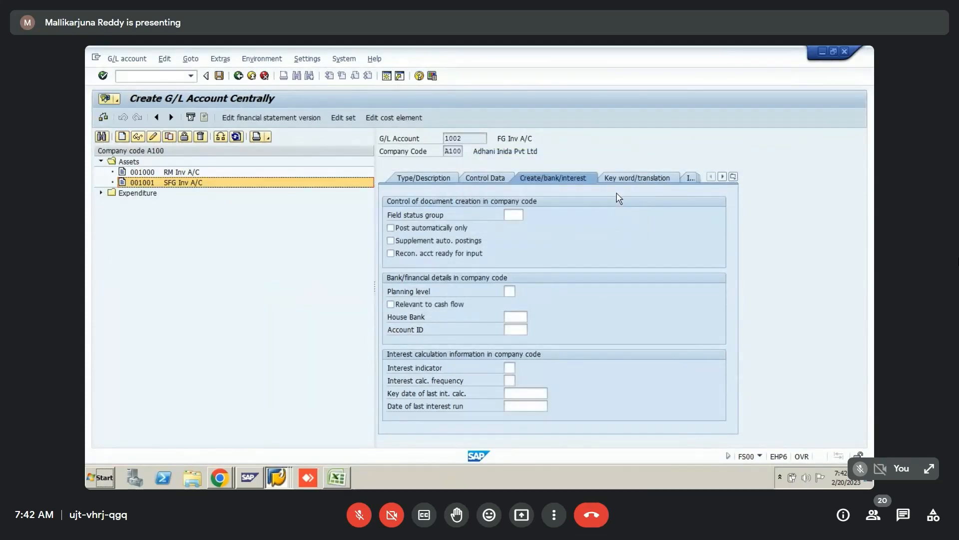
click(429, 179)
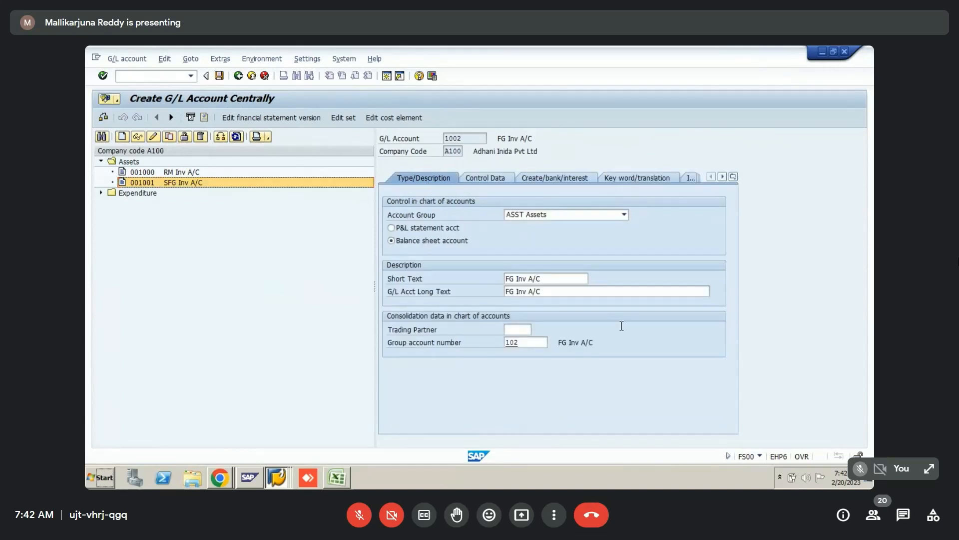
- Switch to the Excel notes, paste the account 1002 type/description screenshot at E3729 and set its height to 5 inches
key(alt+Tab)
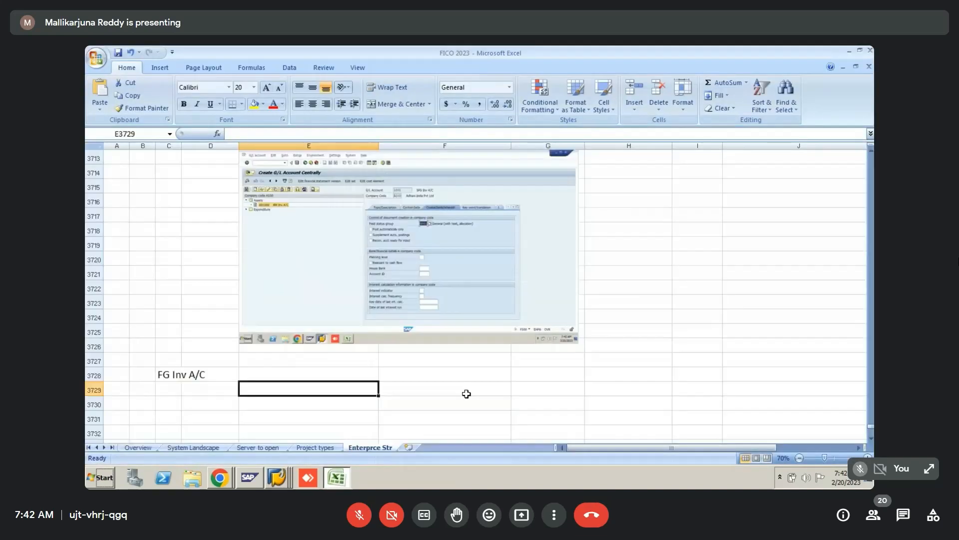
key(ctrl+v)
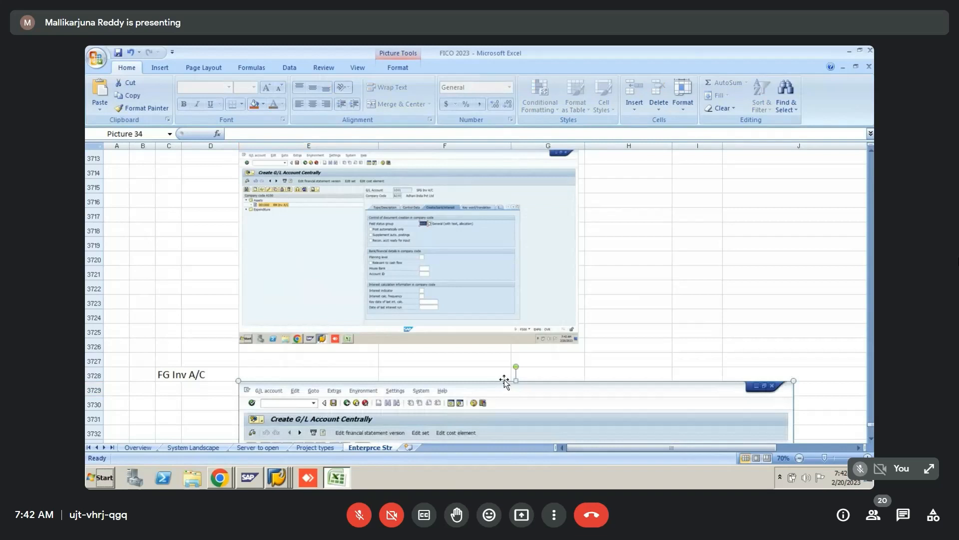
double_click(508, 408)
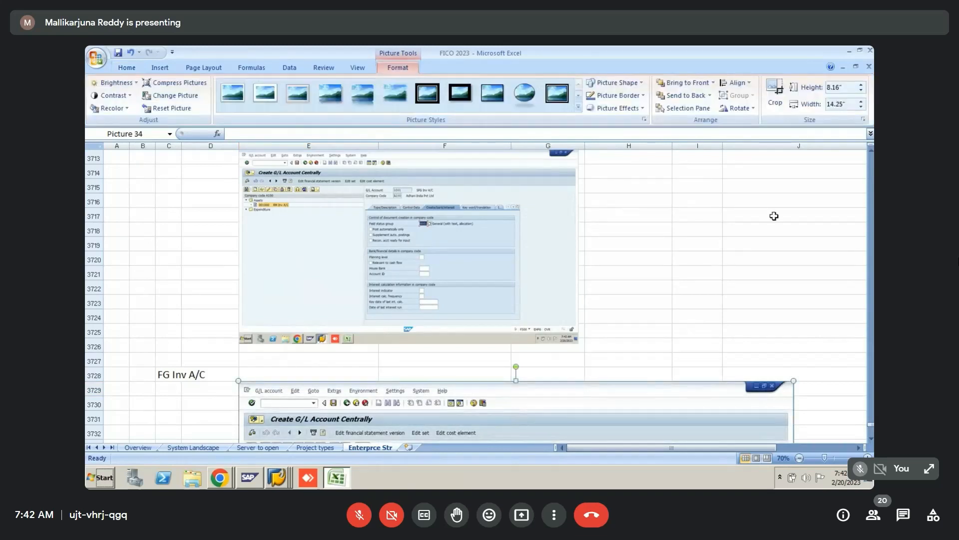
click(848, 88)
text(5)
key(Return)
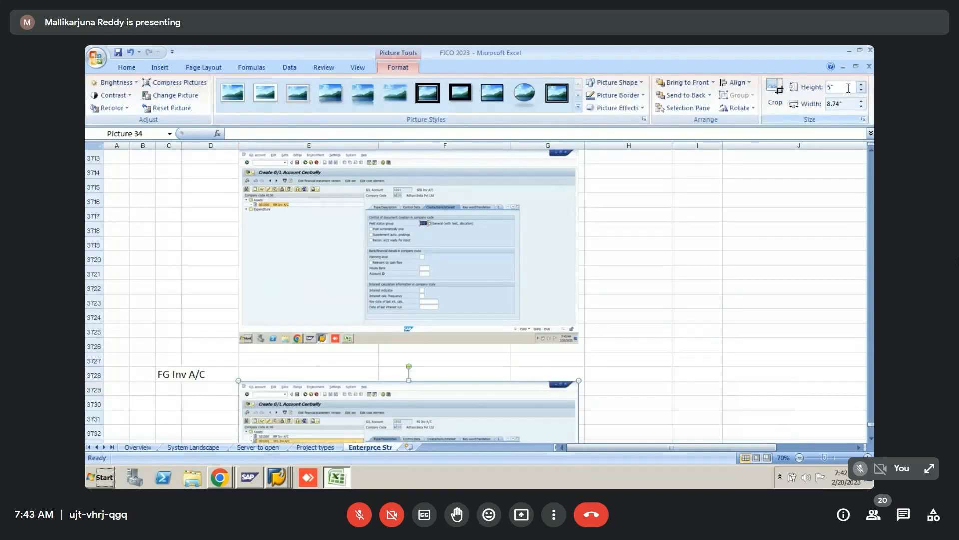
- Return to SAP and, in account 1002's control data, enable line item display and set the sort key to 001
key(alt+Tab)
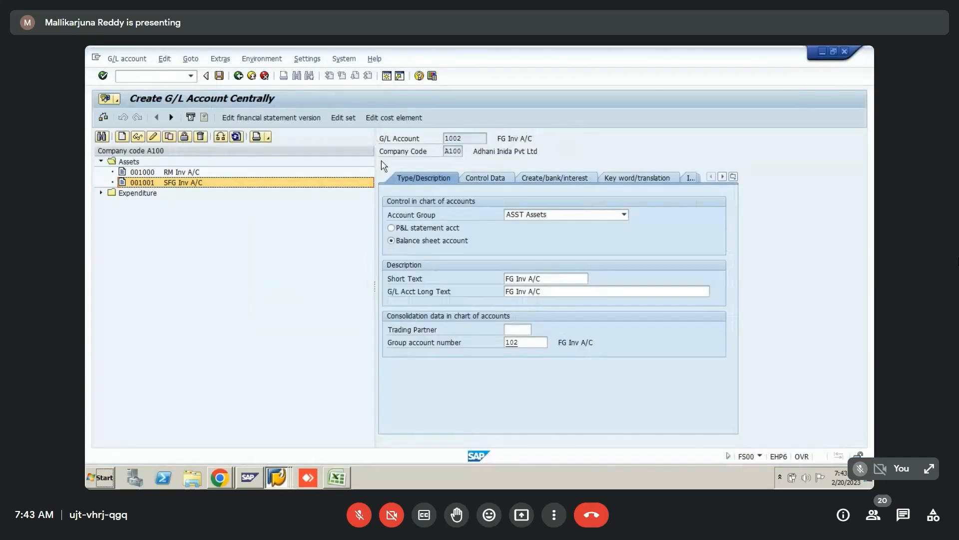
click(498, 178)
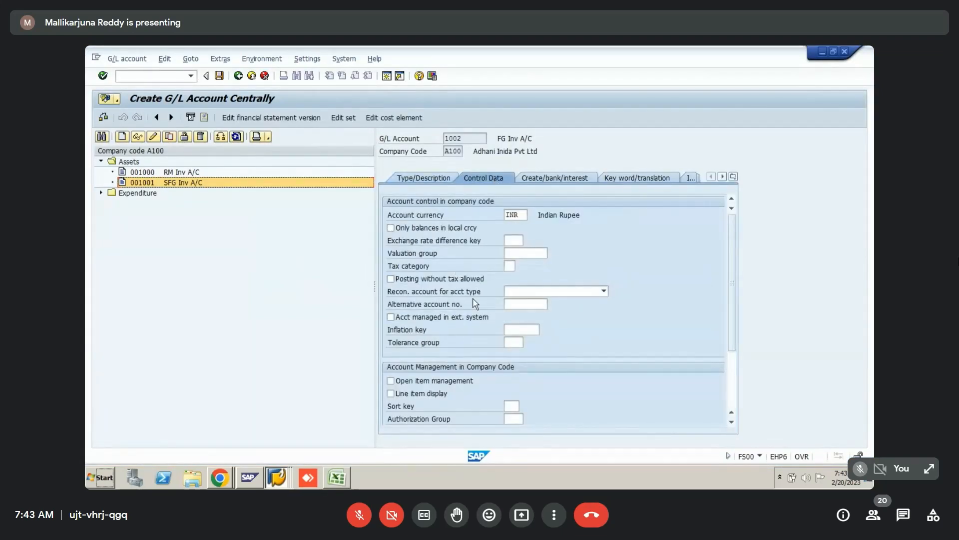
click(430, 395)
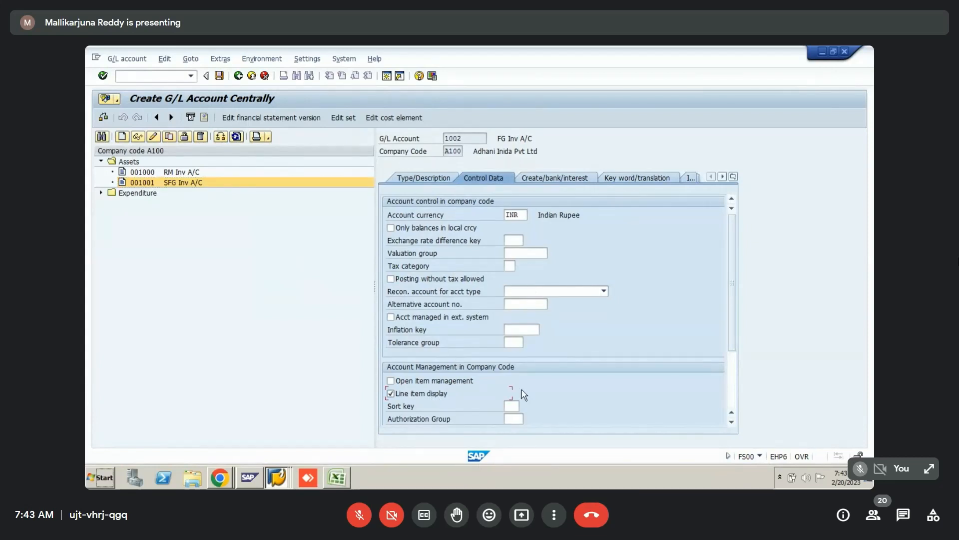
click(514, 407)
click(517, 408)
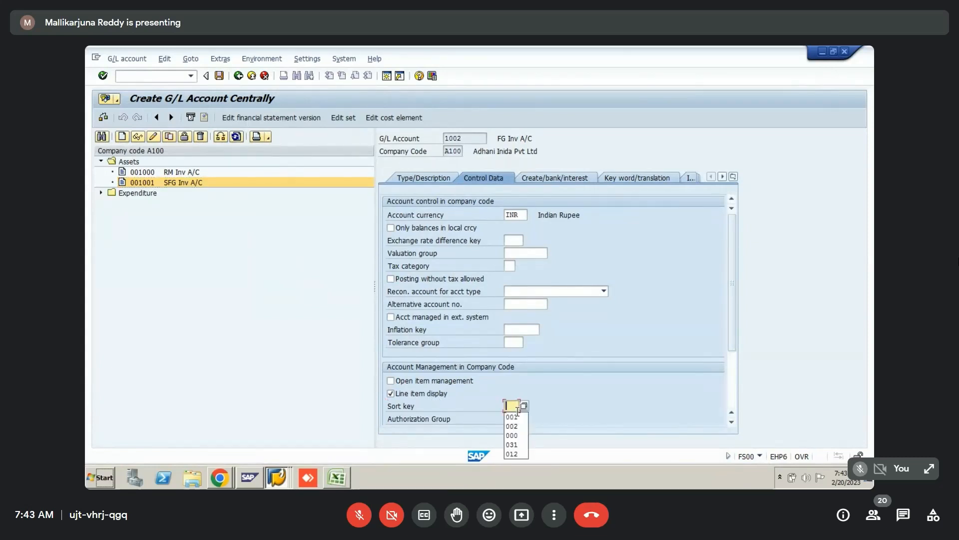
click(518, 412)
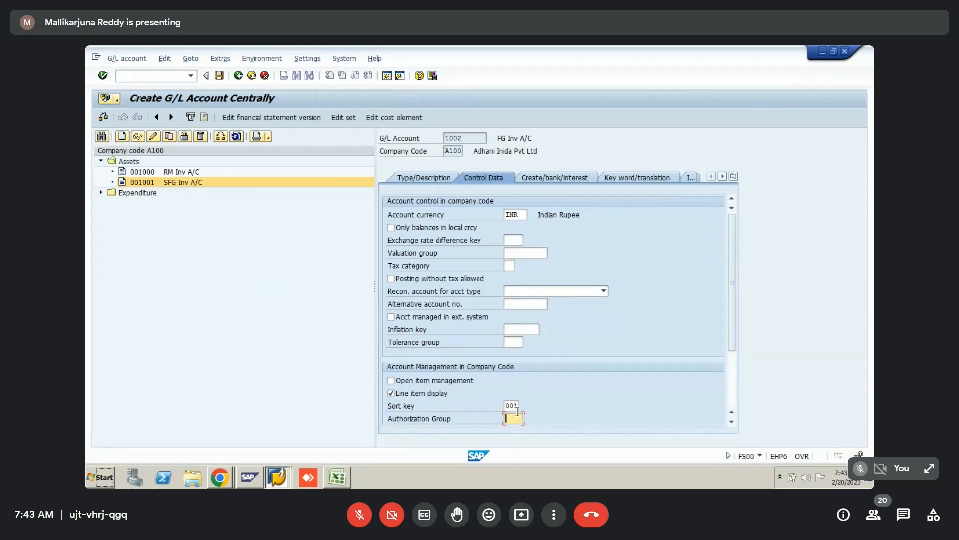
- Switch to the Excel notes, paste the account 1002 control data screenshot at E3743 and set its height to 5 inches
key(alt+Tab)
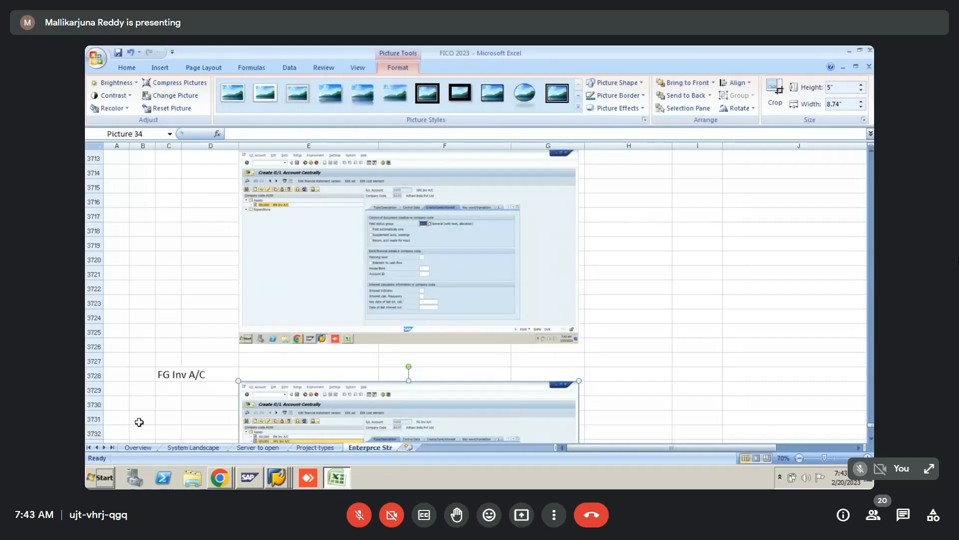
click(139, 422)
key(Down)
key(Down)
key(Down)
key(Down)
key(Down)
key(Down)
key(Down)
key(Down)
key(Down)
key(Down)
key(Down)
key(Down)
key(Down)
key(Down)
key(Down)
key(Down)
key(Down)
key(Down)
key(Down)
key(Right)
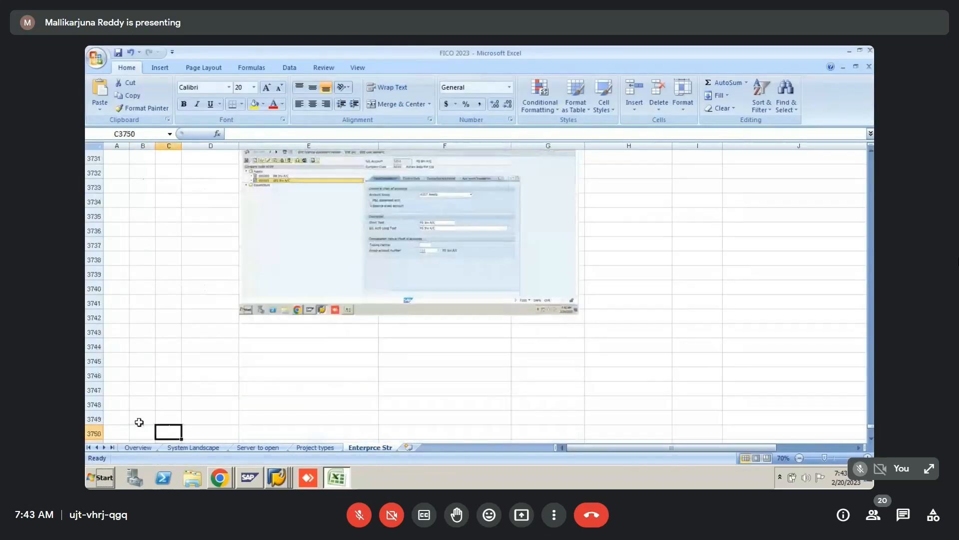
key(Up)
key(Up)
key(Right)
key(Up)
key(Up)
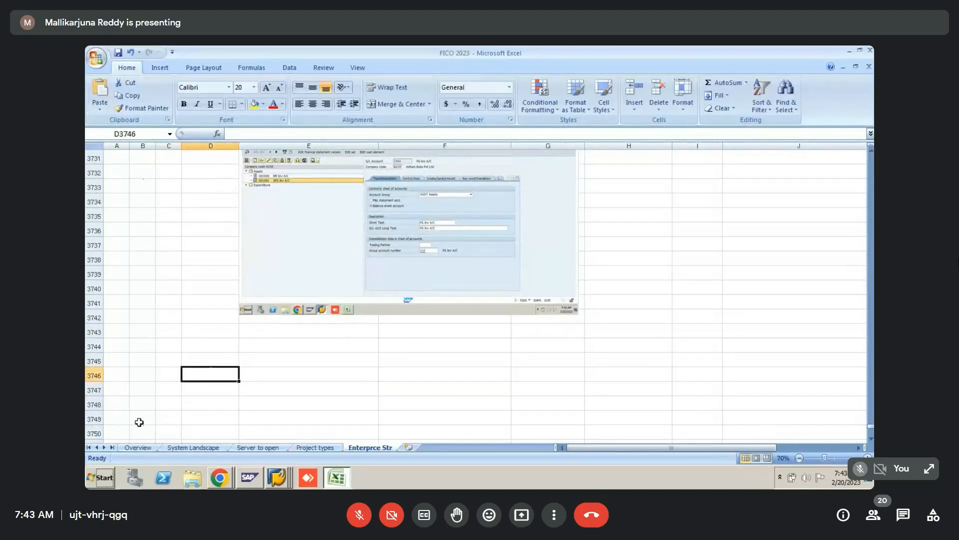
key(Up)
key(Right)
key(Up)
key(Up)
key(ctrl+v)
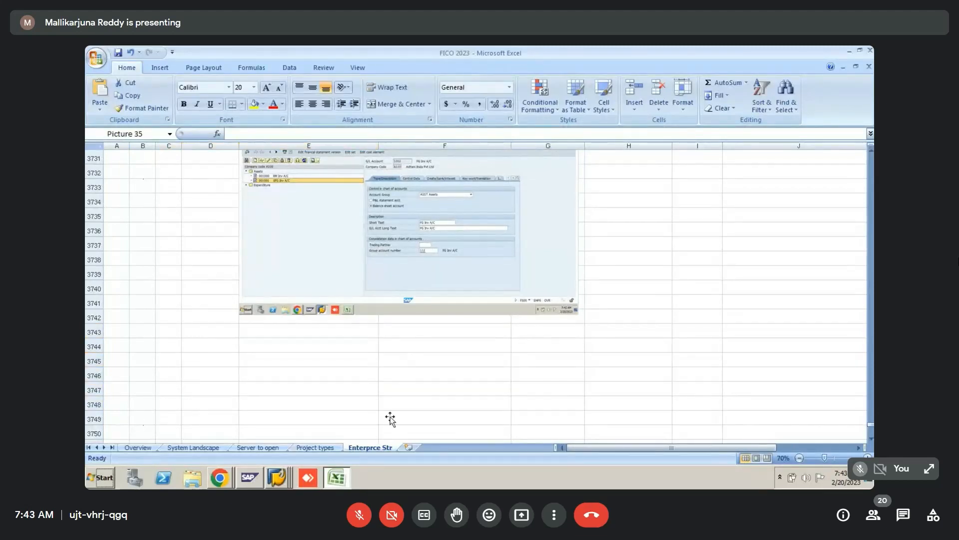
double_click(369, 397)
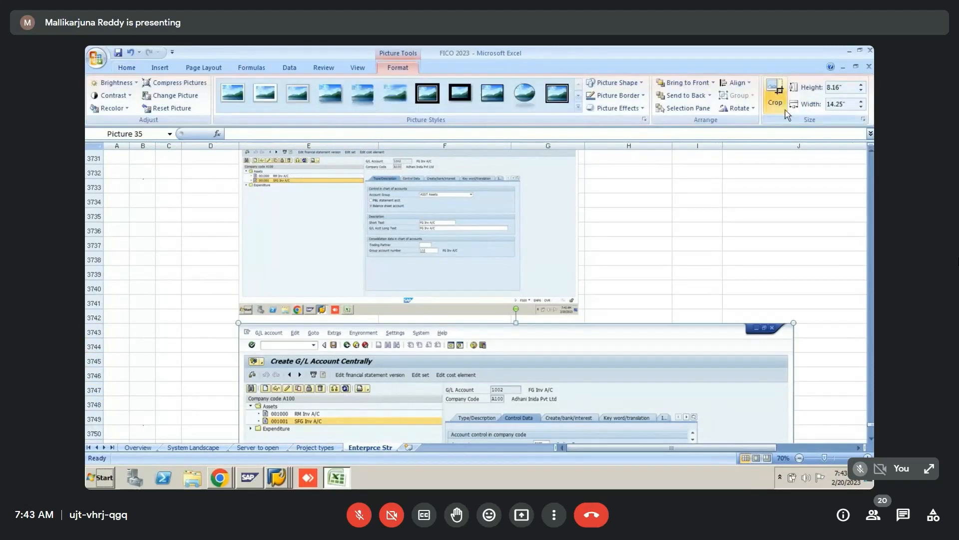
click(834, 88)
text(5)
key(Return)
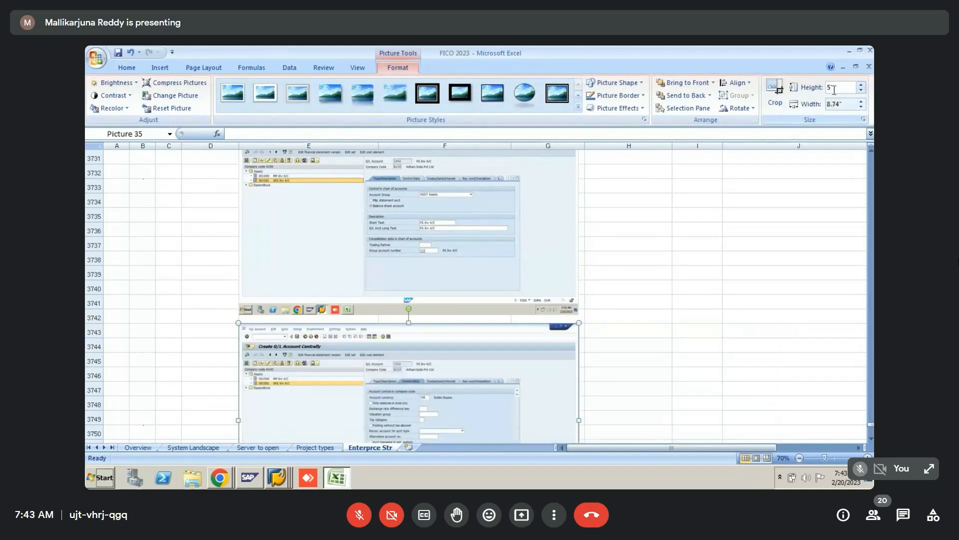
- Return to SAP and set account 1002's field status group to G001 in the create/bank/interest data
key(alt+Tab)
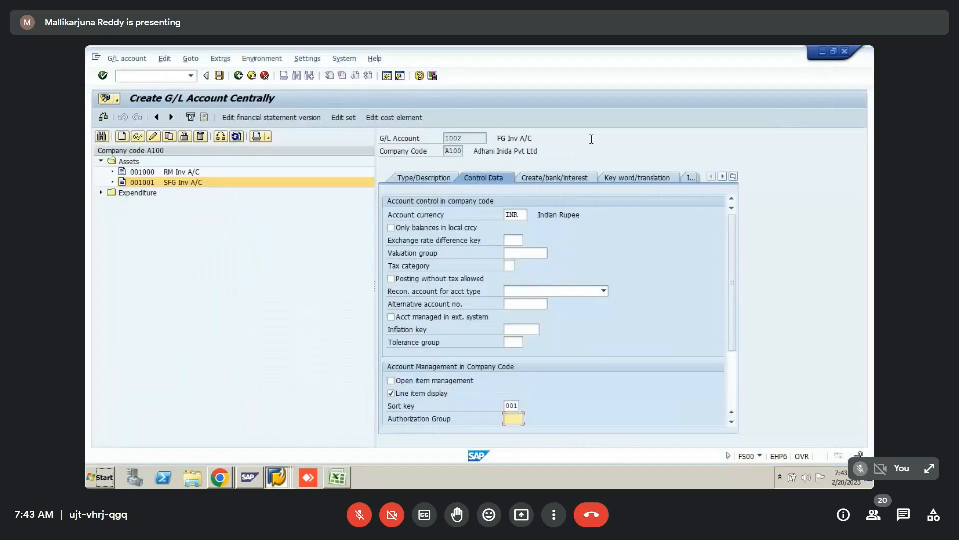
click(535, 179)
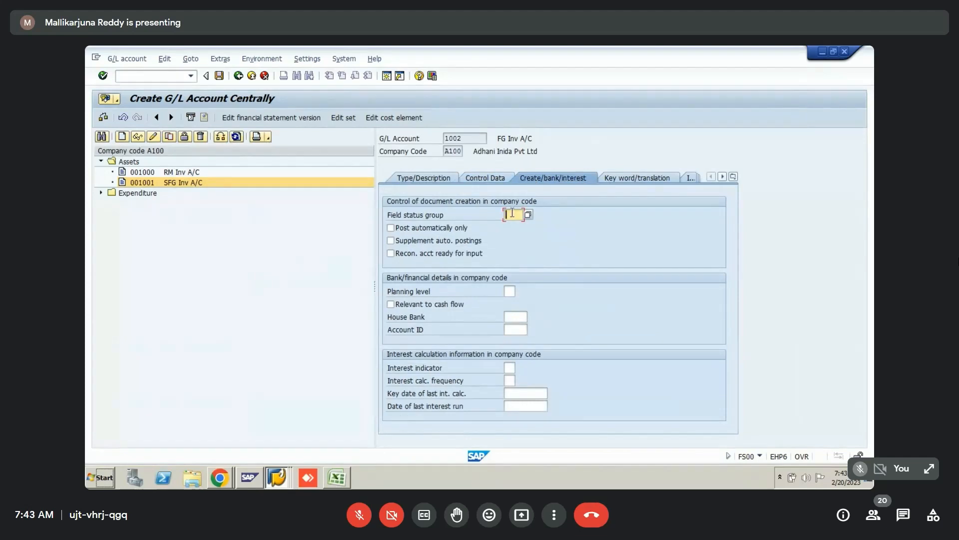
click(512, 213)
click(513, 220)
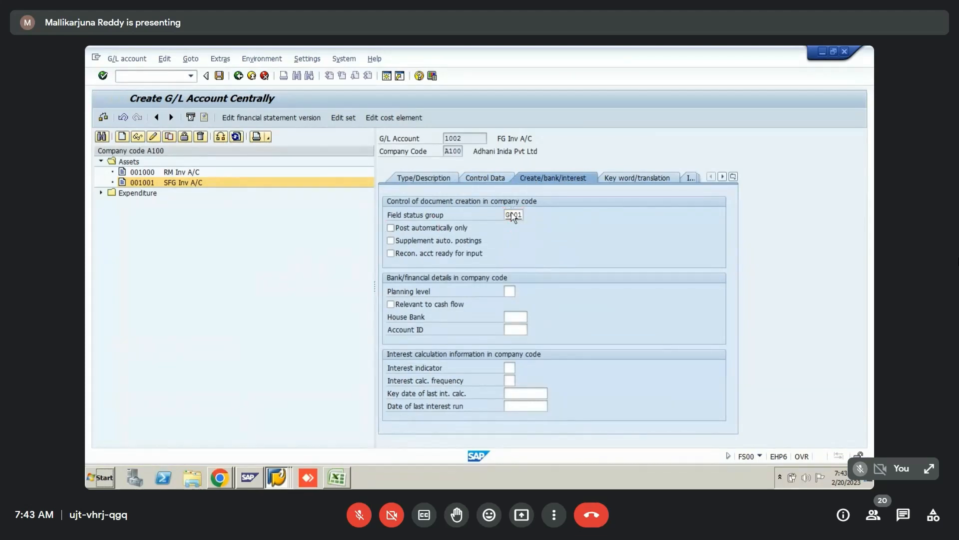
double_click(512, 213)
- Switch to the Excel notes, paste the account 1002 create/bank/interest screenshot at E3757 and set its height to 5 inches
key(alt+Tab)
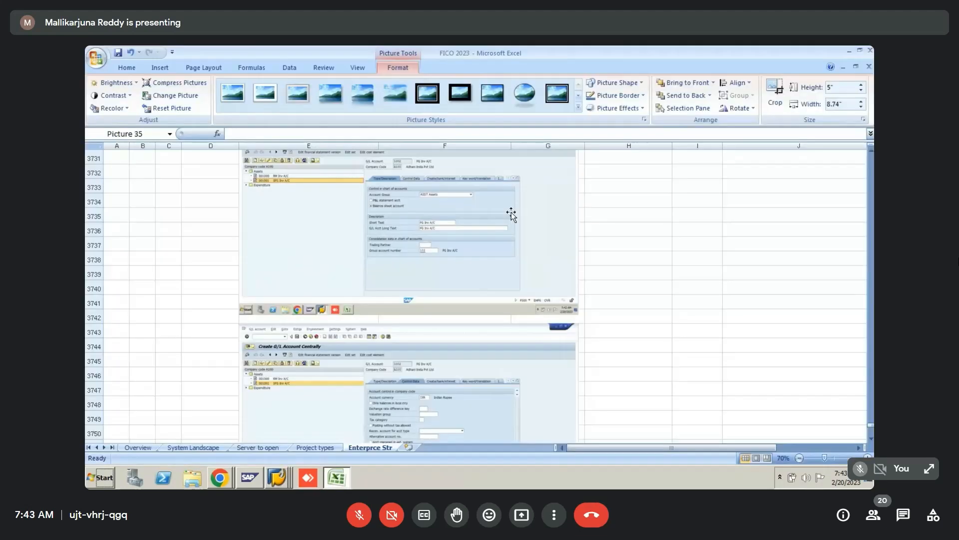
click(207, 371)
key(Down)
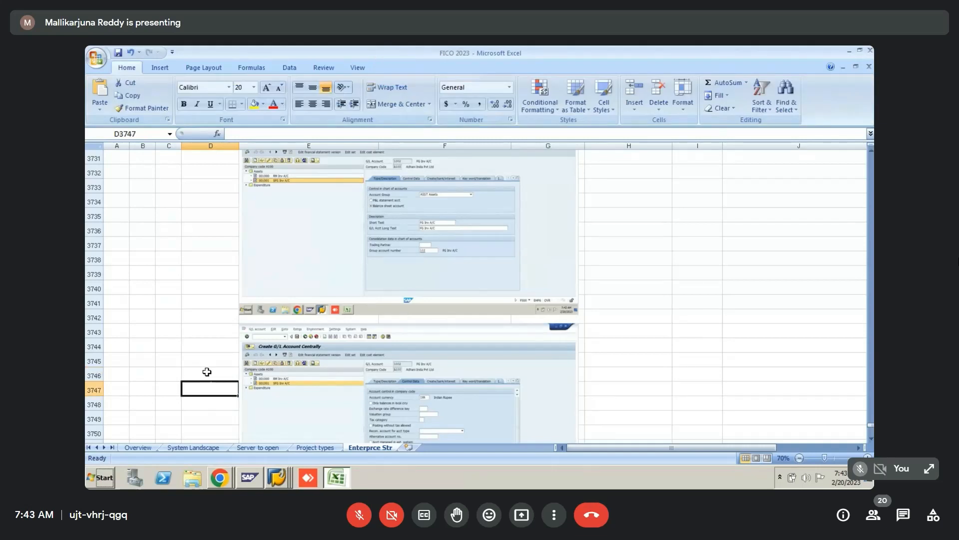
key(Right)
key(Down)
key(Down)
key(Down)
key(Down)
key(Down)
key(Down)
key(Down)
key(Down)
key(Down)
key(Down)
key(Down)
key(Down)
key(Down)
key(Down)
key(Down)
key(Down)
key(Down)
key(Down)
key(Down)
key(Up)
key(Up)
key(Up)
key(Up)
key(Up)
key(Up)
key(Up)
key(Up)
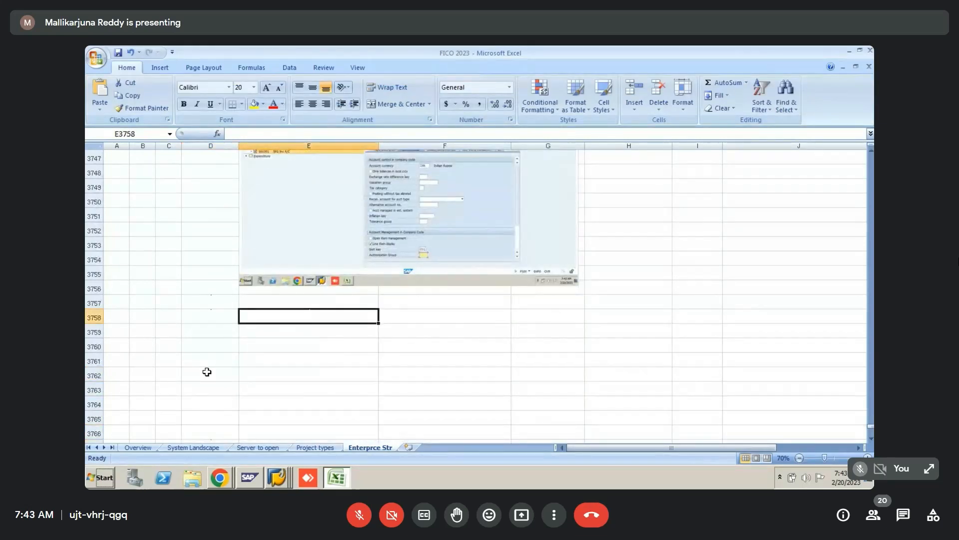
key(Up)
key(ctrl+v)
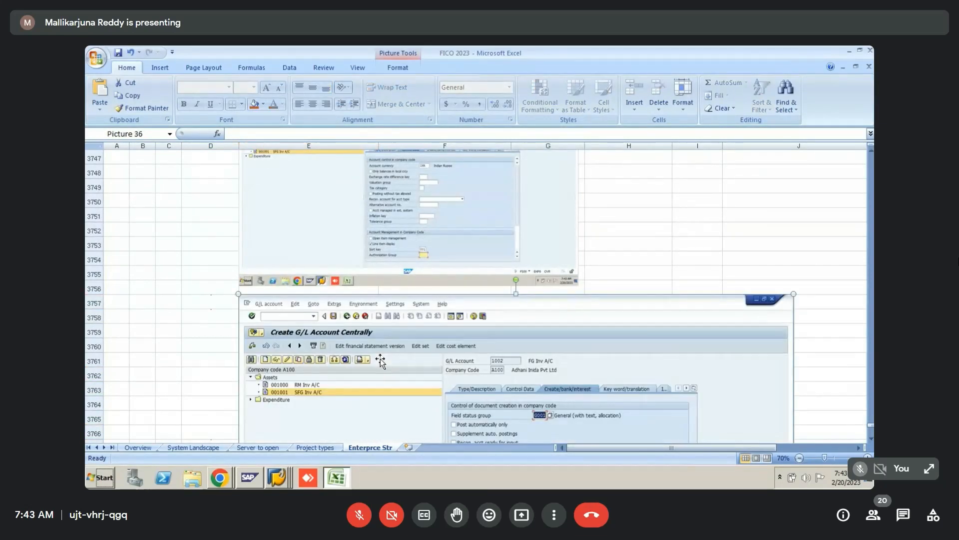
double_click(380, 360)
click(842, 89)
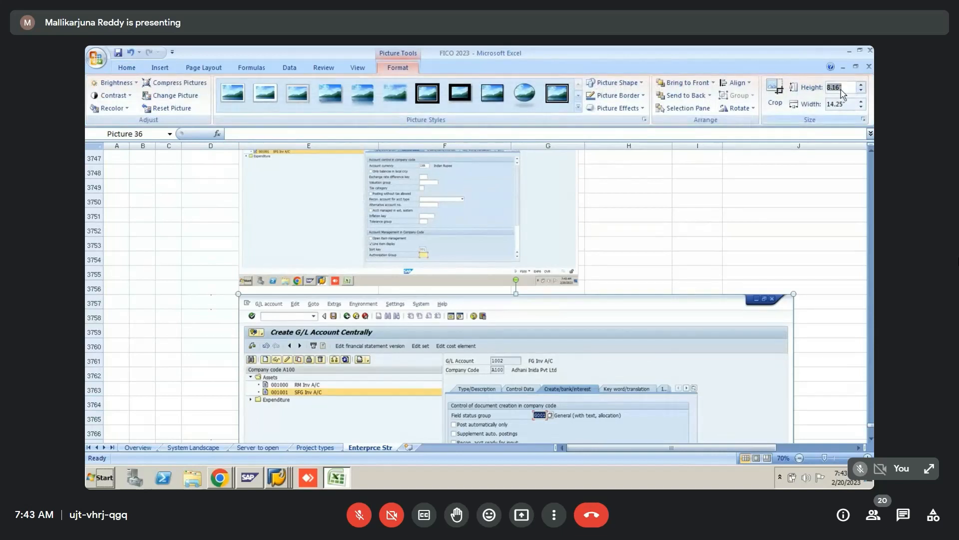
text(5)
key(Return)
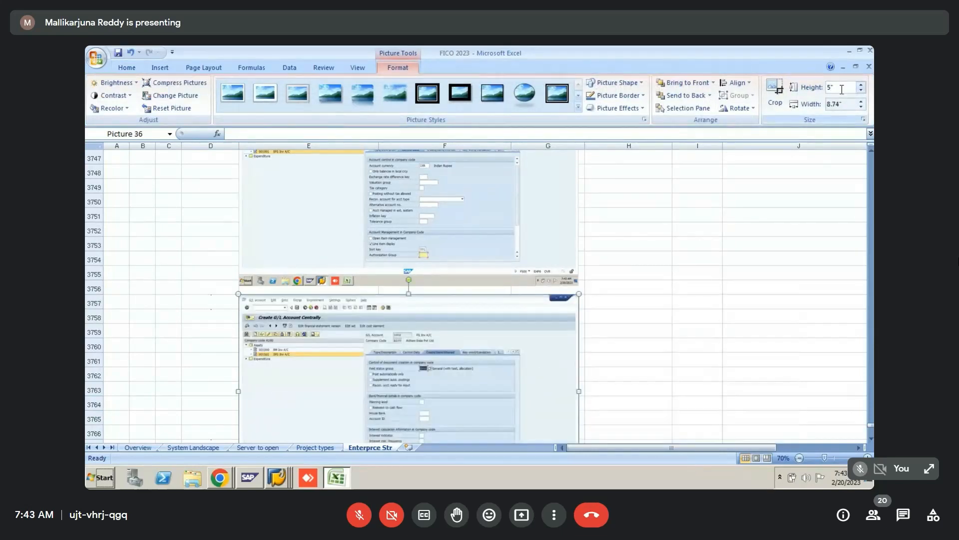
- Return to SAP and look up alternative account numbers in chart of accounts ZC00 for account 1002, closing the search without choosing one
key(alt+Tab)
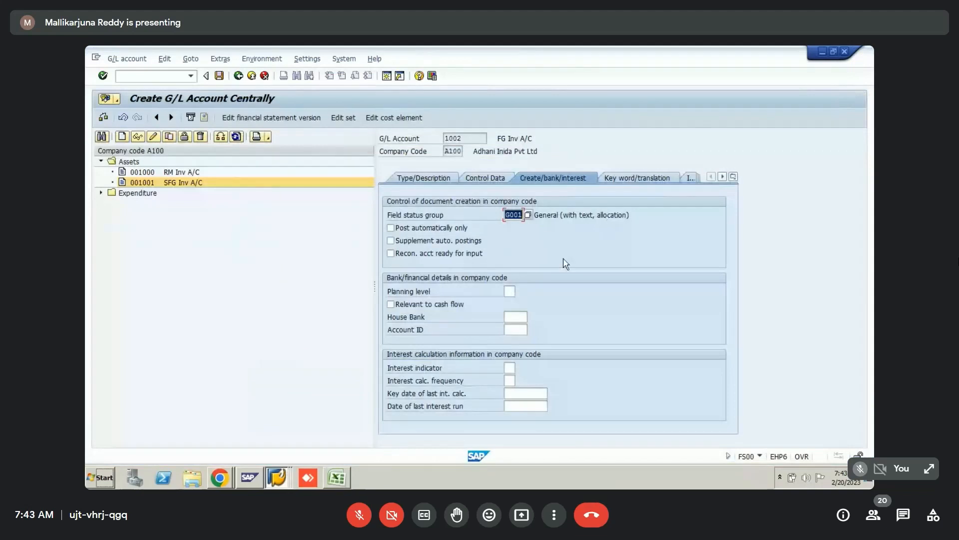
click(486, 180)
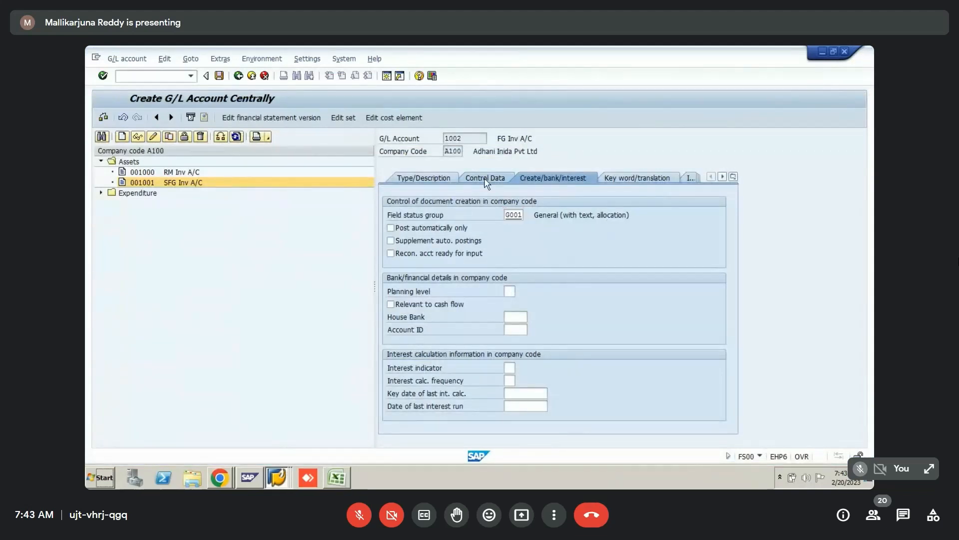
click(526, 305)
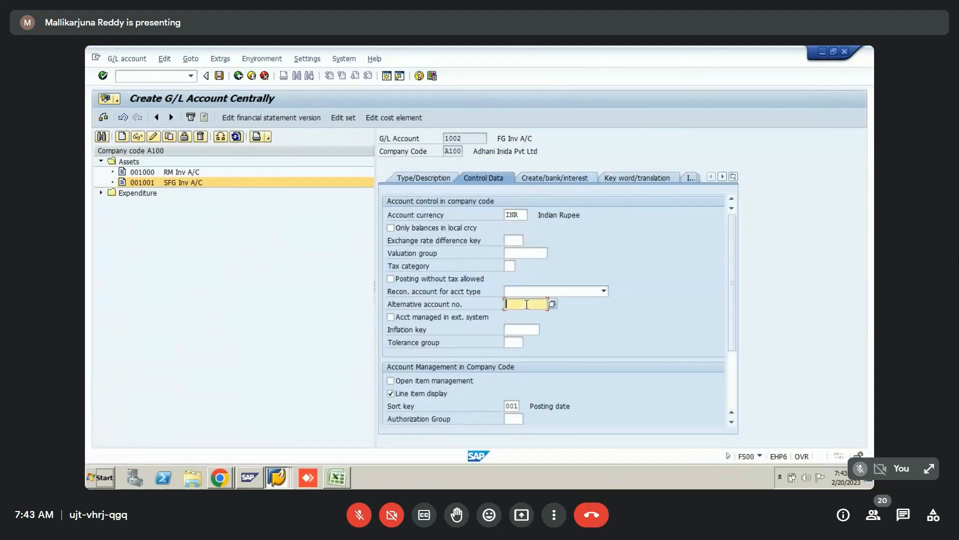
click(553, 304)
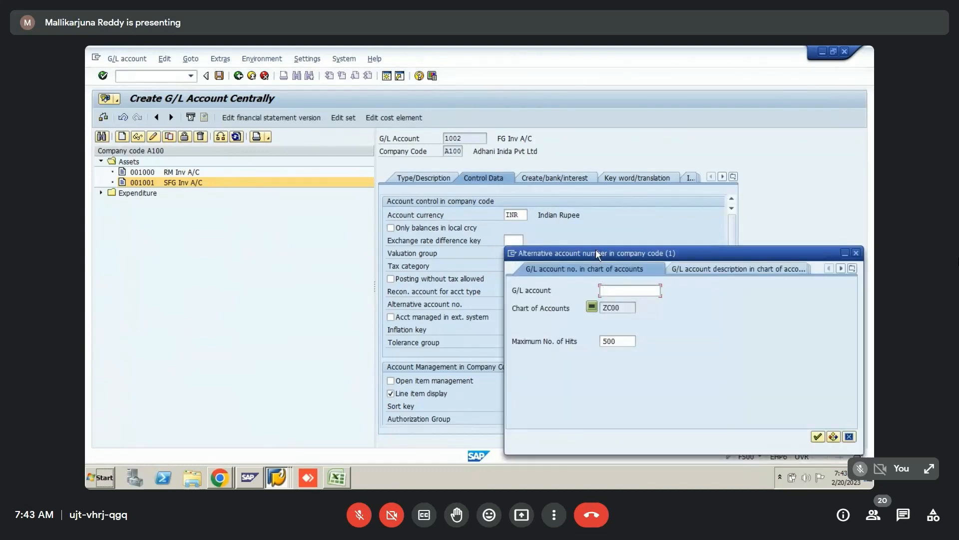
drag(597, 253, 510, 151)
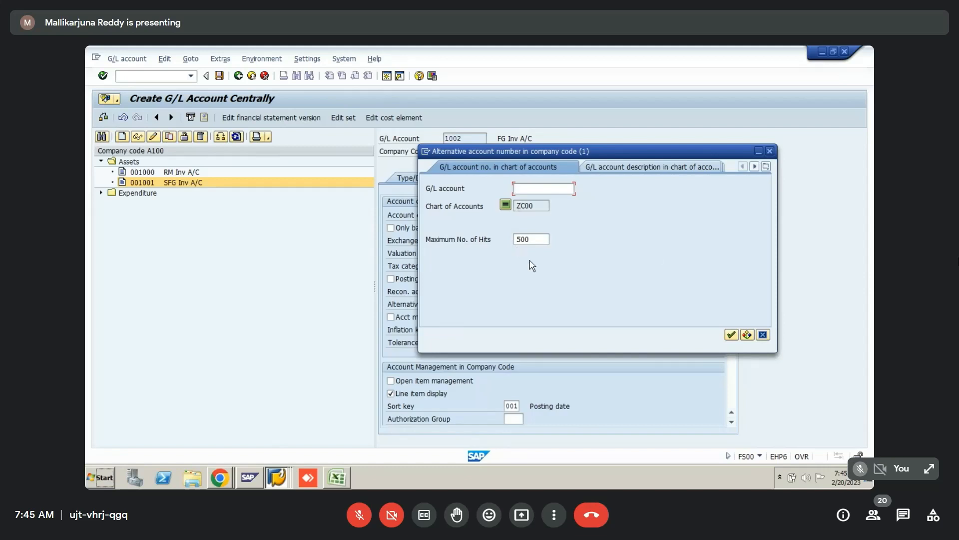
drag(475, 158, 570, 220)
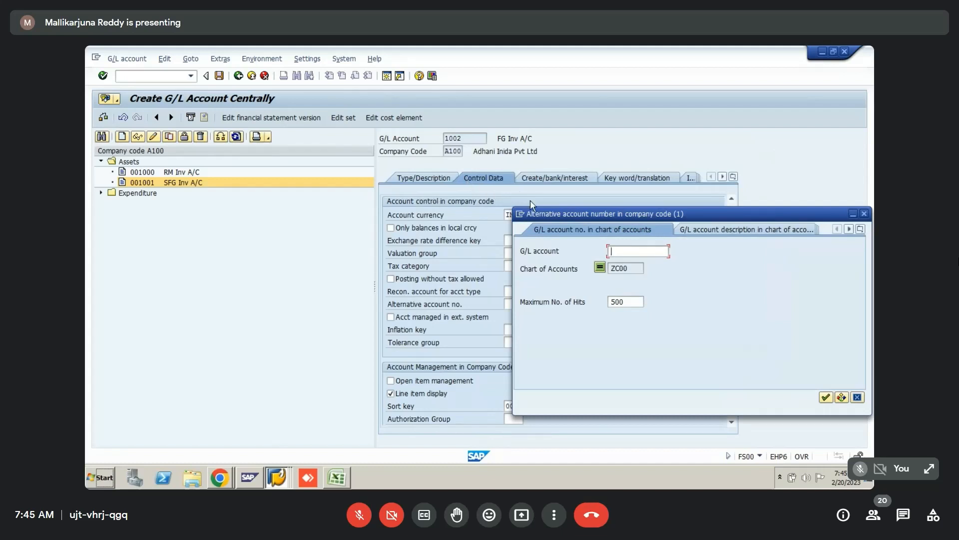
drag(635, 272, 609, 271)
drag(610, 216, 538, 161)
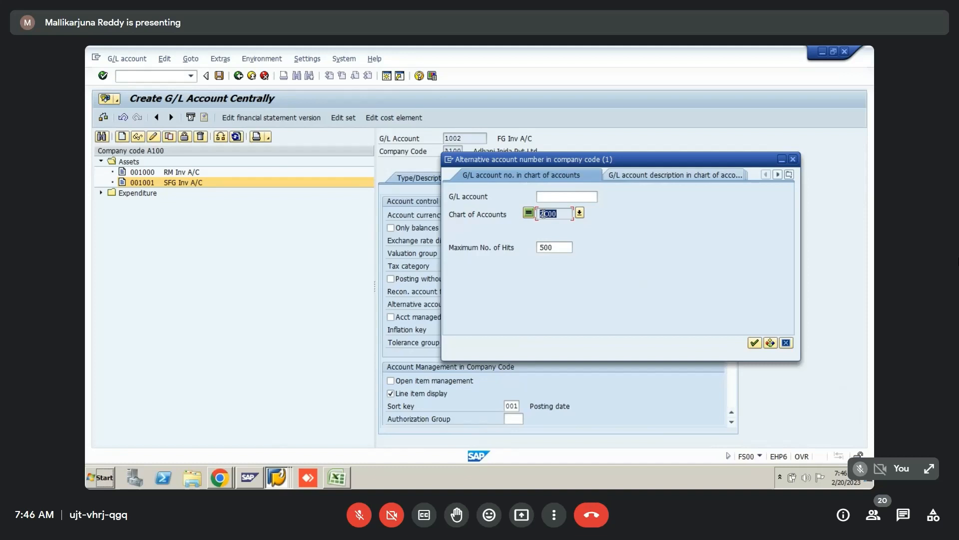
click(754, 344)
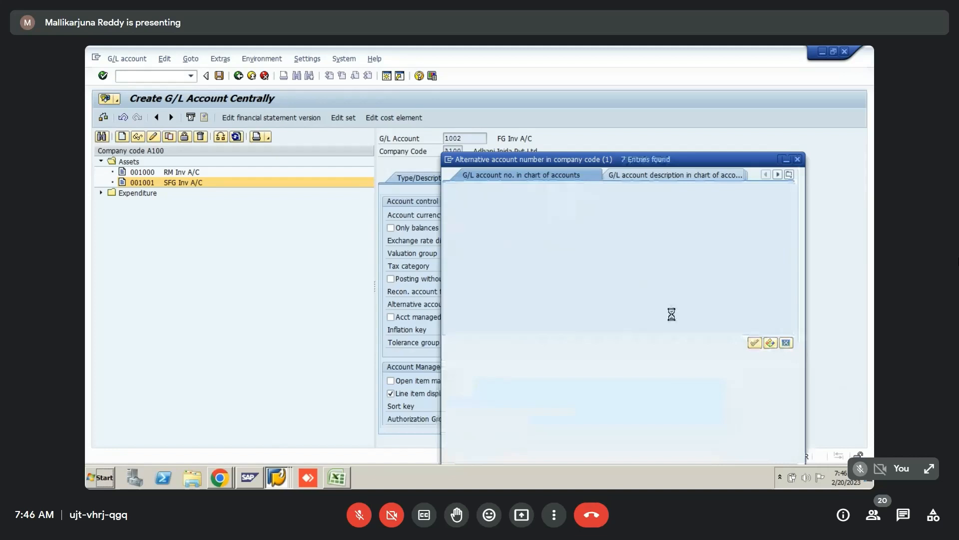
key(Escape)
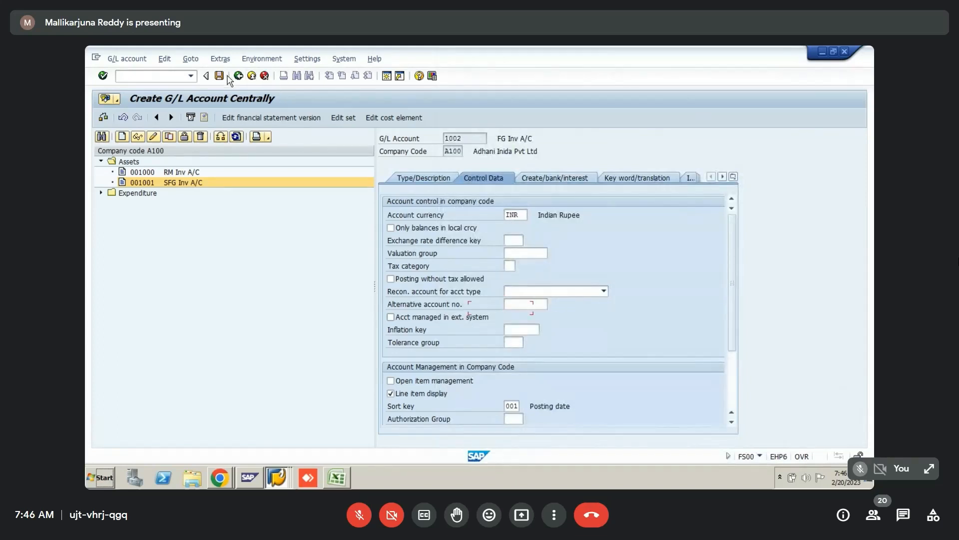
- Switch to the Excel notes and select cell E3772 below the account 1002 create/bank/interest screenshot
key(alt+Tab)
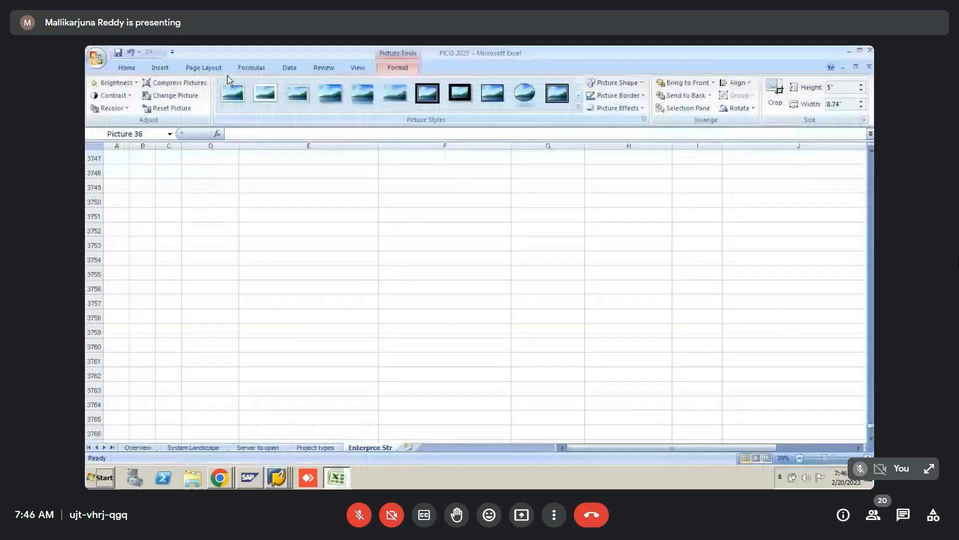
click(169, 358)
key(Down)
key(Down)
key(Down)
key(Down)
key(Down)
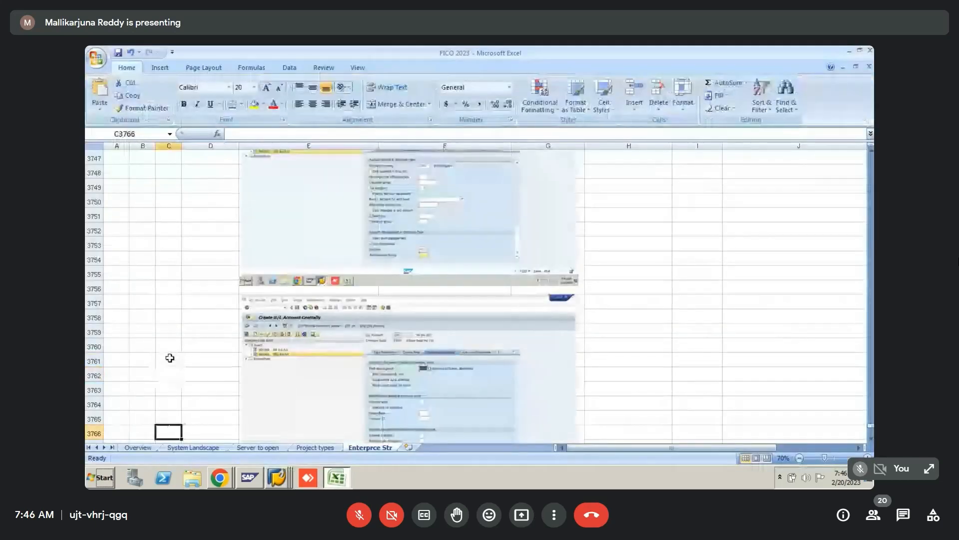
key(Down)
key(Down)
key(Down)
key(Down)
key(Down)
key(Down)
key(Down)
key(Down)
key(Down)
key(Down)
key(Down)
key(Right)
key(Right)
key(Up)
key(Up)
key(Up)
key(Up)
key(Up)
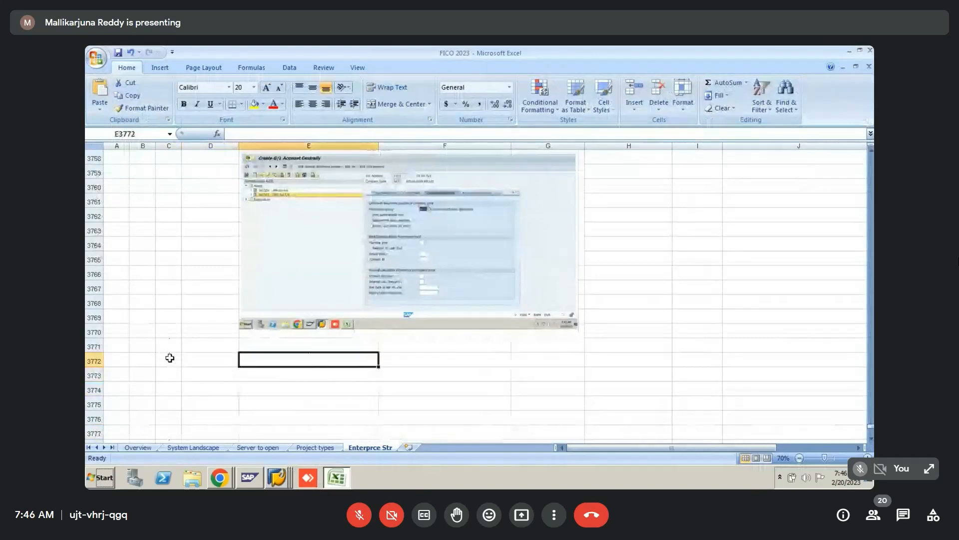
- Return to SAP and save G/L account 1002 in company code A100, continuing past the warning
key(alt+Tab)
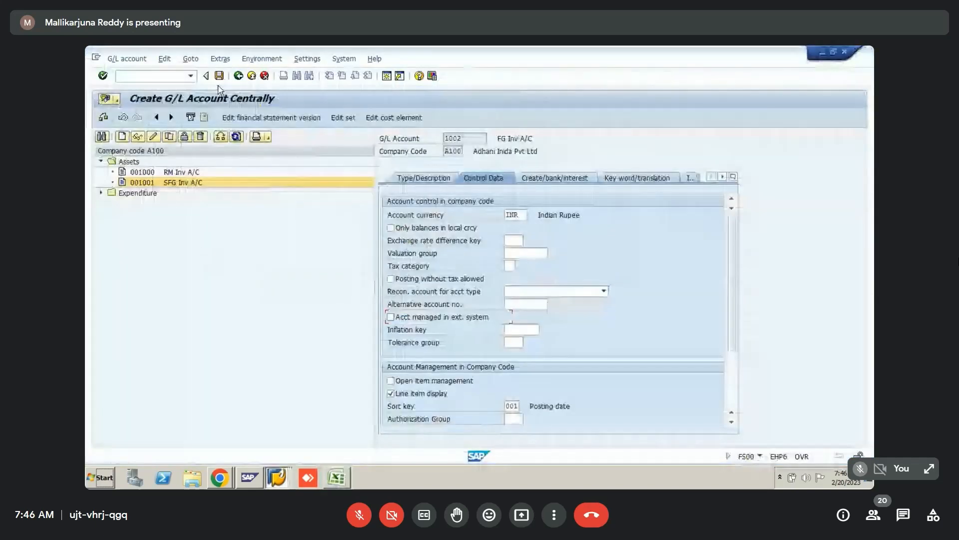
click(220, 76)
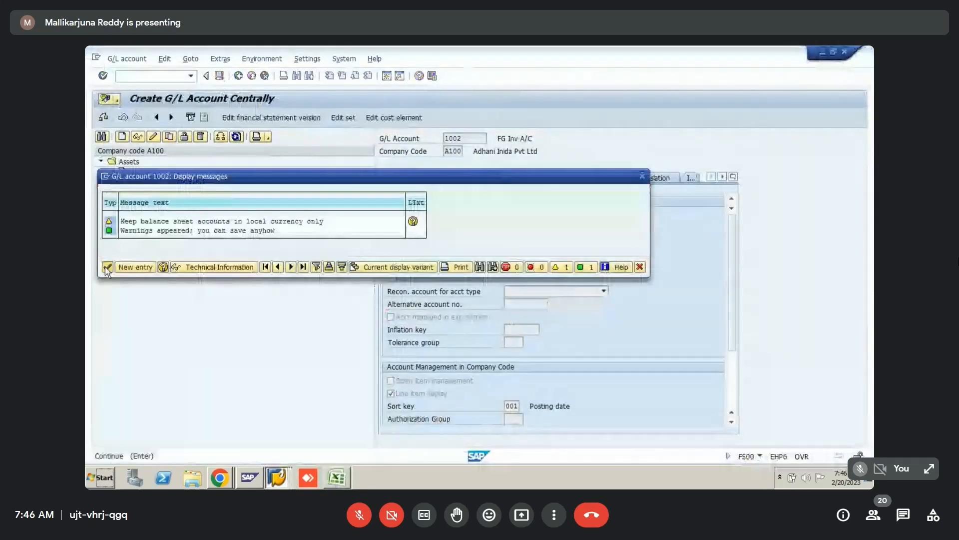
click(107, 267)
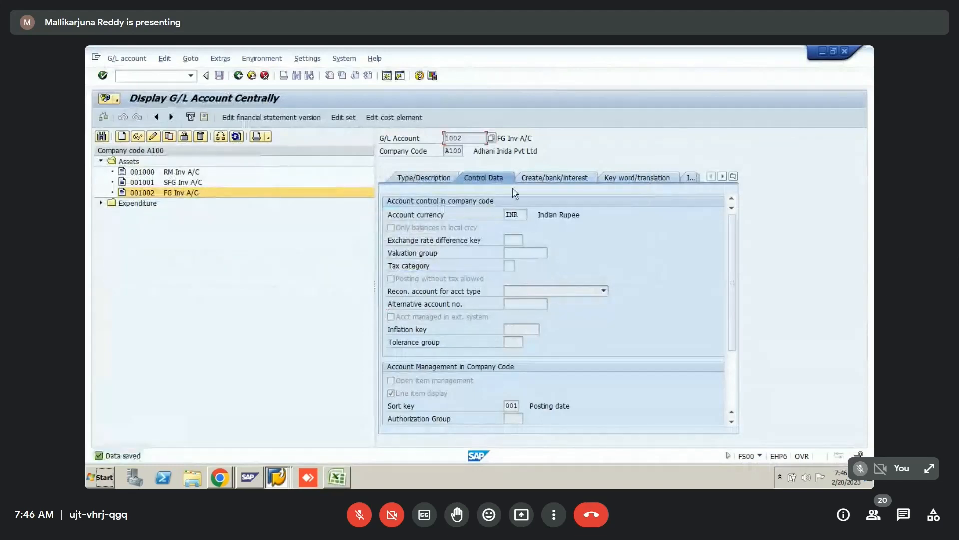
key(alt+Tab)
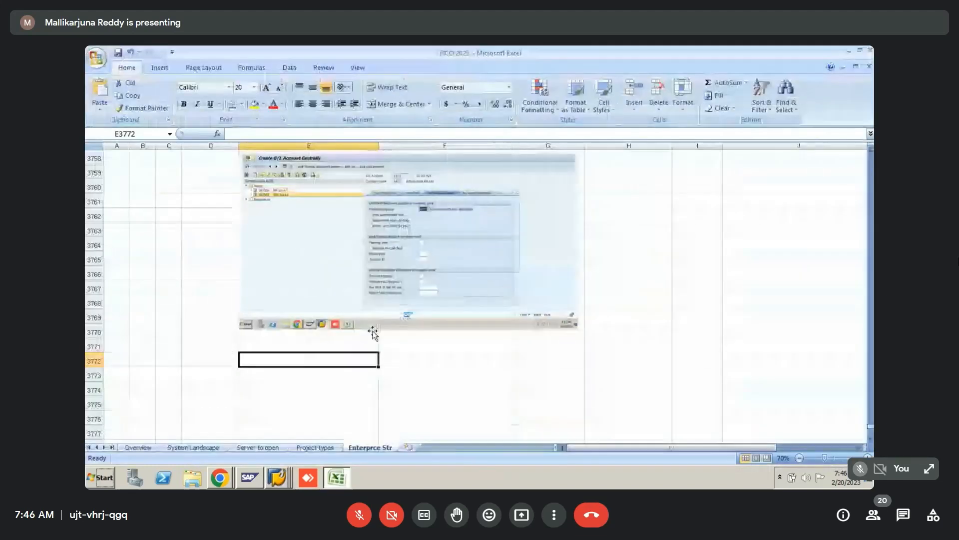
click(197, 318)
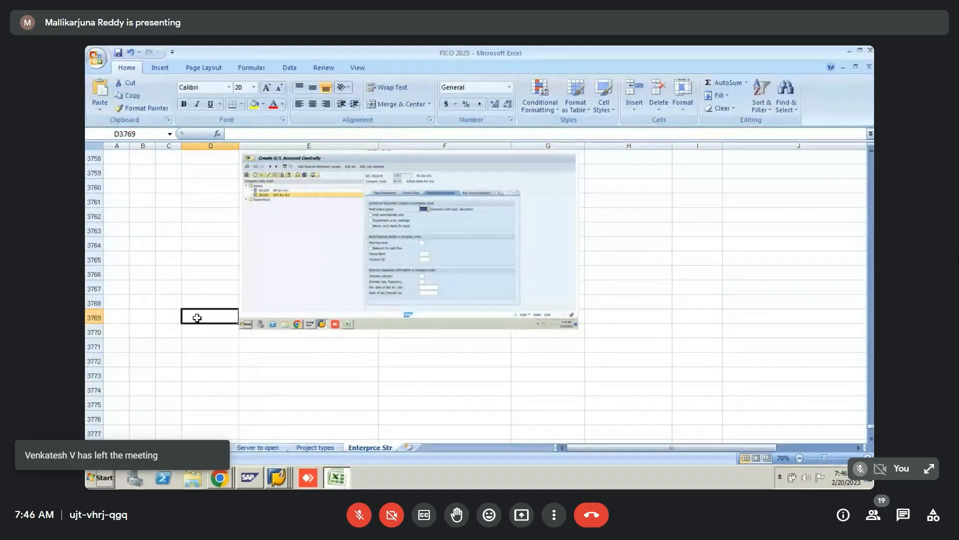
key(Down)
key(Down)
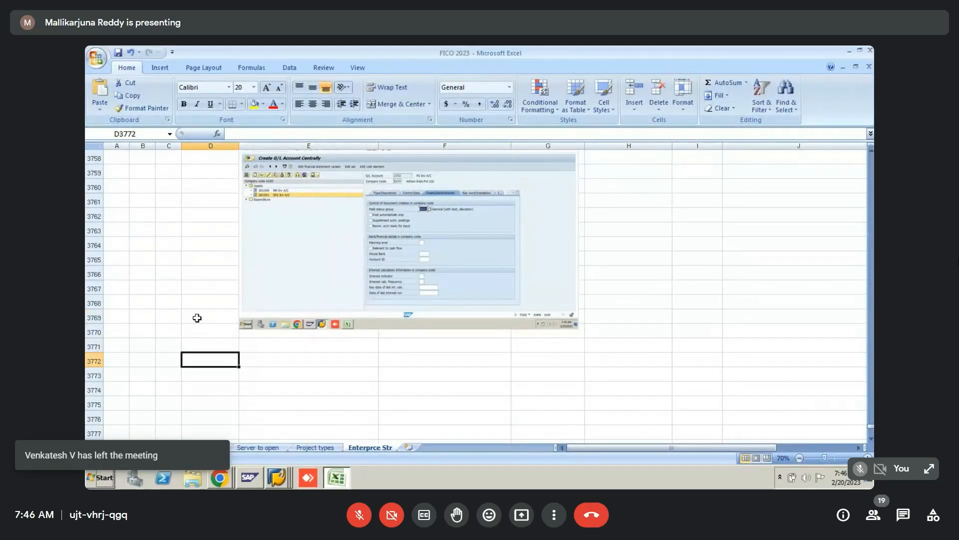
- Check account 2000 in chart of accounts A100 among the SKA1 table entries and return to the G/L account display
key(alt+Tab)
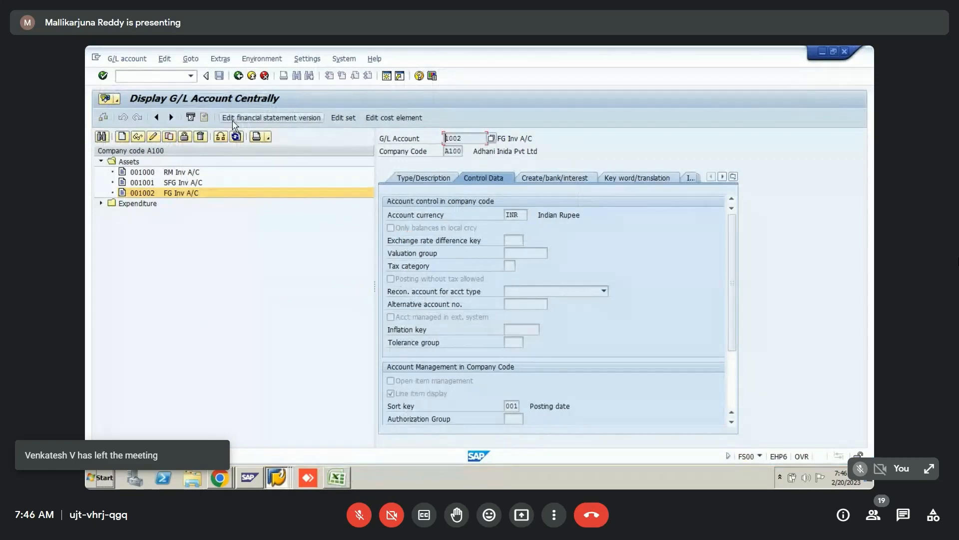
key(alt+Tab)
key(alt+Tab)
key(alt+Tab)
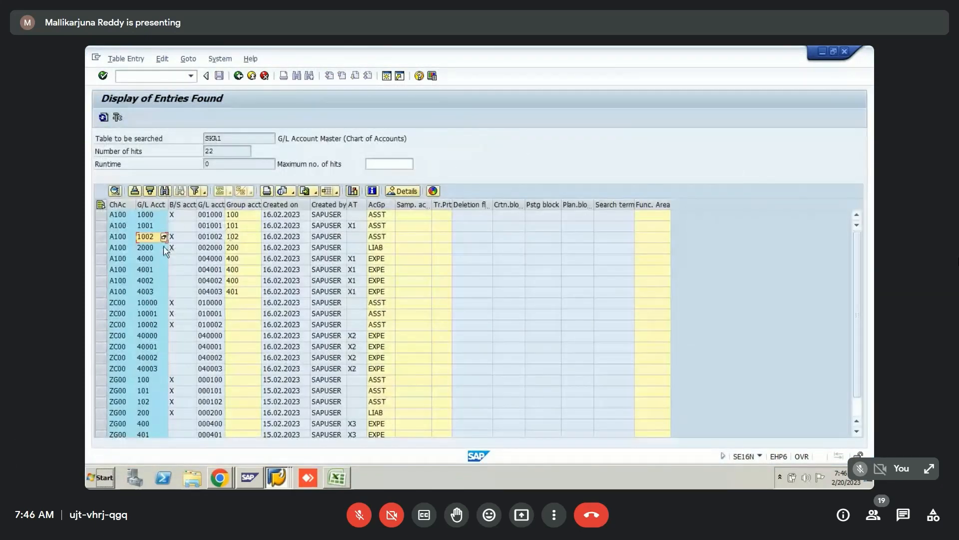
click(145, 250)
key(alt+Tab)
key(alt+Tab)
key(alt+Tab)
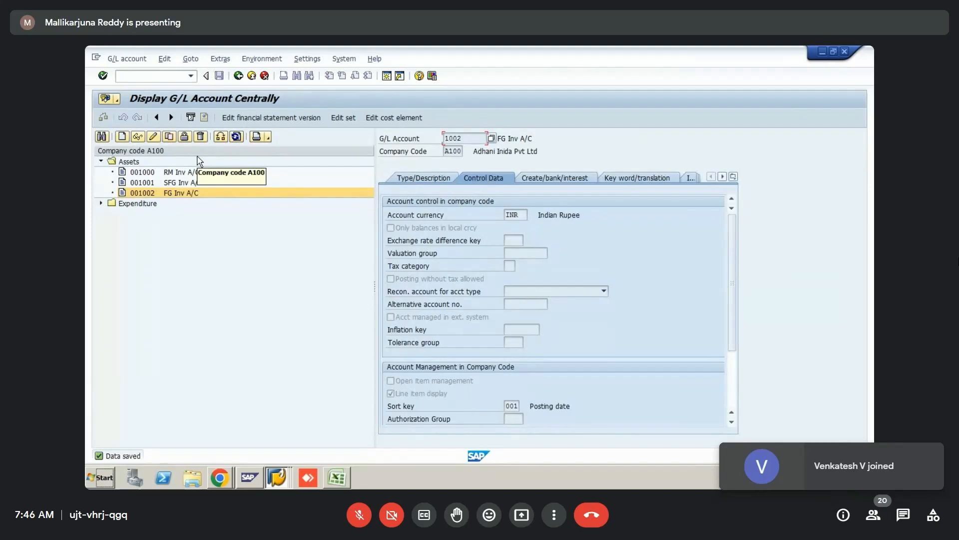
- Switch to the Excel notes, enter the heading "Share Capital GL Account" in C3772 and select E3774 beneath it
key(alt+Tab)
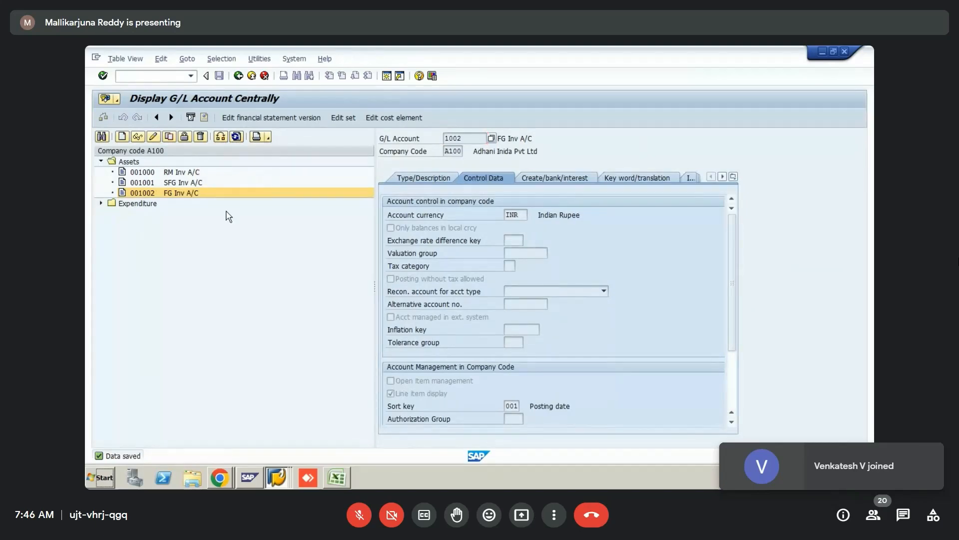
key(alt+Tab)
key(alt+Tab)
key(alt+Tab)
key(alt+Tab)
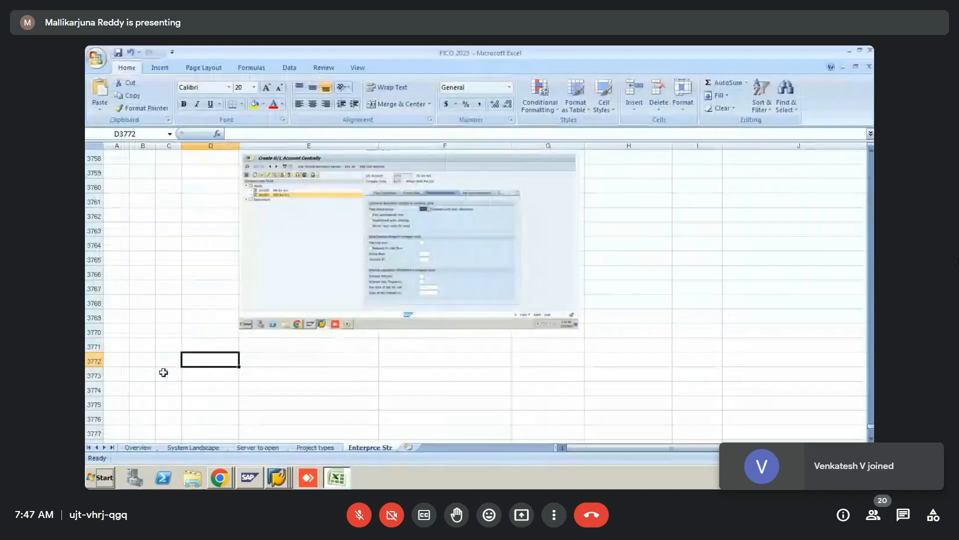
click(164, 360)
text(S)
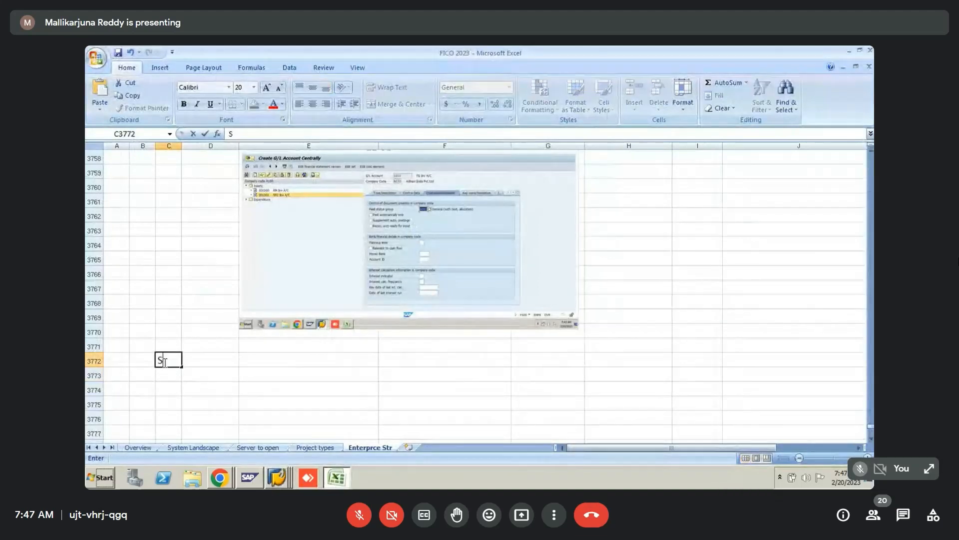
text(hare Capital G)
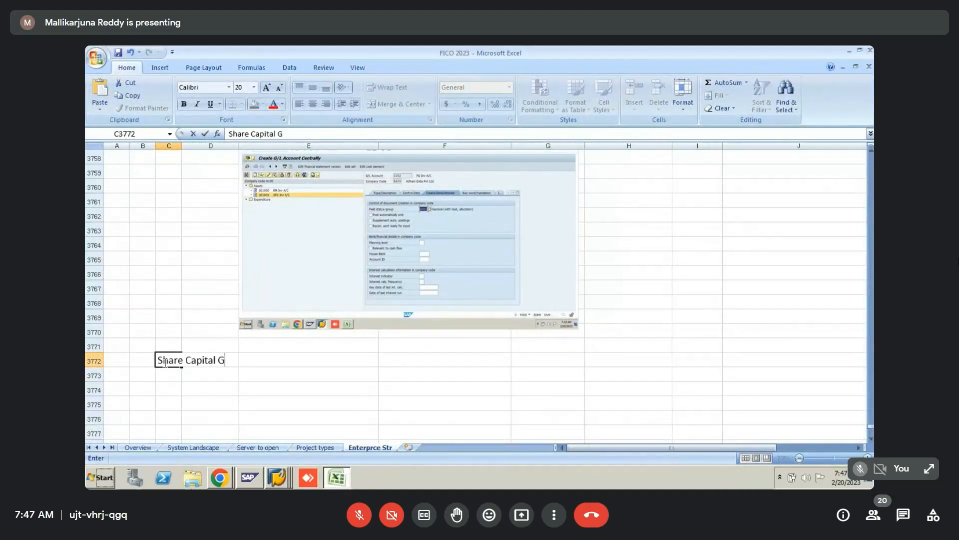
text(L Account)
key(Return)
key(Down)
key(Right)
key(Right)
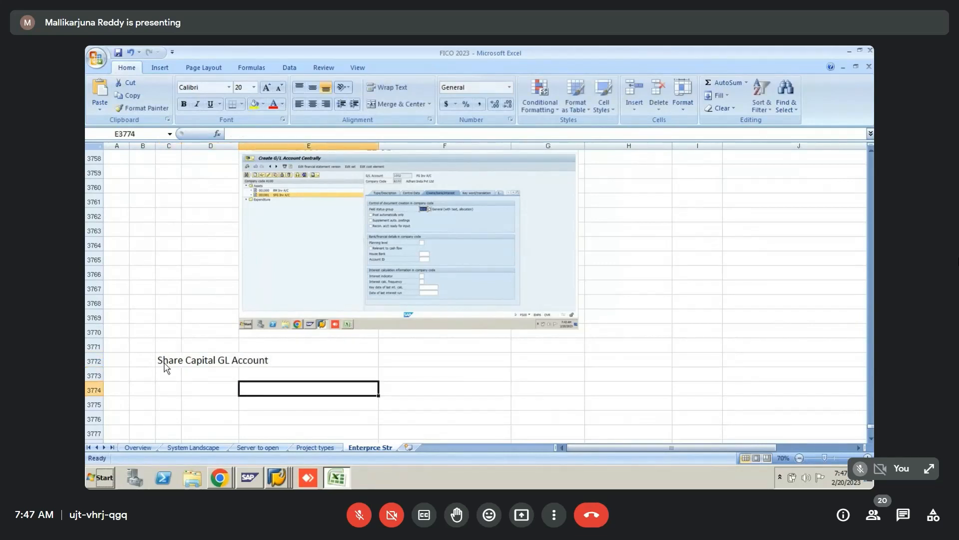
- Return to SAP and start creating a G/L account, entering 2000 as the account for company code A100
key(alt+Tab)
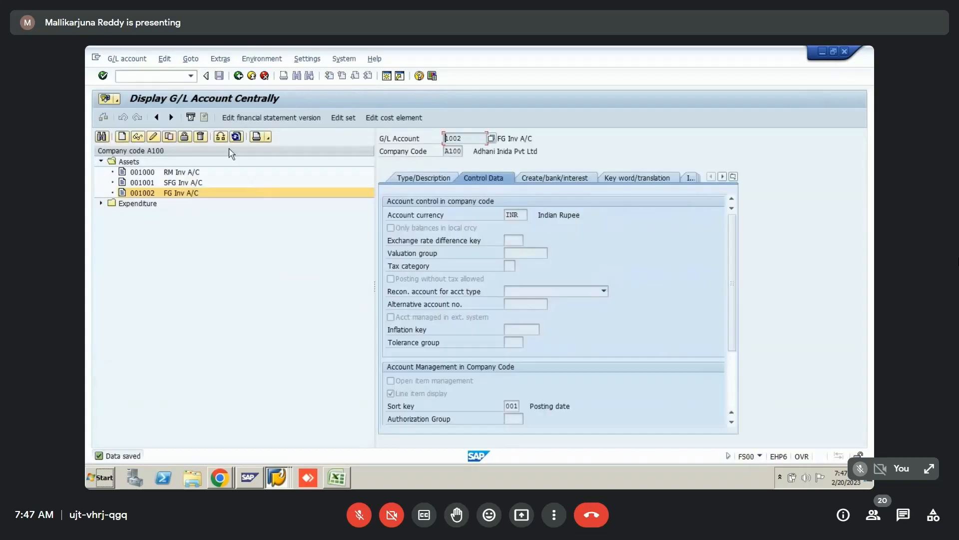
click(121, 137)
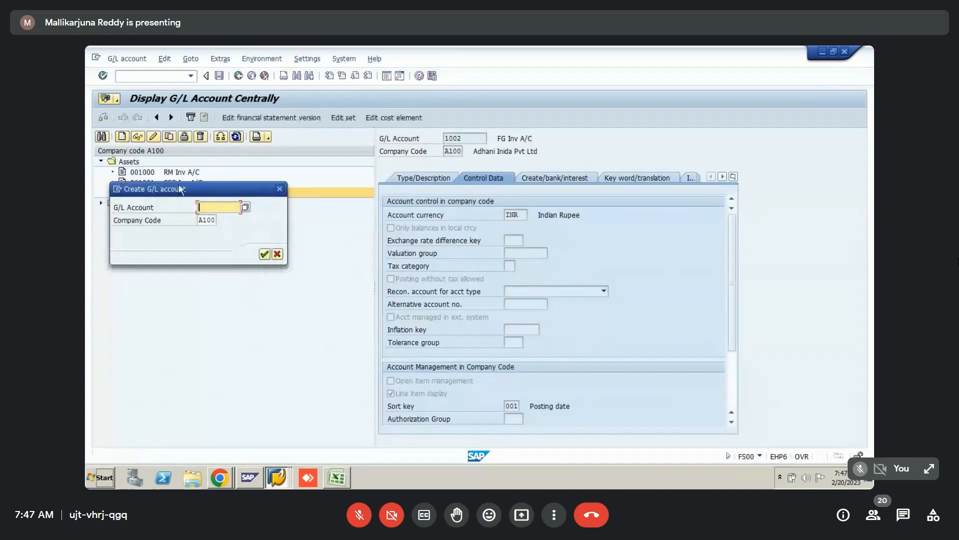
drag(178, 187, 612, 107)
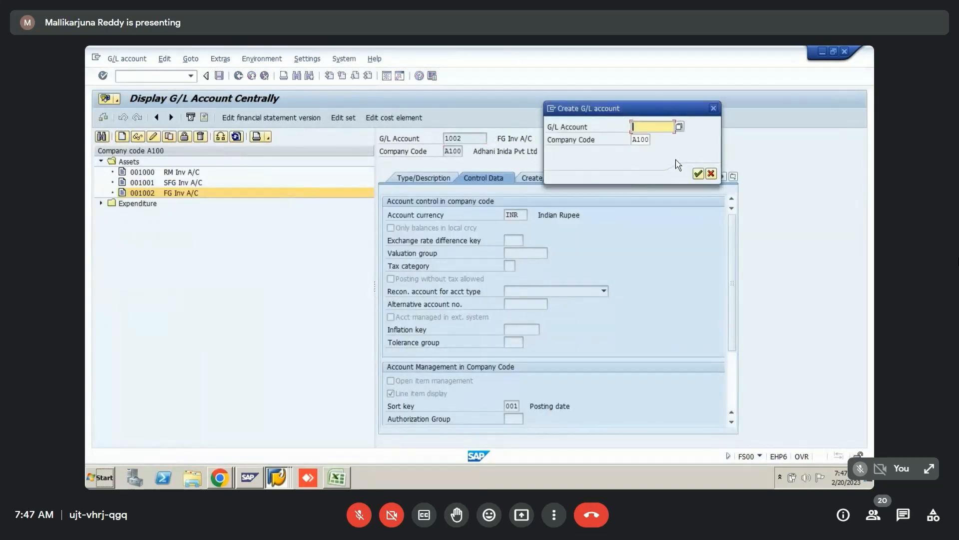
text(2000)
- Switch to the Excel notes, paste the account 2000 creation screenshot at E3774 with a height of 5 inches, and return to SAP
key(alt+Tab)
key(alt+Tab)
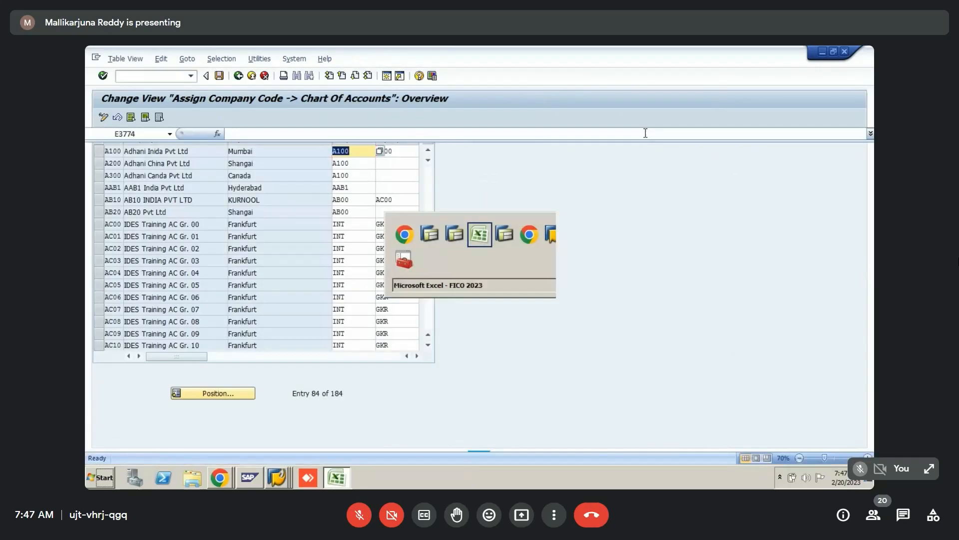
key(ctrl+v)
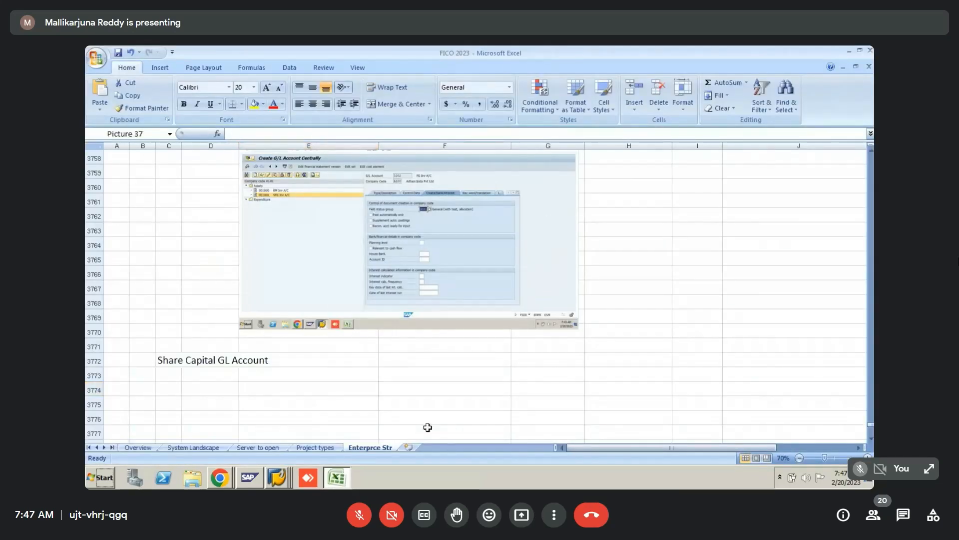
double_click(382, 422)
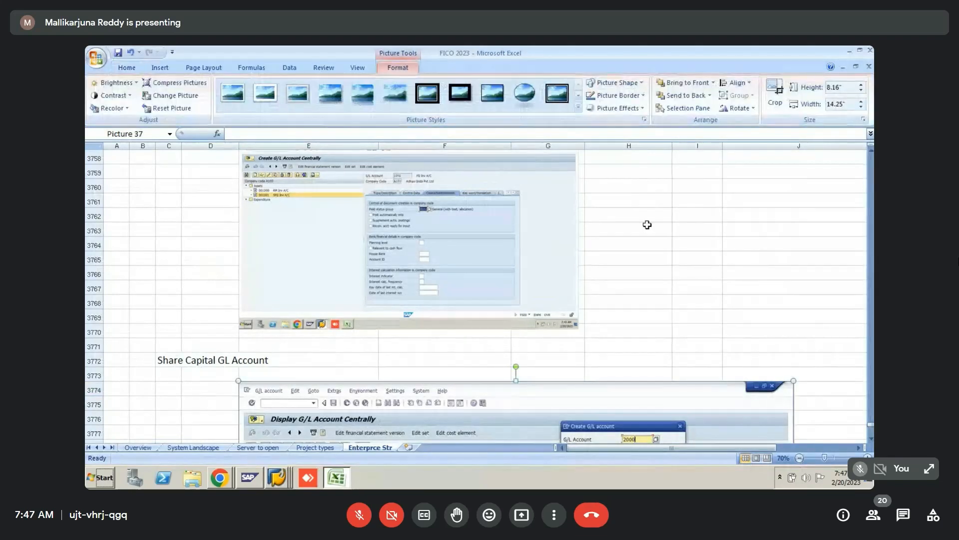
double_click(840, 89)
text(5)
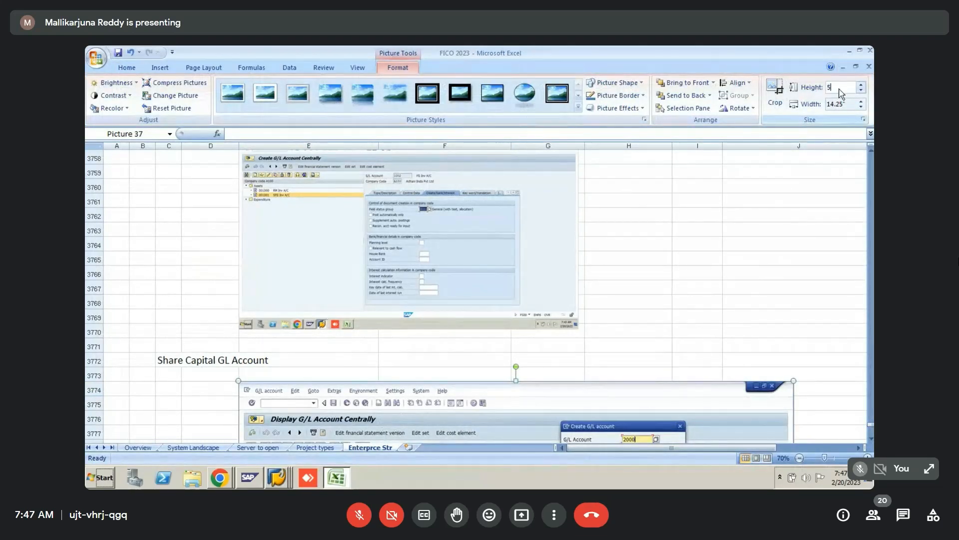
key(Return)
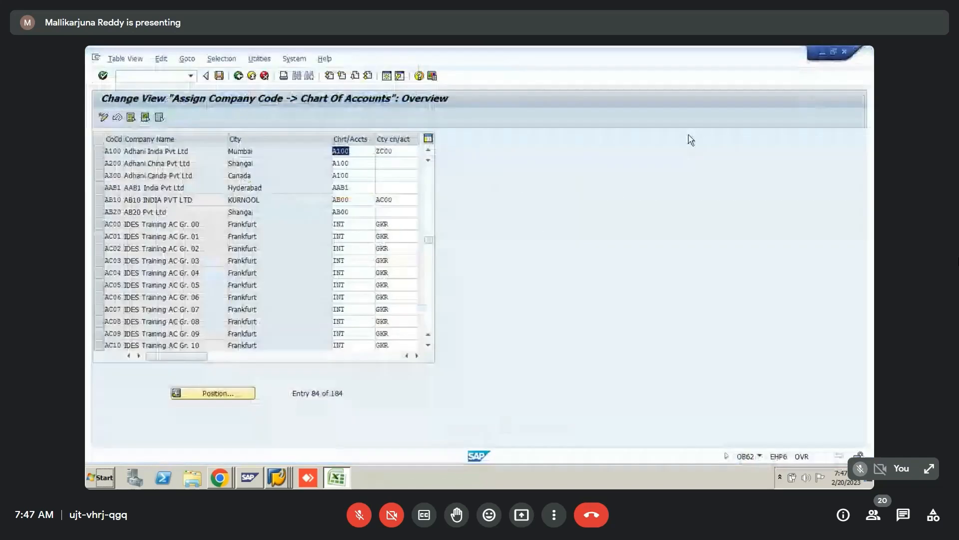
key(alt+Tab)
key(alt+Tab)
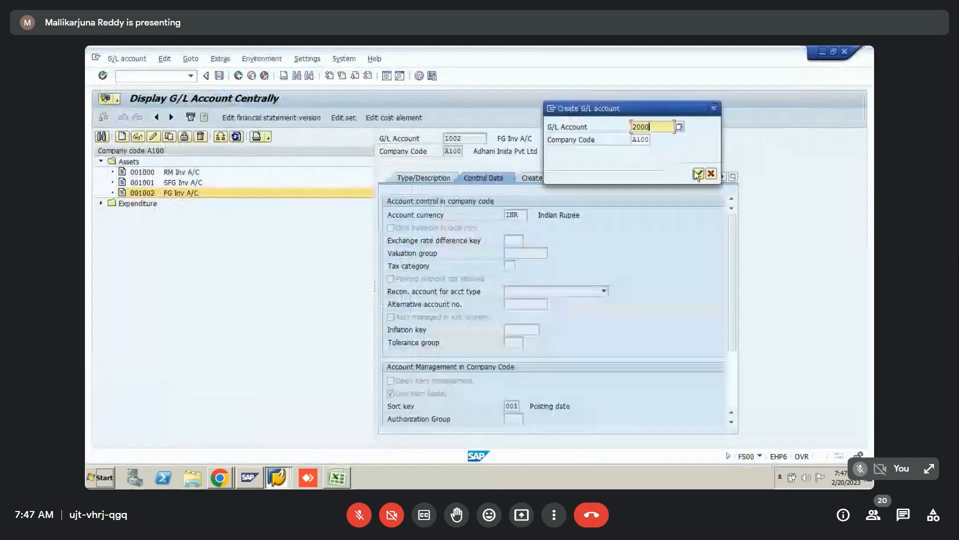
- Confirm the creation of account 2000 in company code A100 and display its type and description data
click(698, 174)
click(439, 180)
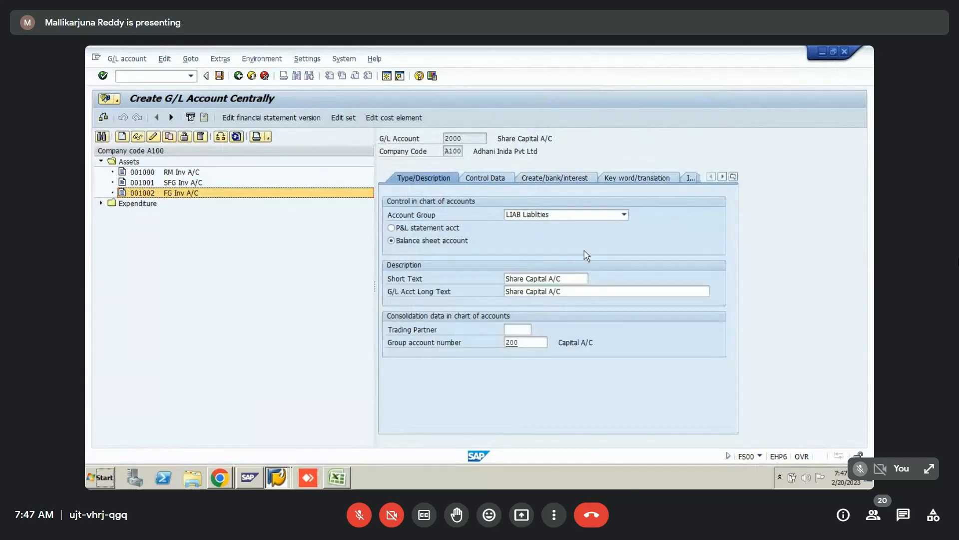
- Switch to the Excel notes, paste the account 2000 type/description screenshot at E3789 with a height of 5 inches, and return to SAP
key(alt+Tab)
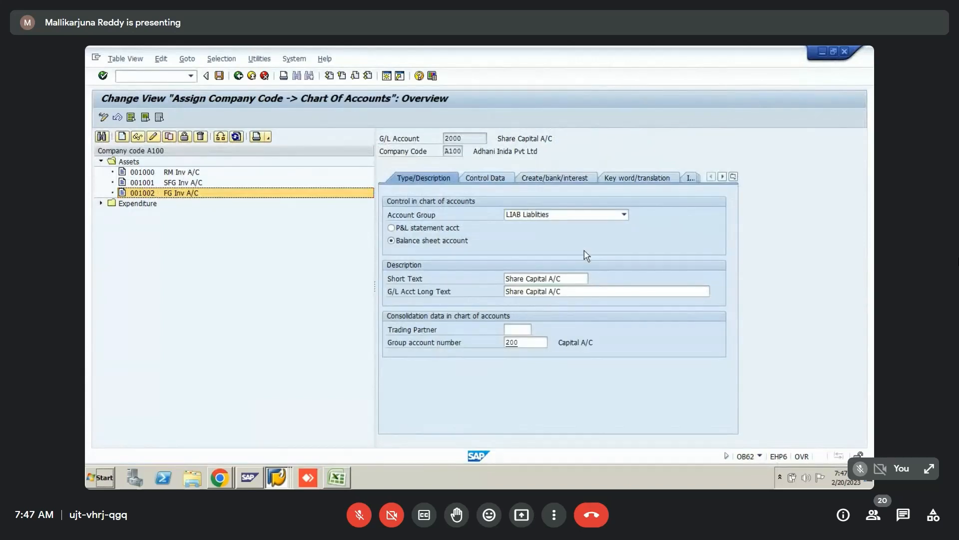
key(alt+Tab)
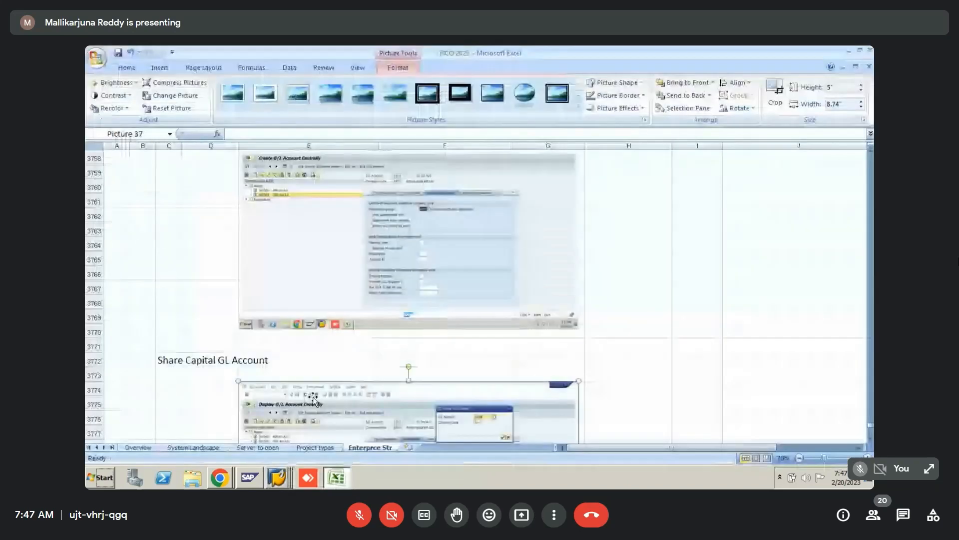
click(175, 418)
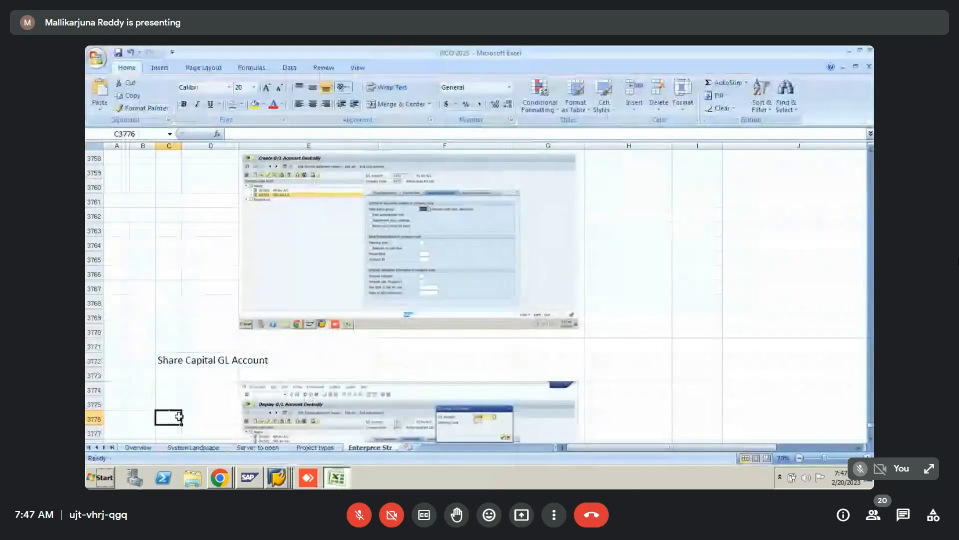
scroll(178, 416, down, 1)
key(Right)
key(Right)
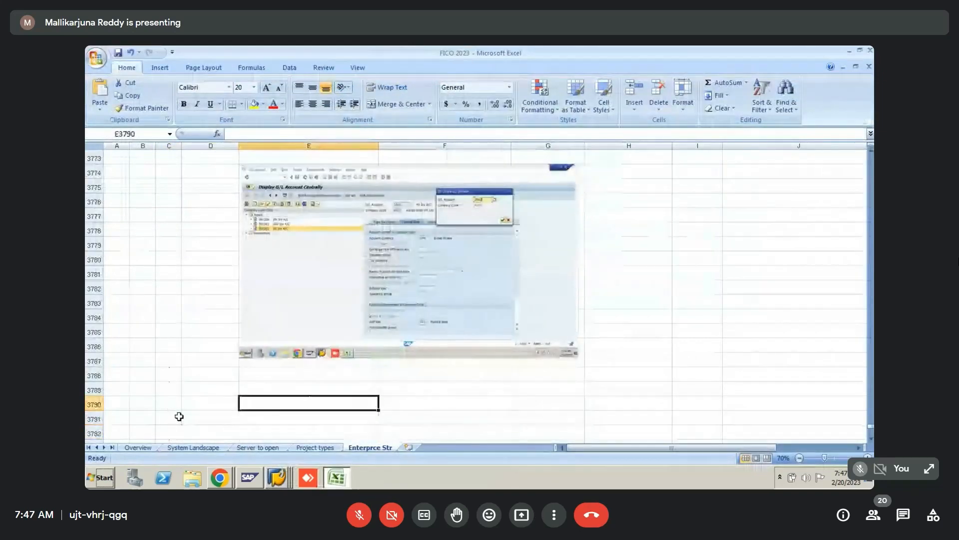
key(ctrl+v)
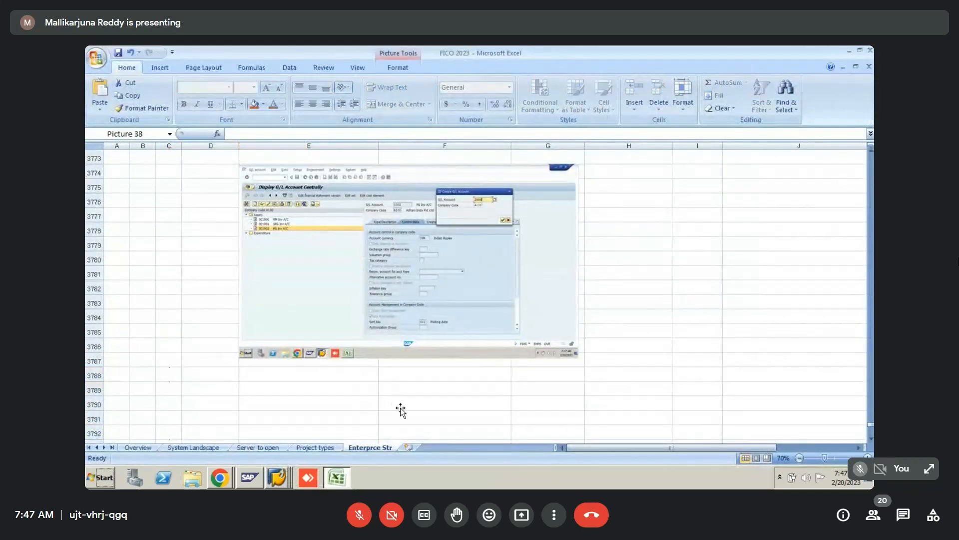
double_click(401, 410)
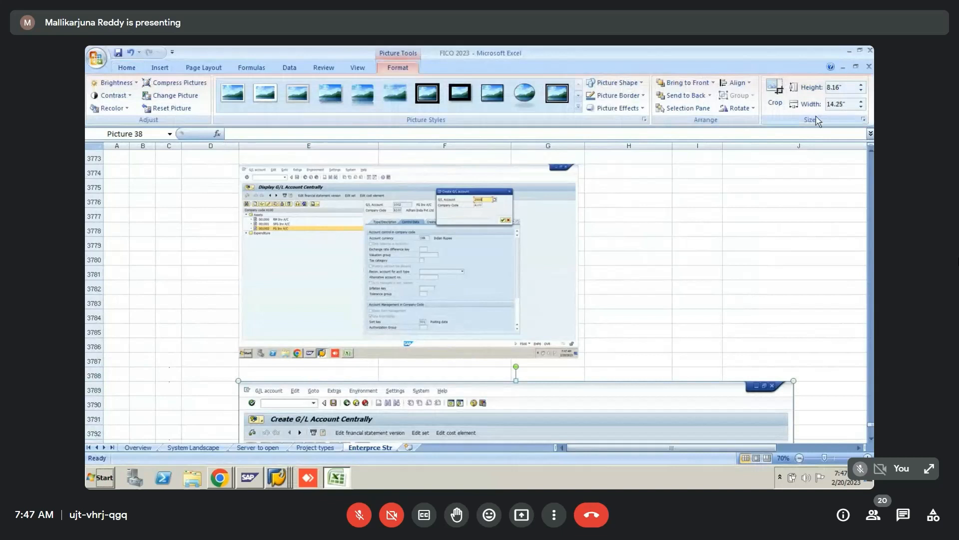
click(843, 90)
text(5)
key(Return)
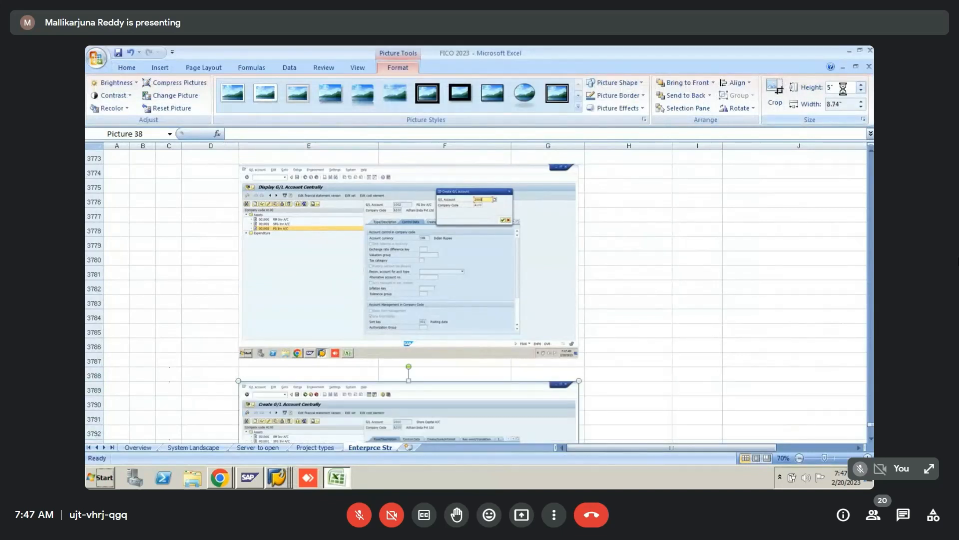
key(alt+Tab)
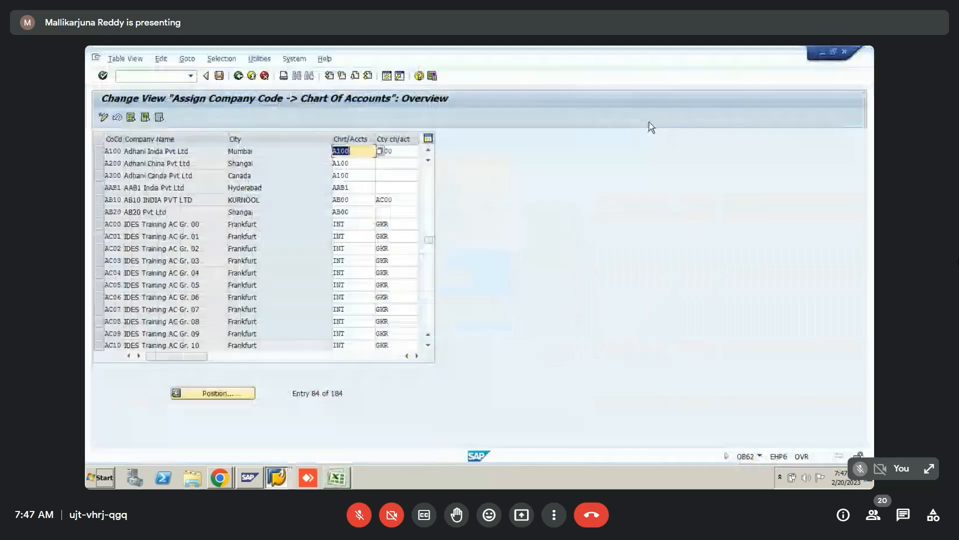
key(alt+Tab)
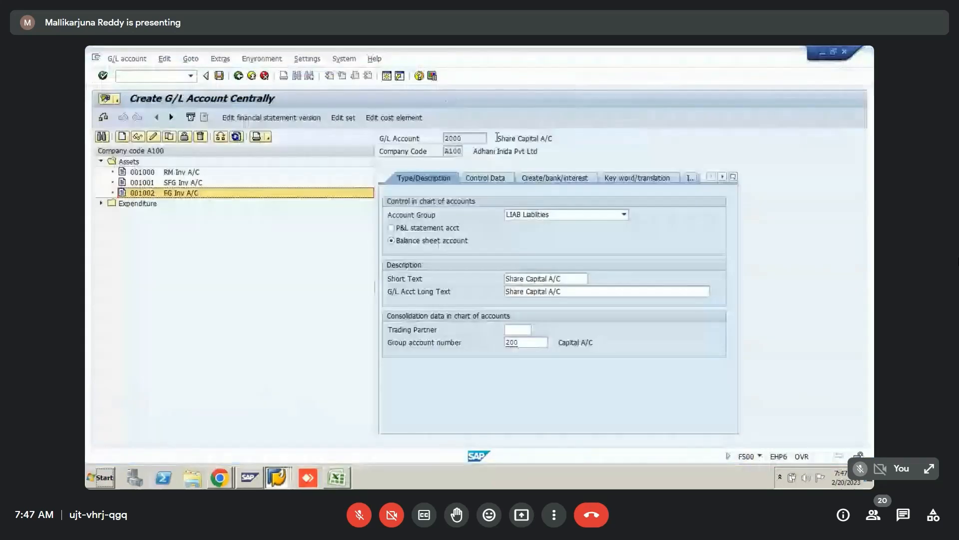
- In the control data of account 2000, enable line item display and set the sort key to 001
click(492, 181)
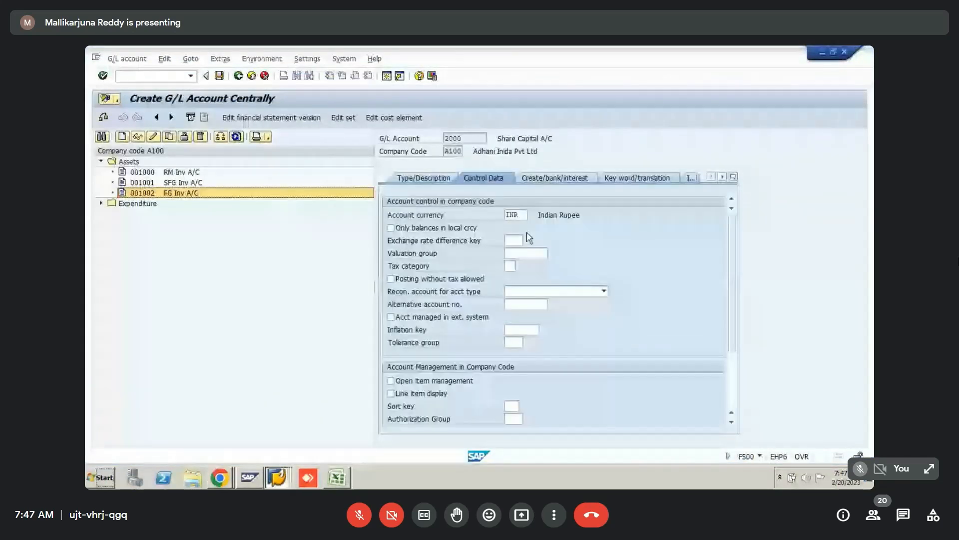
click(433, 395)
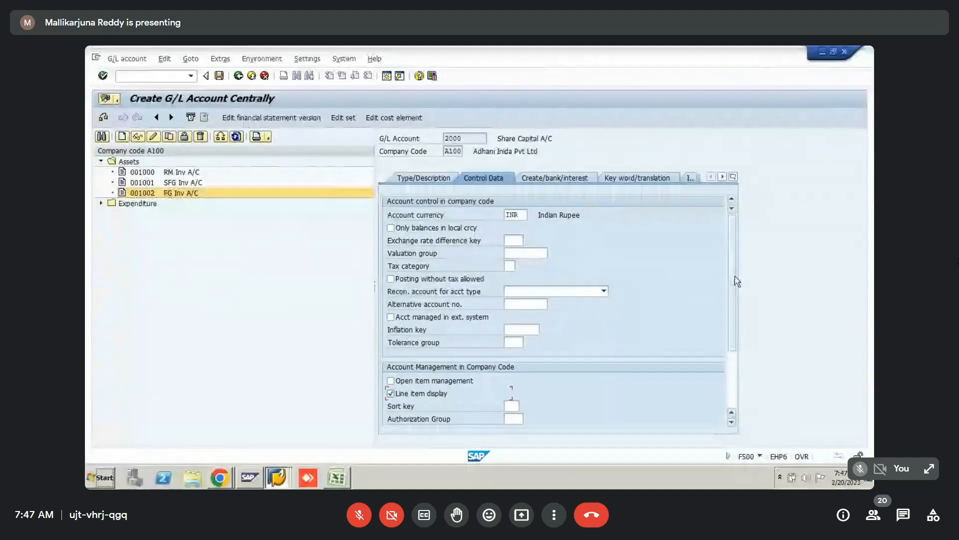
drag(736, 277, 740, 322)
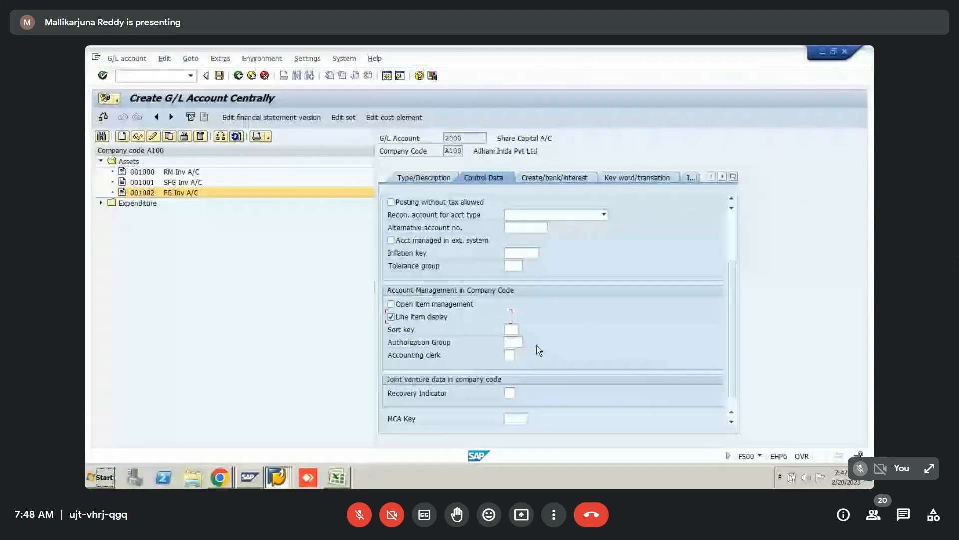
click(513, 329)
text(001)
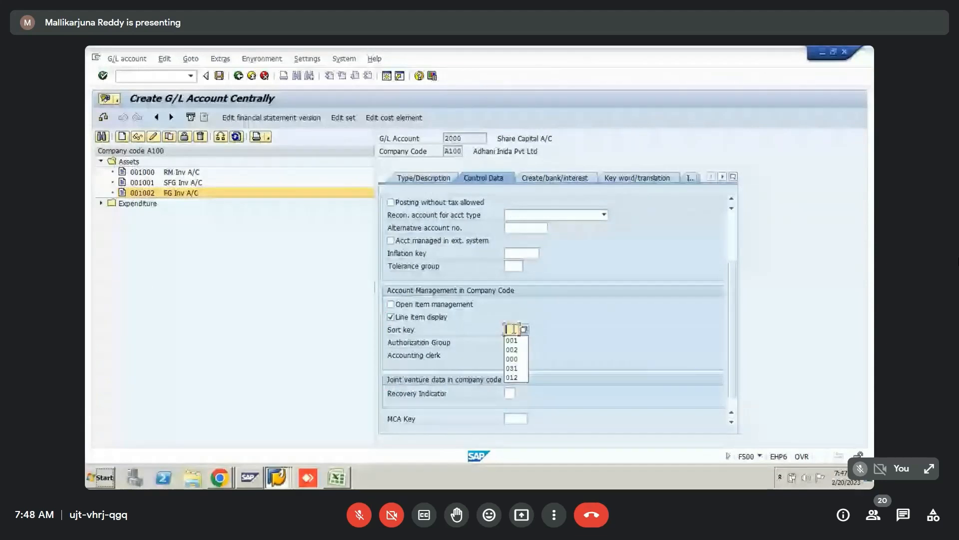
key(Tab)
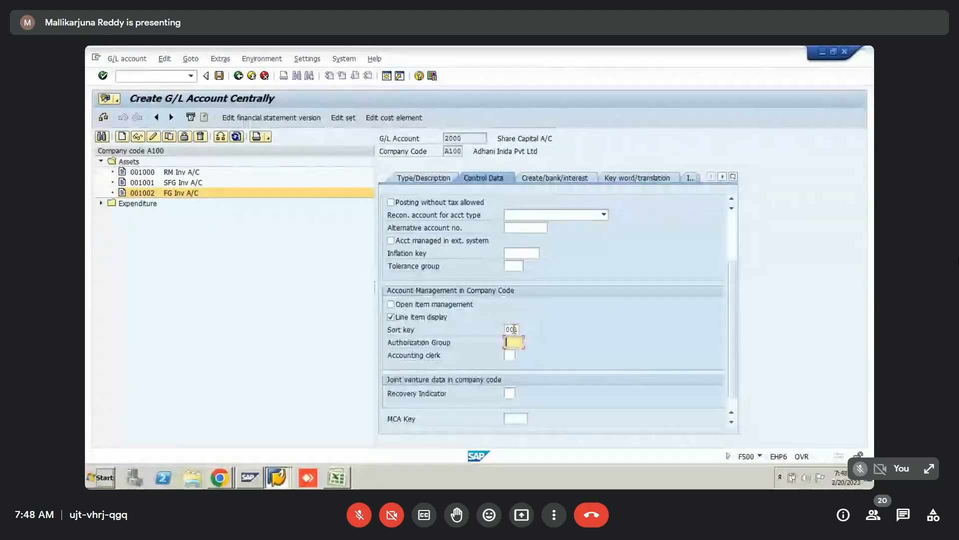
- Switch to the Excel notes, paste the account 2000 control data screenshot at E3803 with a height of 5 inches, and return to SAP
key(alt+Tab)
key(alt+Tab)
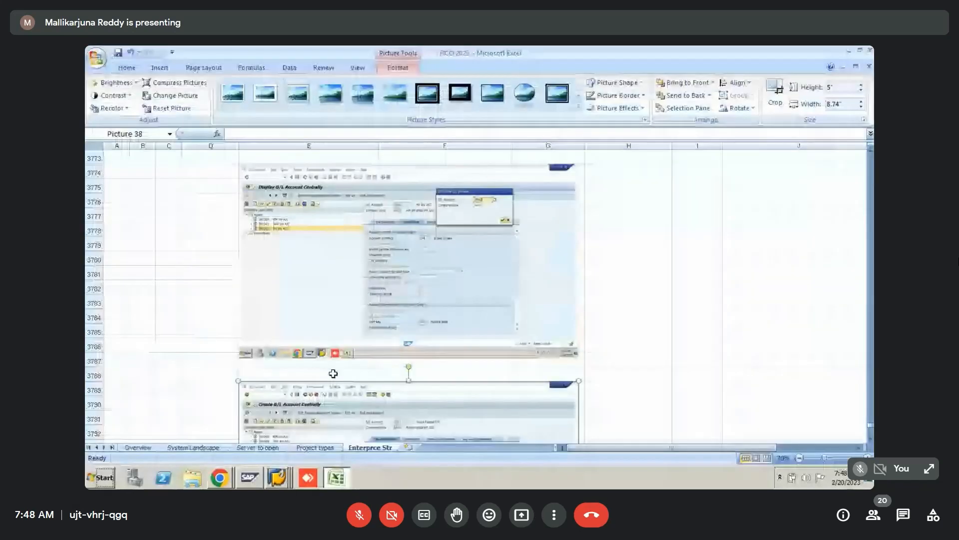
click(151, 408)
key(Down)
key(Down)
key(Down)
key(Down)
key(Down)
key(Down)
key(Down)
key(Down)
key(Down)
key(Down)
key(Down)
key(Down)
key(Down)
key(Down)
key(Down)
key(Down)
key(Right)
key(Right)
key(Right)
key(Right)
key(Up)
key(Up)
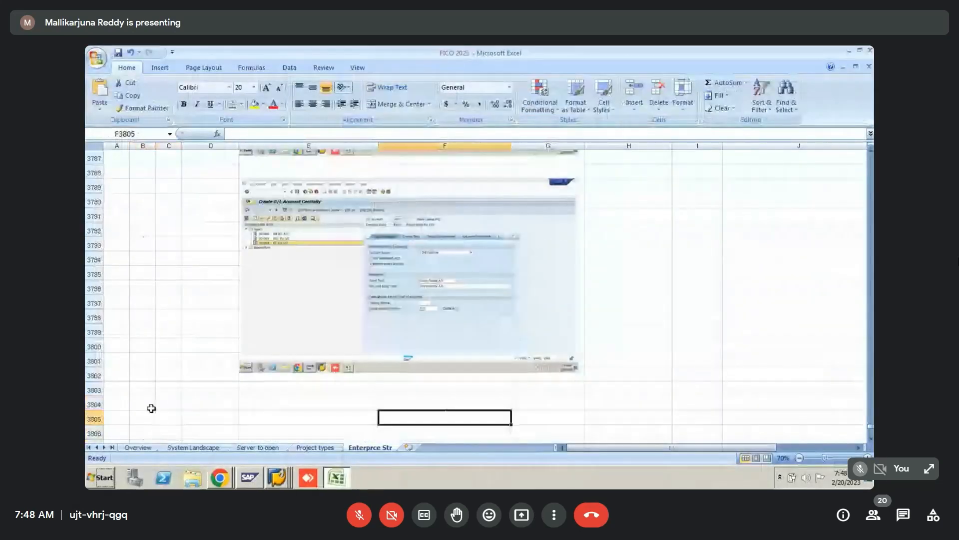
key(Left)
key(ctrl+v)
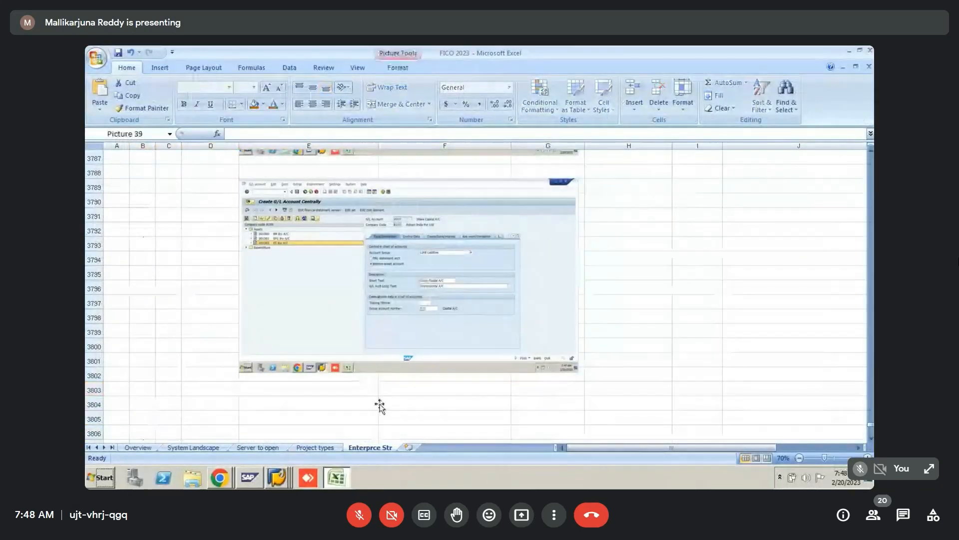
double_click(380, 405)
click(836, 89)
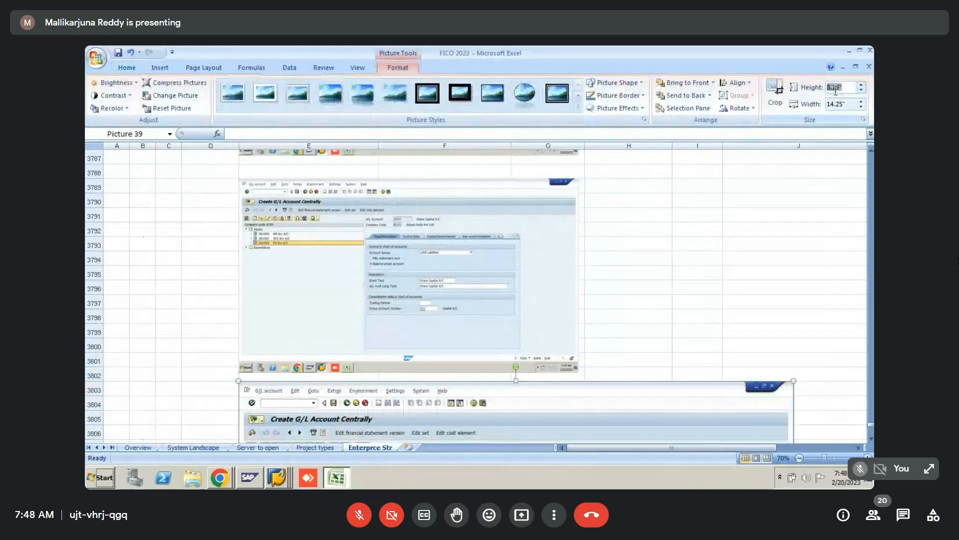
text(5)
key(Return)
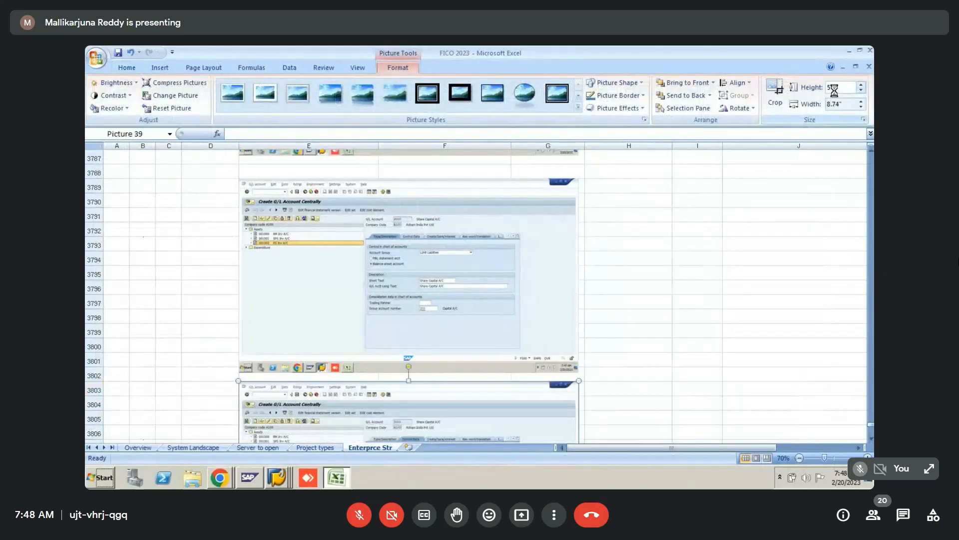
key(alt+Tab)
key(alt+Tab)
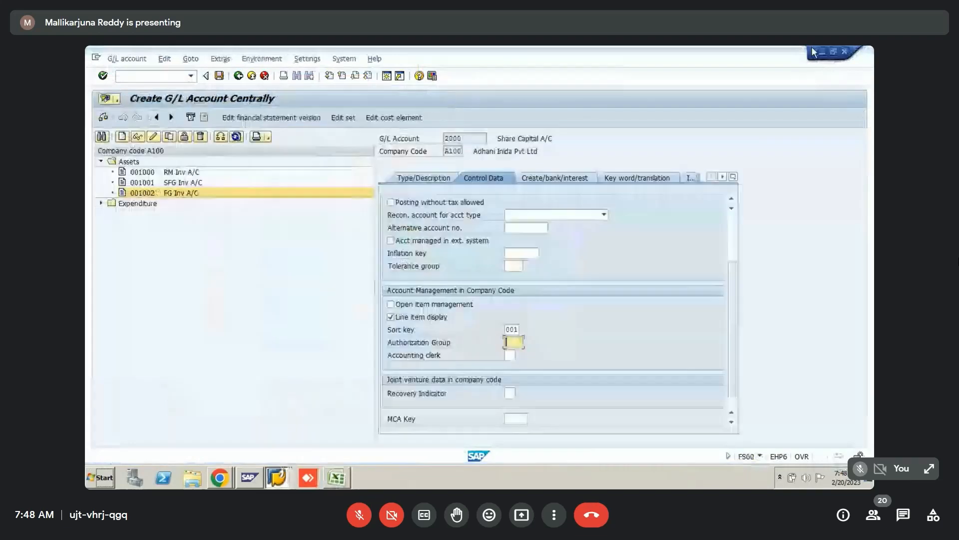
- Set the field status group of account 2000 to G001 in the document creation settings
click(554, 178)
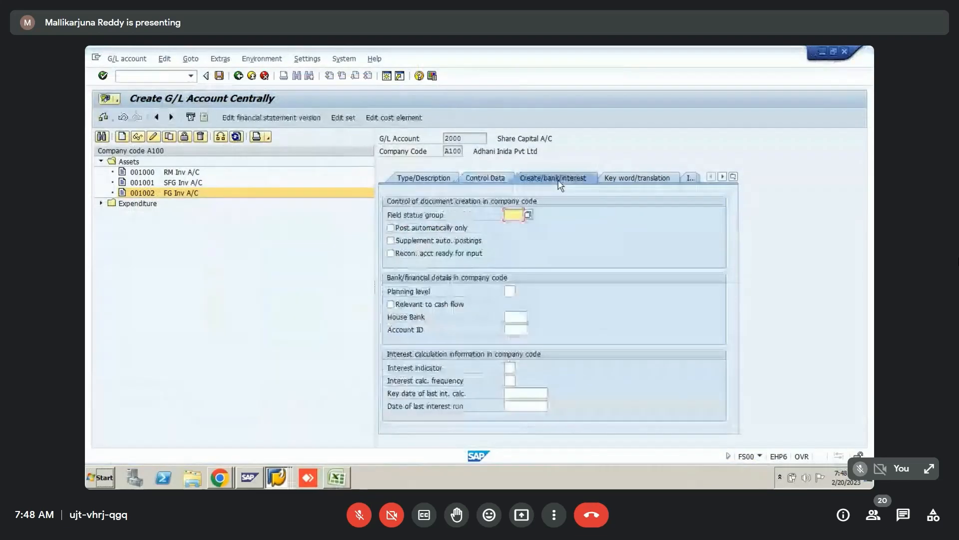
key(BackSpace)
key(Return)
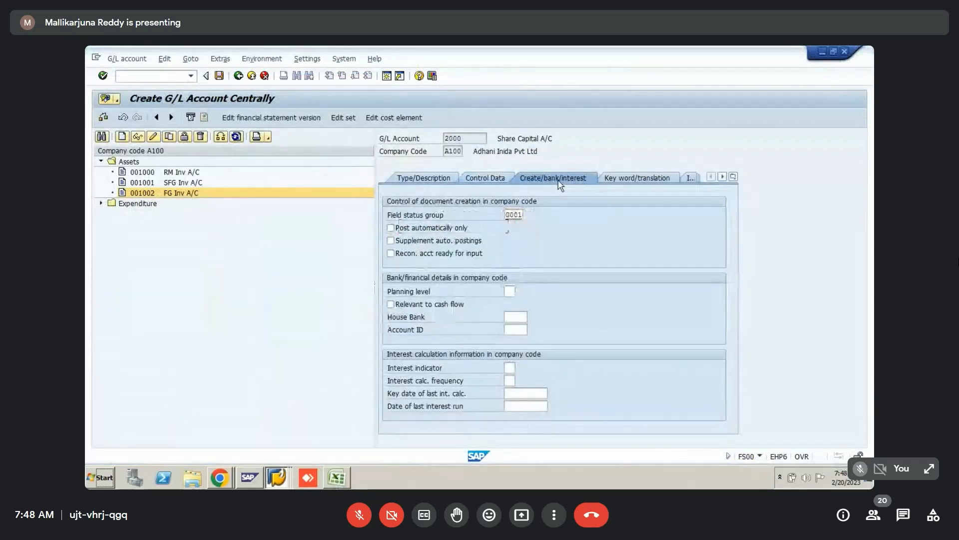
key(Return)
- Switch to the Excel notes, paste the field status group screenshot at E3817 with a height of 5 inches, and return to SAP
key(alt+Tab)
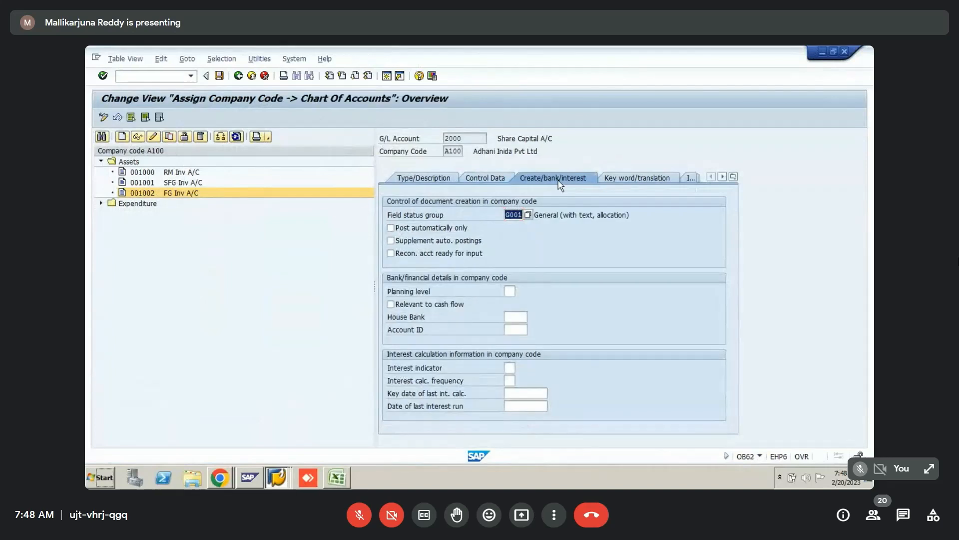
key(alt+Tab)
key(alt+Tab)
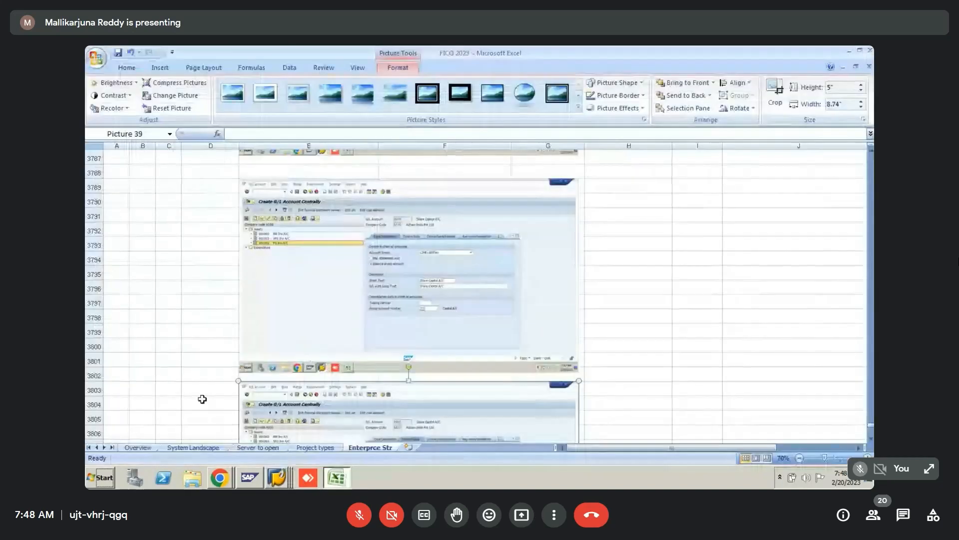
click(191, 394)
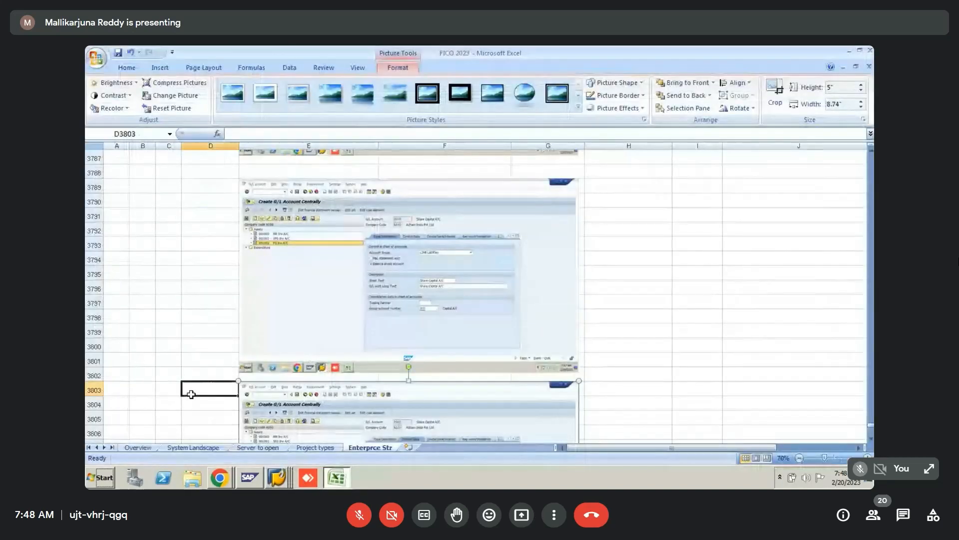
key(Down)
key(Down)
key(Down)
key(Down)
key(Down)
key(Down)
key(Down)
key(Down)
key(Down)
key(Down)
key(Down)
key(Down)
key(Down)
key(Down)
key(Down)
key(Down)
key(Down)
key(Down)
key(Down)
key(Down)
key(Right)
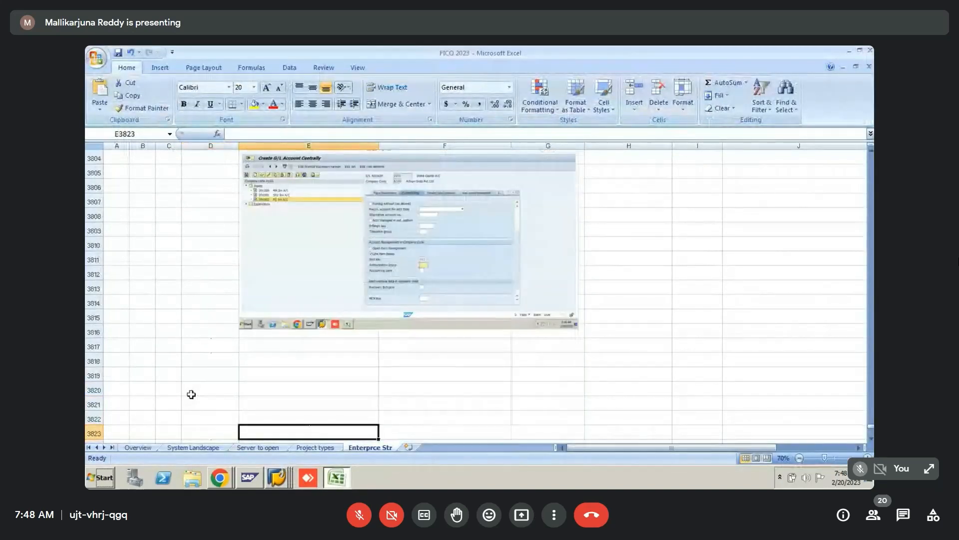
key(Up)
key(Up)
key(Up)
key(Up)
key(Up)
key(Up)
key(ctrl+v)
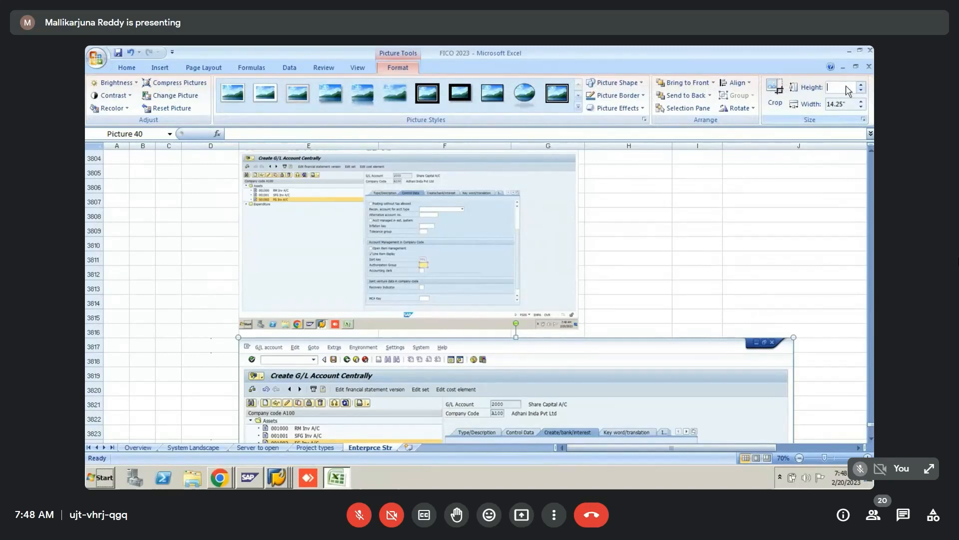
click(848, 90)
text(5)
key(Return)
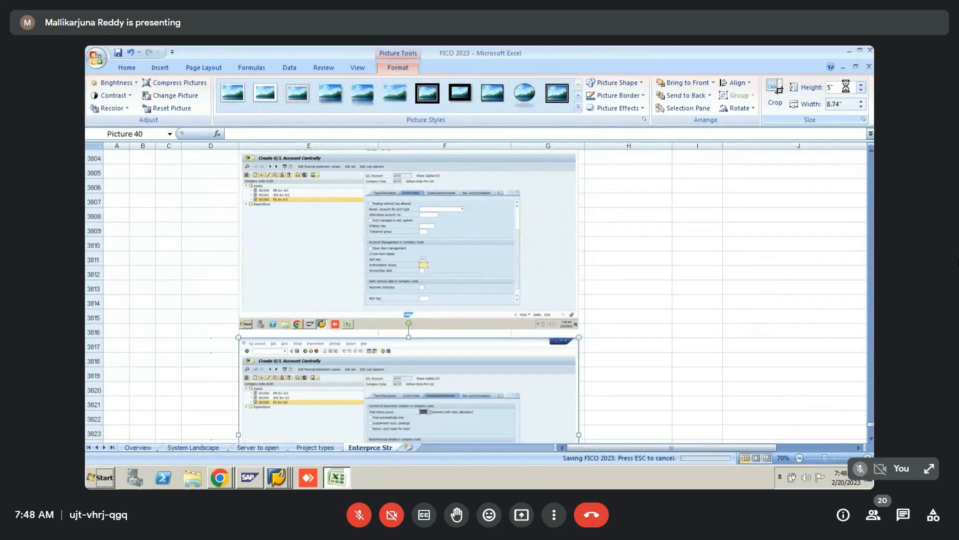
key(alt+Tab)
key(alt+Tab)
key(alt+Tab)
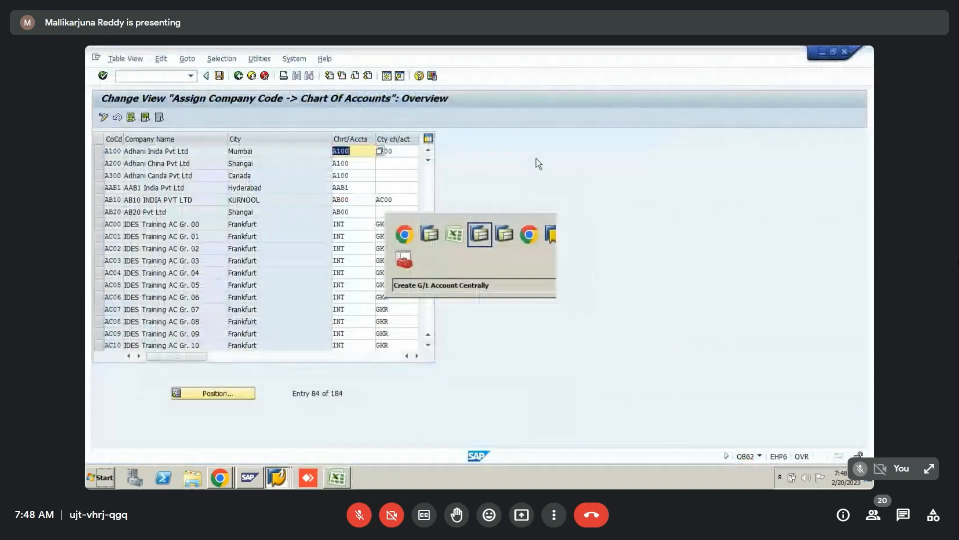
- Save G/L account 2000 and check the Liabilities and Assets groups in the account tree of company code A100
click(219, 76)
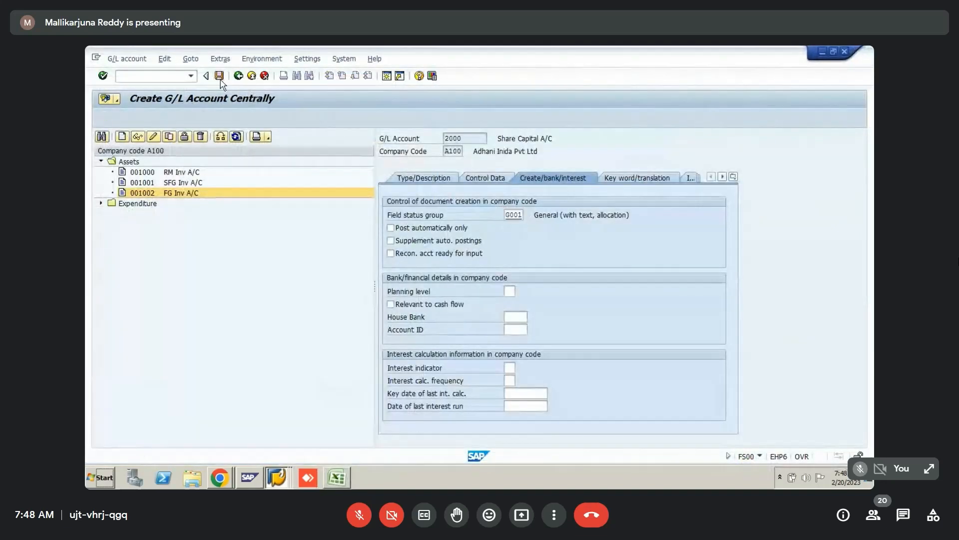
click(108, 268)
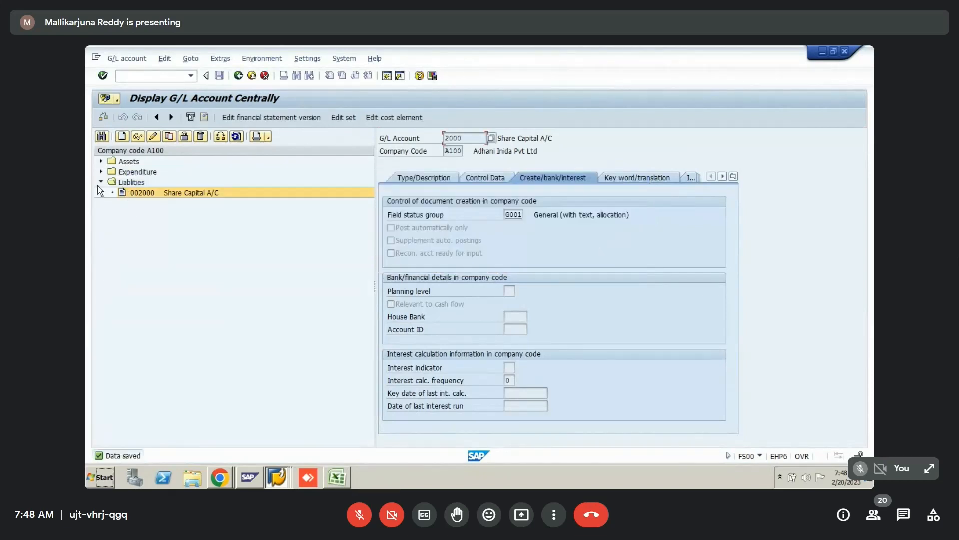
click(100, 183)
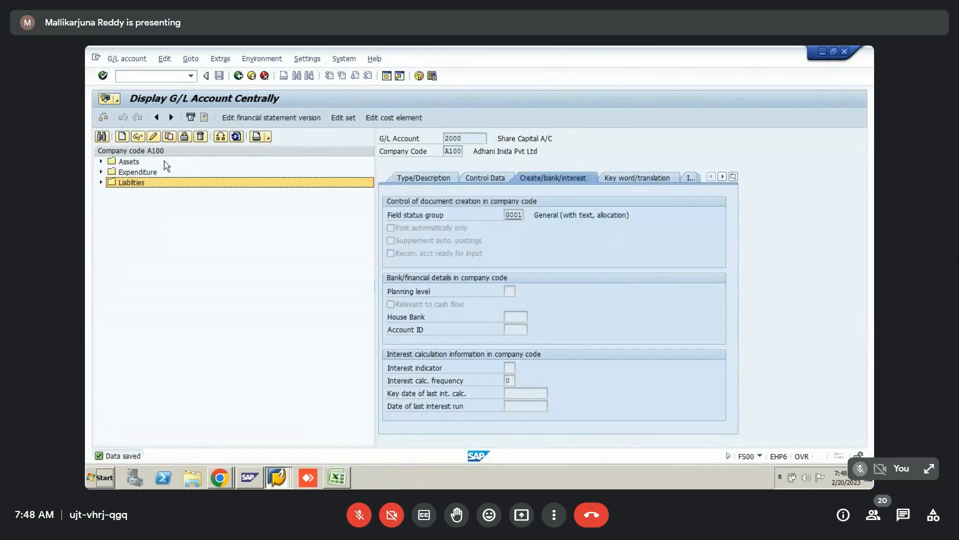
click(131, 165)
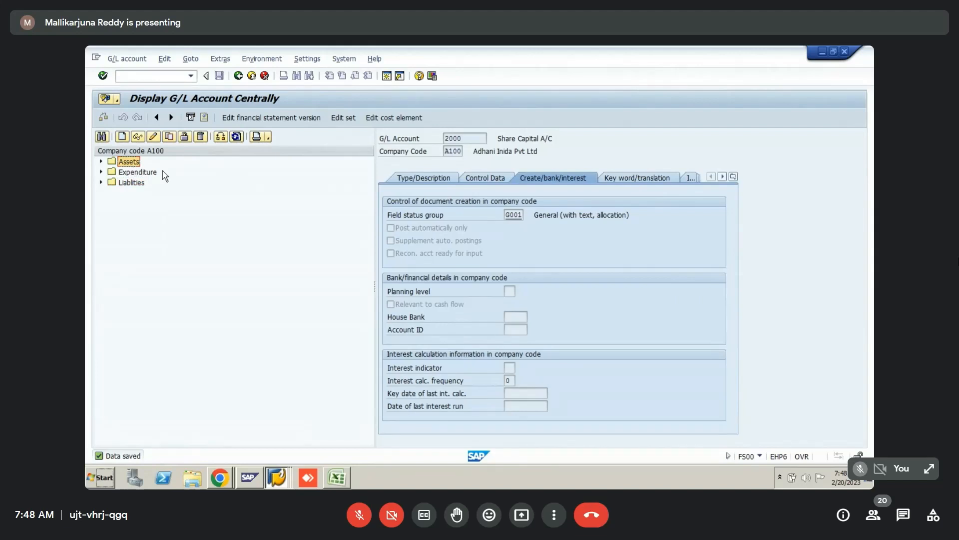
click(135, 183)
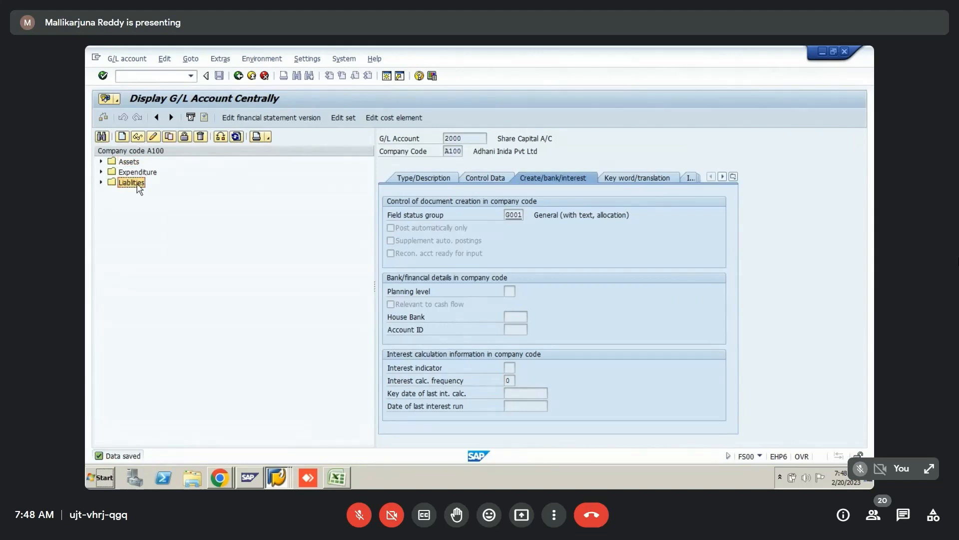
key(alt+Tab)
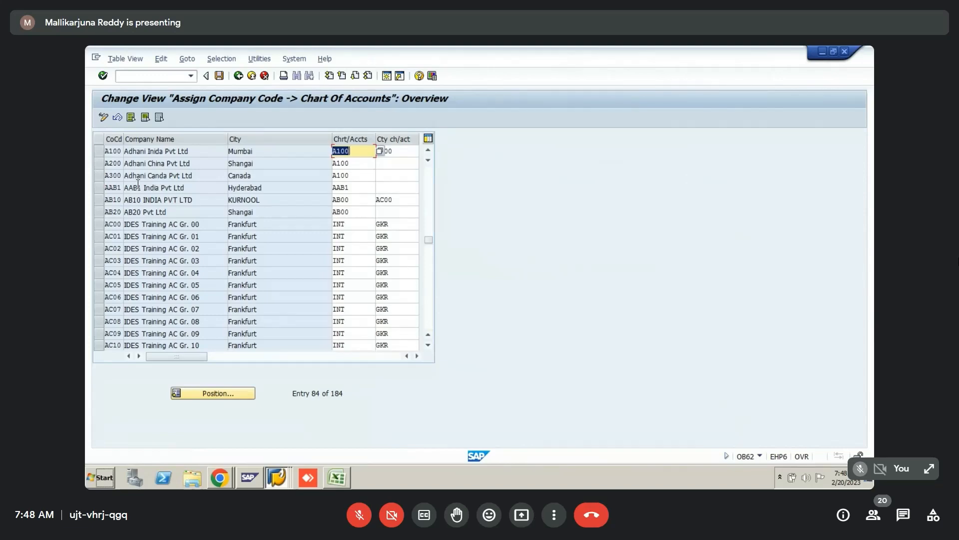
key(alt+Tab)
key(alt+Tab)
key(alt+Tab)
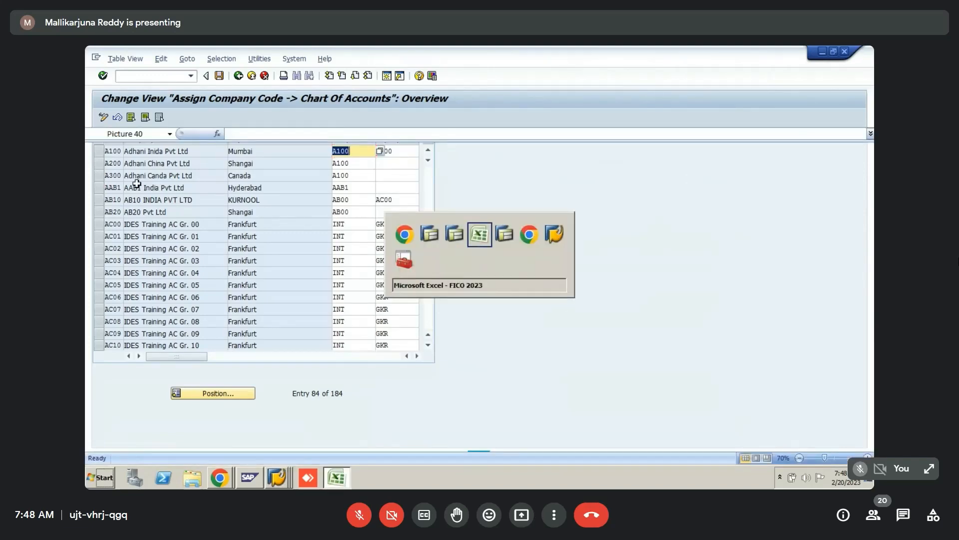
key(alt+Tab)
key(alt+Tab)
key(alt+Tab)
key(alt+Tab)
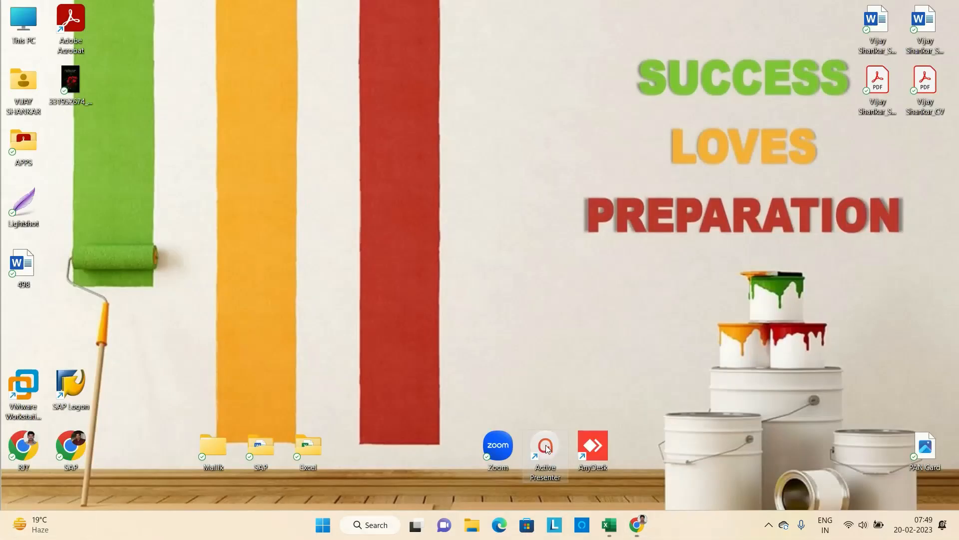
click(769, 525)
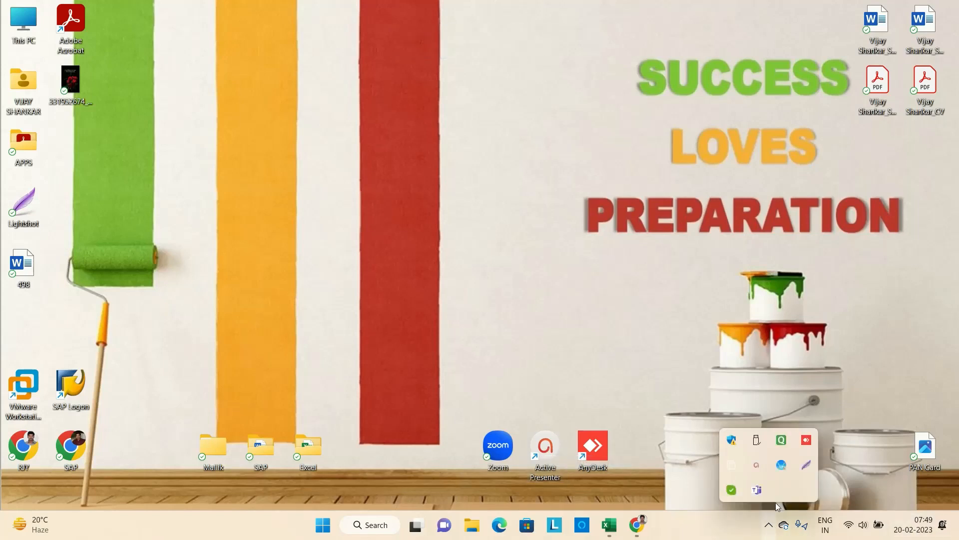
click(750, 466)
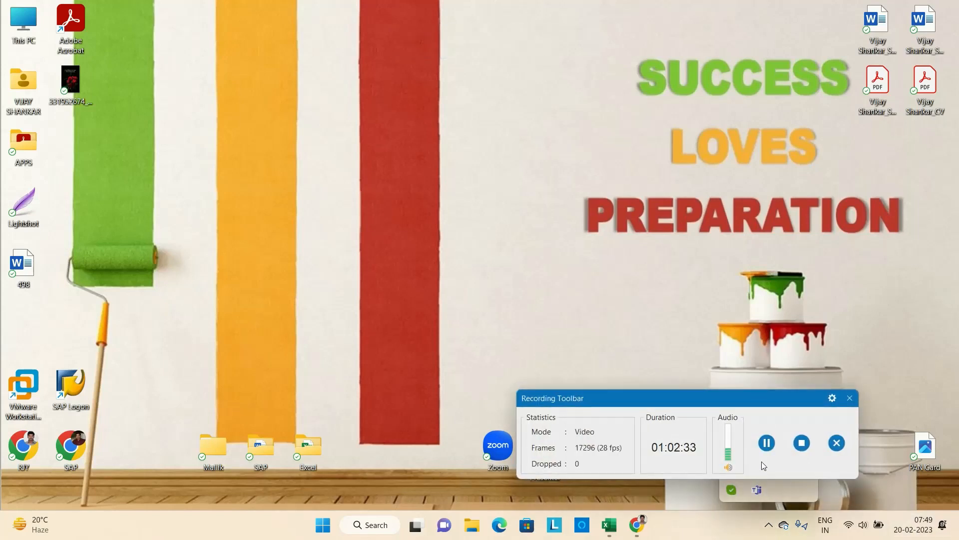